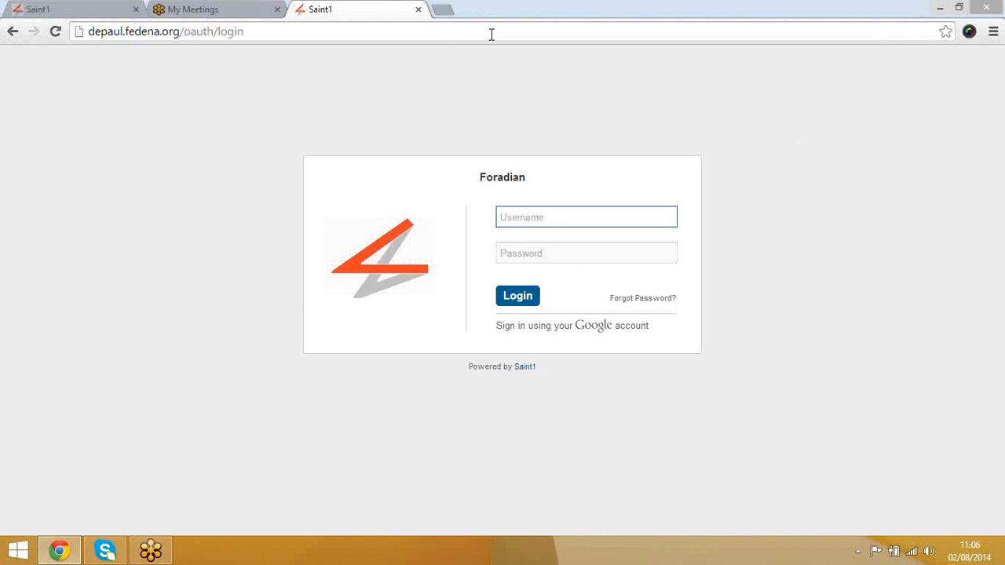
Step: Log in to Fedena with the administrator username and password
text(admin)
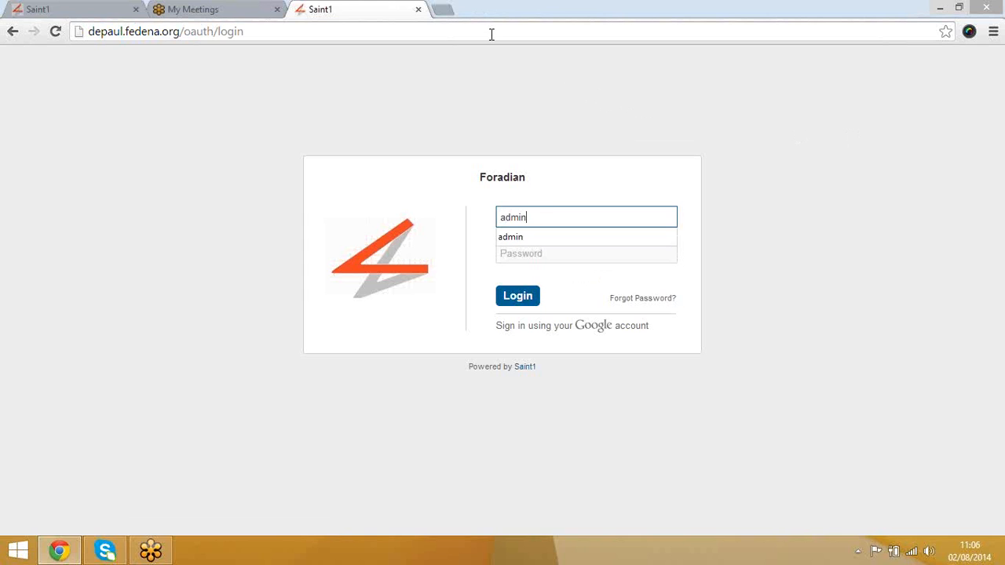
key(Tab)
text(adm)
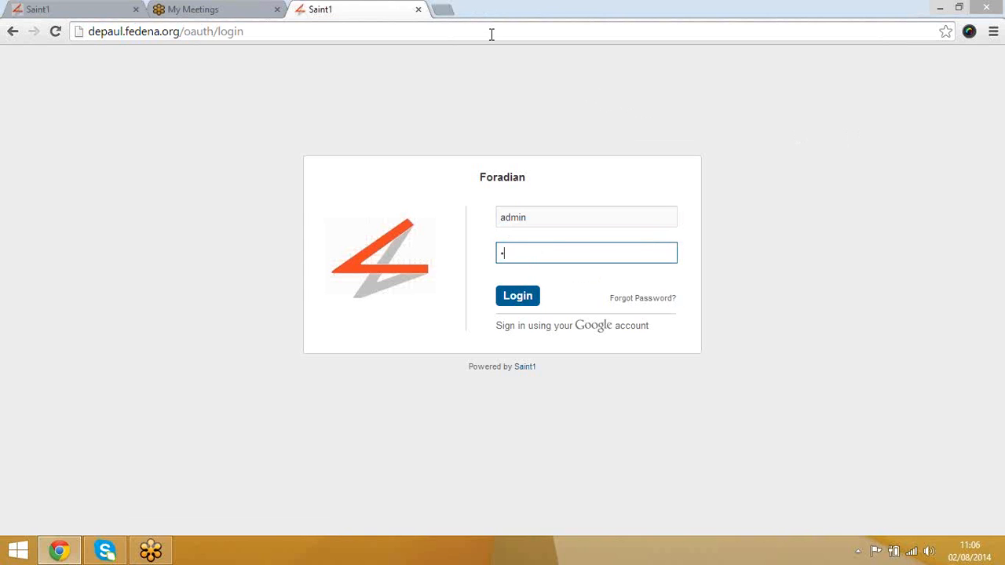
text(in123)
key(Return)
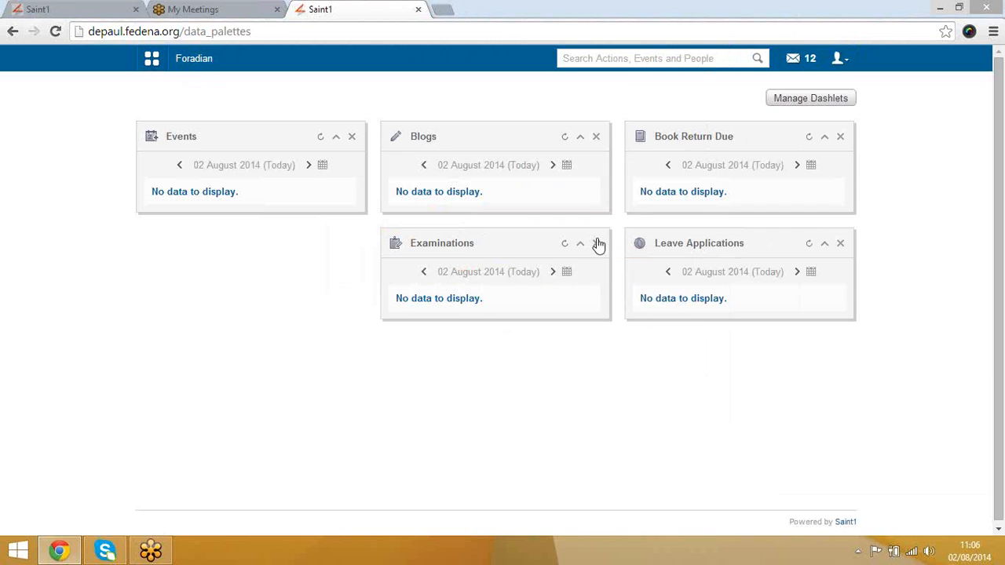
Step: Move the Examinations dashlet to the top-left slot and place Events directly beneath it
drag(464, 243, 259, 102)
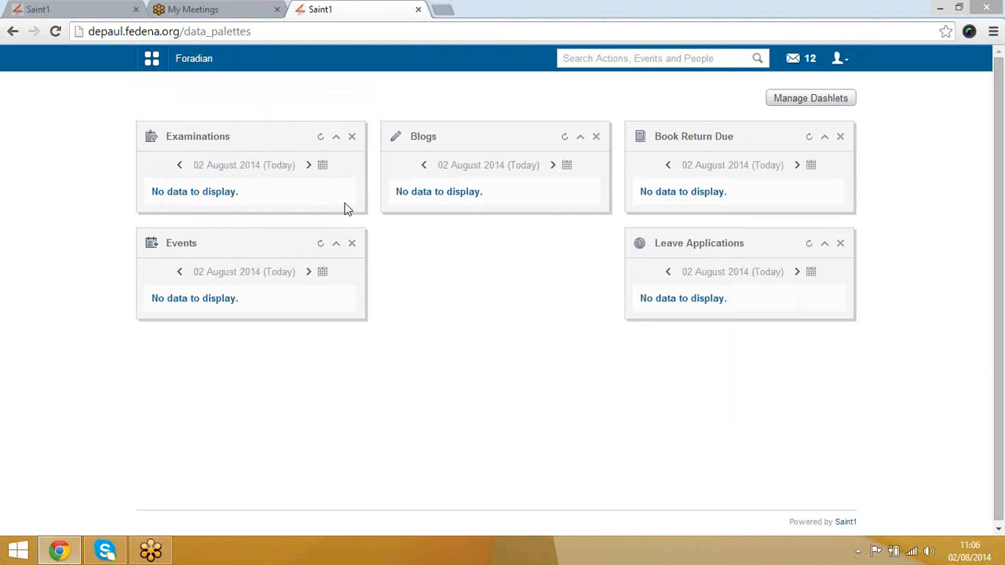
drag(285, 238, 474, 350)
Step: Collapse and remove the Leave Applications dashlet, then refresh the Events dashlet
click(824, 244)
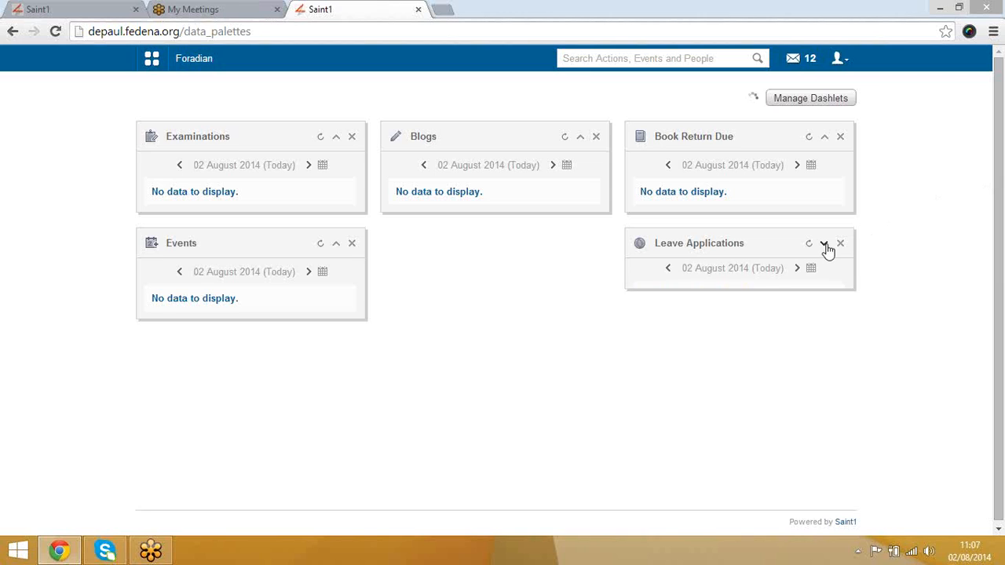
click(840, 244)
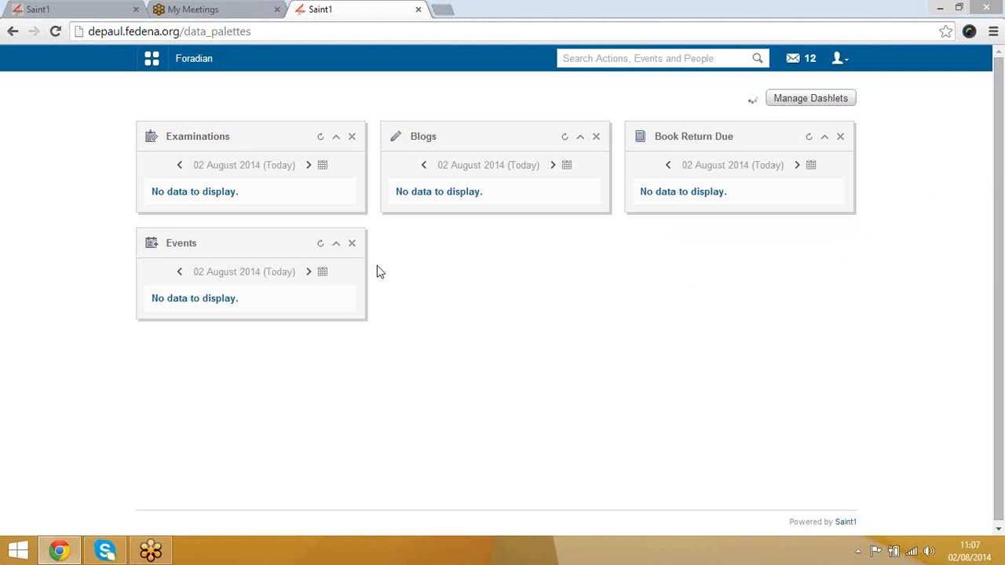
click(319, 247)
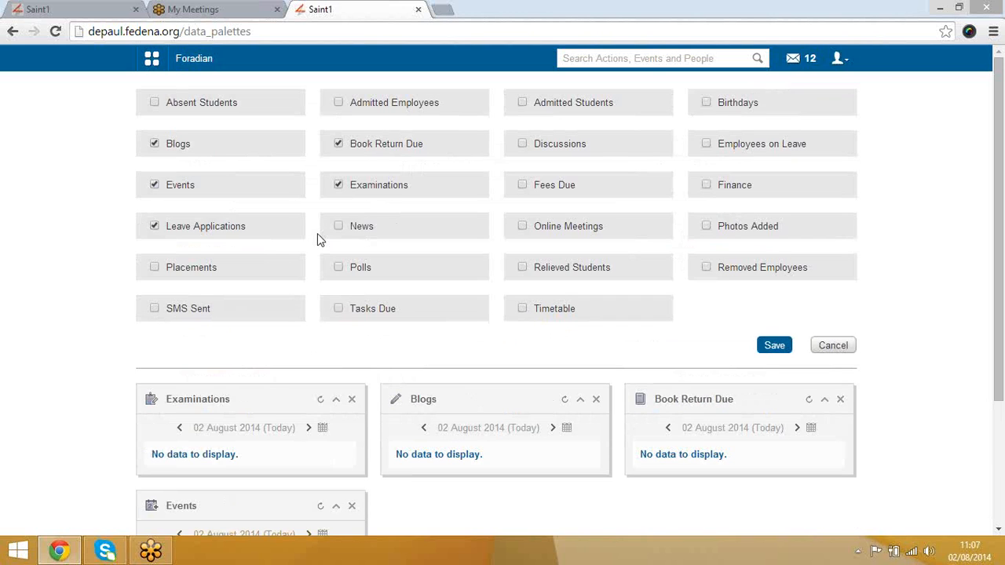
Step: Tick Admitted Employees and Admitted Students in Manage Dashlets and save the selection
scroll(63, 340, down, 3)
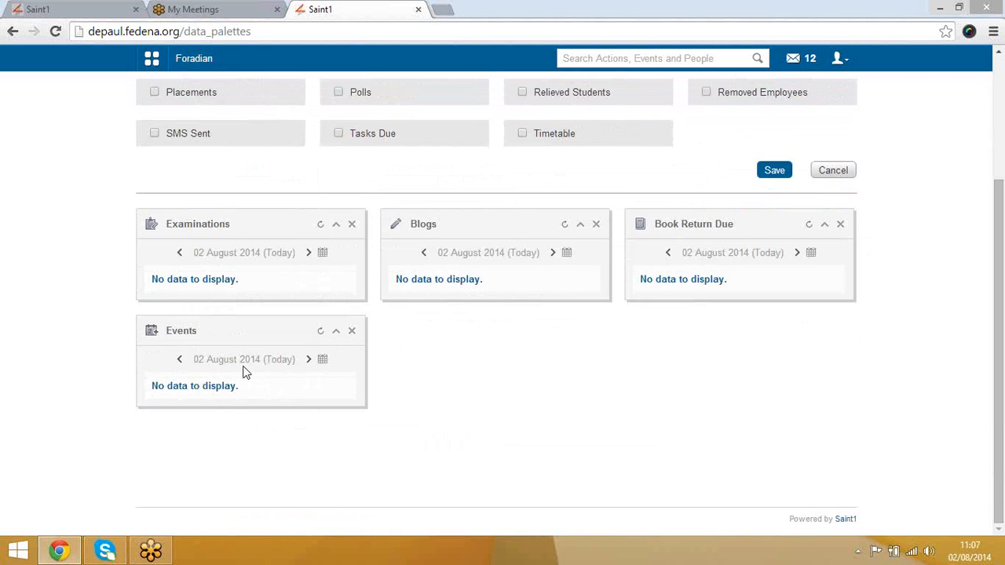
scroll(307, 359, up, 1)
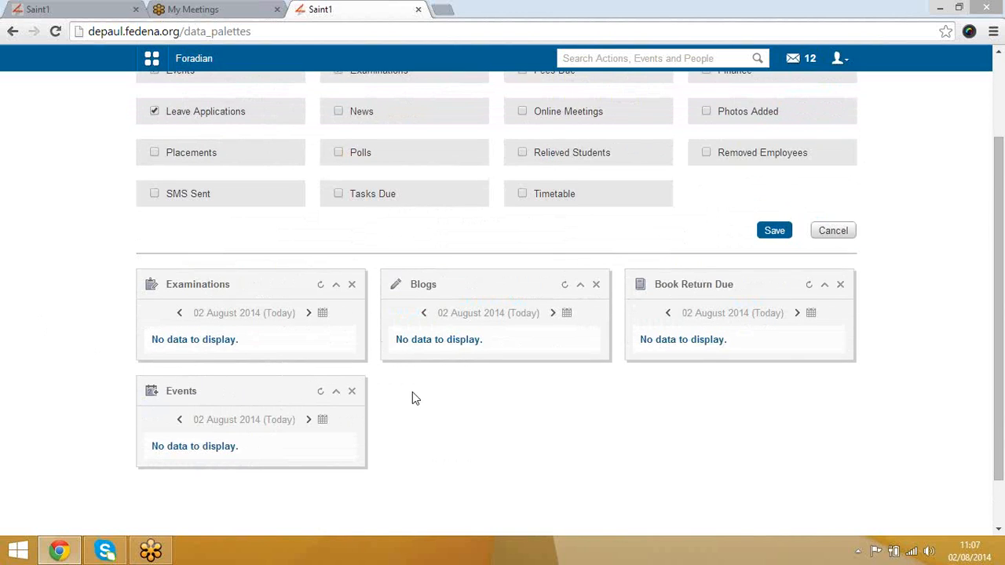
scroll(494, 435, up, 2)
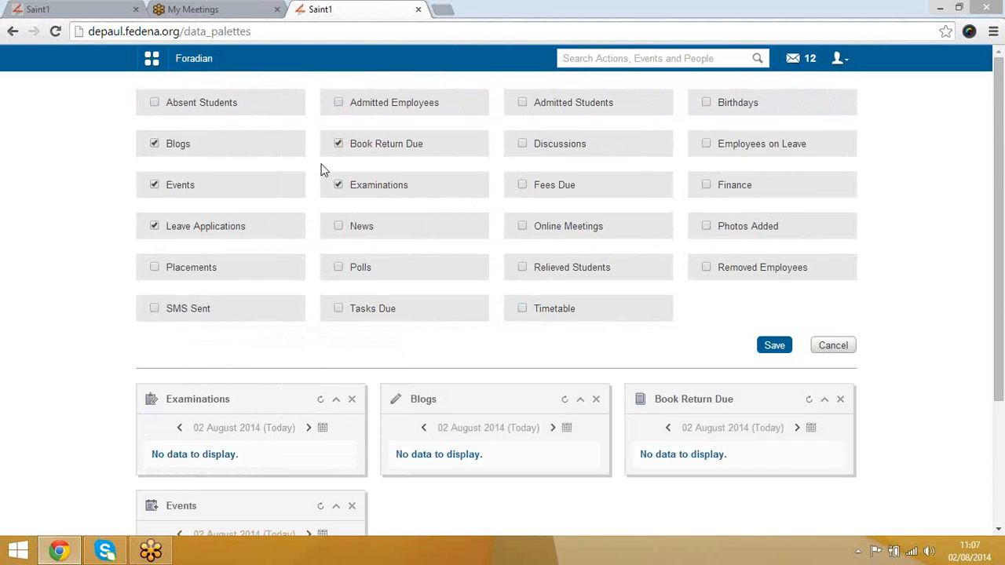
click(338, 102)
click(523, 103)
click(775, 351)
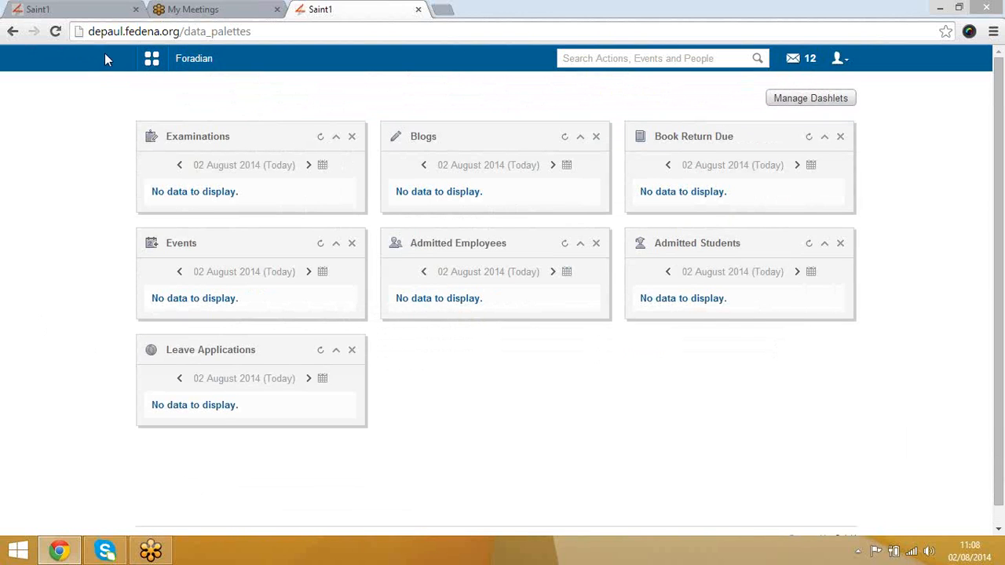
Step: Browse the Quick Links menu, expand Attendance's sub-pages, and go to Manage Quick Links
click(152, 62)
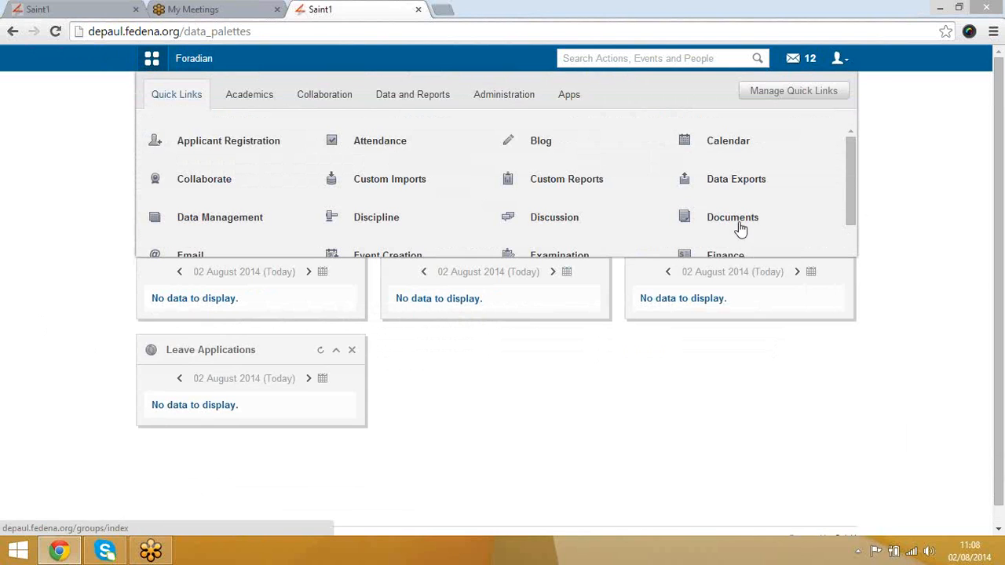
drag(849, 207, 848, 165)
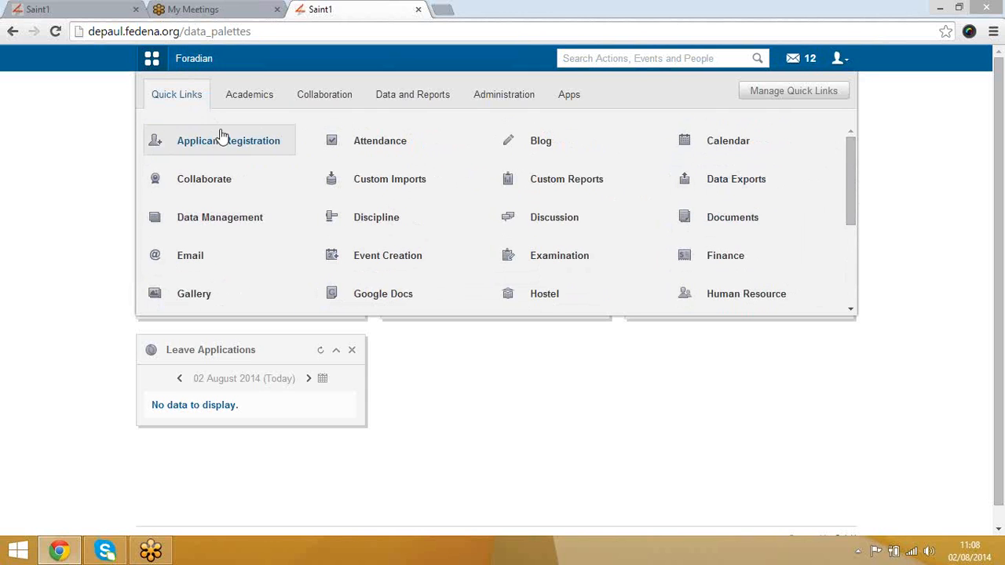
click(380, 143)
click(760, 92)
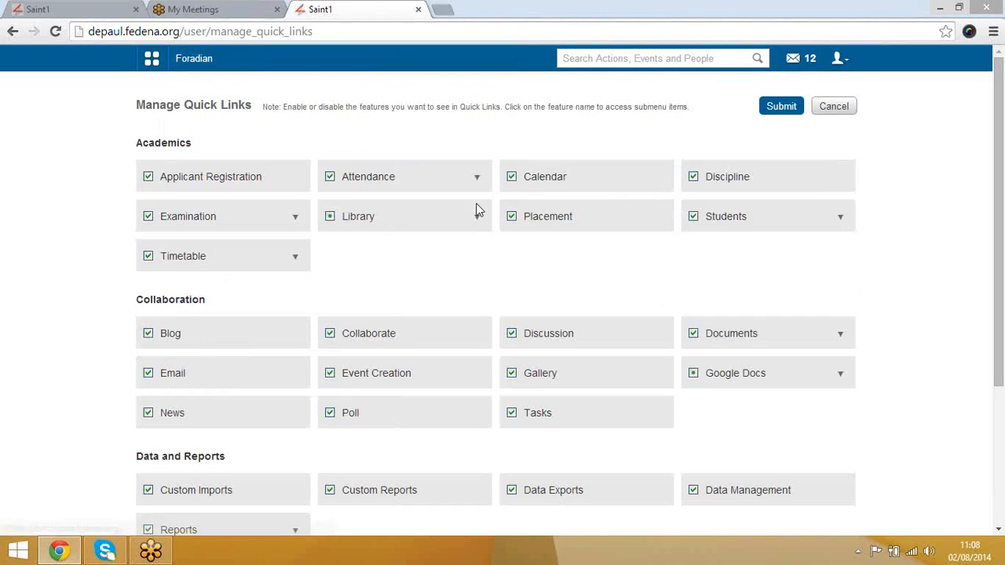
Step: Look through the Manage Quick Links feature groups and submit the quick links settings
scroll(102, 302, down, 1)
scroll(102, 302, down, 2)
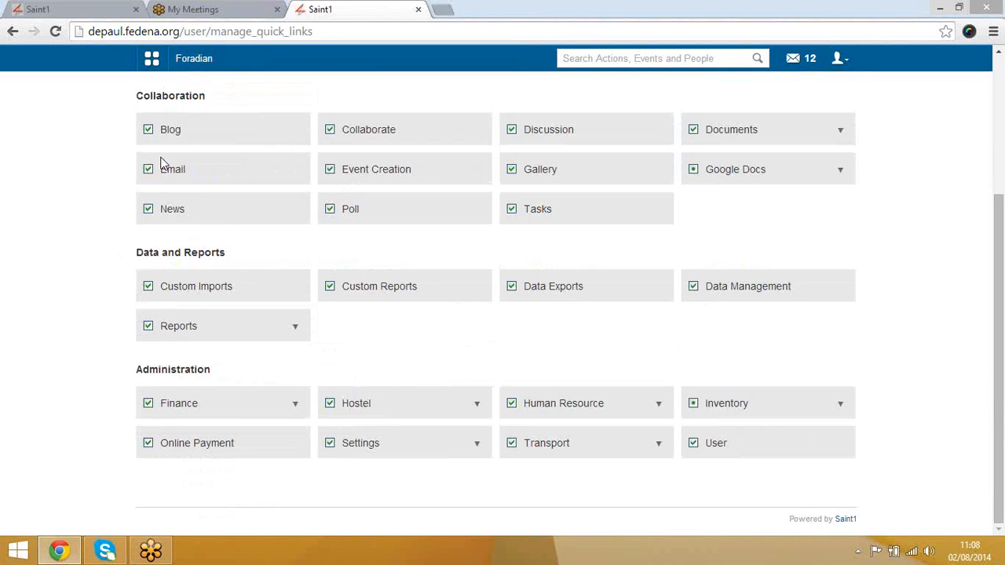
scroll(512, 208, up, 3)
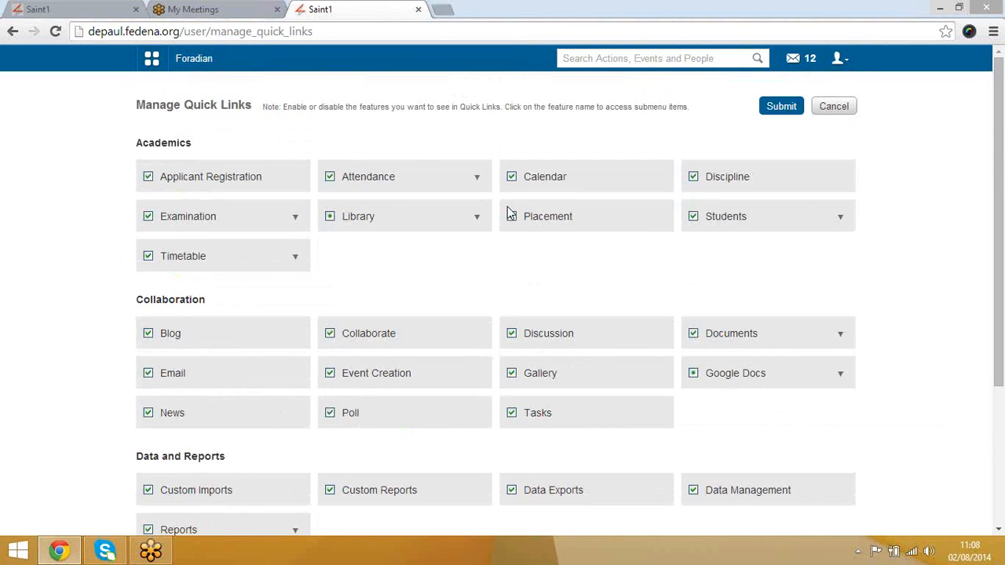
scroll(373, 308, down, 3)
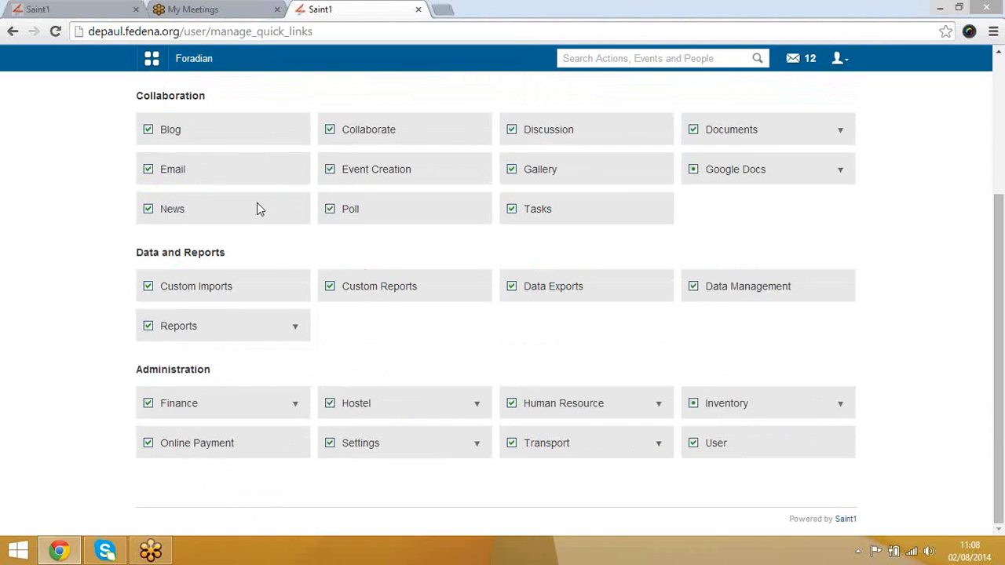
scroll(464, 364, up, 2)
scroll(464, 364, up, 1)
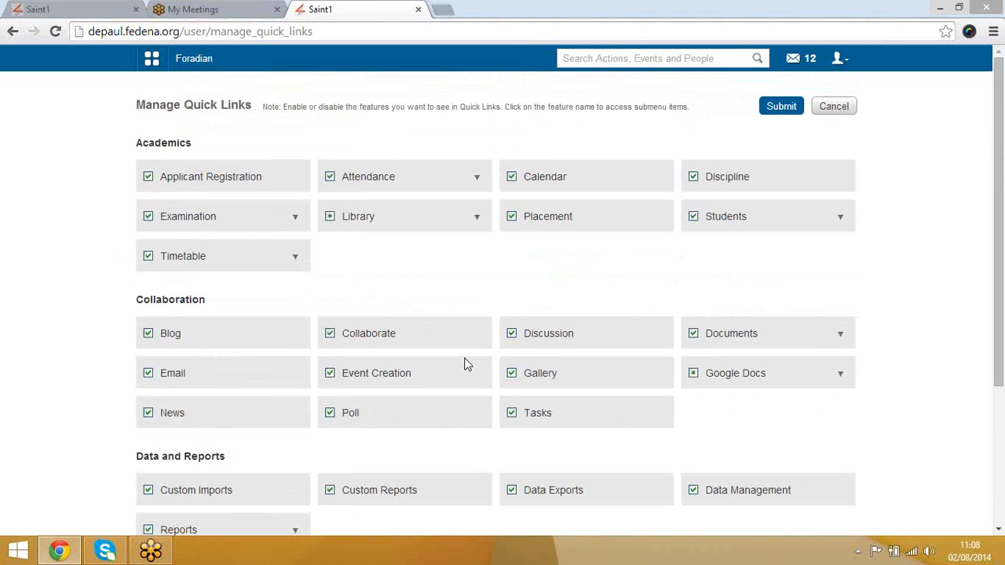
click(770, 112)
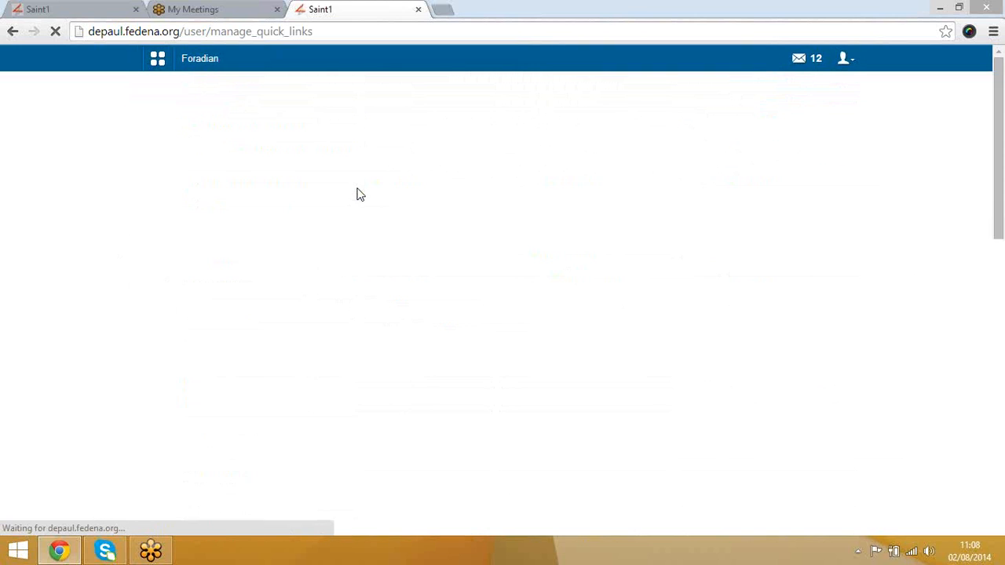
Step: Scan the Quick Links menu once more, then return to the dashboard via Foradian
click(154, 61)
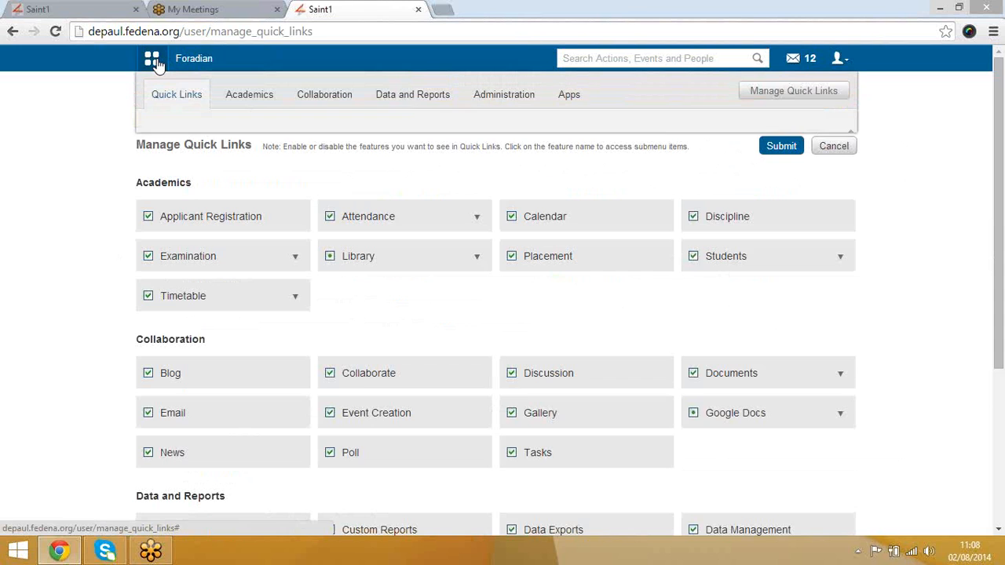
scroll(439, 210, down, 5)
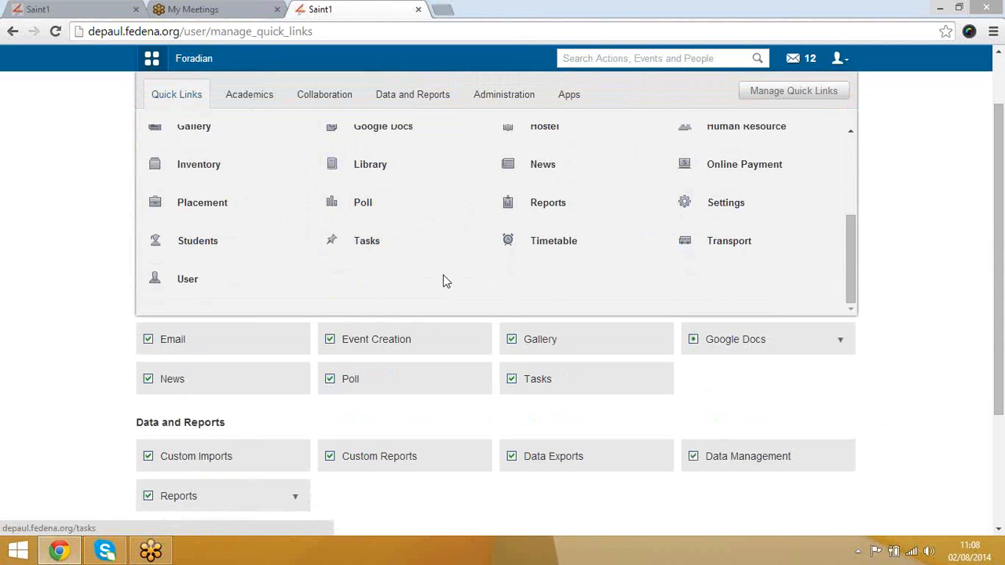
click(202, 63)
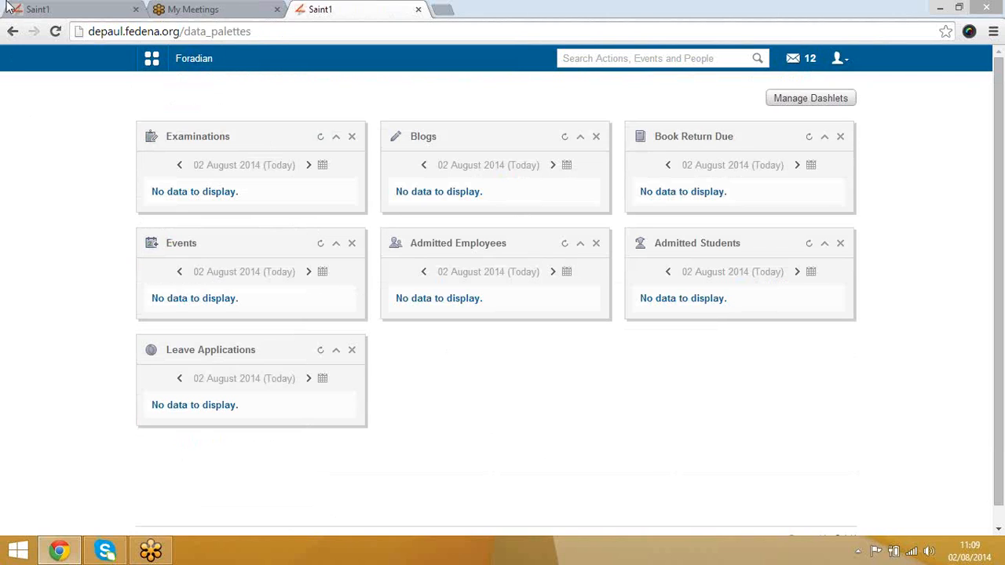
Step: Go through Quick Links > Administration > Settings to reach the General Settings form
click(150, 62)
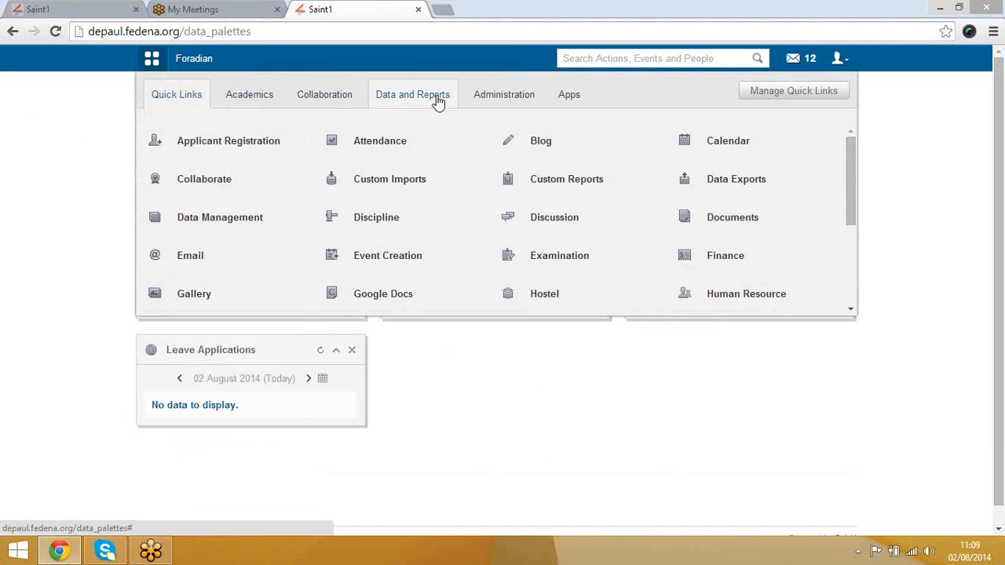
click(503, 102)
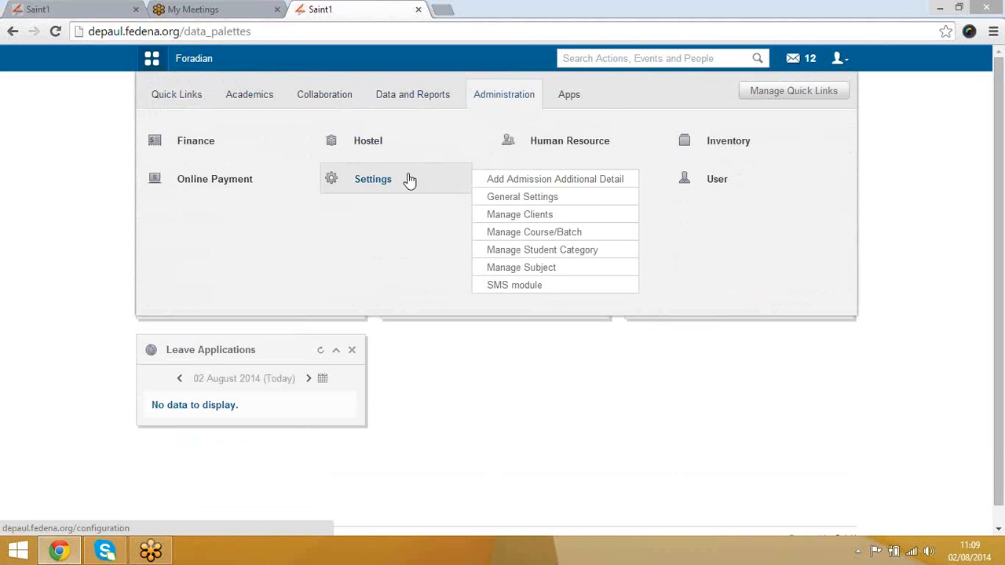
click(376, 179)
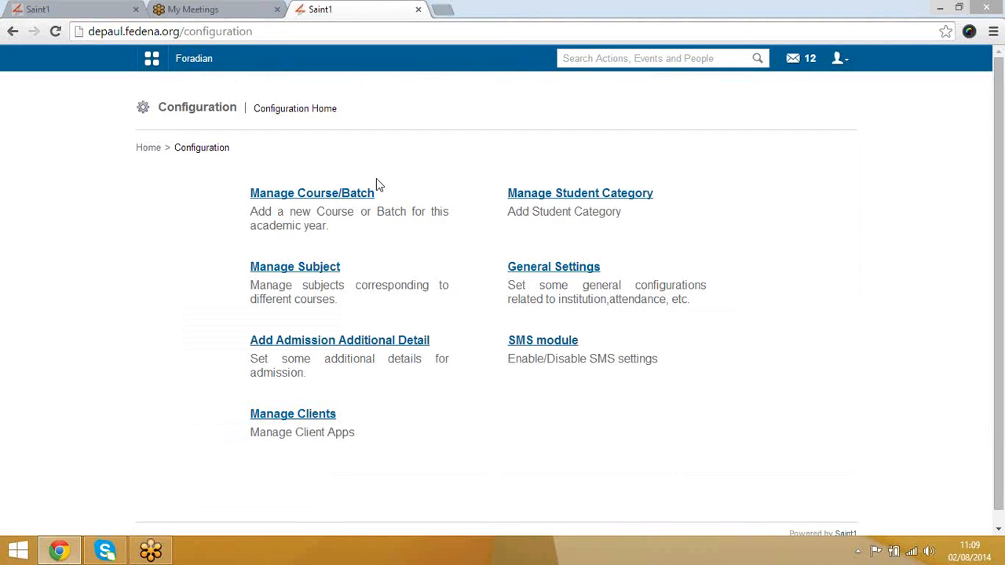
scroll(444, 279, down, 1)
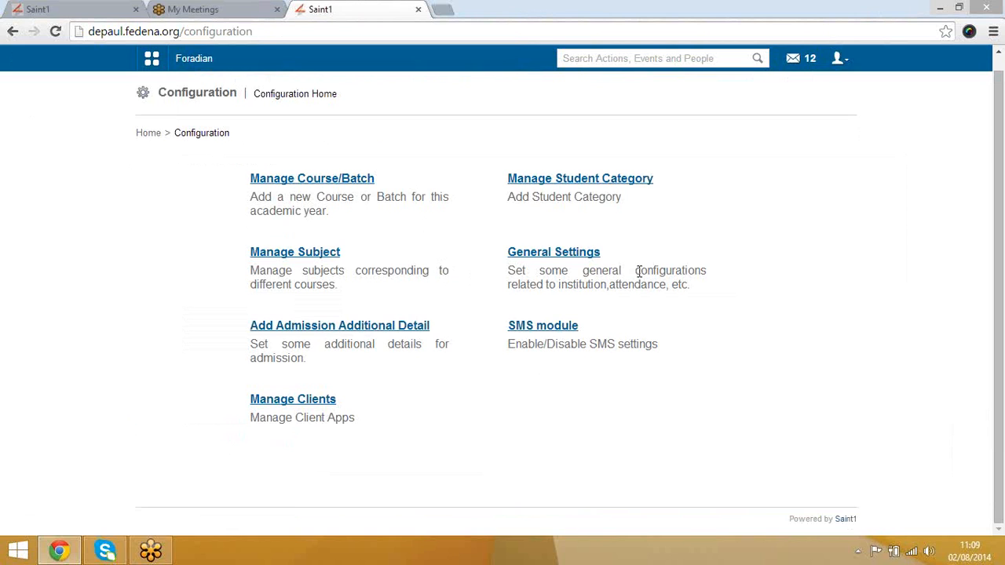
click(565, 255)
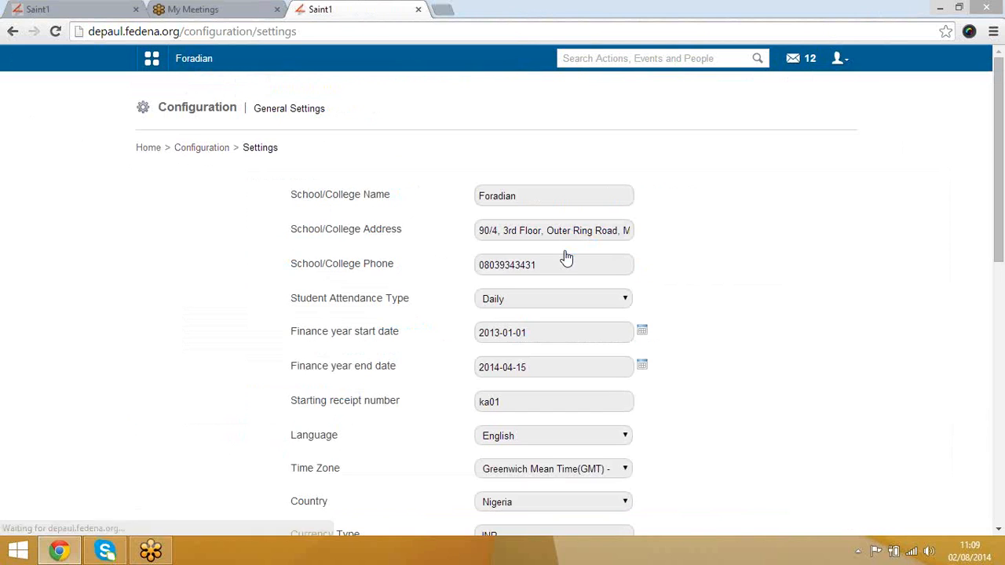
scroll(737, 249, down, 1)
scroll(738, 249, up, 1)
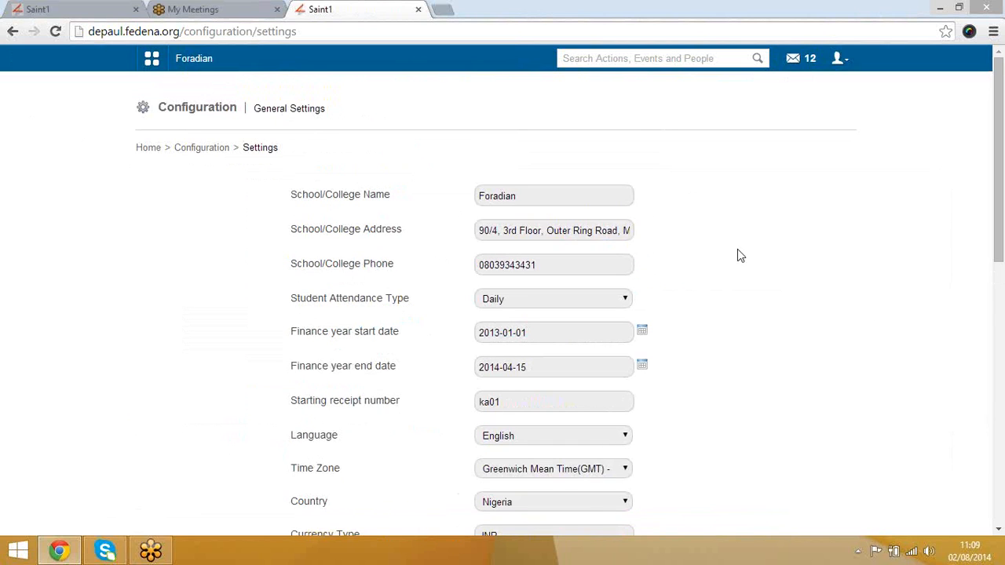
click(552, 195)
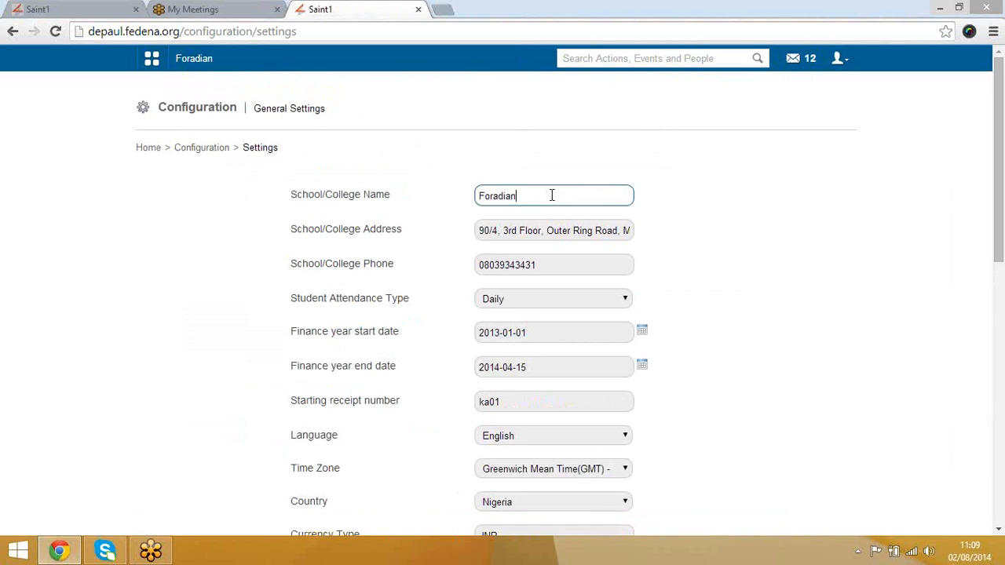
click(587, 231)
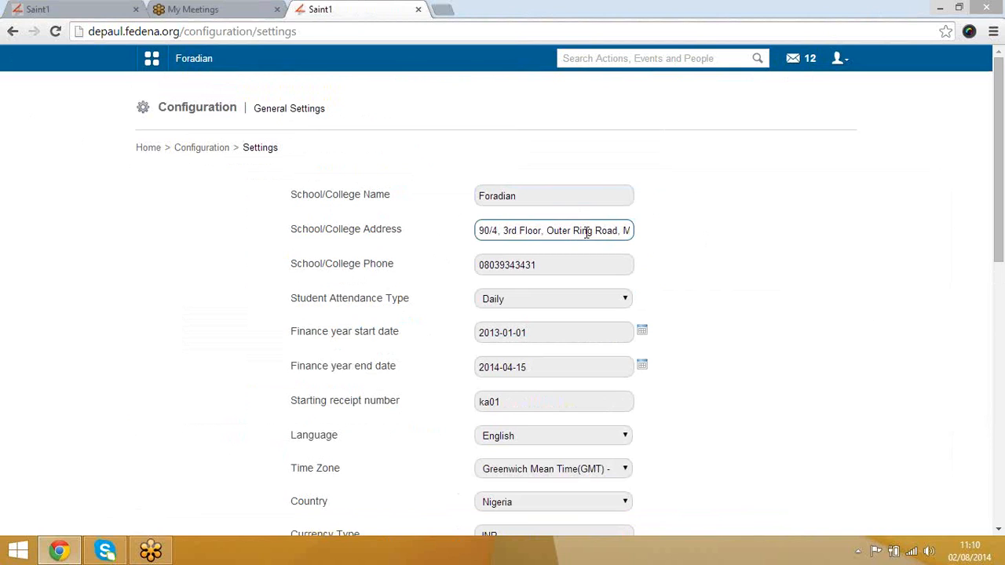
scroll(738, 297, down, 2)
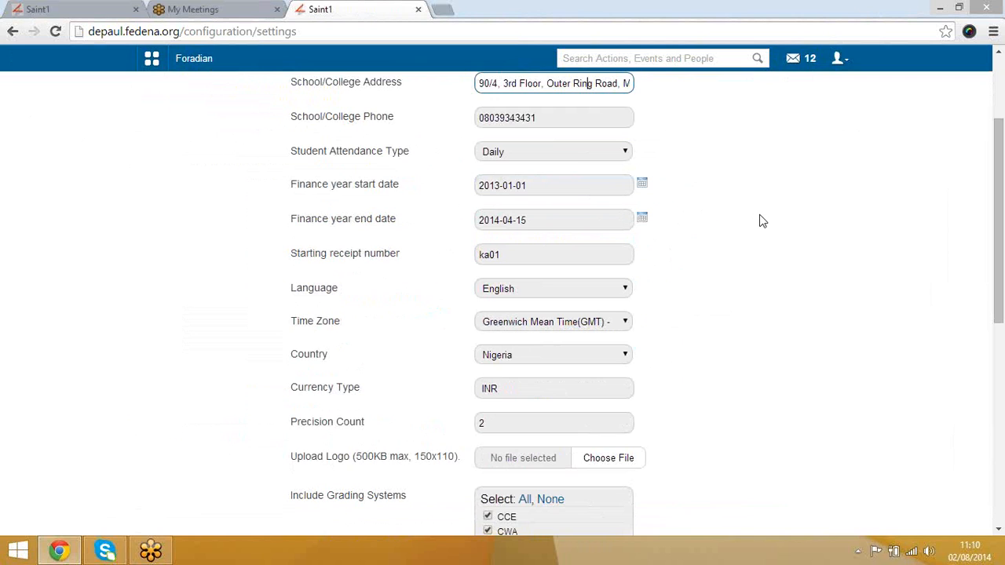
scroll(759, 220, down, 2)
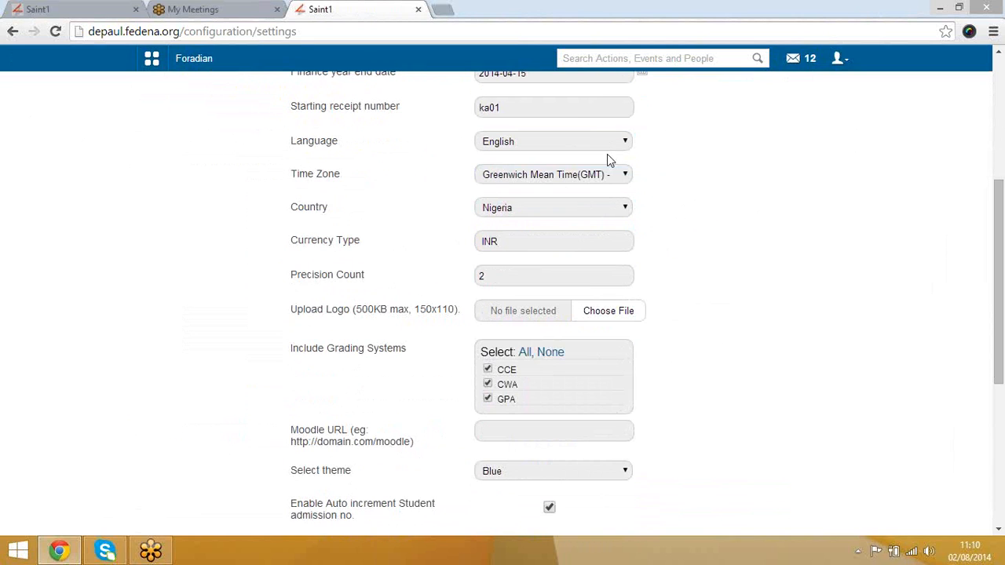
click(567, 110)
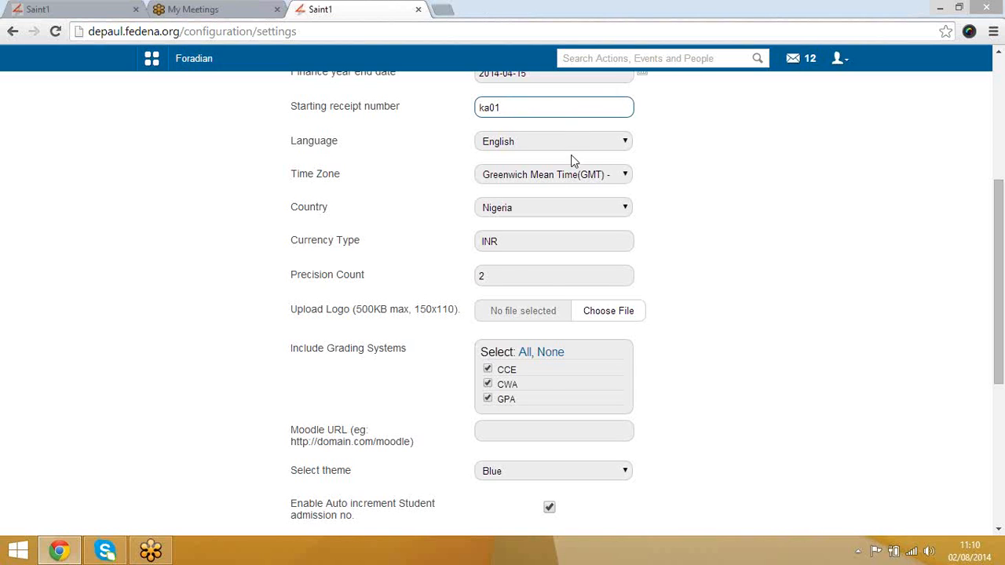
click(579, 179)
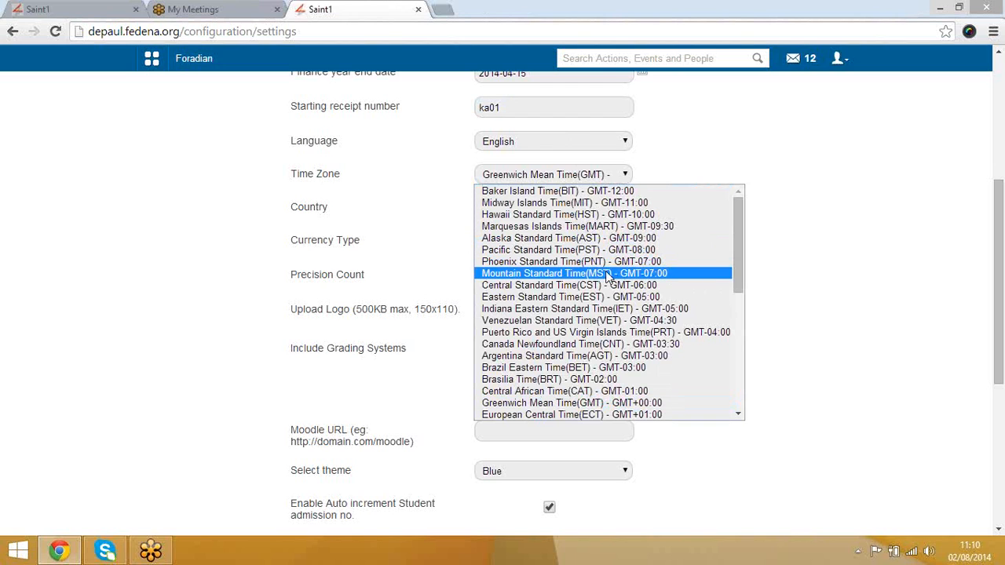
click(793, 275)
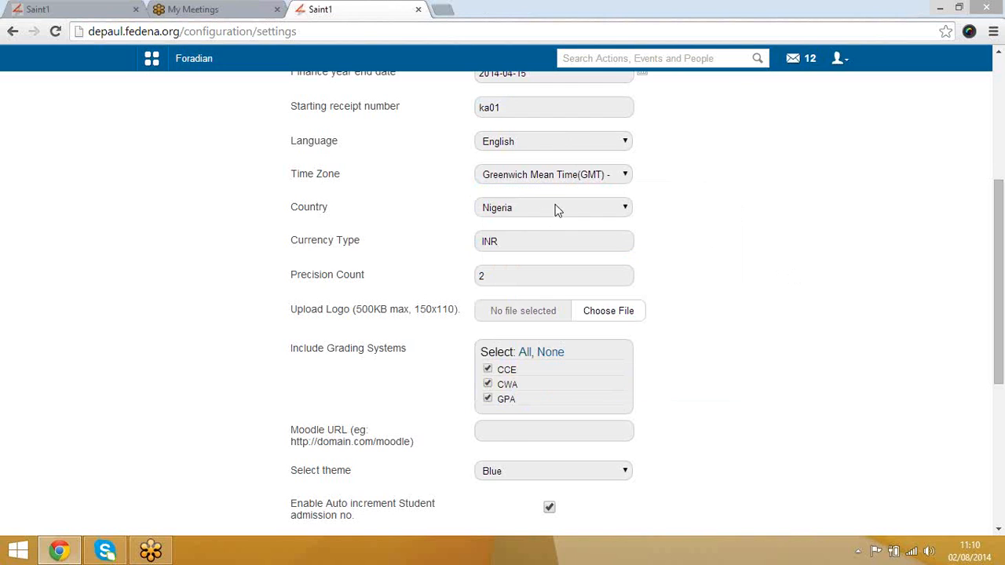
click(553, 208)
click(556, 208)
scroll(726, 246, down, 1)
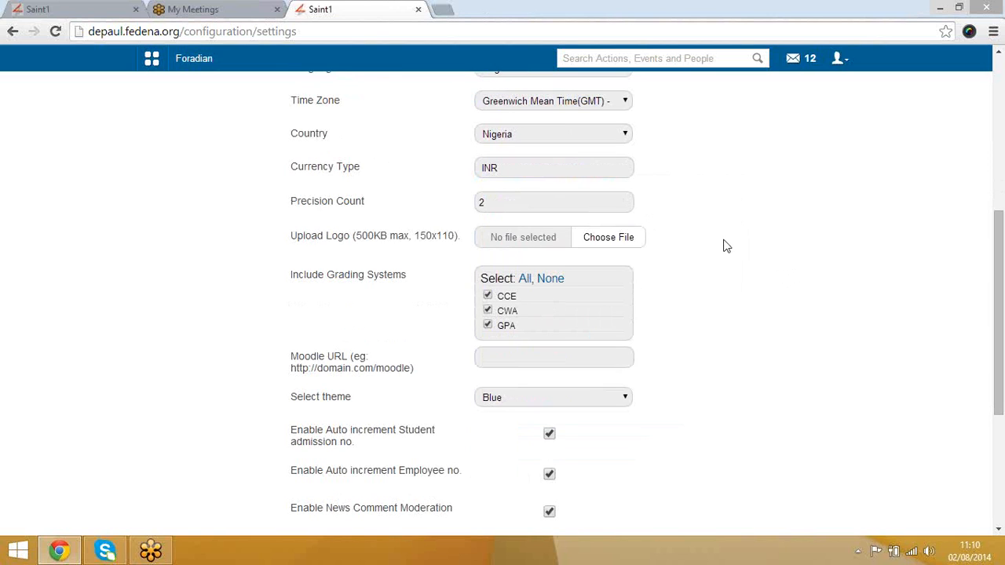
click(545, 162)
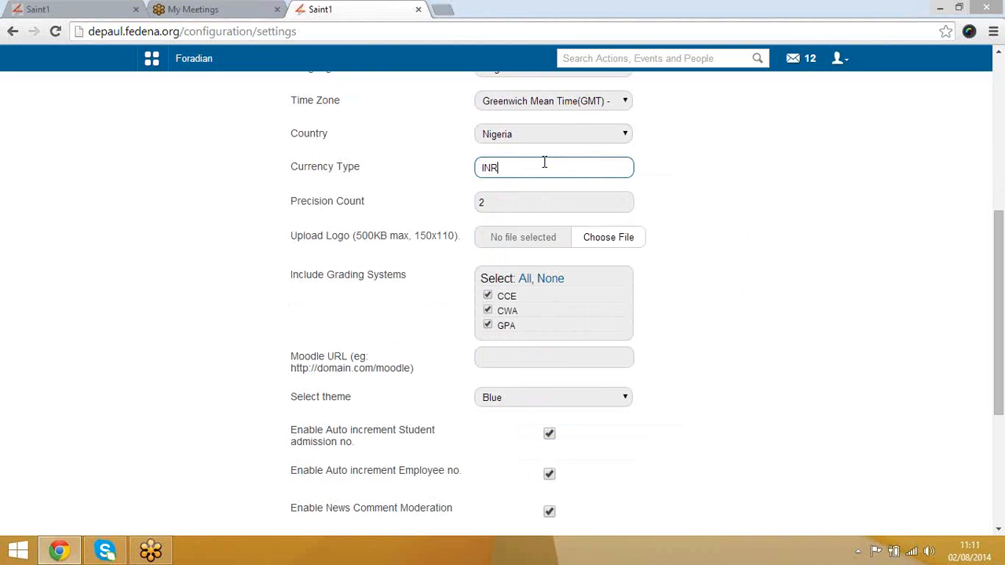
click(516, 204)
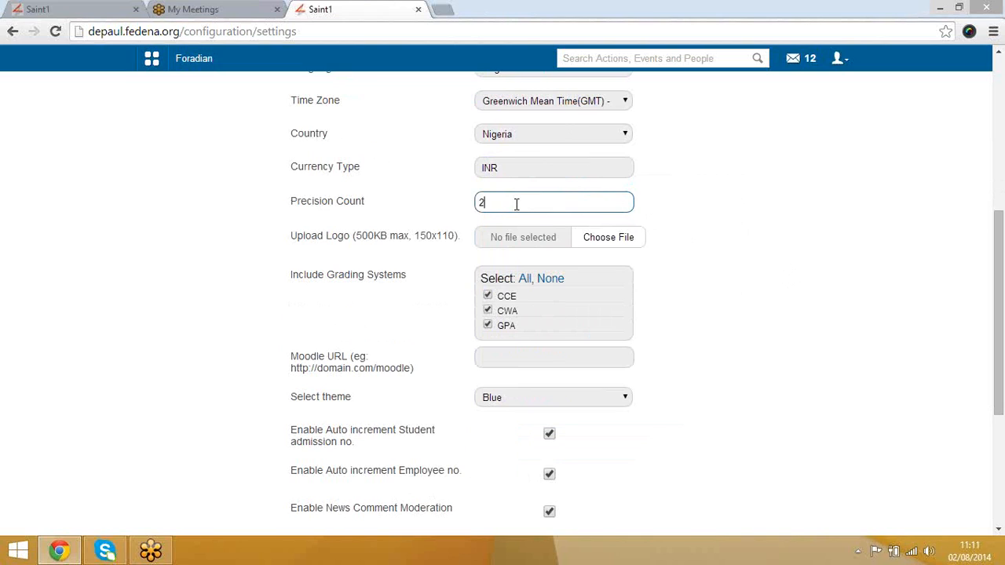
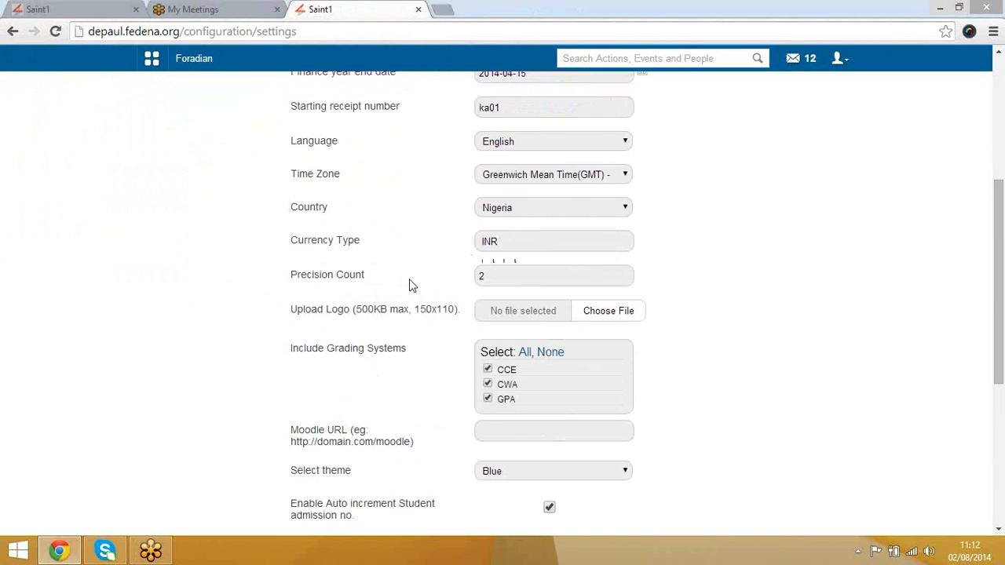
Step: Review the General Settings, including the Moodle URL, theme choices and Enable Oauth option
scroll(412, 288, up, 4)
scroll(412, 285, up, 2)
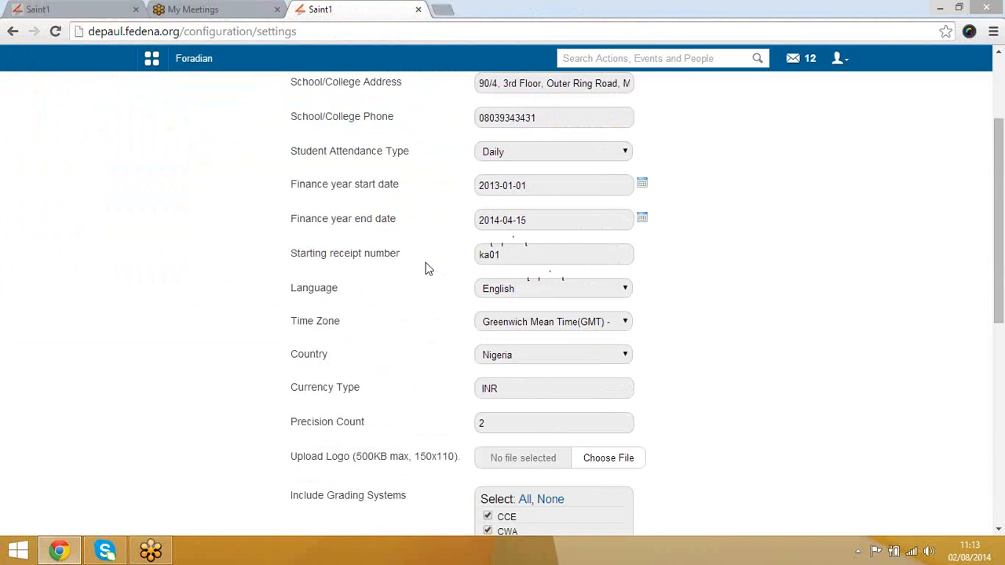
scroll(429, 269, down, 3)
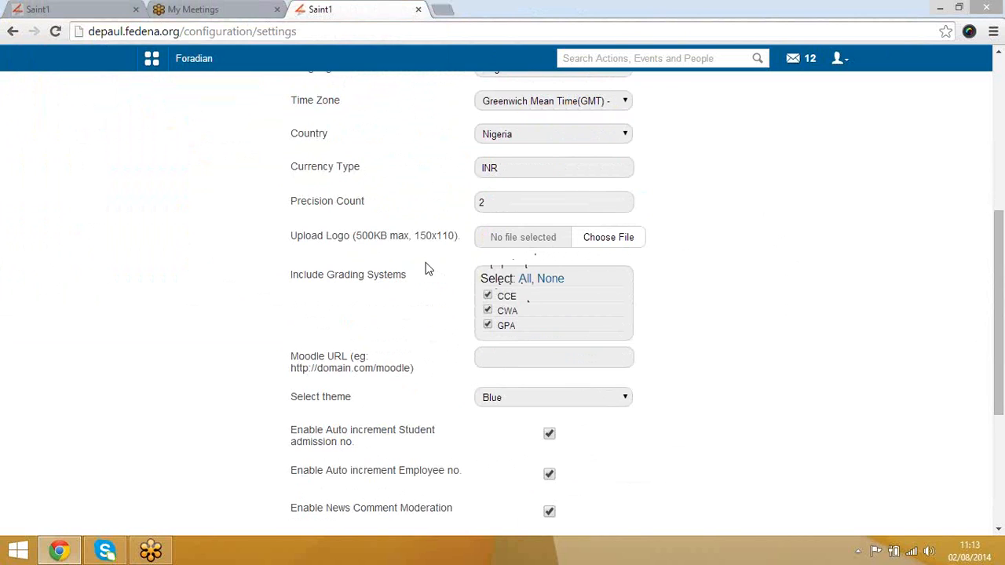
click(578, 358)
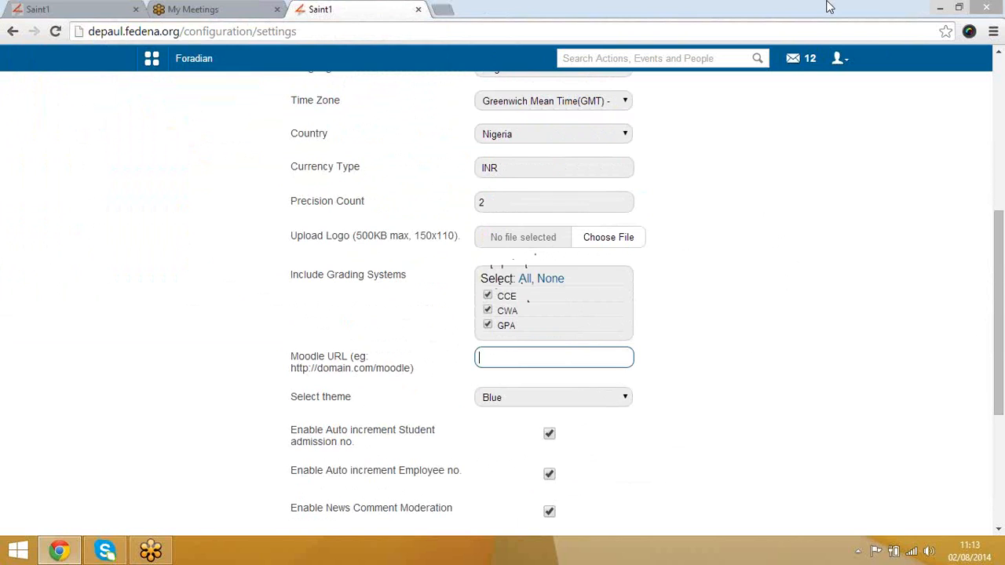
scroll(820, 287, down, 3)
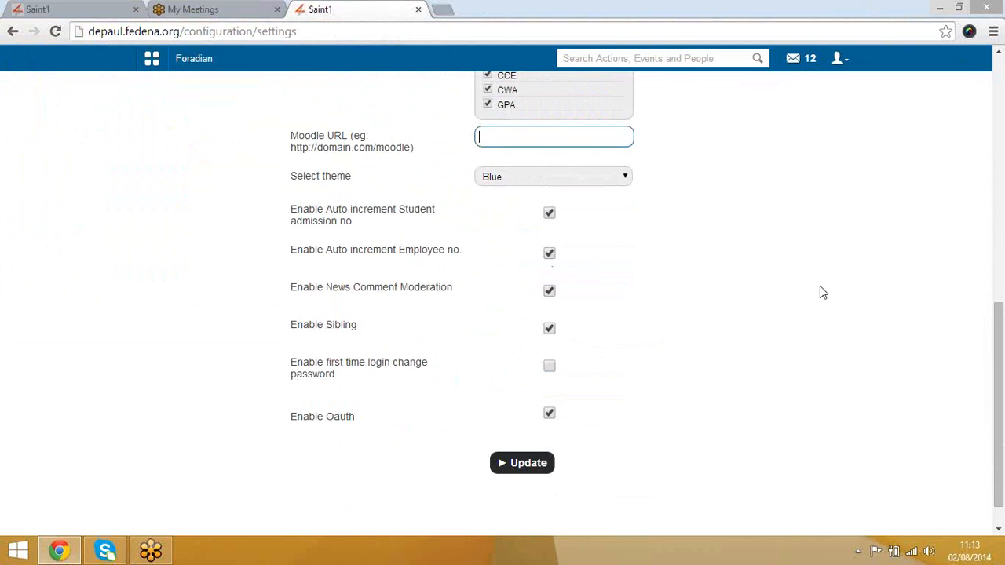
click(612, 178)
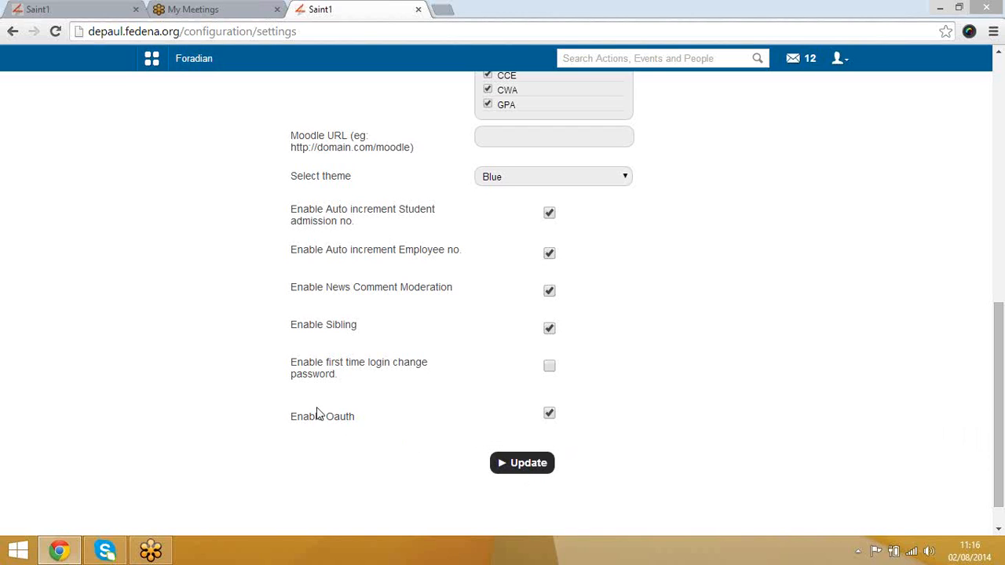
drag(289, 424, 367, 424)
Step: Save the general settings and go to Configuration > Manage Course/Batch > Manage Course
click(518, 470)
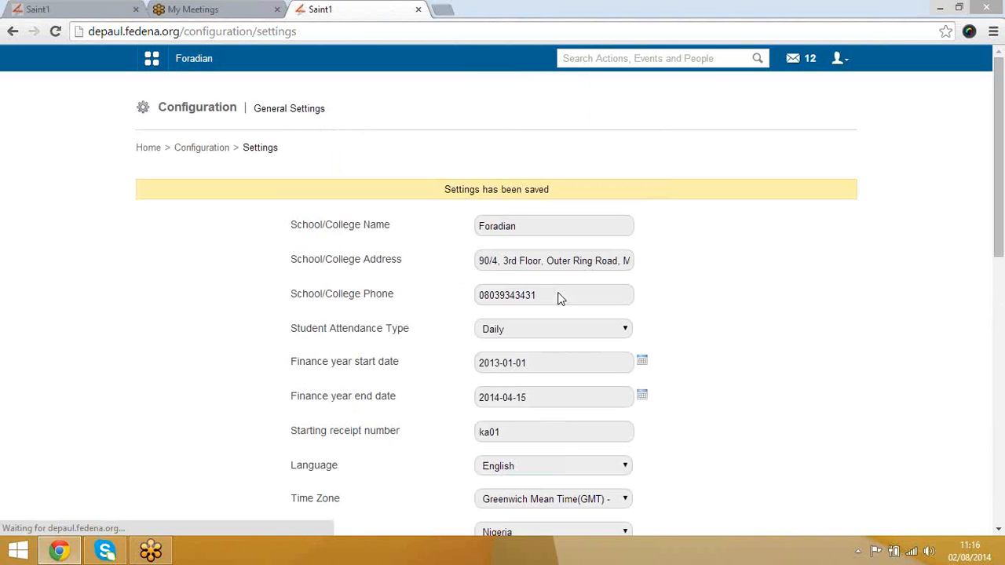
click(211, 153)
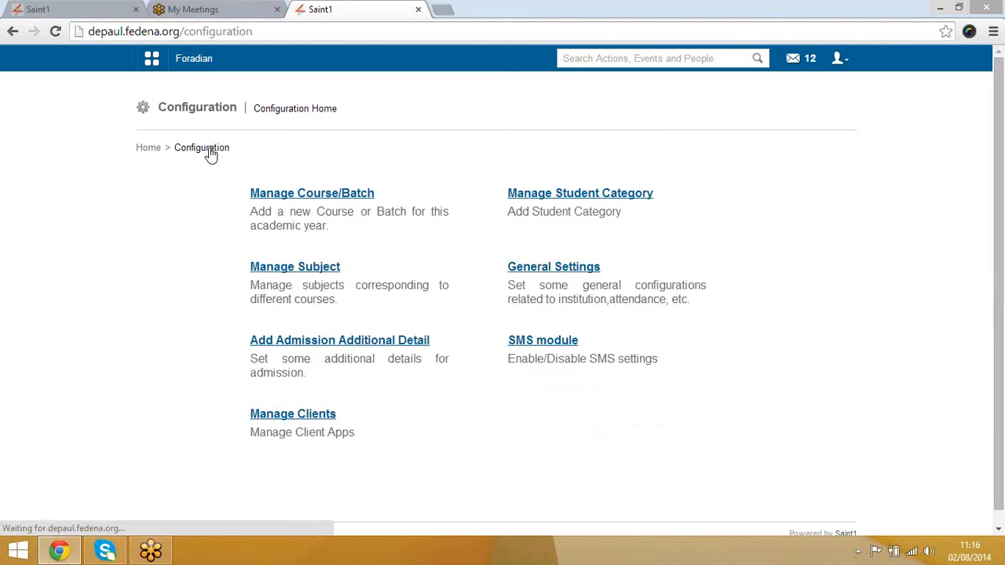
click(342, 198)
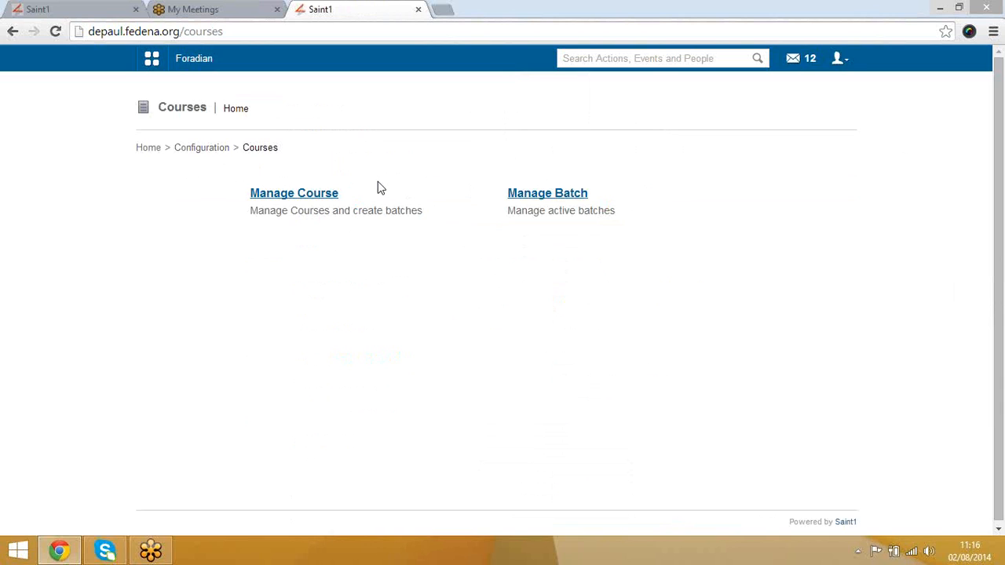
click(323, 199)
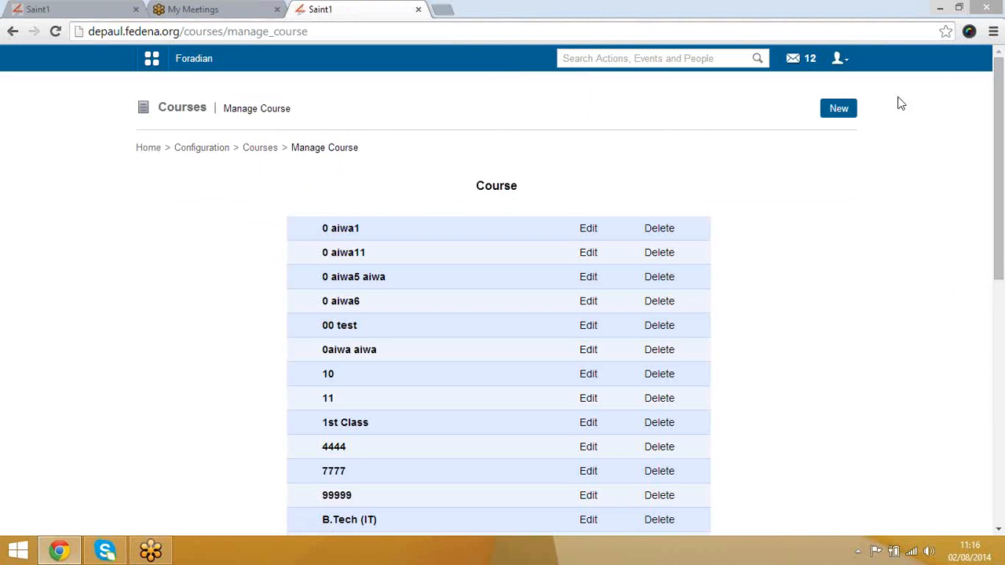
Step: Start a new course named Grade-08 and copy Grade-08 into its Code field
click(838, 110)
click(451, 195)
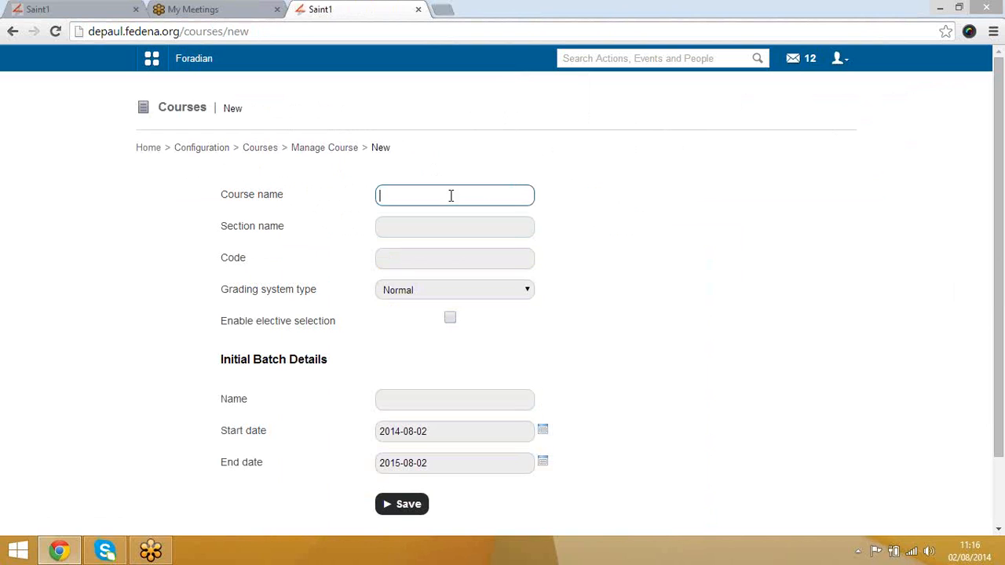
text(Grade-08)
key(Tab)
key(Tab)
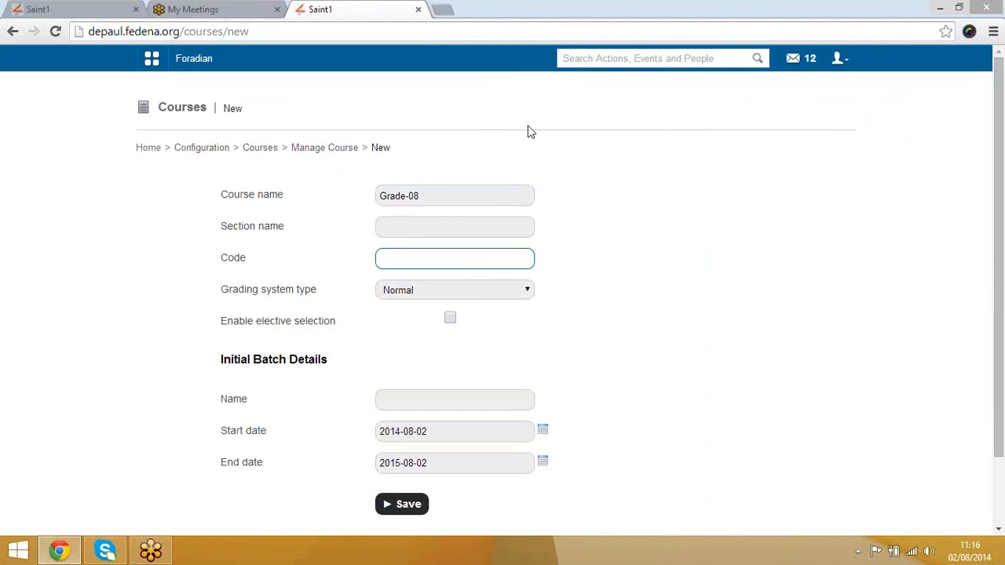
drag(444, 196, 340, 188)
key(ctrl+c)
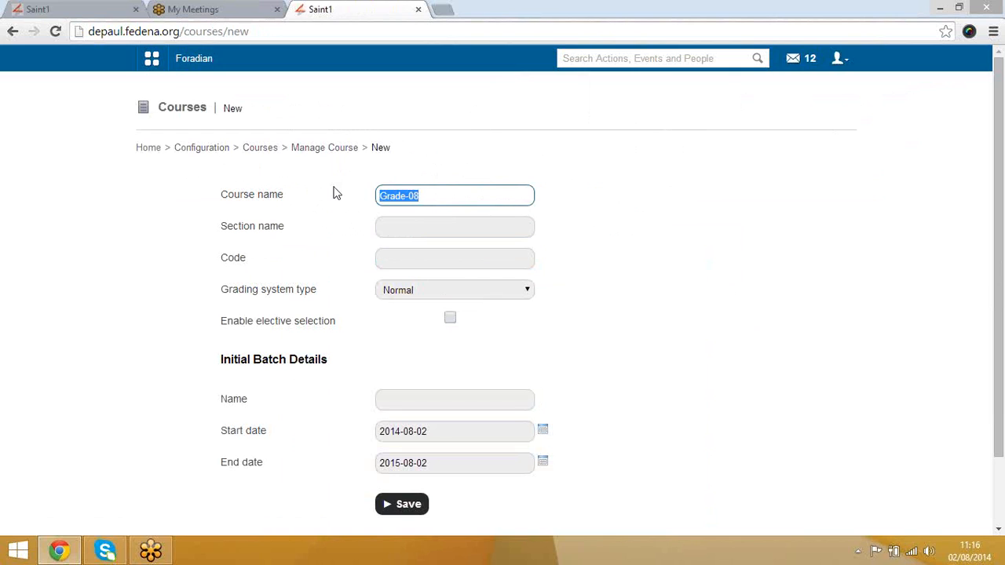
click(411, 263)
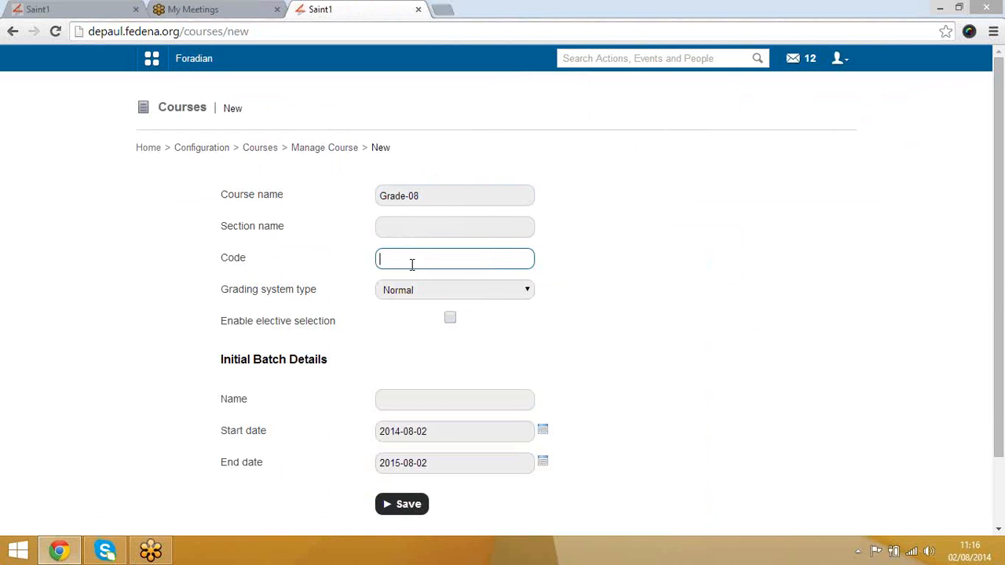
key(ctrl+v)
Step: Check the grading system type options, keeping Normal selected
scroll(675, 302, down, 2)
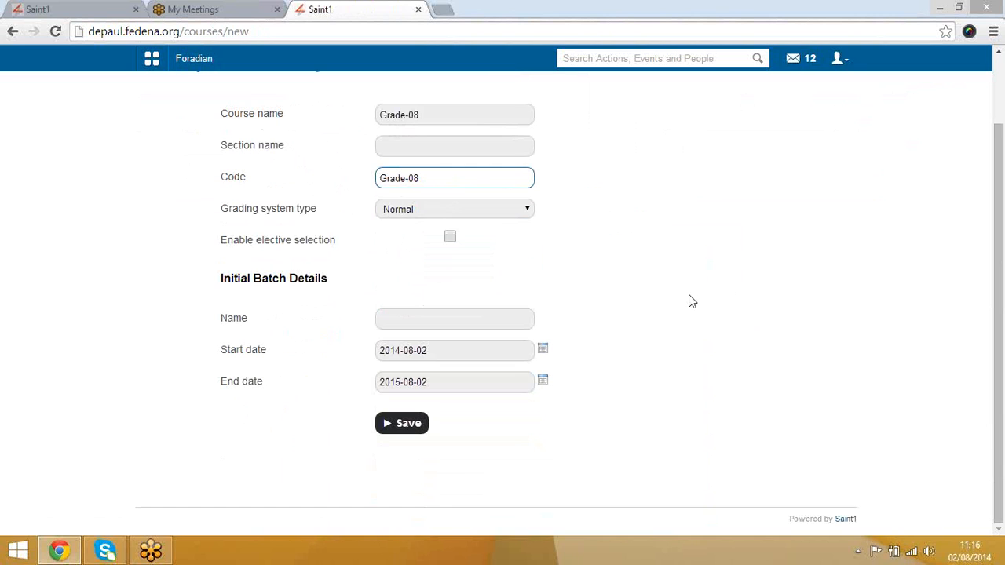
click(438, 215)
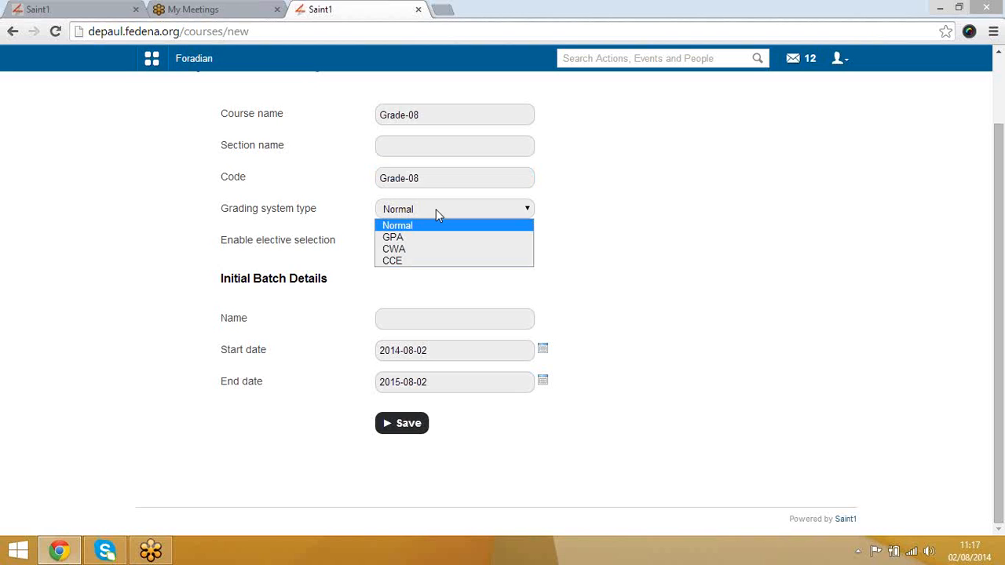
click(610, 186)
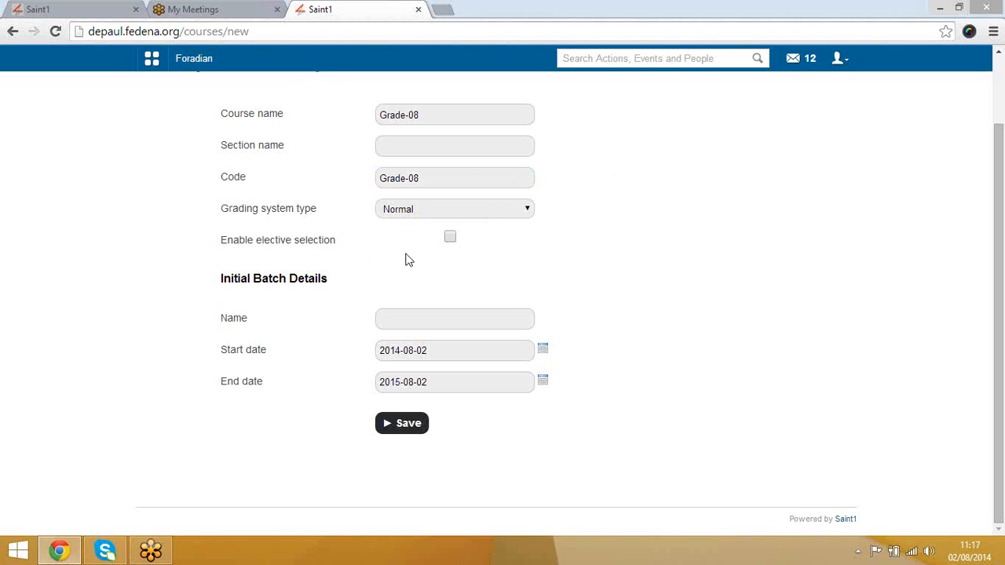
click(470, 217)
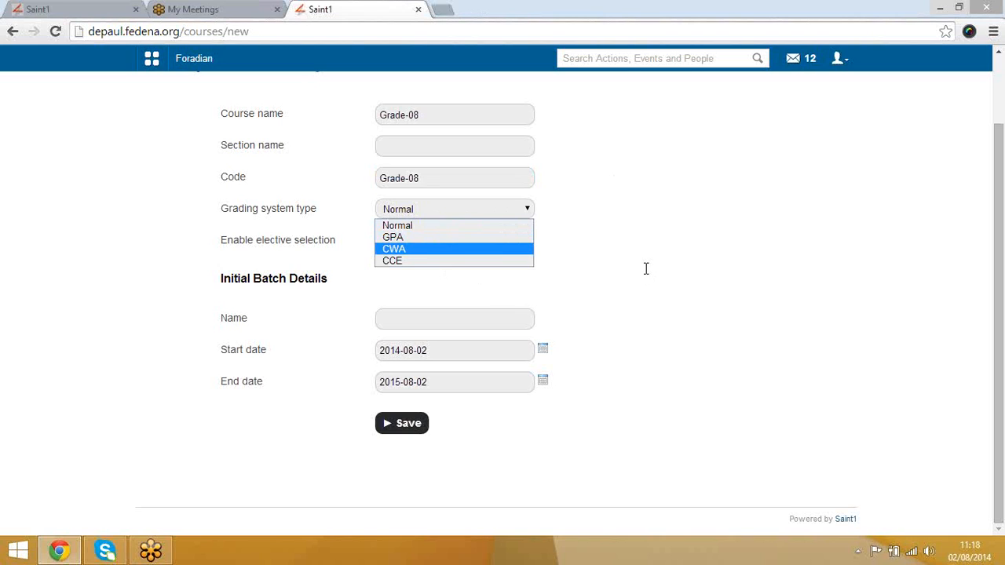
Step: Name the initial batch A-2014 with default dates and save the Grade-08 course
click(392, 318)
text(A)
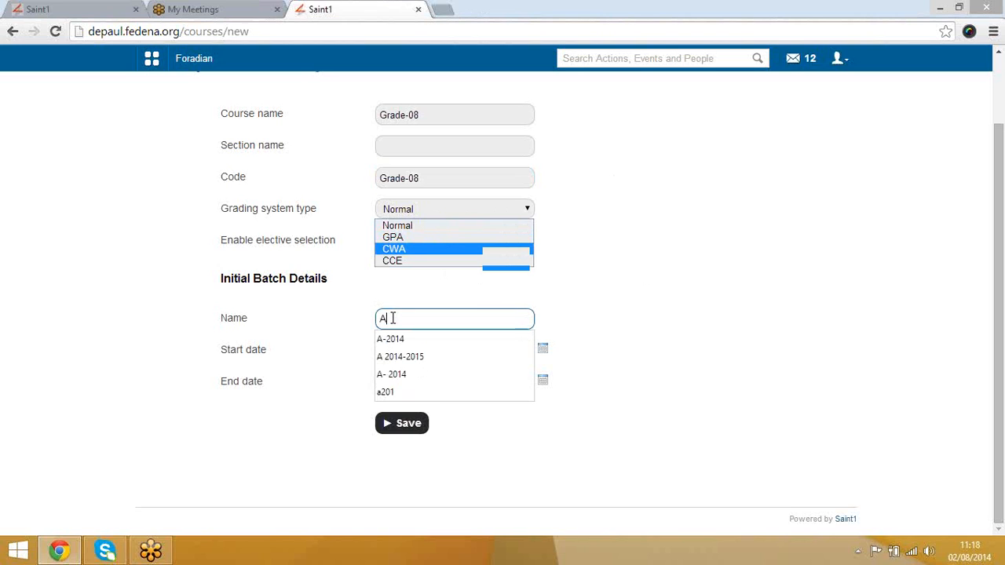
text(-2014)
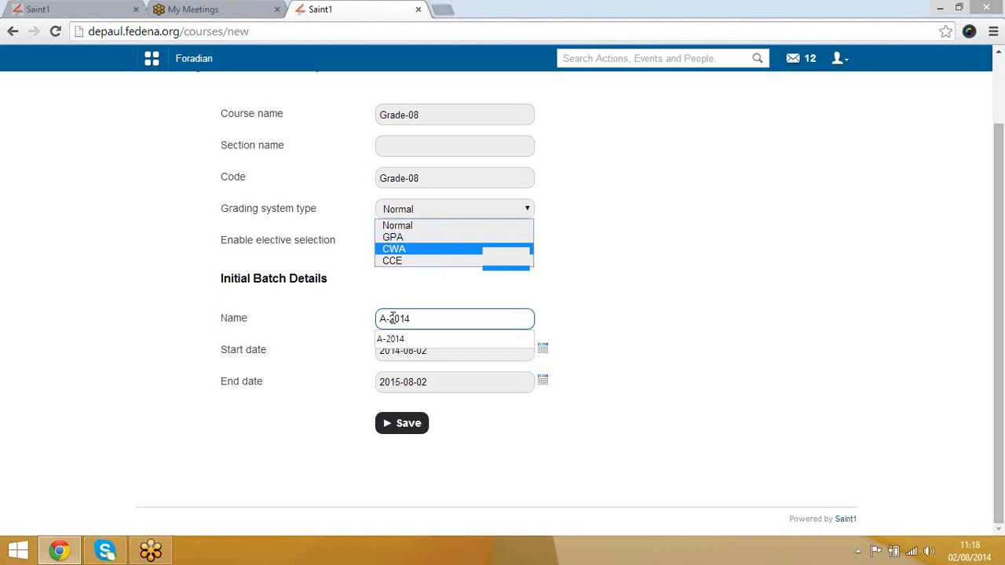
click(666, 330)
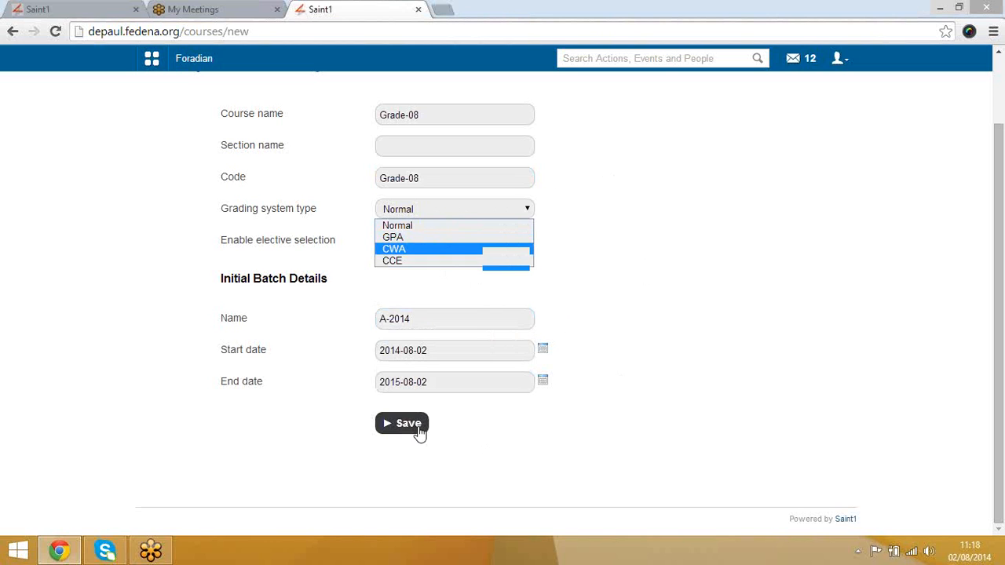
click(420, 431)
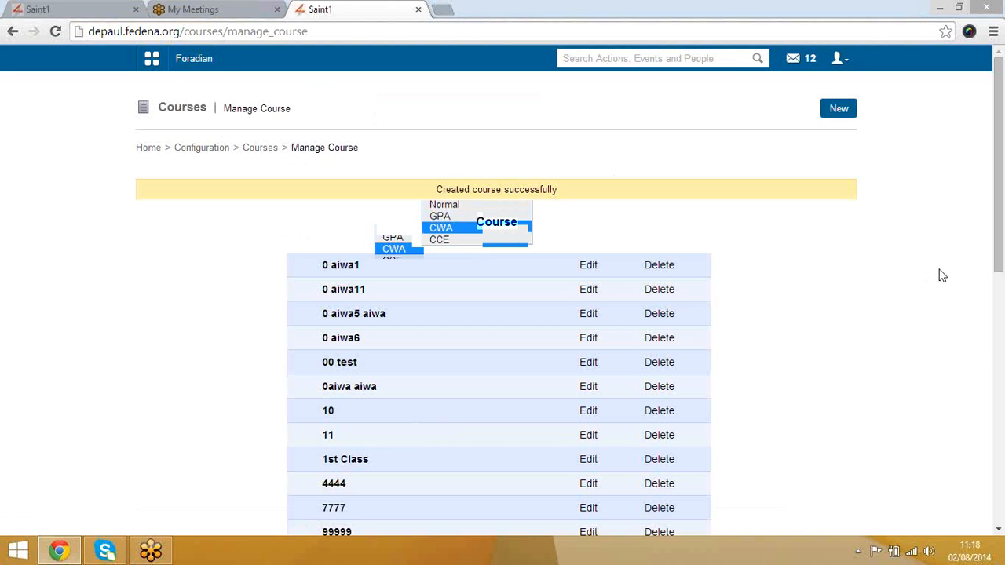
Step: Go to page 3 of the course list and open the Grade-08 course
scroll(864, 308, down, 7)
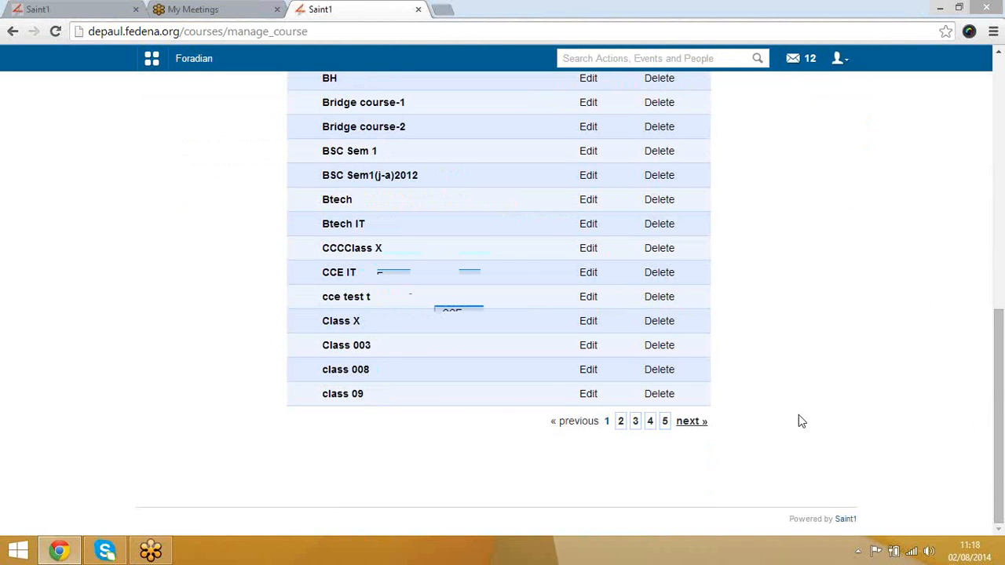
click(635, 422)
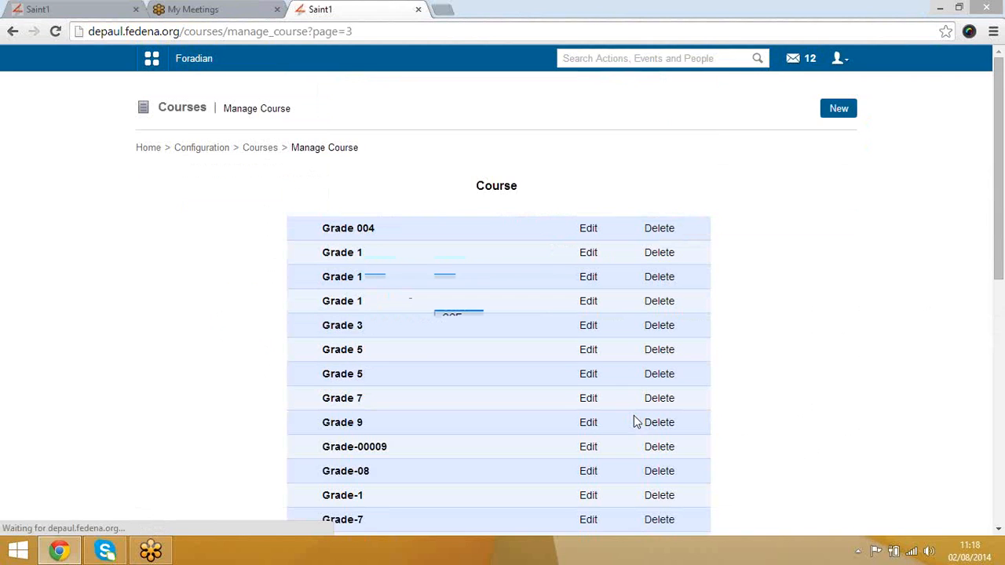
scroll(477, 354, down, 3)
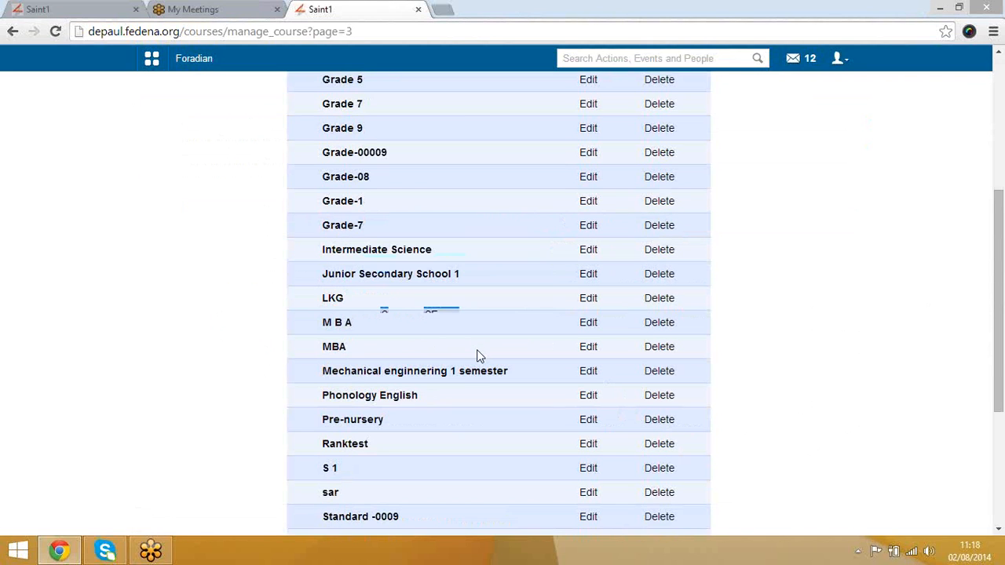
click(355, 181)
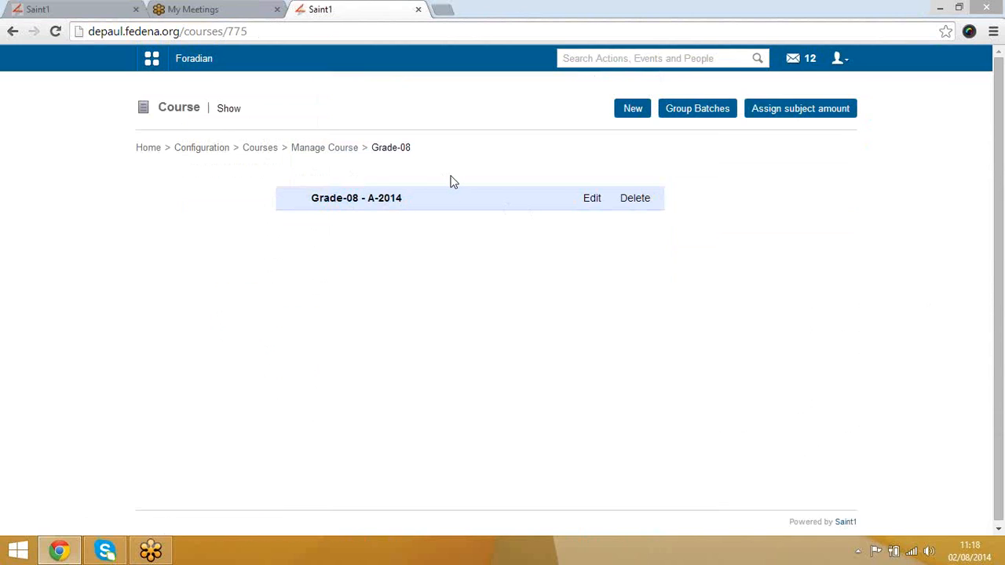
Step: Fill a new Grade-08 batch form with name B-2014, leaving imports unticked, then return unsaved
click(632, 116)
click(388, 194)
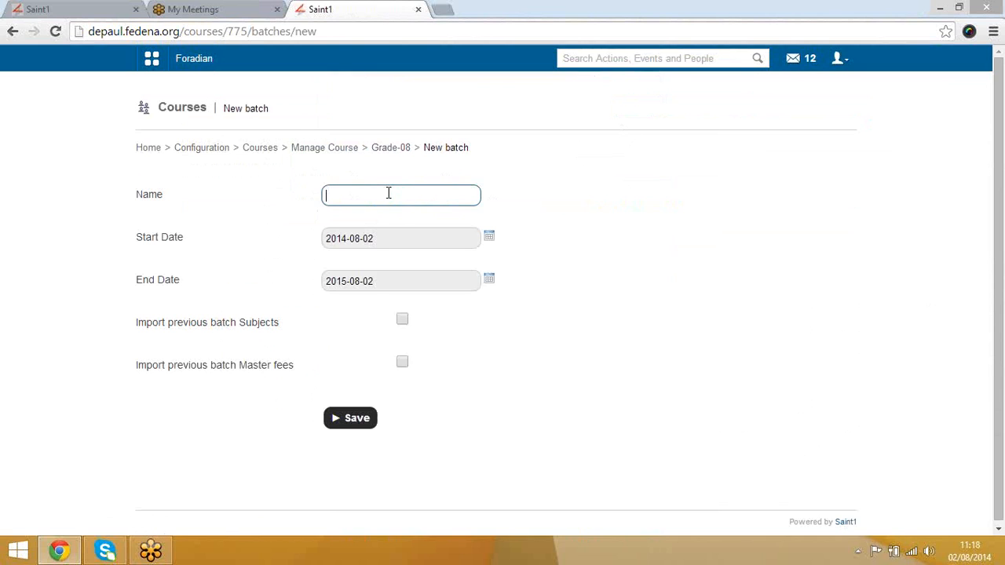
text(Grade)
key(BackSpace)
key(BackSpace)
key(BackSpace)
key(BackSpace)
key(BackSpace)
text(B)
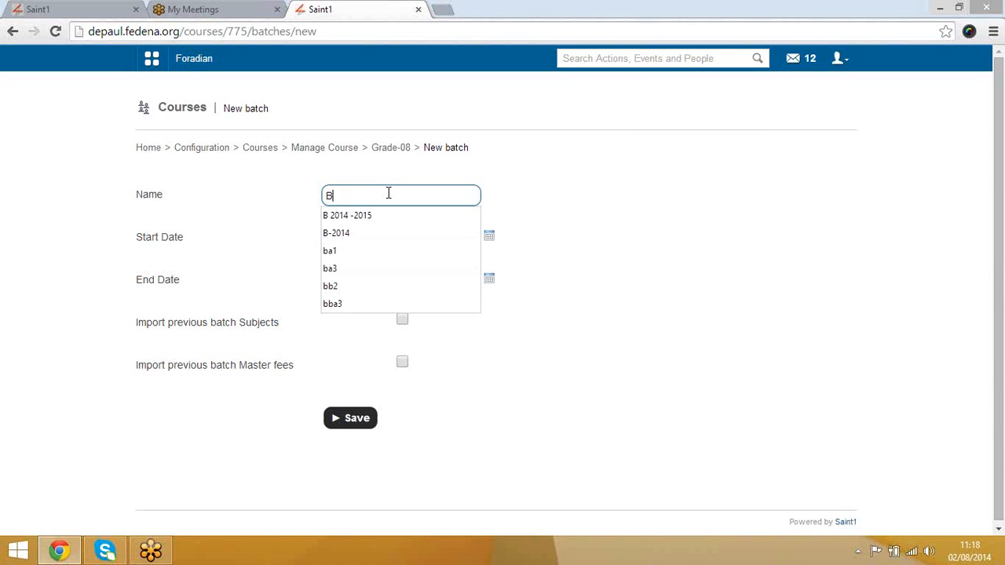
text(-2014)
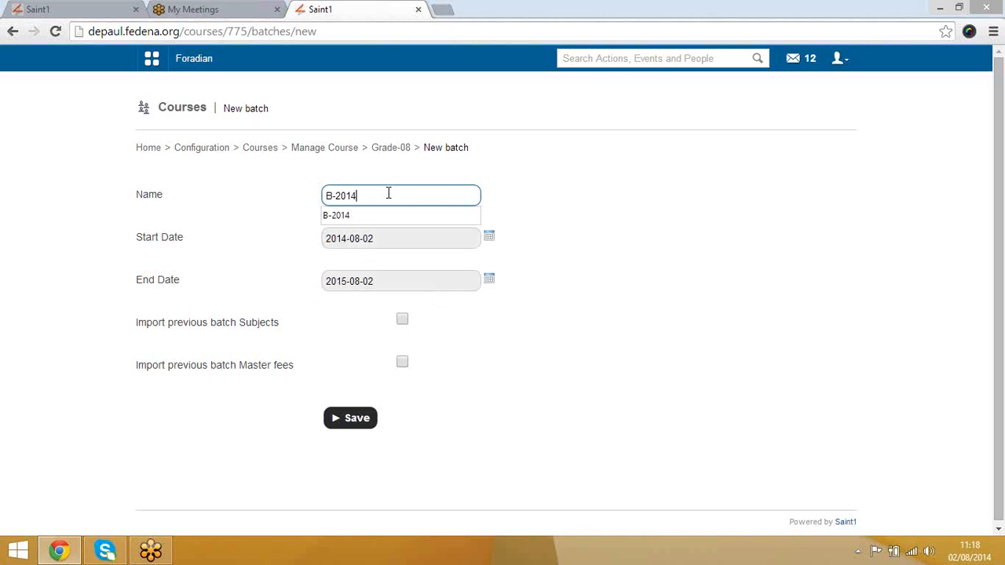
click(648, 239)
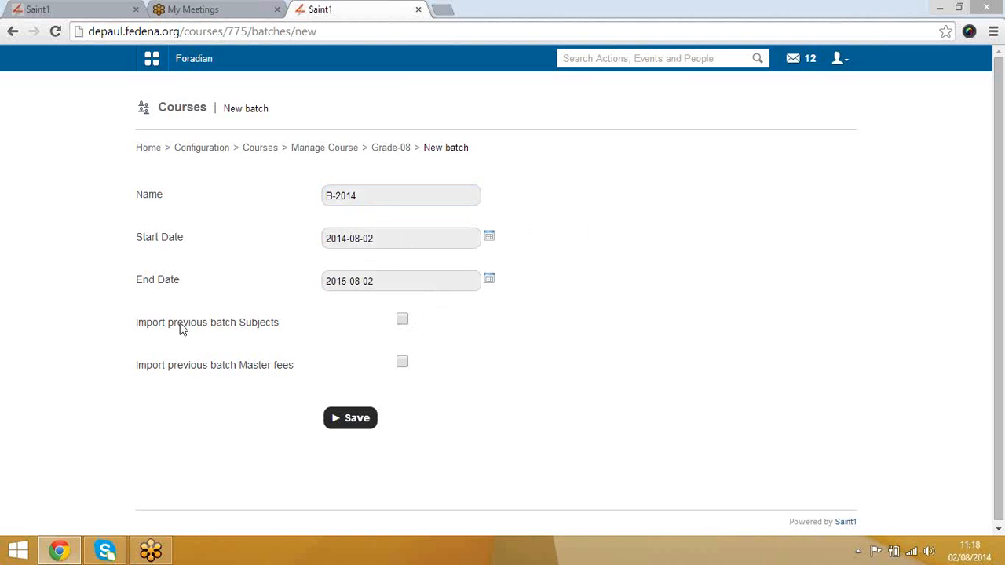
drag(180, 324, 263, 333)
drag(177, 369, 287, 370)
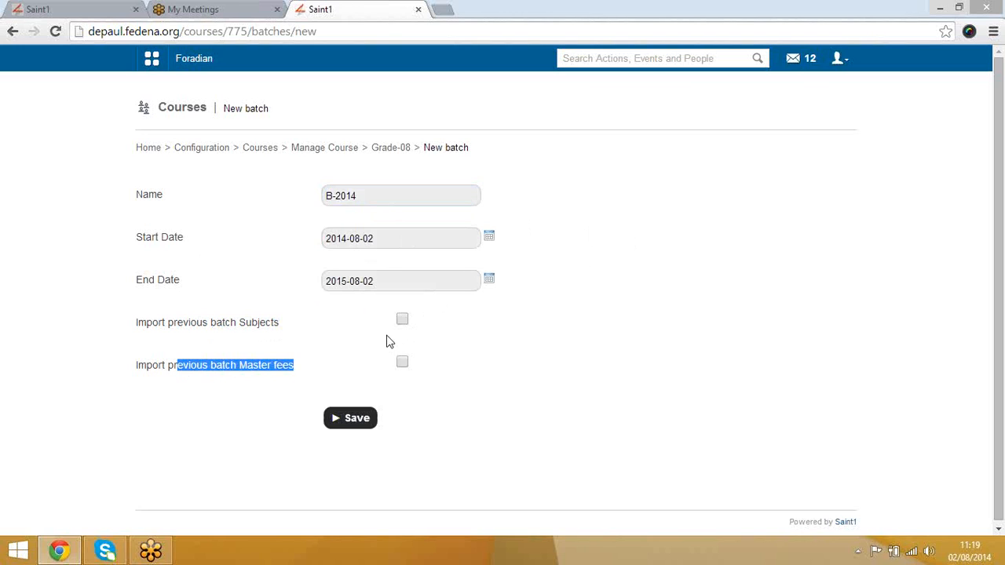
click(390, 152)
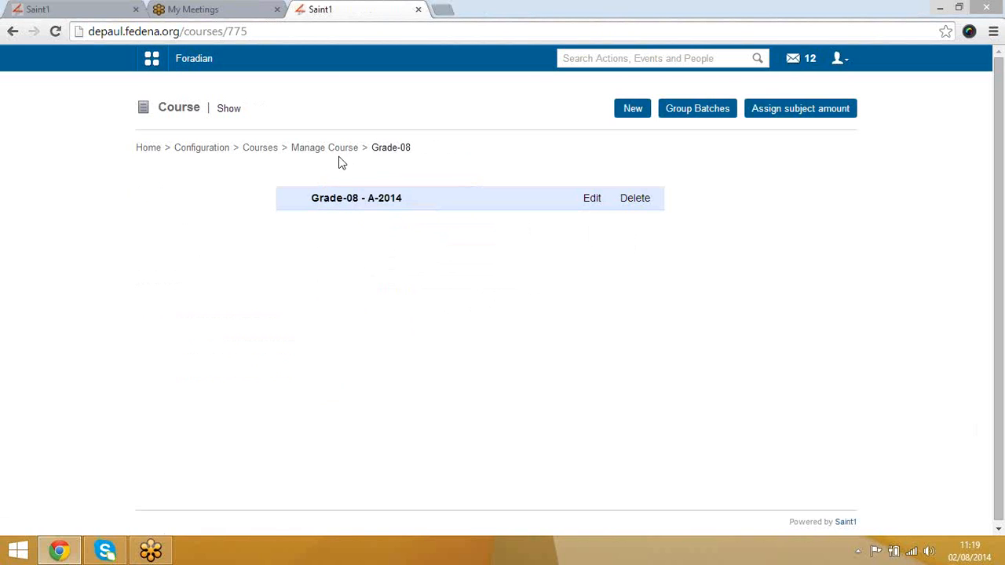
Step: Open Manage Batch and choose Grade-08 from the course dropdown to list its active batches
click(266, 155)
click(522, 196)
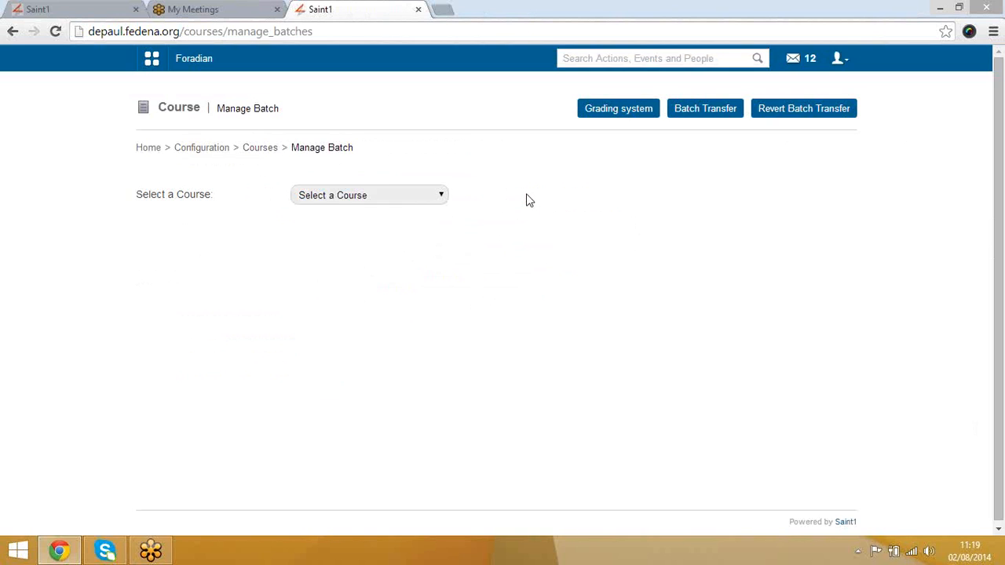
click(407, 200)
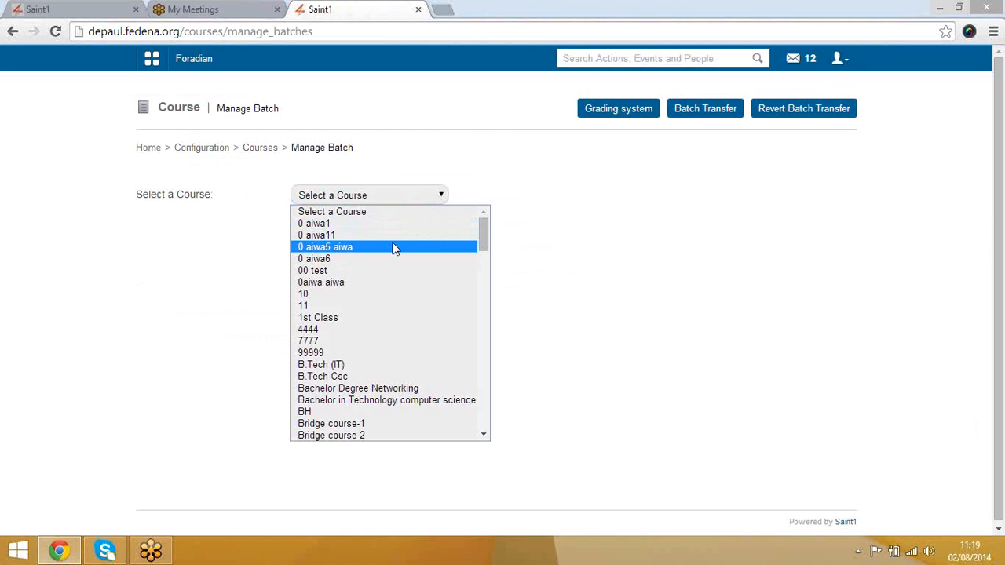
text(gr)
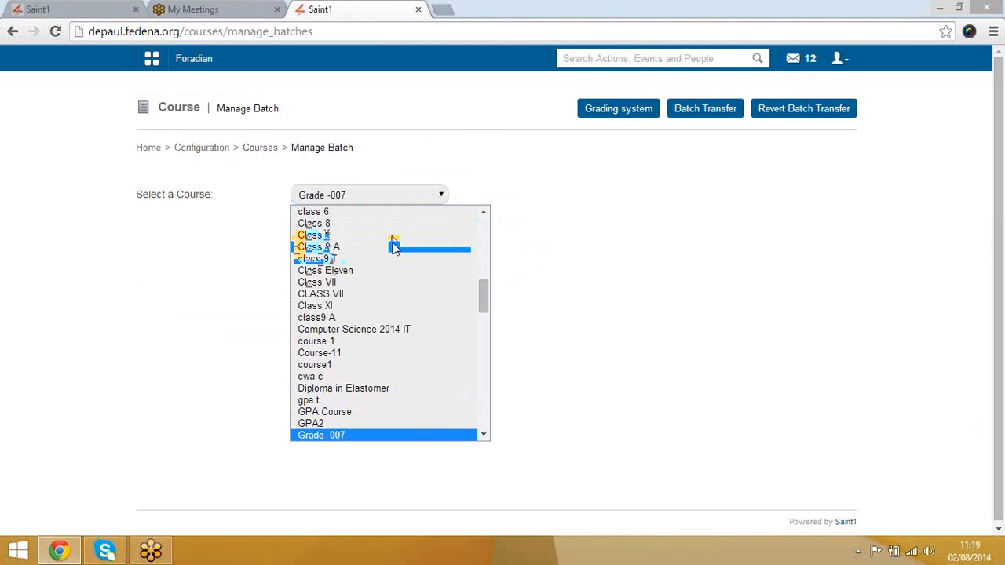
key(Down)
key(Down)
key(Down)
key(Down)
key(Down)
key(Down)
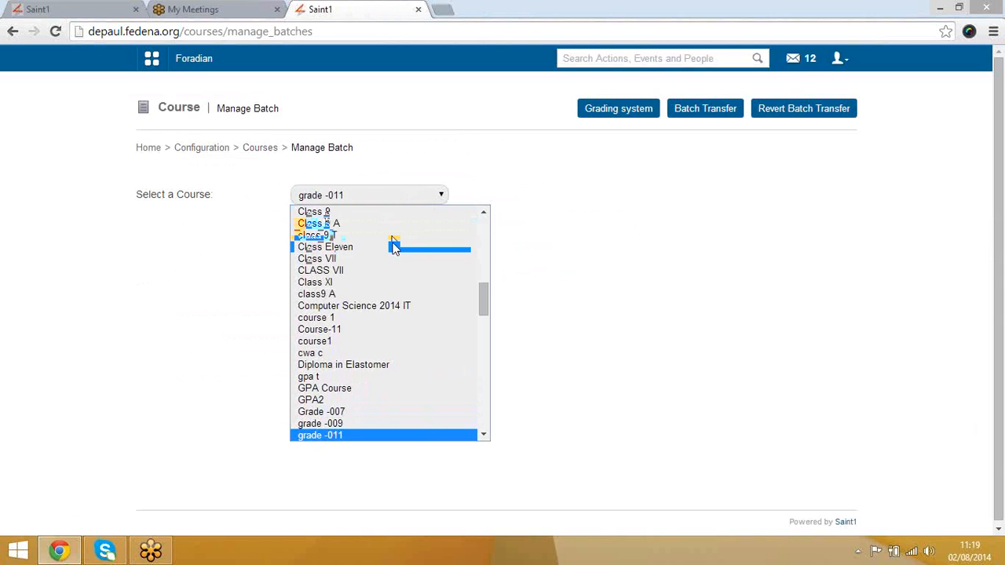
key(Down)
key(Down)
key(Down)
key(Down)
key(Down)
key(Down)
key(Down)
key(Down)
key(Down)
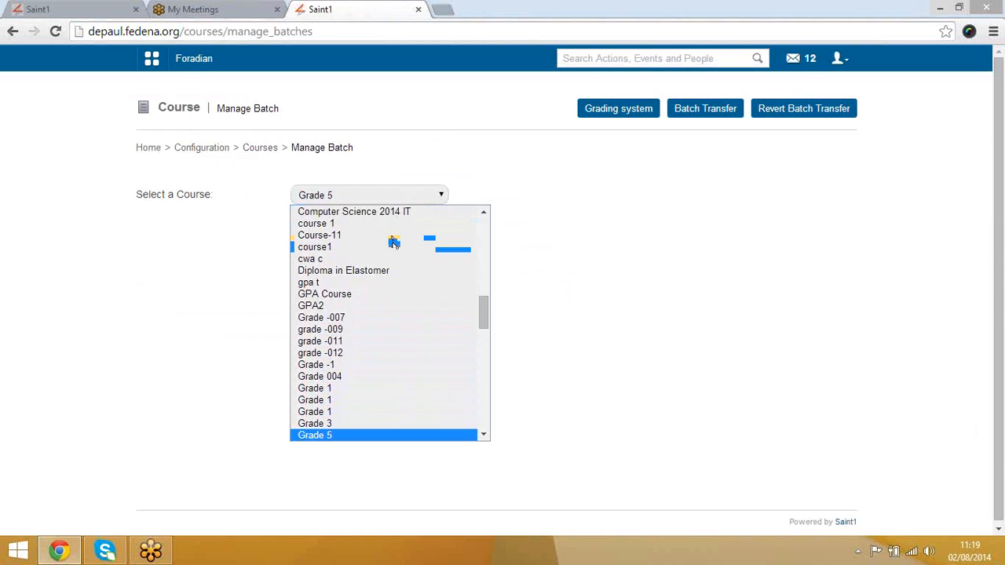
key(Down)
key(Up)
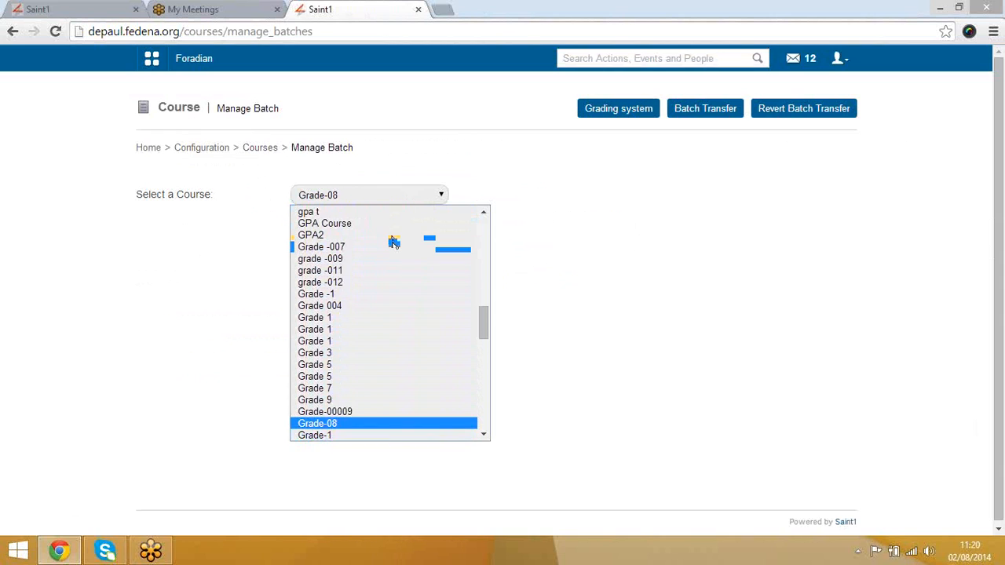
key(Return)
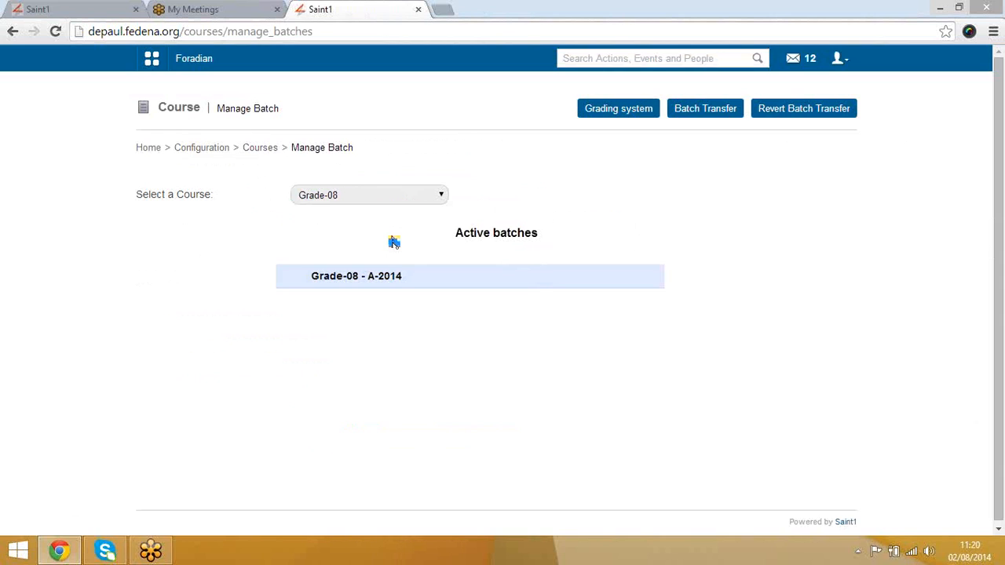
Step: Check the empty Grade-08 - A-2014 batch and its grading levels, then reload Manage Batch
click(355, 277)
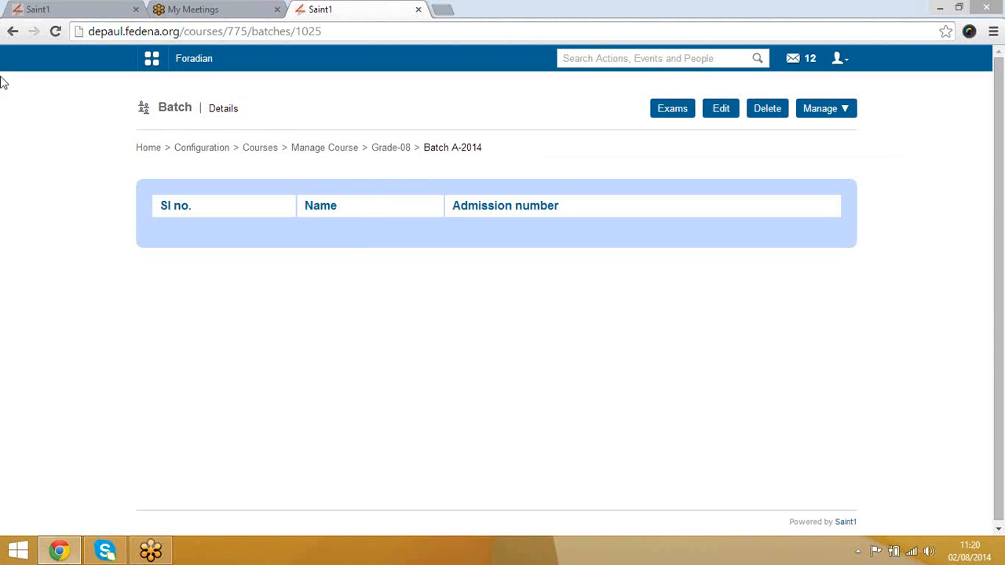
click(12, 33)
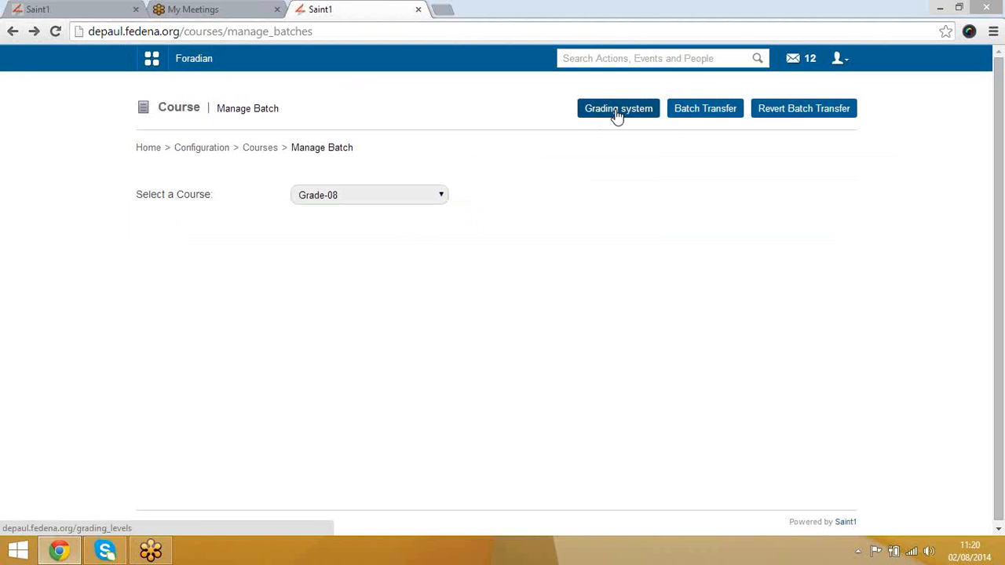
click(618, 110)
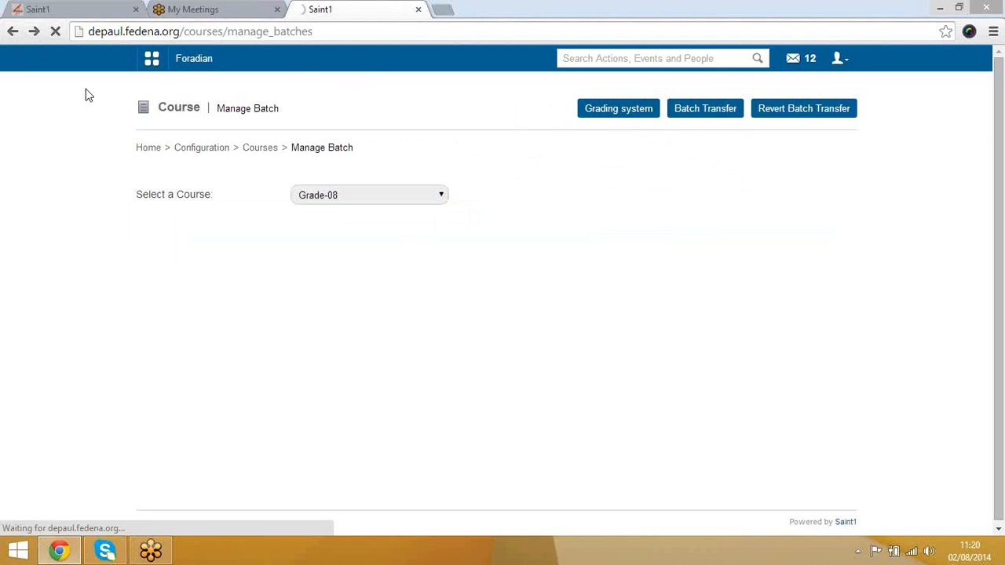
click(326, 34)
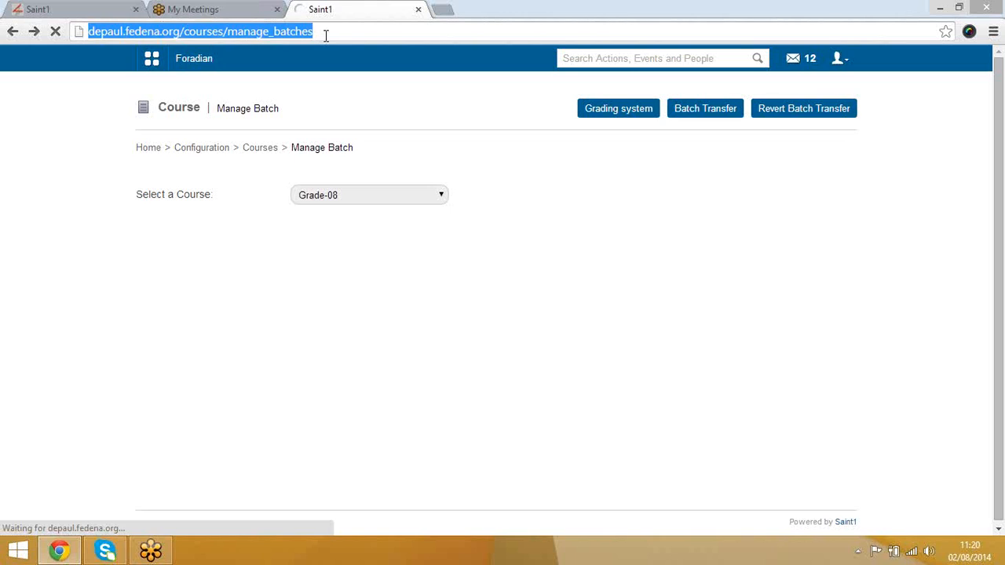
key(Return)
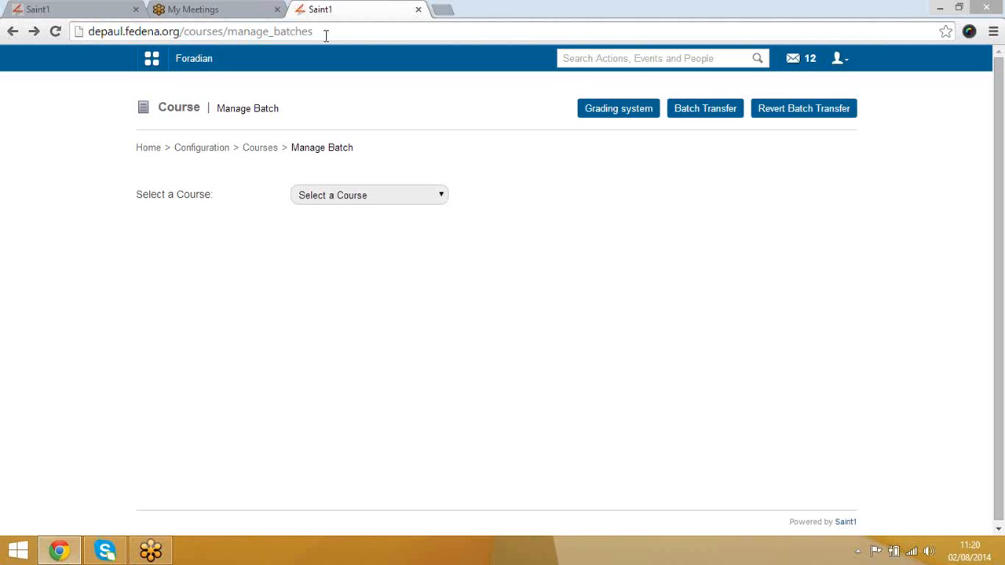
click(691, 115)
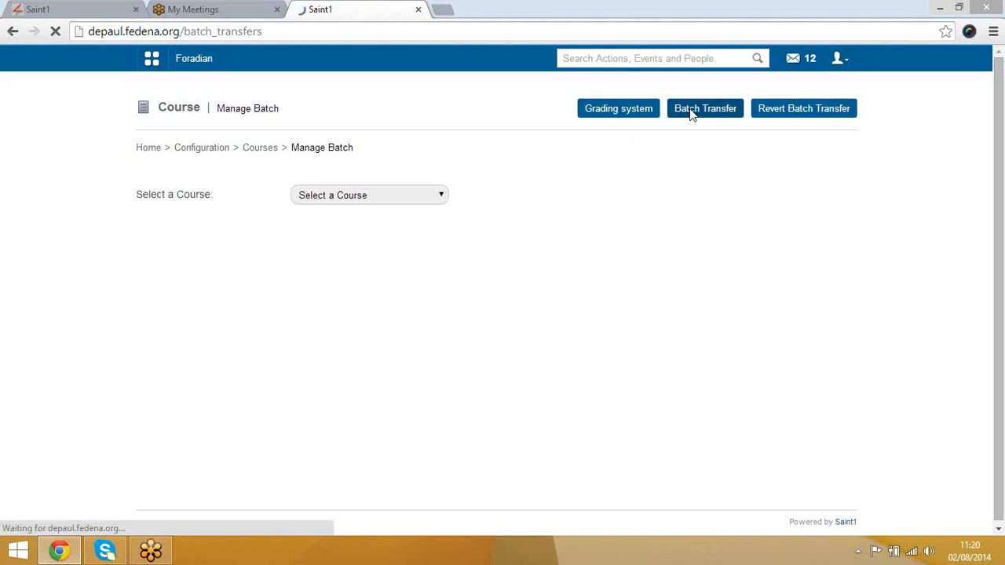
click(373, 197)
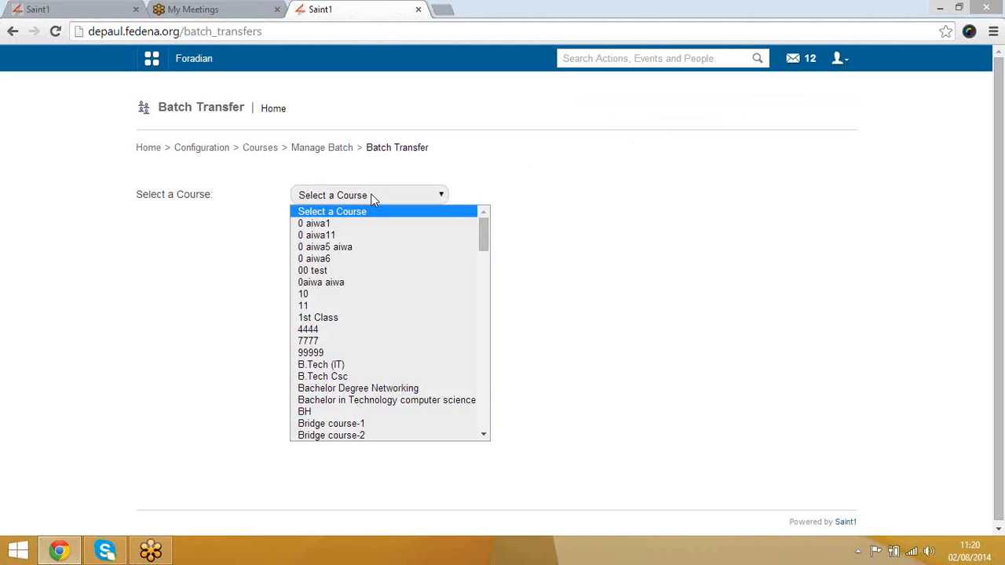
key(g)
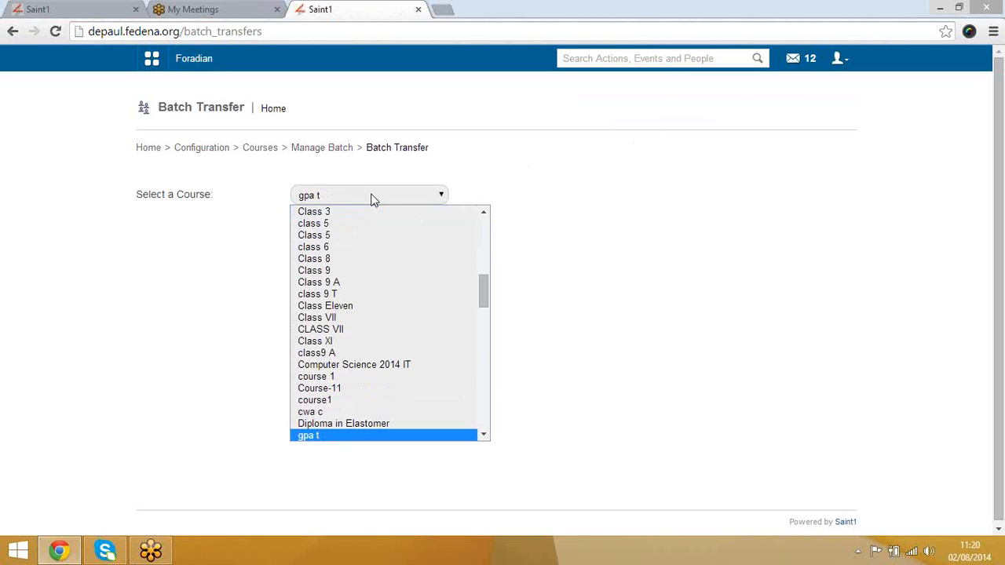
key(r)
key(g)
key(Down)
key(Down)
key(Down)
key(Down)
key(Down)
key(Down)
key(Down)
key(Down)
key(Down)
key(Down)
key(Down)
key(Down)
key(Down)
key(Down)
key(Down)
key(Down)
key(Down)
key(Down)
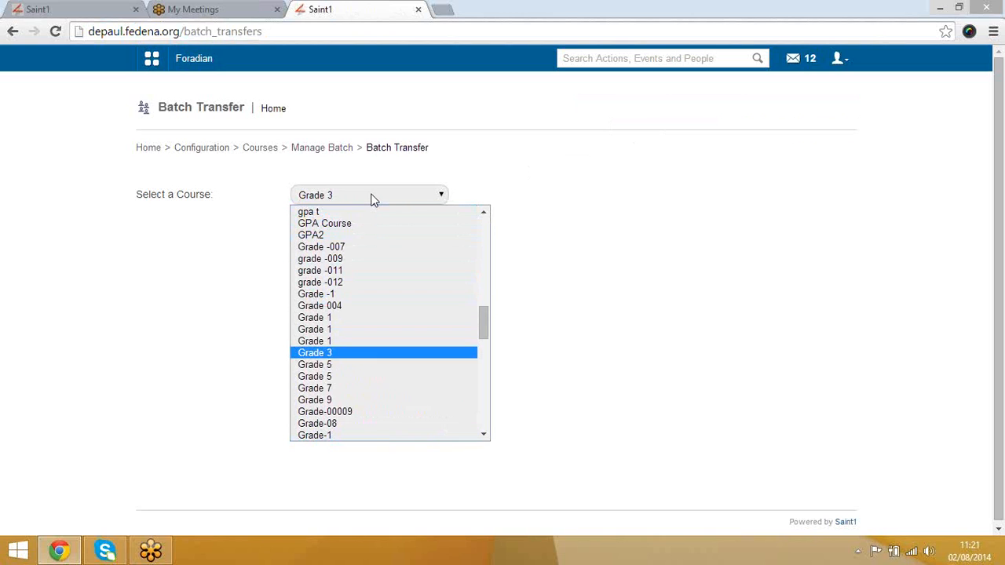
key(Return)
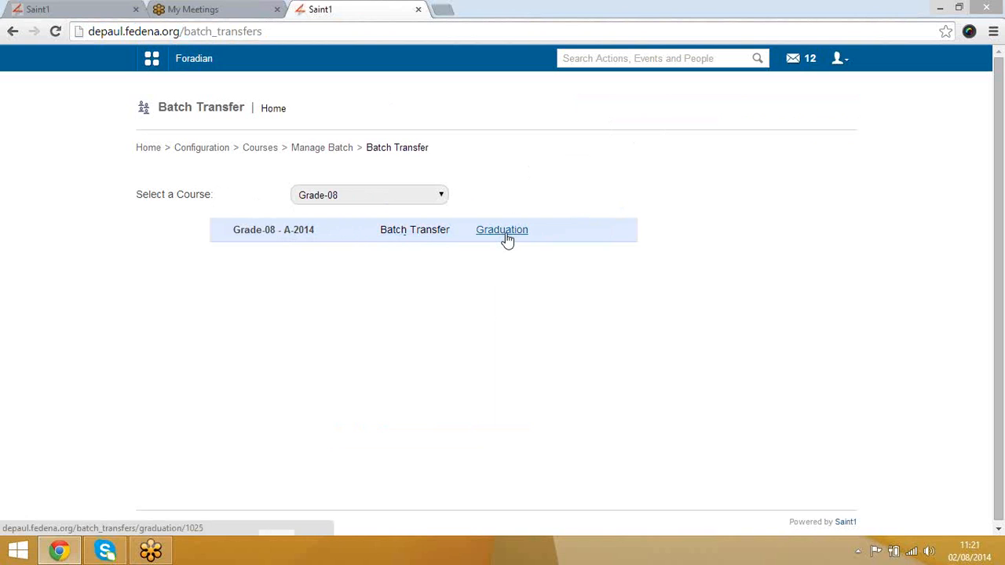
click(328, 149)
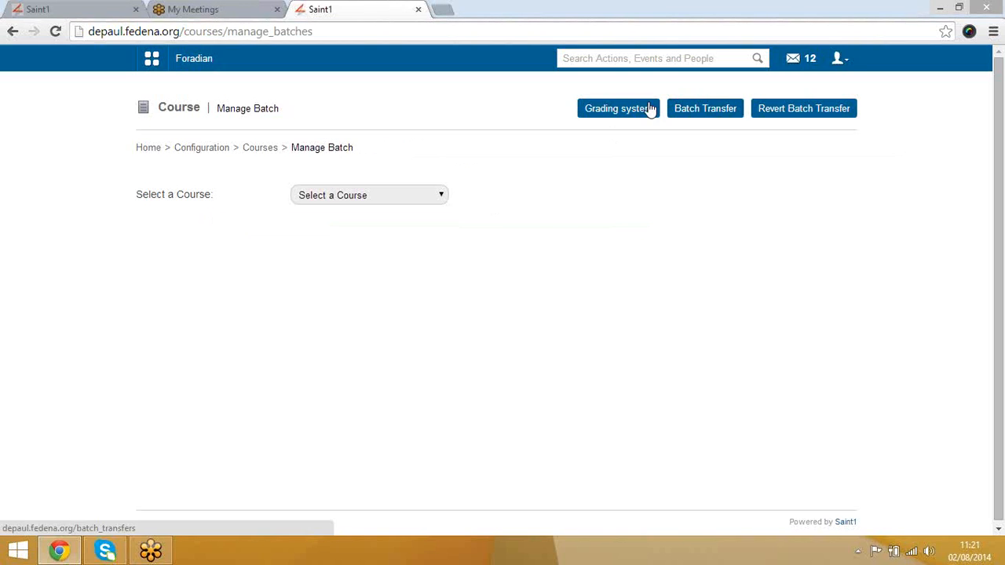
click(793, 115)
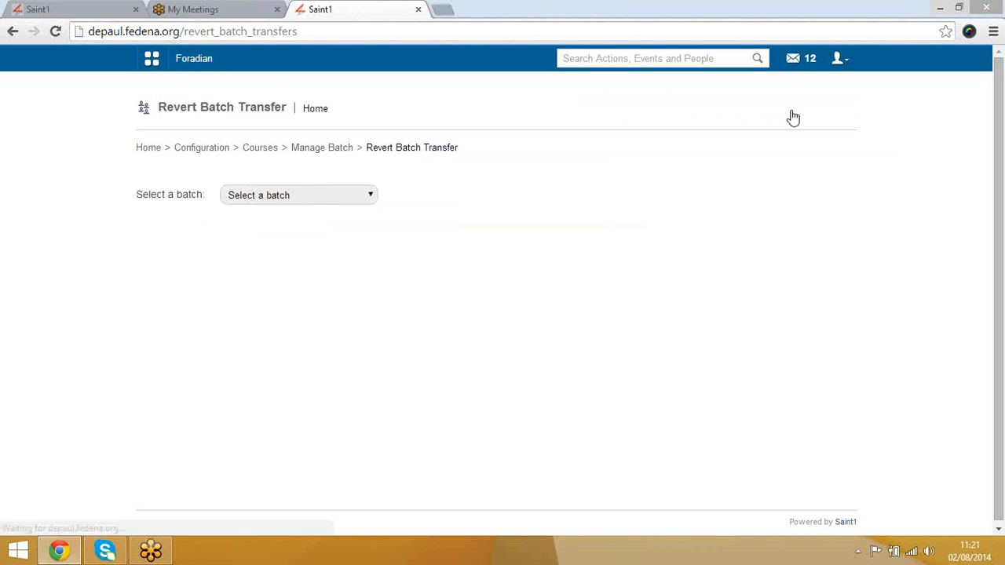
click(306, 202)
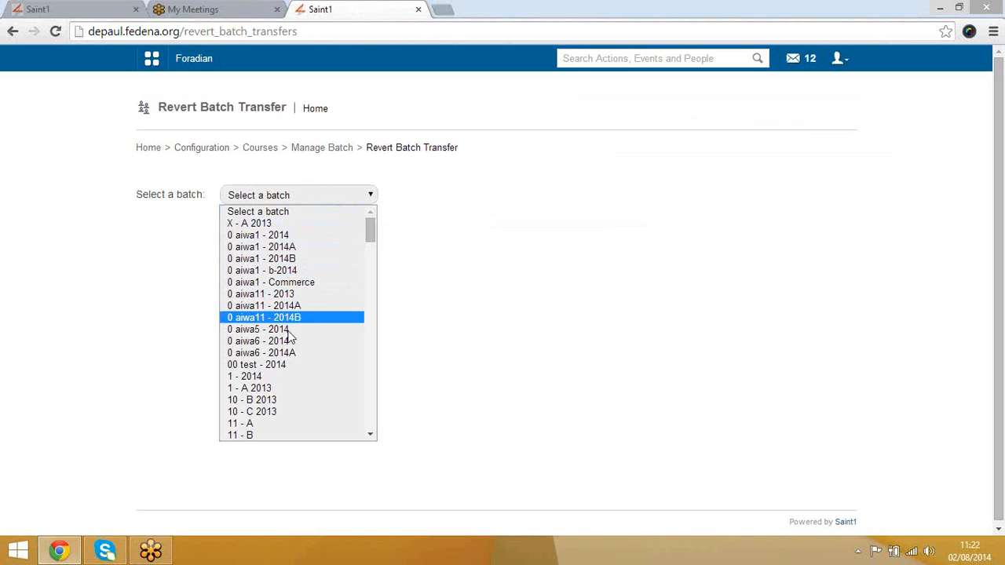
click(255, 224)
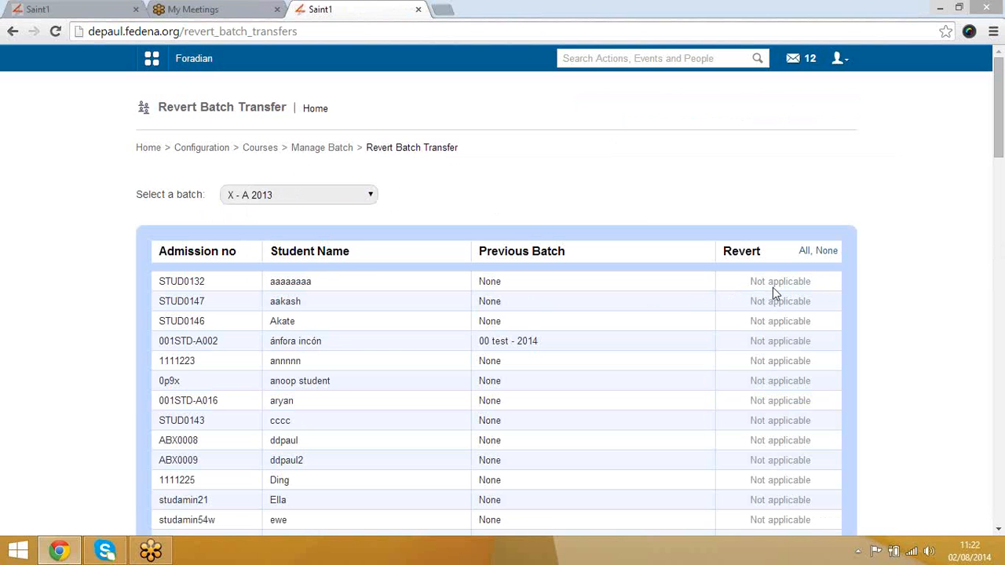
scroll(518, 308, down, 4)
scroll(542, 322, down, 6)
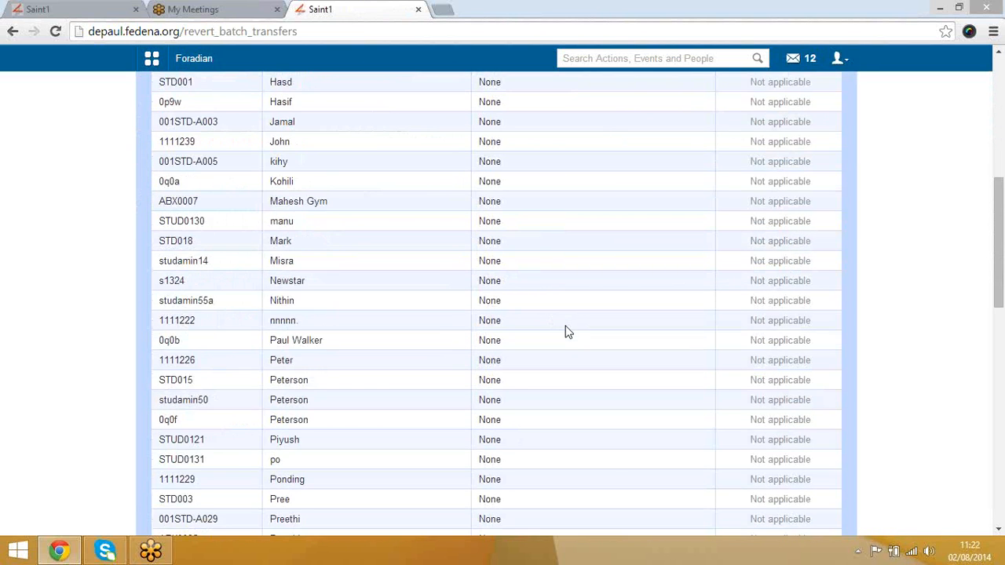
scroll(565, 332, up, 10)
scroll(597, 307, down, 20)
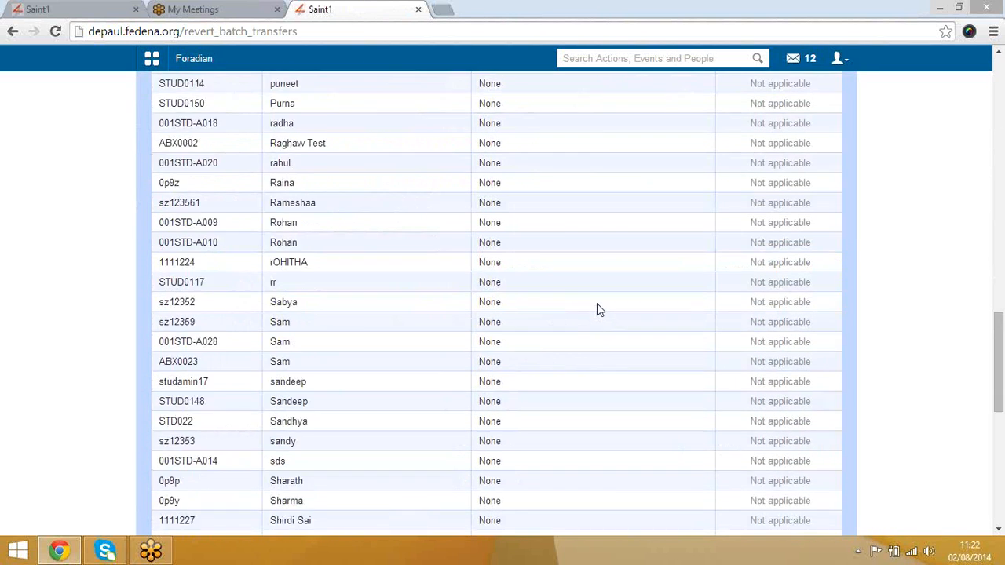
scroll(597, 307, up, 18)
scroll(597, 310, up, 2)
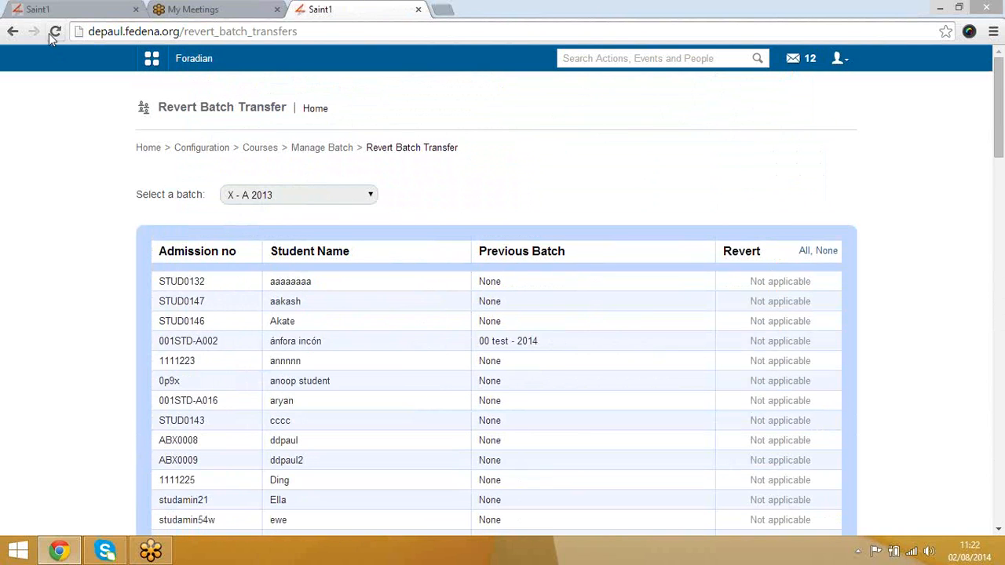
click(12, 31)
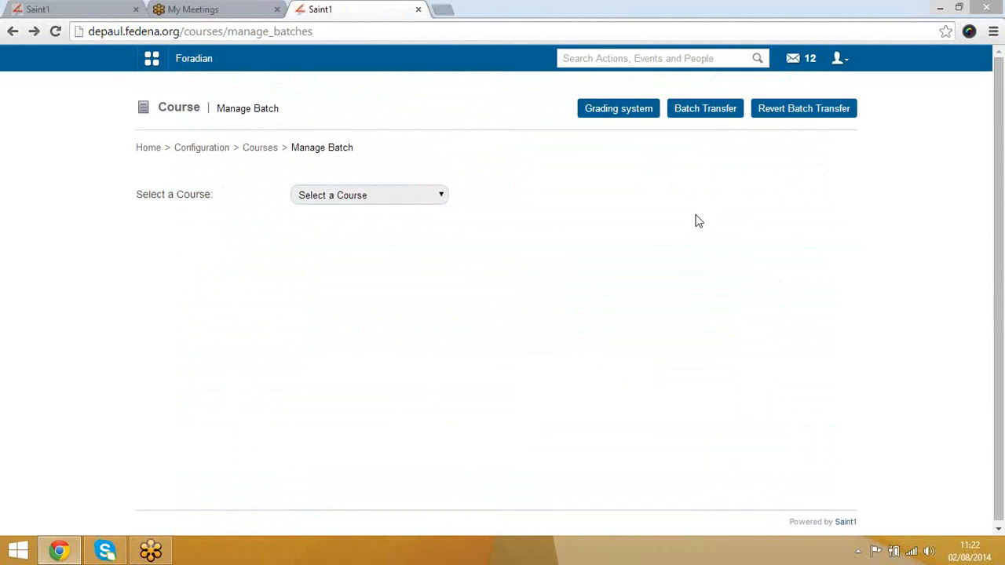
click(626, 115)
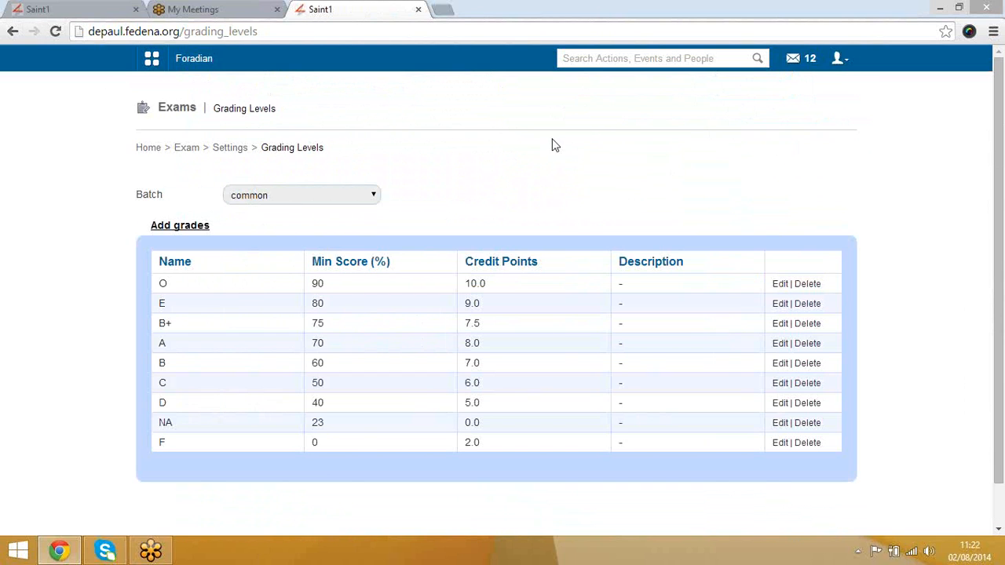
click(13, 32)
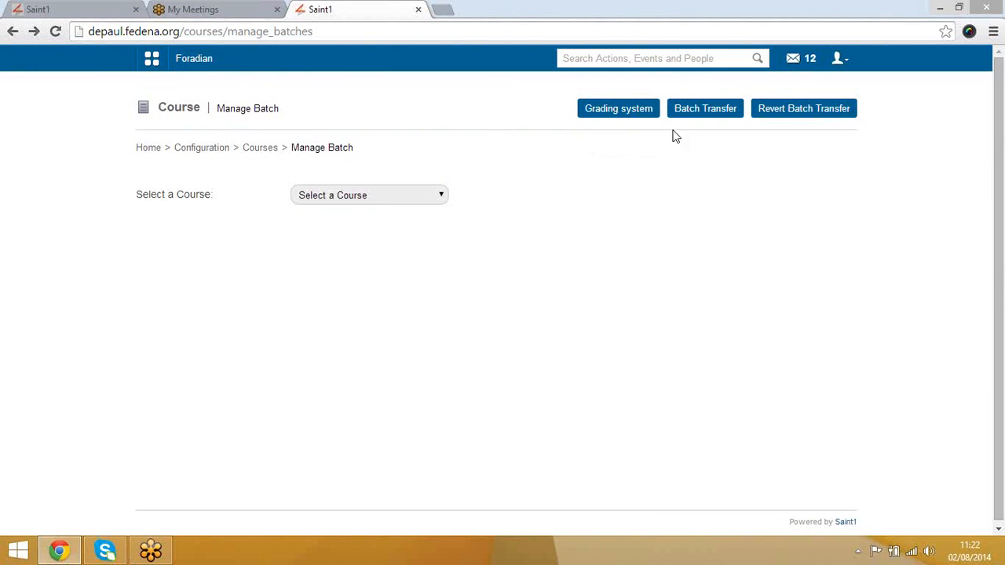
Step: Move up from Courses to the Configuration home and open Manage Subject
click(257, 154)
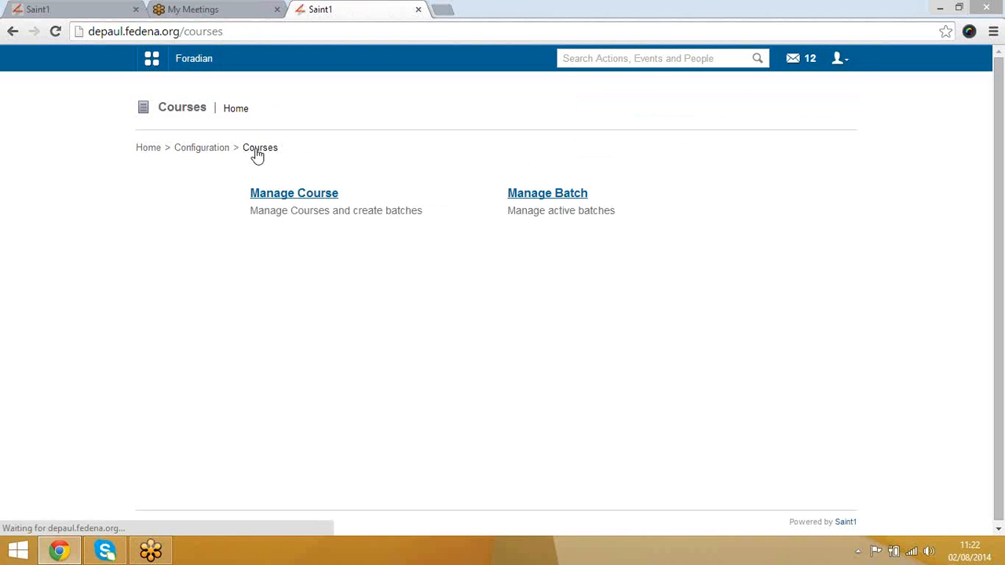
click(202, 149)
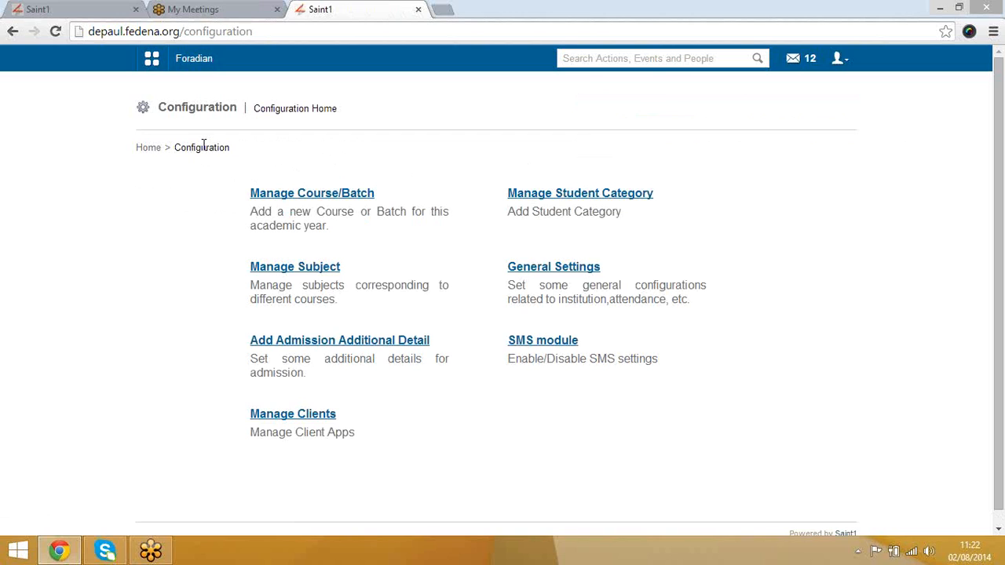
click(313, 270)
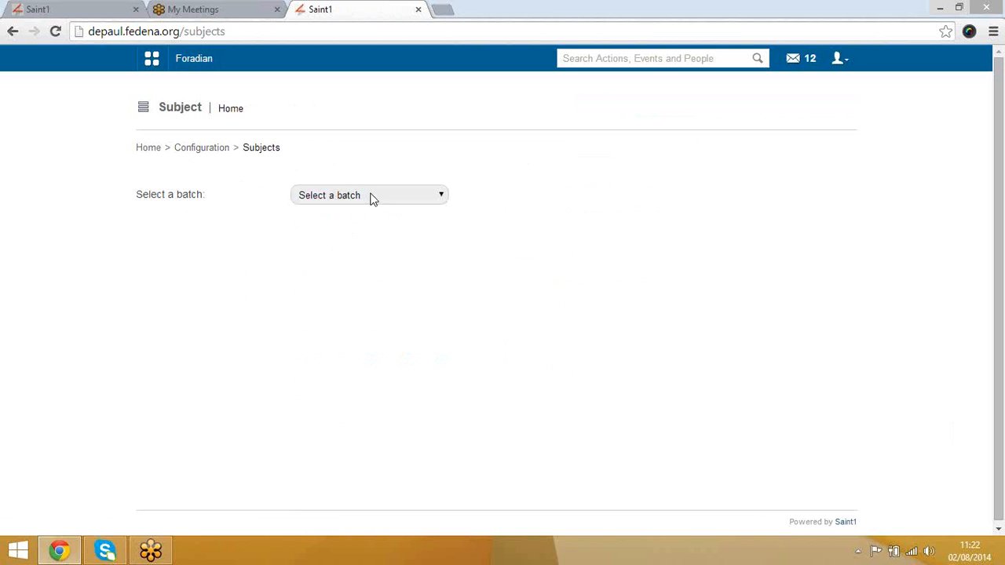
Step: Select Grade-08 - A-2014 from the batch dropdown to show its empty subject lists
click(372, 199)
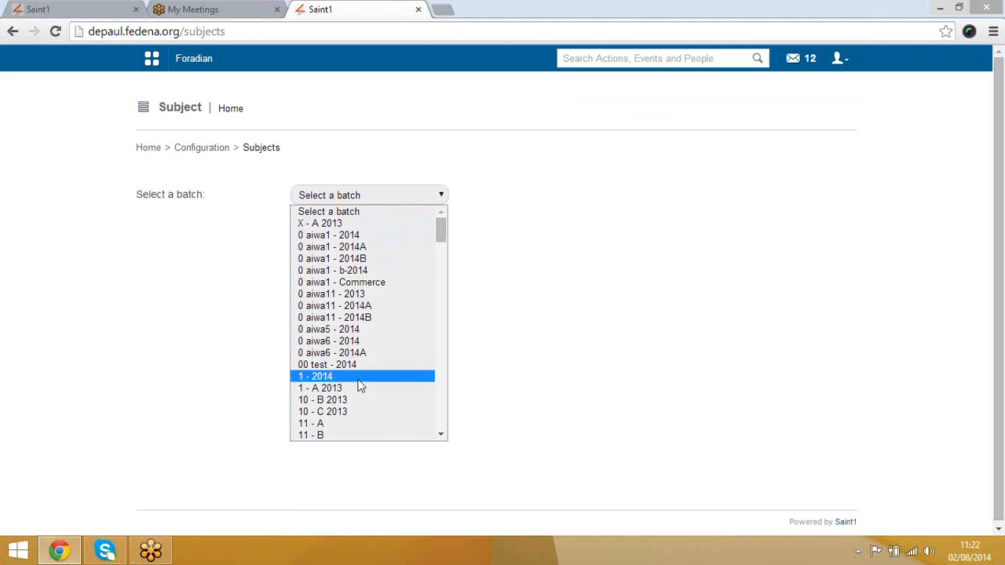
key(g)
key(Down)
key(Down)
key(Down)
key(Down)
key(Down)
key(Down)
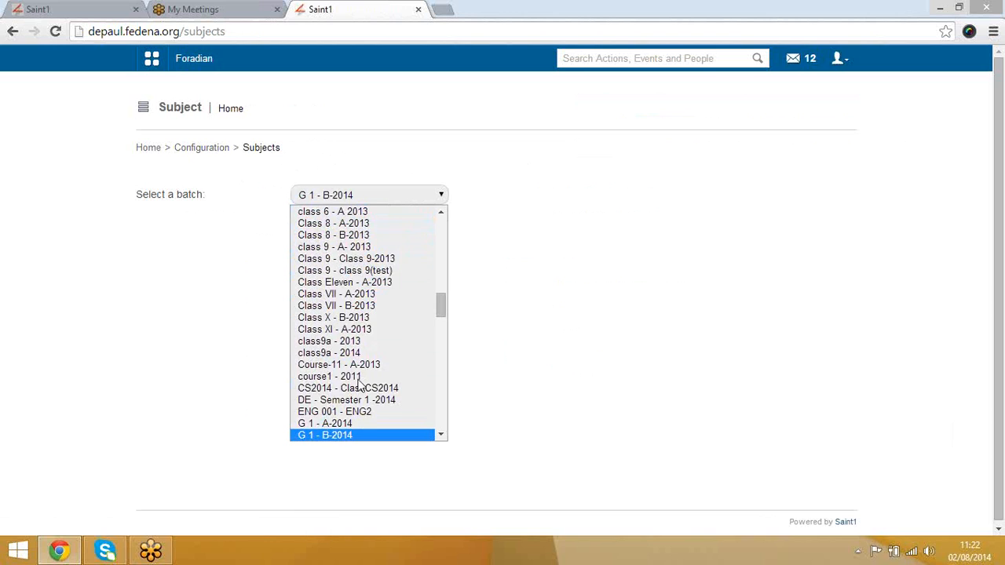
key(Down)
key(Down)
key(Down)
key(Down)
key(Down)
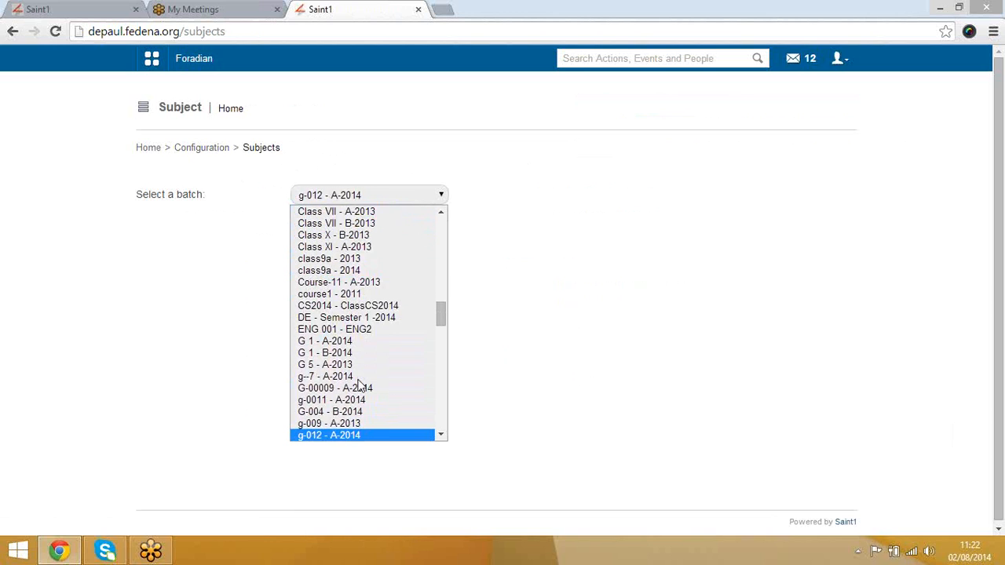
key(Down)
key(Down)
key(Down)
key(Down)
key(Down)
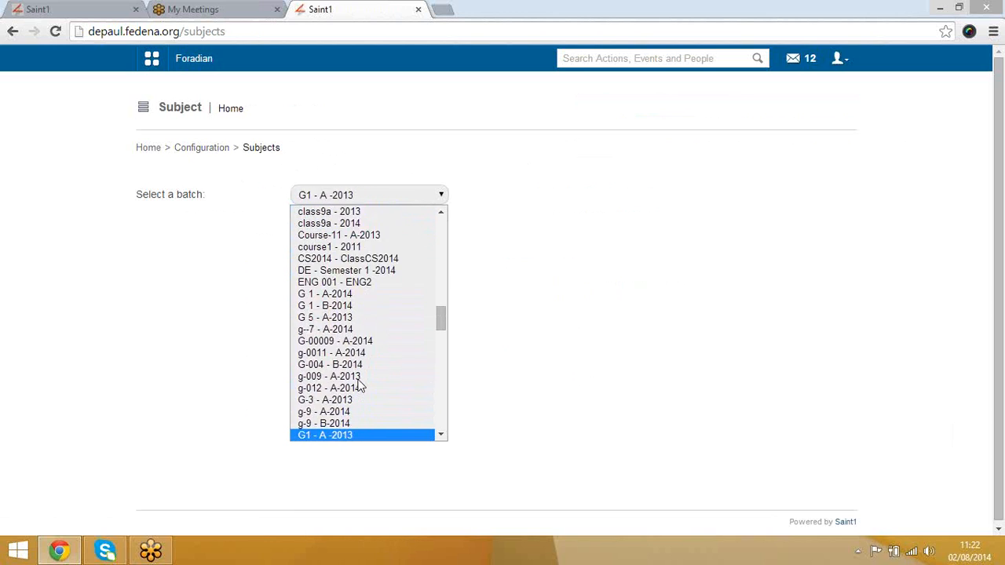
key(Down)
key(Down)
key(Down)
key(Down)
key(Down)
key(Down)
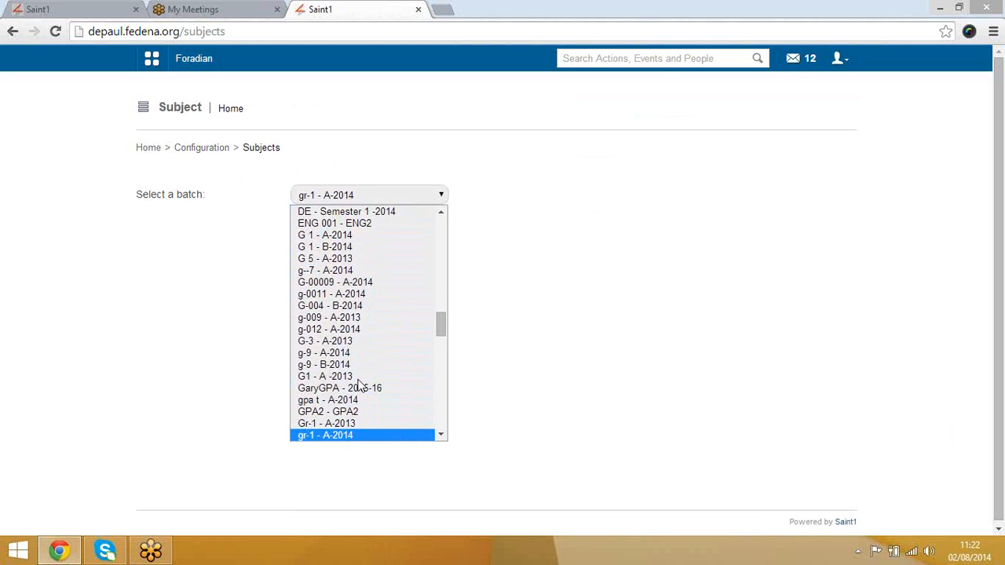
key(Down)
key(Down)
key(Down)
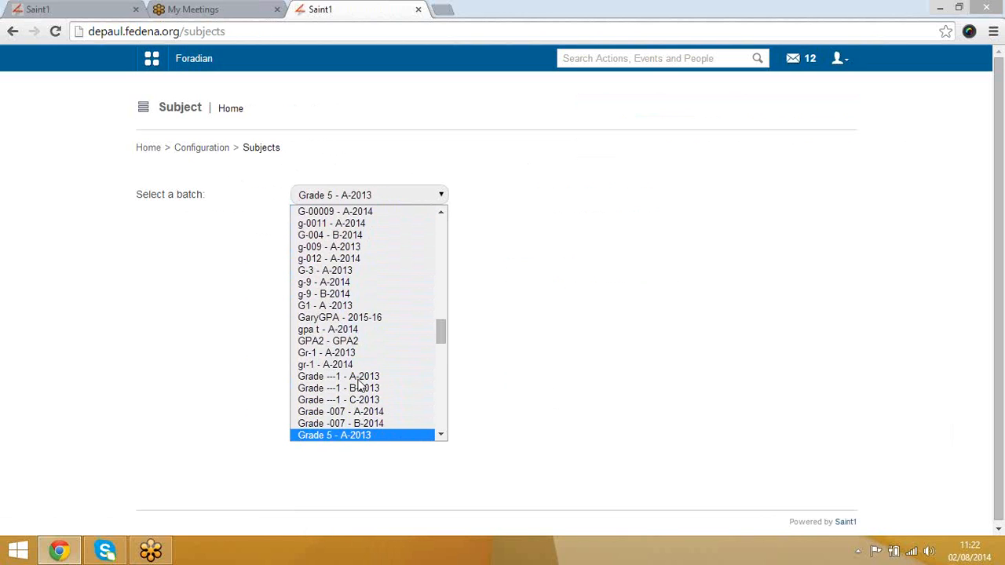
key(g)
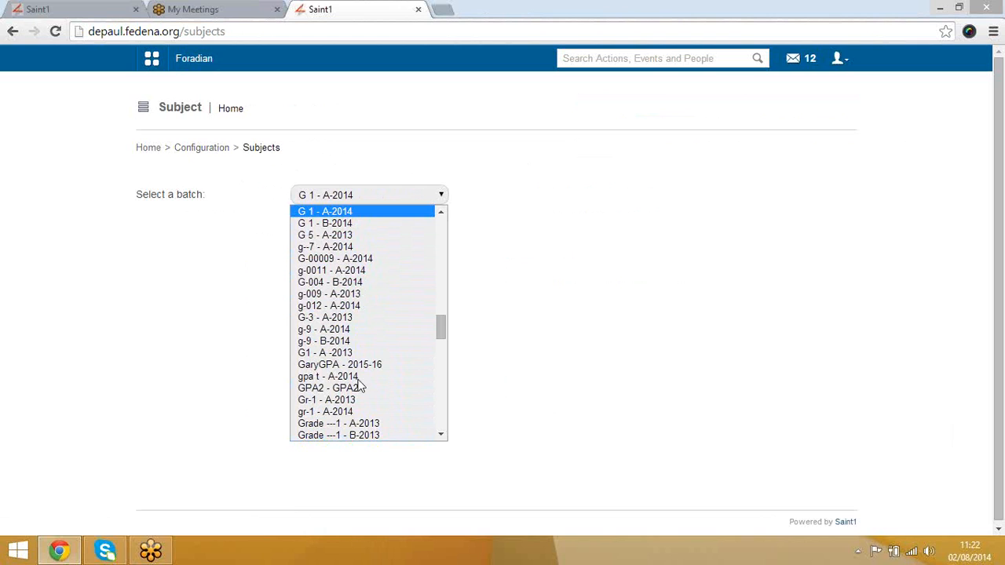
key(Down)
key(Down)
key(Down)
key(Down)
key(Down)
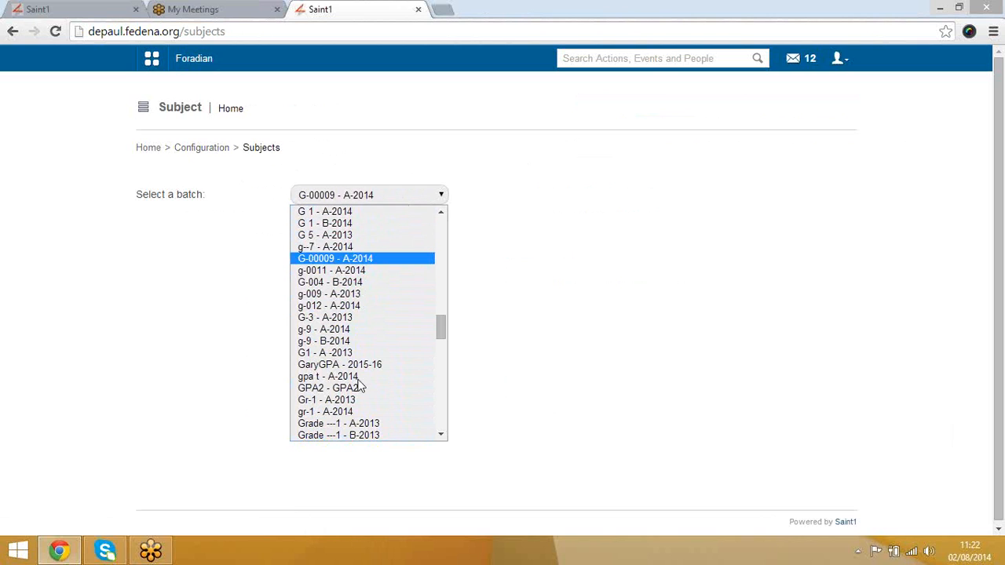
key(Up)
key(Up)
key(Up)
key(Up)
key(Up)
key(Up)
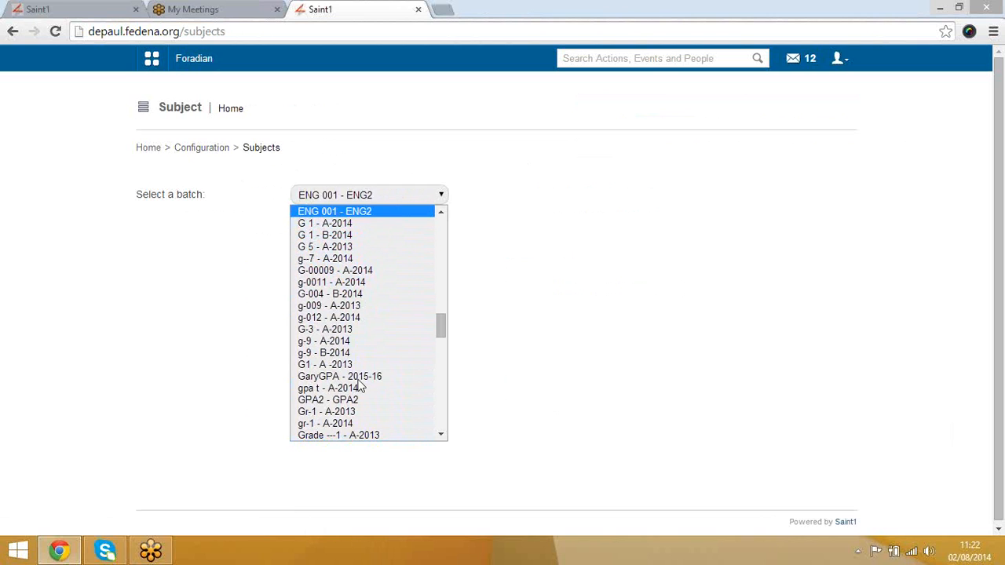
key(Down)
key(Down)
key(Down)
key(Down)
key(Down)
key(Down)
key(Down)
key(Down)
key(Down)
key(Down)
key(Down)
key(Down)
key(Down)
key(Down)
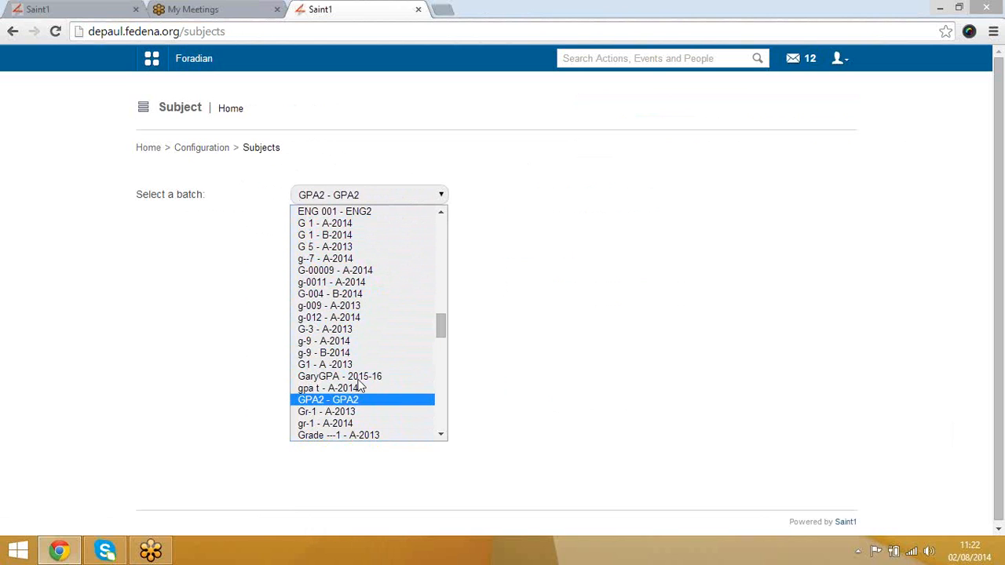
key(Up)
key(Up)
key(Up)
key(Up)
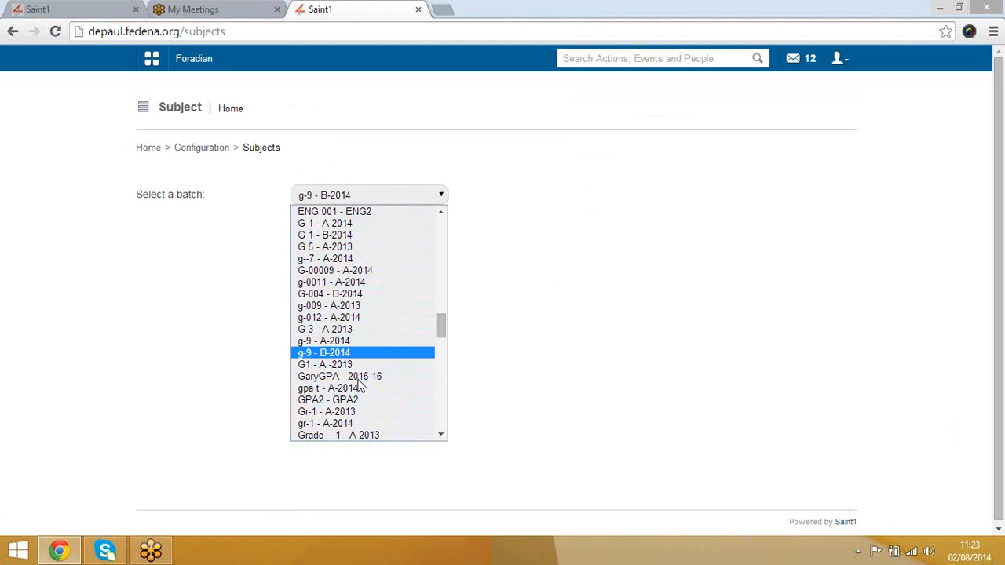
key(Down)
key(Down)
key(Down)
key(Down)
key(Down)
key(Down)
key(Down)
key(Down)
key(Down)
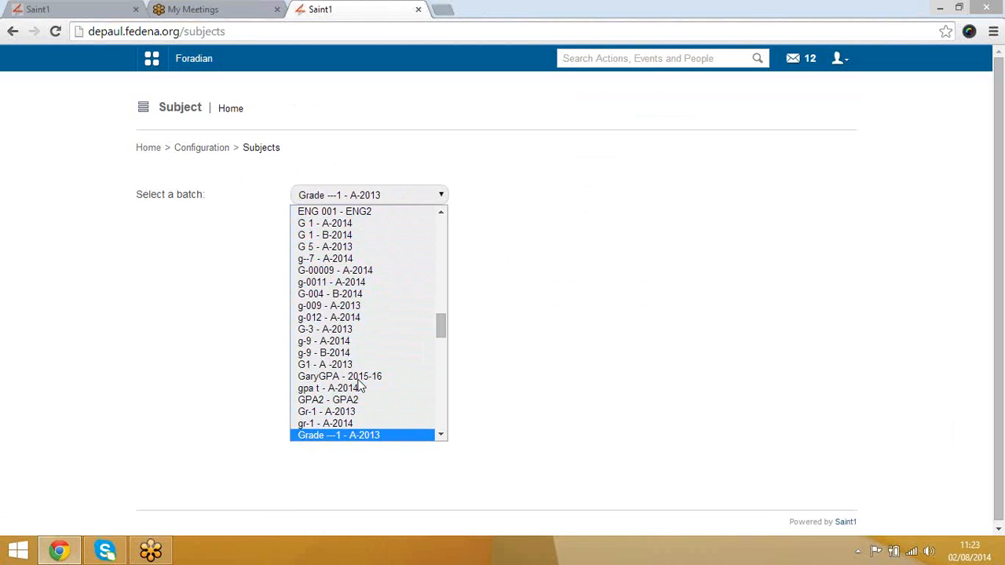
key(Down)
key(Down)
key(Down)
key(Down)
key(Down)
key(Down)
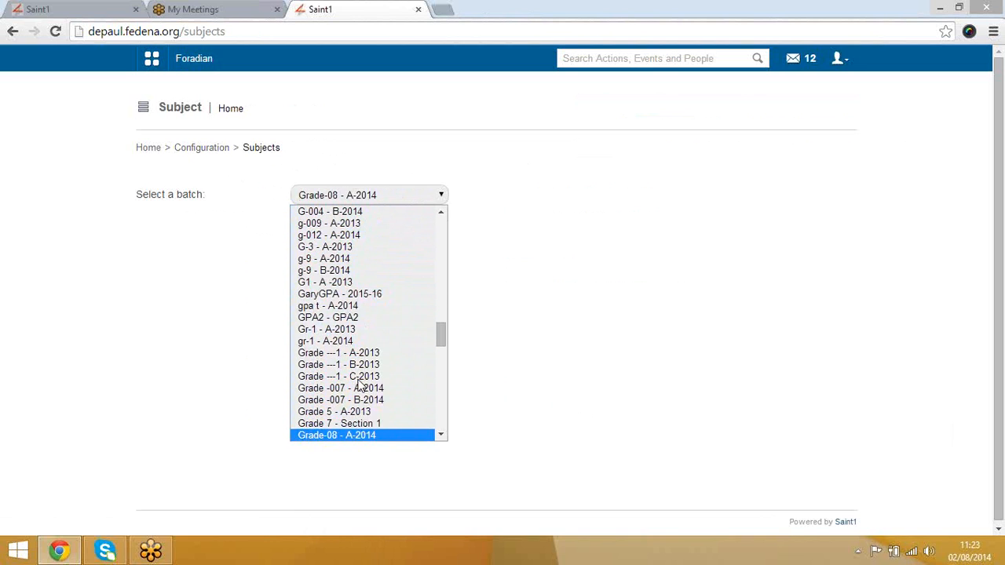
key(Up)
key(Return)
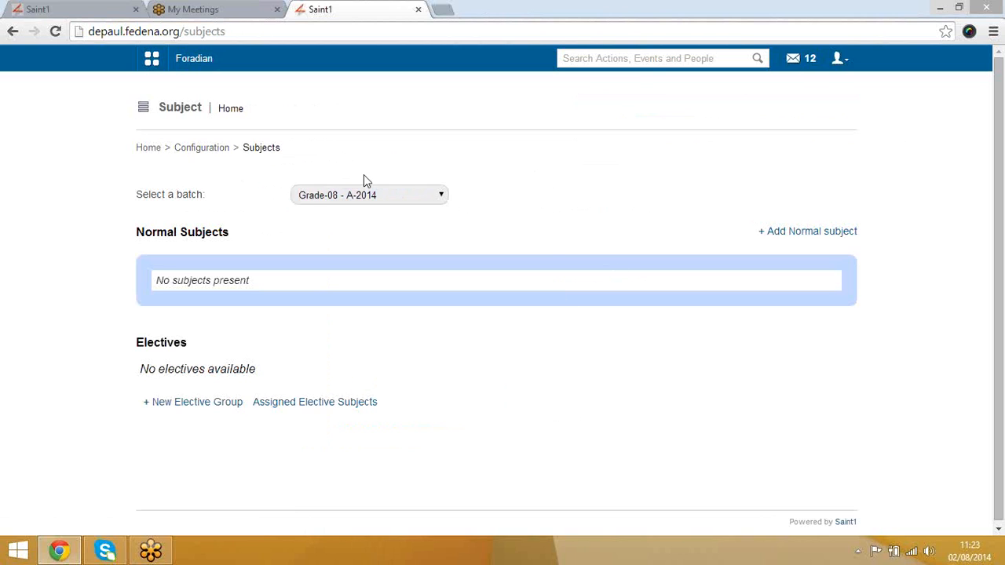
Step: Fill the new normal subject form with name Maths, code mat and 4 max weekly classes
click(801, 234)
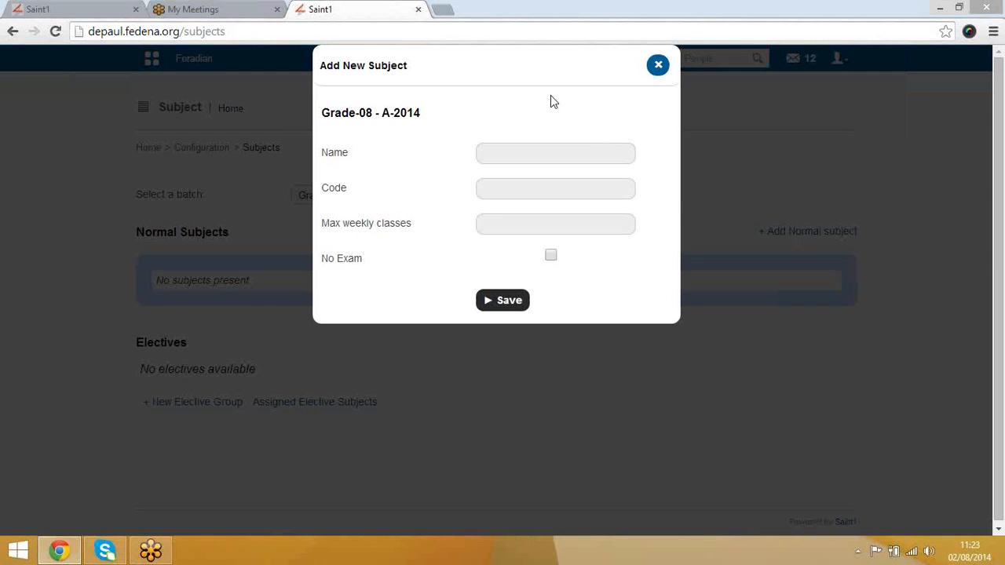
click(658, 66)
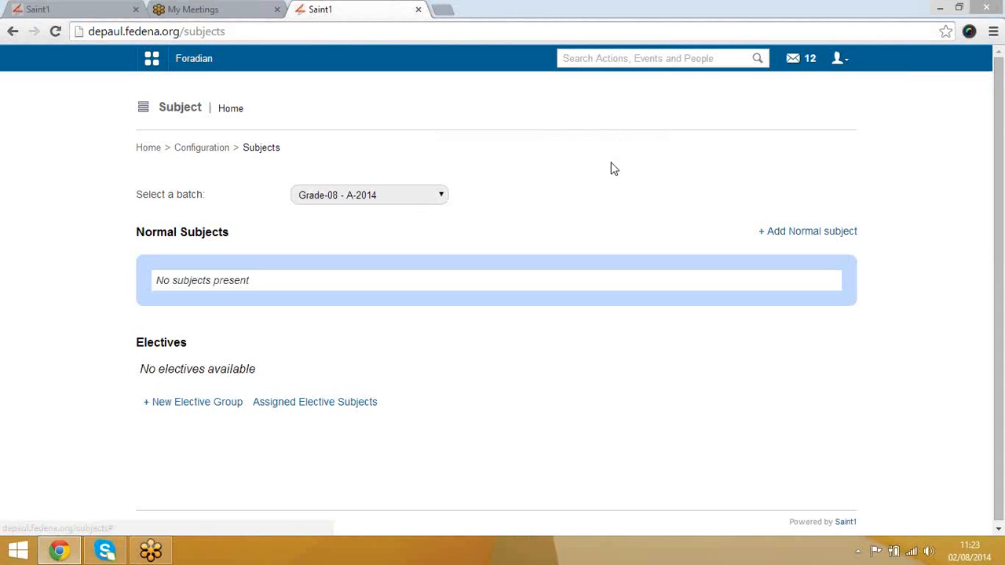
click(808, 232)
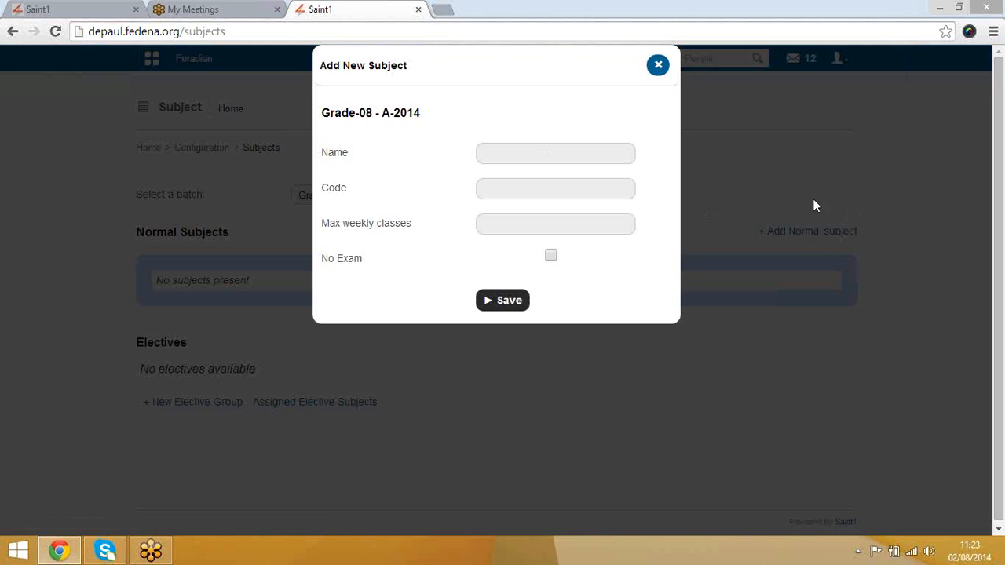
click(575, 155)
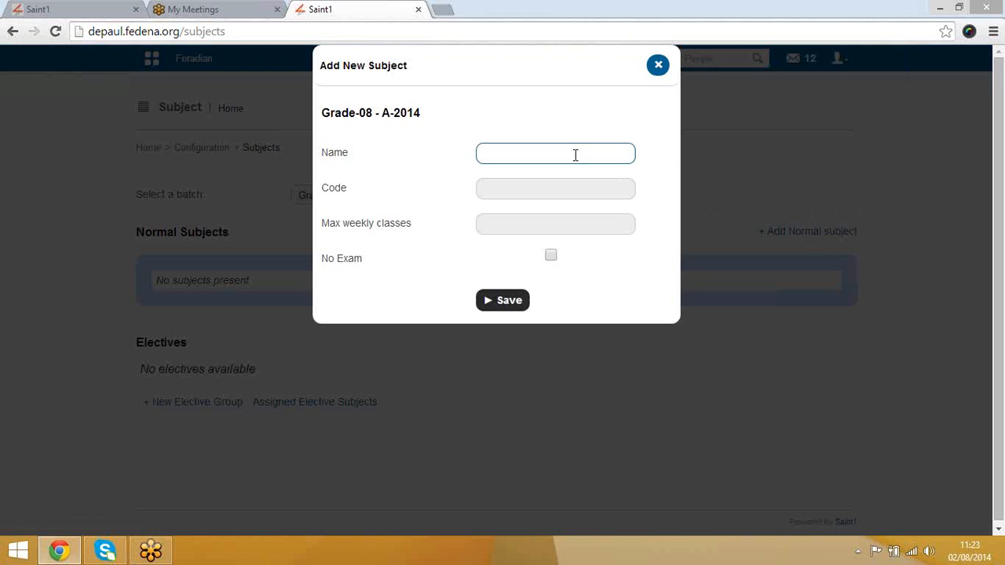
text(Maths)
key(Tab)
text(mat)
key(Tab)
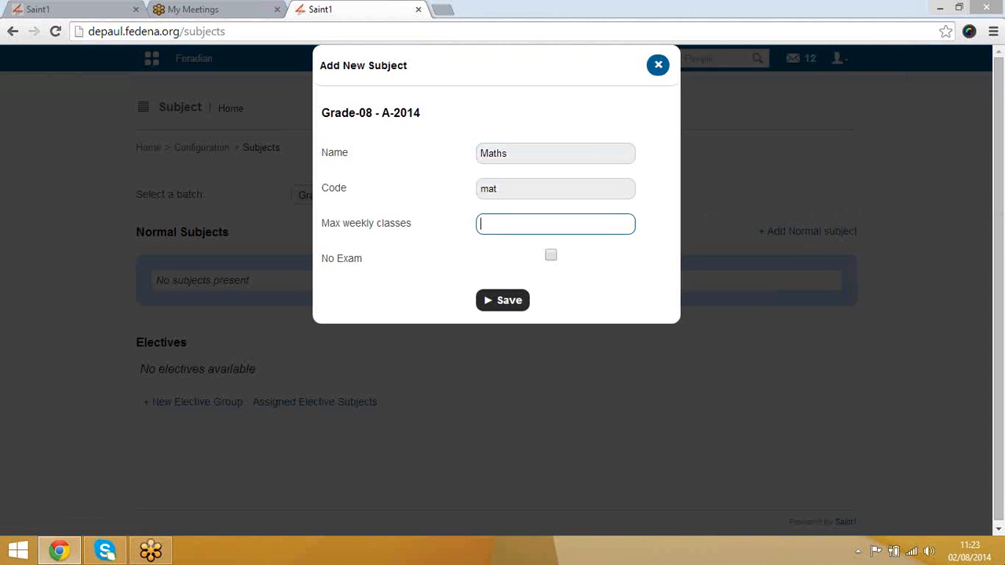
text(4)
Step: Save Maths, then add the normal subject English with code eng and 4 weekly classes
click(517, 308)
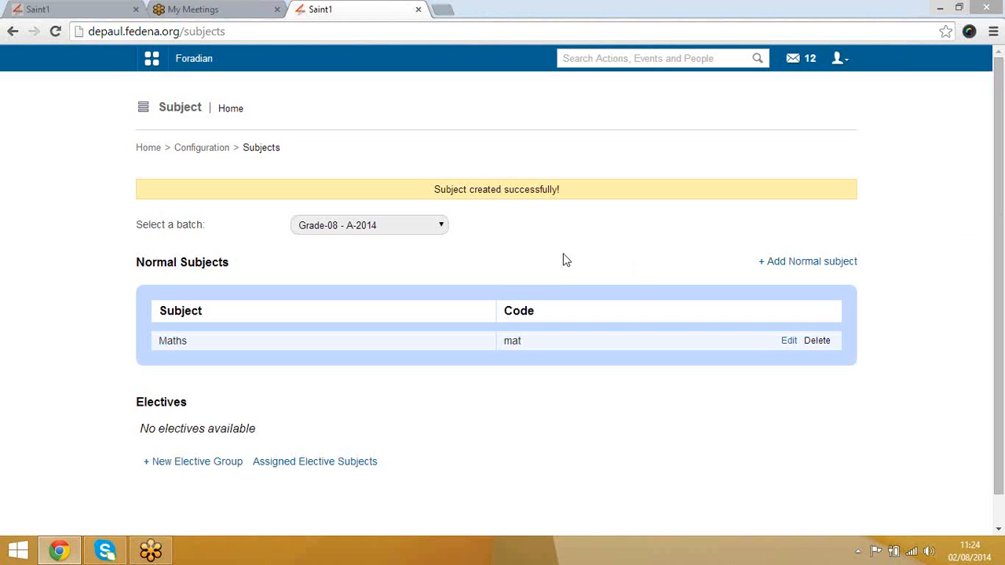
click(815, 262)
click(531, 150)
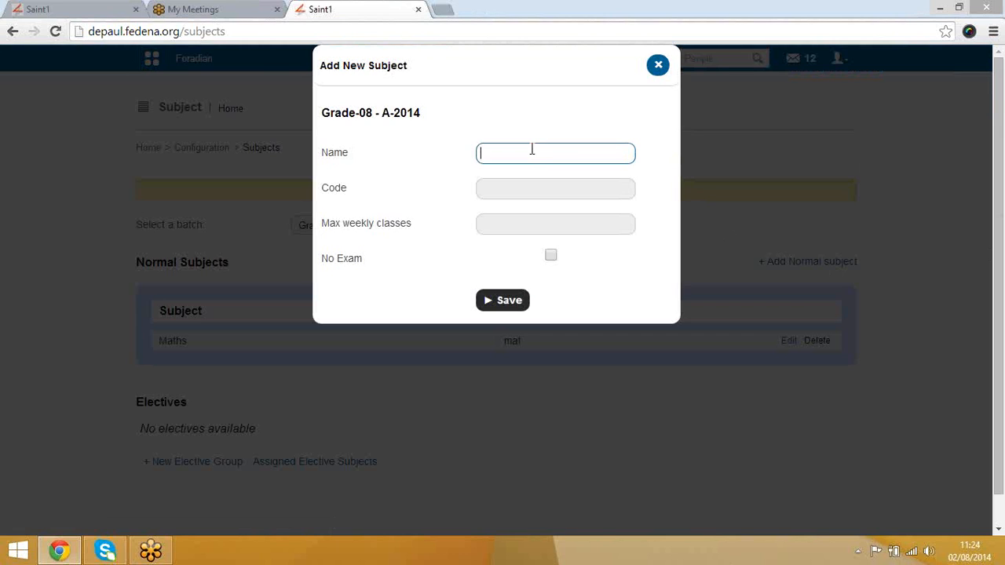
text(English)
key(Tab)
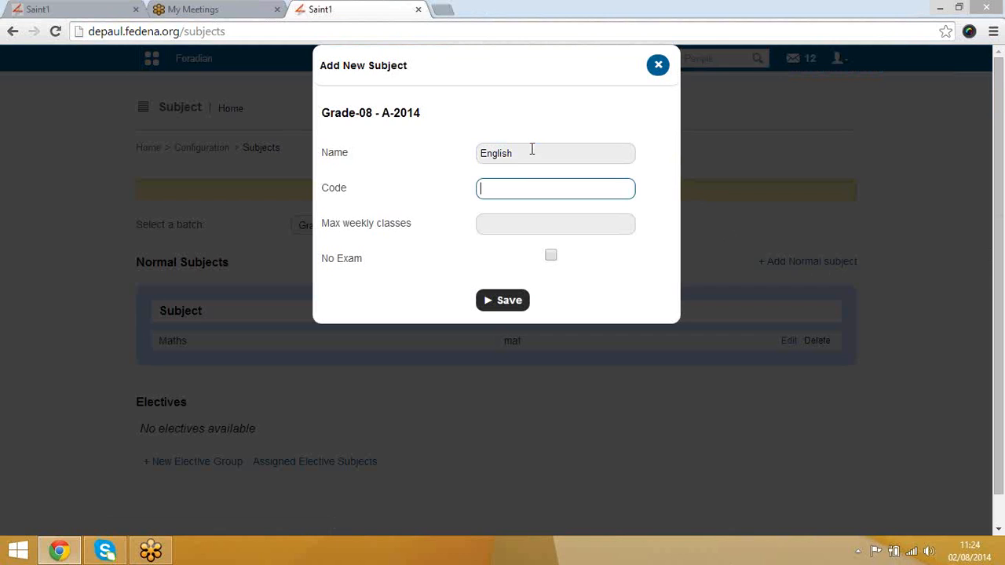
text(eng)
key(Tab)
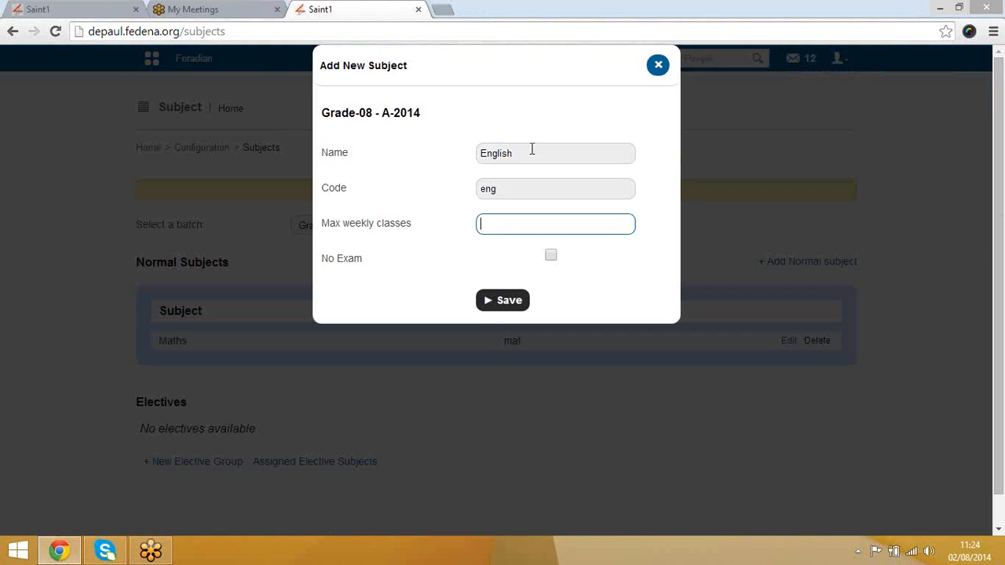
text(4)
click(509, 303)
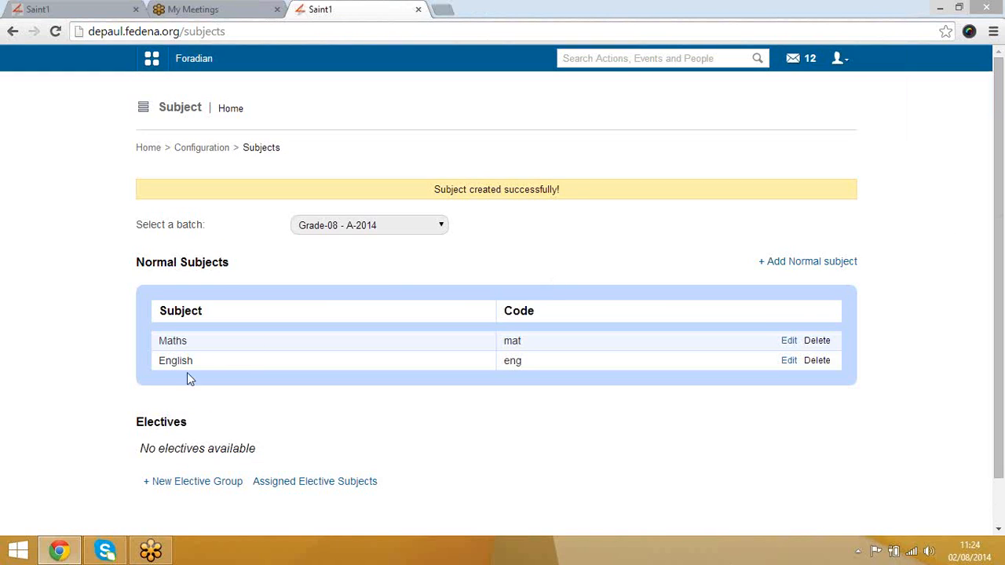
scroll(187, 375, down, 1)
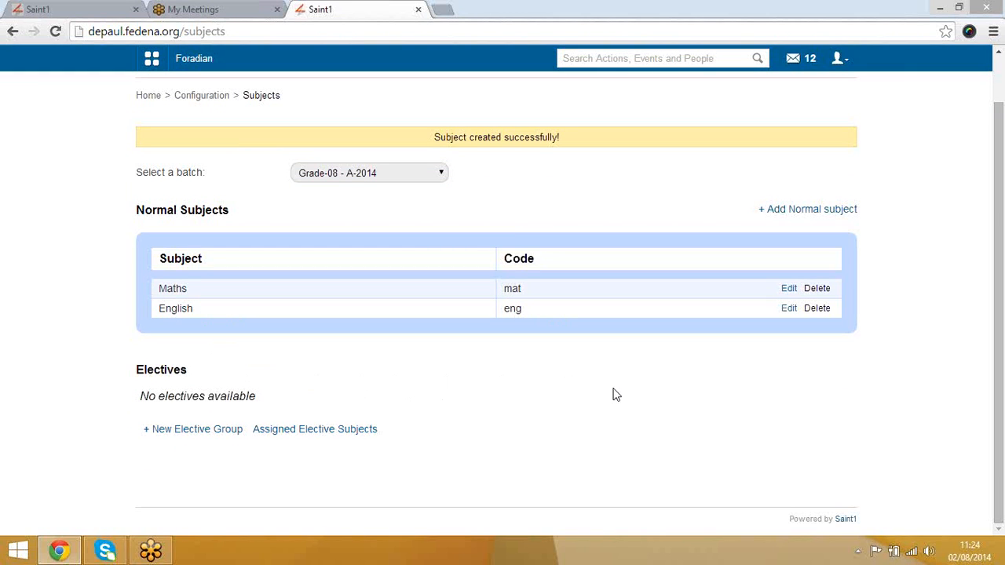
Step: Save a new elective group named 'Elective group-1' for Grade-08 - A-2014, then open it
click(204, 430)
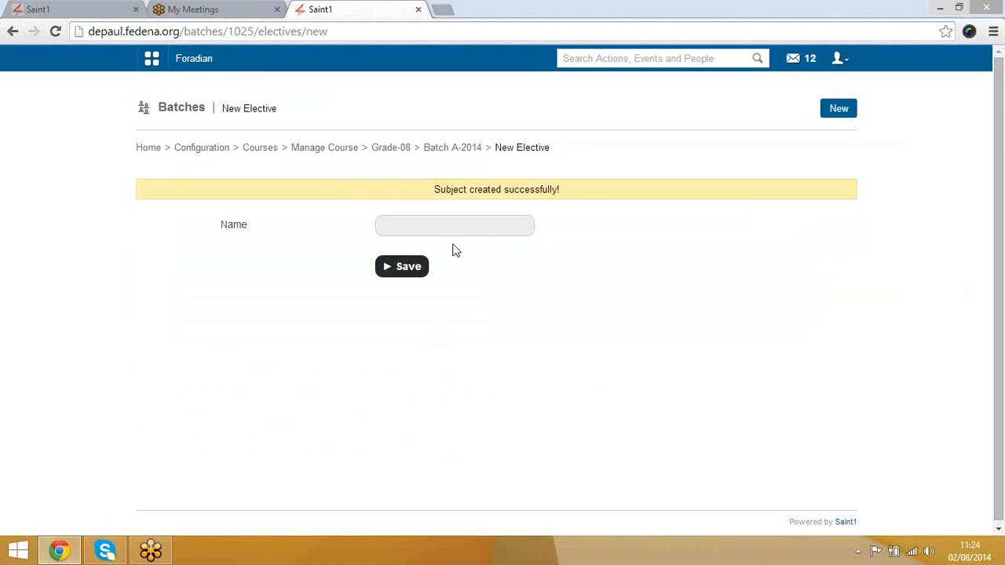
click(429, 223)
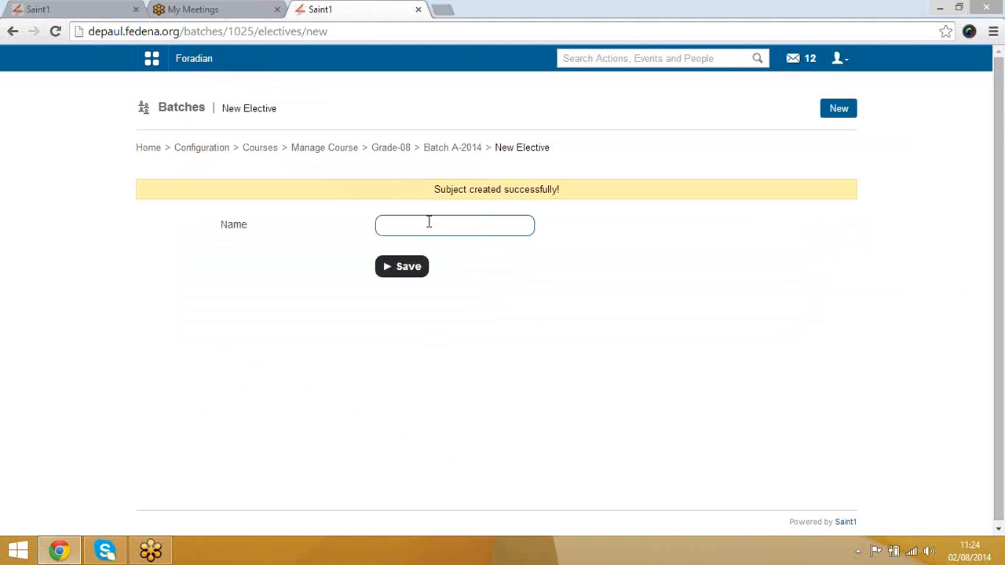
text(s)
key(BackSpace)
text(E)
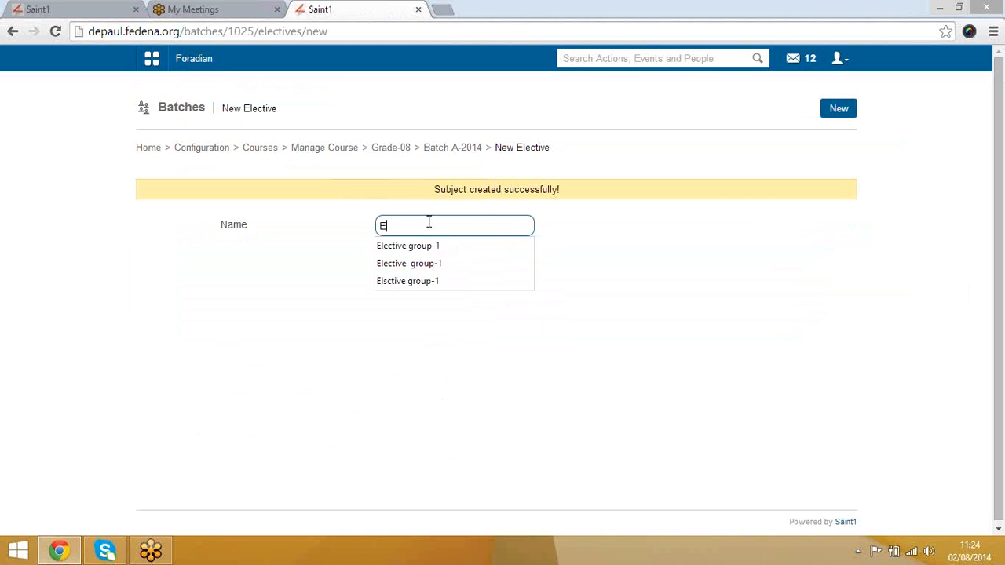
text(lective)
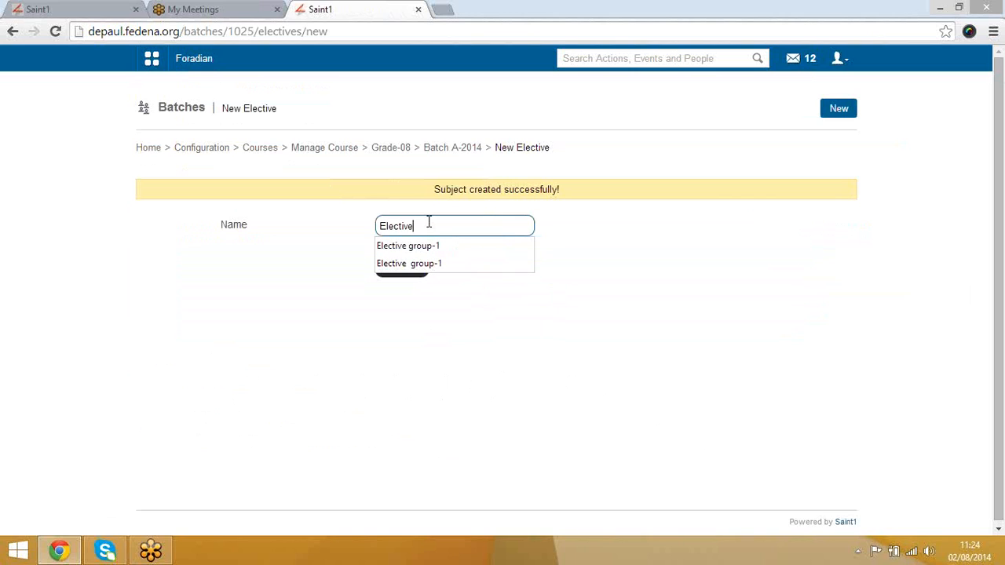
key(Down)
key(Return)
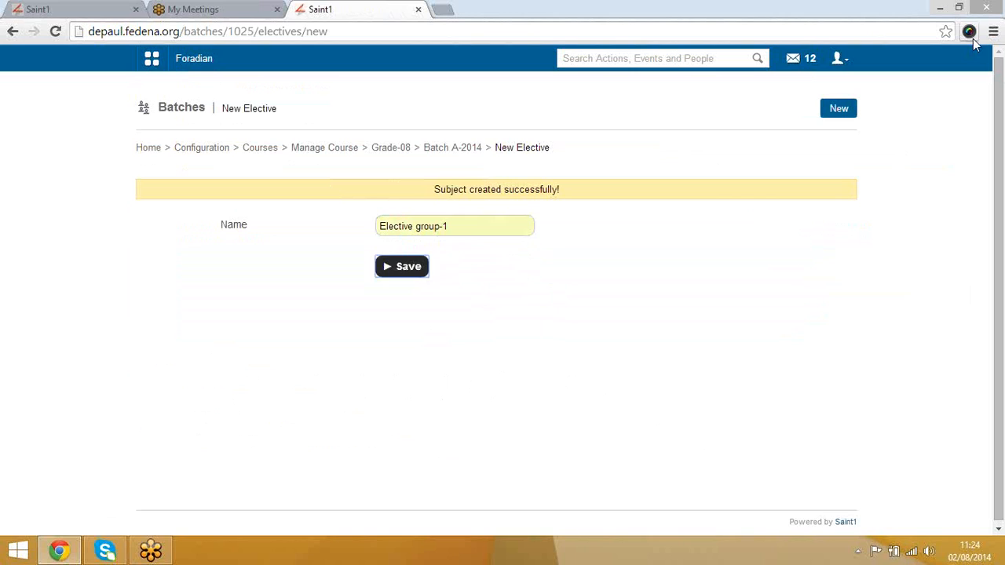
click(408, 267)
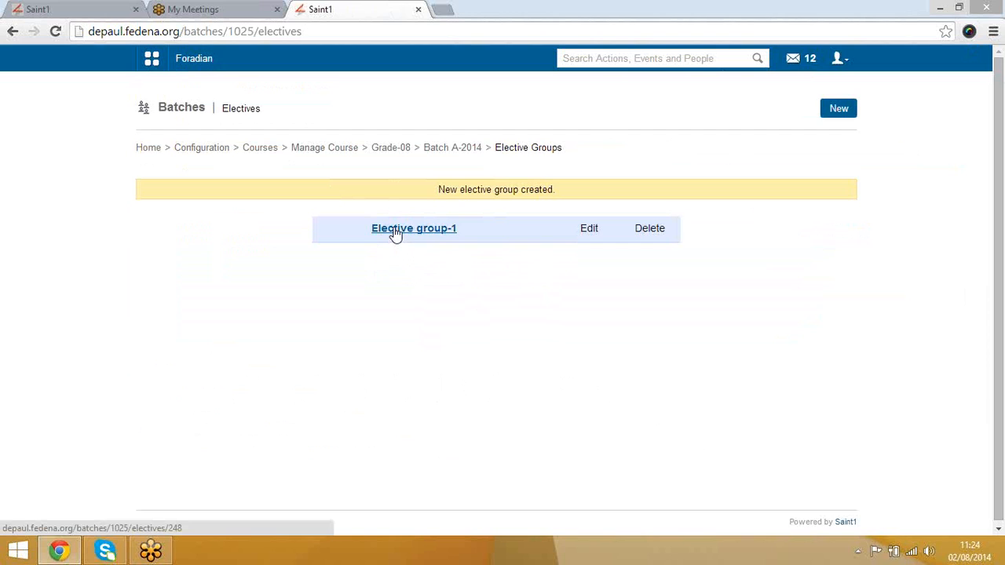
click(396, 229)
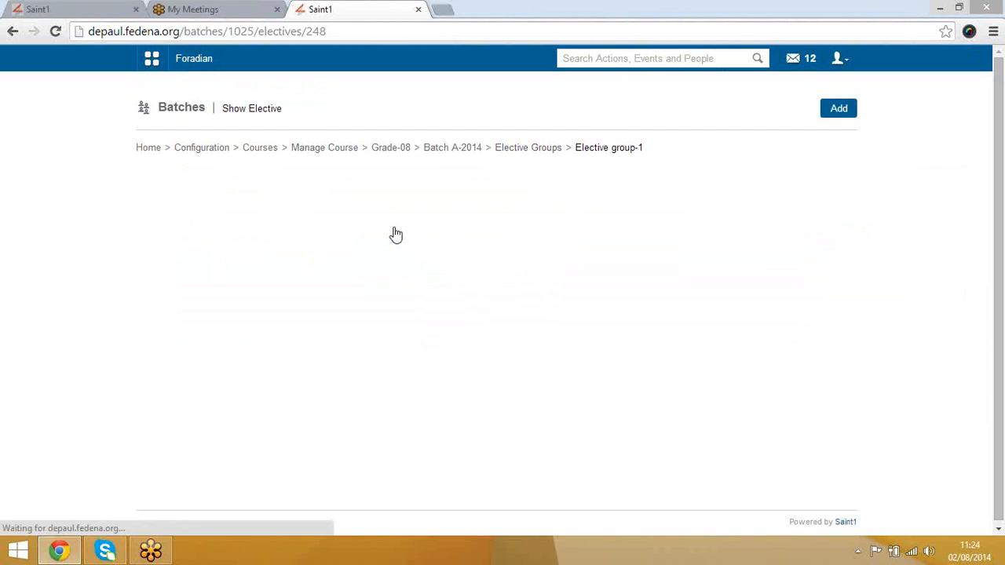
Step: Add the elective subject Hindi with code hin and 4 weekly classes
click(837, 112)
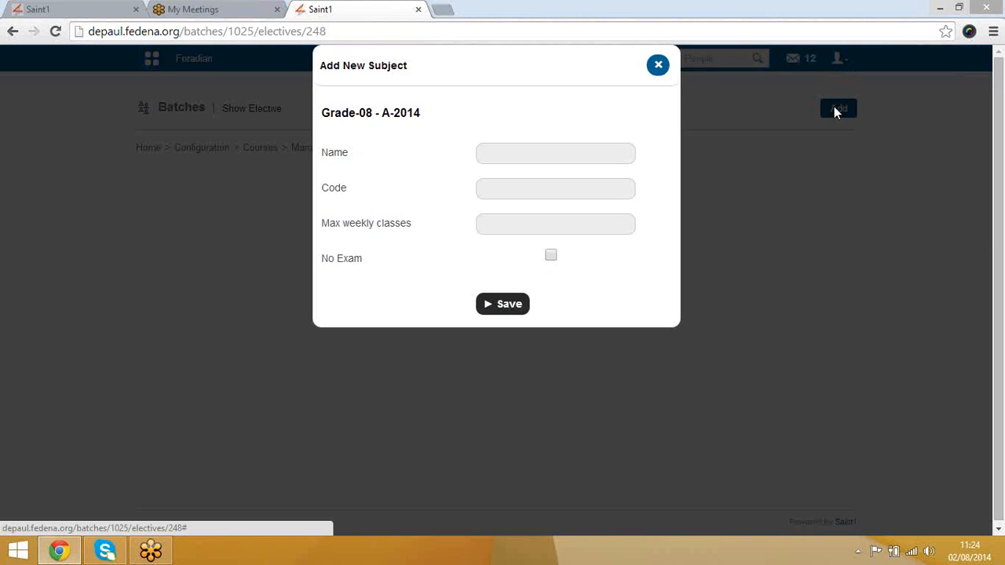
click(508, 152)
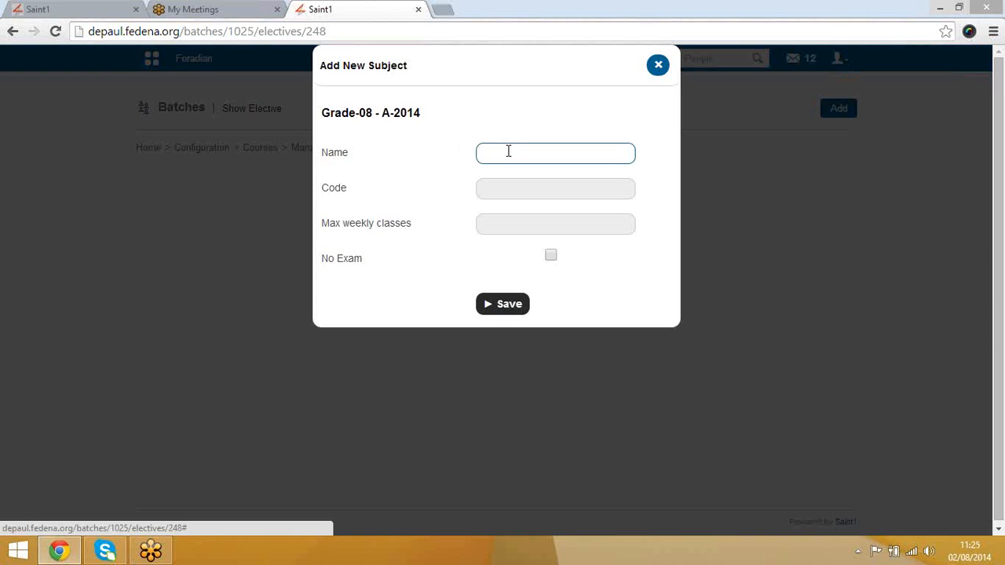
text(Hindi)
click(527, 186)
text(hin)
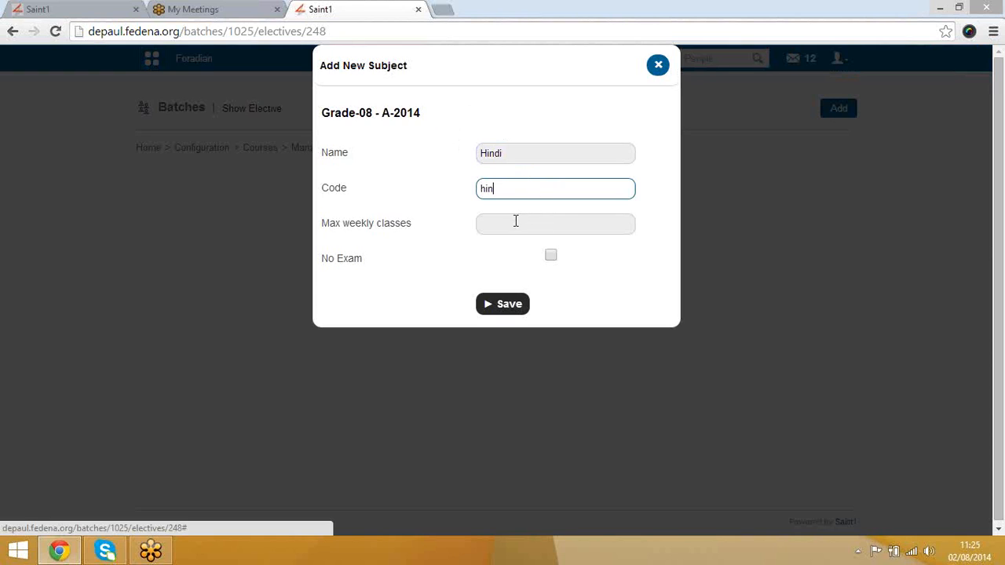
click(516, 221)
text(4)
click(502, 307)
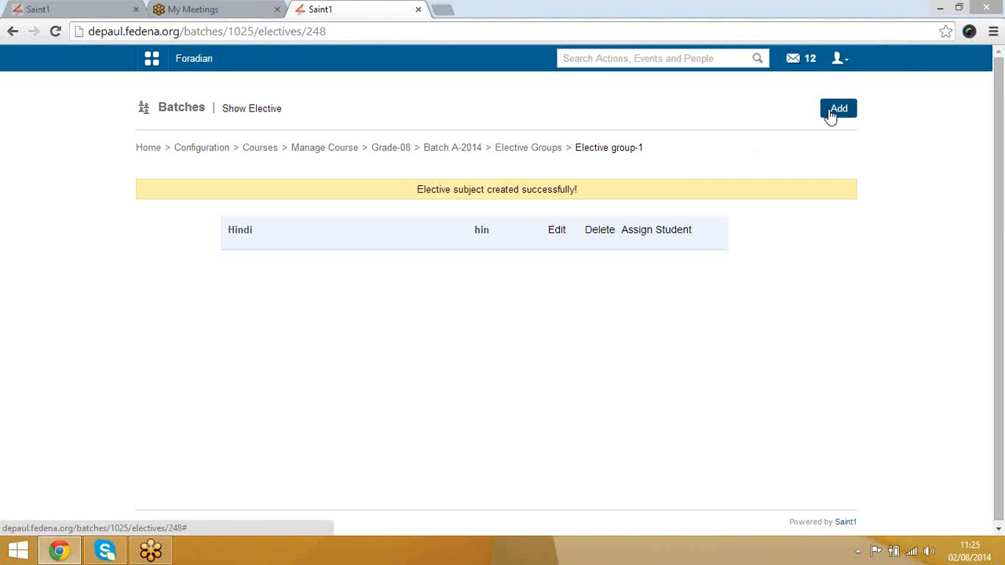
Step: Add the elective subject French with code fre and 4 weekly classes
click(835, 110)
click(550, 150)
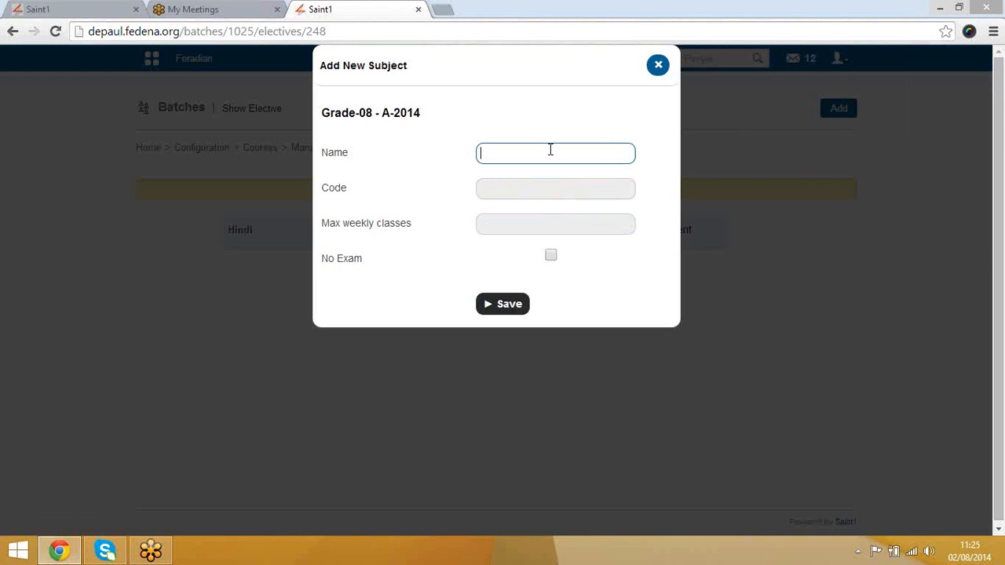
text(French)
key(Tab)
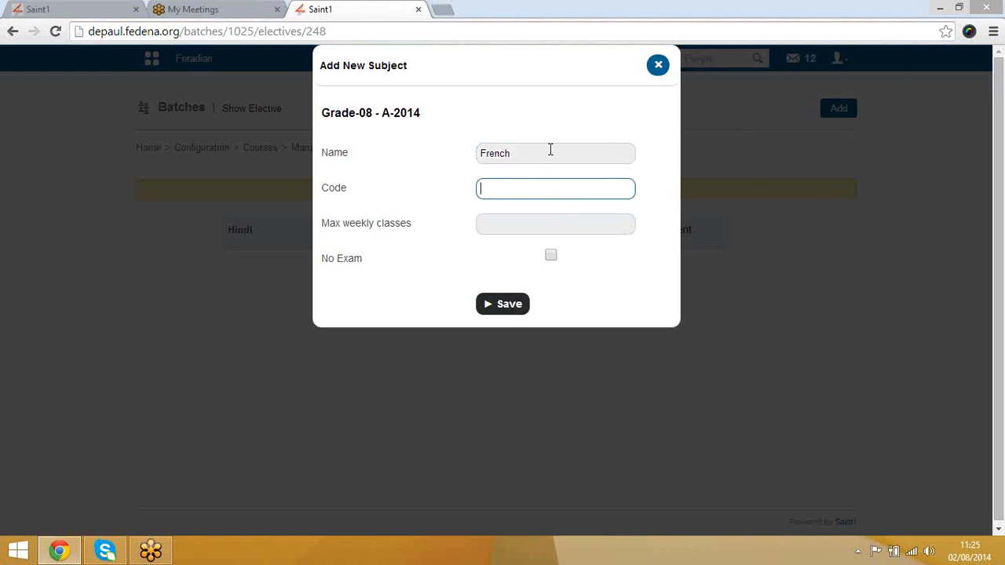
text(fre)
key(Tab)
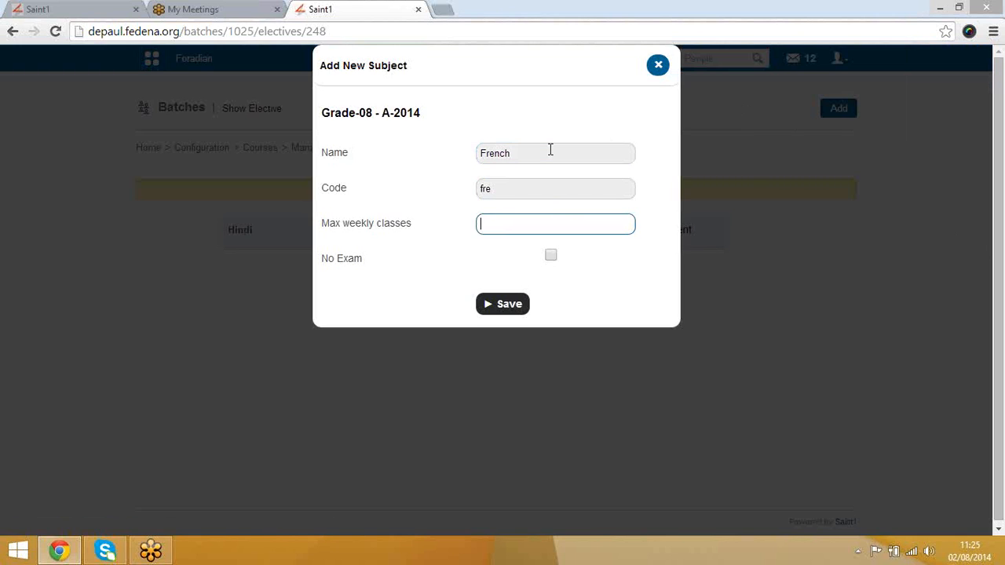
text(4)
click(516, 306)
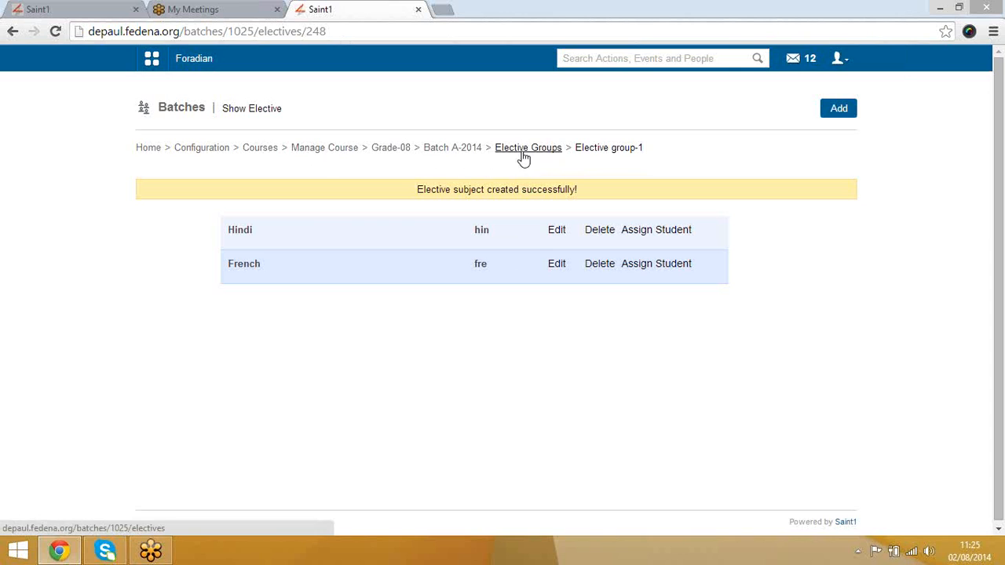
Step: Go back through the batch page and Configuration to Manage Subject, then open the batch list
click(450, 151)
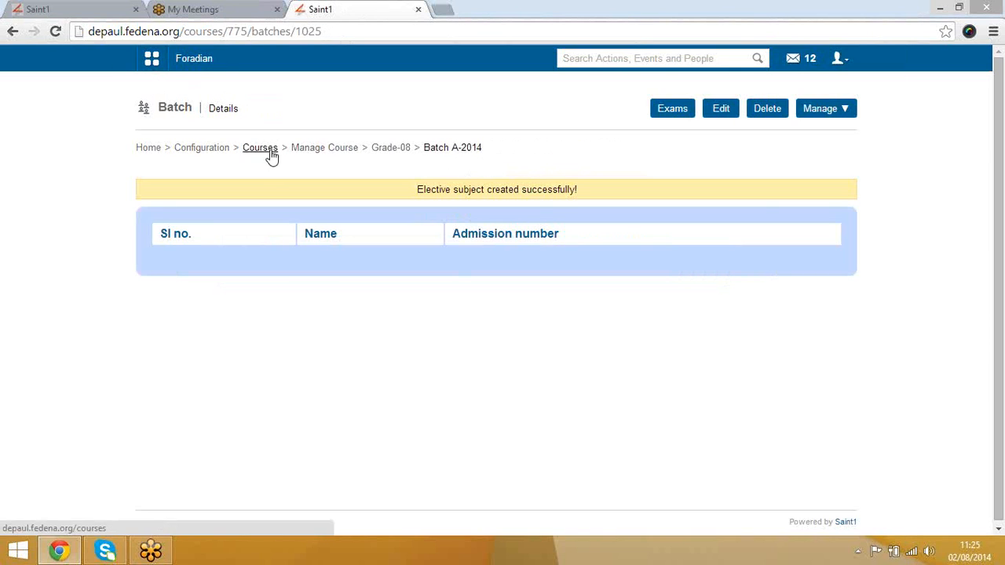
click(201, 148)
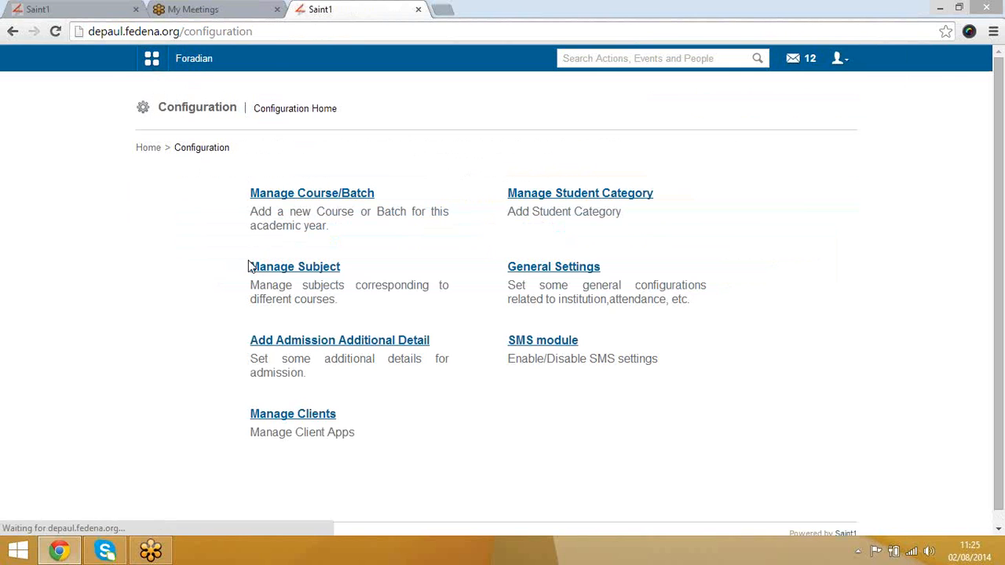
click(277, 266)
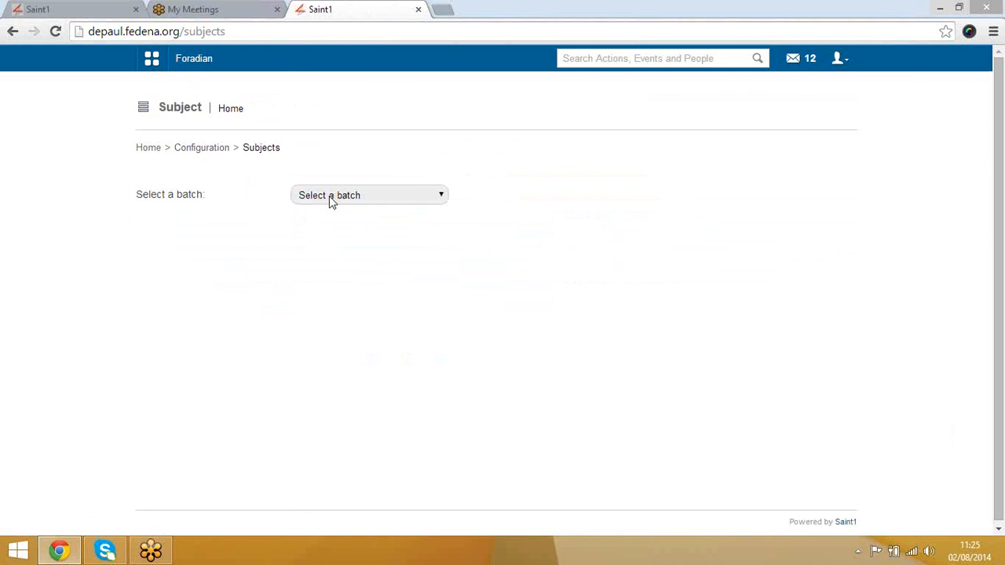
click(332, 196)
scroll(358, 304, down, 15)
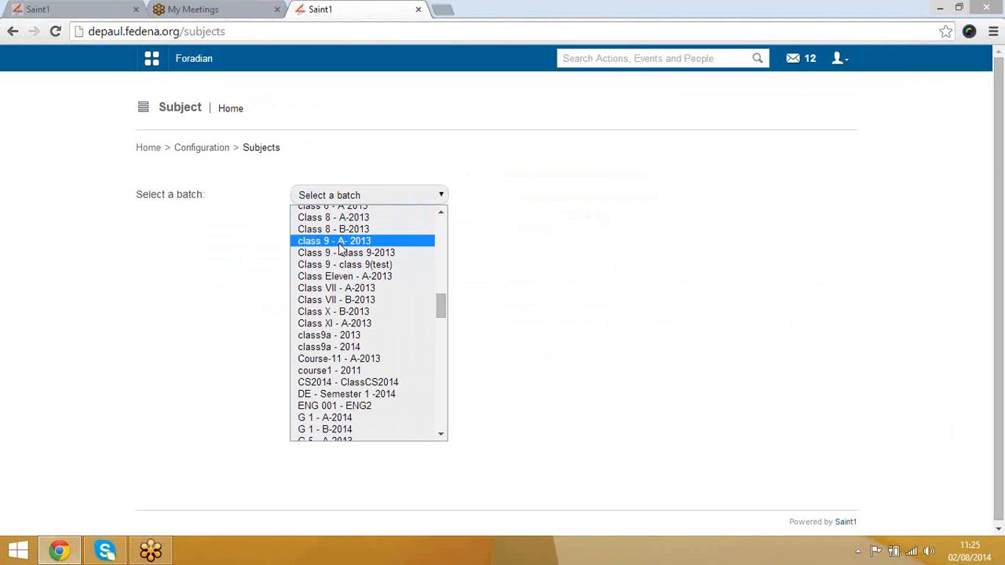
Step: Select the Grade-08 - A-2014 batch to load its subjects
key(g)
key(g)
key(g)
key(g)
key(g)
key(g)
key(g)
key(g)
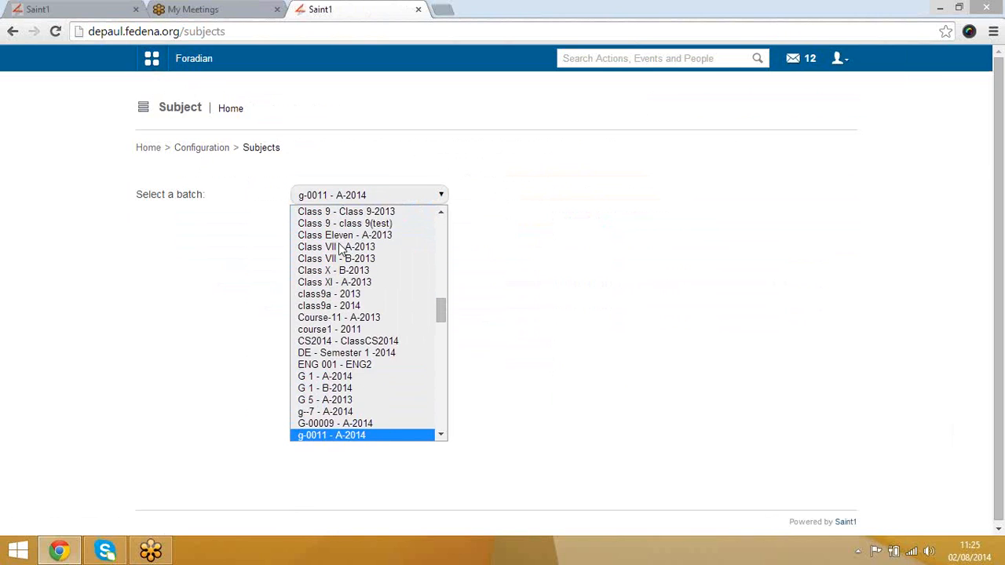
key(g)
key(g)
key(g)
key(g)
key(g)
key(g)
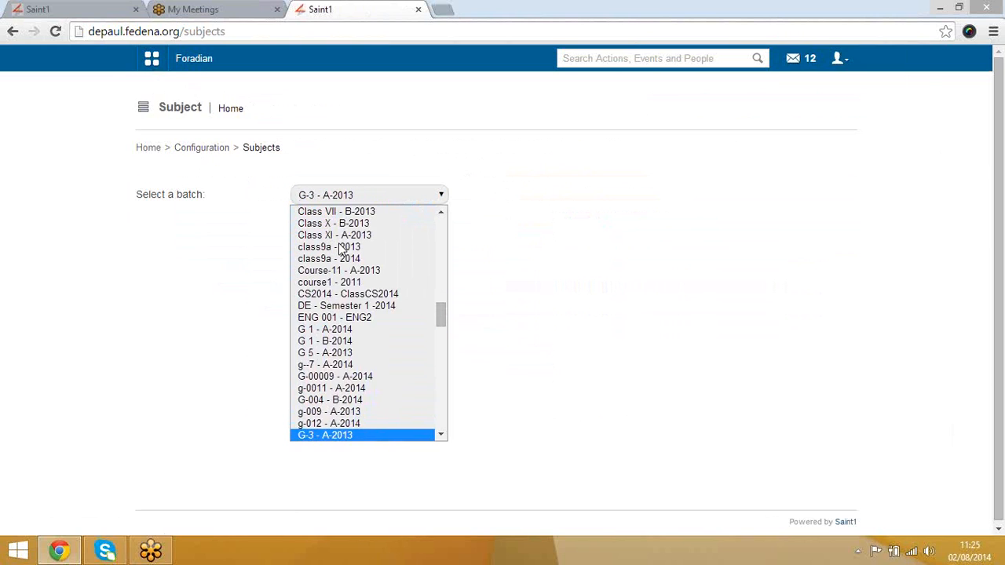
key(g)
key(g)
key(g)
key(g)
key(g)
key(g)
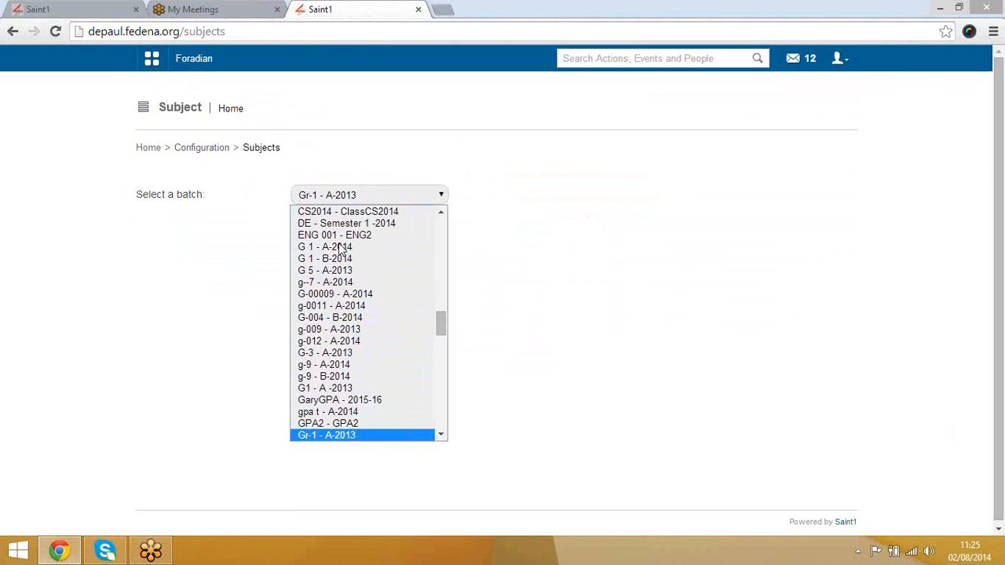
key(g)
key(g)
key(g)
key(g)
key(g)
key(g)
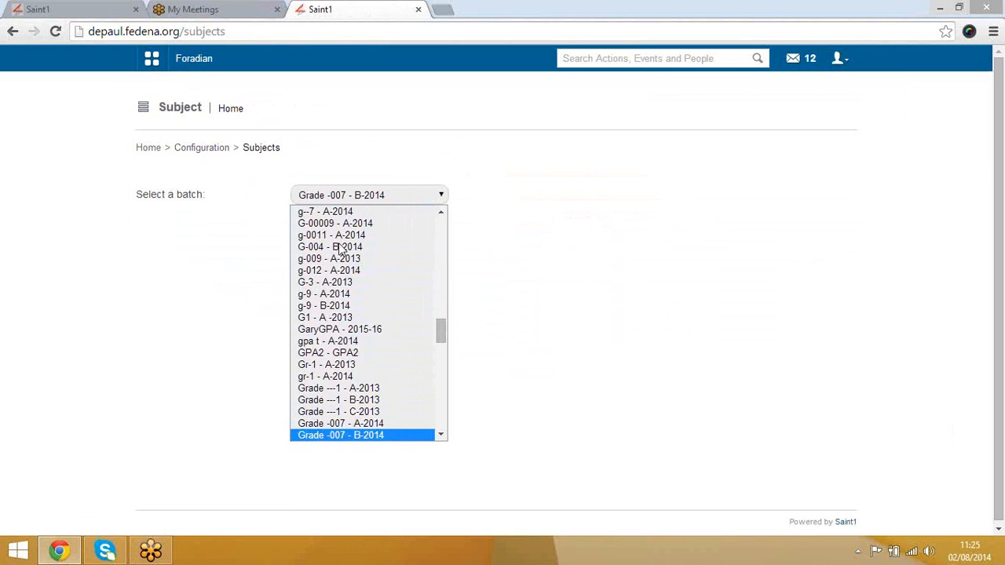
key(g)
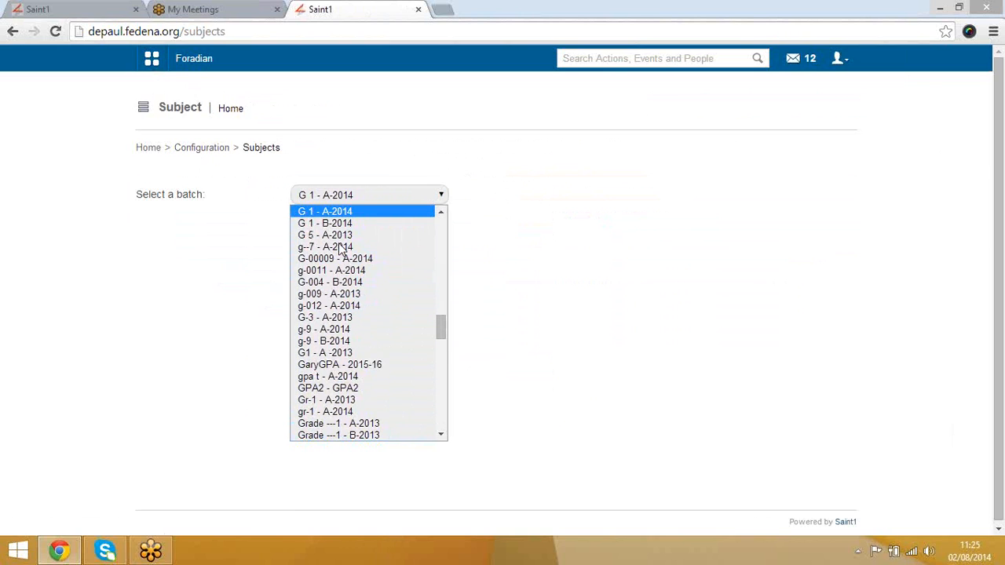
key(Up)
key(Down)
key(Down)
key(Down)
key(Down)
key(Down)
key(Down)
key(Down)
key(Down)
key(Down)
key(Down)
key(Down)
key(Down)
key(Down)
key(Down)
key(Down)
key(Down)
key(Down)
key(Down)
key(Down)
key(Down)
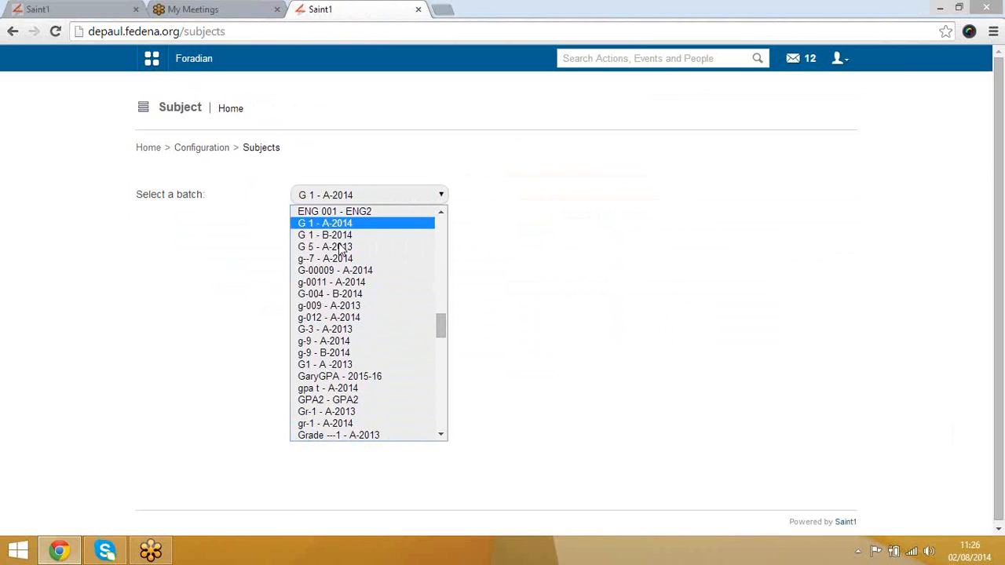
key(Down)
key(Down)
key(Down)
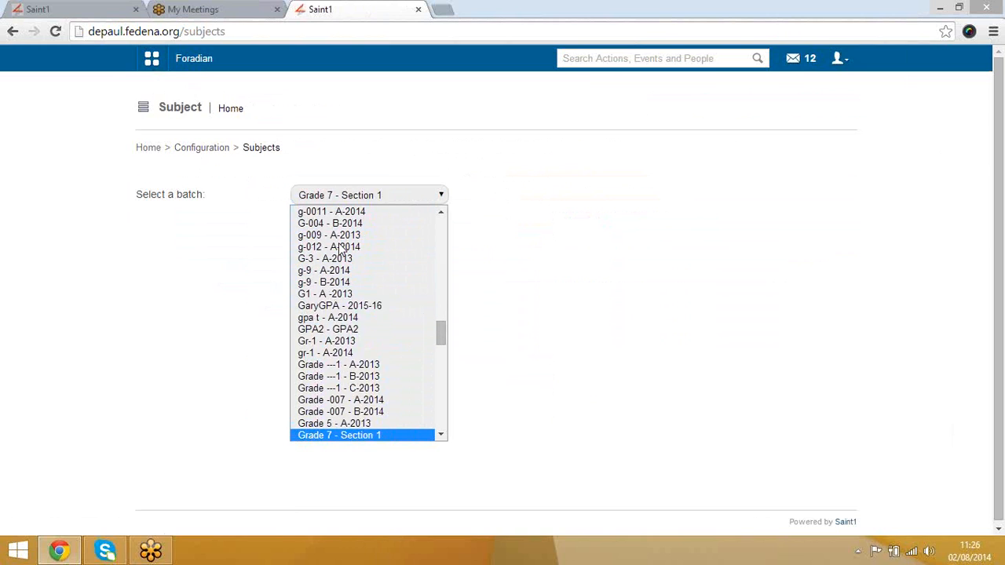
key(Up)
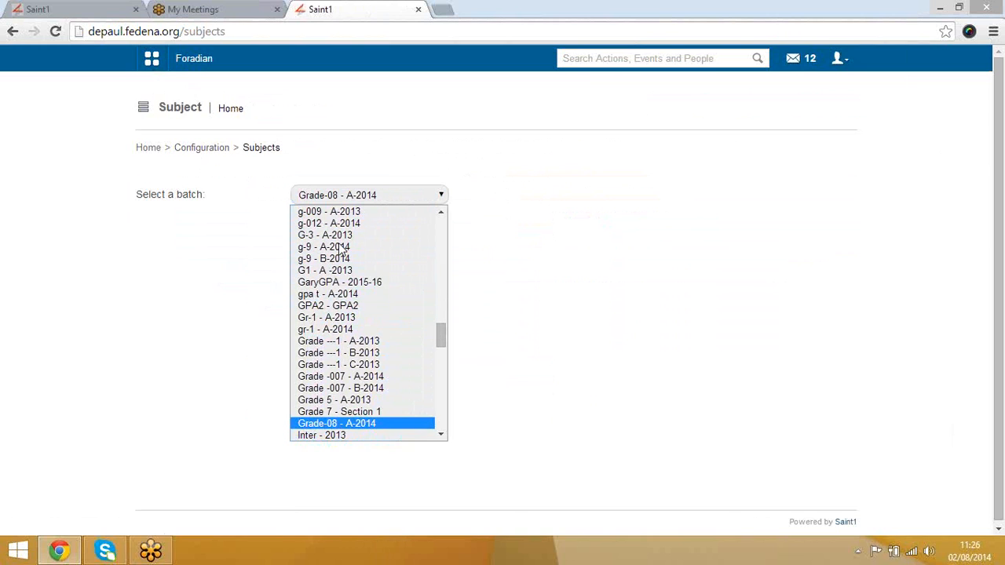
key(Return)
Step: Review Maths, English and Elective group-1's Hindi and French, then return to Configuration
scroll(741, 342, down, 2)
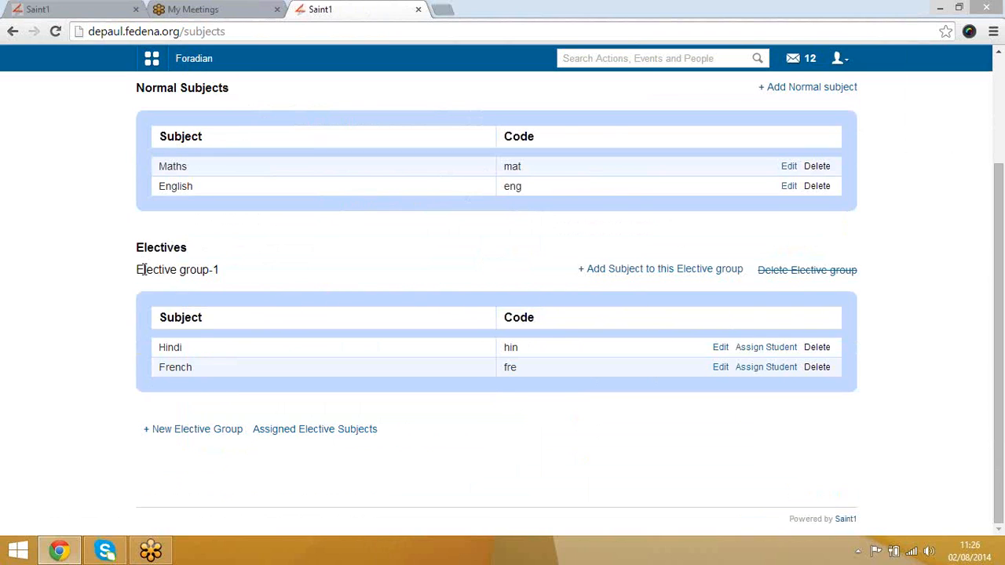
drag(137, 270, 230, 283)
click(135, 336)
scroll(503, 305, up, 2)
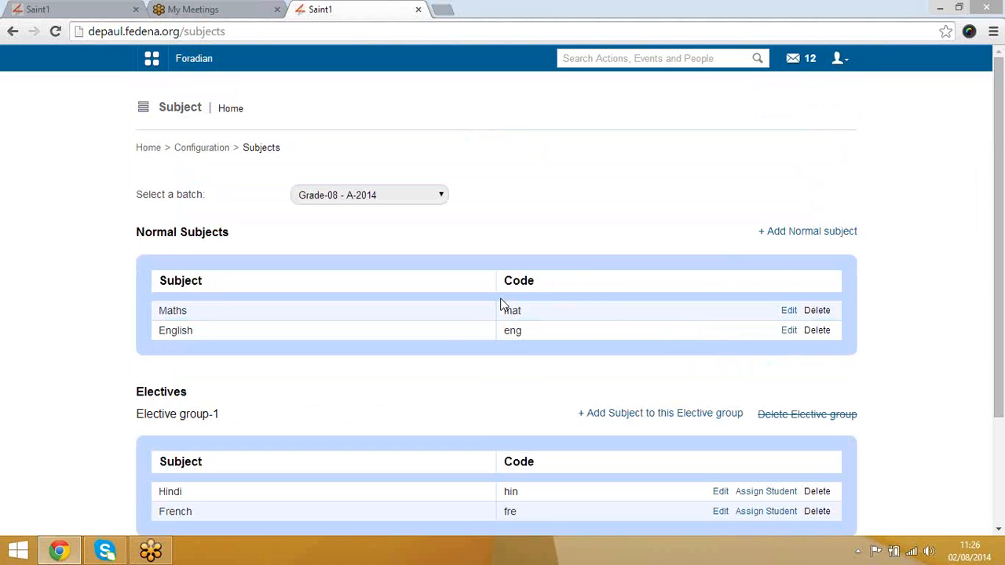
scroll(503, 304, down, 2)
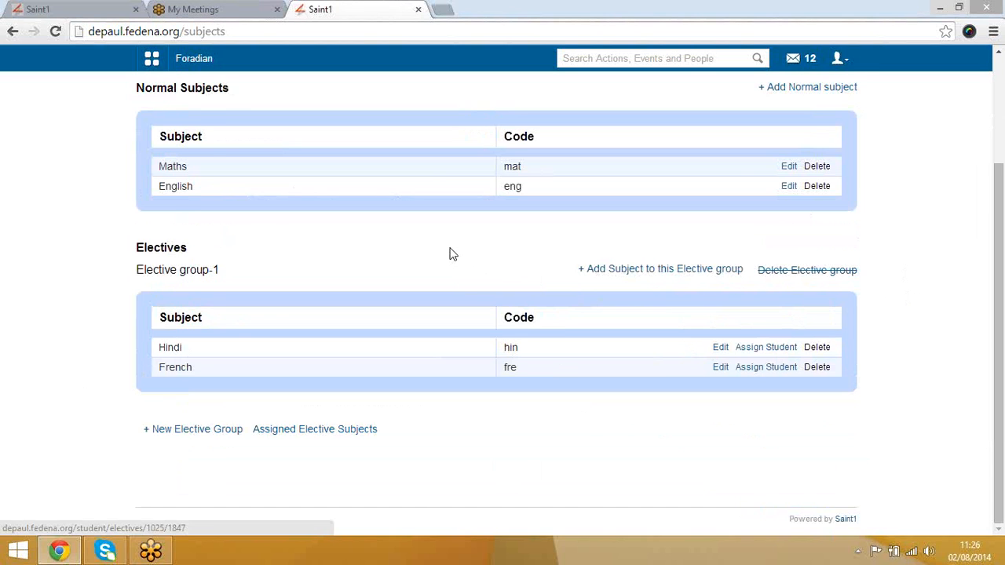
scroll(448, 253, up, 3)
scroll(467, 358, down, 2)
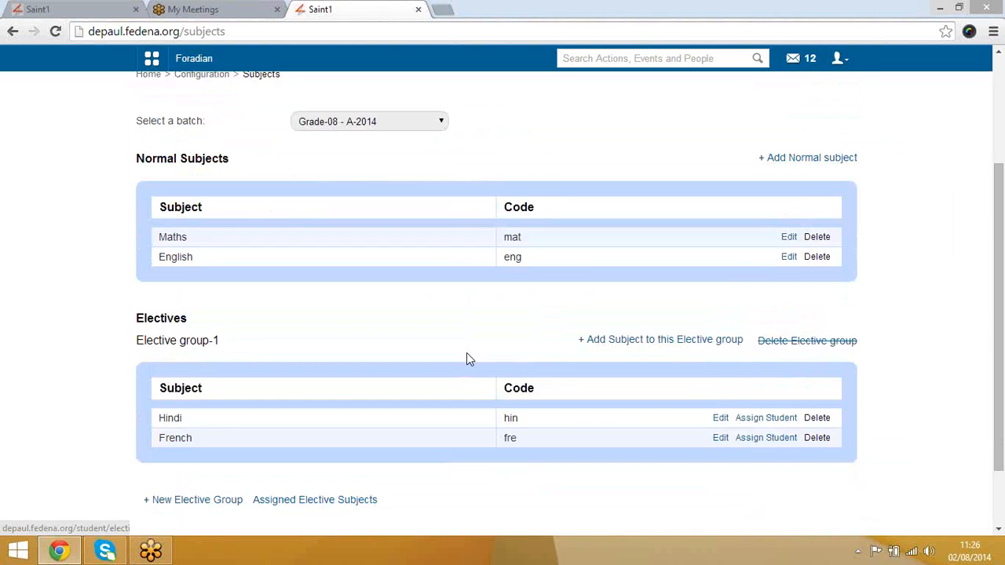
scroll(467, 357, up, 2)
click(202, 150)
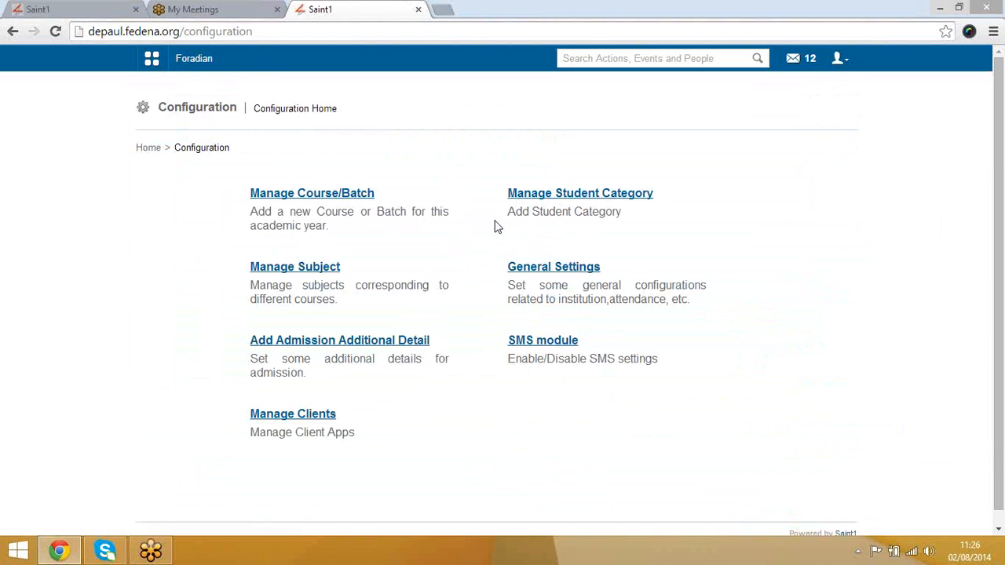
Step: Open Student Categories and try saving a new category named Category-1
click(547, 199)
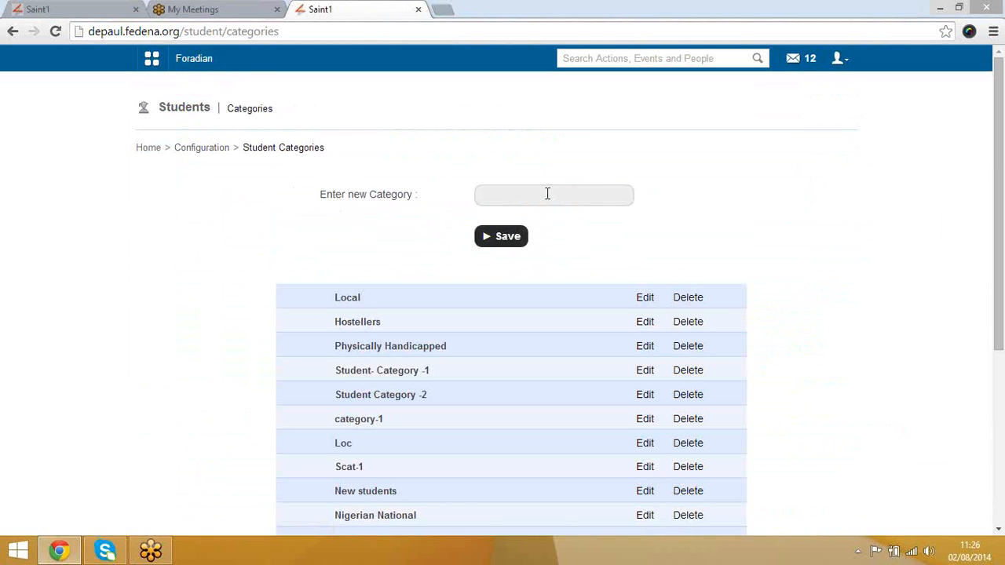
click(548, 194)
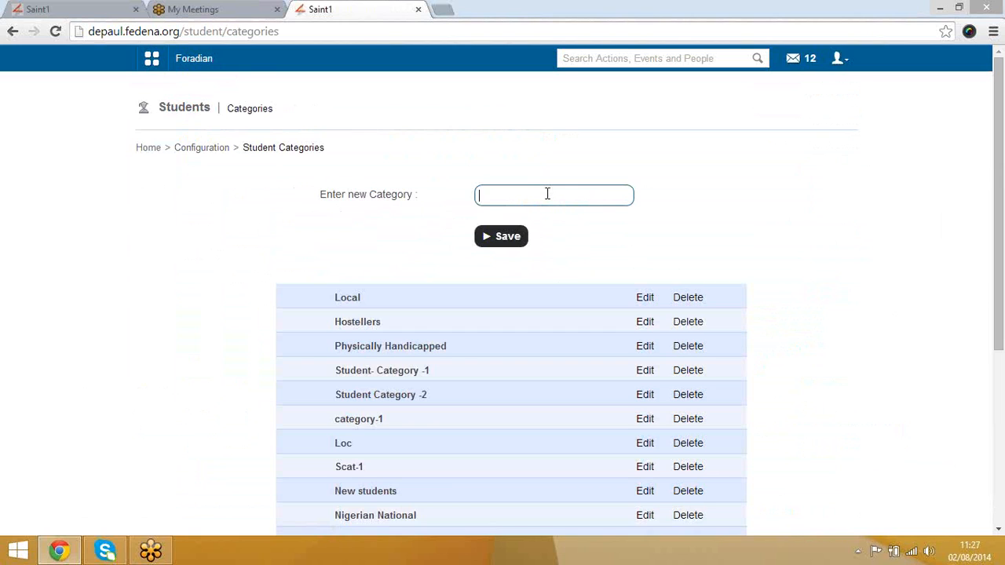
text(Category-1)
click(511, 238)
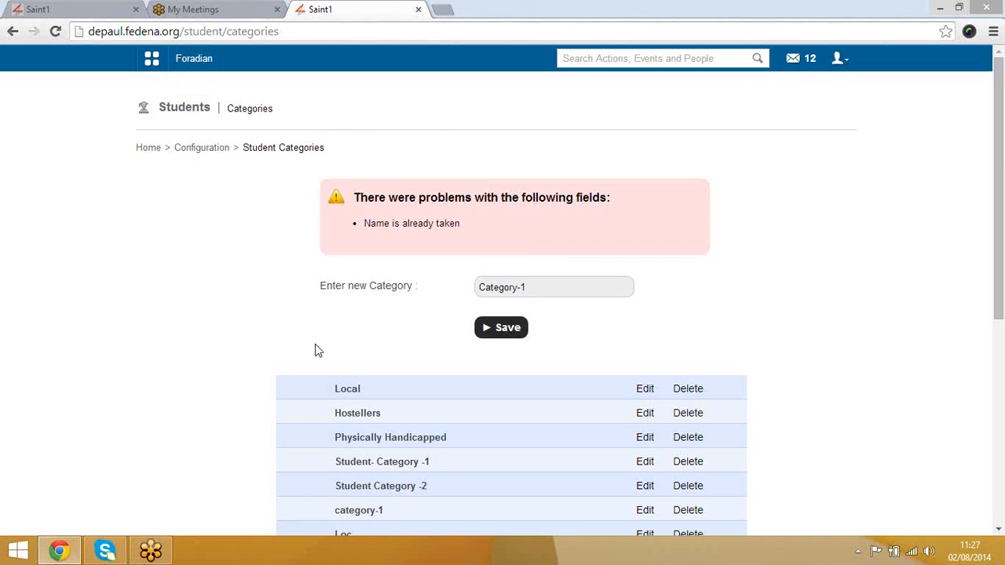
Step: After the 'Name is already taken' error, rename it Category-121 and save
click(557, 292)
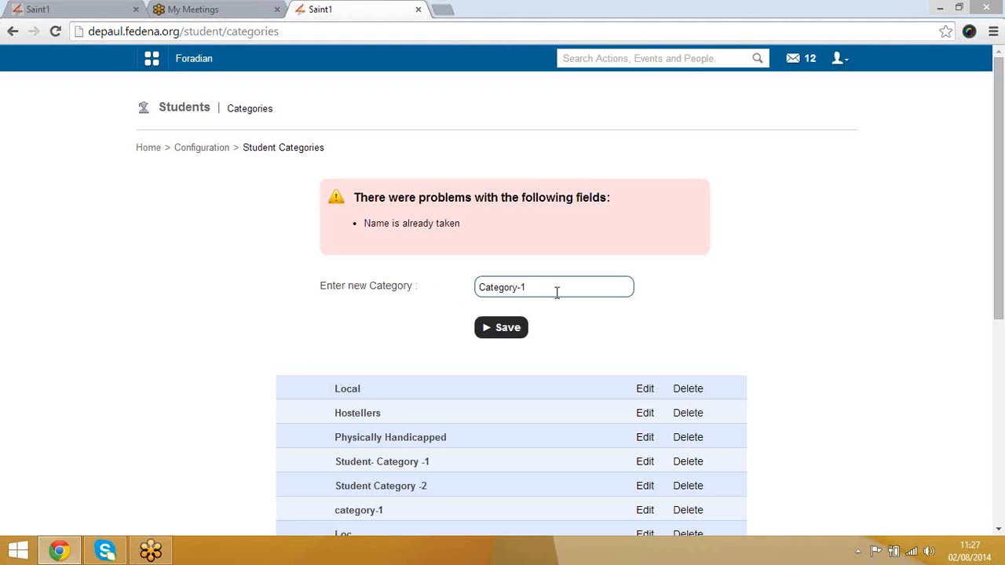
text(21)
click(508, 333)
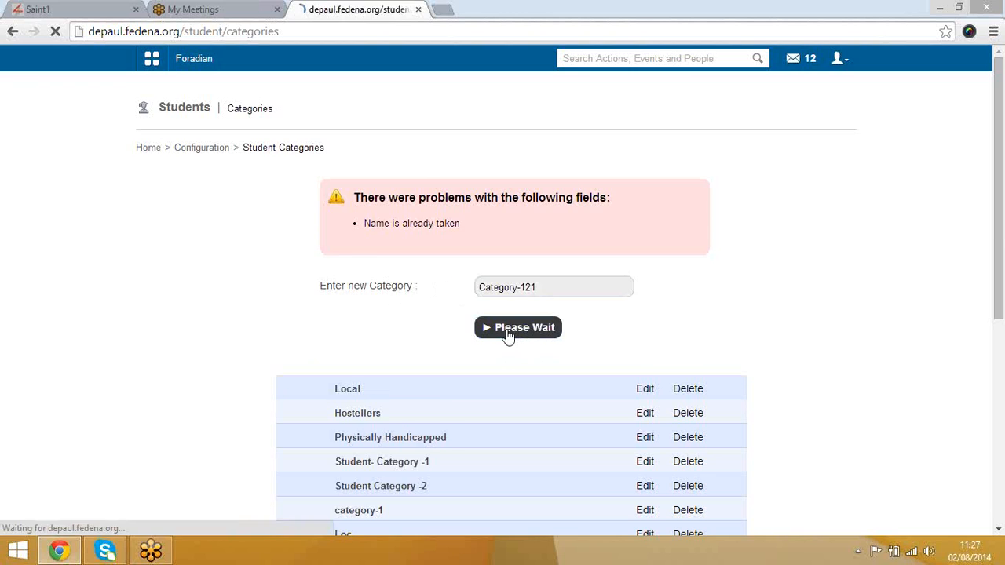
scroll(272, 374, down, 4)
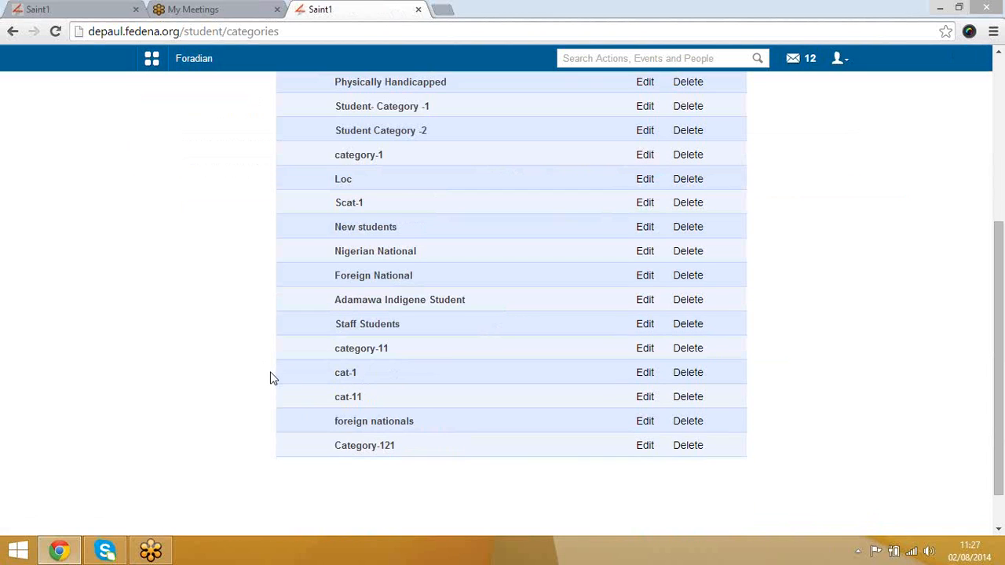
scroll(226, 424, up, 4)
scroll(225, 424, down, 5)
scroll(228, 426, up, 5)
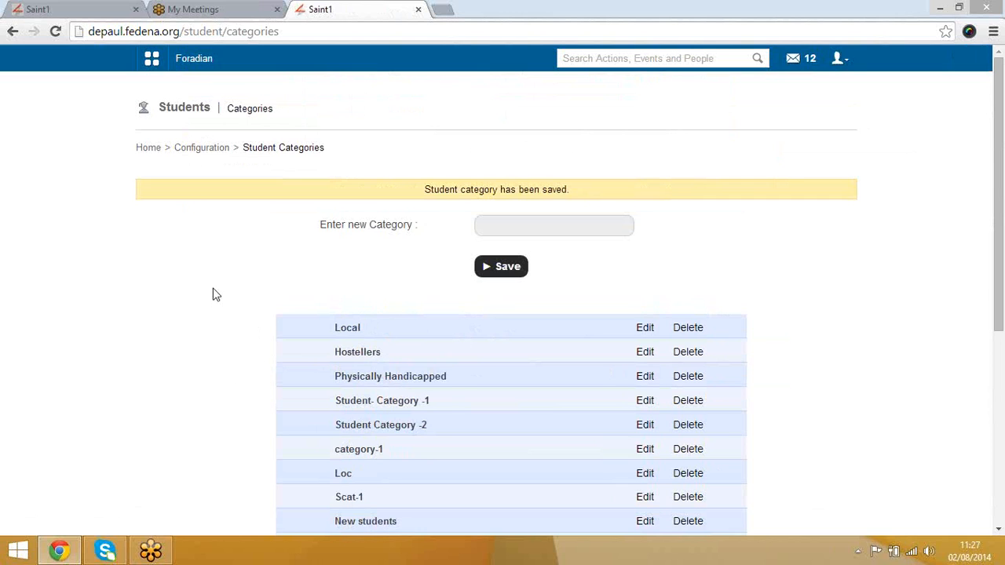
Step: Create the admission additional detail field 'Additional Detail' as an active TextBox
click(208, 154)
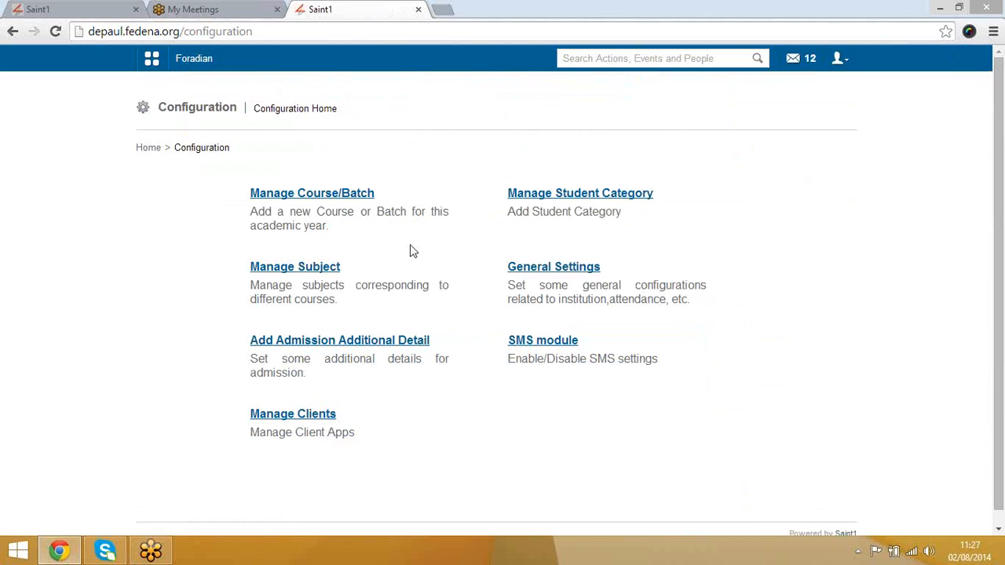
click(395, 343)
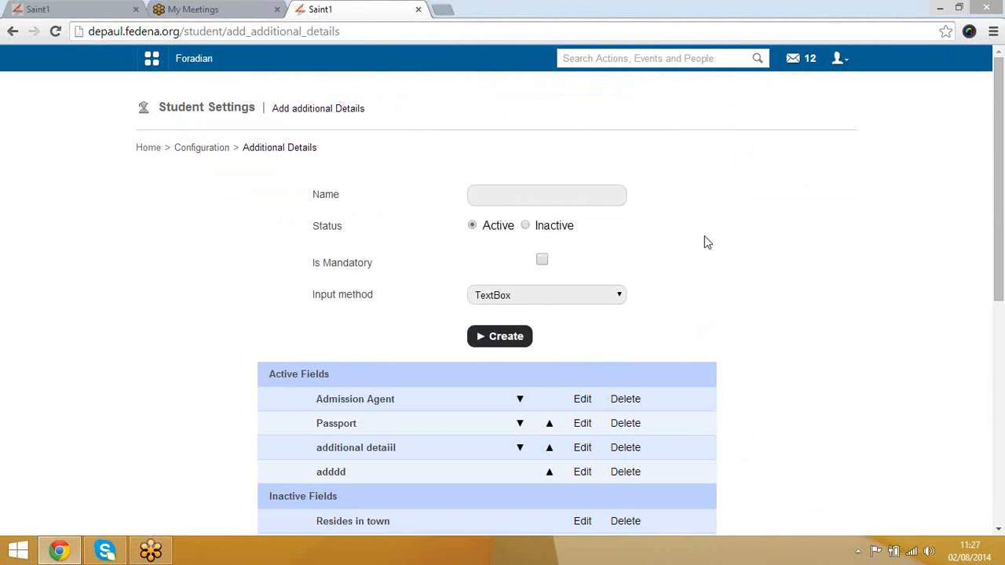
click(479, 190)
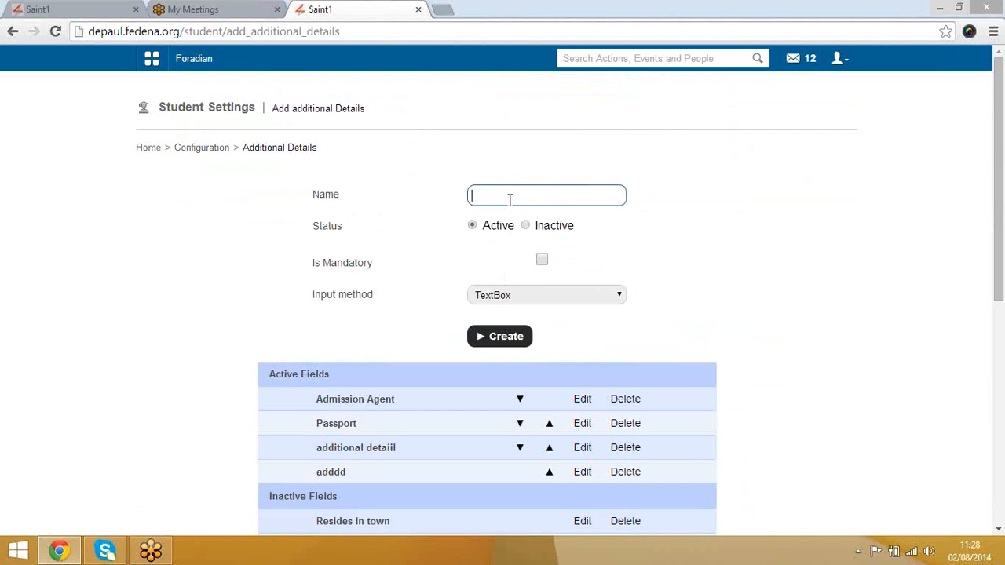
text(Additional Detail)
click(551, 299)
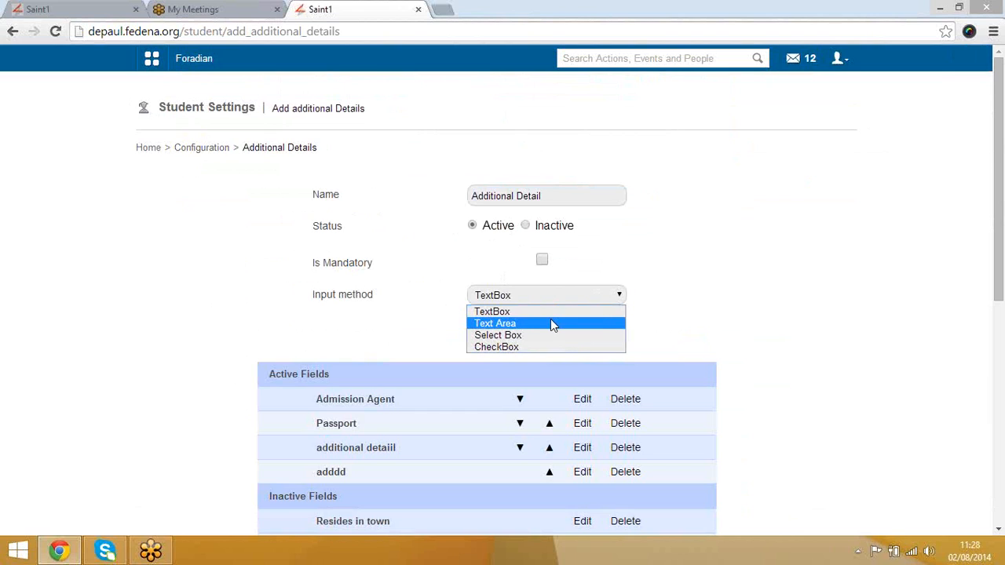
click(607, 313)
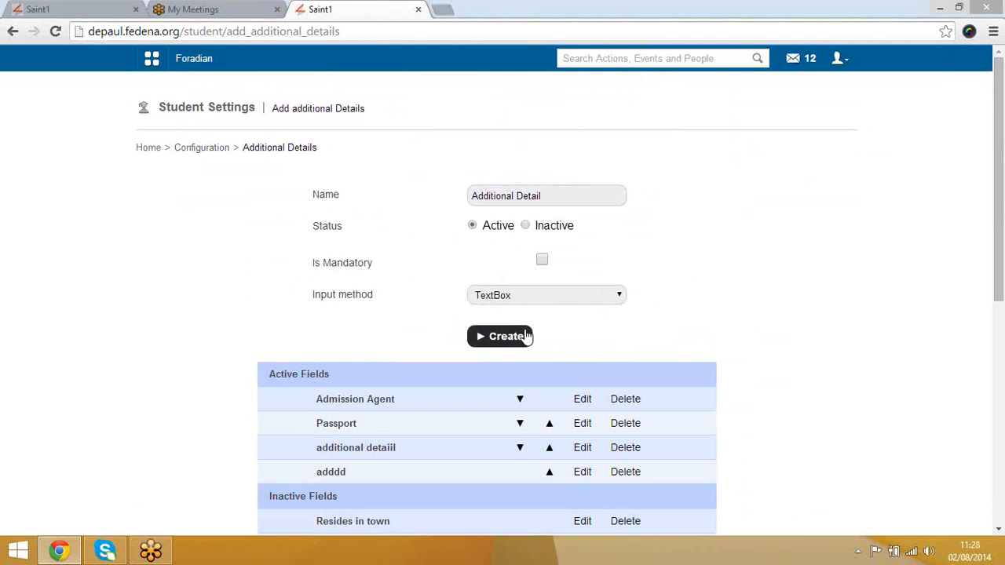
click(503, 339)
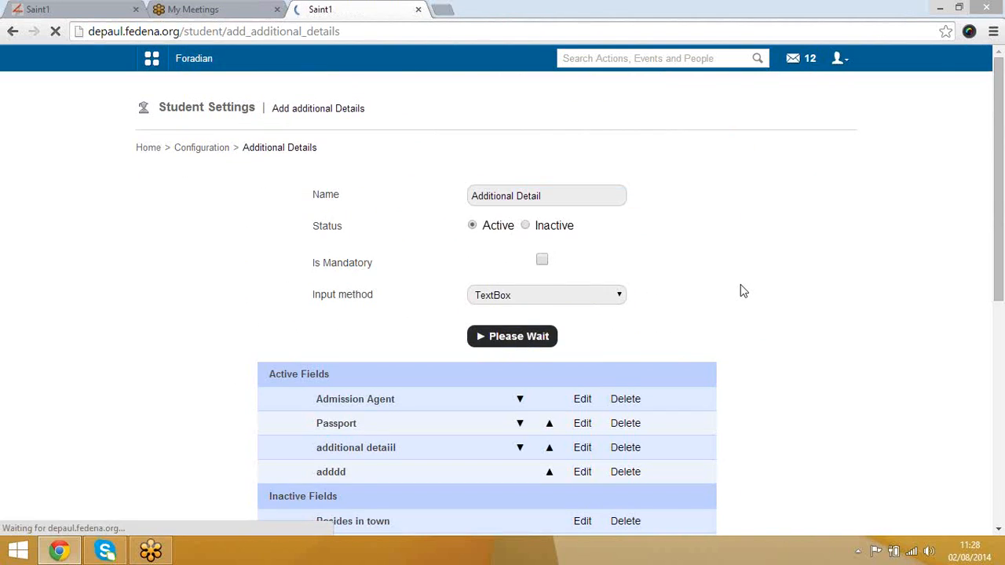
scroll(216, 433, down, 3)
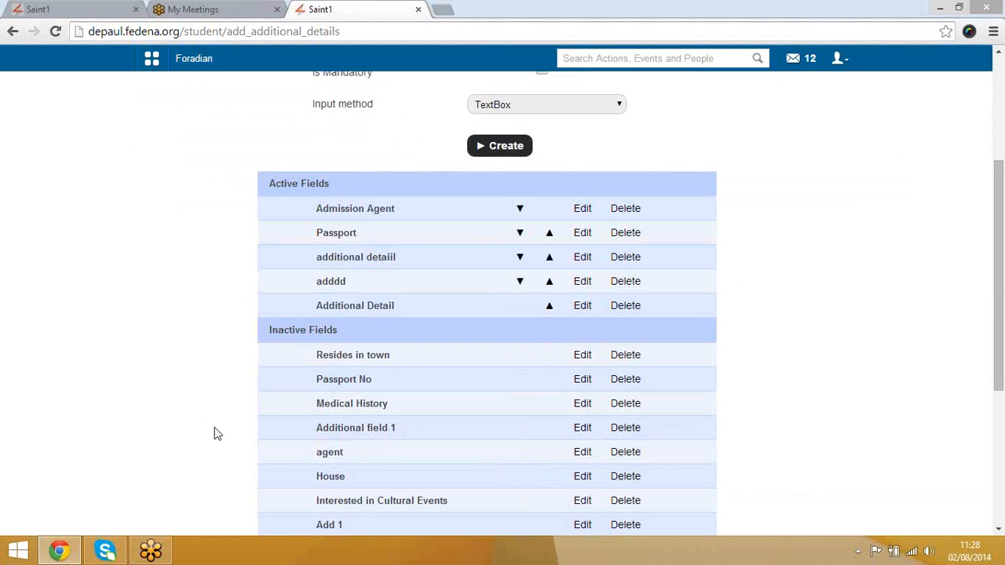
scroll(217, 433, up, 3)
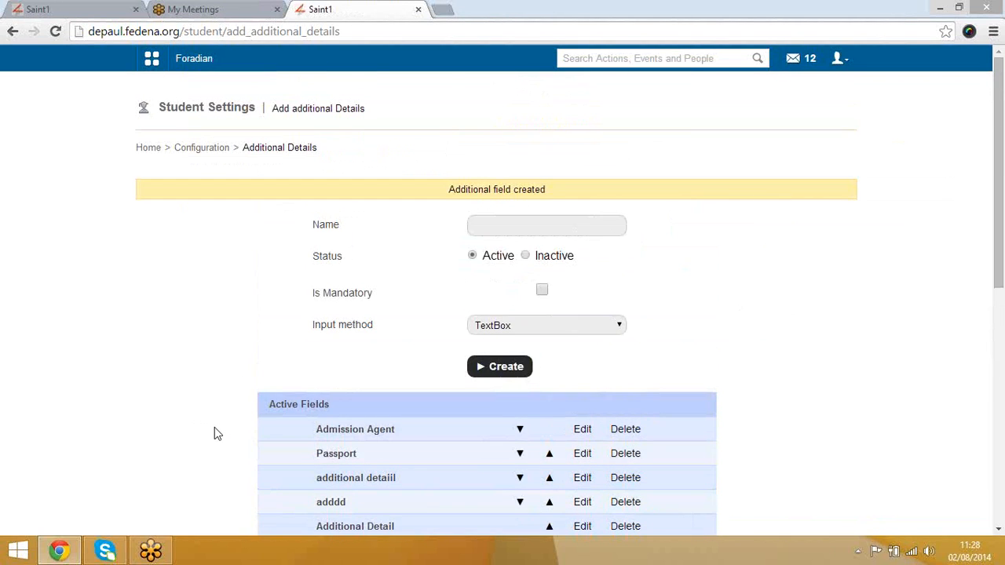
scroll(215, 428, down, 2)
scroll(215, 428, up, 2)
Step: Return to Configuration and open the SMS module page
click(215, 148)
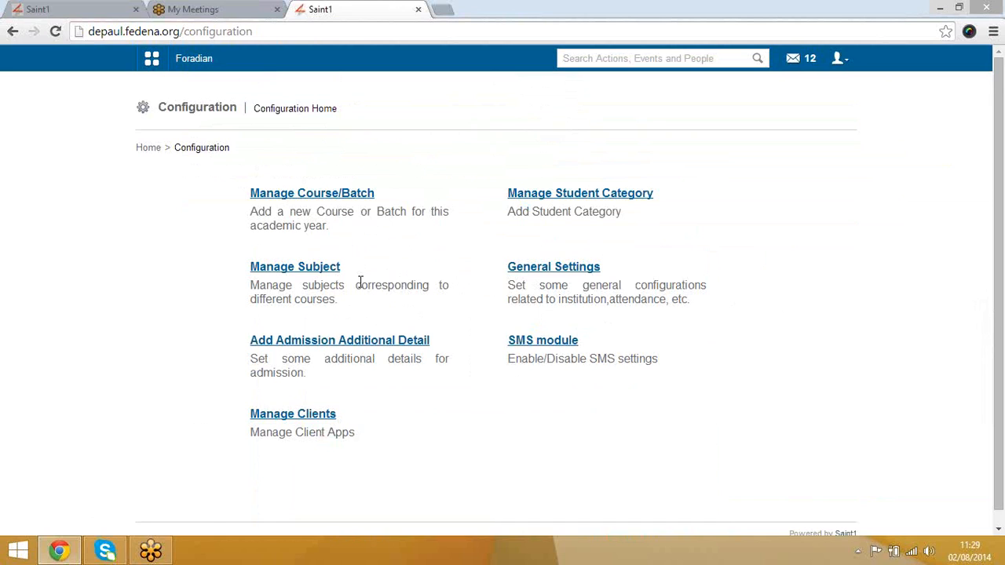
click(559, 343)
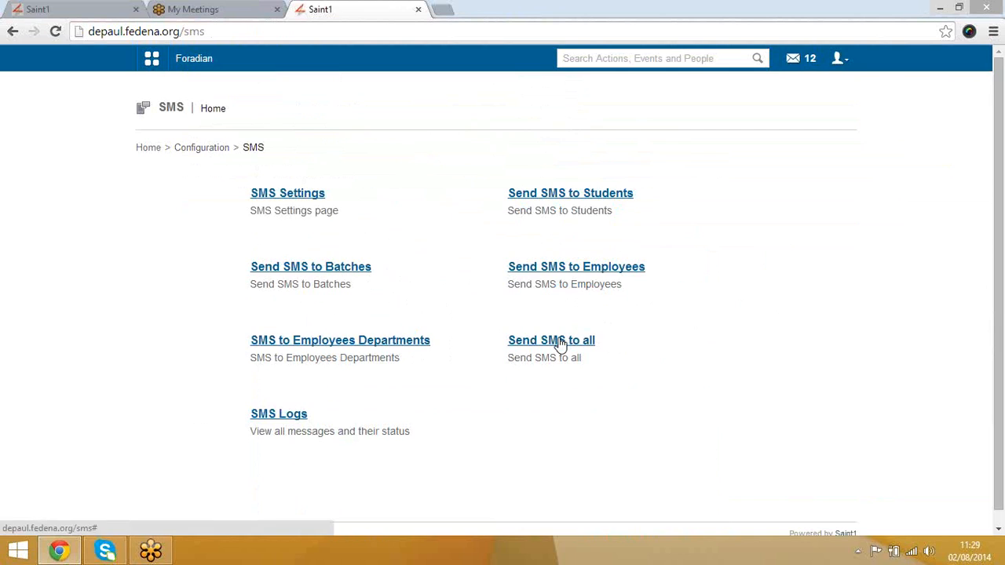
Step: Open SMS Settings and review the Application and General SMS notification options
click(316, 197)
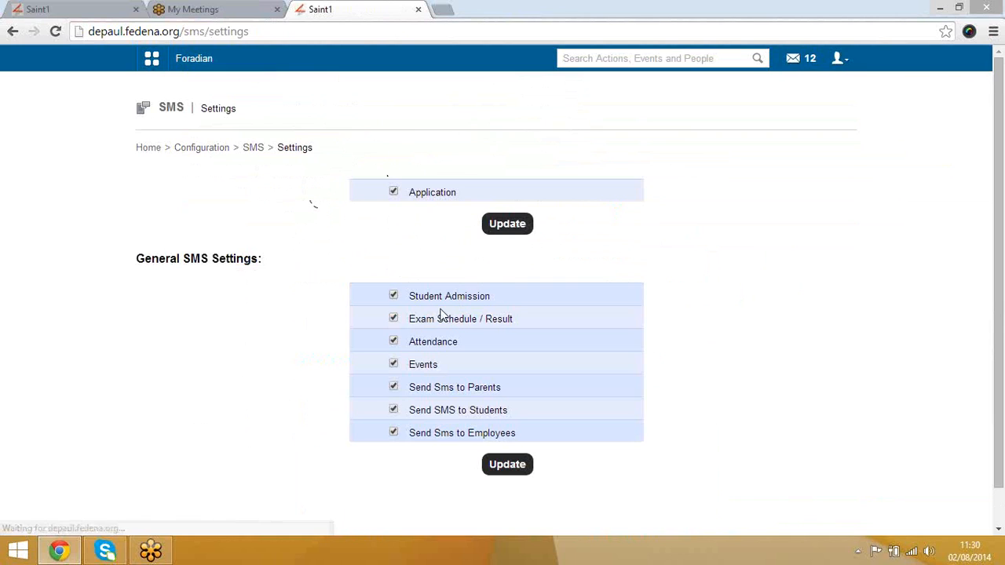
drag(183, 258, 274, 267)
click(288, 276)
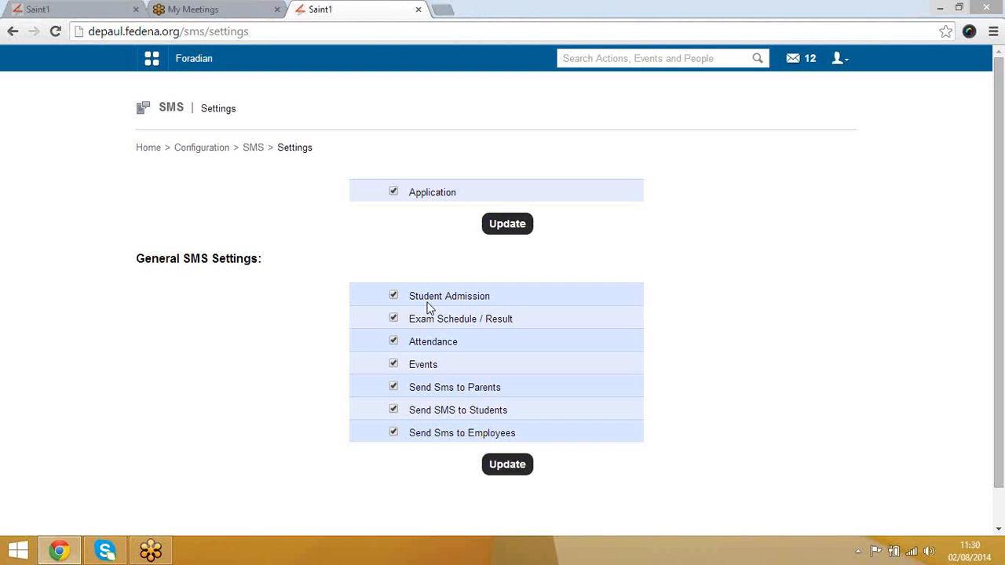
Step: Scroll through the SMS settings, then go back to the SMS module home
scroll(467, 337, down, 1)
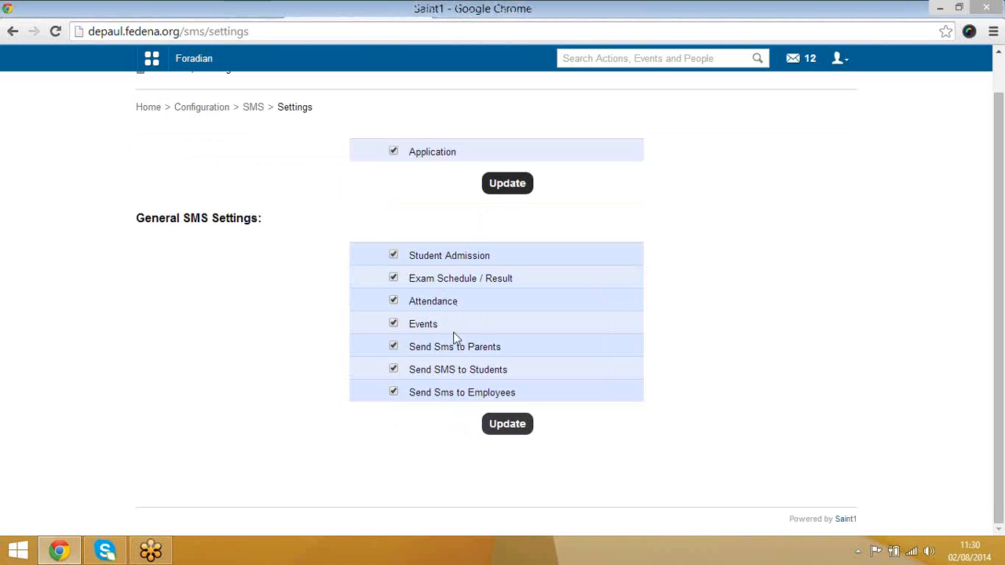
click(253, 107)
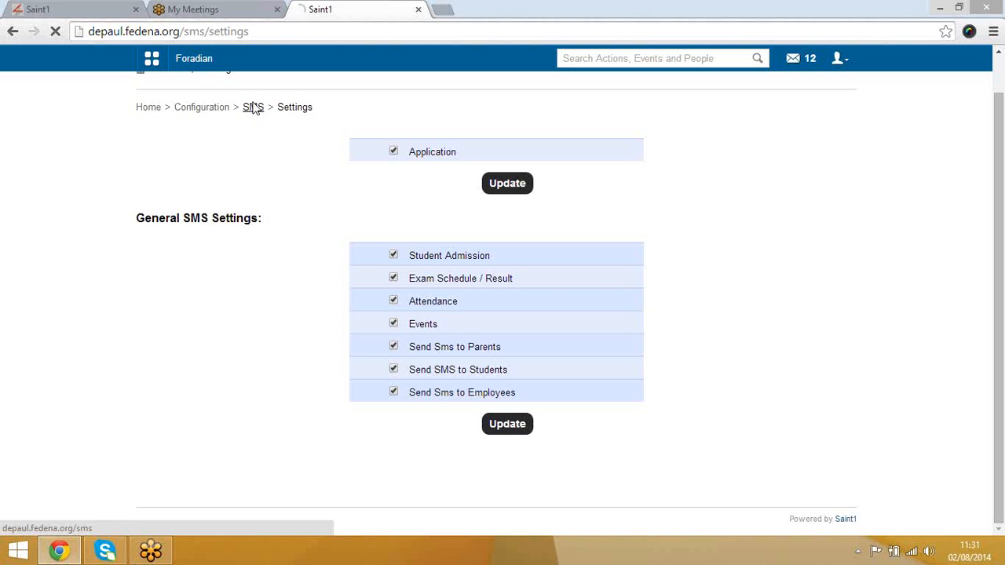
click(253, 107)
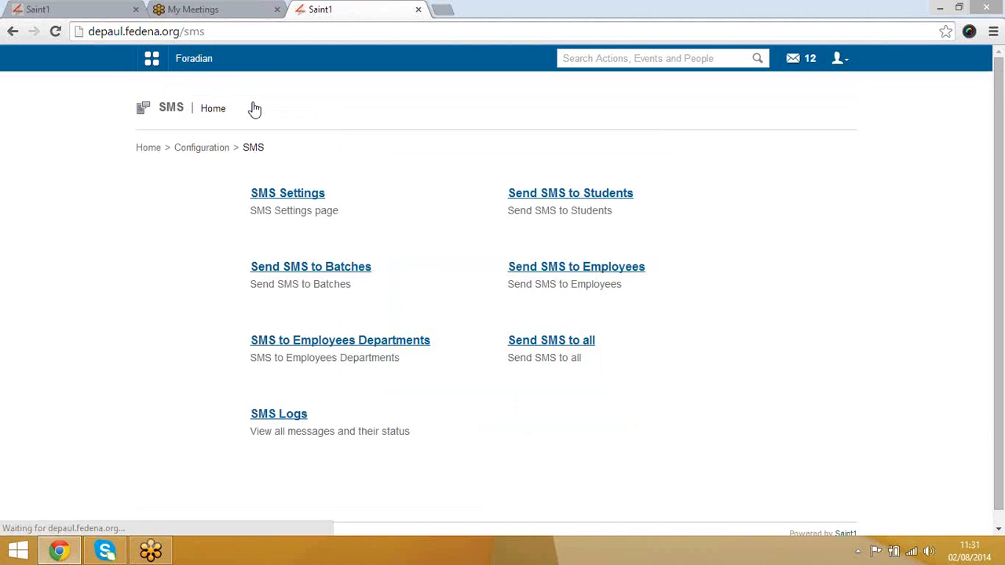
Step: Load batch X - A 2013's student list on Send SMS to Students and focus the message box
click(583, 198)
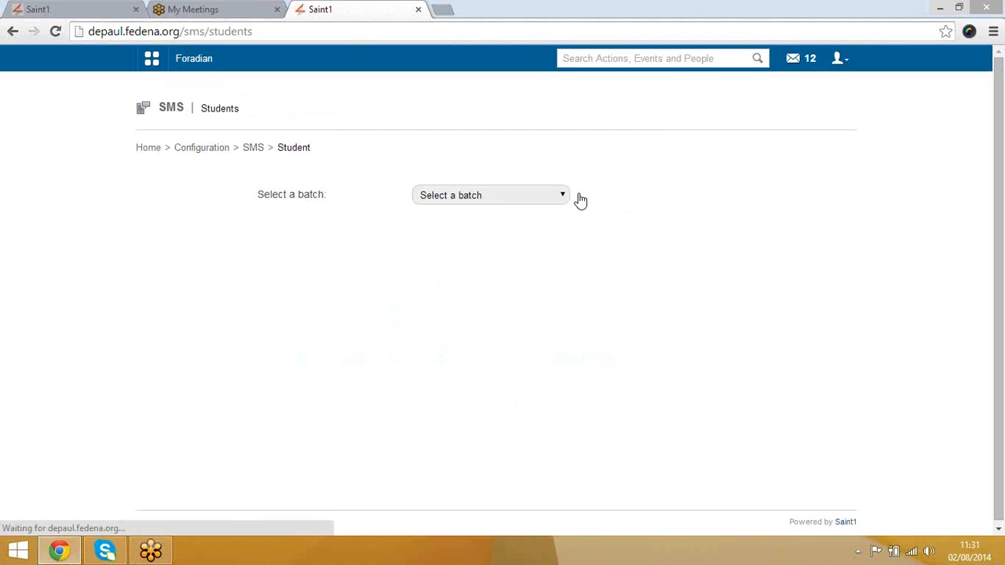
click(461, 195)
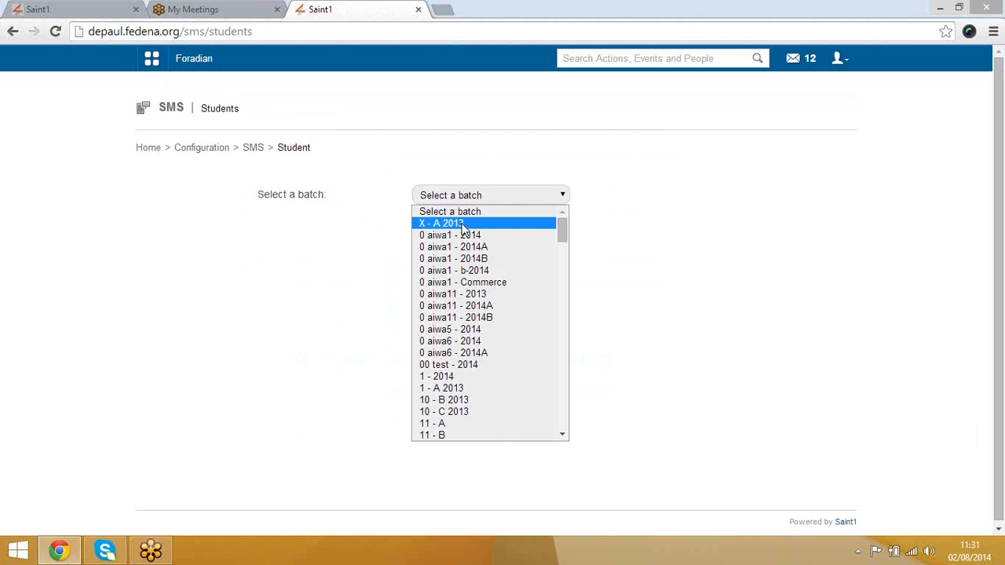
click(464, 227)
scroll(495, 288, down, 12)
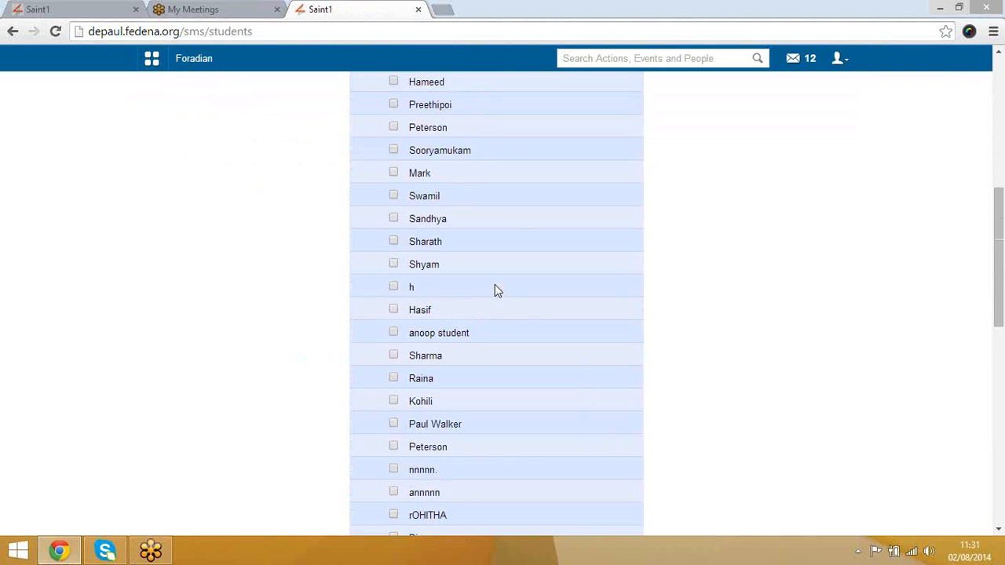
scroll(495, 287, up, 12)
scroll(339, 328, down, 12)
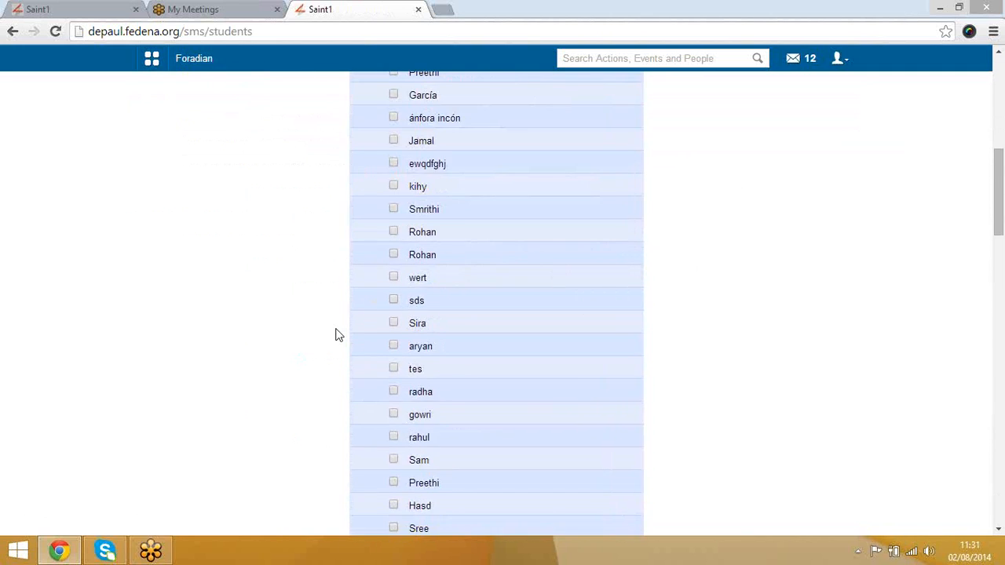
scroll(373, 348, down, 10)
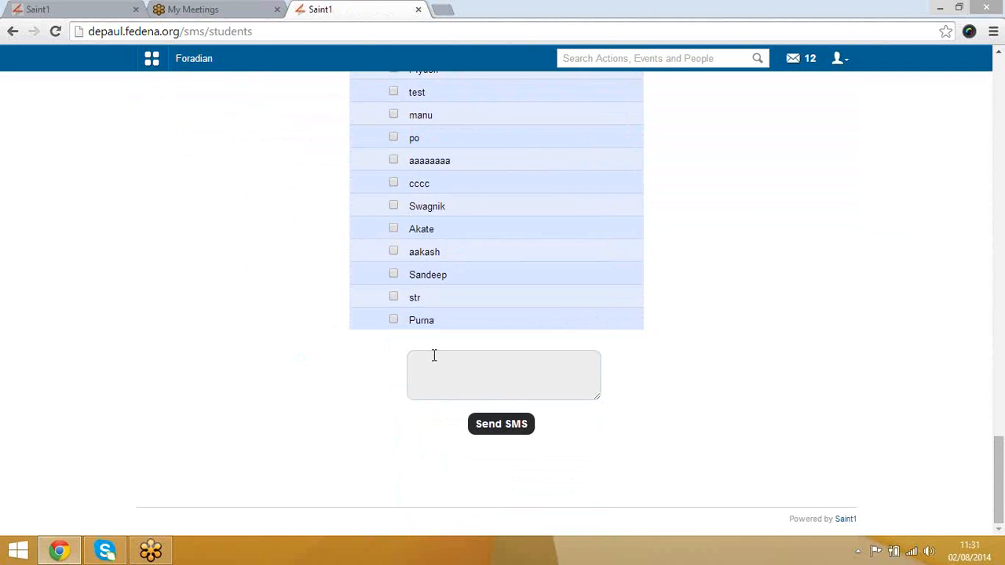
click(435, 358)
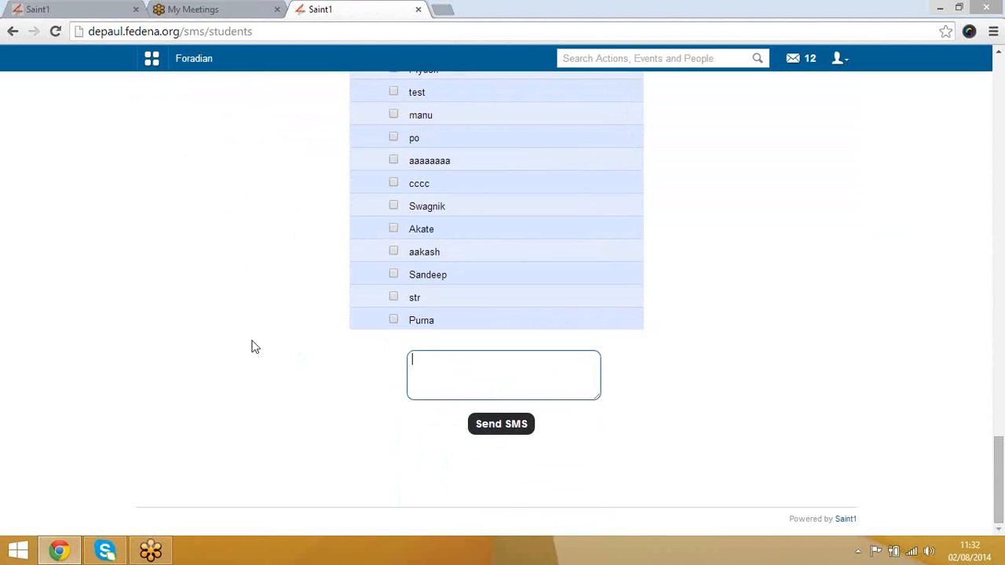
scroll(253, 345, up, 20)
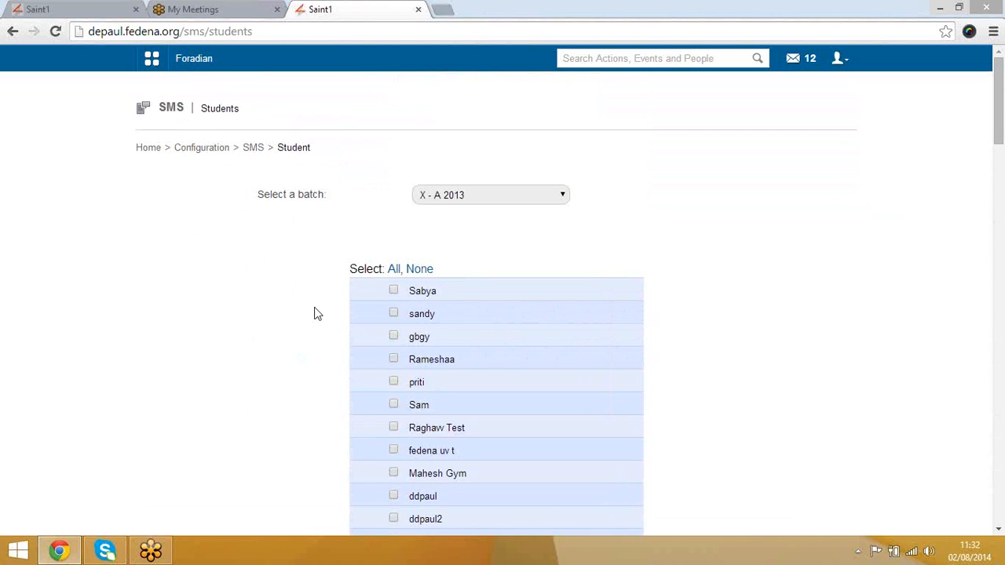
Step: Review the latest absence message in the SMS log, then return to the SMS home
click(254, 153)
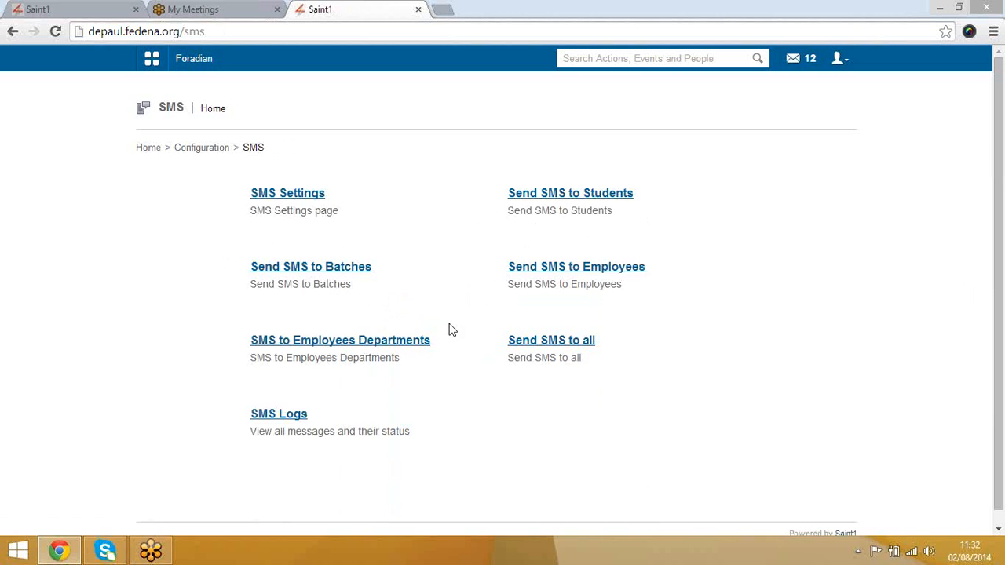
click(284, 422)
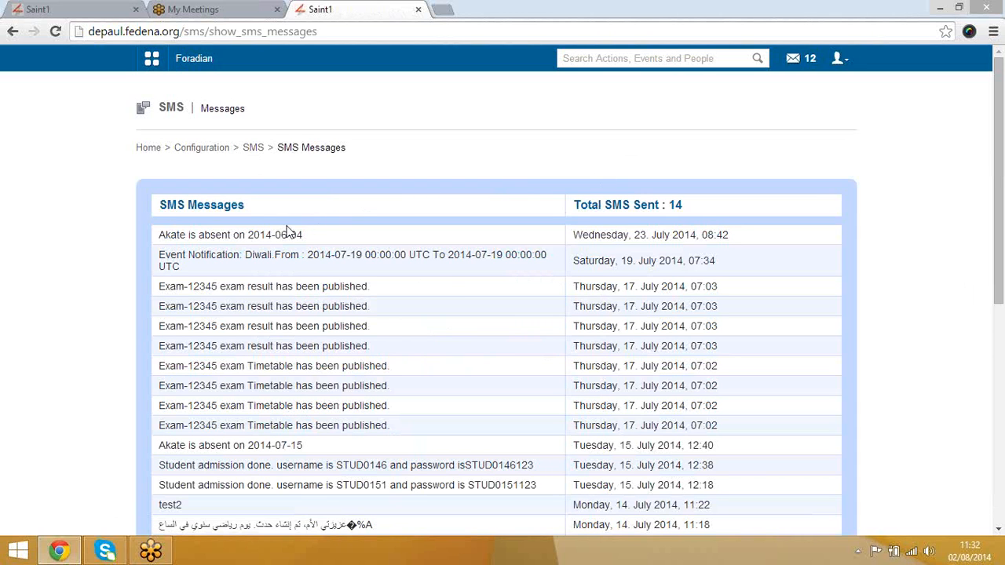
click(253, 237)
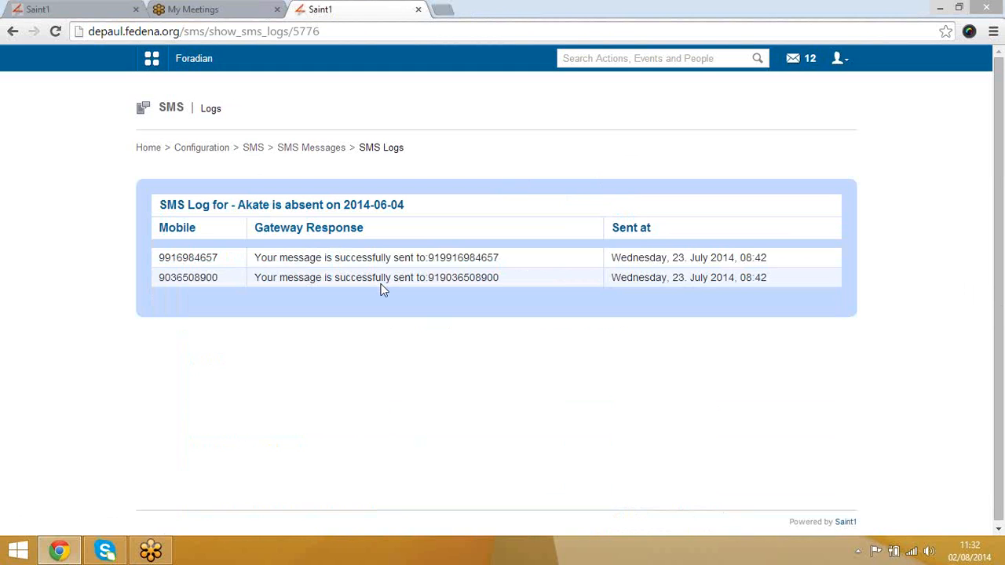
click(319, 154)
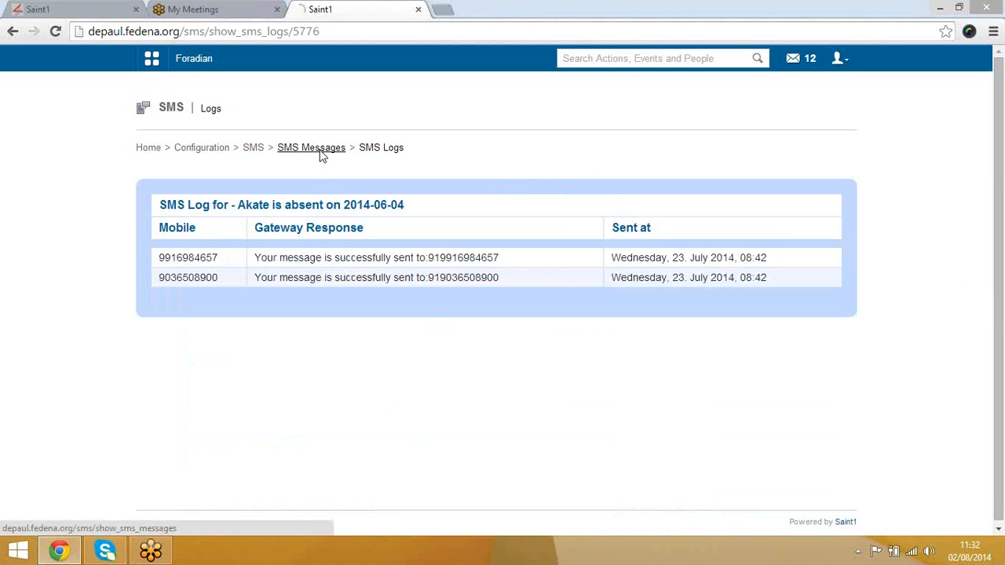
click(246, 149)
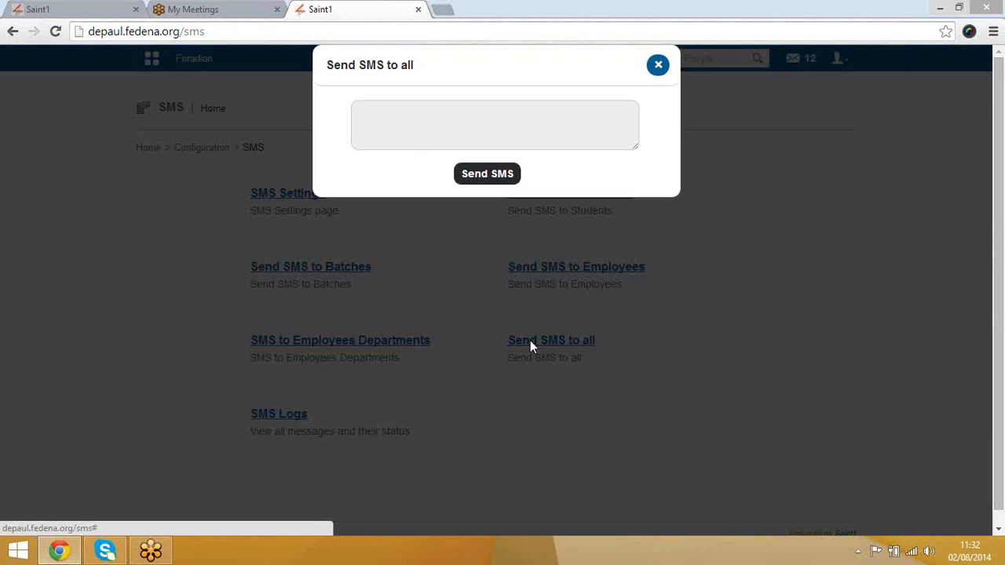
Step: Close the Send SMS to all box without sending and return to Configuration home
click(407, 128)
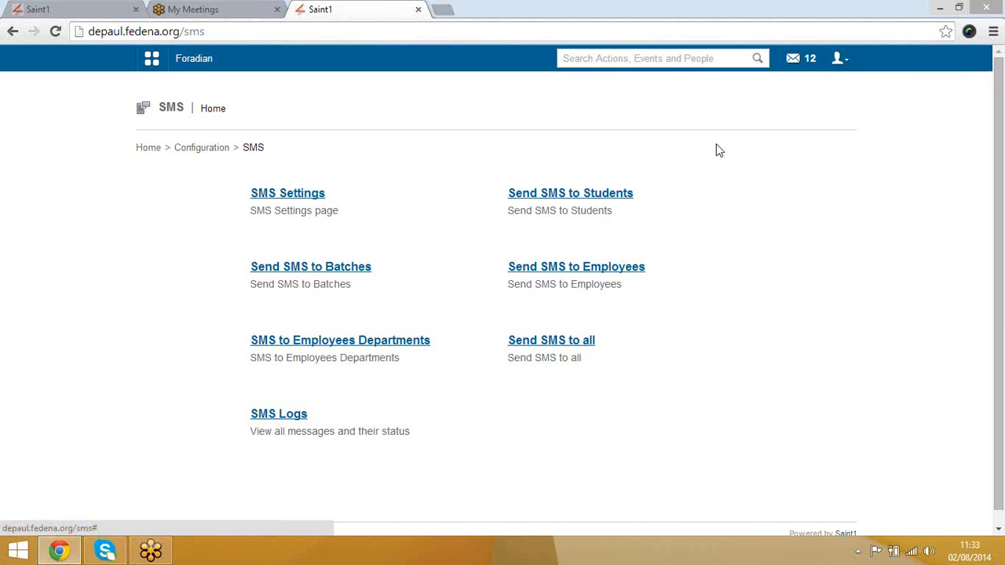
click(658, 64)
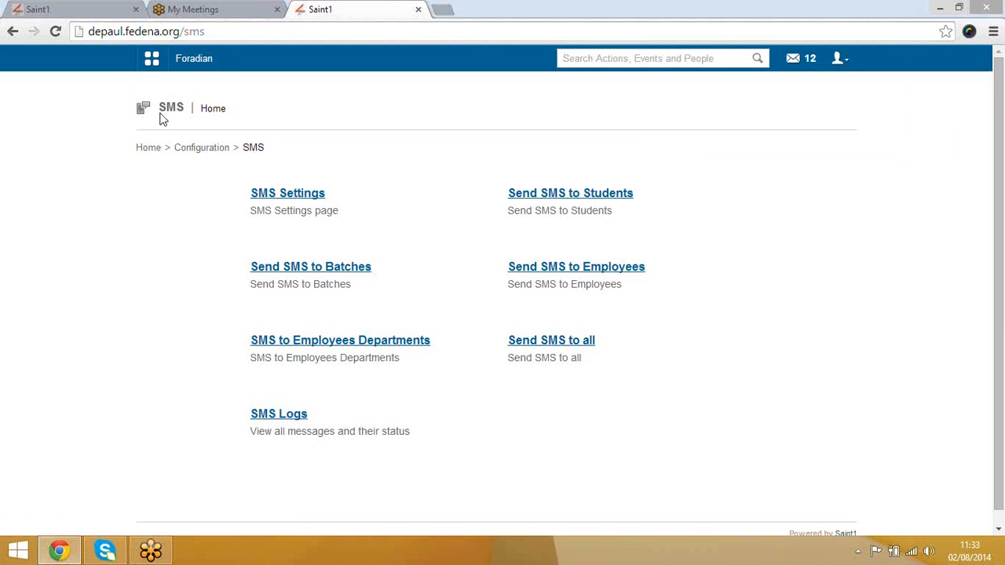
click(196, 153)
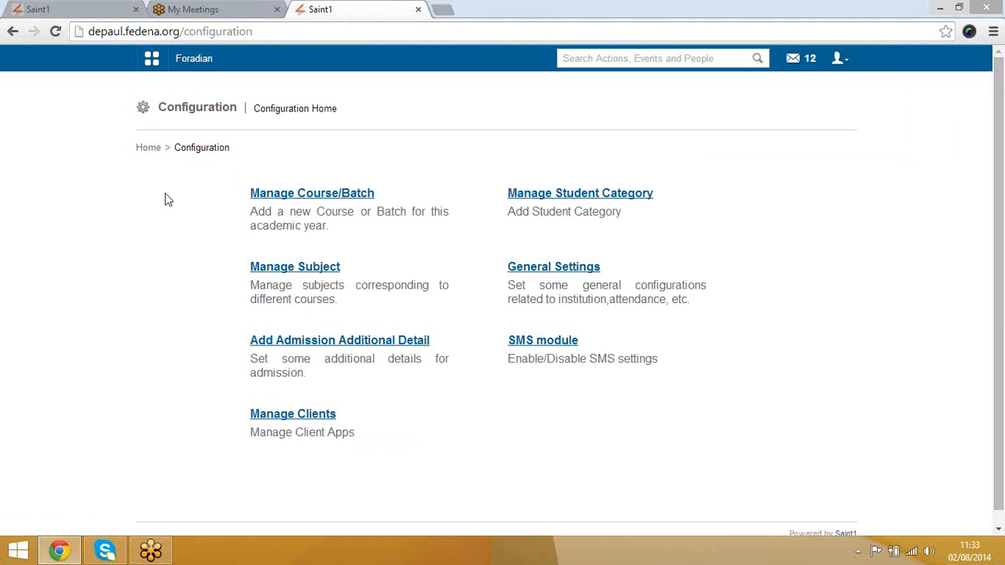
Step: Open a new Student Admission form through Academics > Students > Student Admission
click(151, 70)
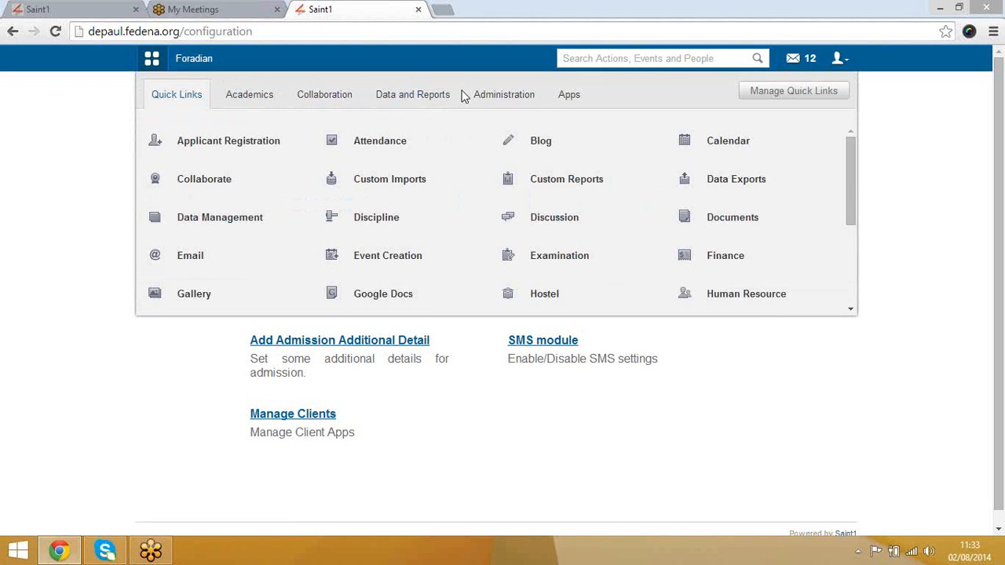
click(502, 98)
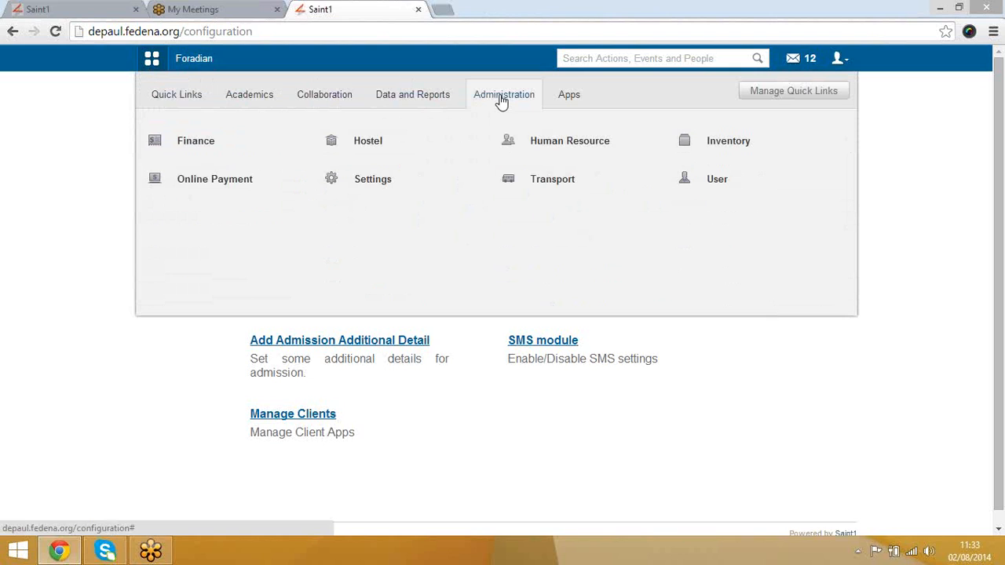
click(252, 101)
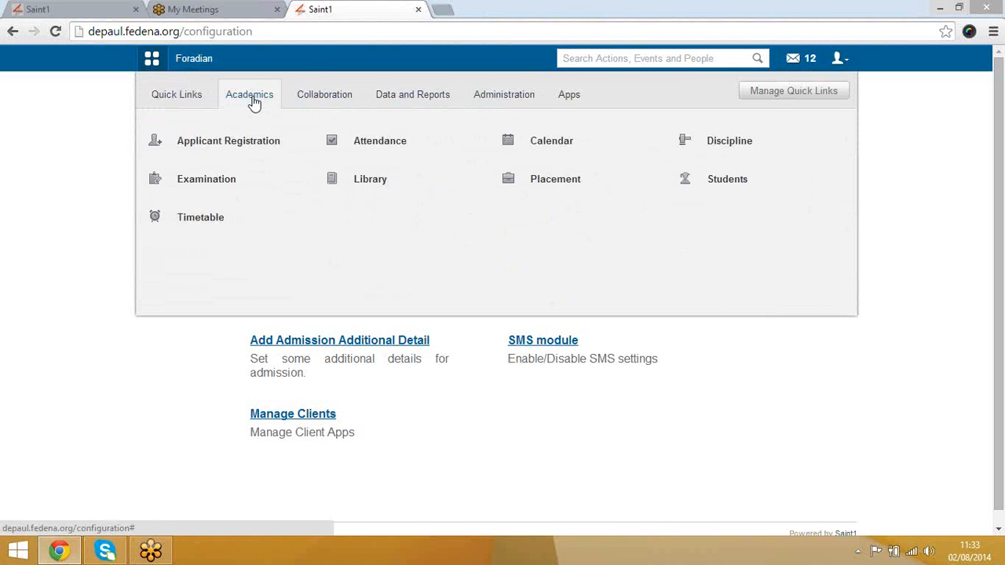
click(731, 184)
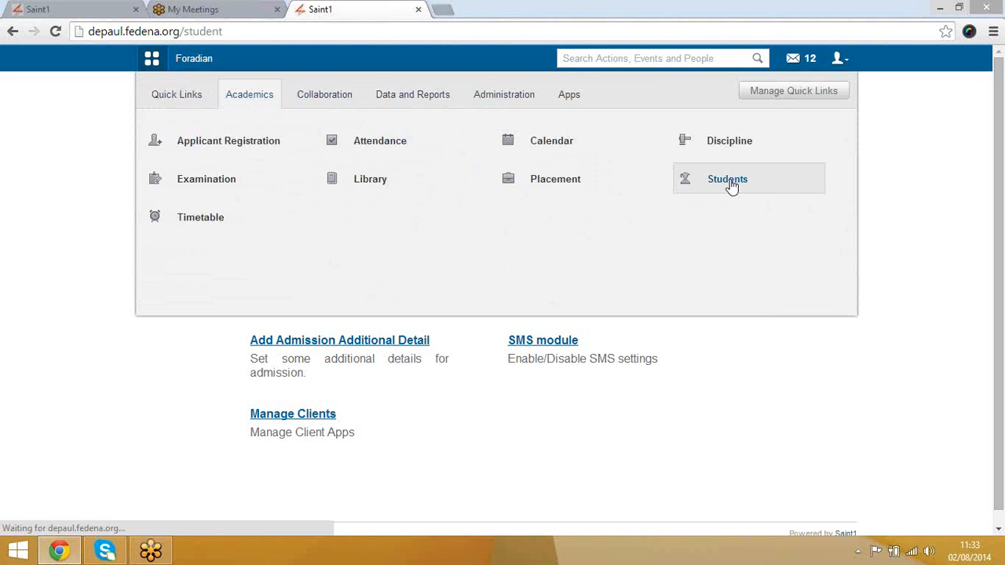
click(153, 61)
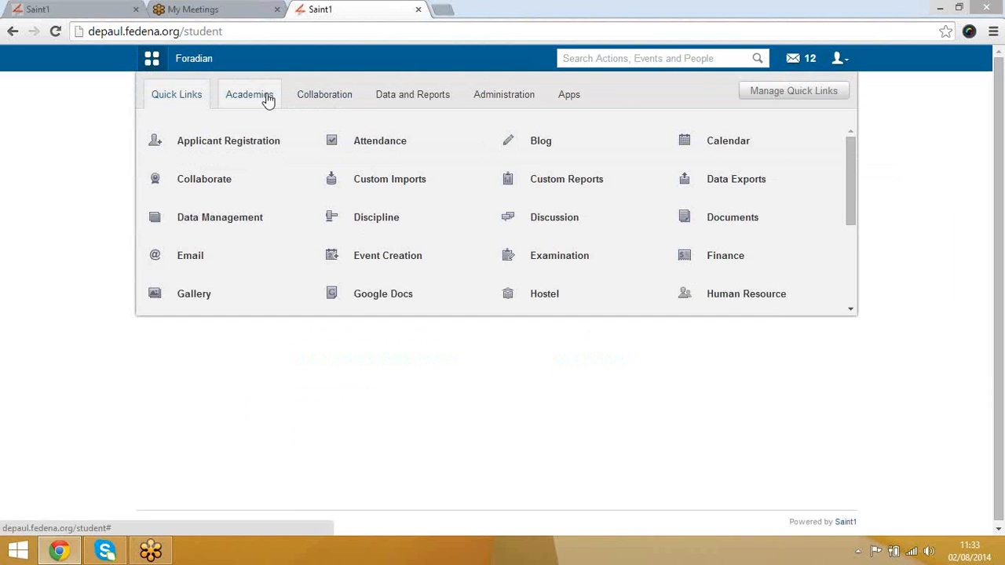
click(267, 97)
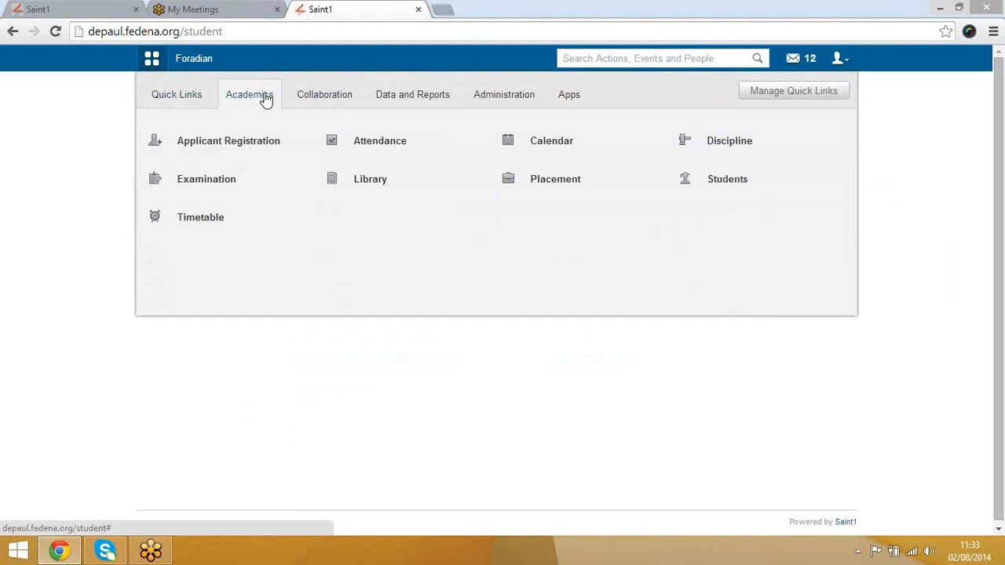
mouse_move(718, 176)
click(644, 182)
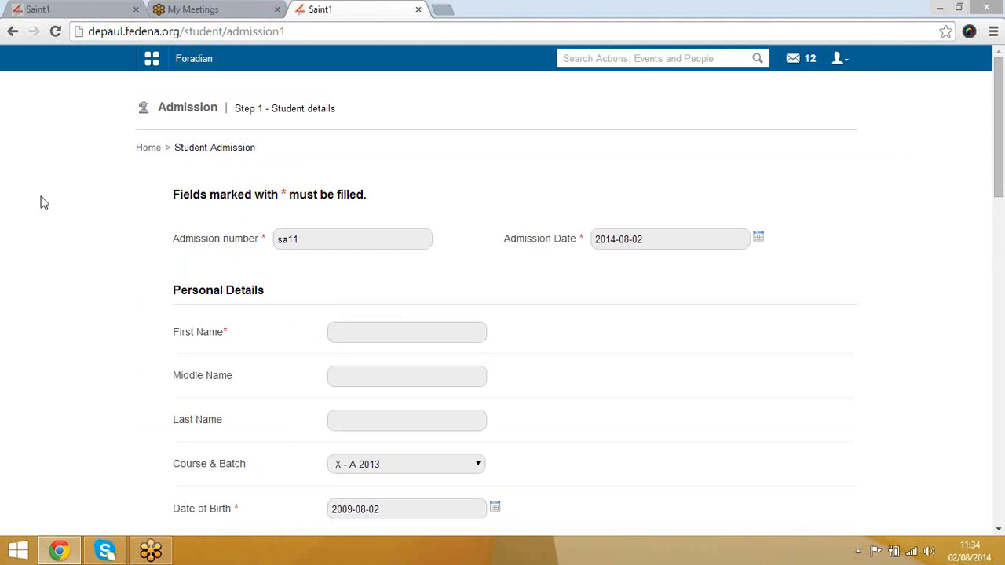
Step: Enter the new student's first name on the admission form
click(366, 337)
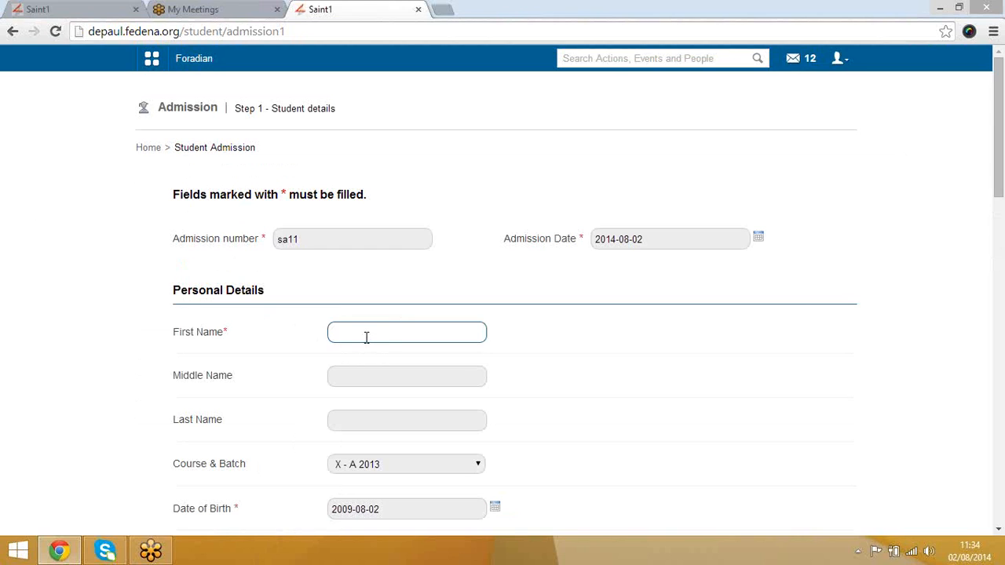
text(Deepak)
key(Tab)
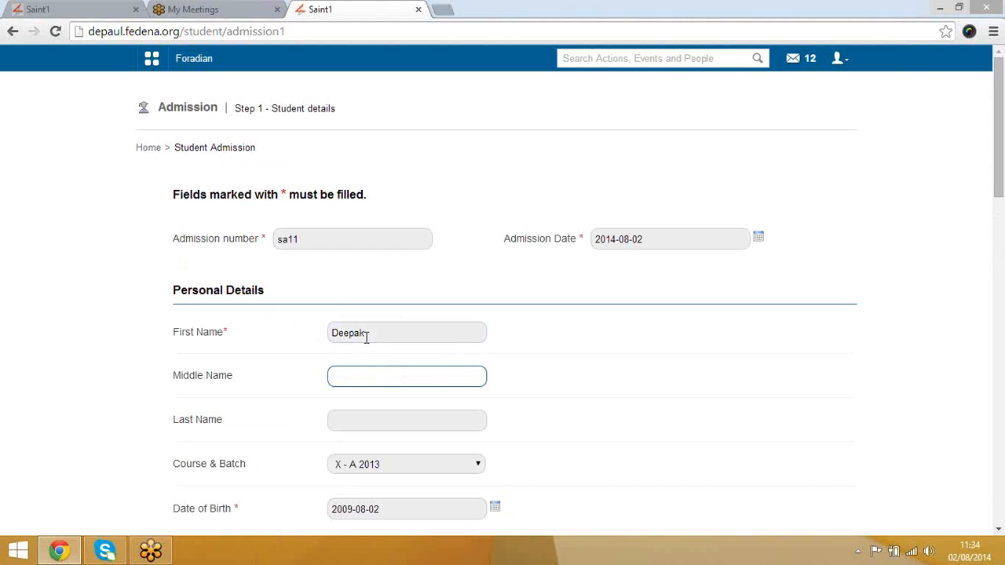
key(Tab)
key(Tab)
key(Tab)
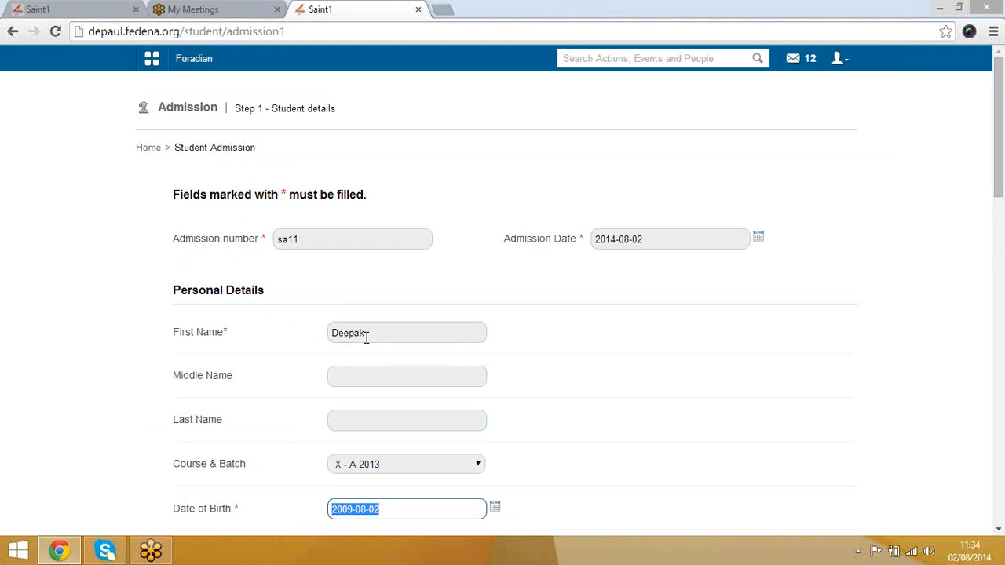
Step: Select Grade-08 - A-2014 as the student's course and batch
scroll(494, 429, down, 3)
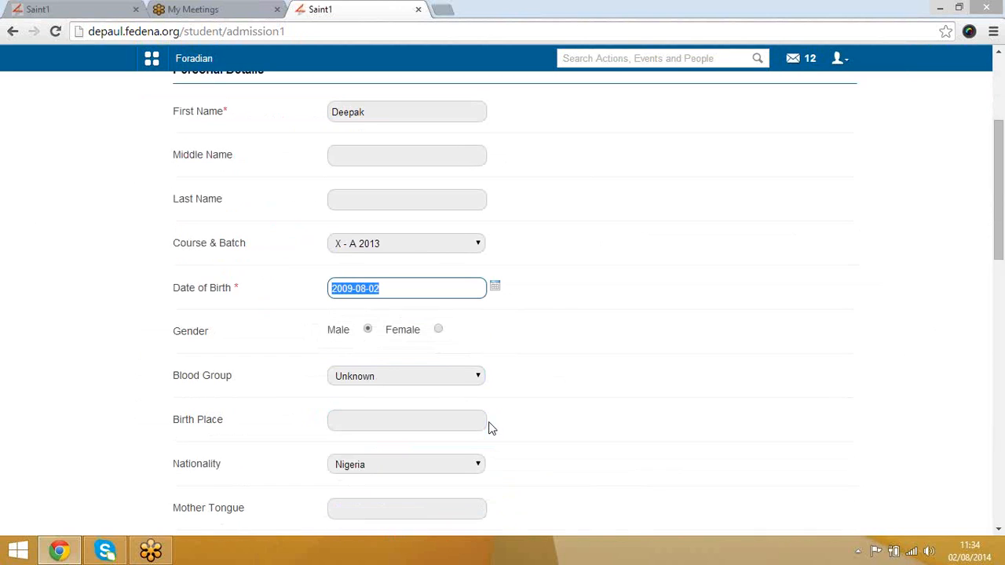
click(417, 249)
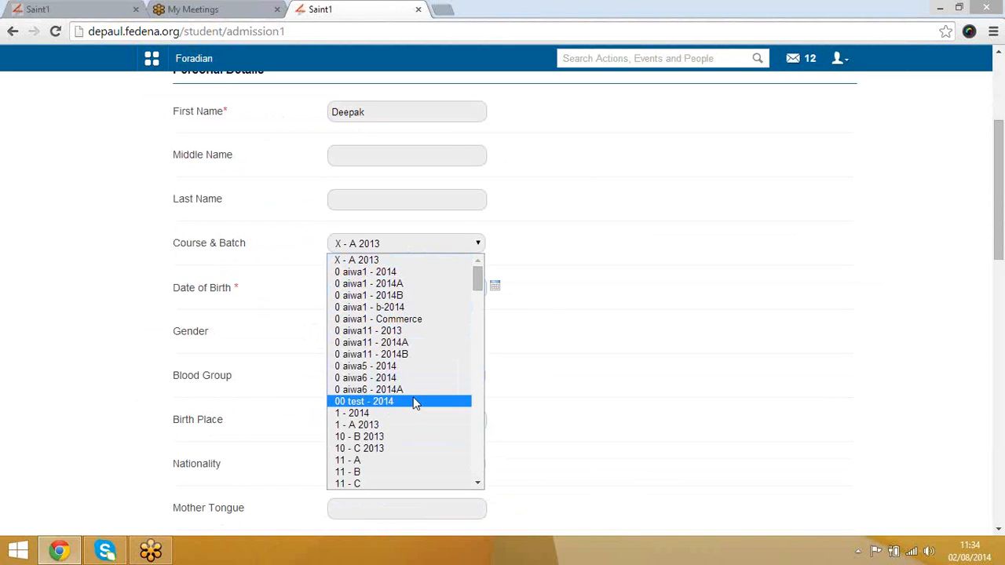
key(g)
key(g)
key(g)
key(g)
key(g)
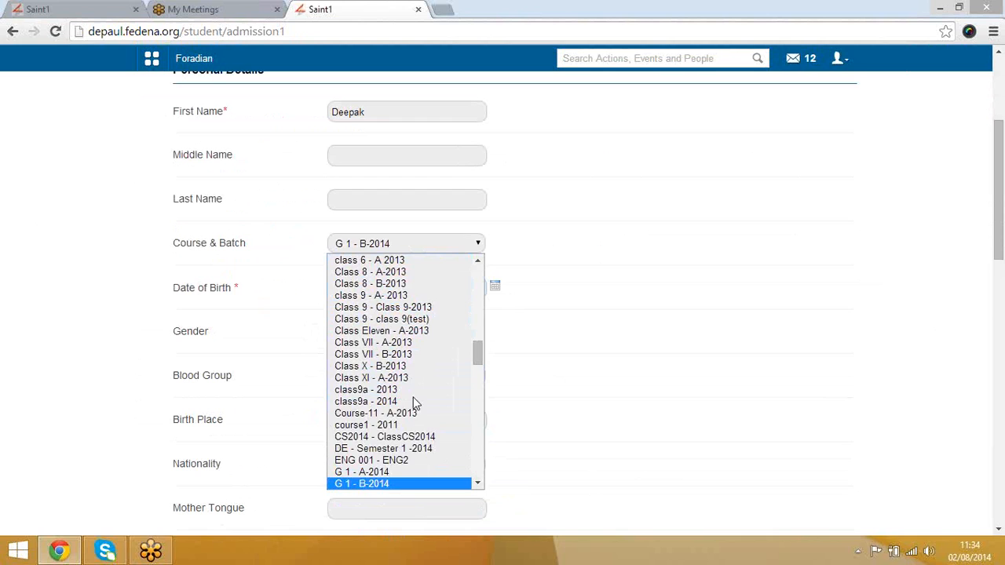
key(g)
key(g)
key(g)
key(g)
key(g)
key(g)
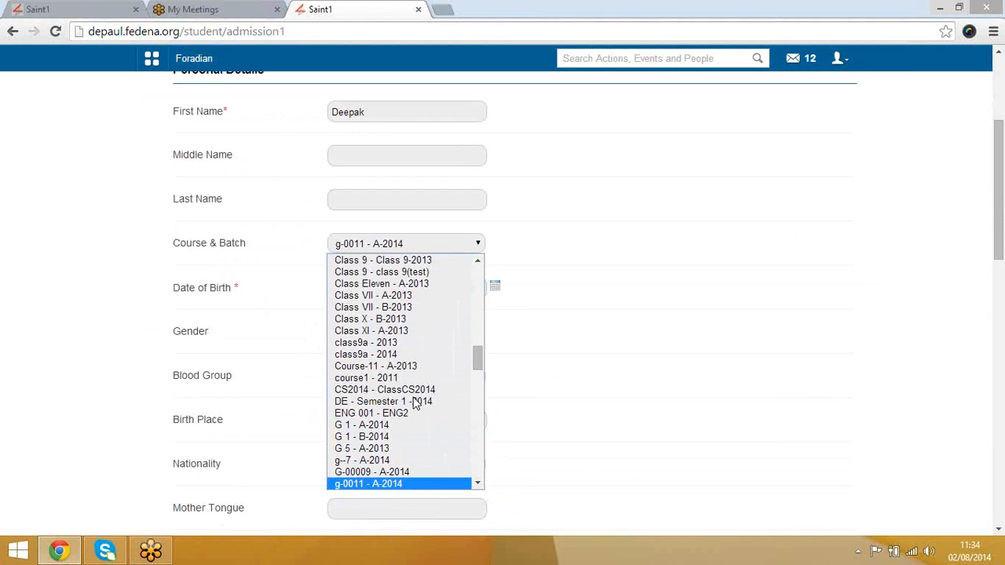
key(g)
key(g)
key(g)
key(g)
key(g)
key(g)
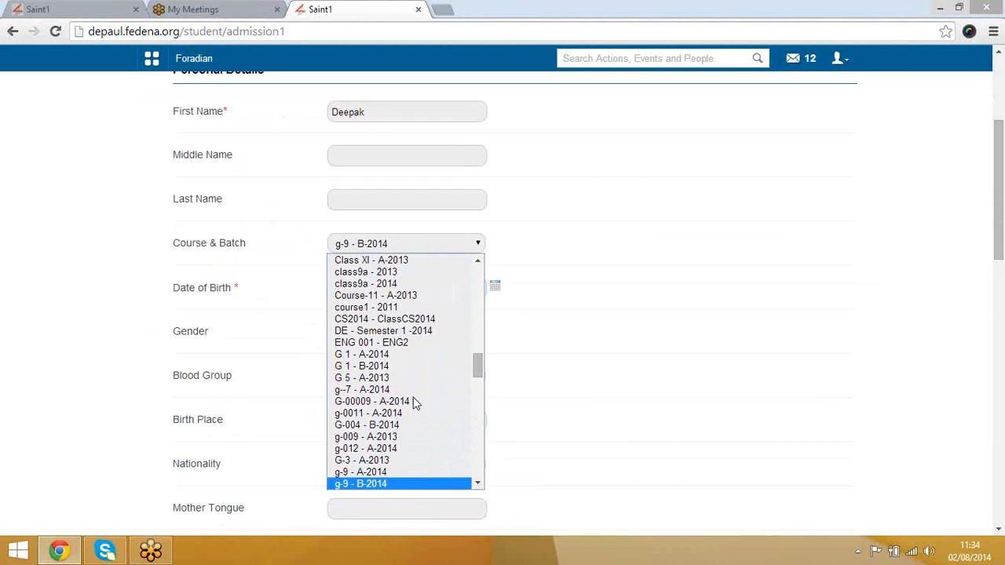
key(g)
key(g)
key(g)
key(g)
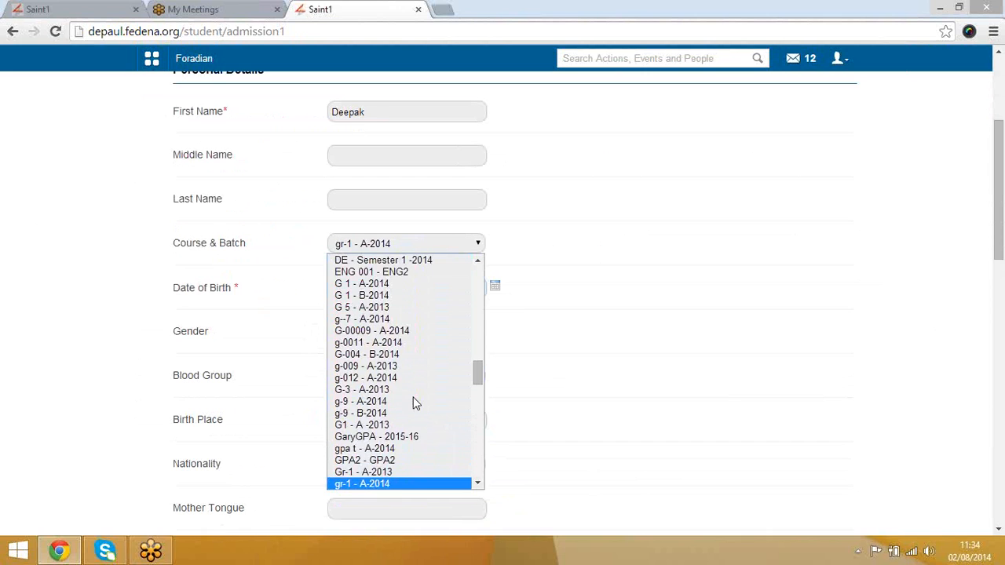
key(g)
key(g)
key(g)
key(g)
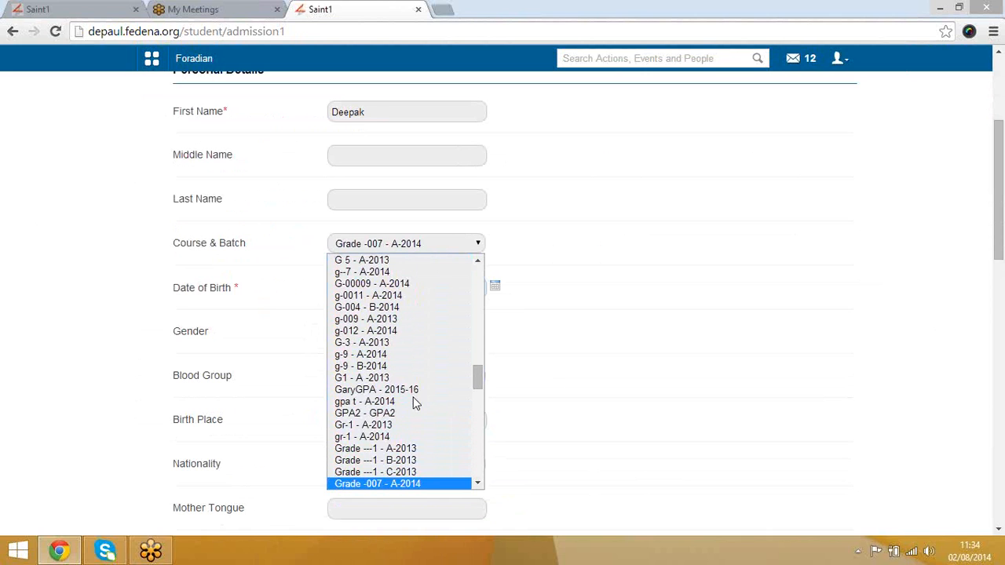
key(g)
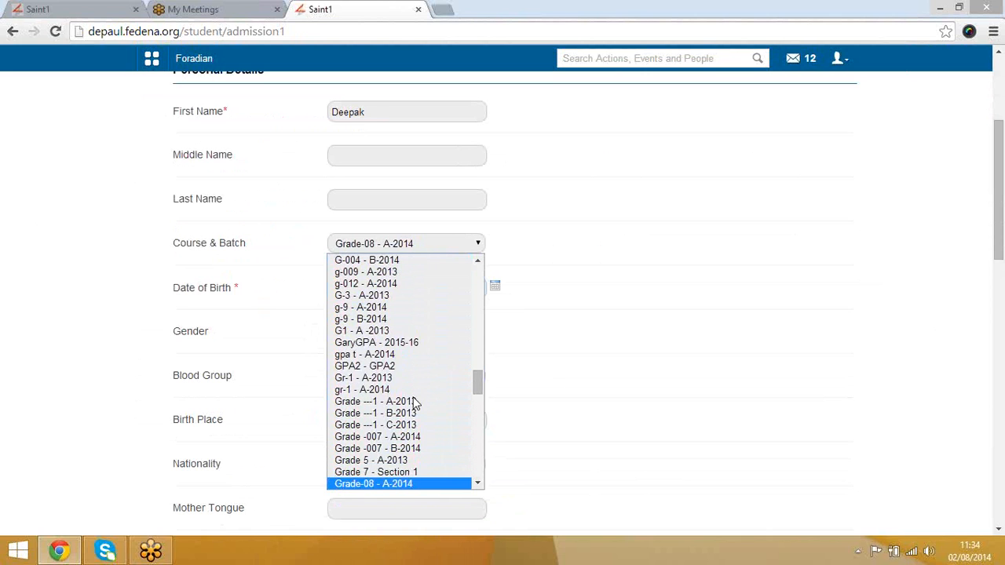
key(Return)
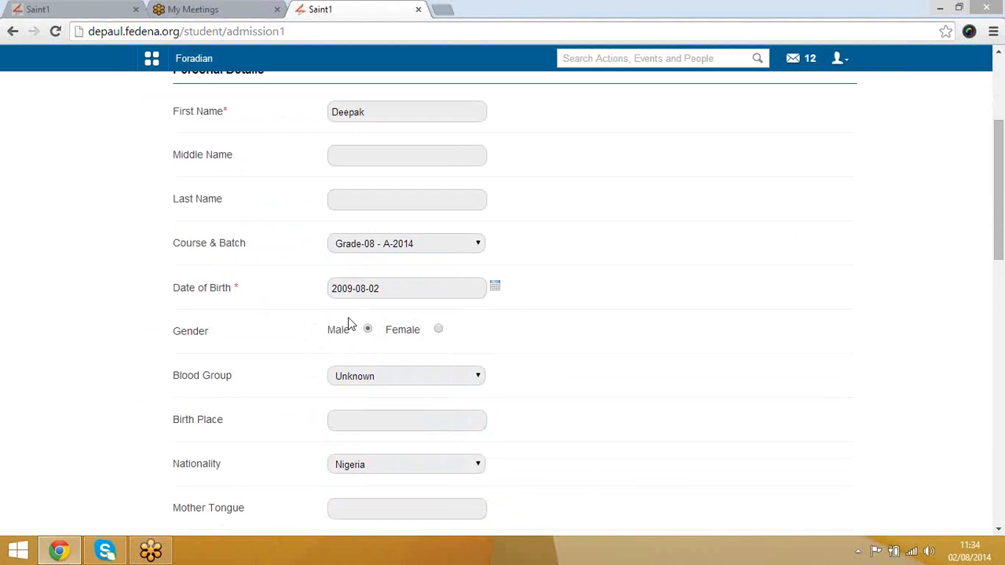
scroll(296, 313, down, 3)
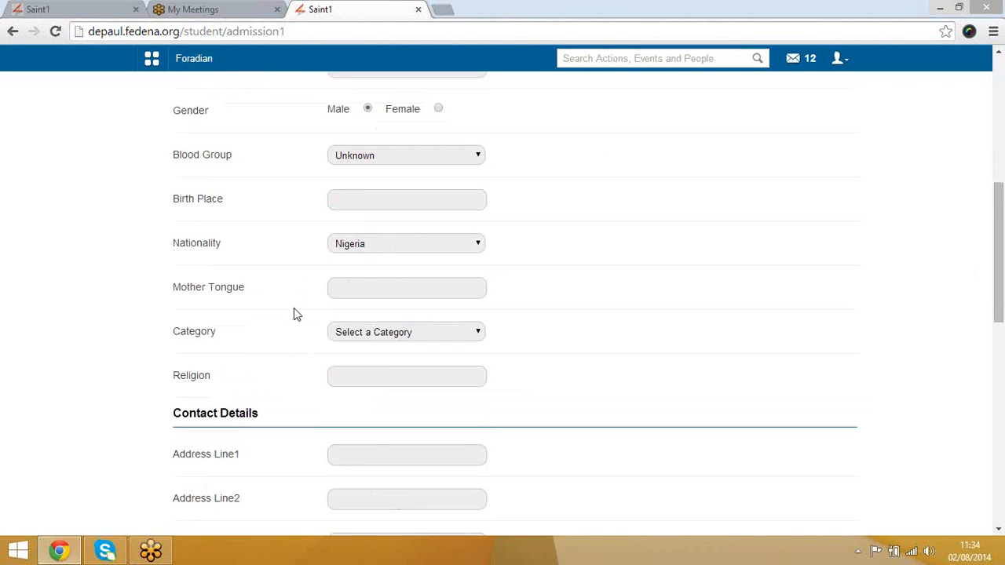
scroll(290, 314, down, 9)
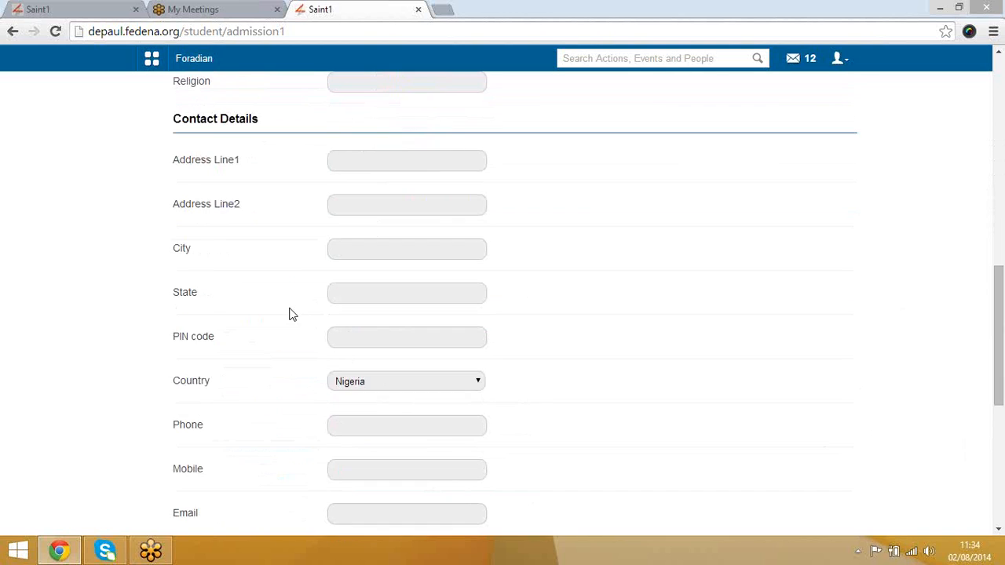
scroll(291, 314, up, 12)
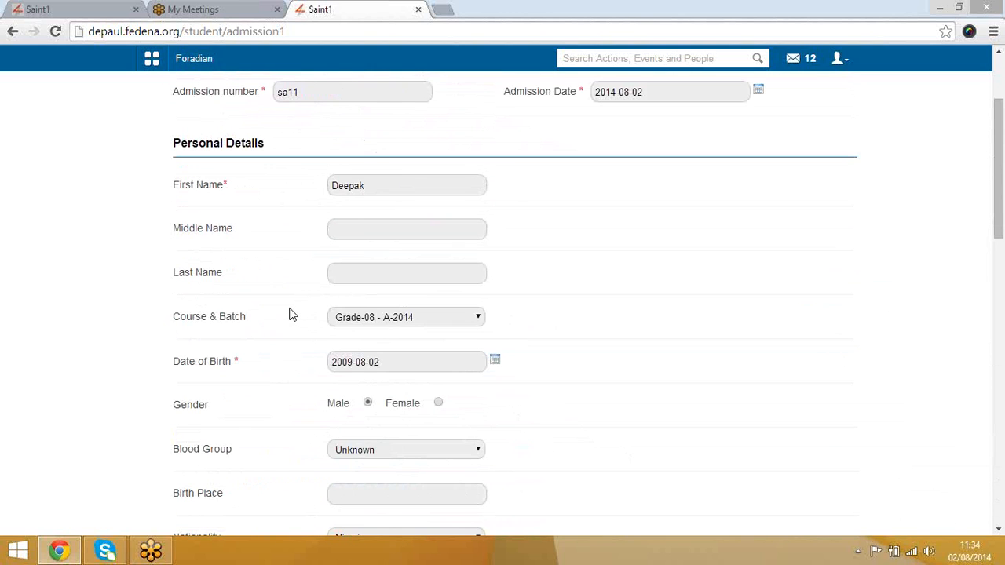
scroll(291, 314, up, 2)
scroll(292, 314, down, 1)
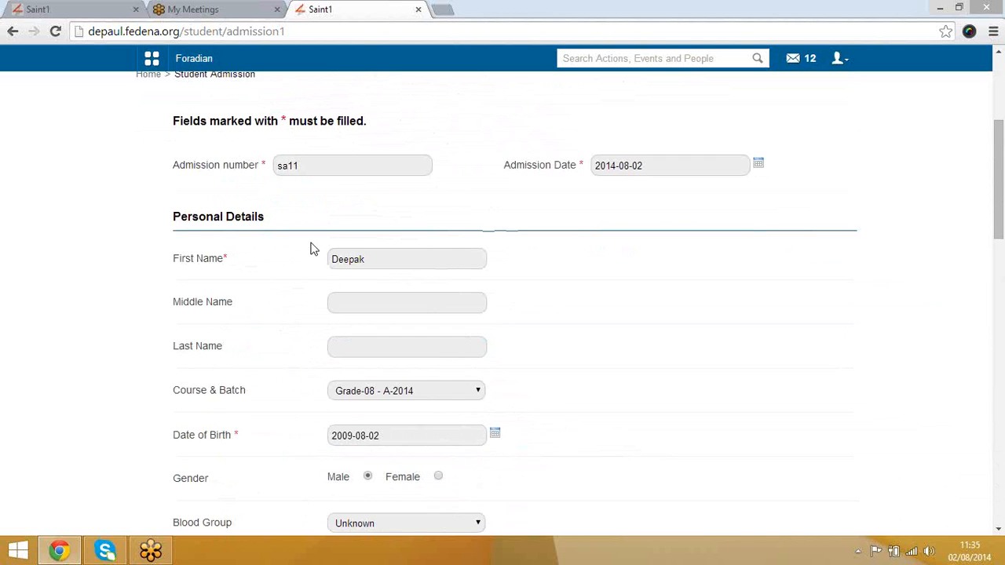
scroll(310, 246, down, 10)
Step: Save student details, then search by first name and link the matching existing student as sibling
click(393, 424)
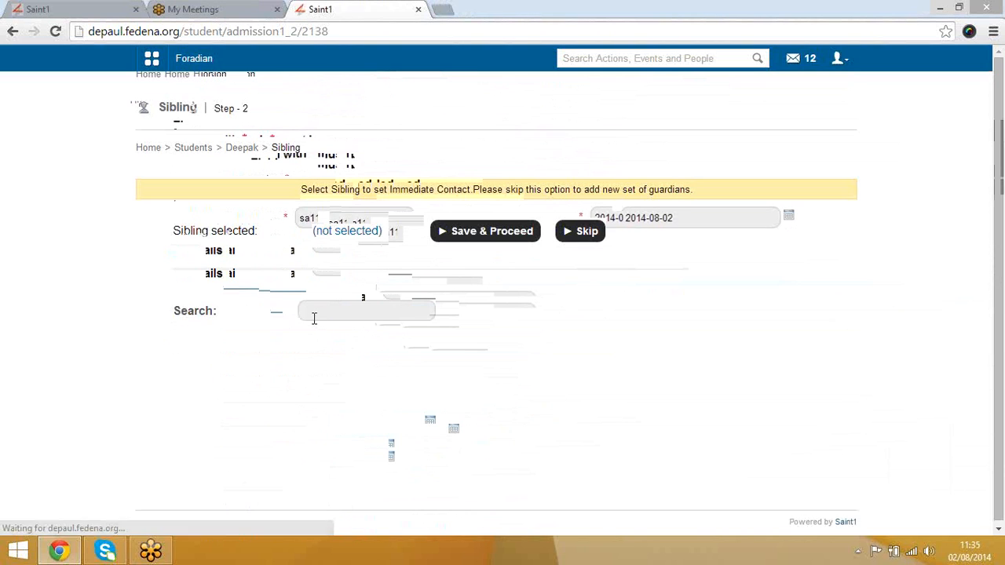
click(339, 317)
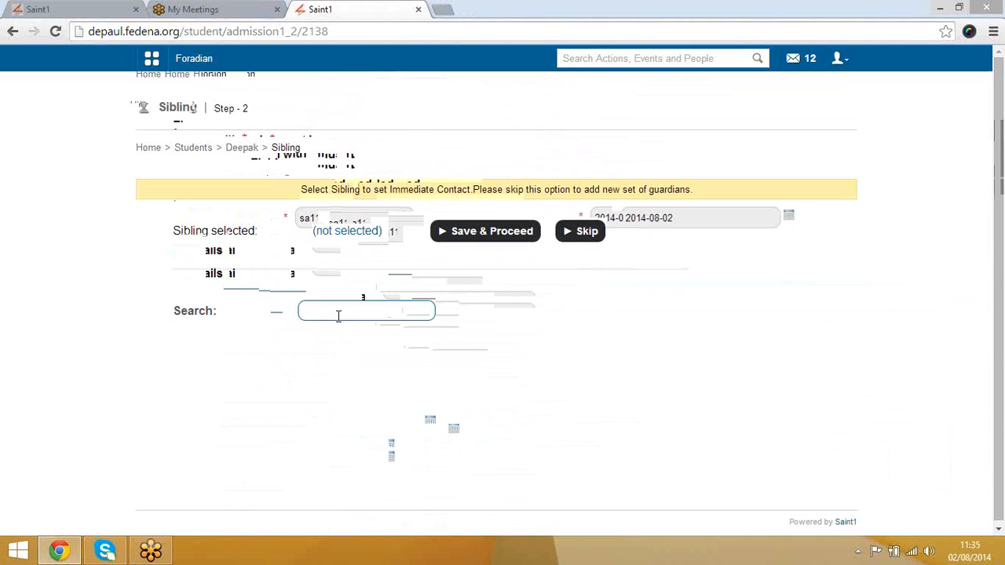
text(Ab)
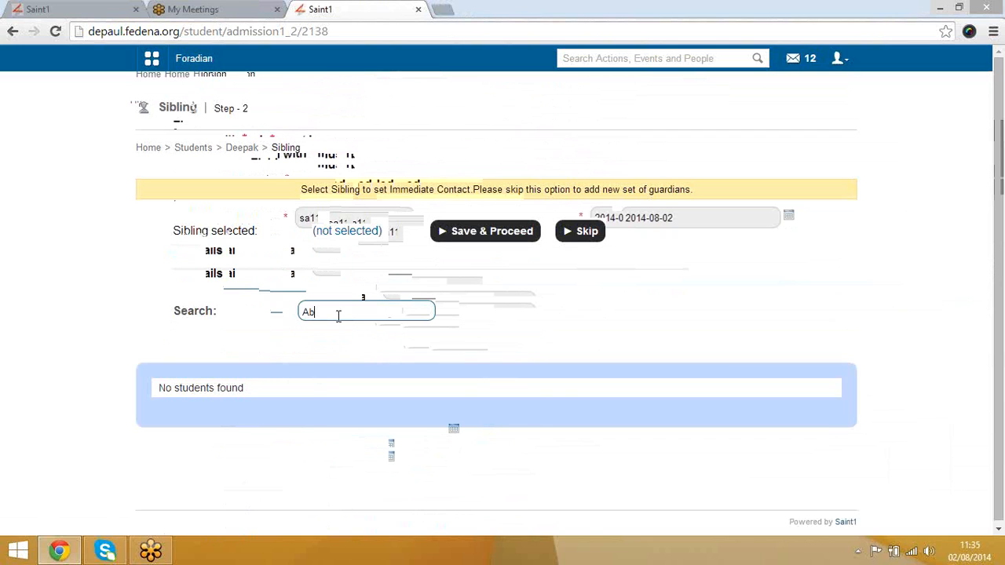
text(hishek)
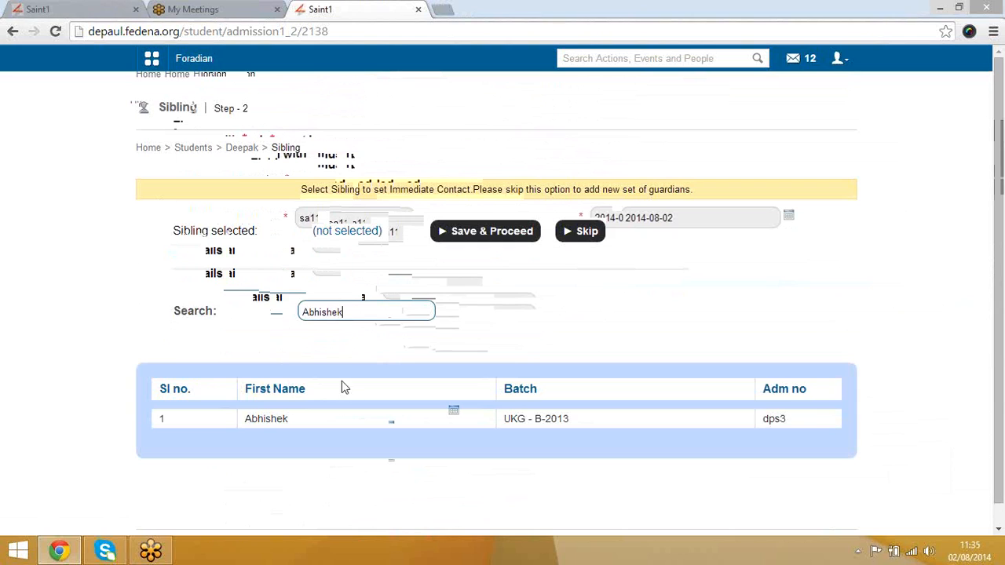
click(268, 428)
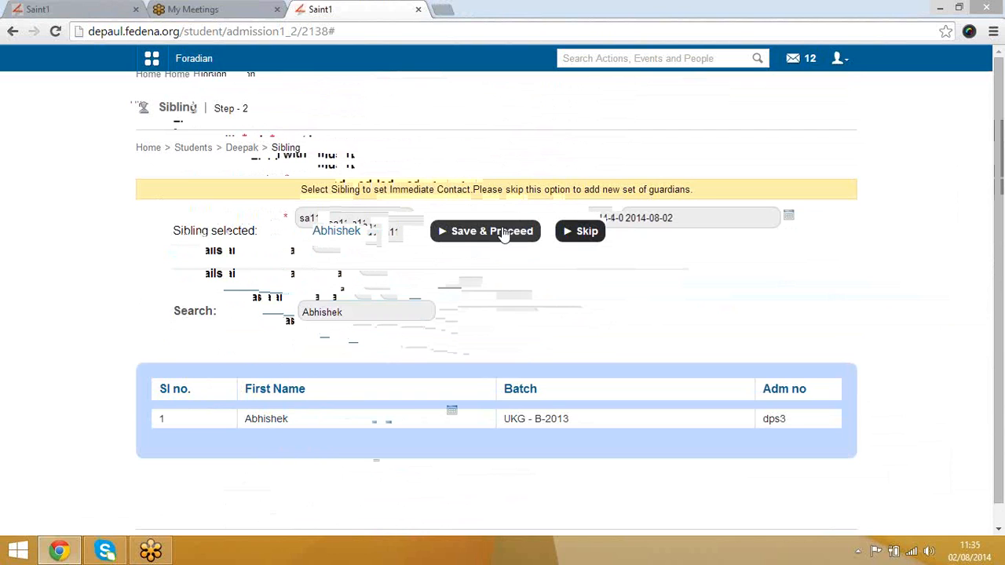
click(506, 232)
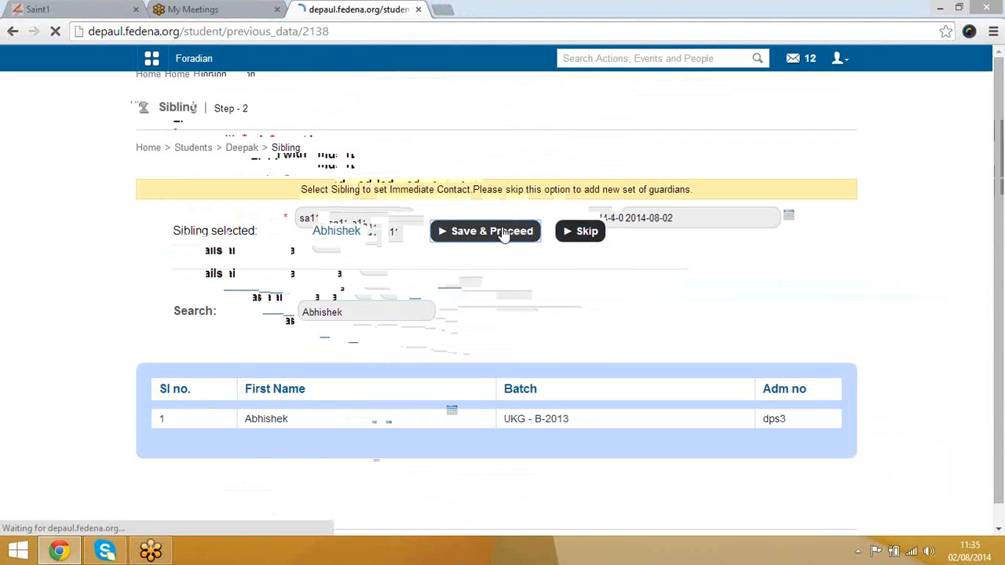
Step: Skip the previous educational details, leaving them empty, to reach Step 4 Additional Details
click(389, 225)
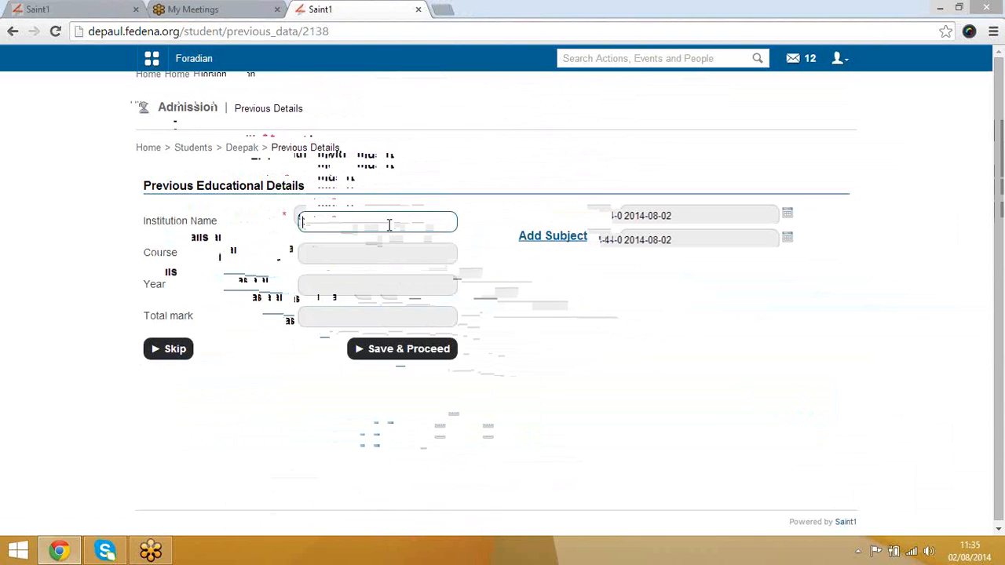
key(Tab)
click(380, 292)
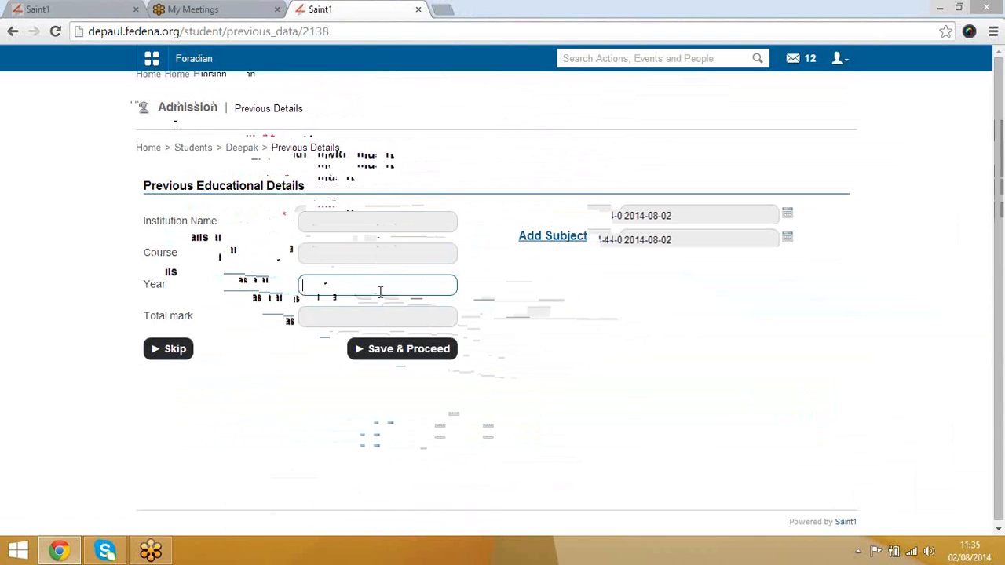
click(181, 350)
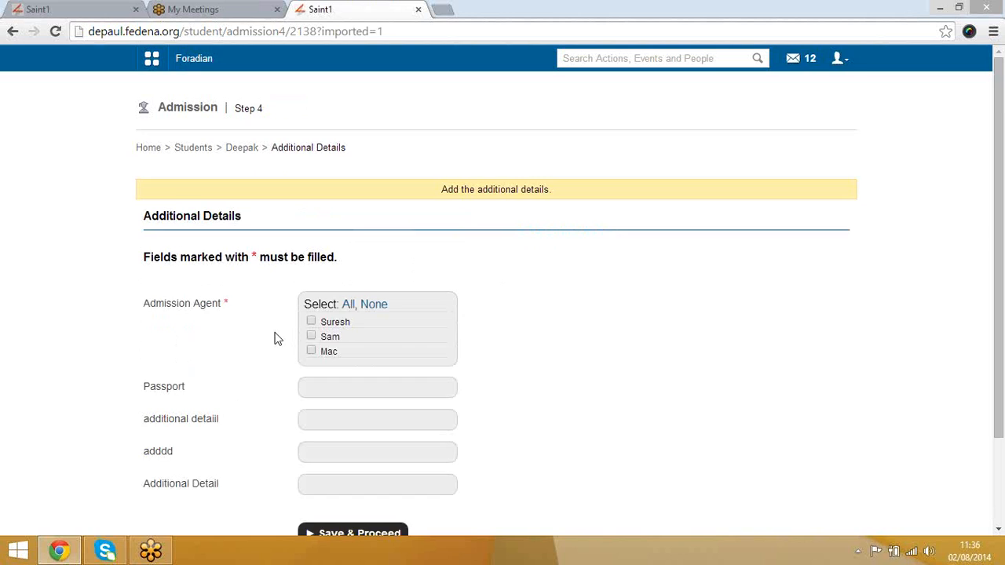
Step: Tick the first admission agent and save, completing the Grade-08 A-2014 admission
scroll(276, 339, down, 2)
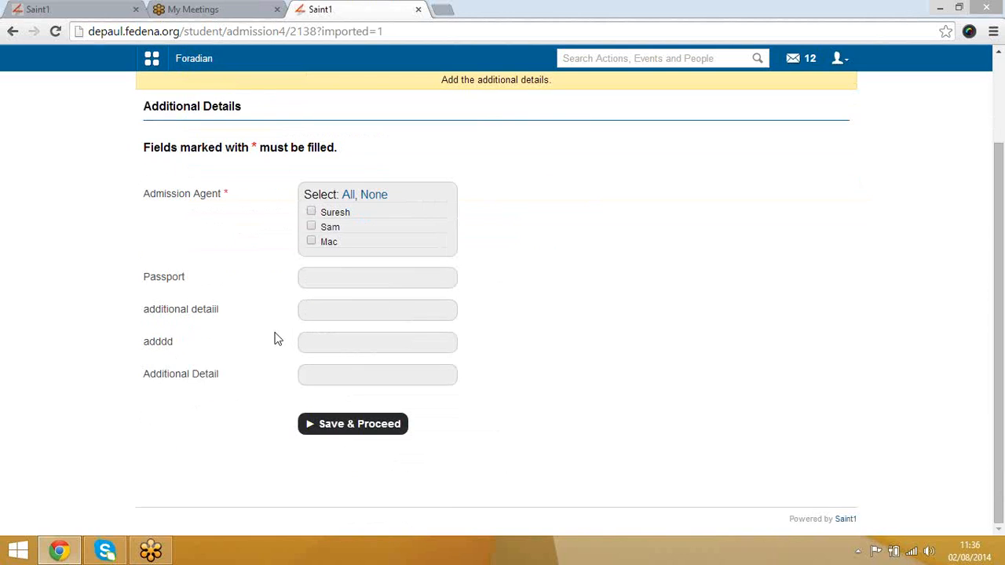
click(310, 214)
click(325, 275)
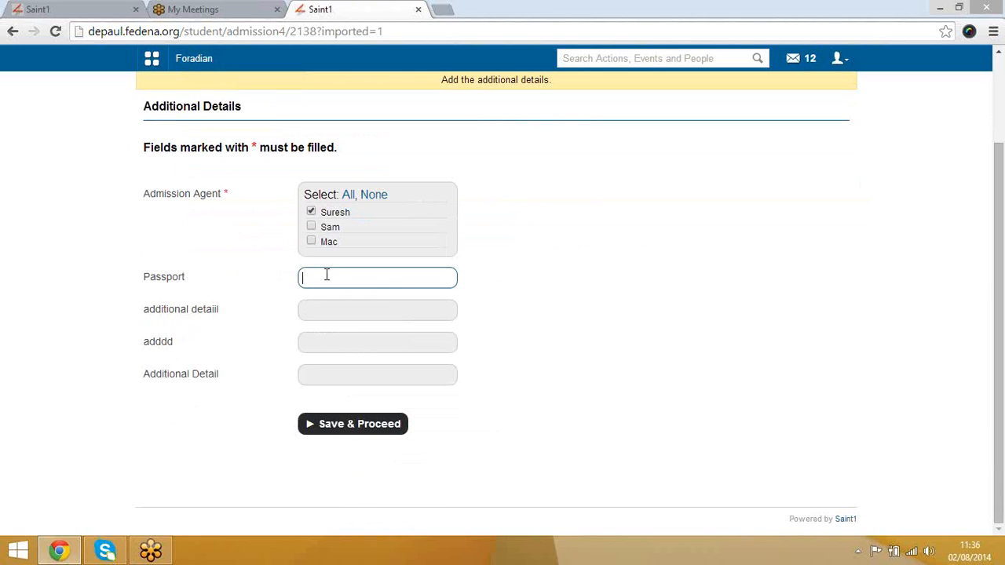
click(350, 425)
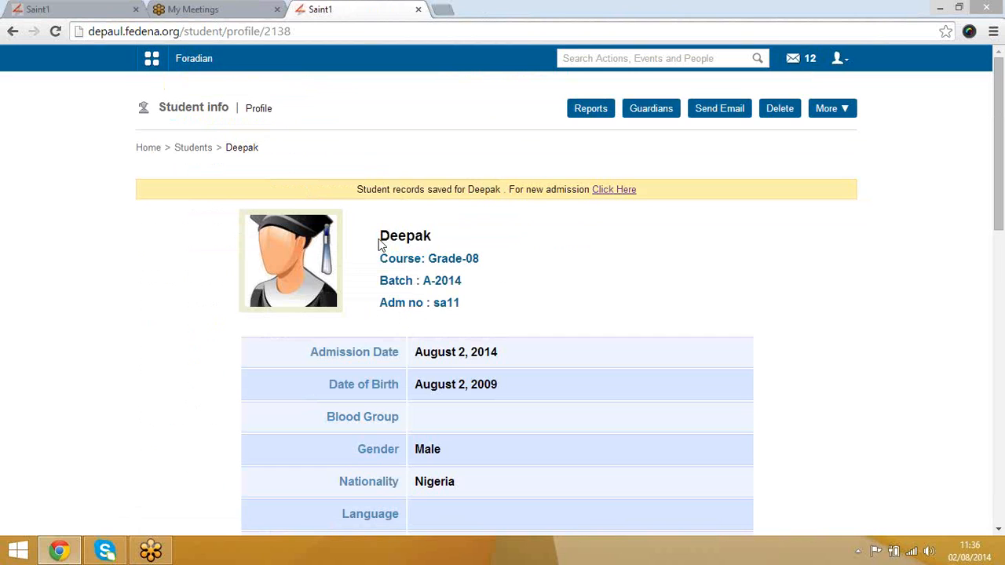
Step: Open Student Details from Academics > Students in the module menu
drag(397, 235, 434, 238)
click(435, 238)
click(154, 61)
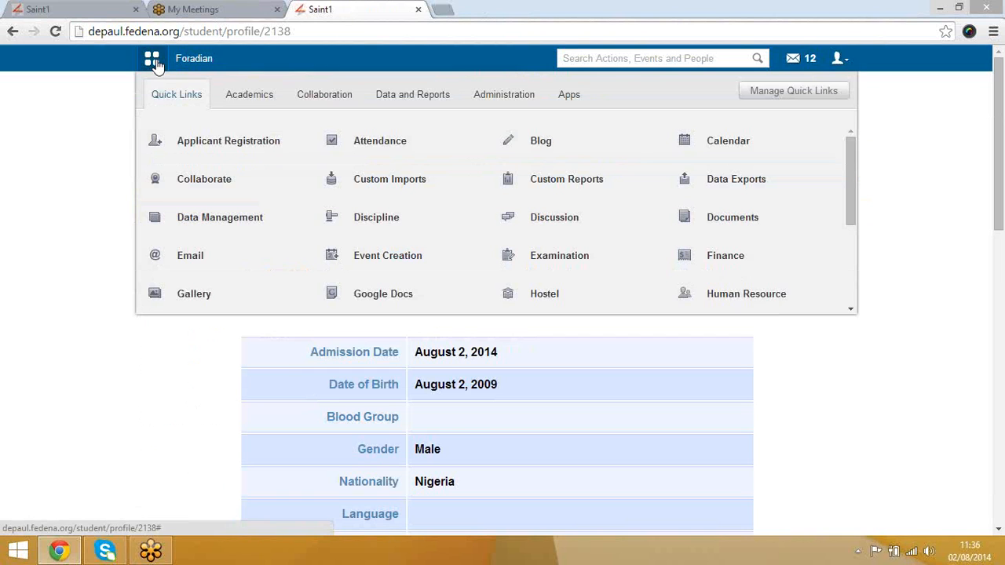
click(257, 94)
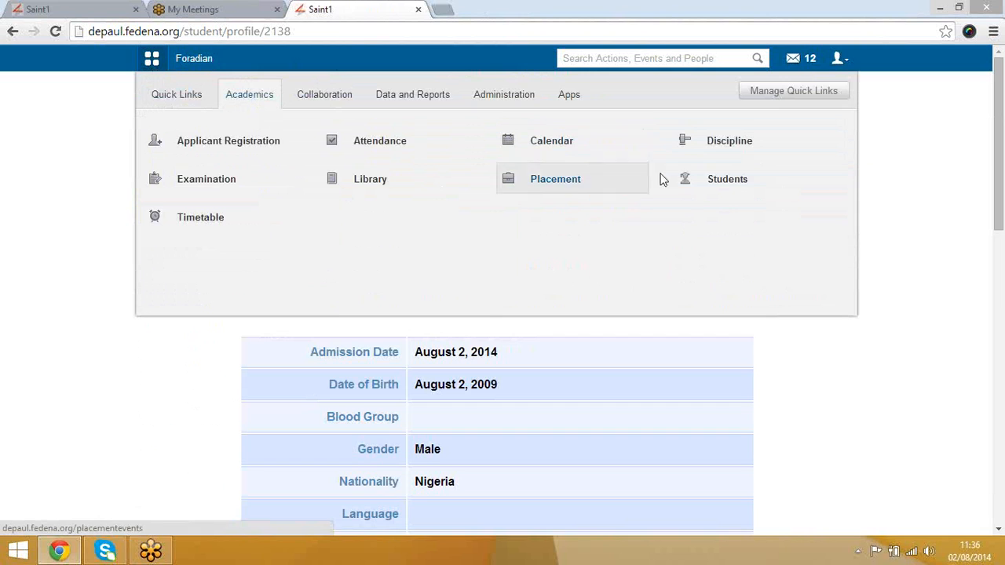
mouse_move(721, 186)
click(621, 197)
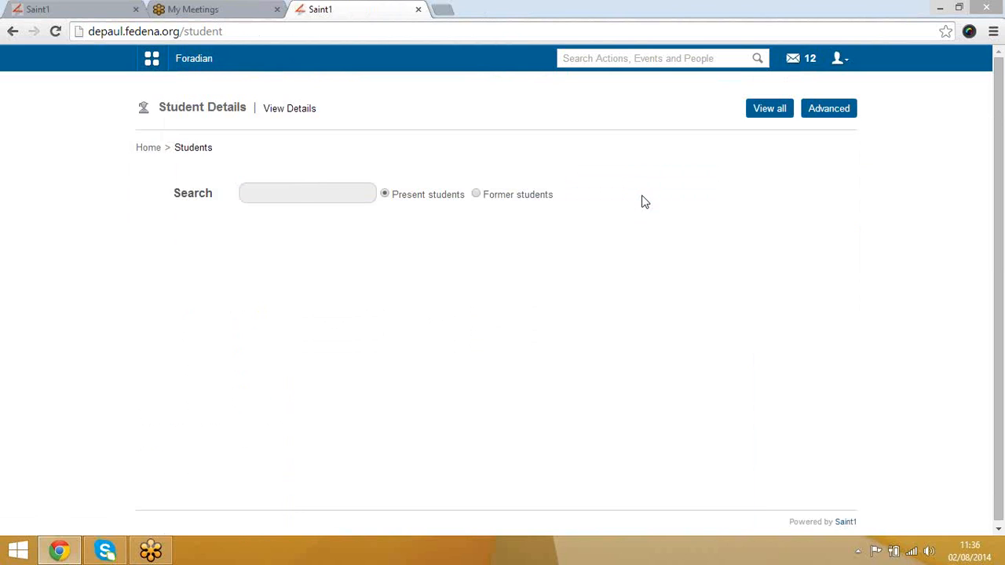
click(291, 194)
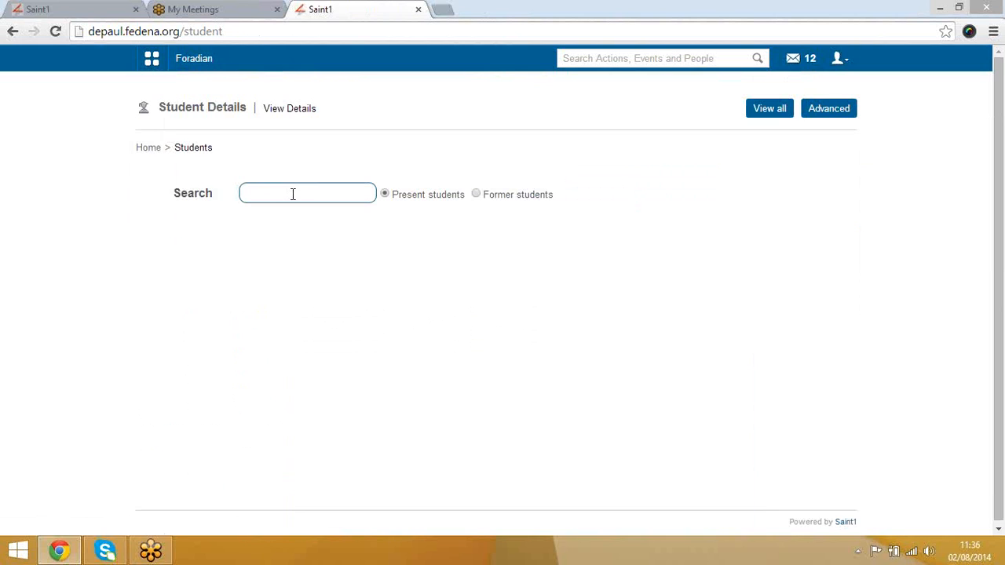
text(Abhishek)
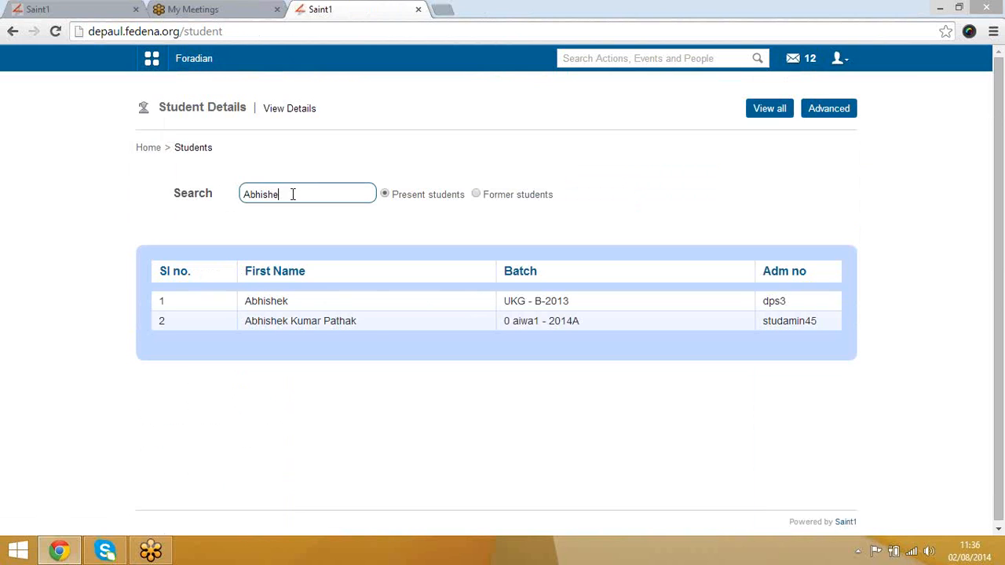
click(282, 324)
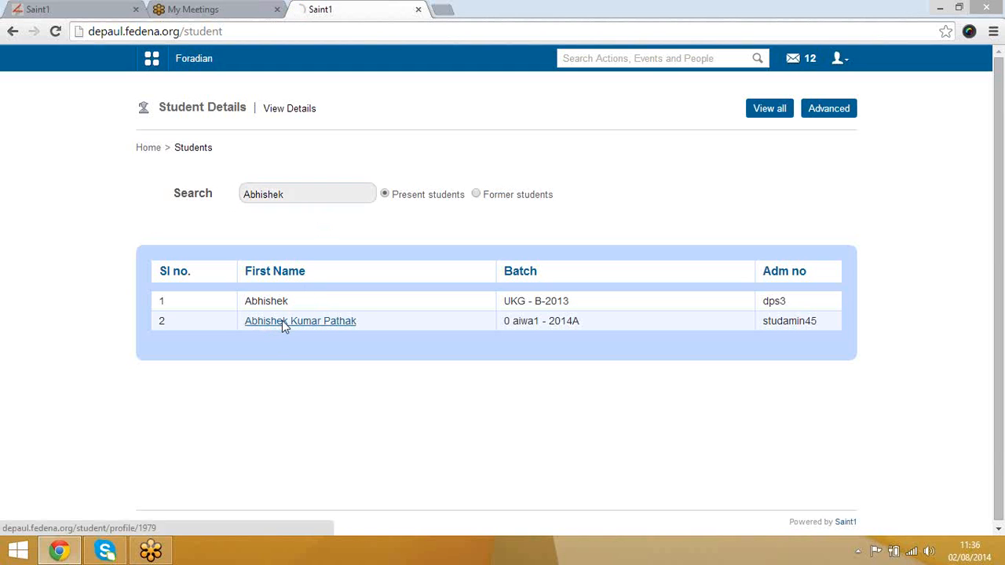
scroll(545, 380, down, 5)
scroll(545, 379, up, 5)
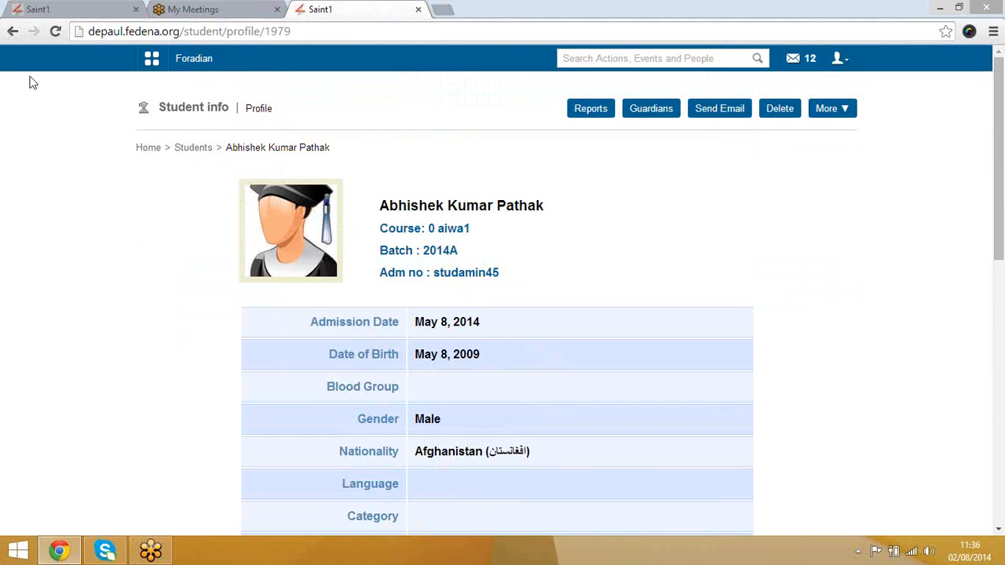
click(11, 33)
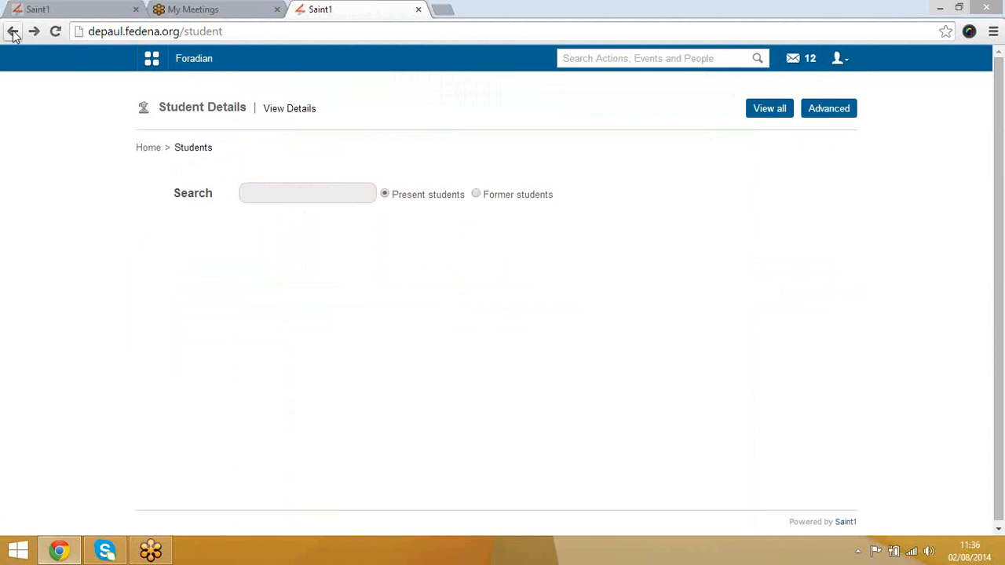
click(829, 118)
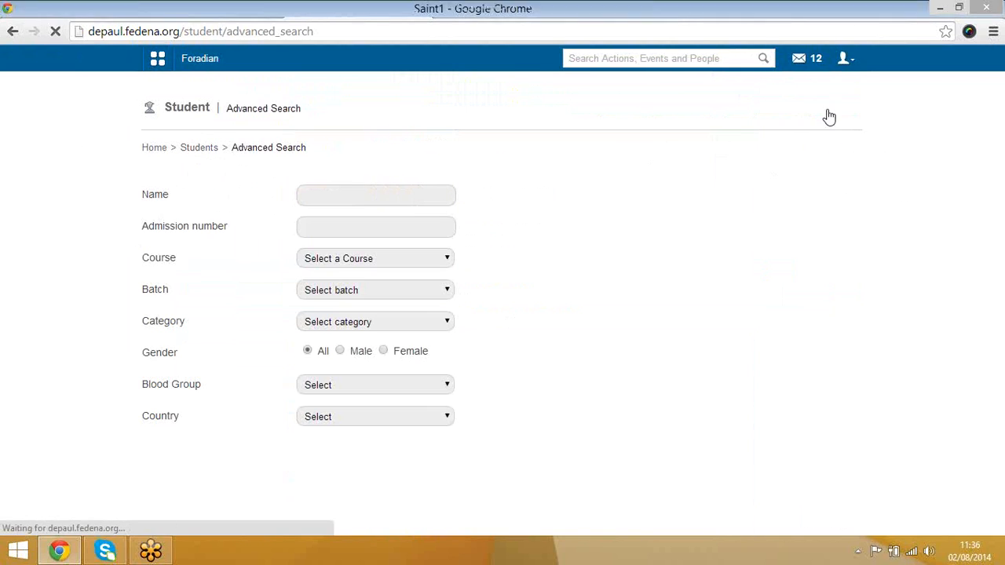
click(351, 195)
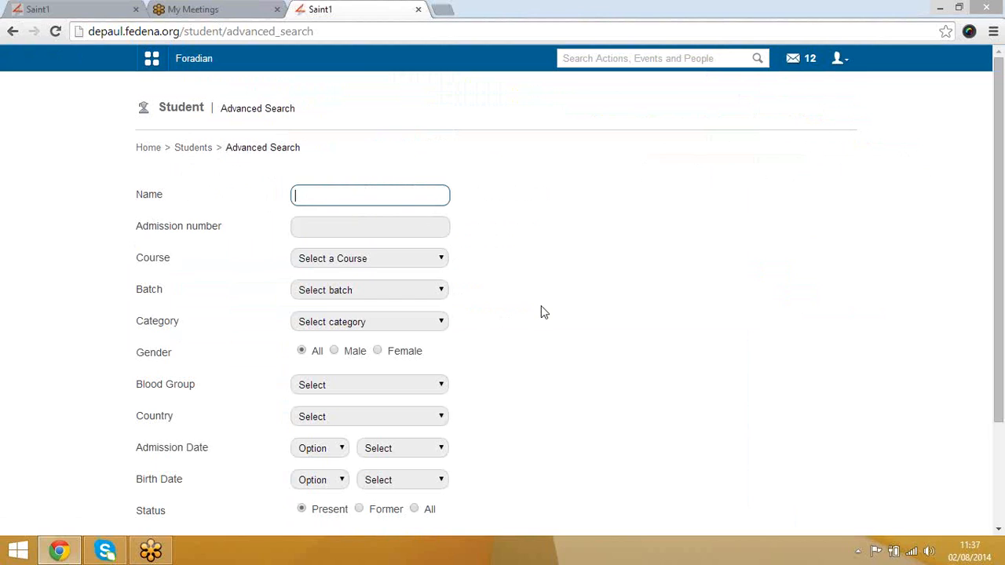
scroll(487, 372, down, 2)
scroll(488, 373, up, 2)
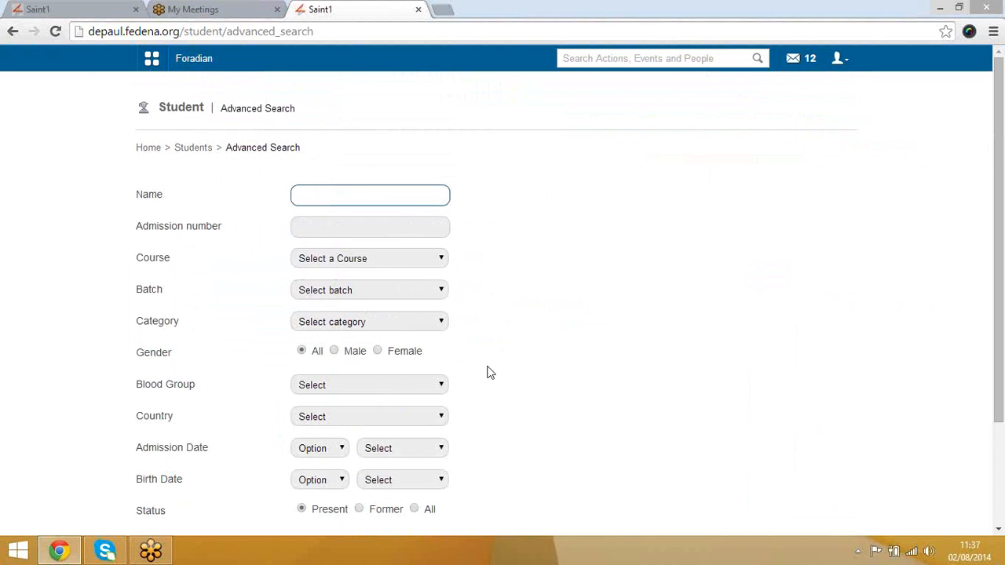
click(348, 386)
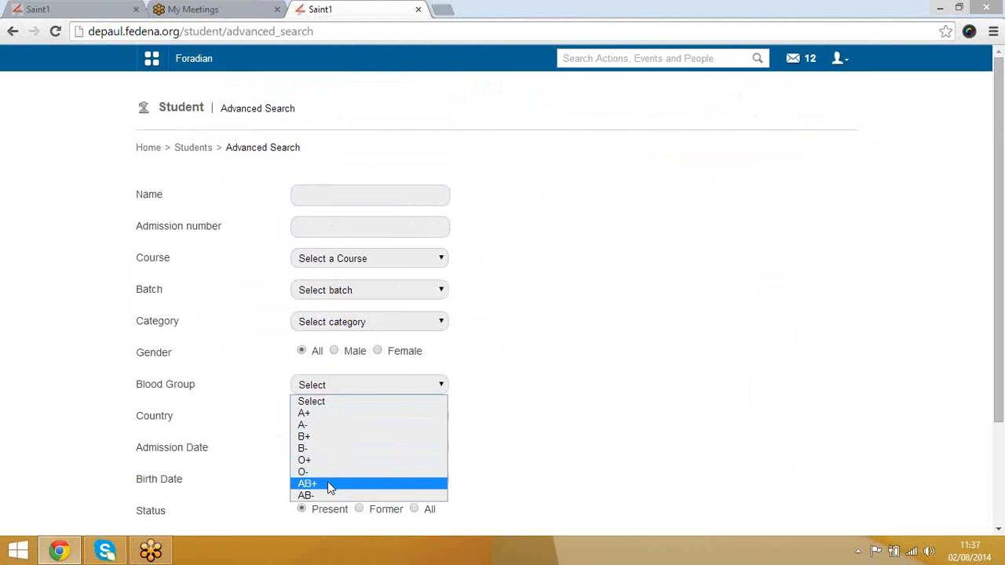
click(316, 435)
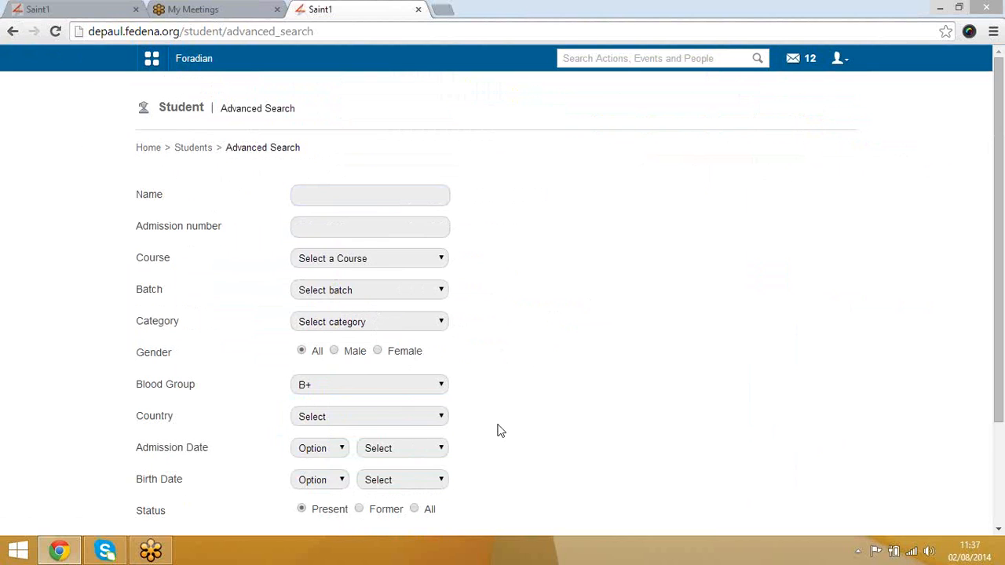
scroll(442, 436, down, 2)
click(330, 425)
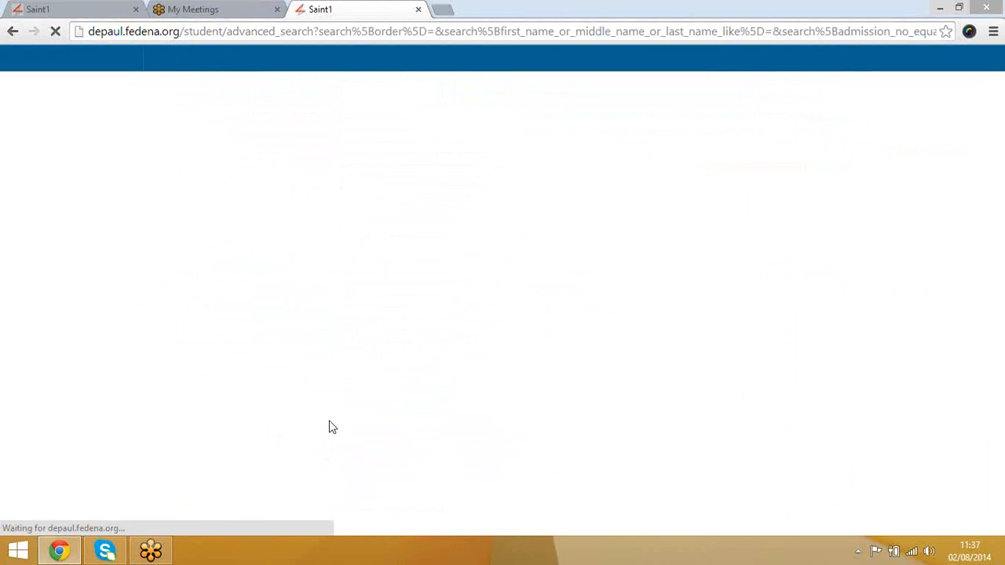
scroll(439, 418, down, 3)
scroll(433, 420, up, 3)
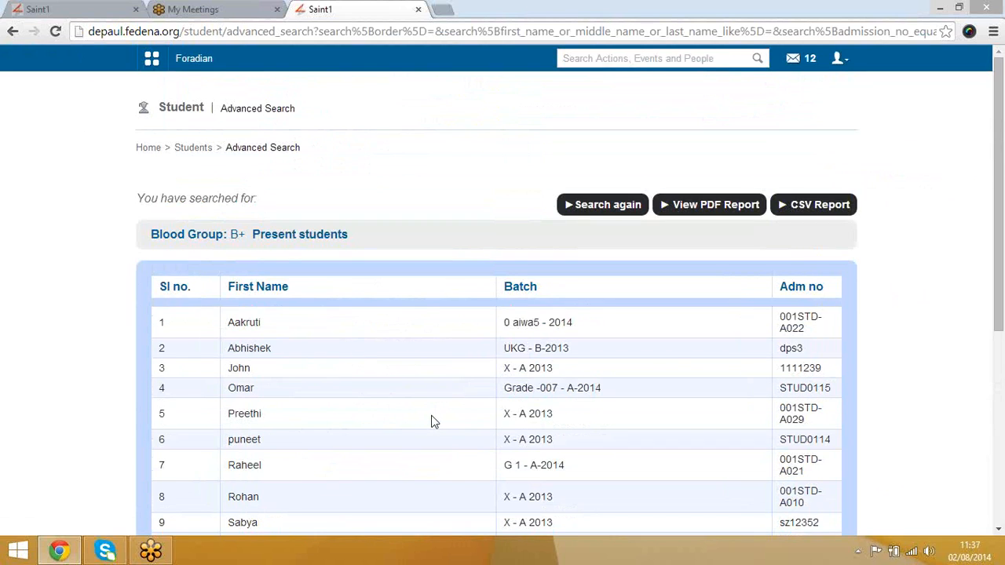
scroll(433, 422, down, 5)
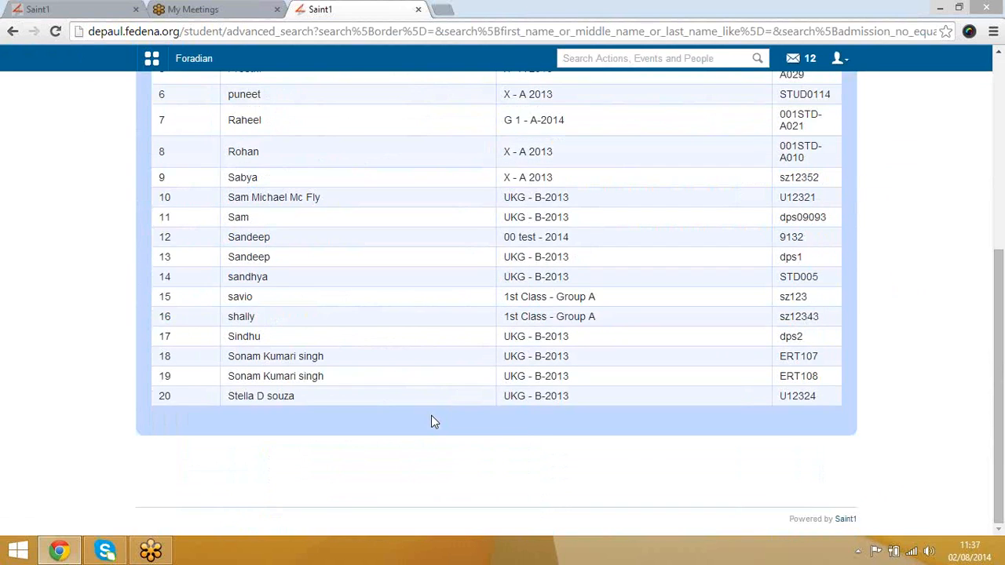
scroll(432, 422, up, 5)
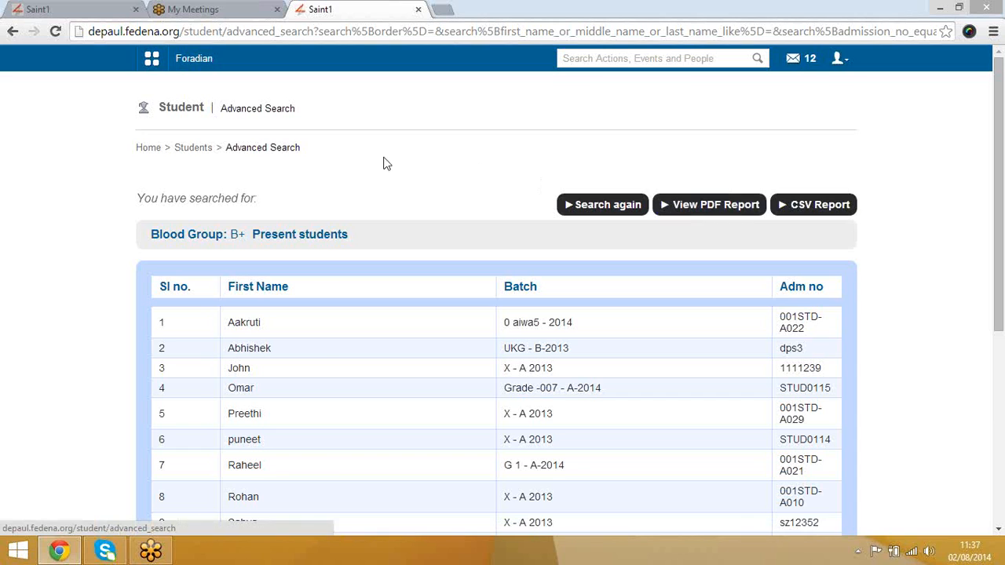
click(196, 154)
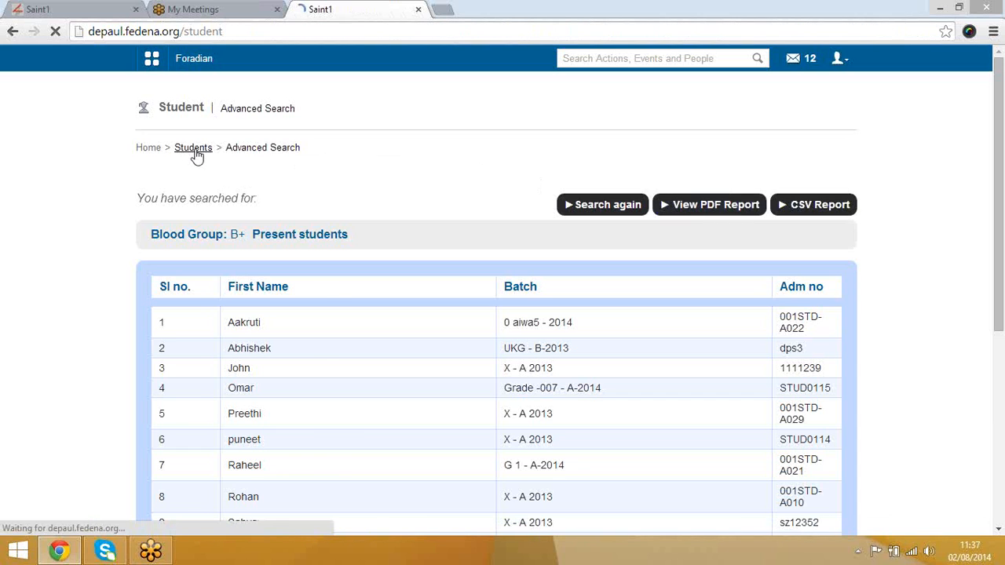
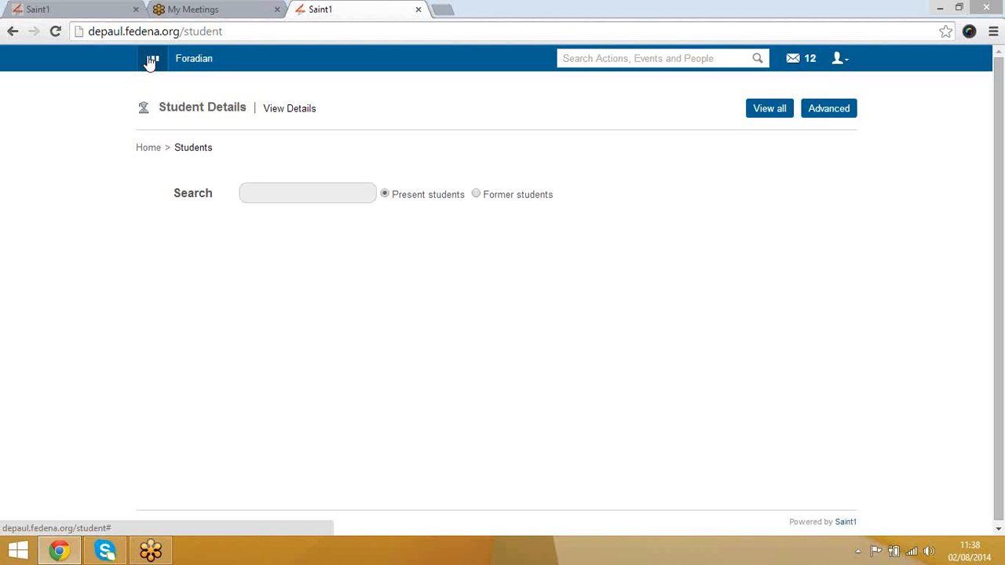
Step: Go to Administration > Human Resource > Setting from the main module menu
click(151, 61)
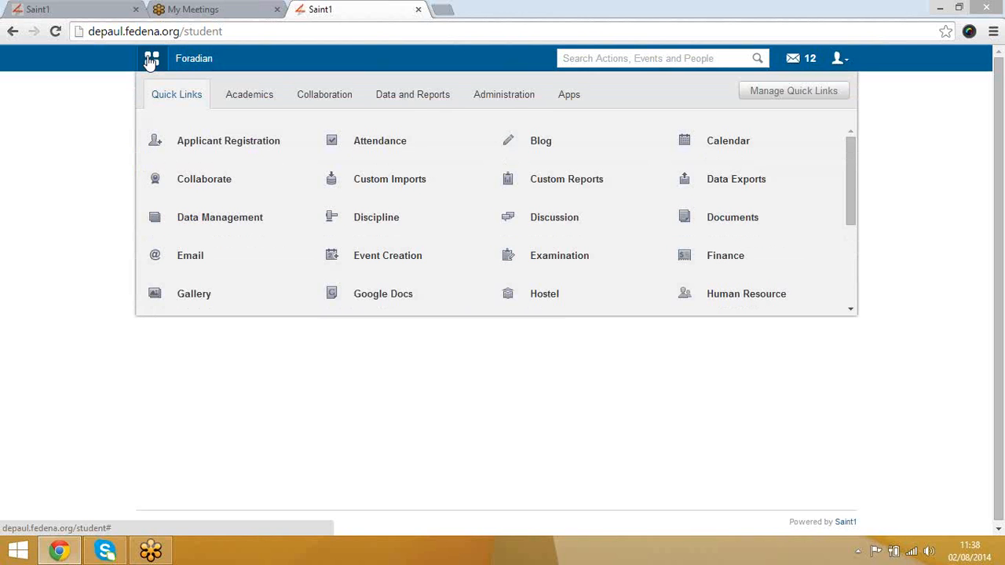
click(496, 96)
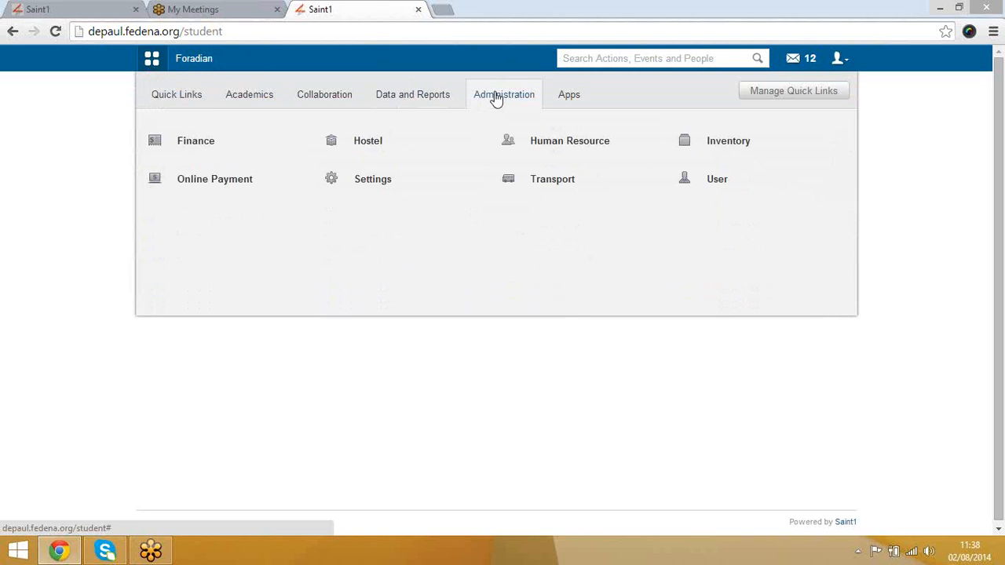
click(573, 140)
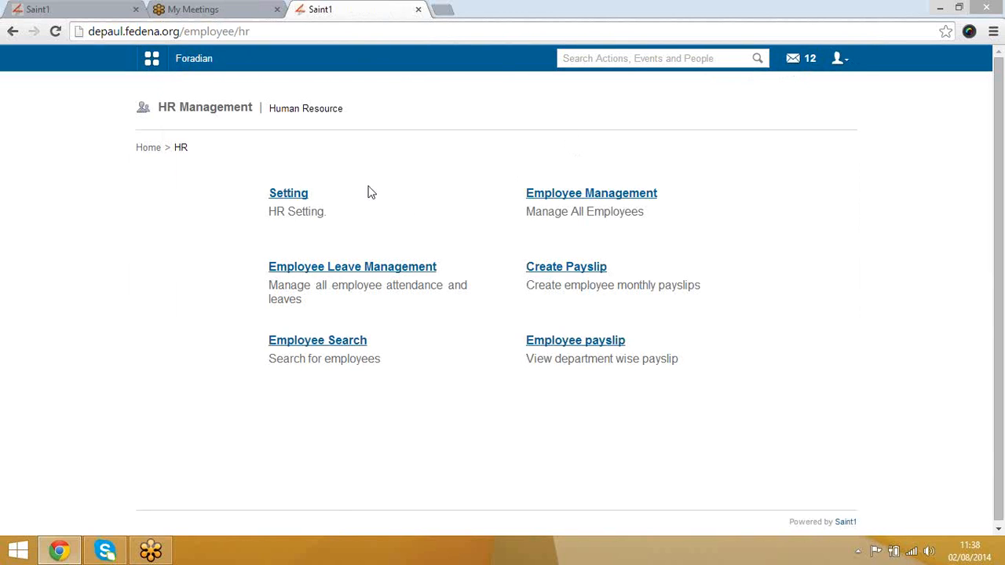
click(289, 197)
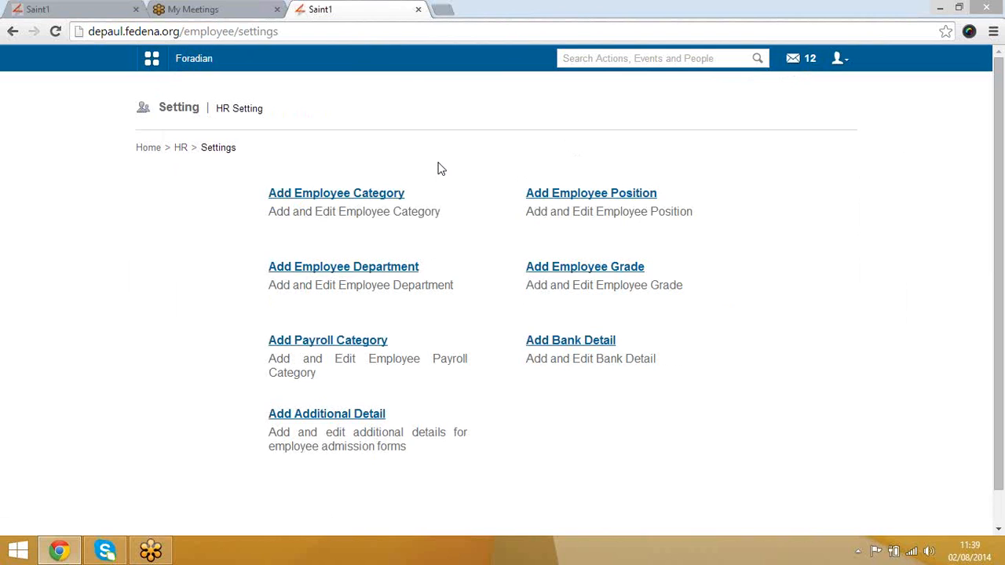
Step: Fill in a new employee category named Cat-1 with prefix cat-1 and try creating it
click(366, 198)
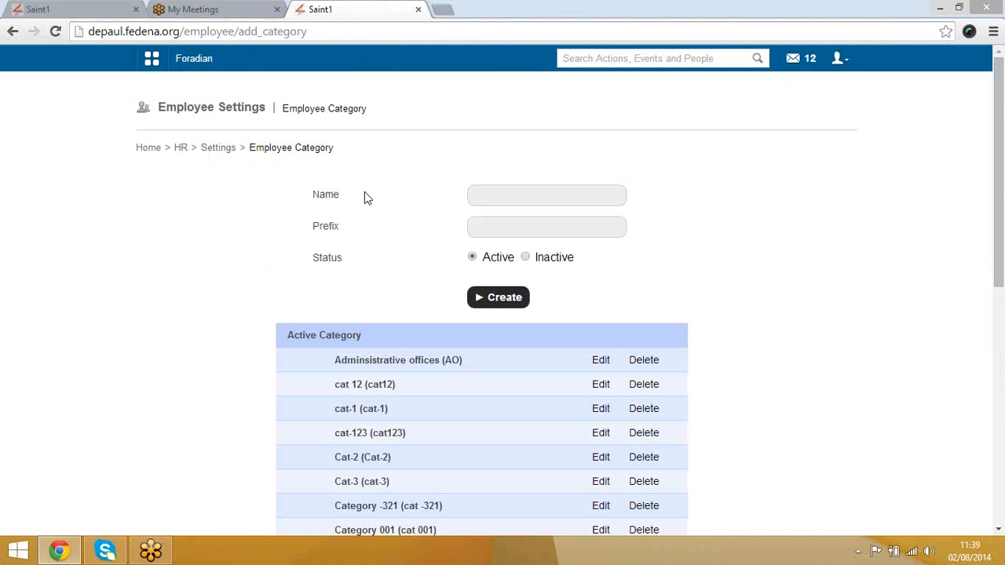
click(508, 197)
click(495, 228)
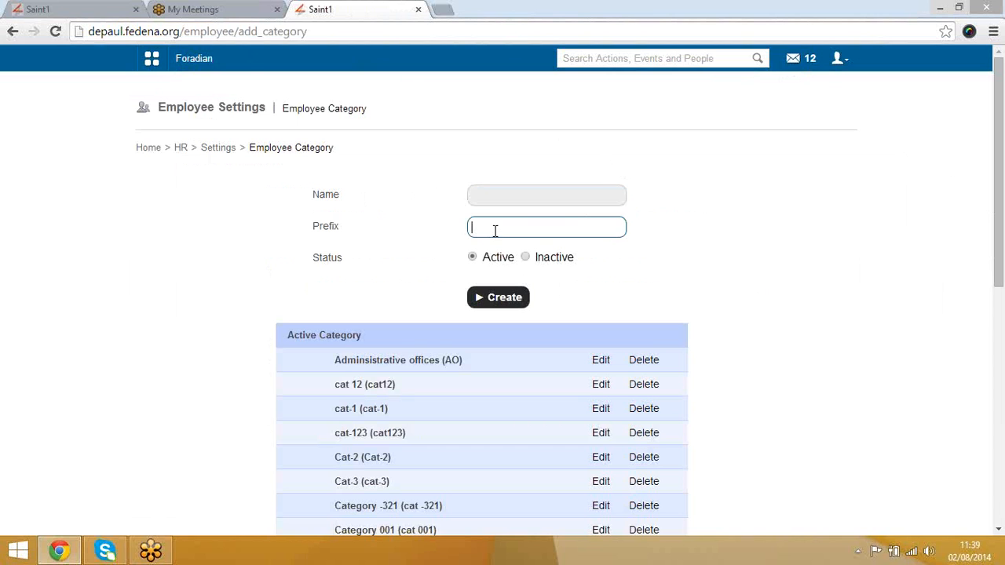
scroll(390, 336, down, 2)
scroll(390, 335, up, 2)
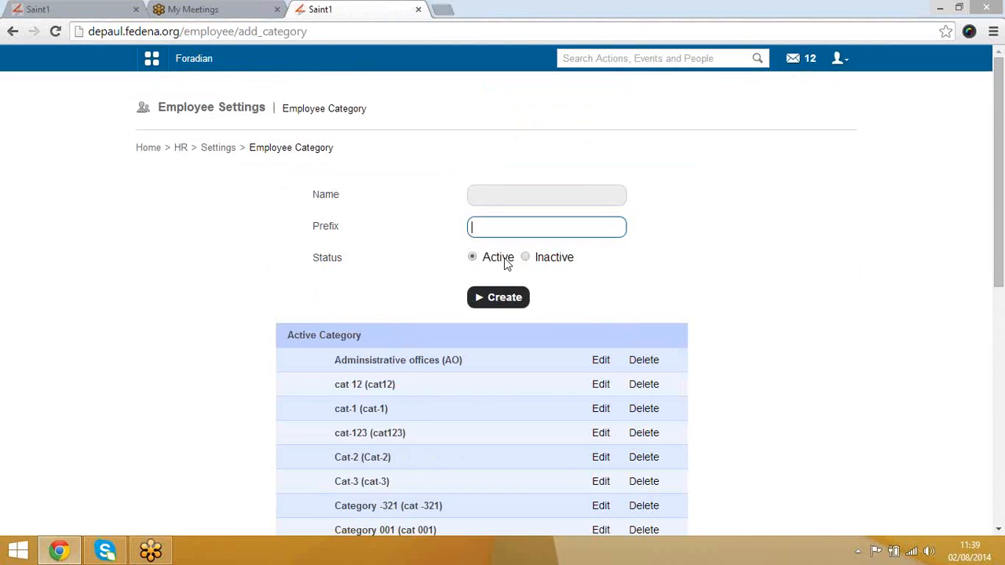
click(487, 191)
text(C)
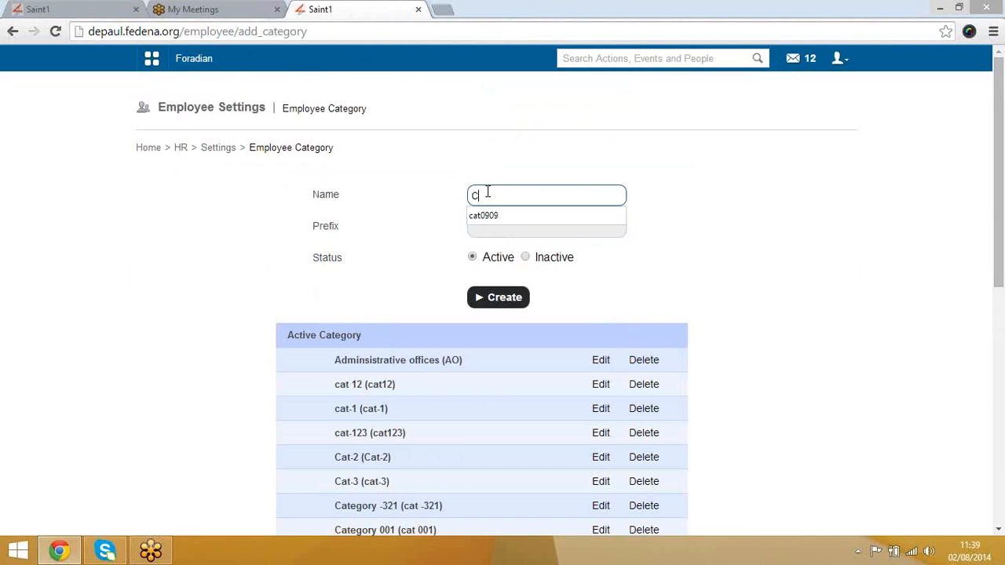
text(at-1)
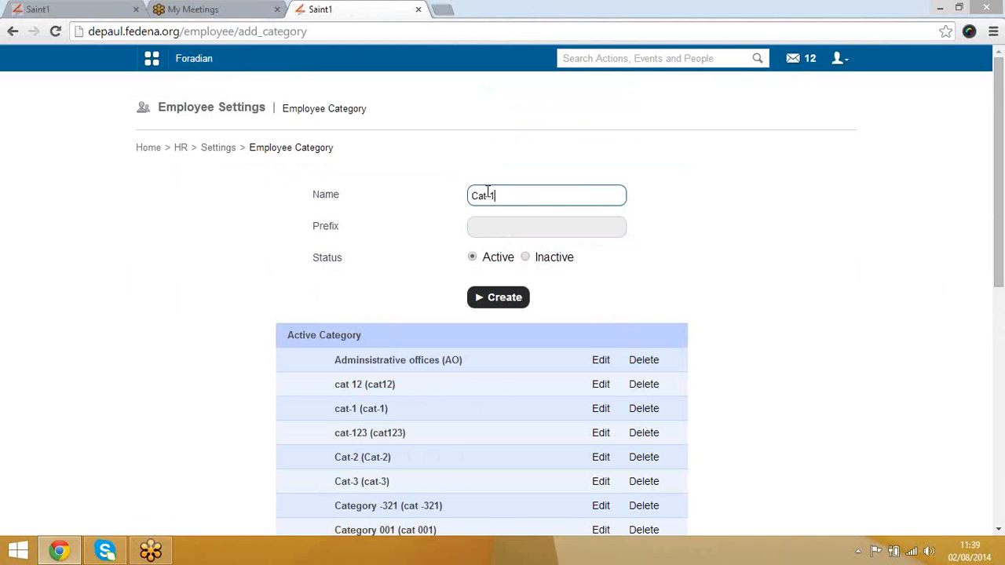
click(515, 226)
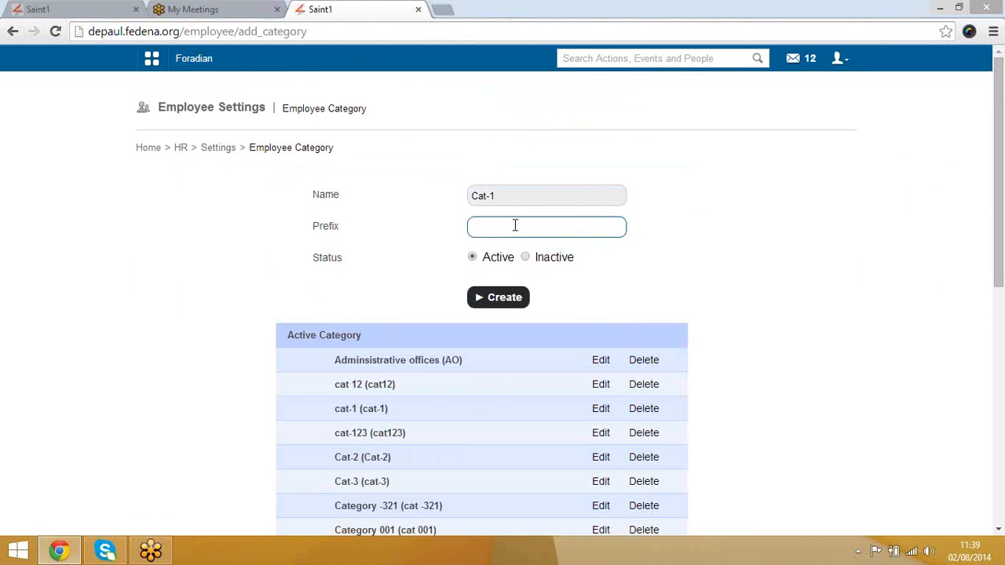
text(cat-1)
click(489, 304)
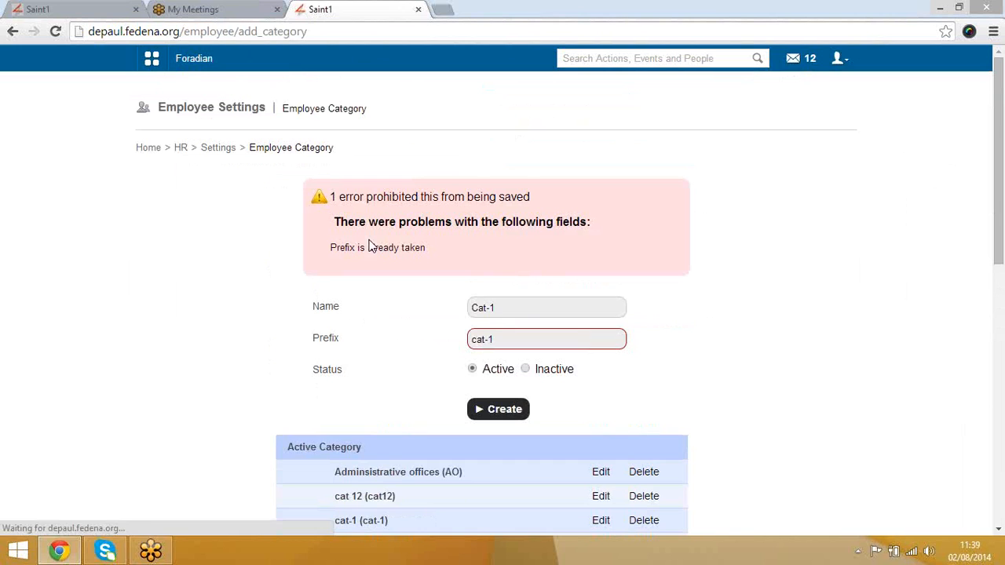
Step: Change the name to Cat-121 and prefix to cat-121, create it, and return to Settings
click(503, 308)
text(21)
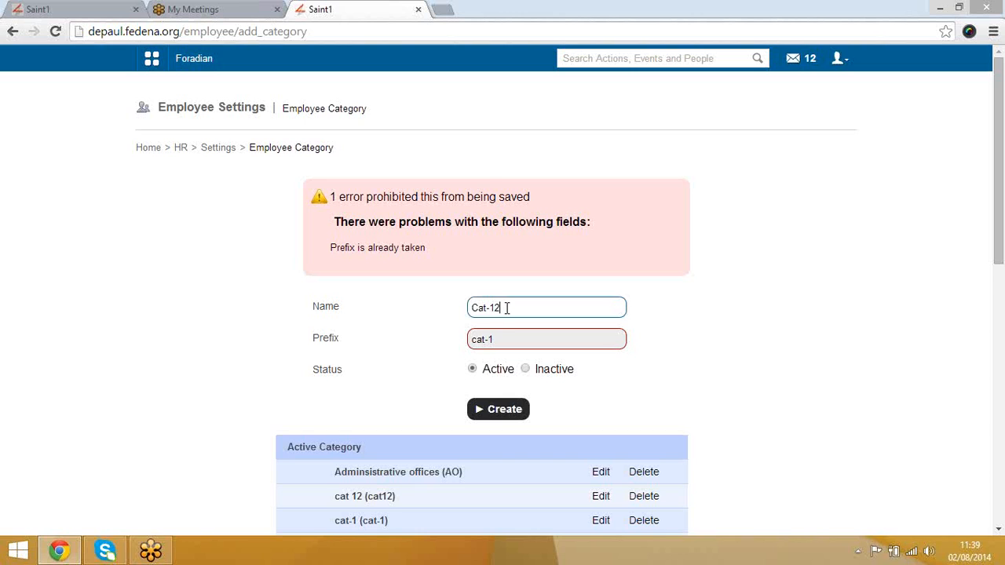
click(511, 342)
text(21)
click(498, 409)
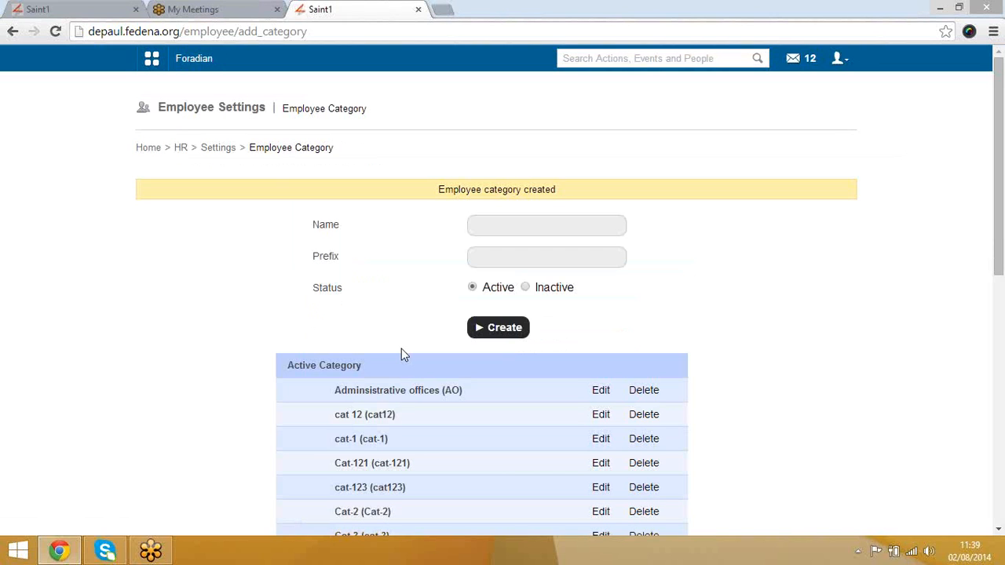
click(222, 151)
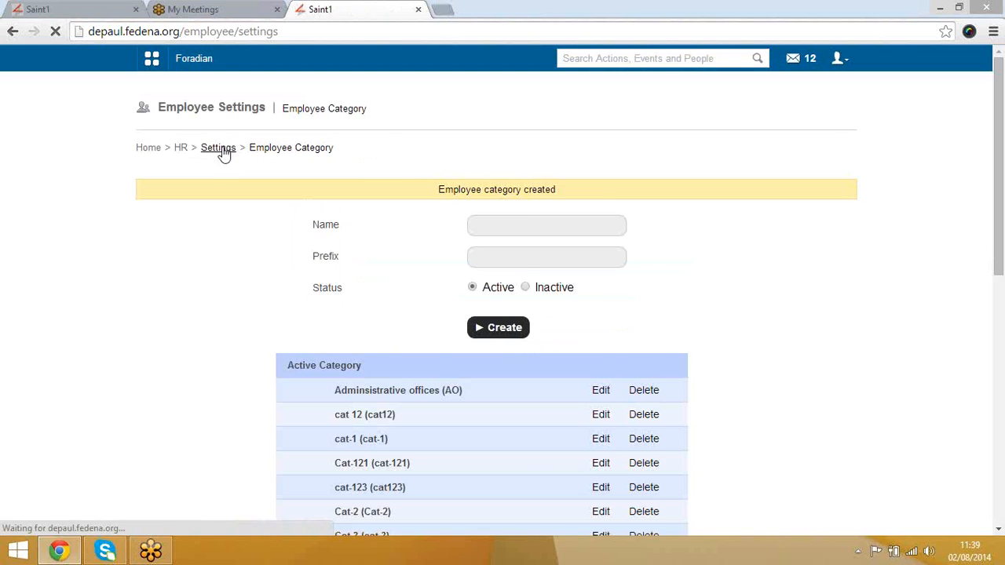
Step: Open Add Employee Position and scroll through the existing positions
click(616, 199)
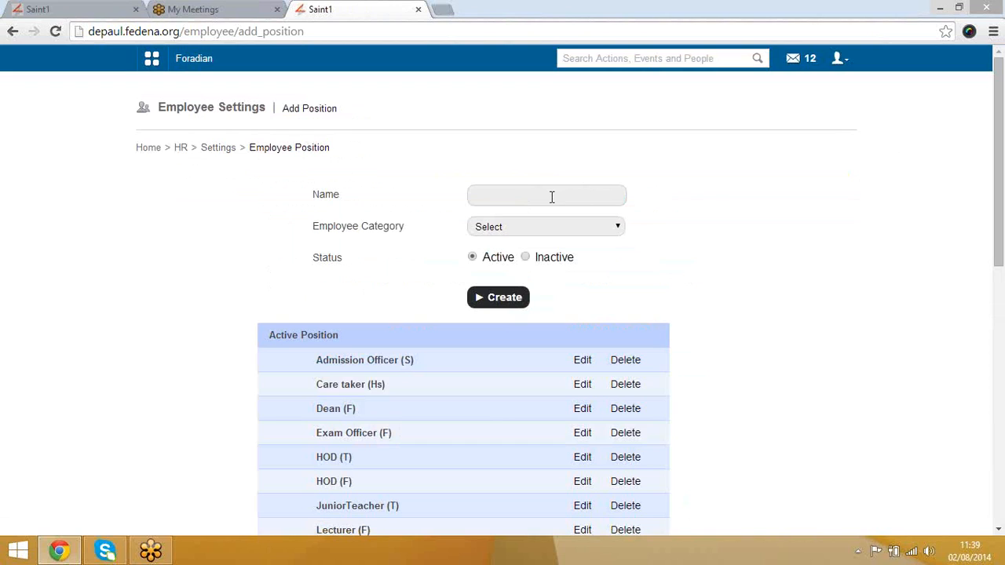
scroll(628, 326, down, 3)
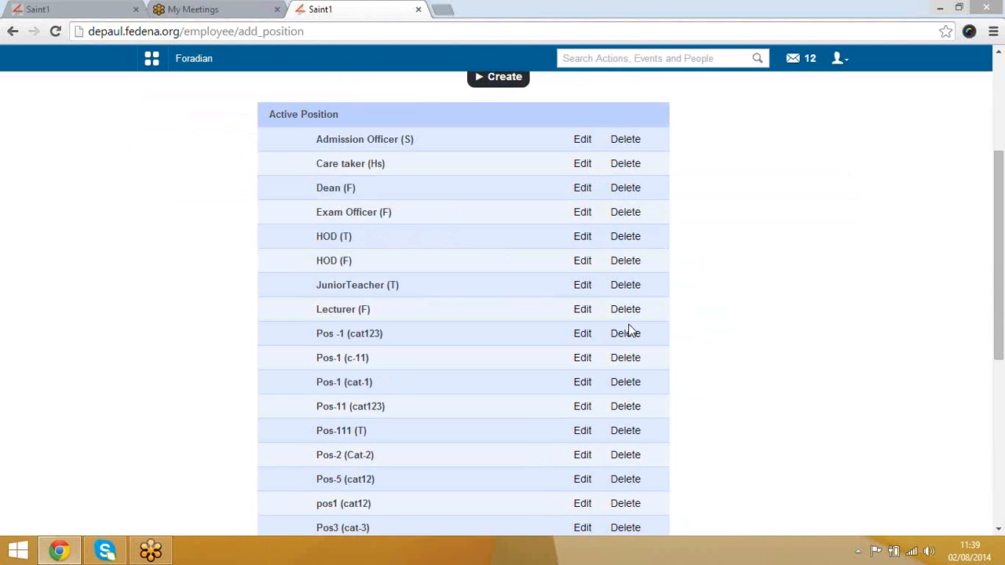
scroll(414, 247, up, 3)
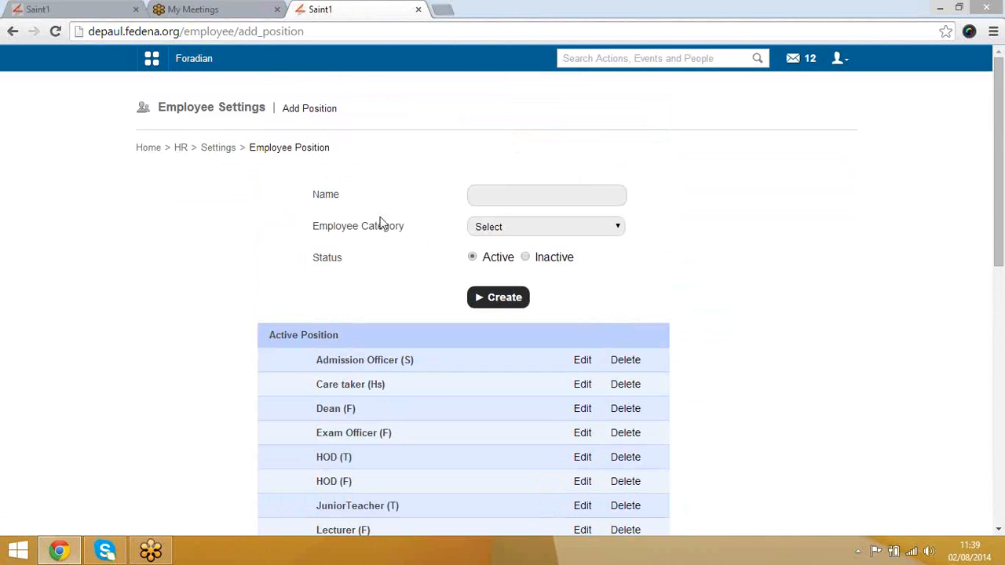
Step: Back in HR settings, open the Add Employee Department form and click its name and code fields
click(220, 151)
click(398, 271)
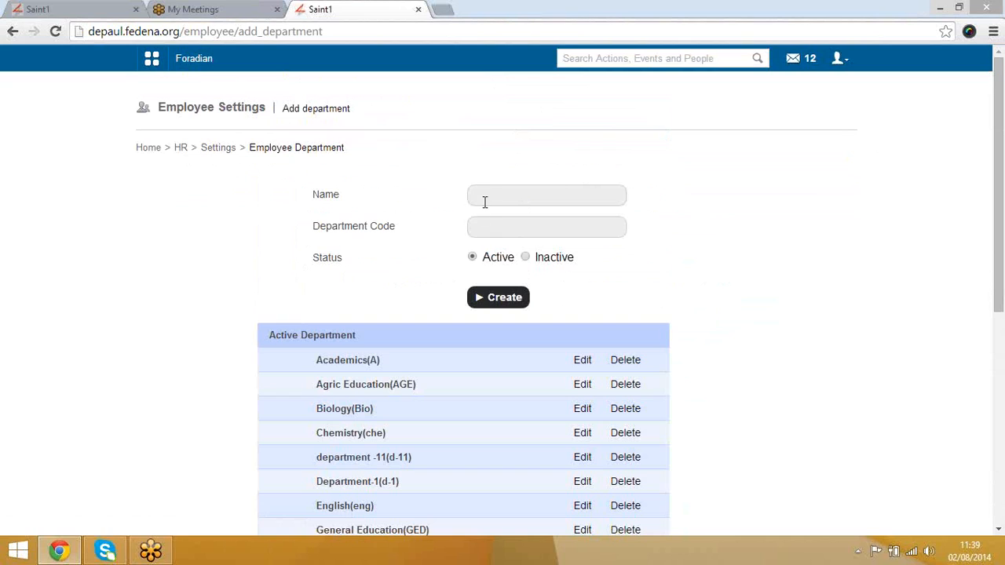
click(491, 193)
click(496, 228)
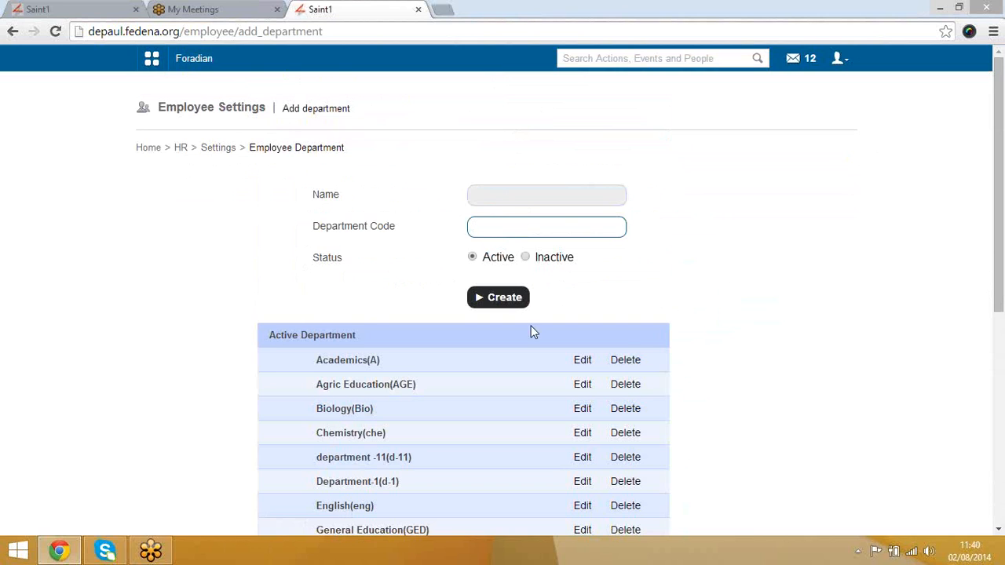
scroll(685, 336, down, 3)
scroll(685, 336, up, 3)
Step: From HR settings, open the Add Employee Grade form and focus its Name field
click(229, 156)
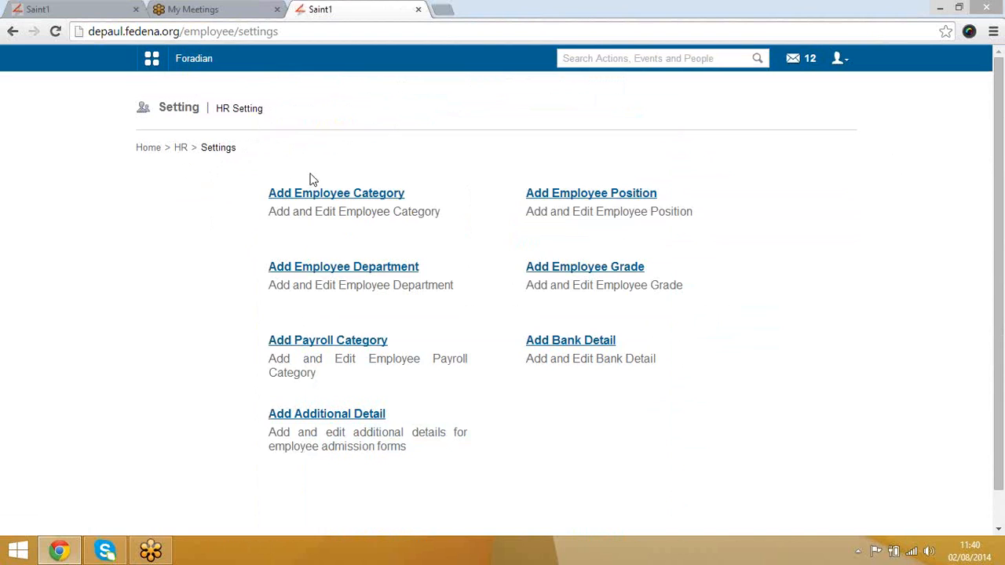
click(548, 268)
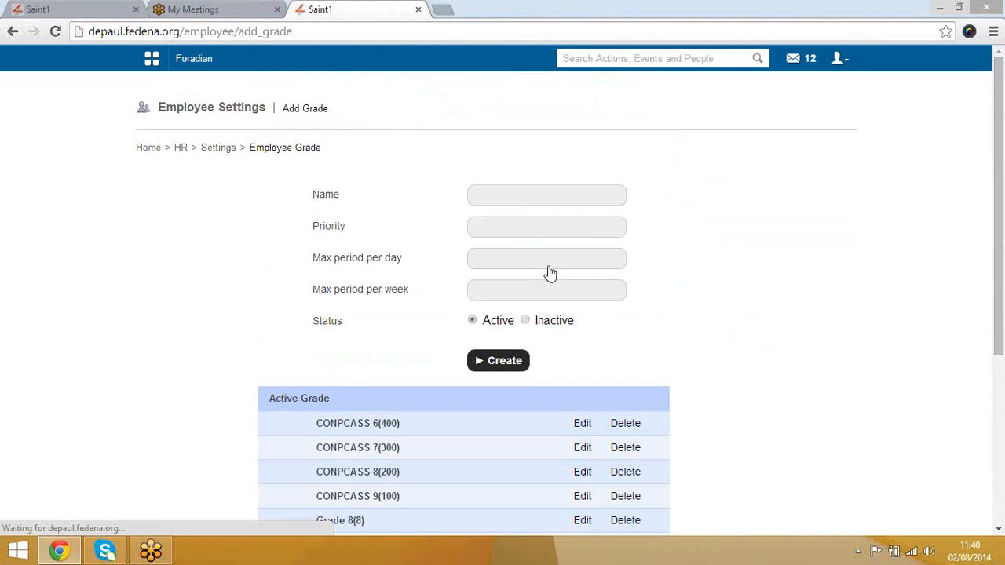
click(507, 194)
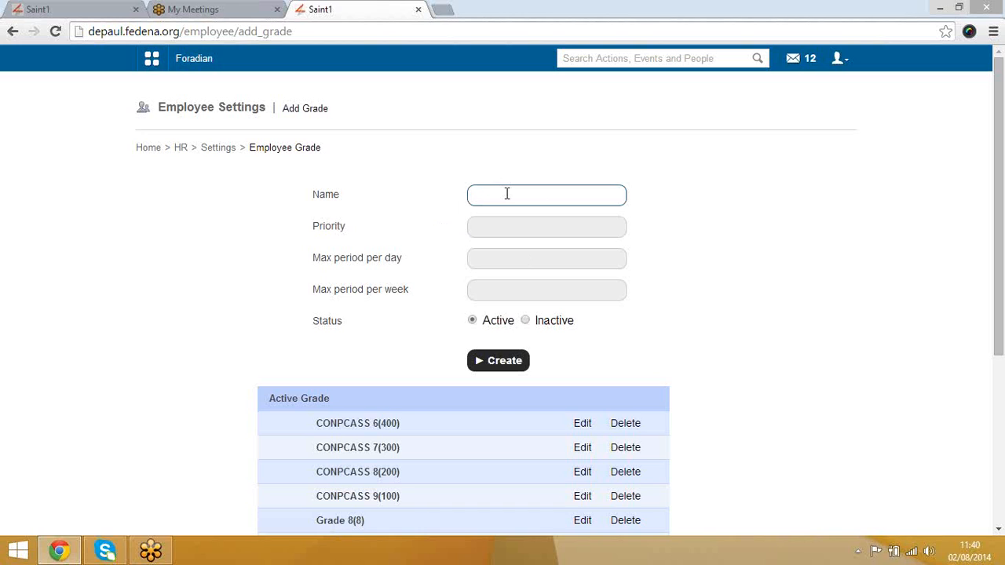
Step: Open Add Payroll Category and type 'basic pay' as the category name, fixing a typo
click(223, 152)
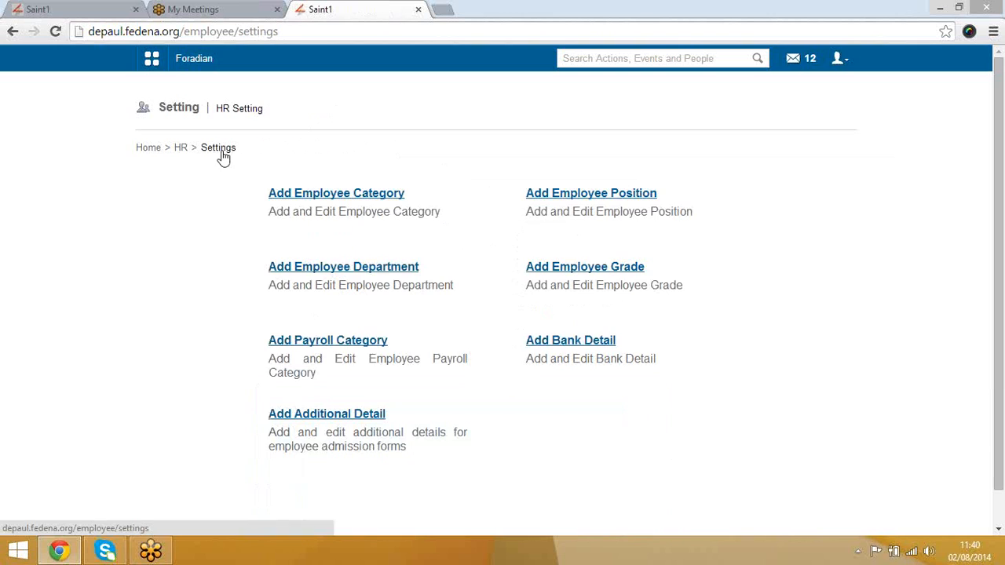
click(355, 347)
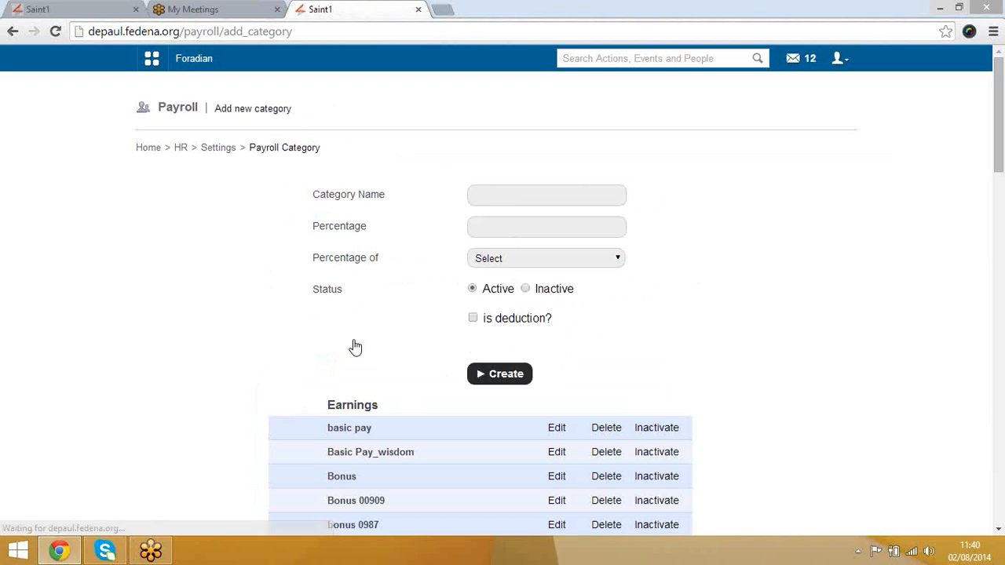
click(504, 194)
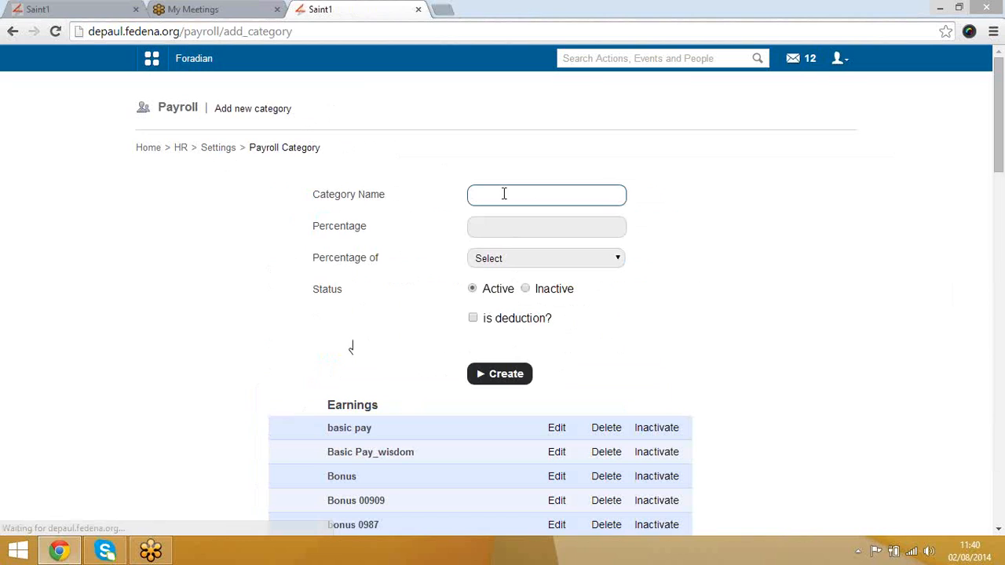
text(basic pay)
key(Left)
key(Left)
key(BackSpace)
text(p)
Step: Replace the category name with the Bonus0909 autocomplete suggestion
drag(515, 196, 453, 191)
key(BackSpace)
text(Bom)
key(BackSpace)
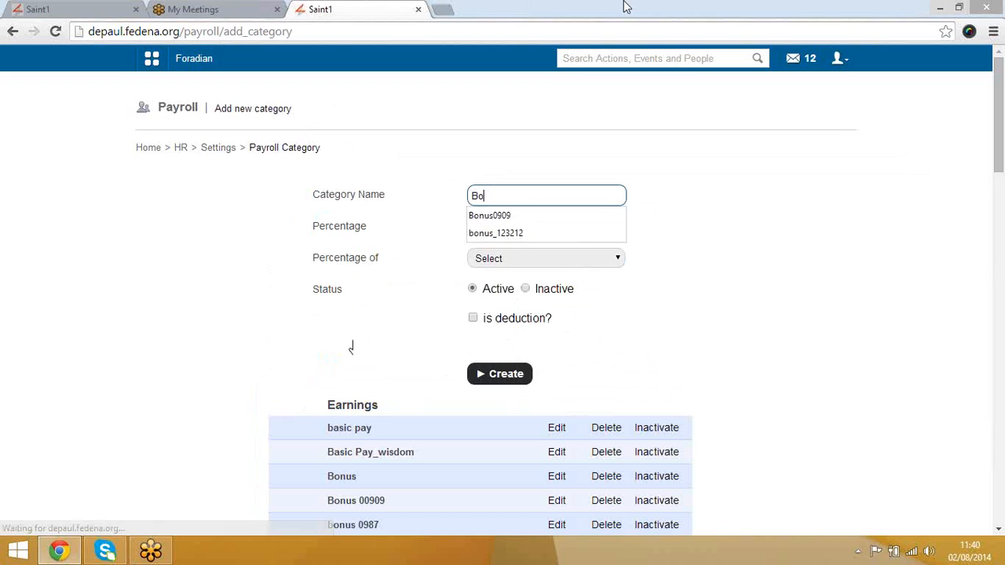
key(Down)
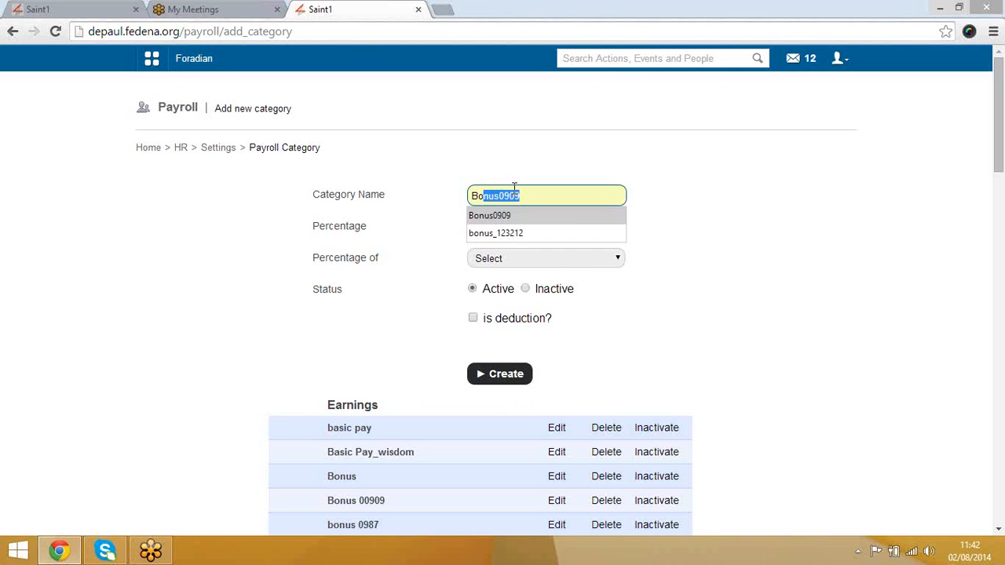
click(515, 222)
click(516, 225)
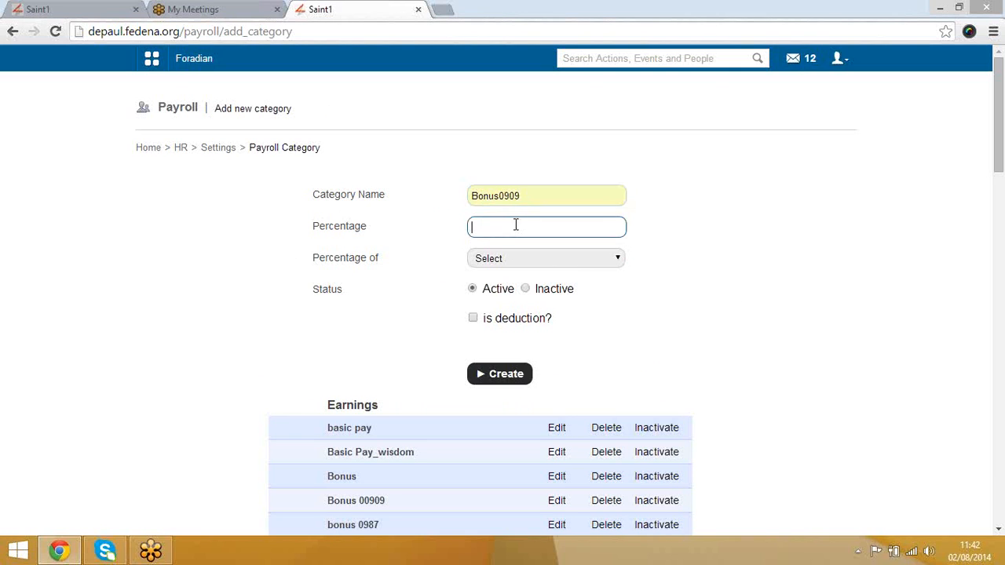
Step: Set 13 percent of basic pay, rename the category Bonus09092, and create it
text(13)
click(620, 260)
click(563, 287)
scroll(728, 297, down, 3)
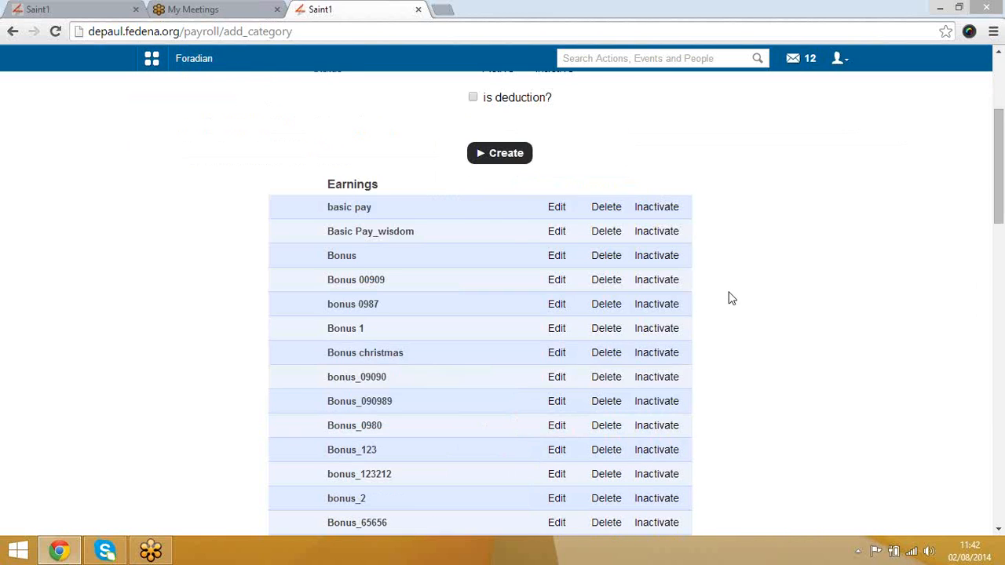
scroll(512, 168, up, 3)
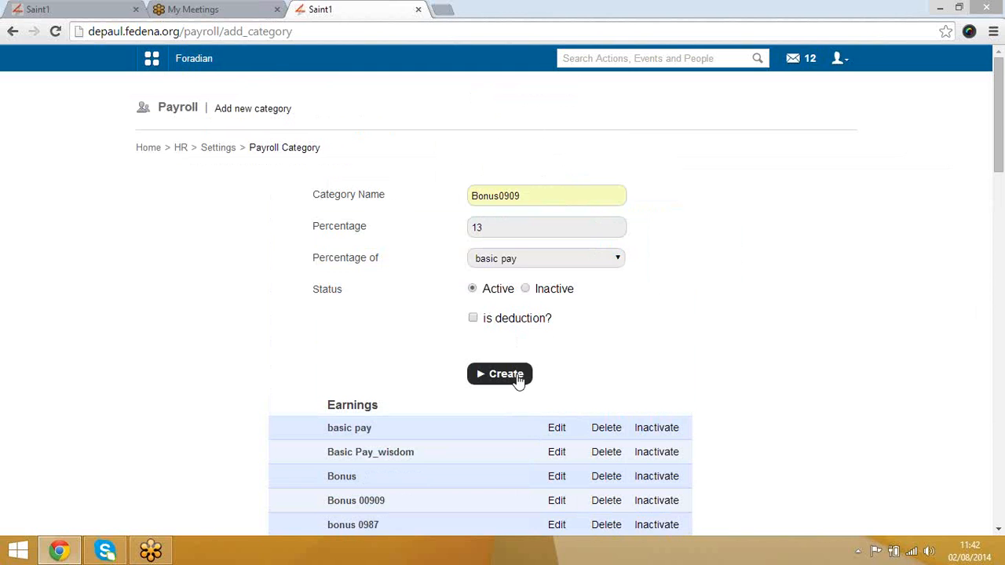
scroll(559, 380, down, 9)
scroll(560, 377, up, 9)
click(523, 197)
text(2)
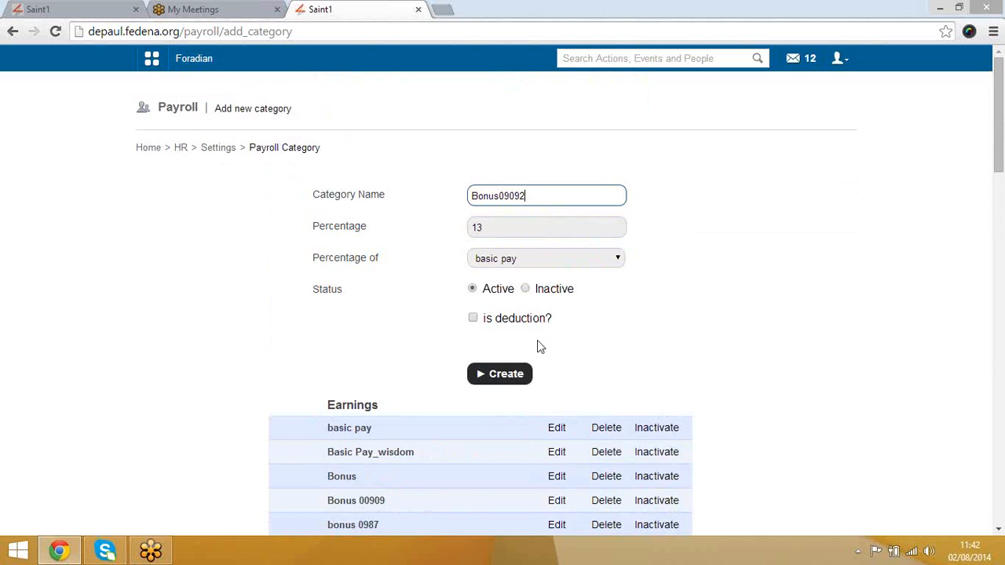
click(514, 377)
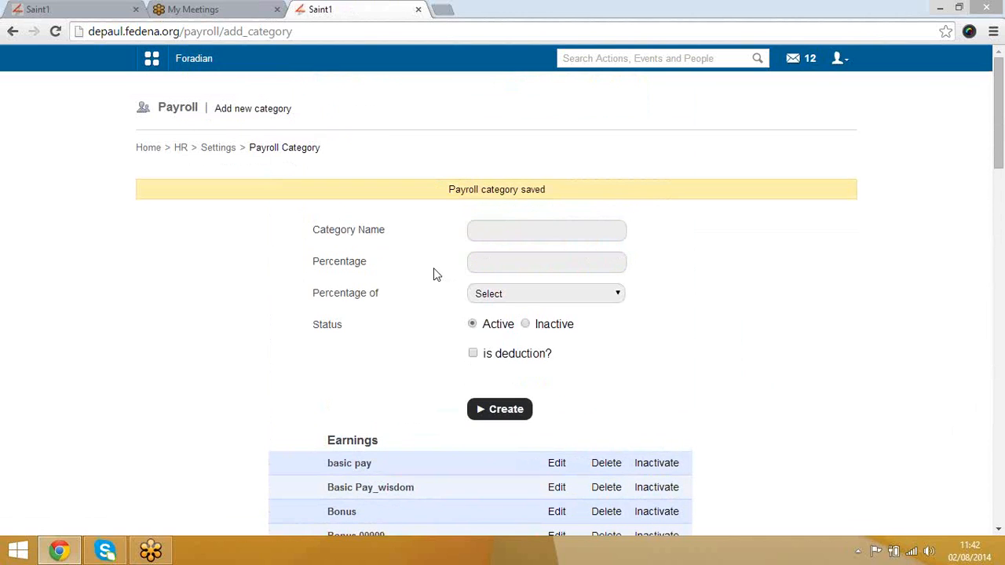
Step: Look at the Add Bank Detail form and its active bank fields, then return to HR settings
click(223, 152)
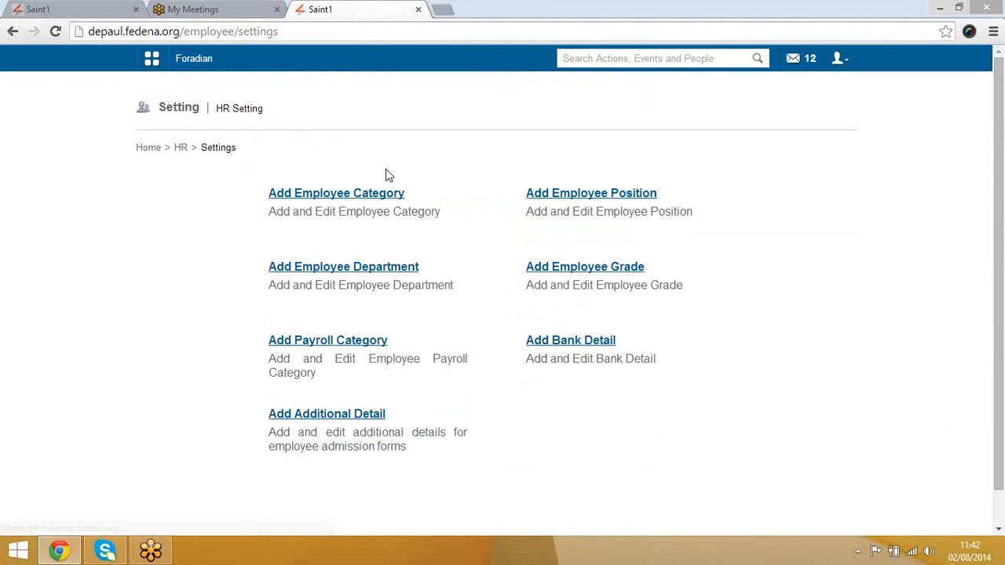
click(585, 346)
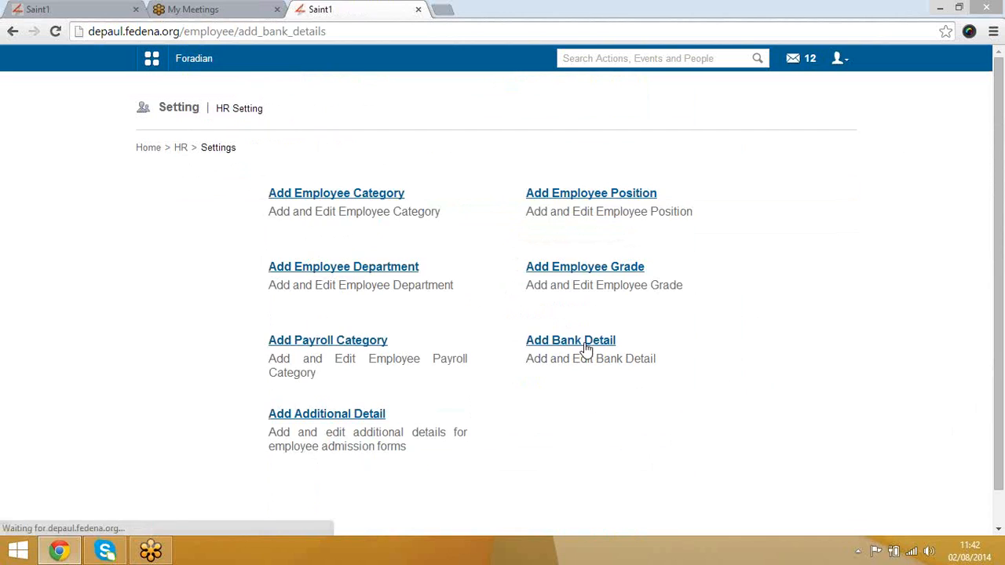
click(482, 195)
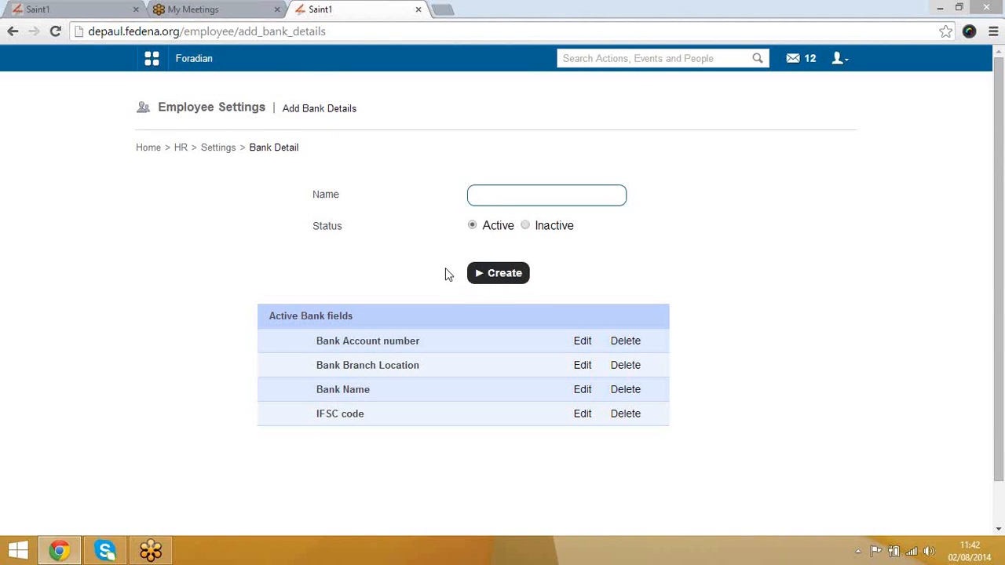
click(214, 151)
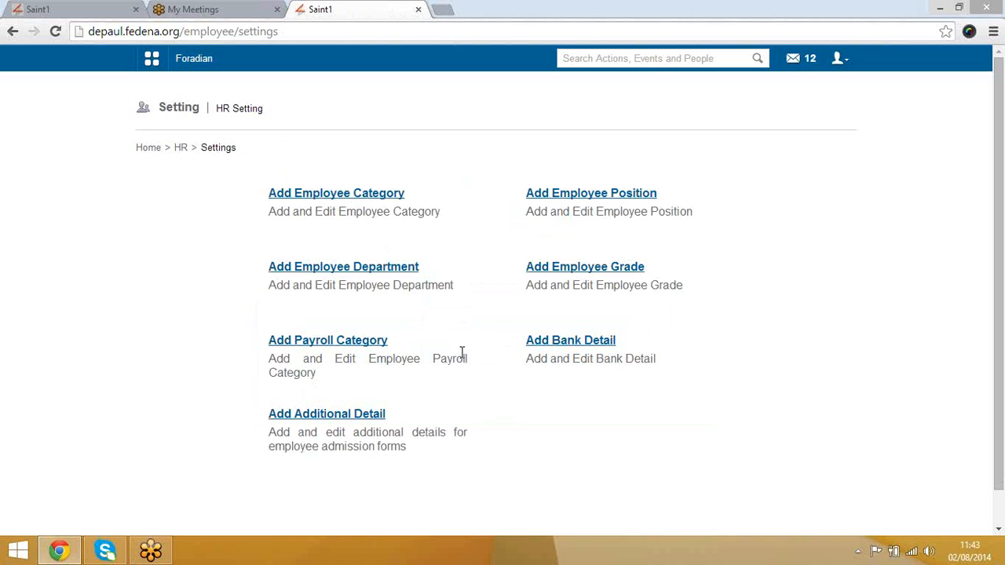
click(367, 418)
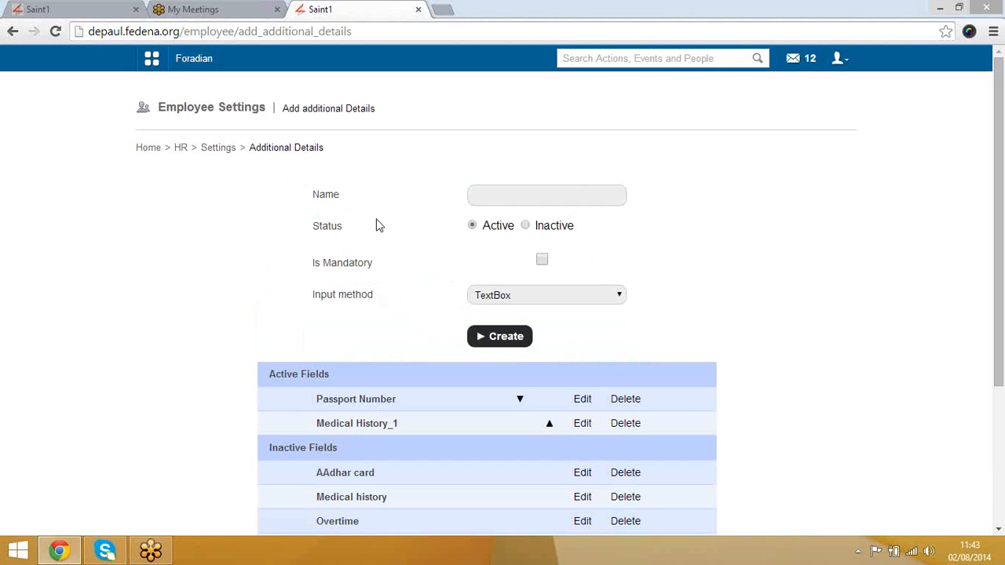
click(487, 197)
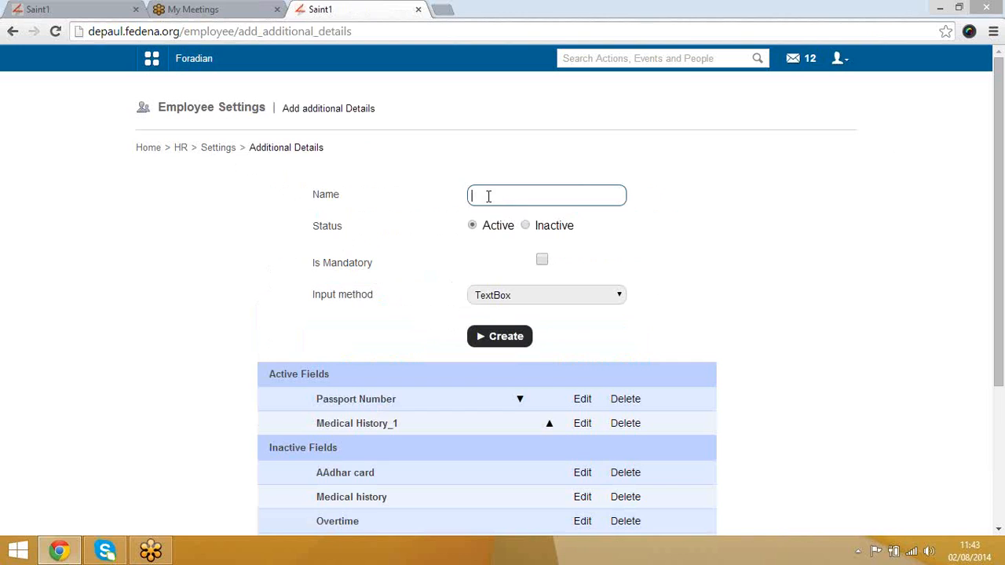
click(524, 296)
click(418, 299)
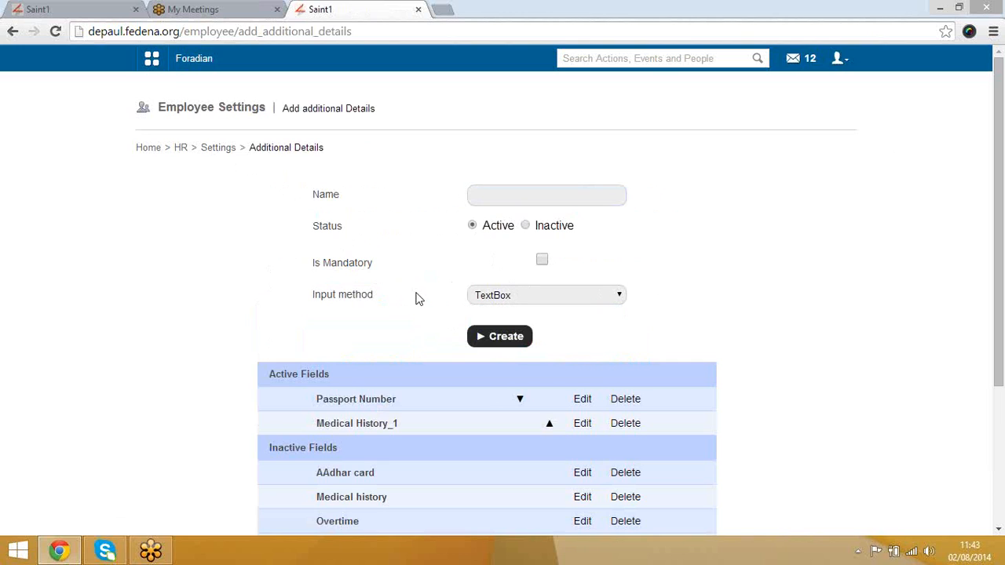
click(219, 151)
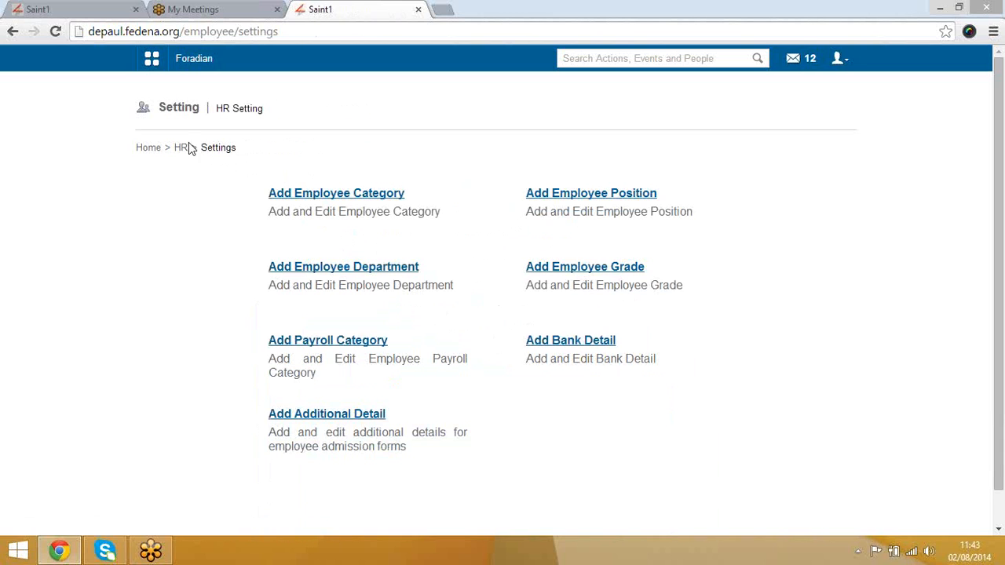
Step: Navigate from the HR page to Employee Management > Employee admission
click(181, 149)
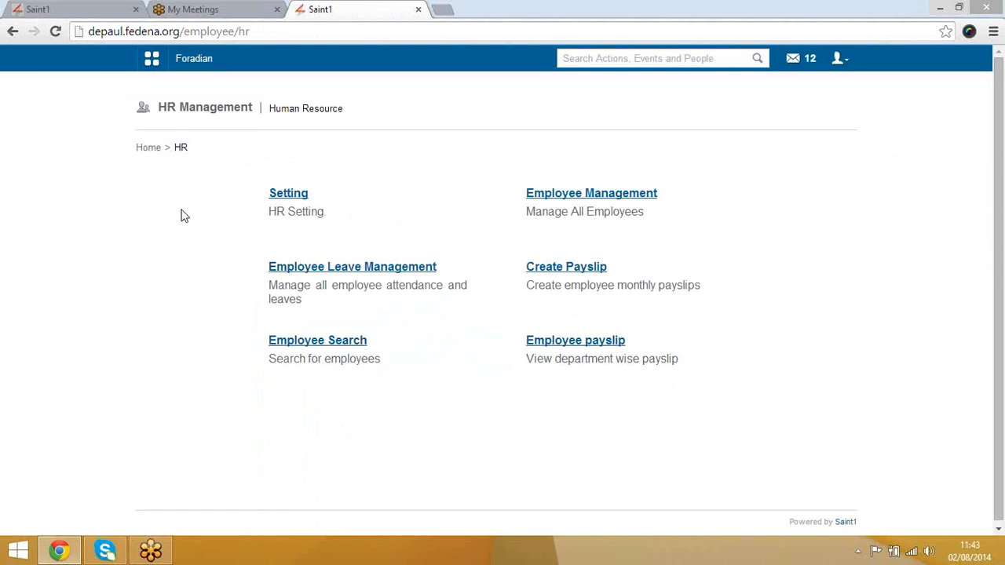
click(571, 196)
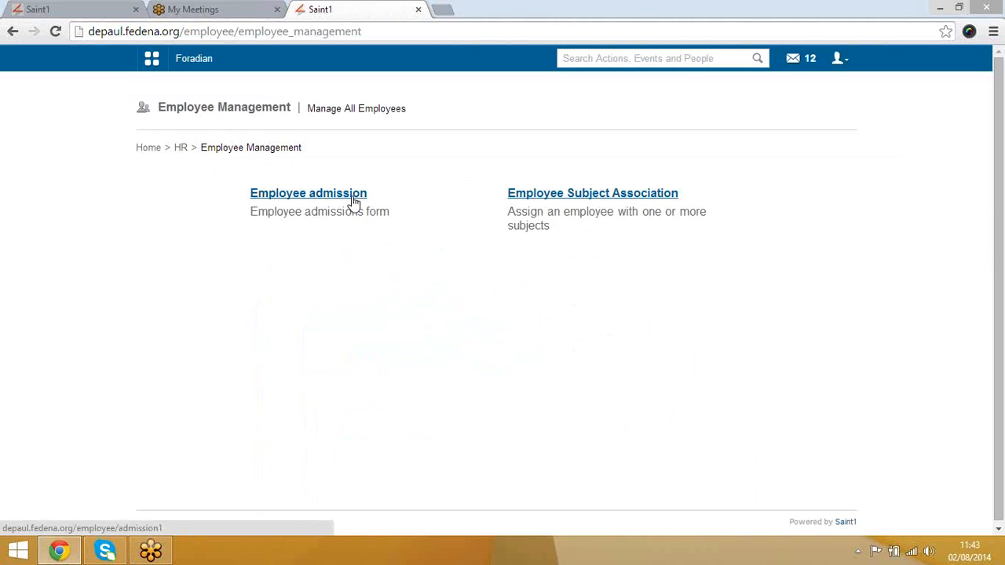
click(311, 196)
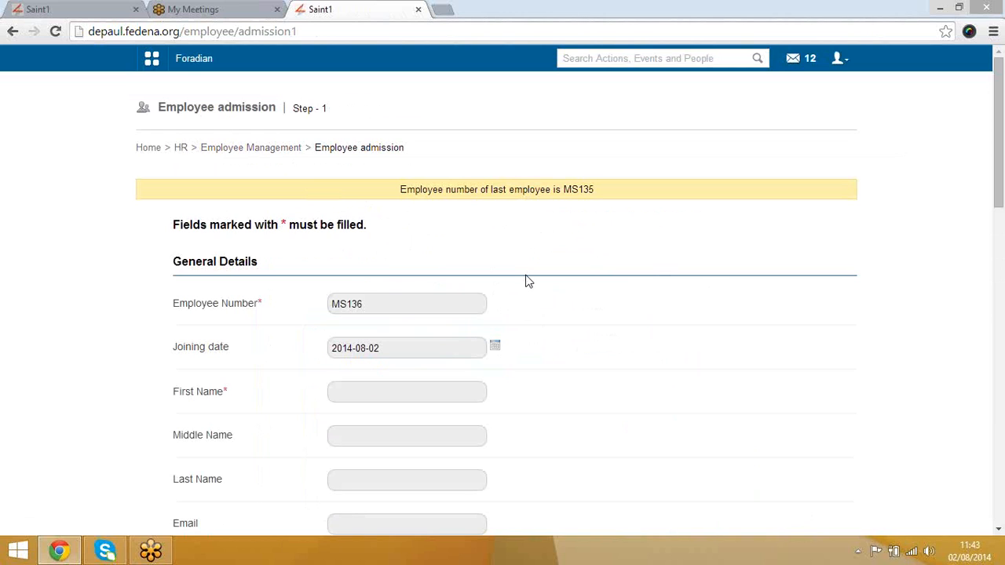
Step: Check the prefilled employee number notice and enter the employee's first name
click(386, 301)
click(305, 328)
scroll(305, 328, down, 1)
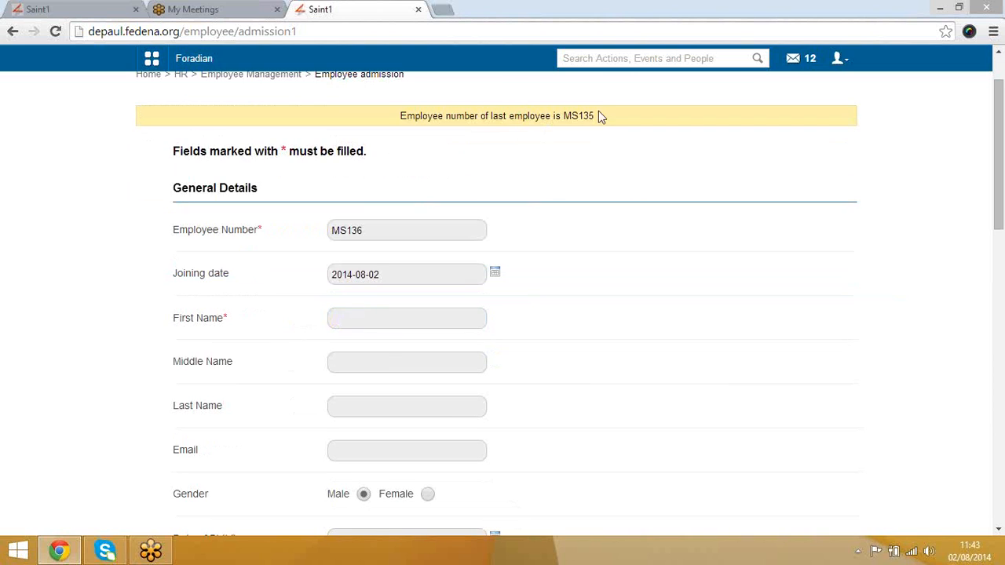
click(410, 226)
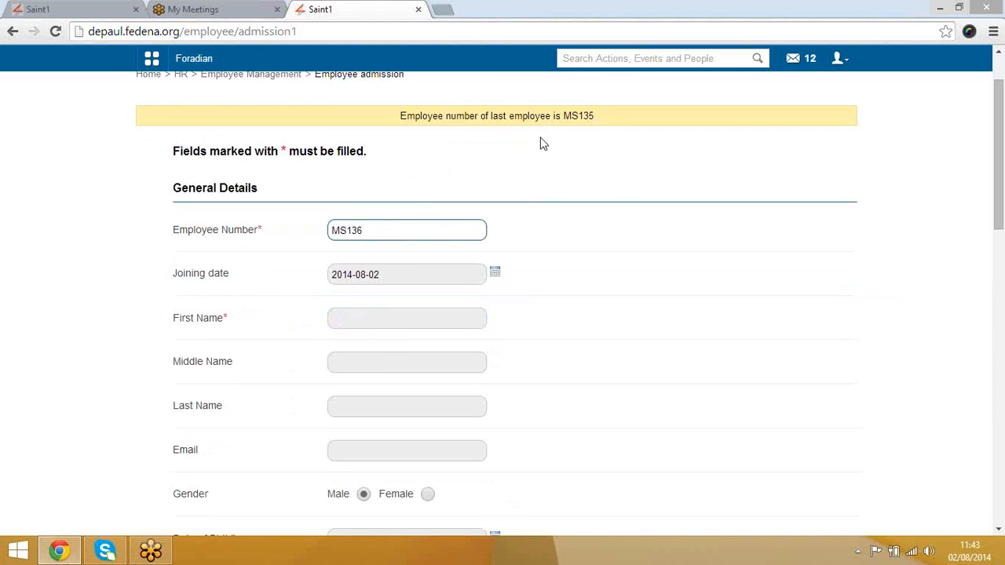
click(606, 118)
drag(606, 118, 395, 110)
click(438, 230)
scroll(437, 235, down, 5)
scroll(437, 251, up, 5)
click(371, 311)
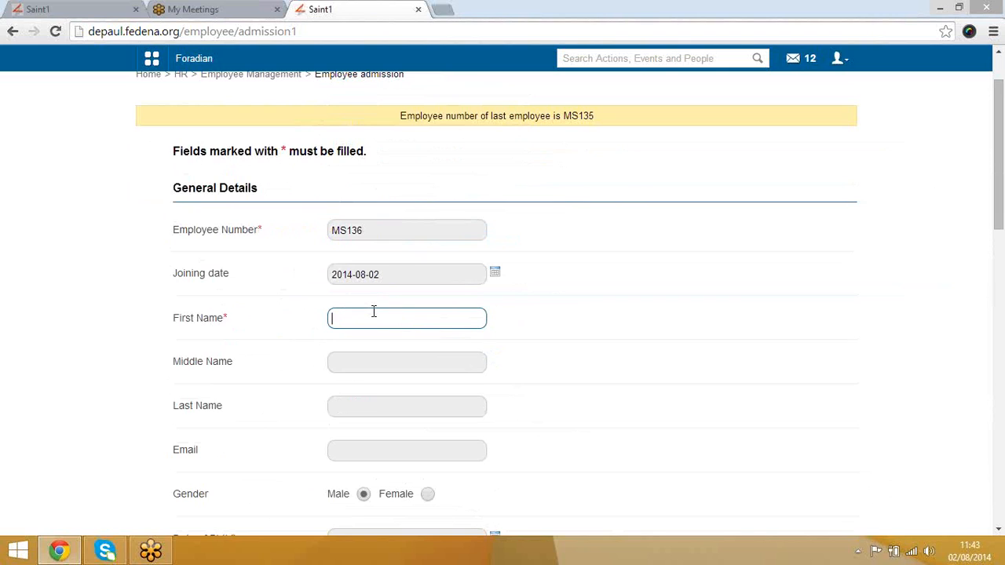
text(Ridheesh)
scroll(640, 379, down, 2)
click(362, 302)
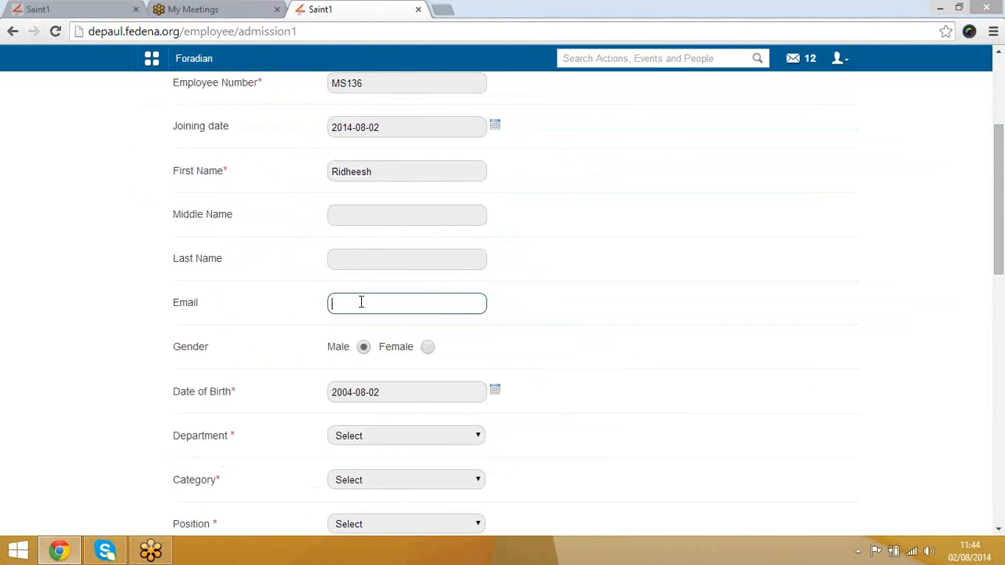
scroll(396, 399, down, 2)
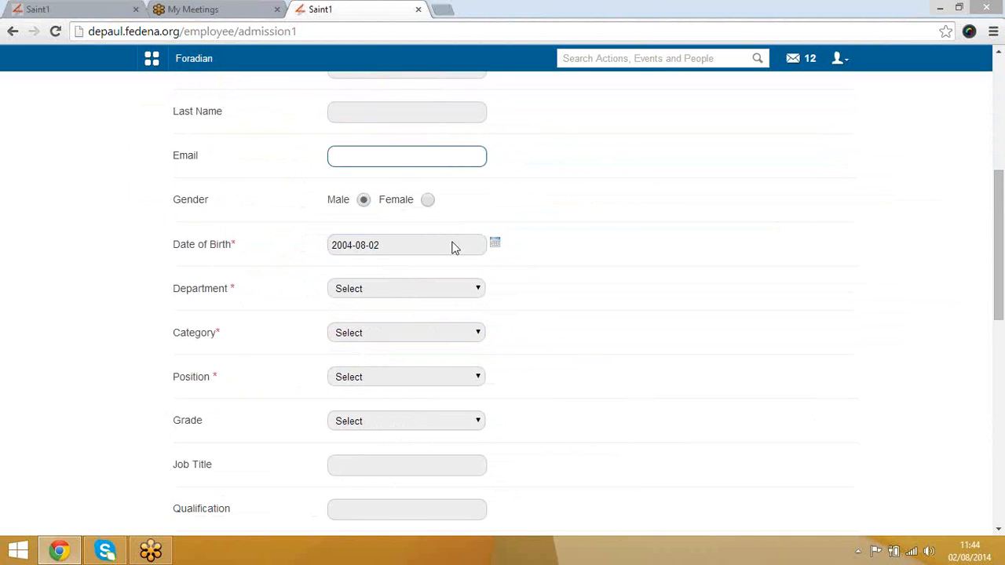
Step: Choose department Academics, category cat 12 and position pos1, then save Step 1
click(431, 292)
click(410, 319)
click(410, 334)
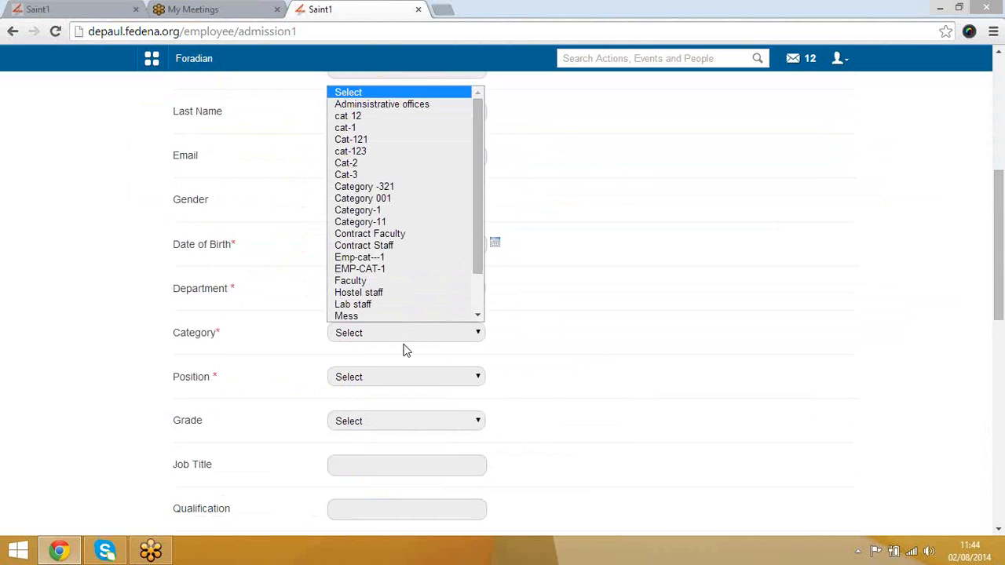
click(358, 116)
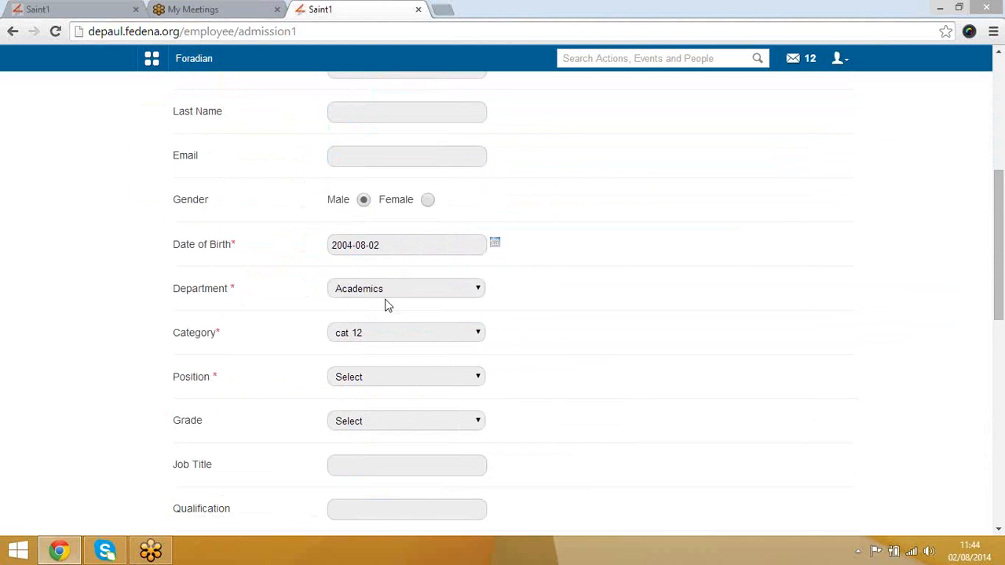
click(385, 376)
click(395, 407)
scroll(541, 391, up, 5)
scroll(542, 391, down, 6)
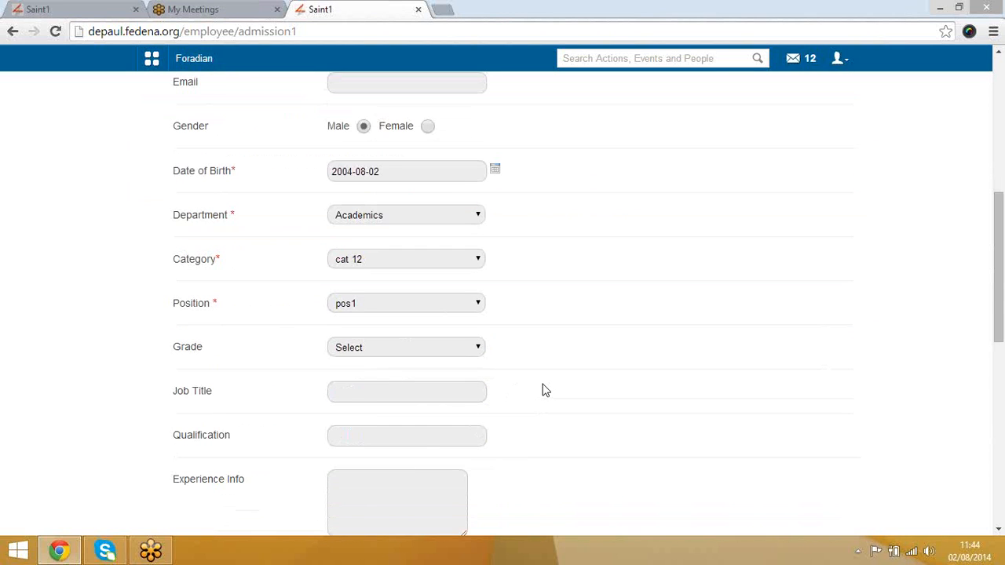
scroll(546, 390, down, 5)
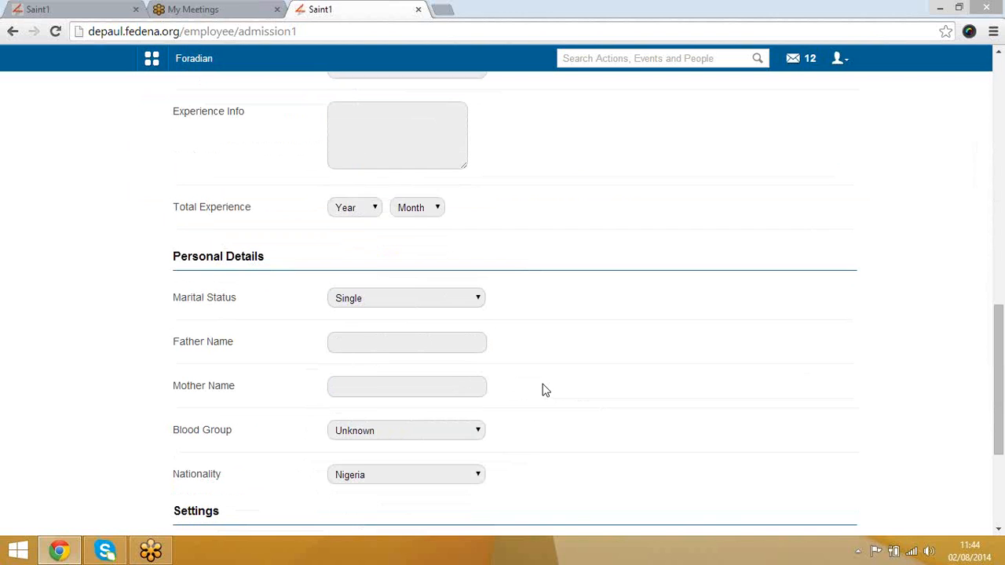
scroll(546, 390, down, 1)
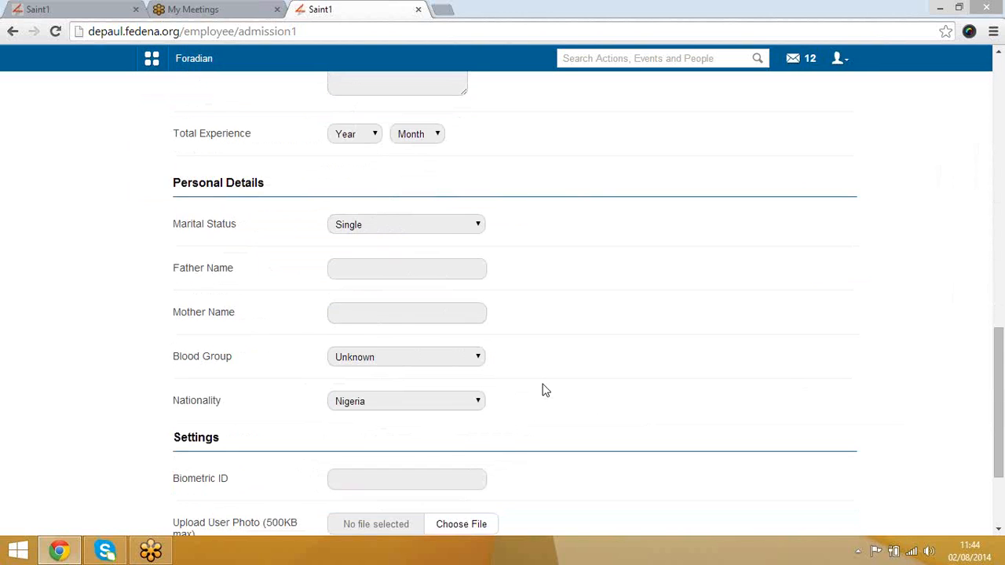
scroll(546, 391, down, 2)
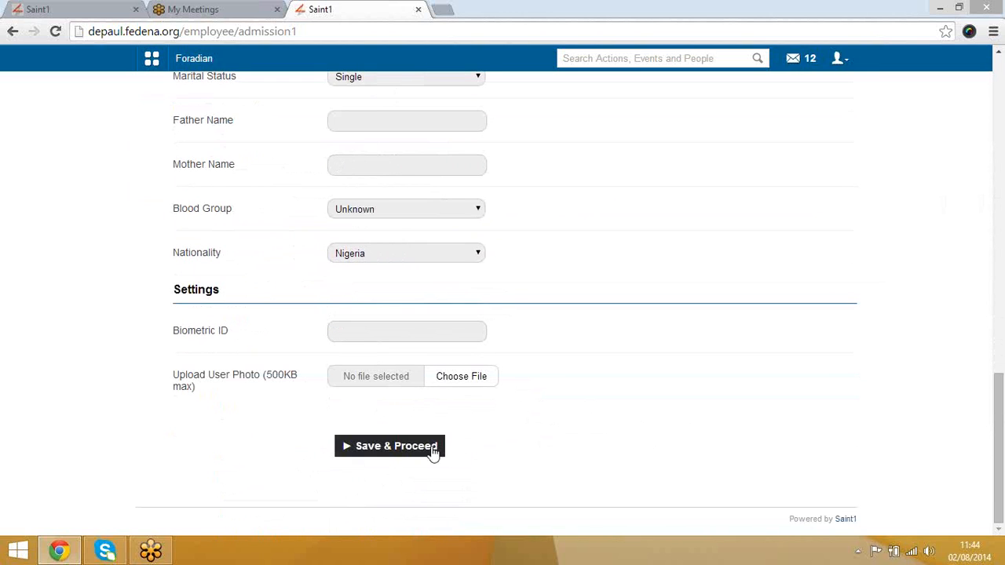
click(404, 454)
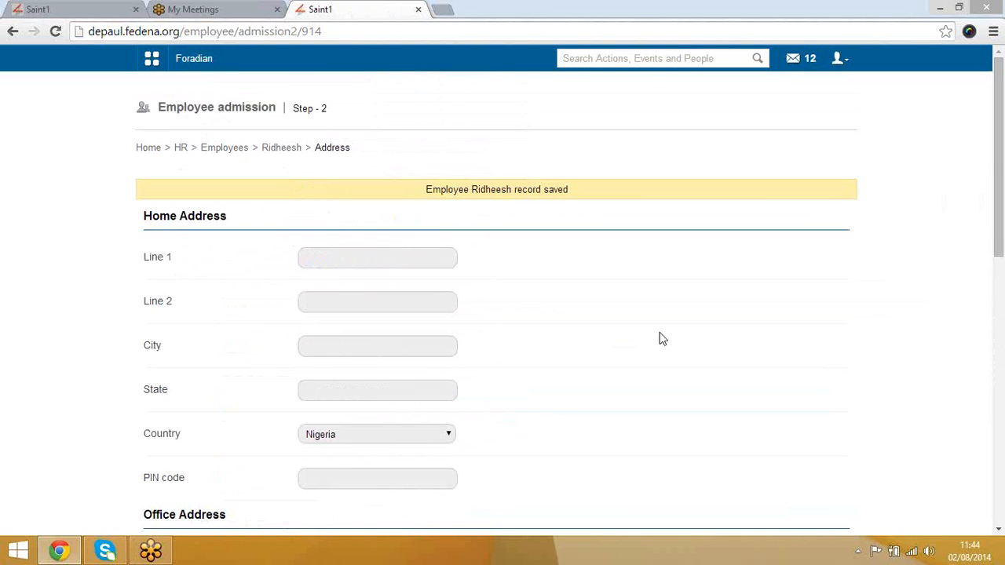
Step: Save the address step, then save Bank Info with the account fields left empty
scroll(660, 339, down, 5)
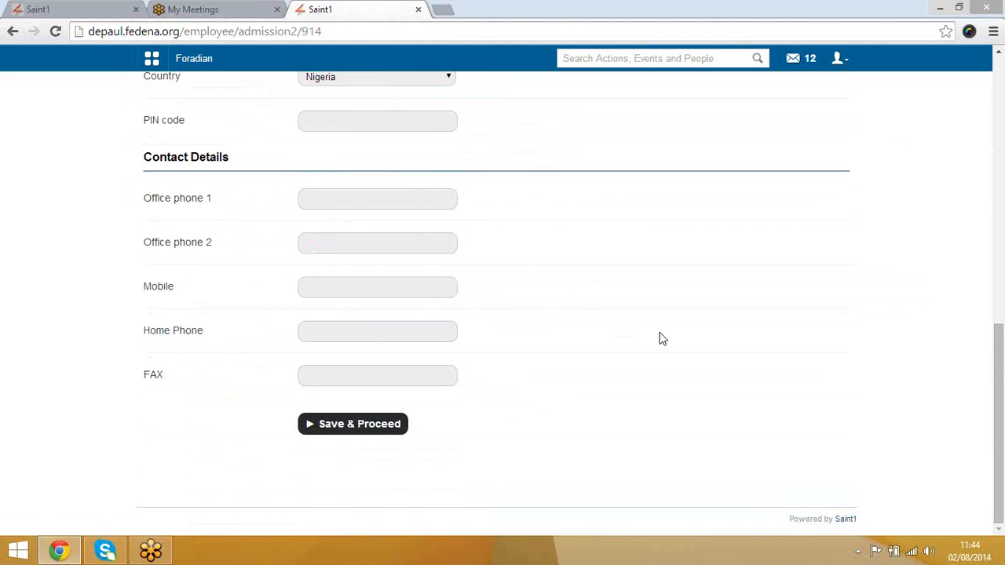
scroll(596, 376, up, 5)
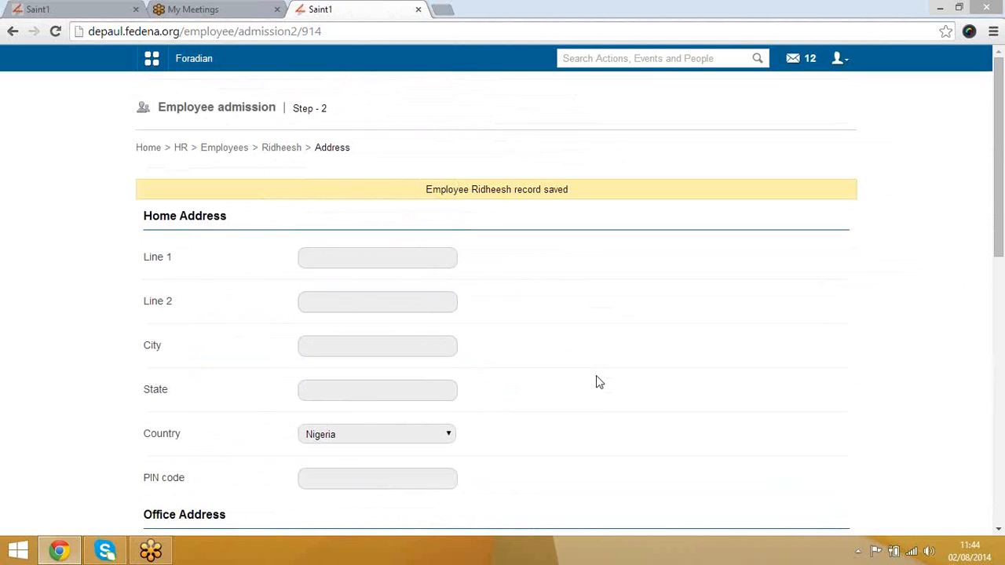
scroll(596, 383, down, 5)
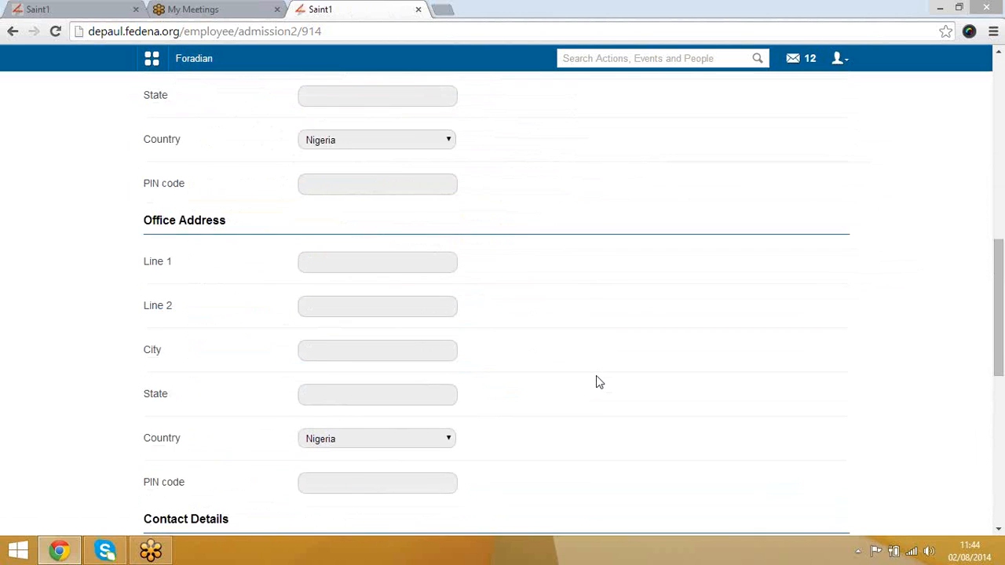
click(354, 425)
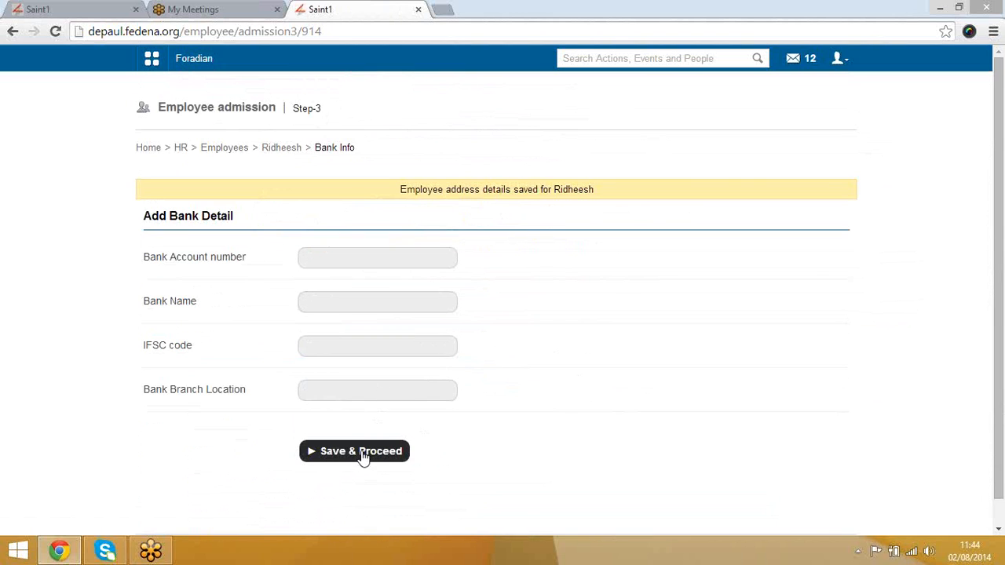
click(361, 258)
click(355, 300)
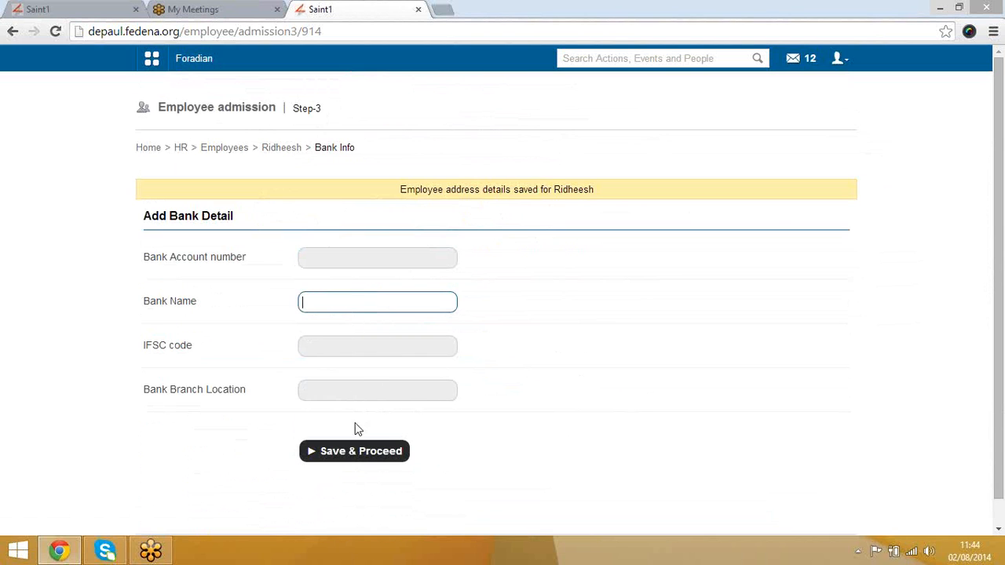
click(351, 451)
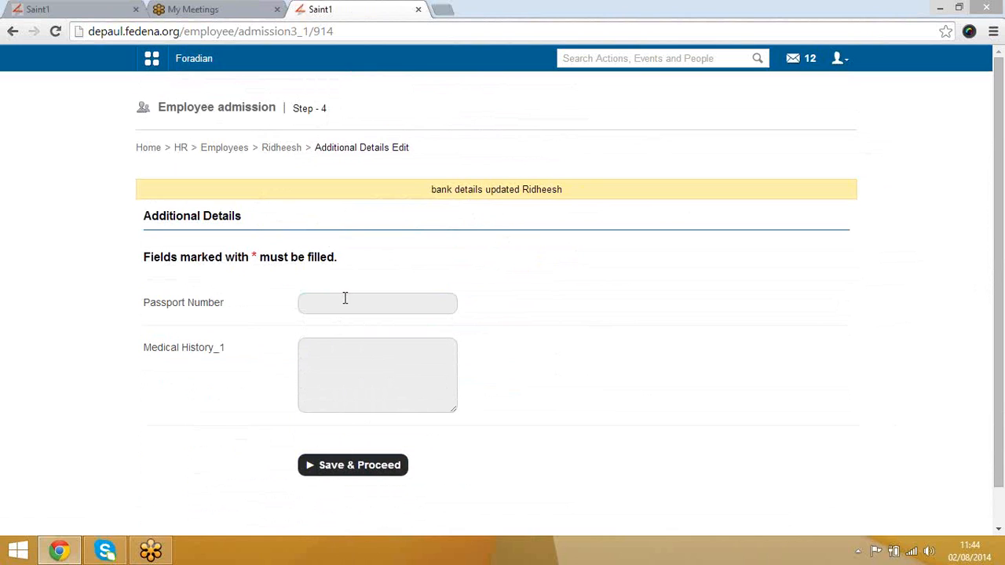
Step: Leave passport number and medical history blank on Step 4 and save
click(345, 299)
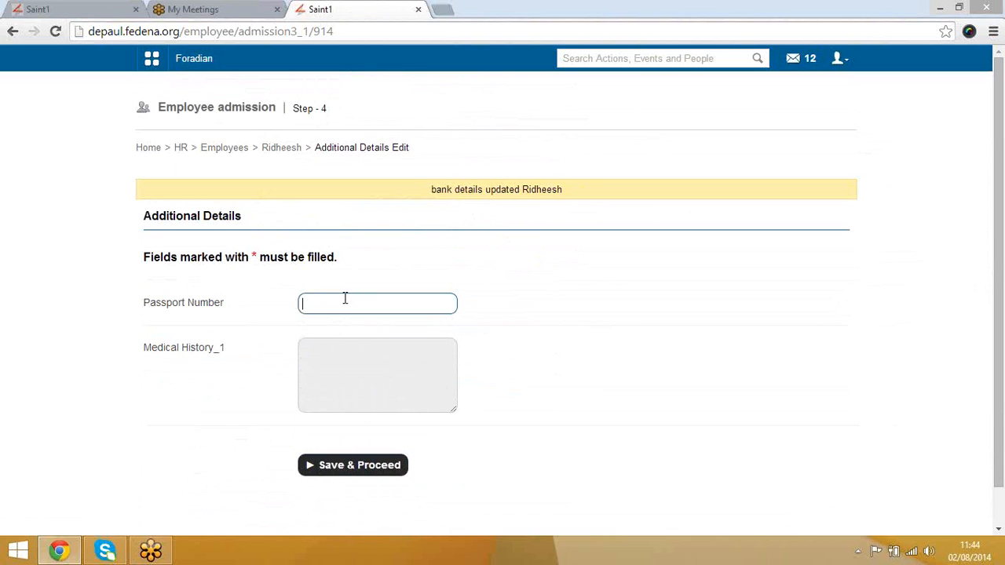
click(381, 363)
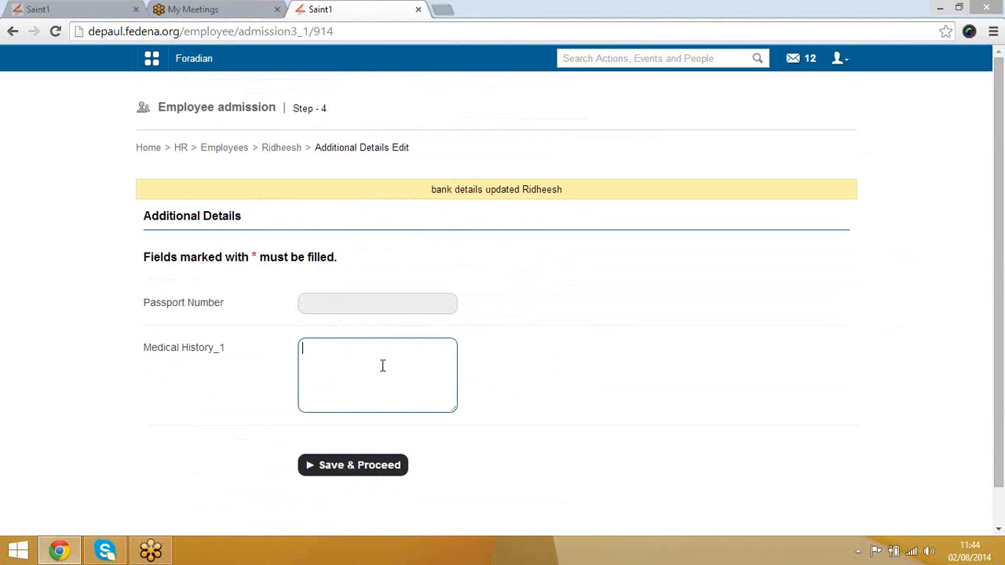
click(378, 468)
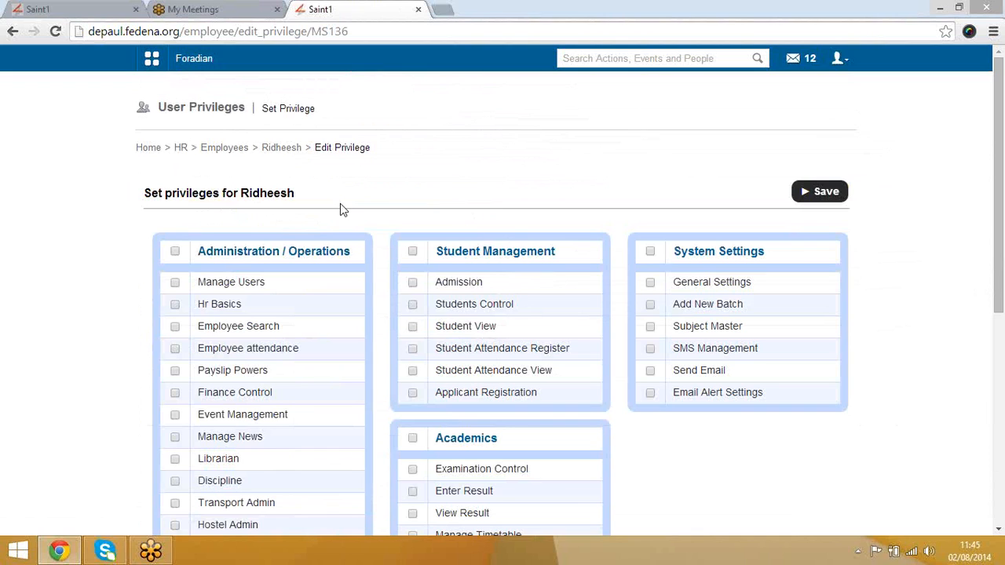
Step: Tick the Librarian privilege under Administration / Operations and save the employee's privileges
scroll(341, 208, down, 3)
scroll(259, 191, up, 3)
scroll(296, 336, down, 3)
scroll(190, 287, up, 3)
scroll(534, 343, down, 5)
scroll(452, 291, up, 5)
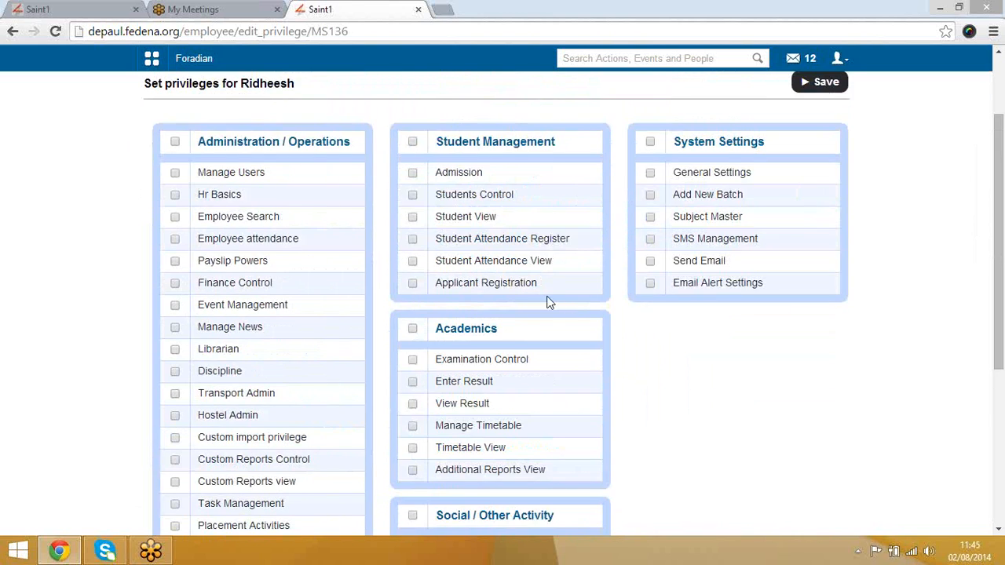
scroll(514, 353, down, 5)
scroll(517, 366, up, 5)
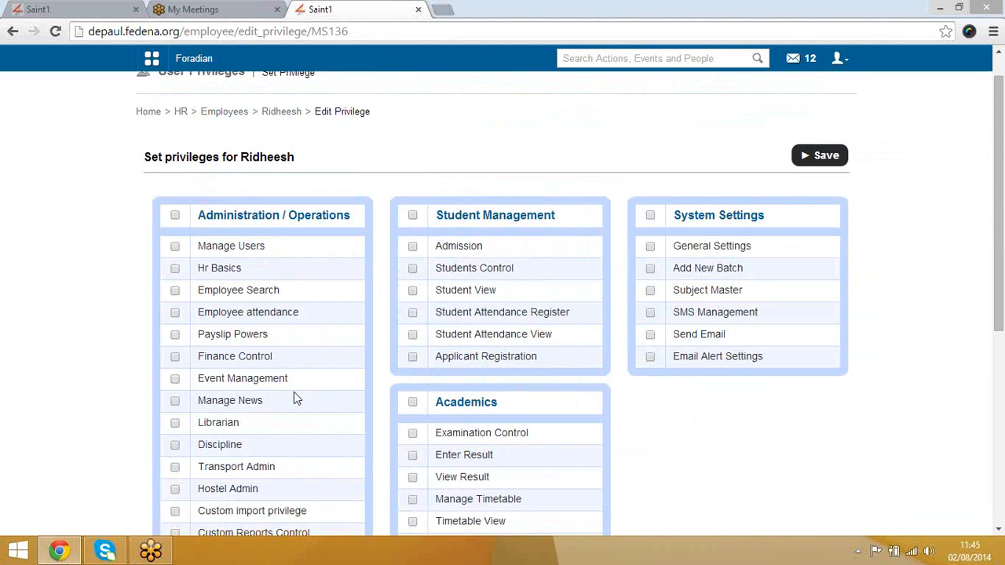
click(175, 424)
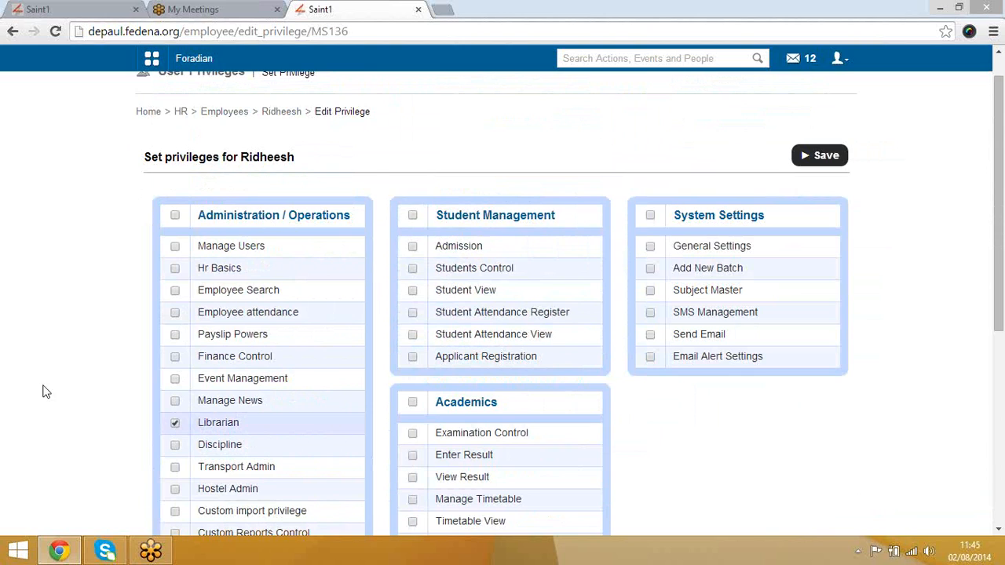
click(820, 160)
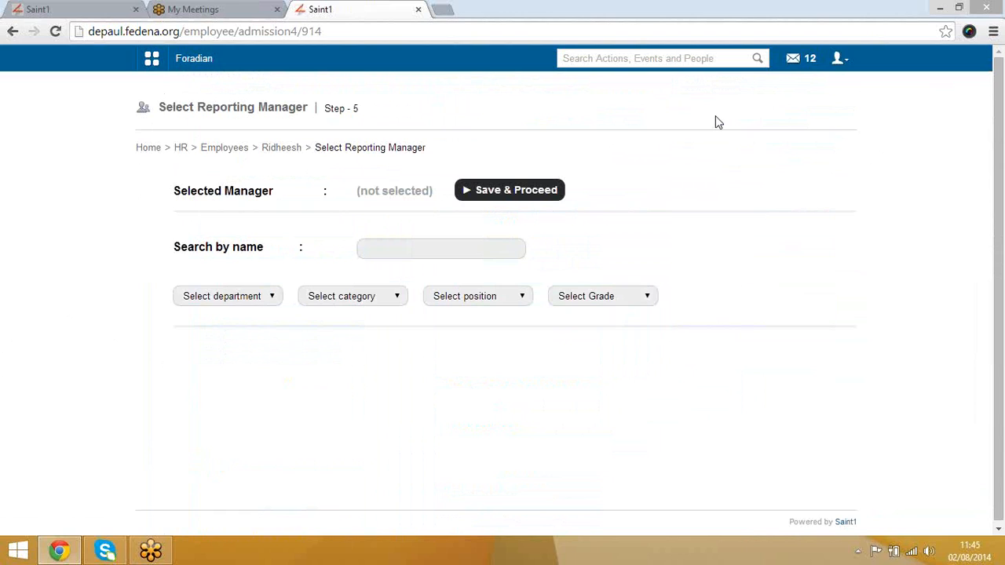
Step: Search by name and pick the Academics reporting manager, save, then return to HR Management
click(453, 247)
text(surya)
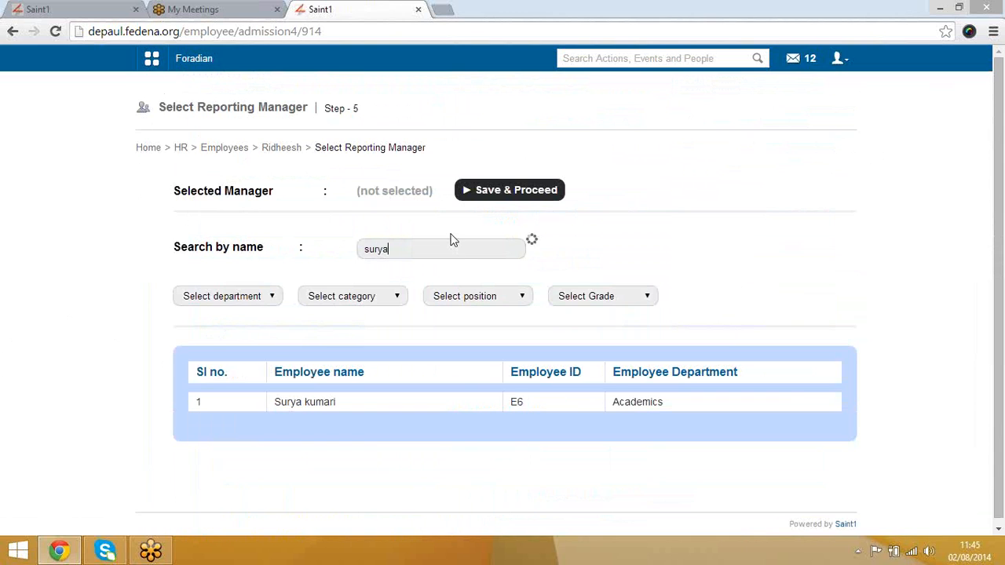
click(319, 406)
click(305, 400)
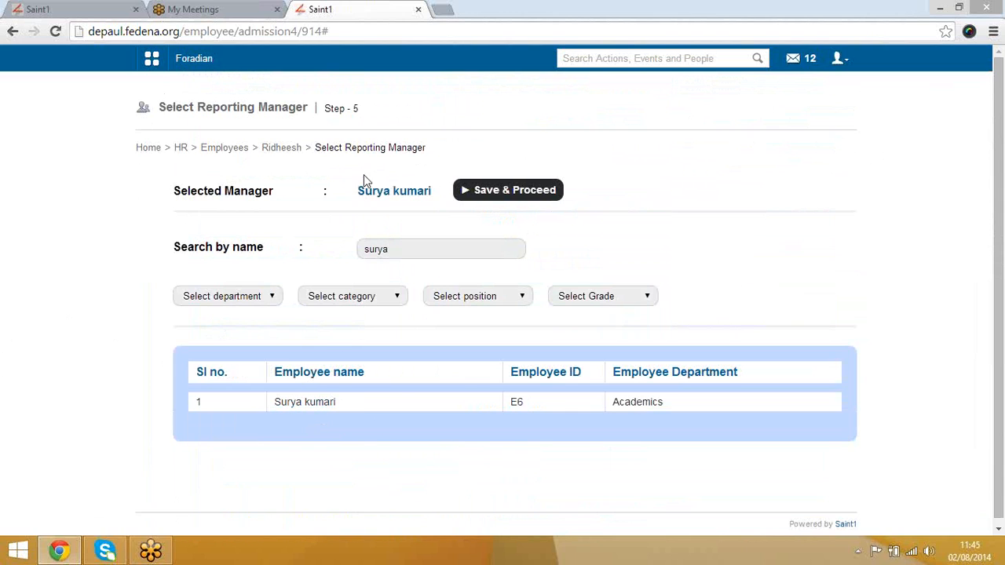
click(509, 190)
click(180, 148)
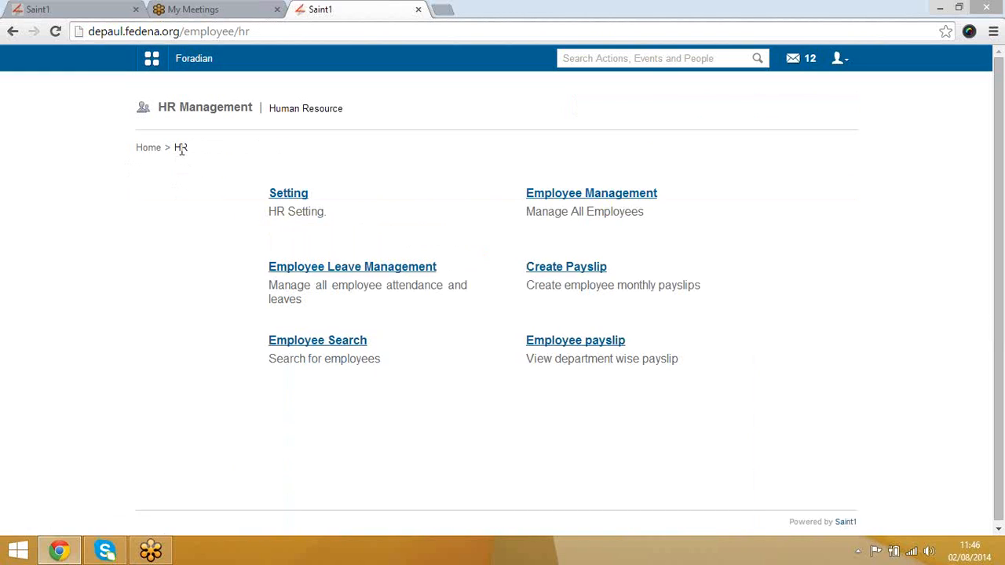
Step: Open Employee Subject Association and select batch Grade-08 - A-2014
click(621, 196)
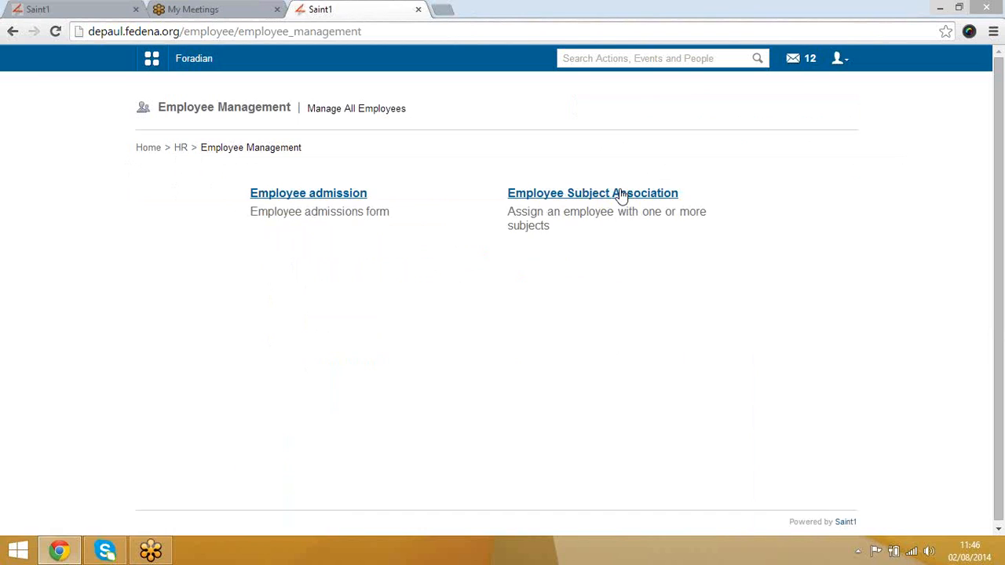
click(620, 194)
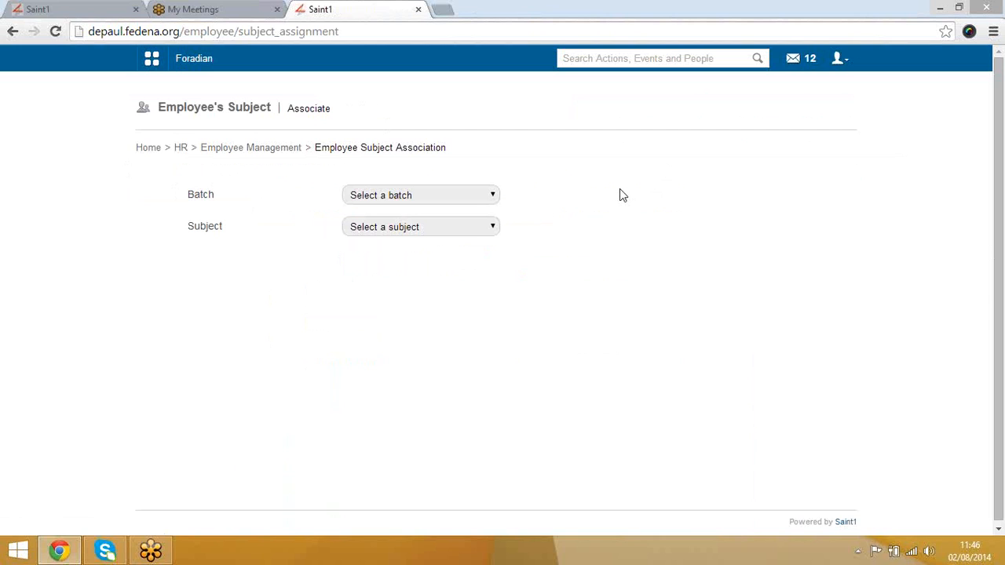
click(476, 196)
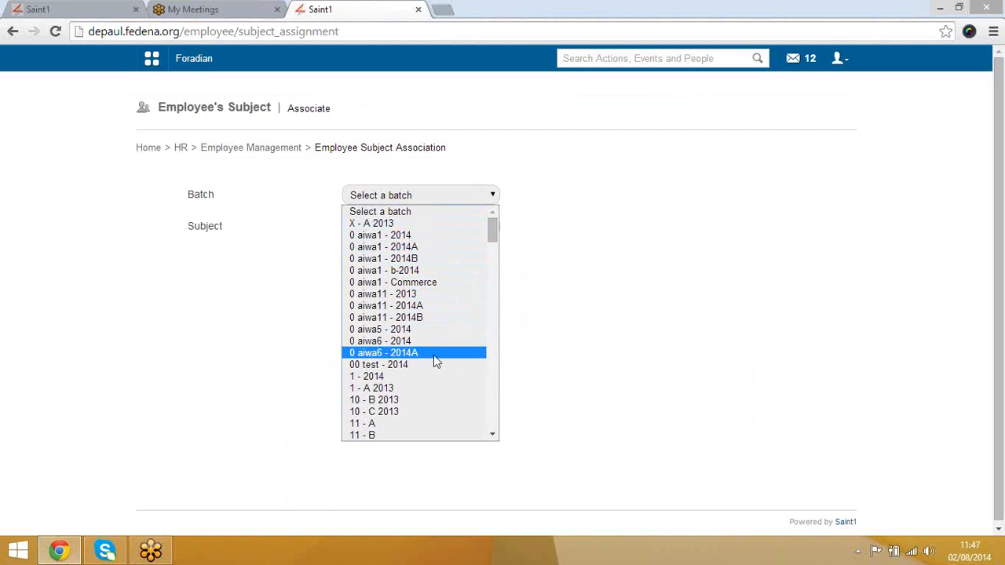
key(Down)
key(Down)
key(Down)
key(Down)
key(Down)
key(Down)
key(Down)
key(Down)
key(Down)
key(Down)
key(Down)
key(Down)
key(Down)
key(Down)
key(Down)
key(Down)
key(Down)
key(Down)
key(Down)
key(Down)
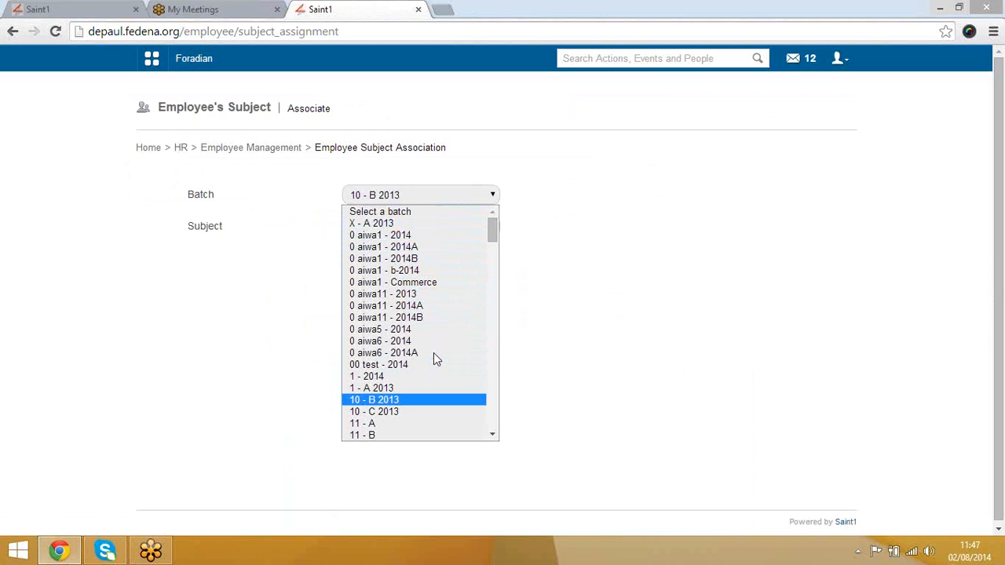
key(Down)
key(Down)
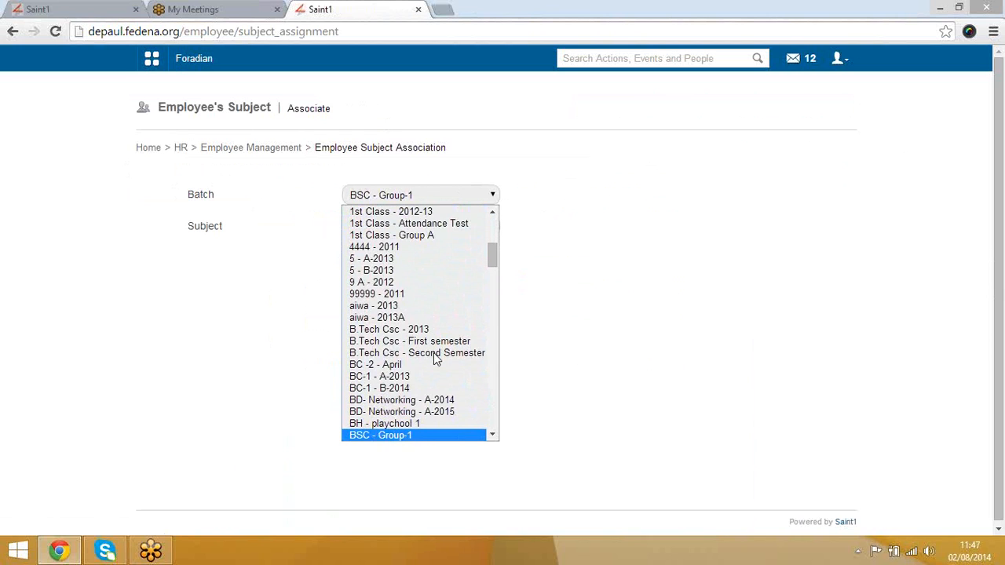
key(Down)
key(Down)
key(Down)
key(Down)
key(Down)
key(Down)
key(Down)
key(Down)
key(Down)
key(Down)
key(Down)
key(Down)
key(Down)
key(Down)
key(Down)
key(Down)
key(Down)
key(Down)
key(Down)
key(Down)
key(Down)
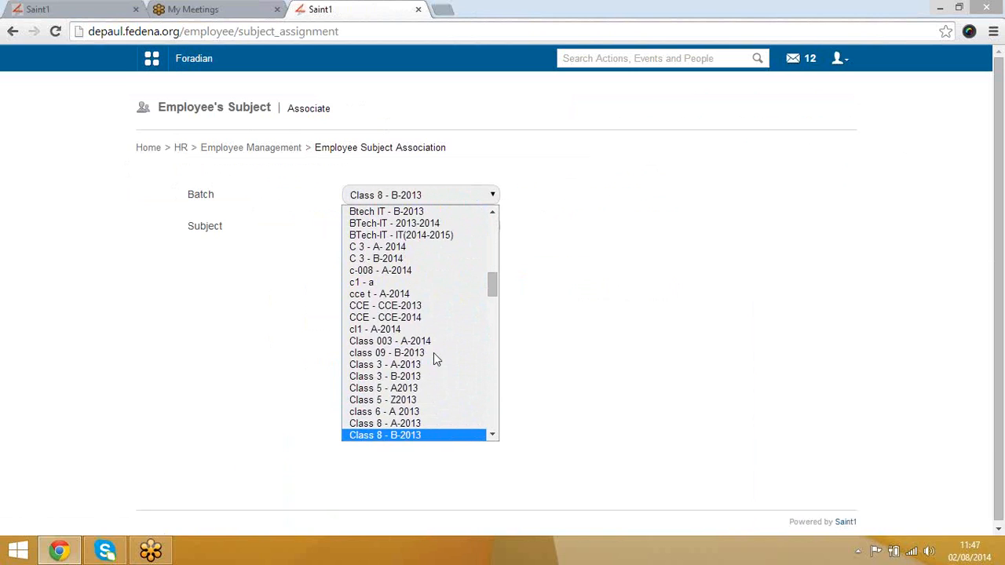
key(Down)
key(Down)
key(Down)
key(Down)
key(Down)
key(Down)
key(Down)
key(Down)
key(Down)
key(Down)
key(Down)
key(Down)
key(Down)
key(Down)
key(Down)
key(Down)
key(Down)
key(Down)
key(Down)
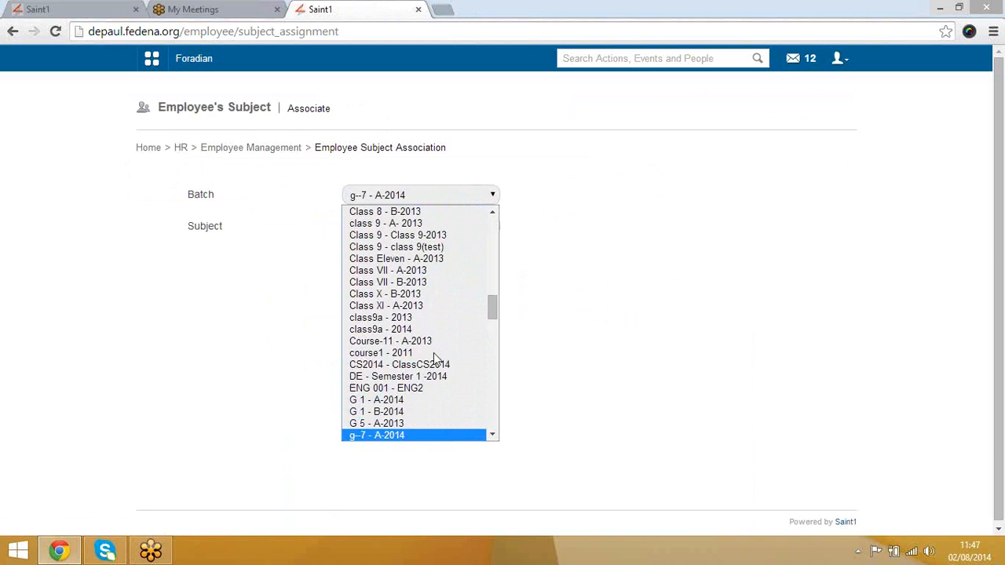
key(Down)
key(Down)
key(Down)
key(Down)
key(Down)
key(Down)
key(Down)
key(Down)
key(Down)
key(Down)
key(Down)
key(Down)
key(Down)
key(Down)
key(Down)
key(Down)
key(Down)
key(Down)
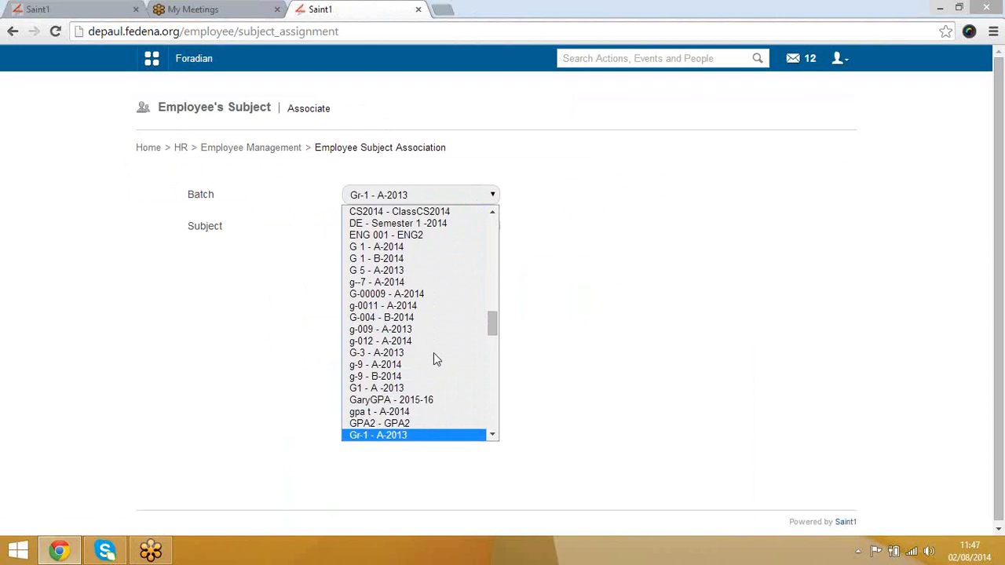
key(Down)
key(Down)
key(Down)
key(Down)
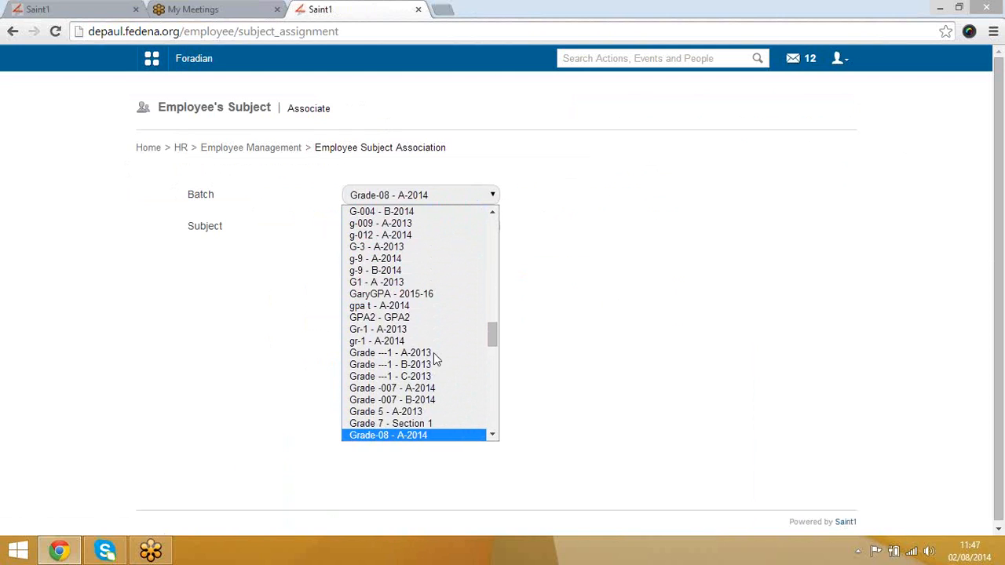
key(Return)
Step: Choose subject Maths and department Academics, then assign an employee to teach Maths
click(411, 228)
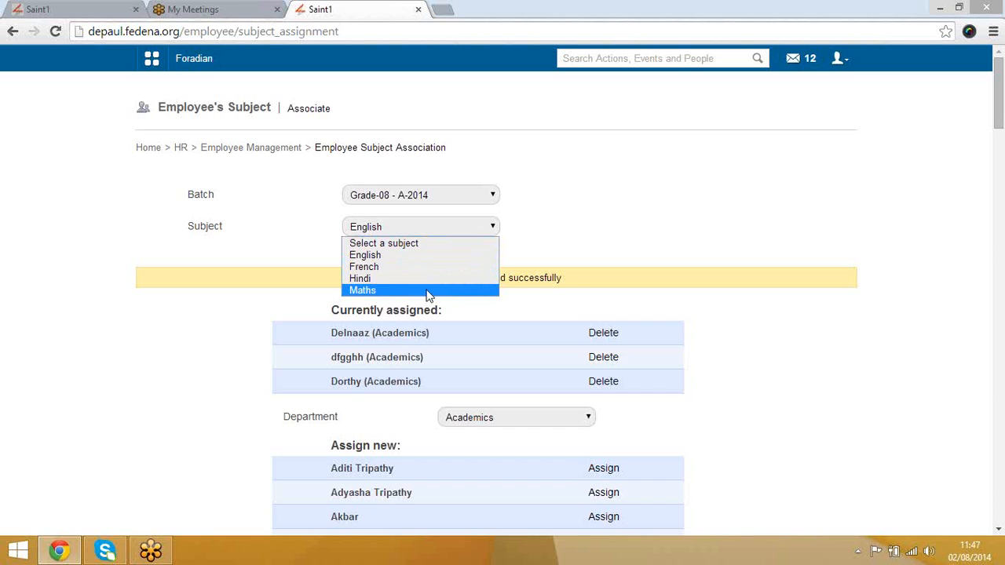
click(429, 291)
click(503, 354)
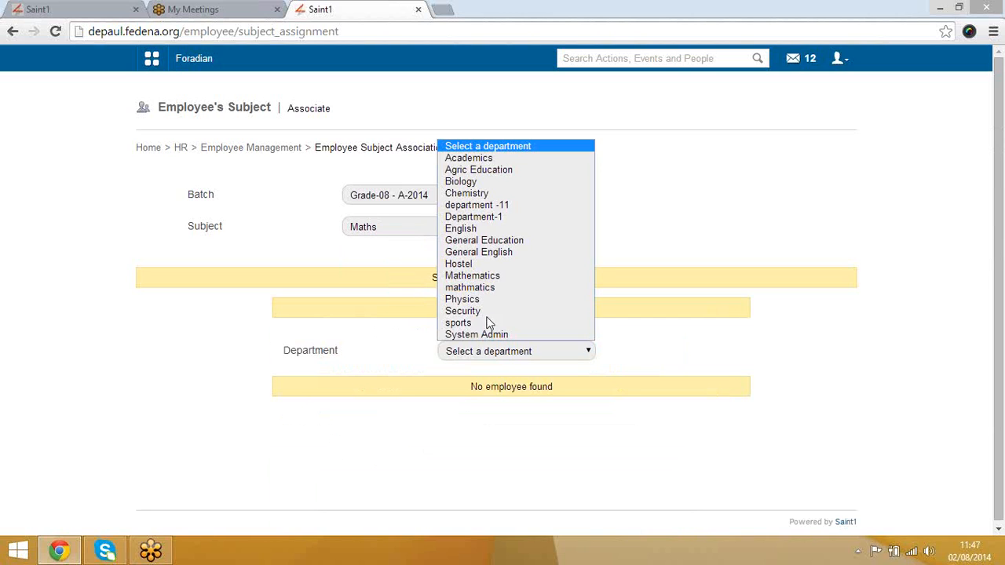
click(482, 157)
scroll(628, 416, down, 5)
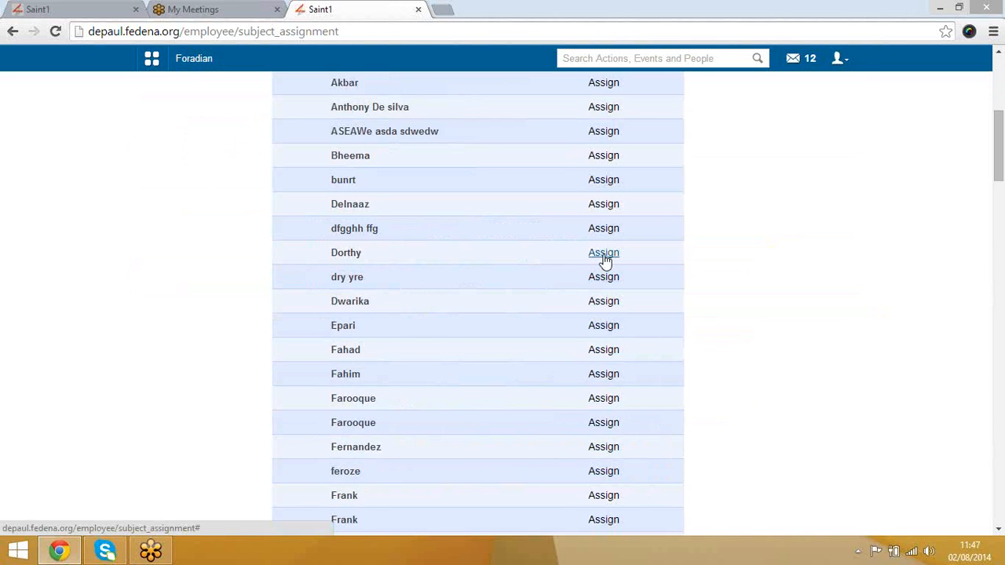
scroll(604, 247, up, 1)
click(604, 246)
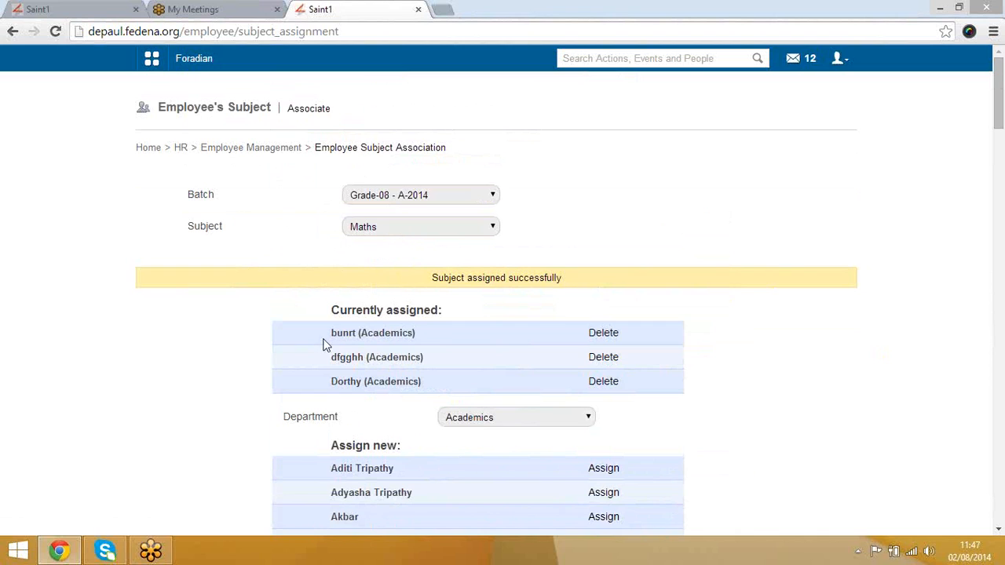
drag(334, 324, 406, 383)
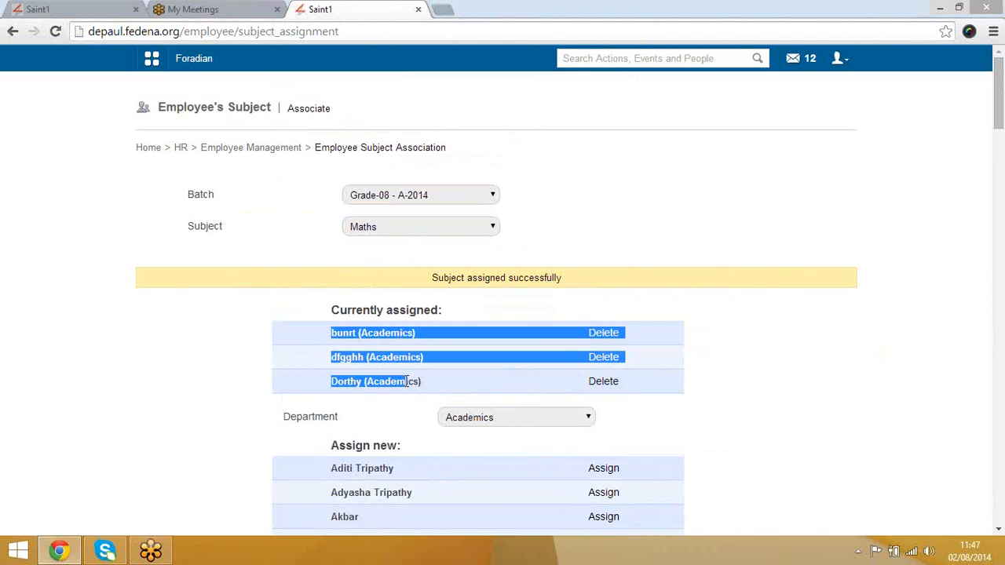
click(308, 269)
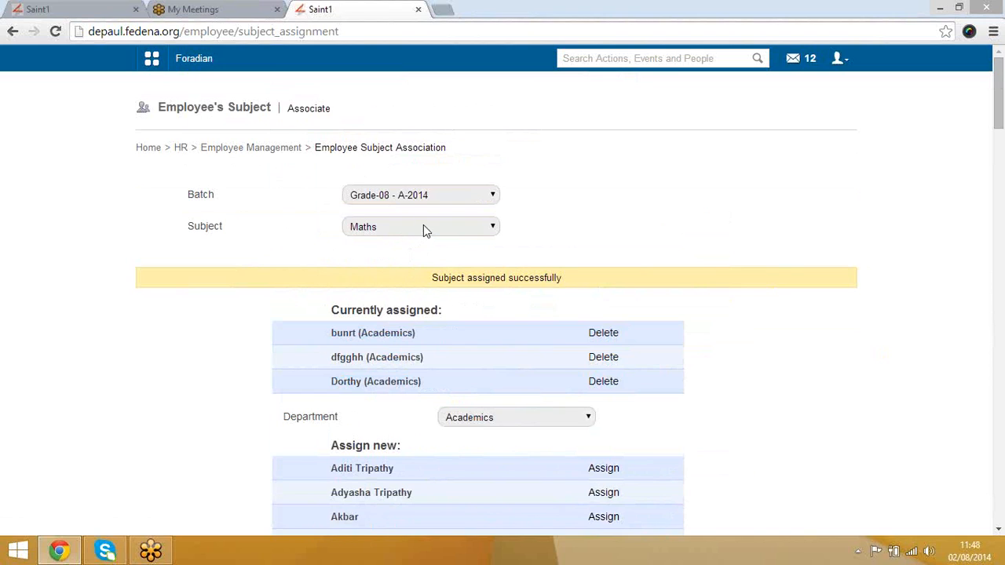
Step: Go back through HR Management to the Employee Leave Management's Add Leave Types page
click(253, 152)
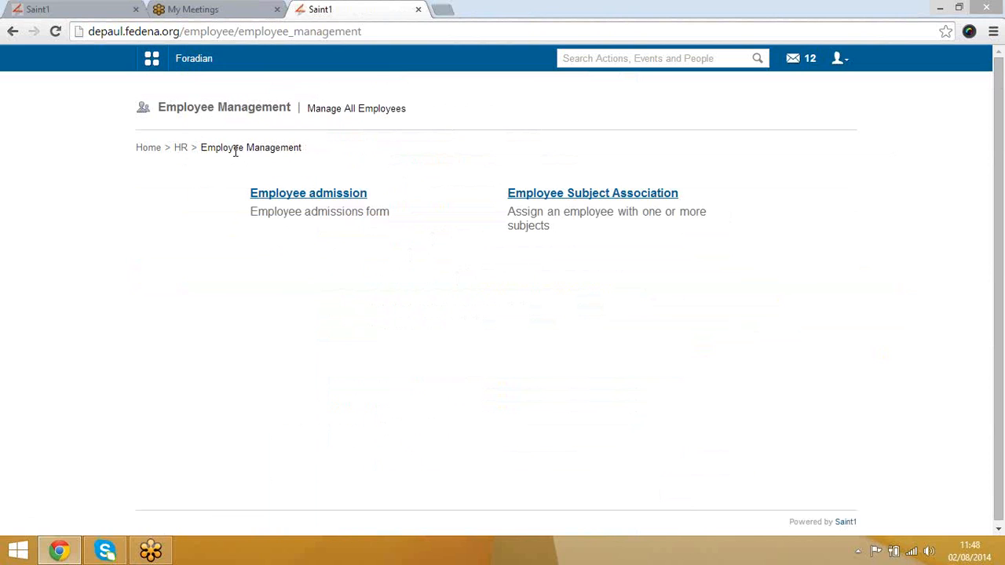
click(179, 152)
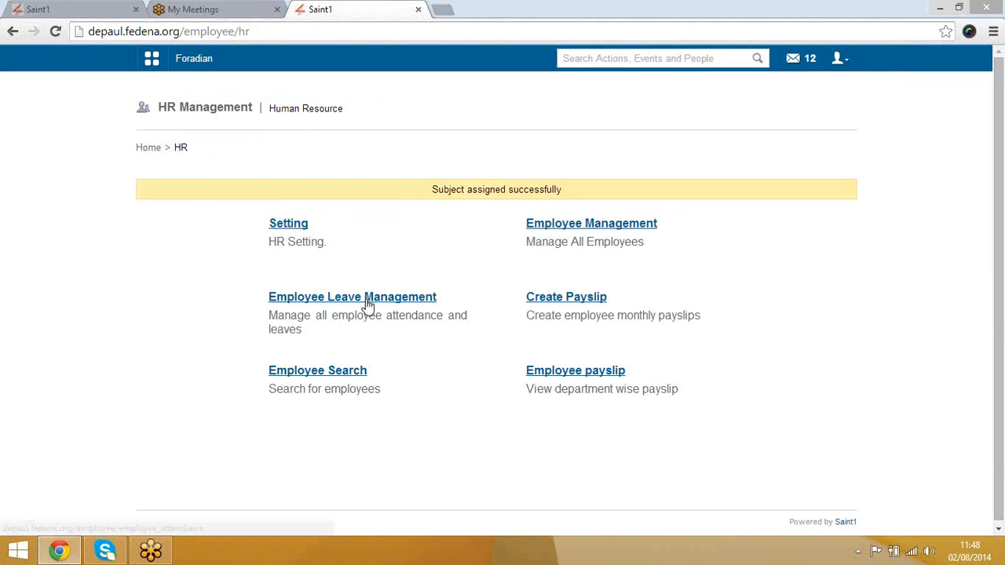
click(368, 299)
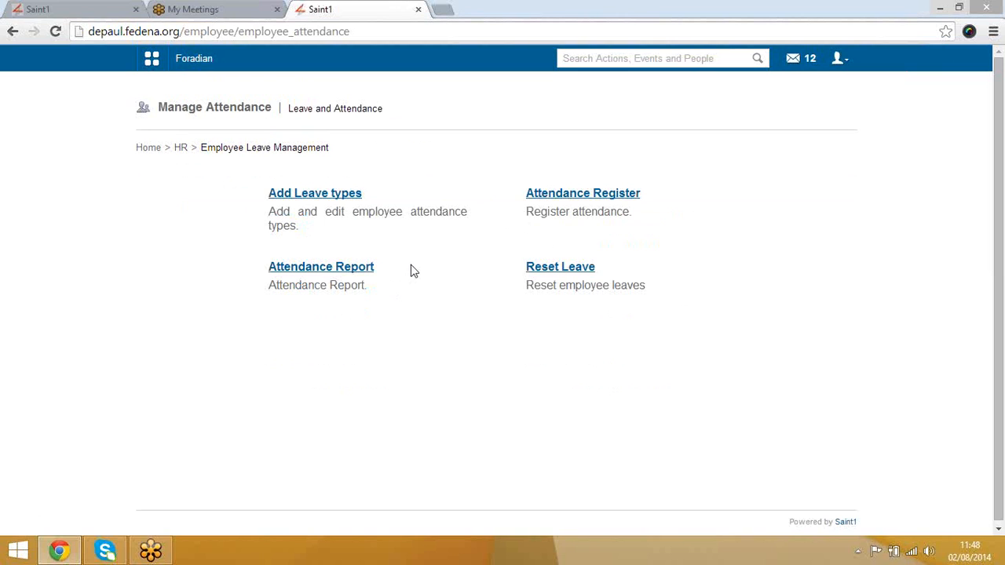
click(330, 199)
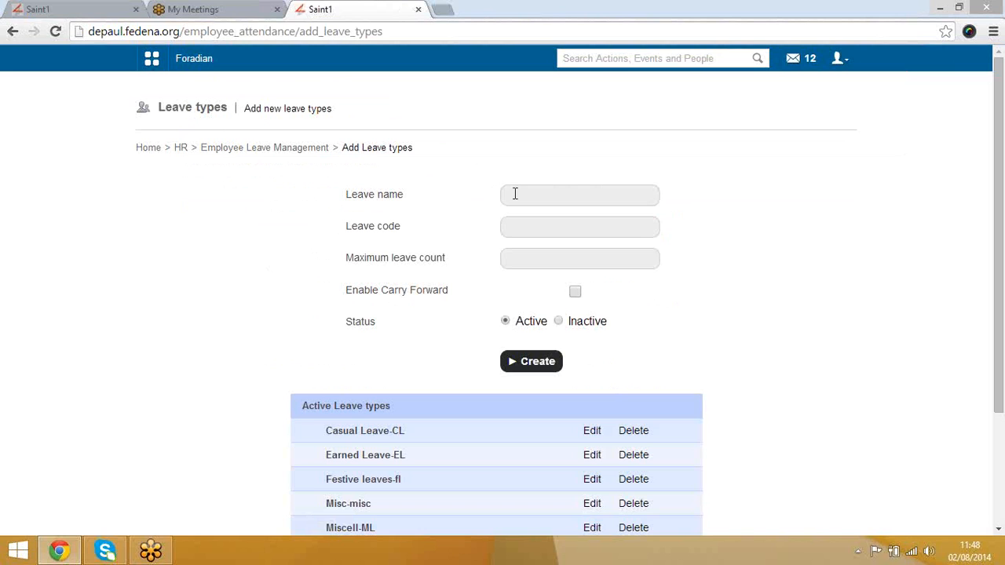
Step: Click into the leave name and maximum leave count fields, then open the timetable dropdown on Teacher Timetable
click(515, 194)
scroll(433, 298, down, 2)
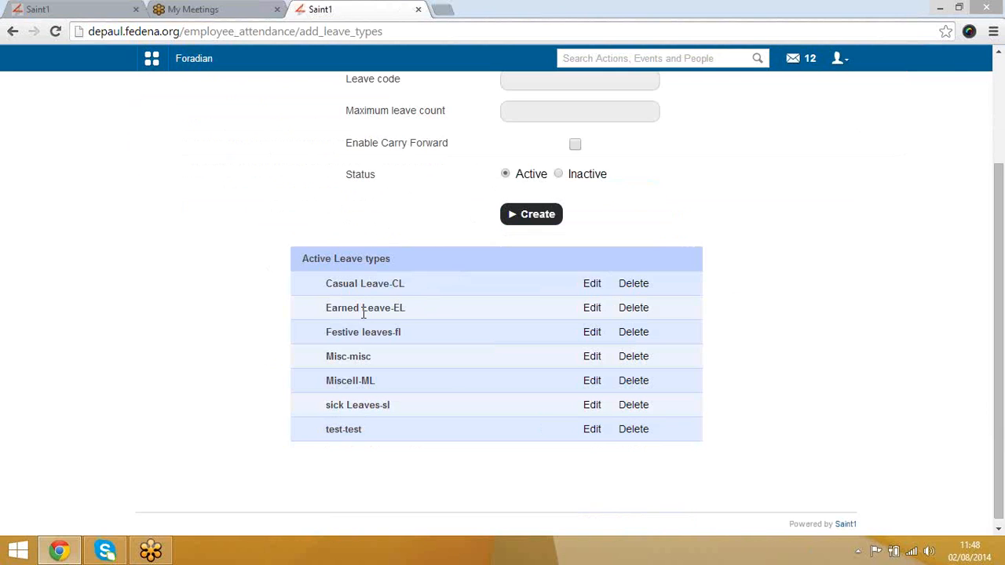
scroll(383, 331, up, 2)
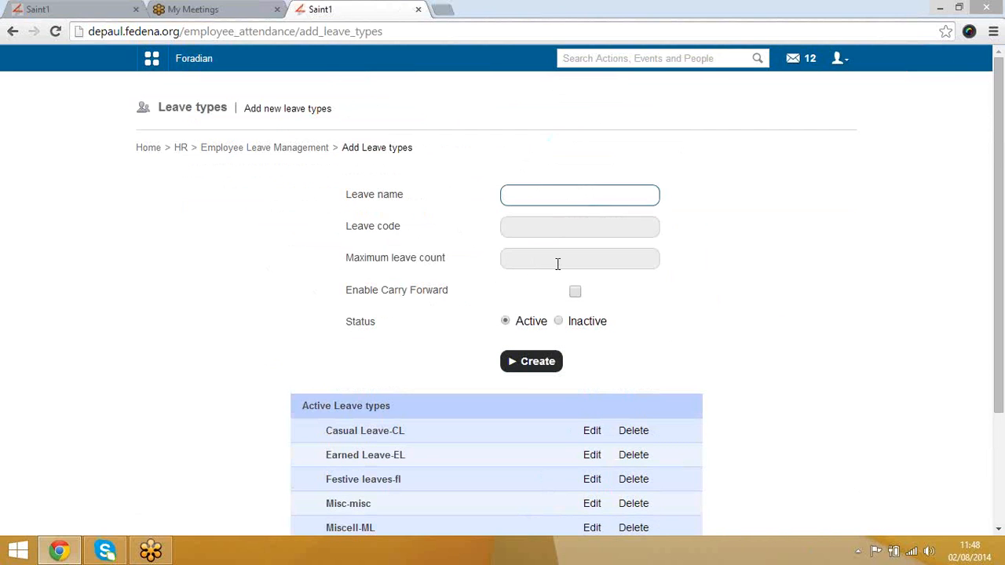
click(558, 264)
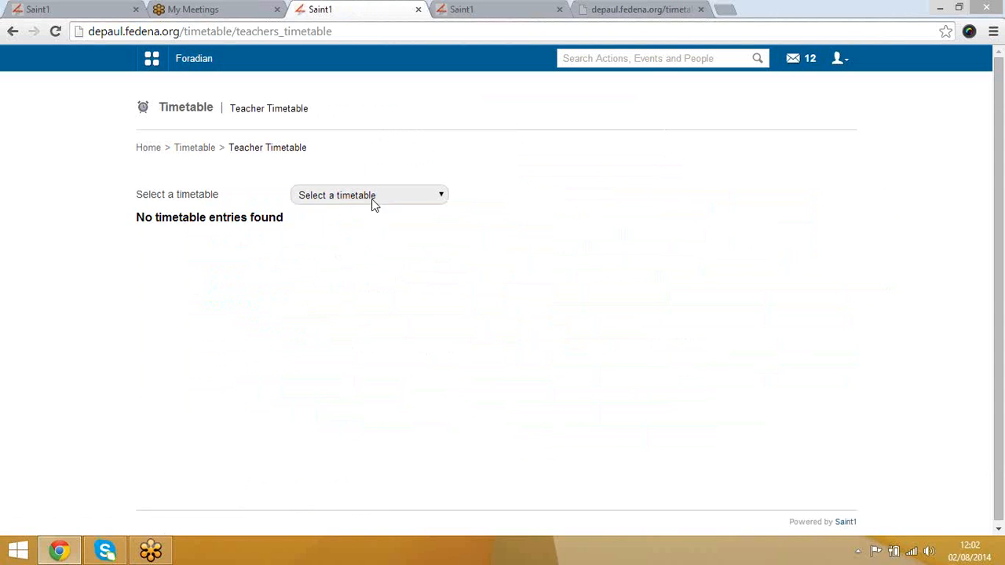
click(372, 201)
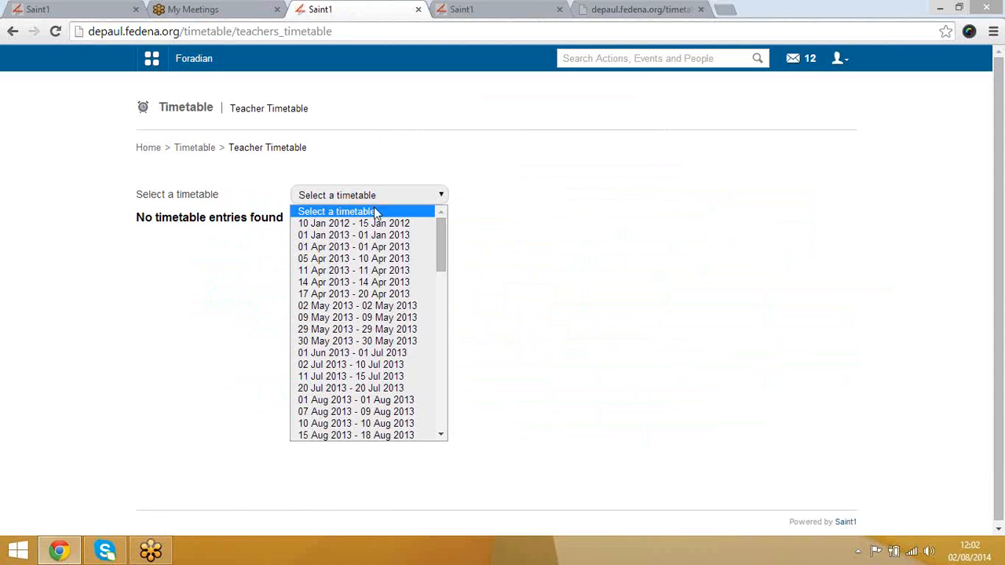
Step: Show the 17 Oct 2014 - 19 Oct 2014 teacher timetable, scroll across it, then return to Timetable
scroll(369, 384, down, 15)
click(372, 400)
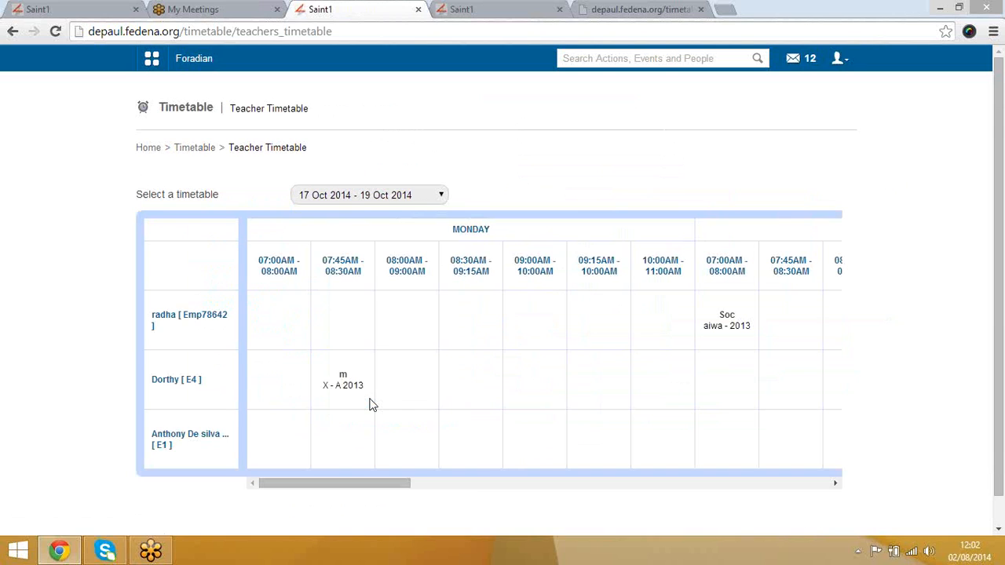
scroll(114, 339, down, 1)
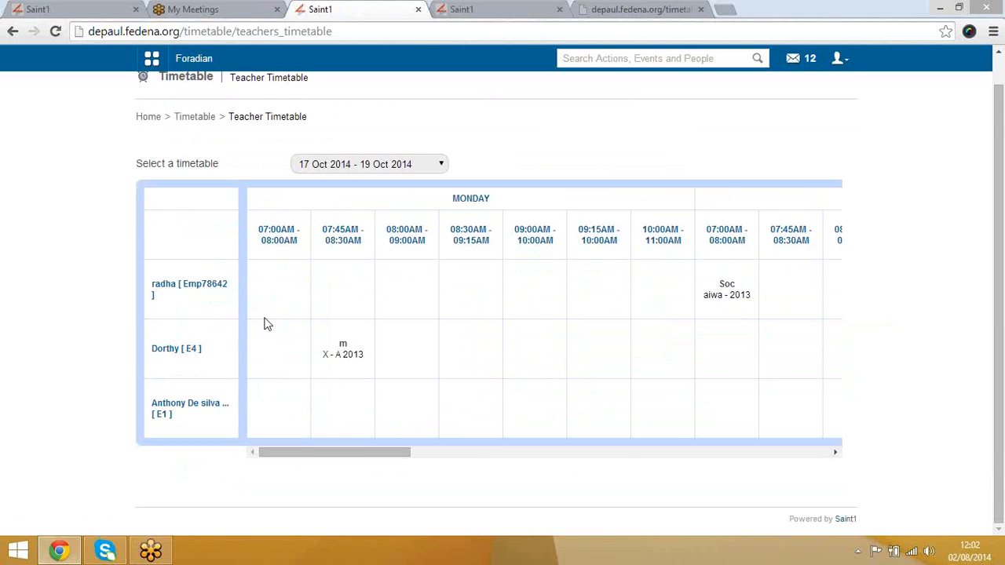
scroll(283, 290, right, 2)
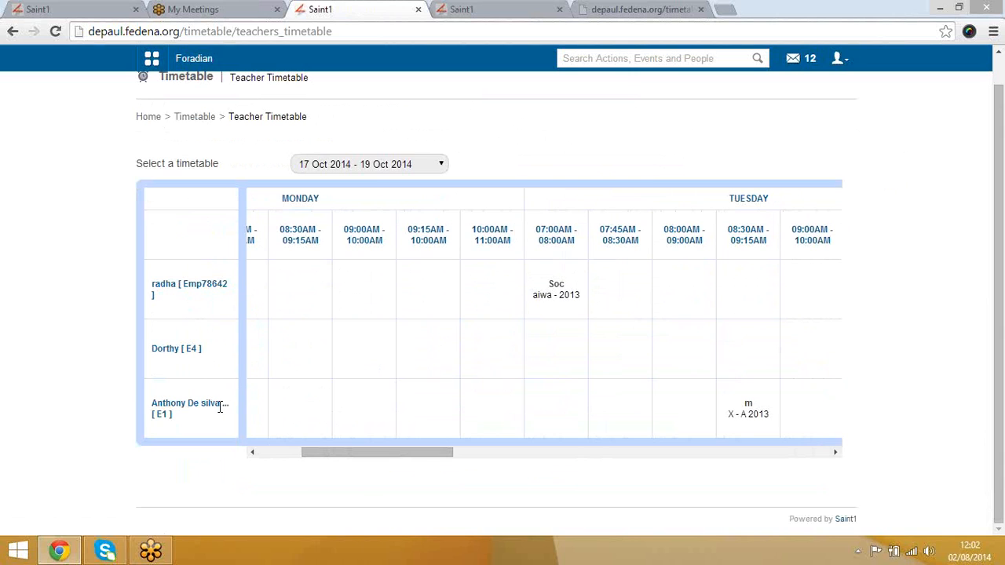
click(198, 118)
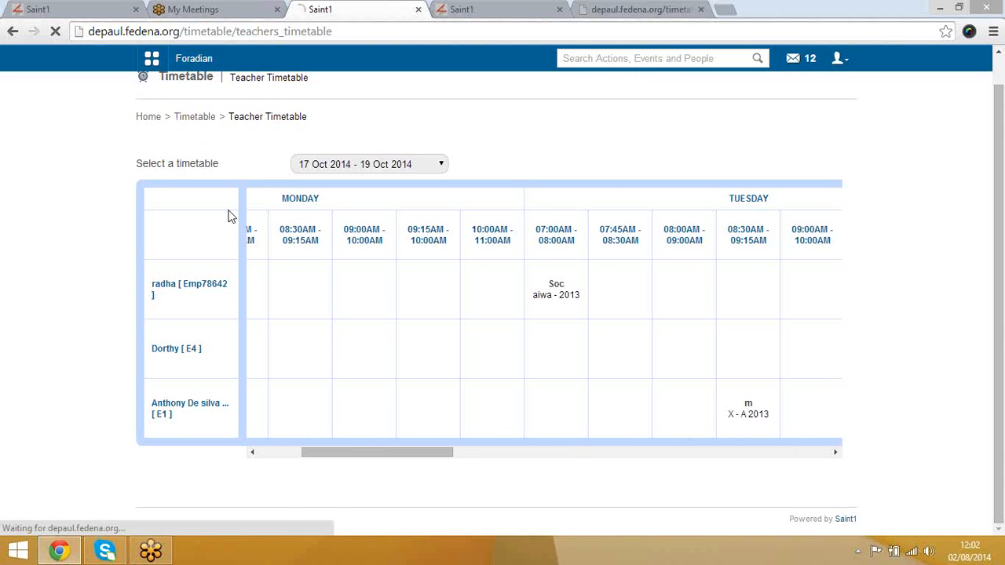
scroll(427, 422, down, 2)
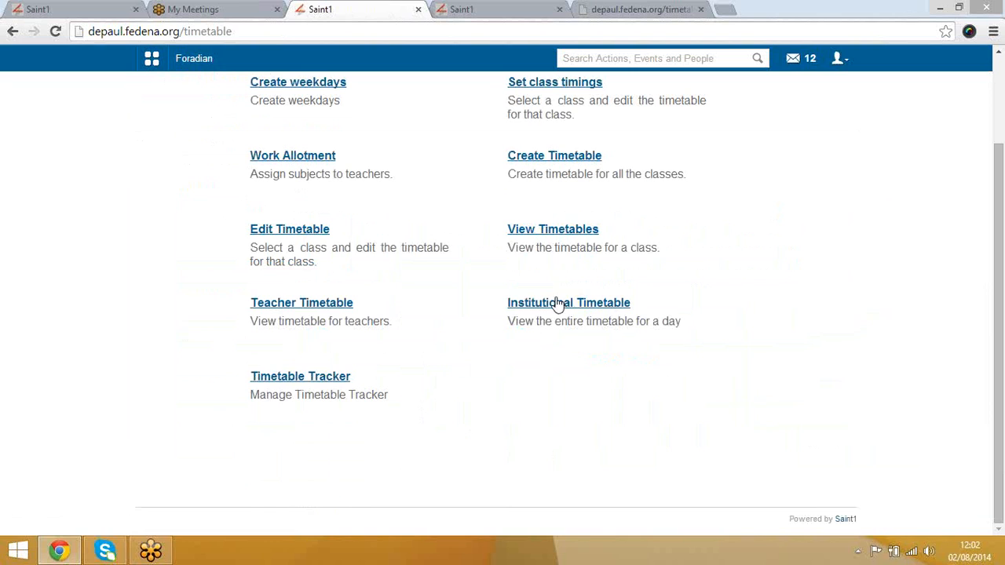
Step: View the institutional timetable for 02 August 2014, then go to the Timetable Tracker page
click(556, 309)
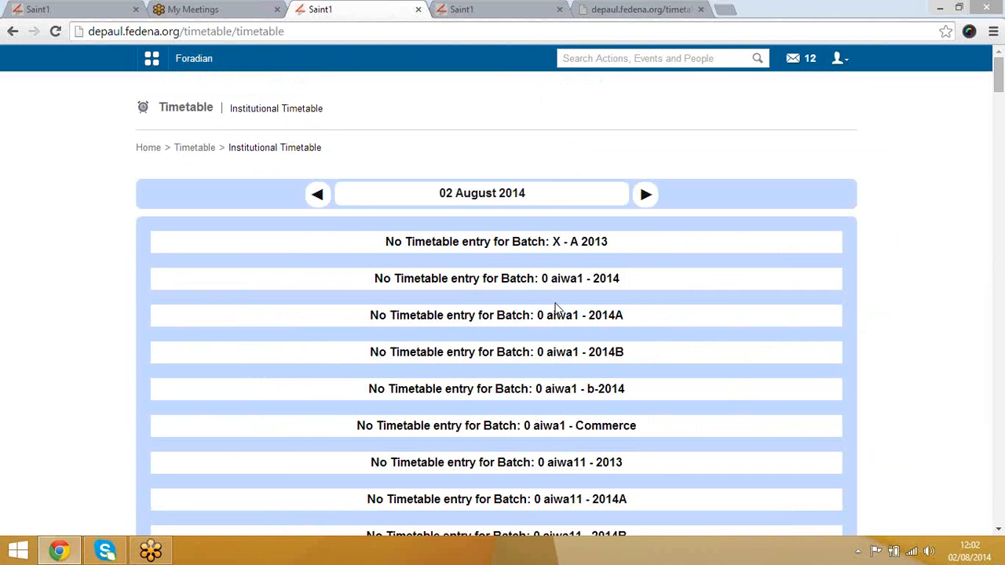
scroll(556, 311, down, 5)
scroll(556, 311, up, 5)
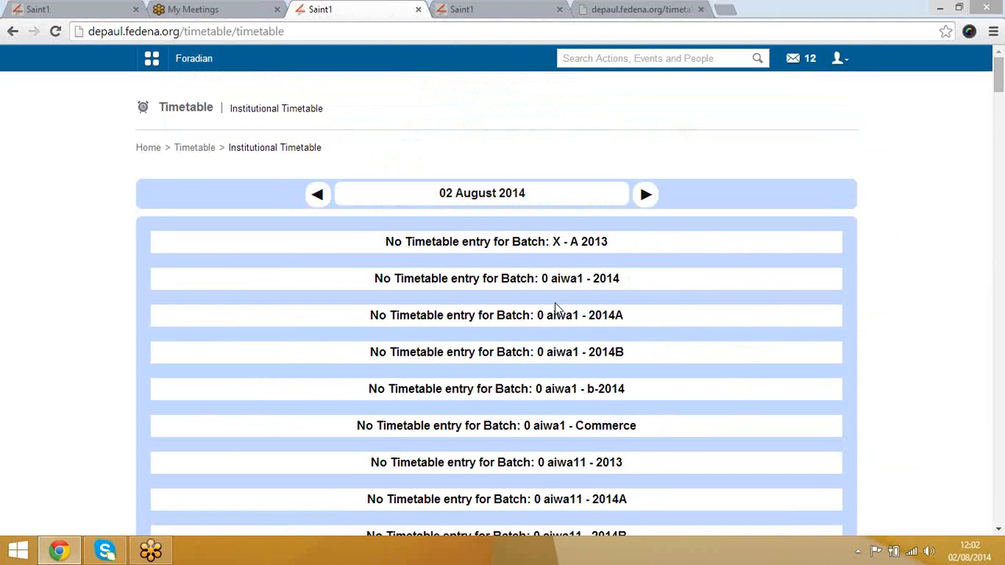
click(191, 149)
scroll(200, 381, down, 3)
click(294, 378)
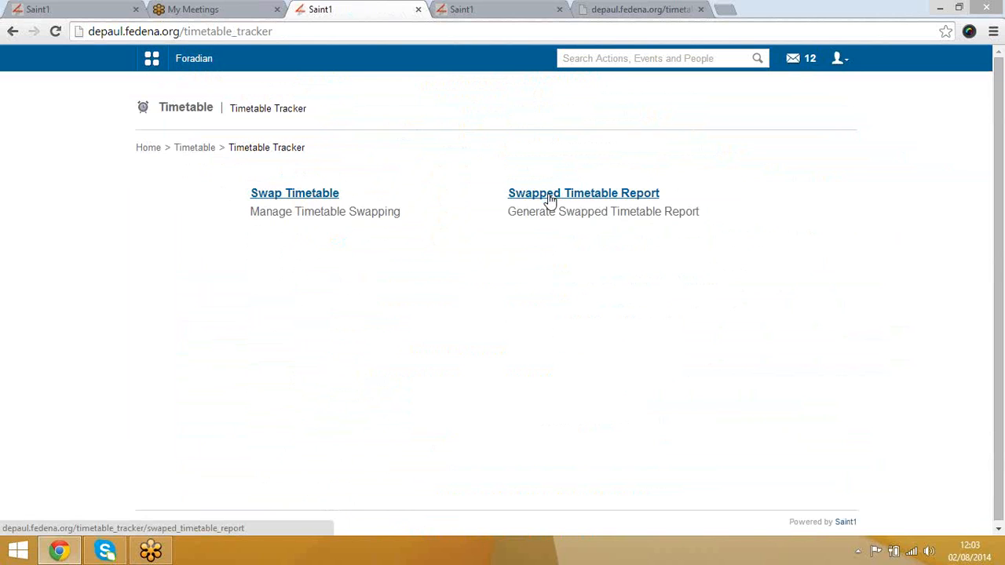
Step: In Swap Timetable, select batch X - A 2013 and date 2014-10-15 to list its classes
click(301, 197)
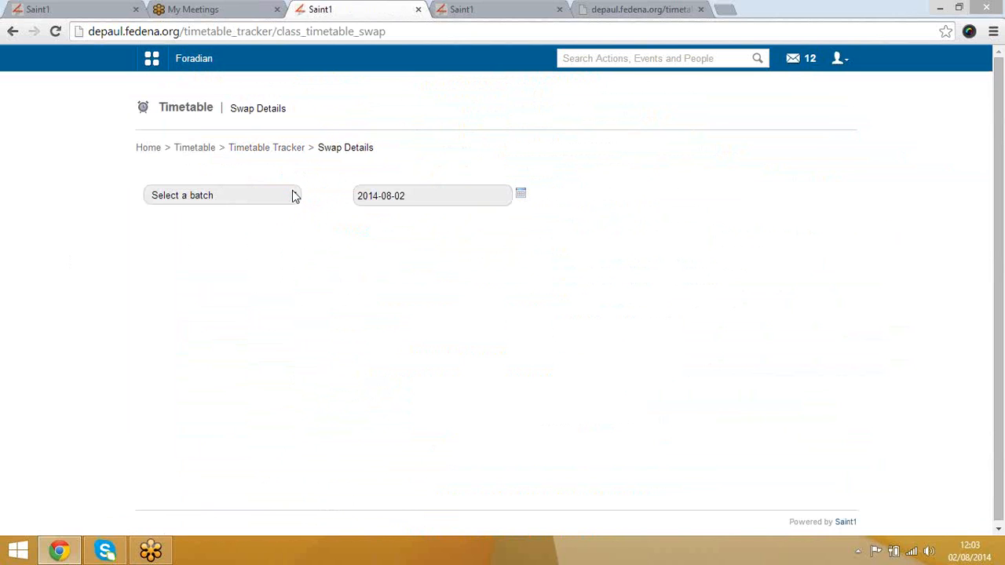
click(520, 197)
click(425, 215)
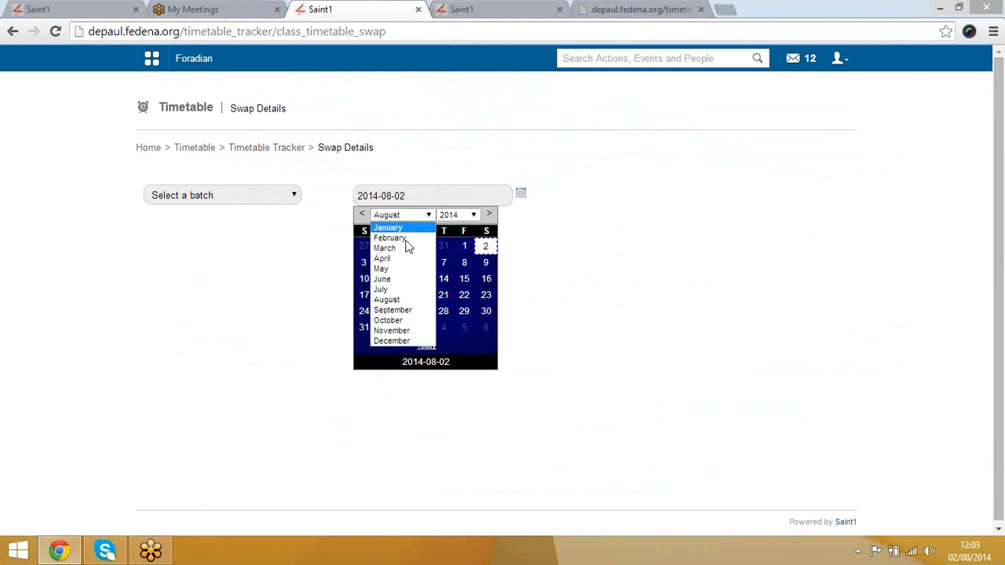
click(393, 321)
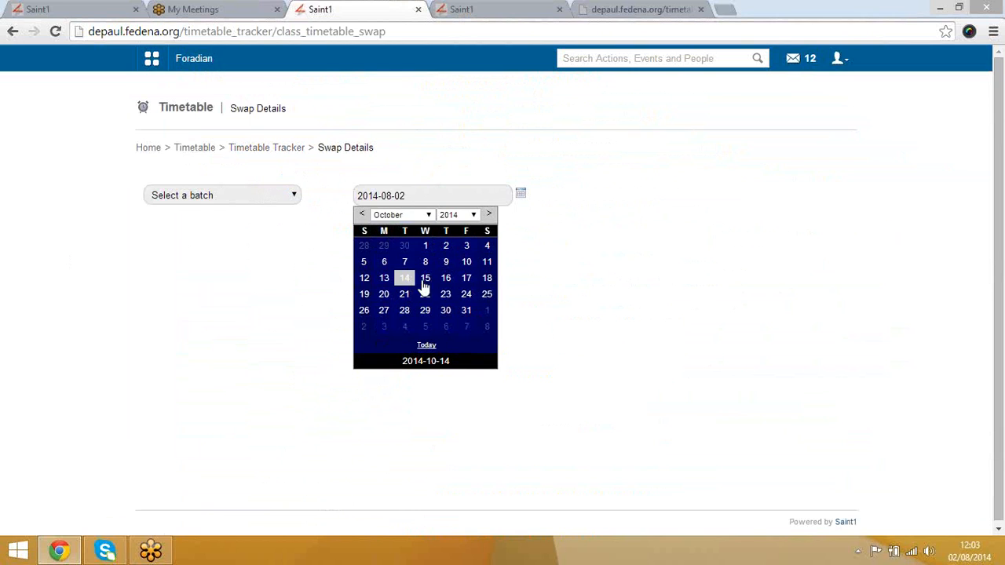
click(468, 282)
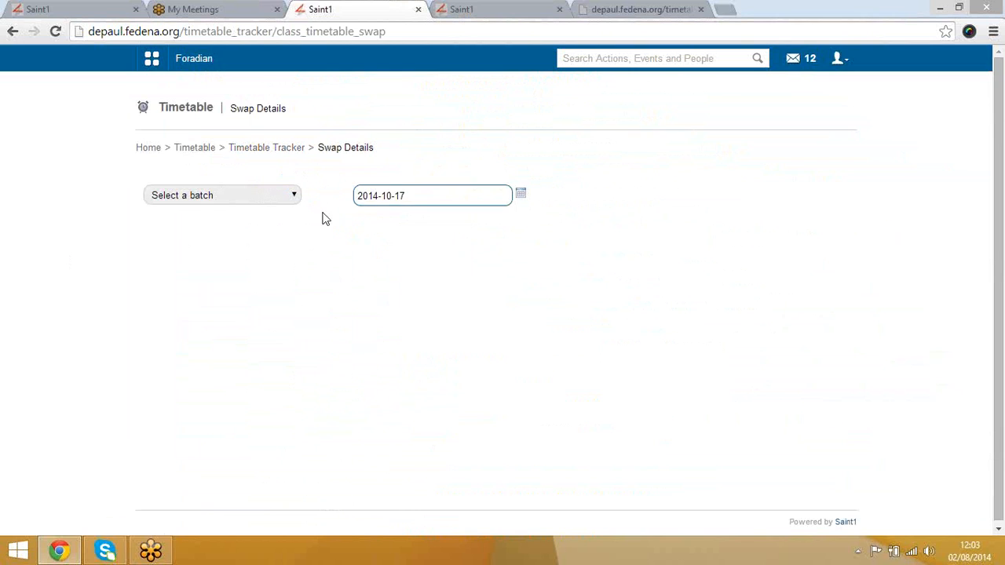
click(274, 202)
click(267, 227)
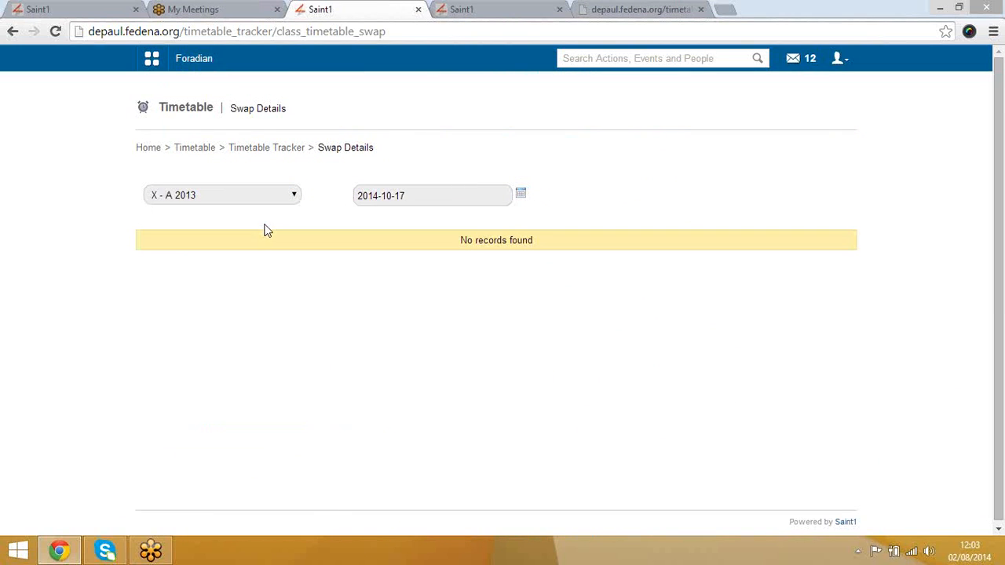
click(281, 198)
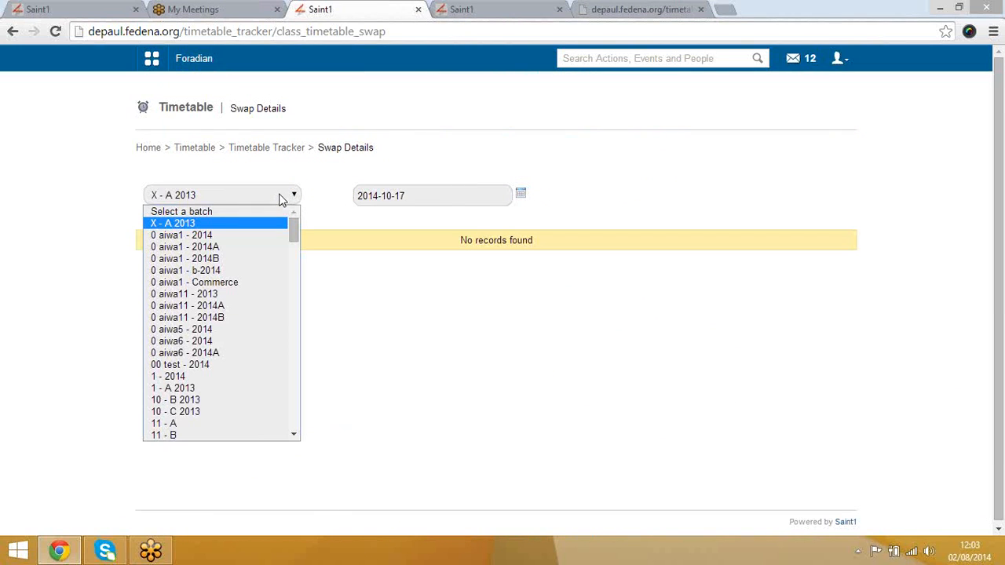
click(520, 194)
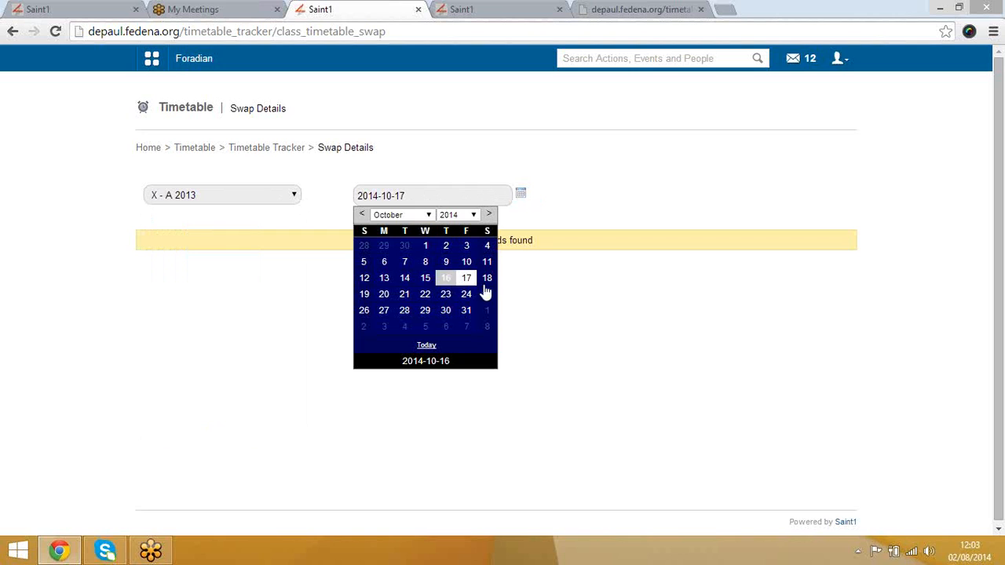
click(486, 280)
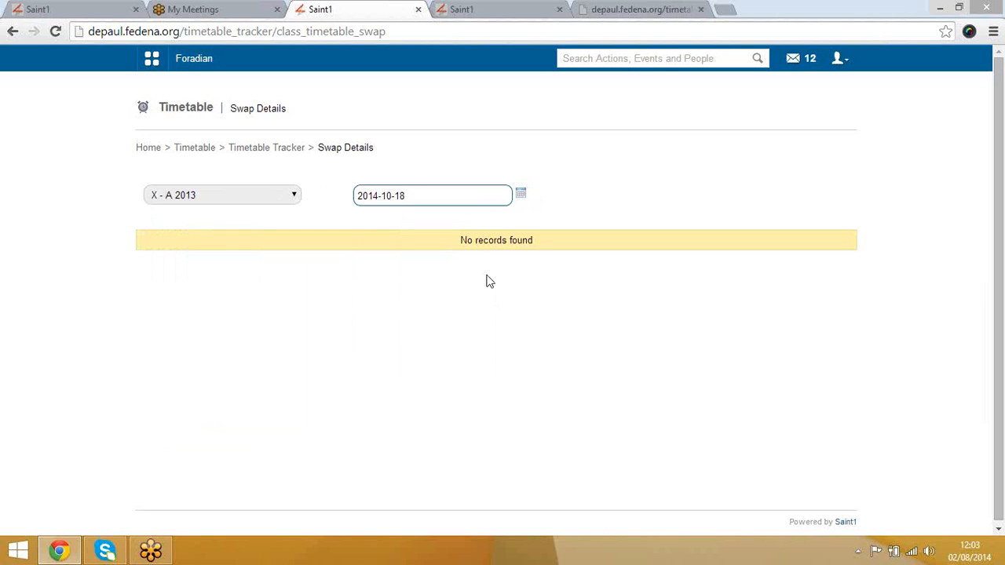
click(521, 194)
click(425, 278)
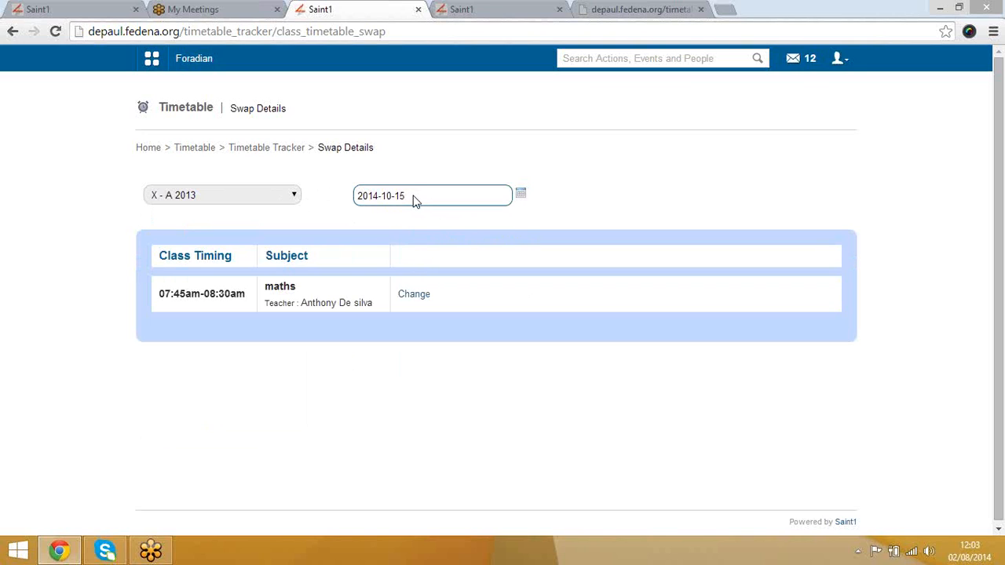
Step: Reassign the 07:45am-08:30am maths class to another Academics teacher, then open the Swapped Timetable Report
click(419, 295)
click(424, 297)
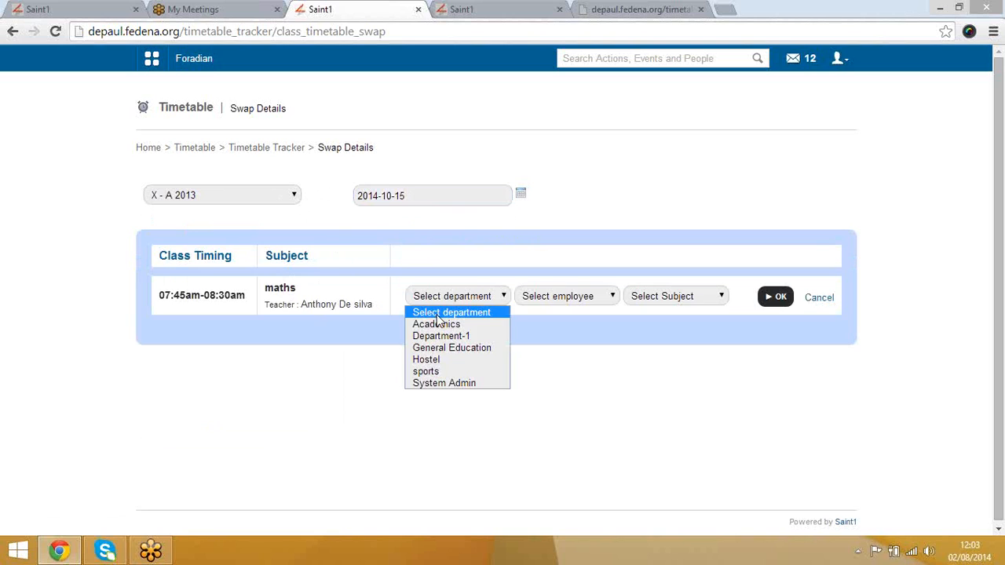
click(437, 325)
click(549, 304)
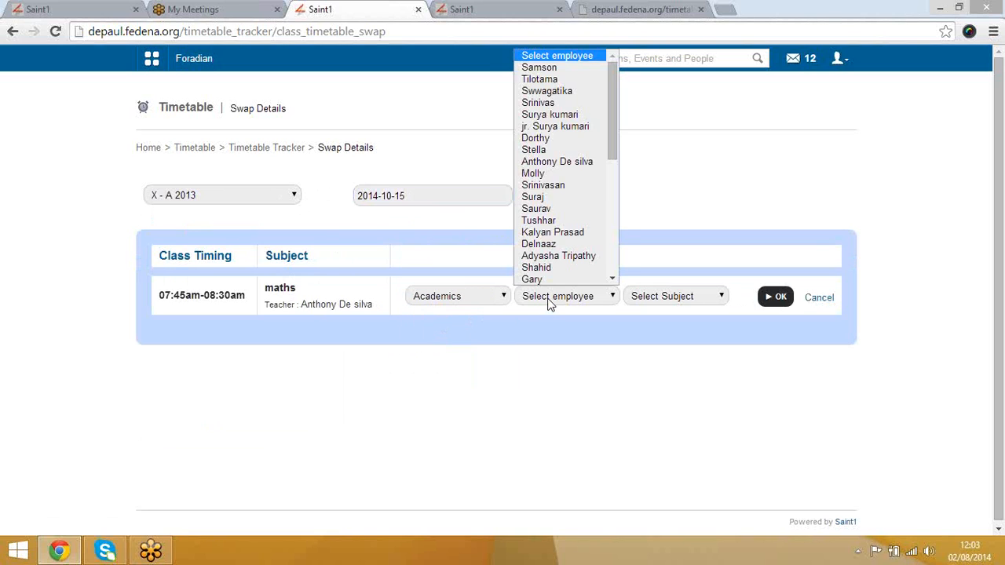
click(562, 79)
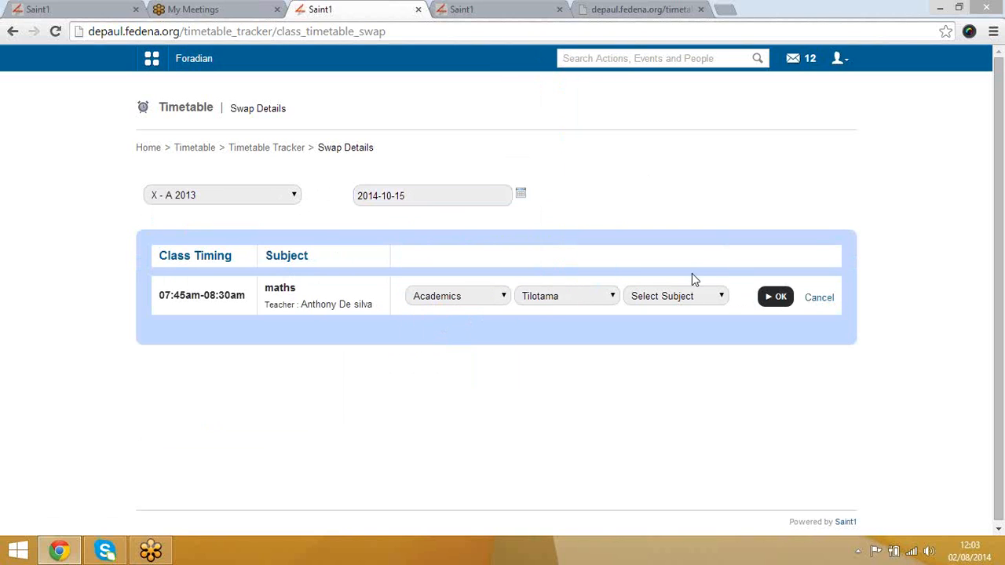
click(684, 294)
click(678, 323)
click(780, 299)
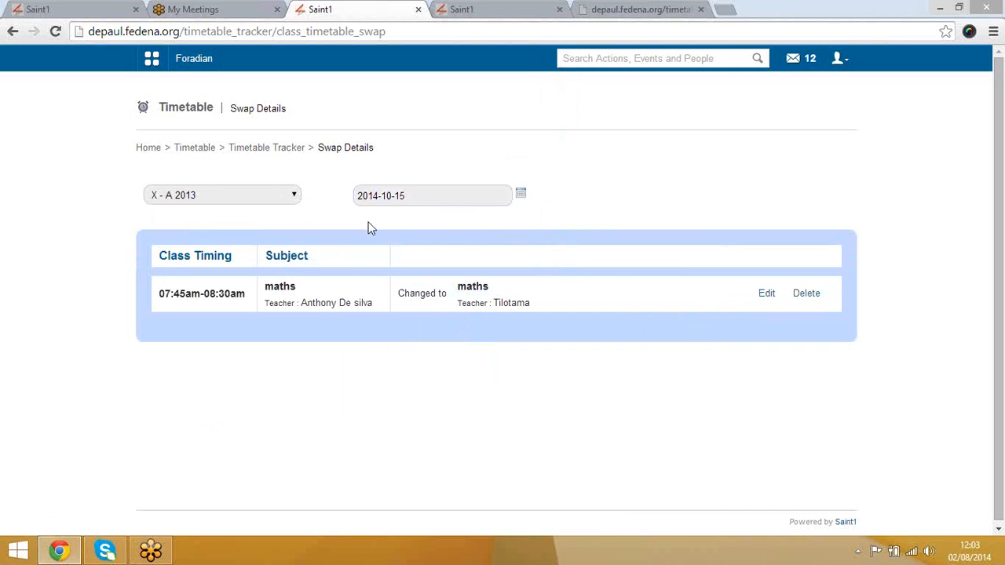
click(277, 150)
click(608, 201)
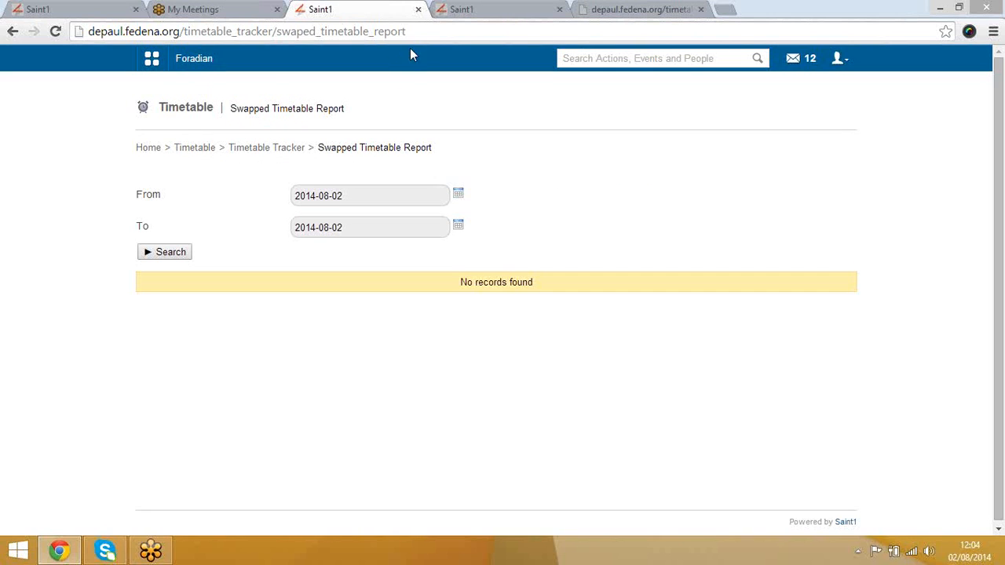
Step: Reload the report, set the end date to 2014-11-05 and search swapped timetables
click(428, 33)
key(Return)
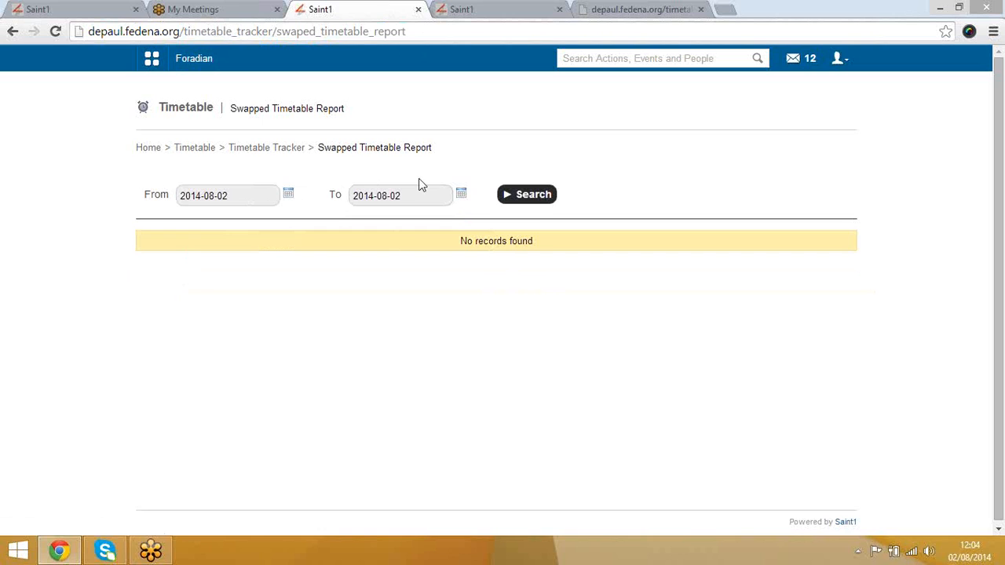
click(461, 197)
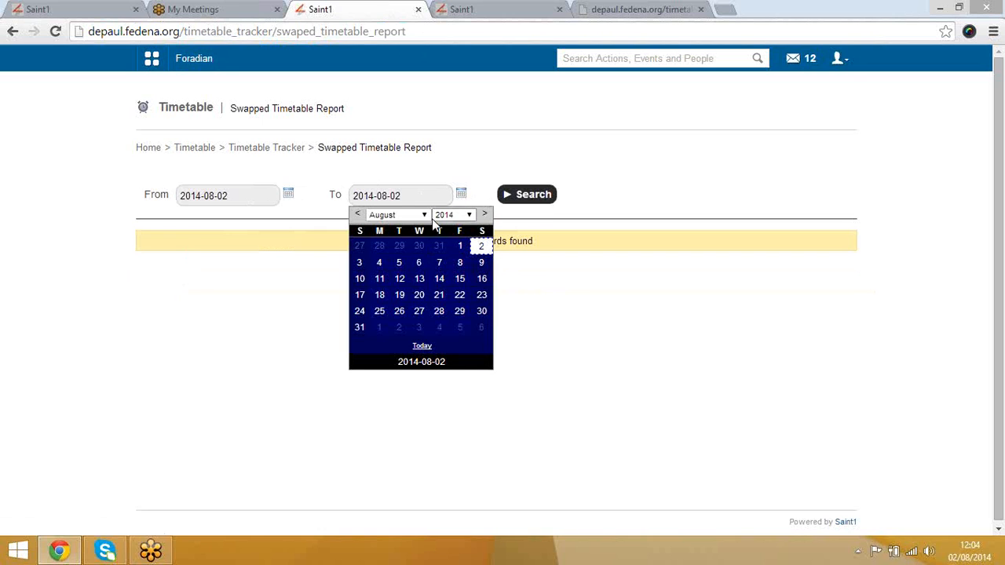
click(396, 216)
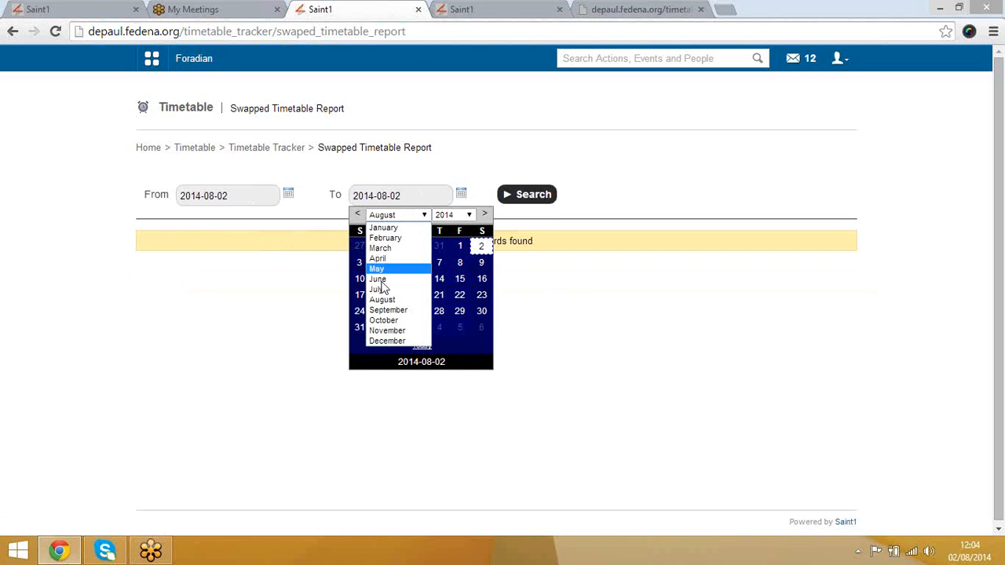
click(382, 298)
click(399, 216)
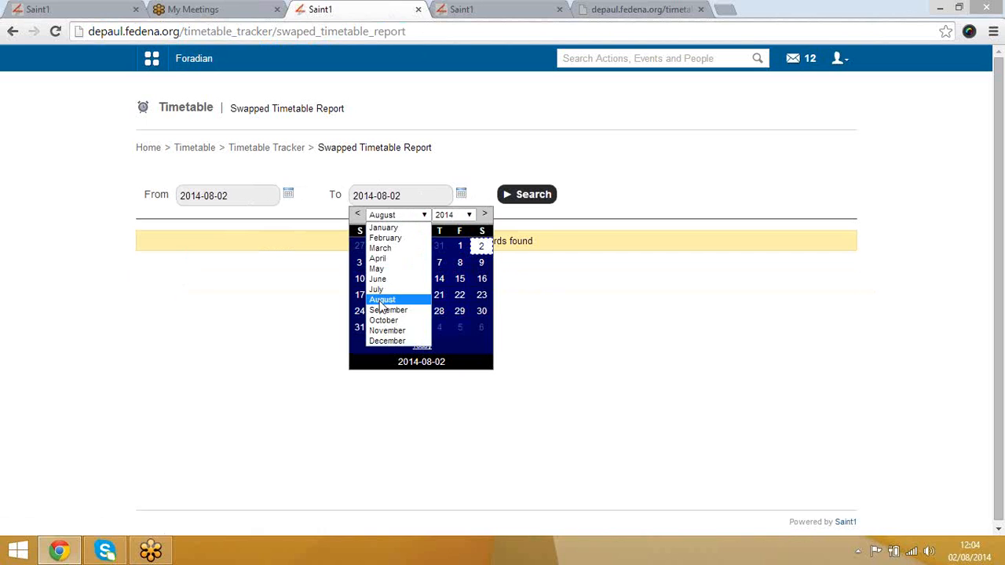
click(377, 338)
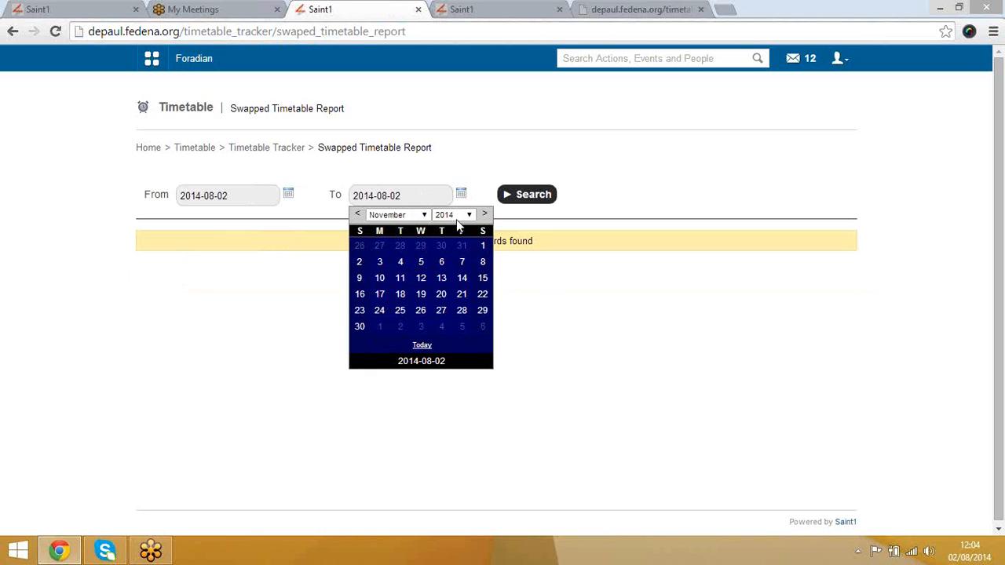
click(421, 262)
click(526, 197)
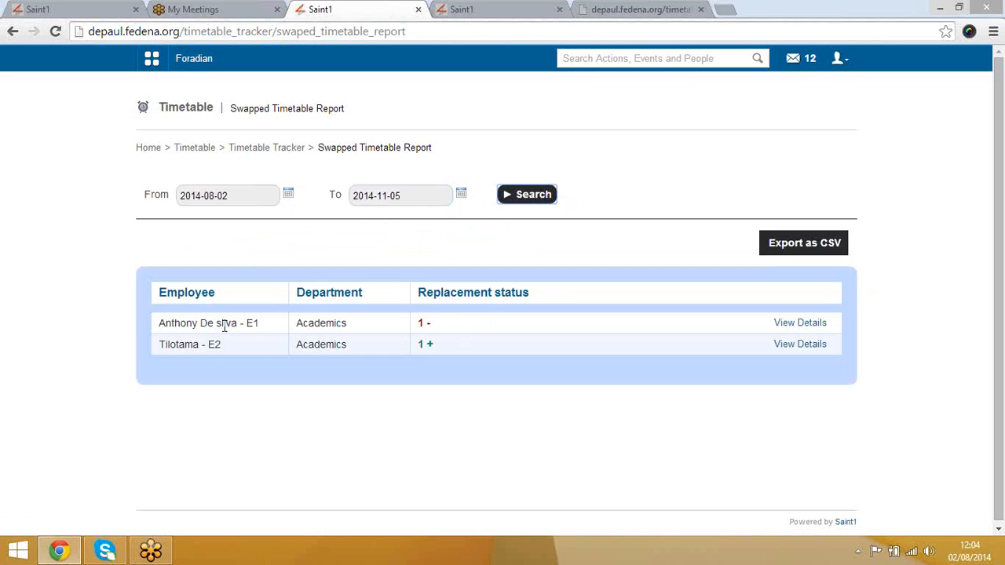
Step: Expand the swap details for both listed employees
drag(226, 323, 717, 293)
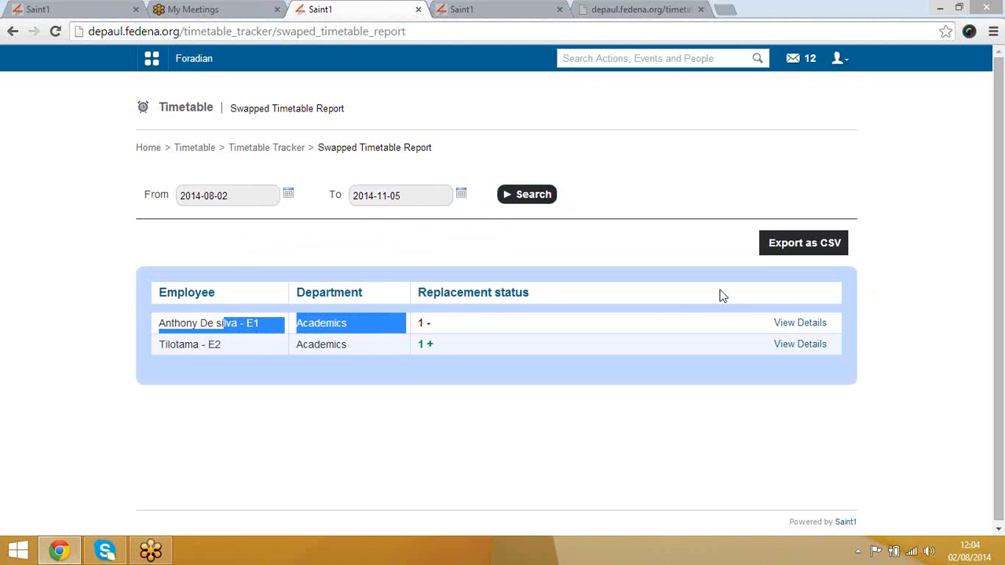
click(793, 324)
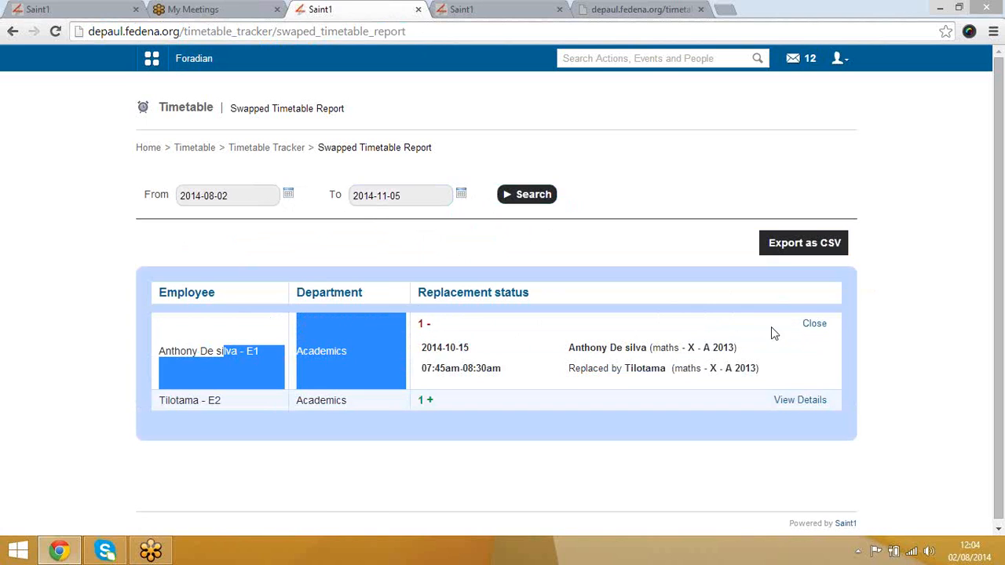
click(664, 370)
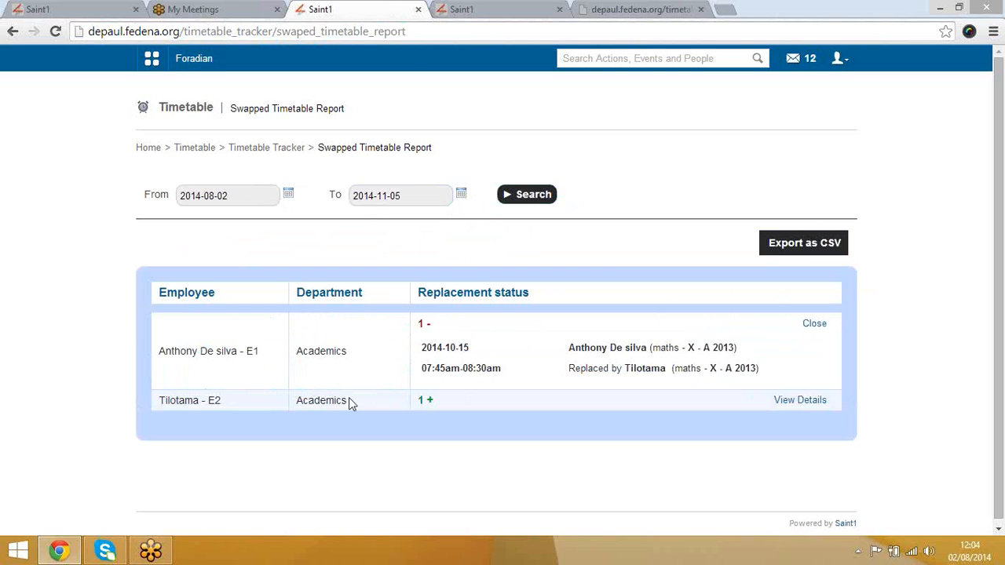
click(813, 402)
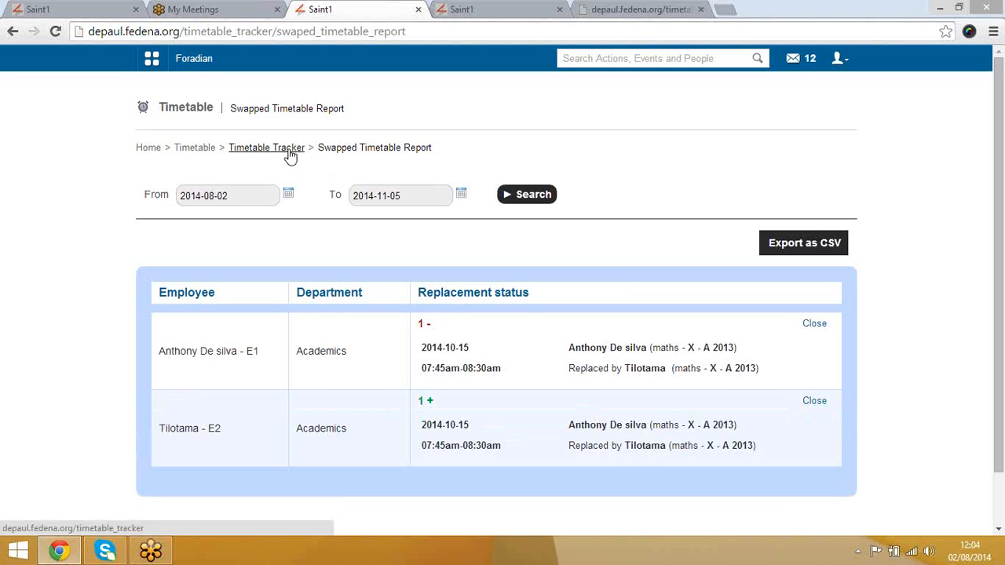
Step: From the dashboard, open Academics > Attendance and its student attendance register
click(156, 152)
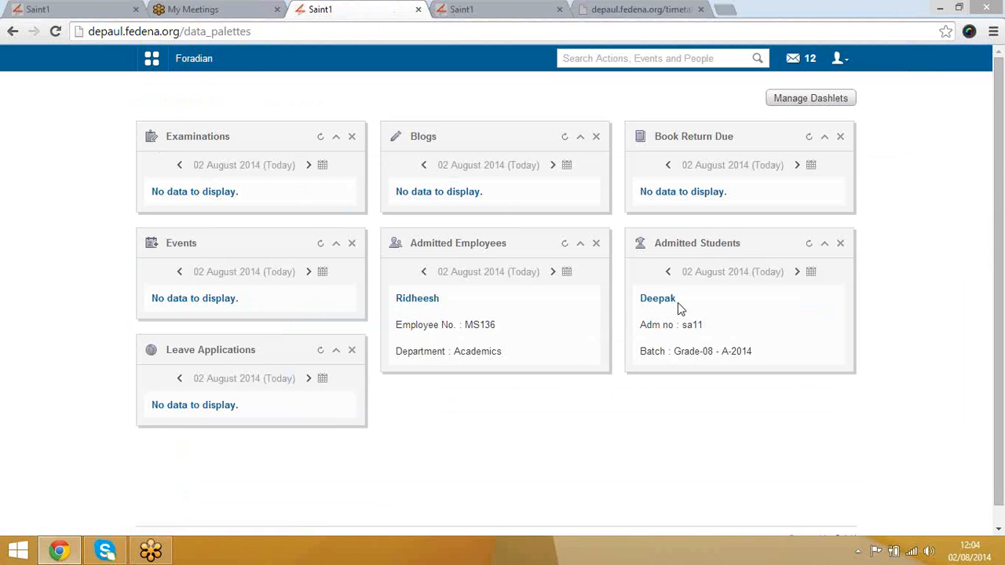
click(154, 61)
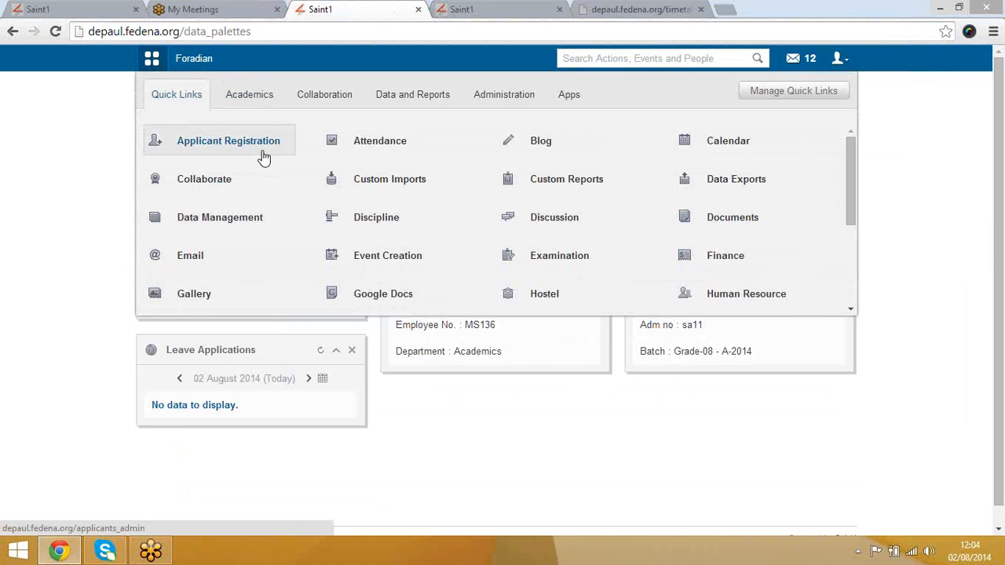
click(260, 103)
mouse_move(362, 152)
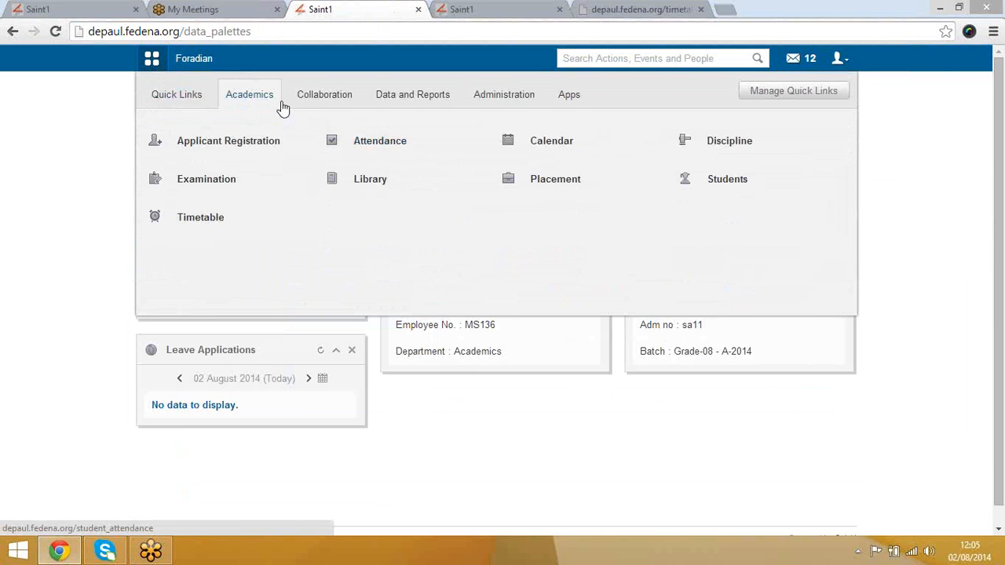
click(356, 144)
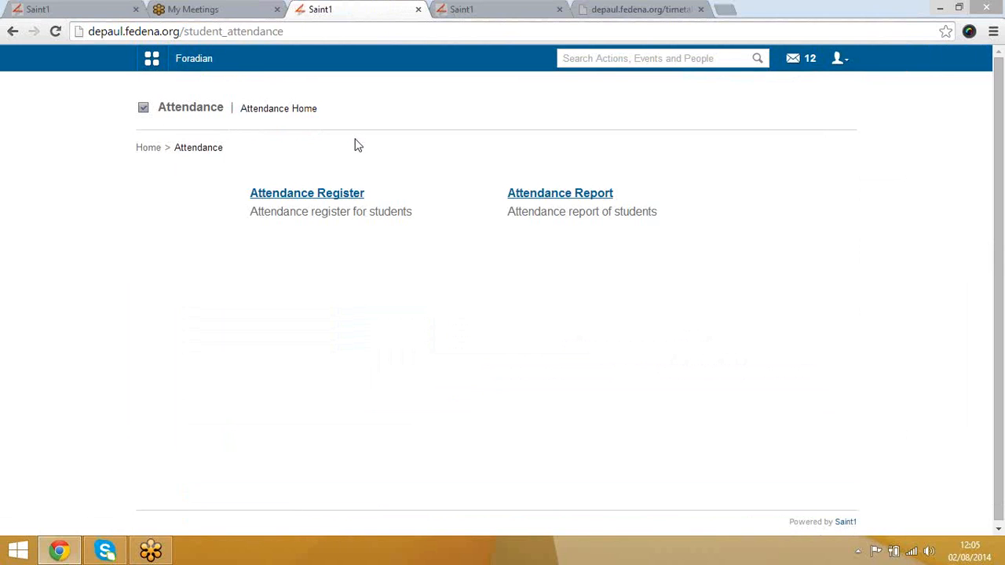
click(339, 200)
Step: For batch X - A 2013, mark the first student absent on Fri 01 with reason 'fever'
click(337, 197)
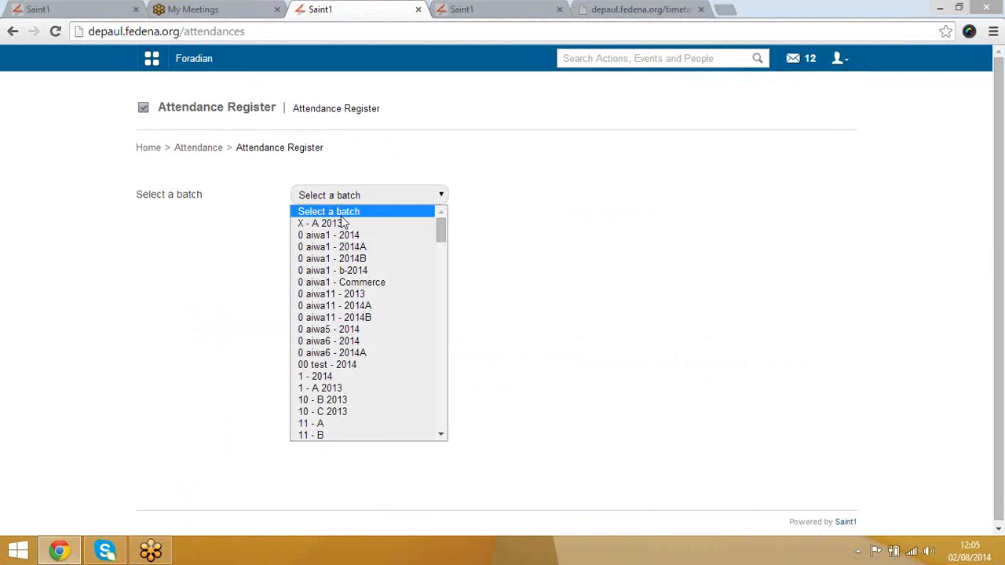
click(340, 224)
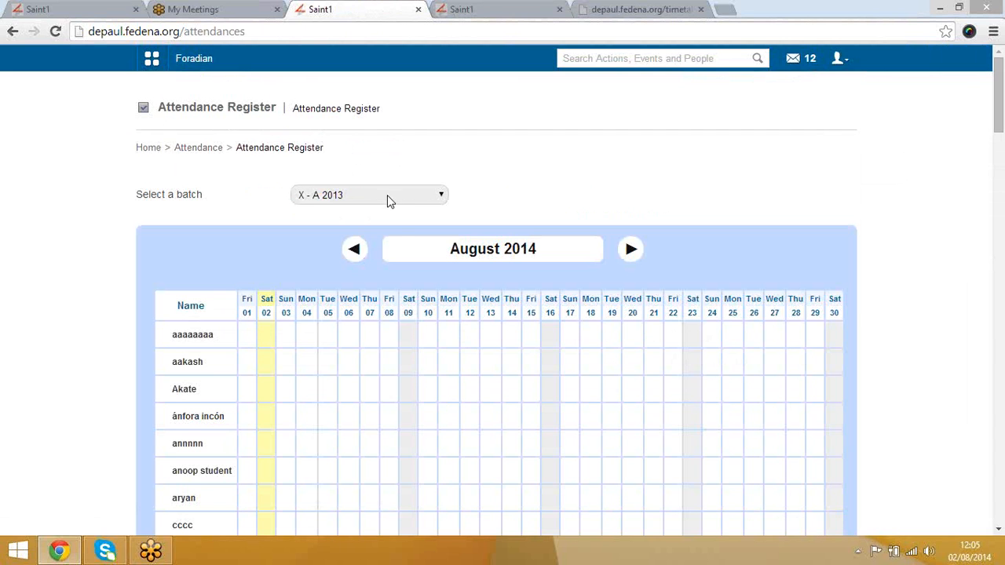
scroll(189, 302, down, 5)
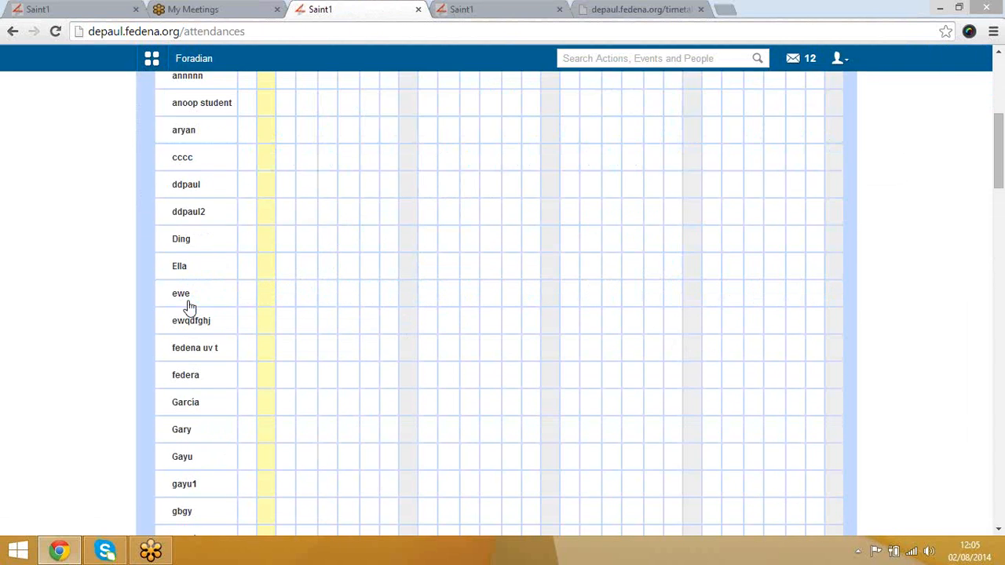
scroll(189, 307, up, 5)
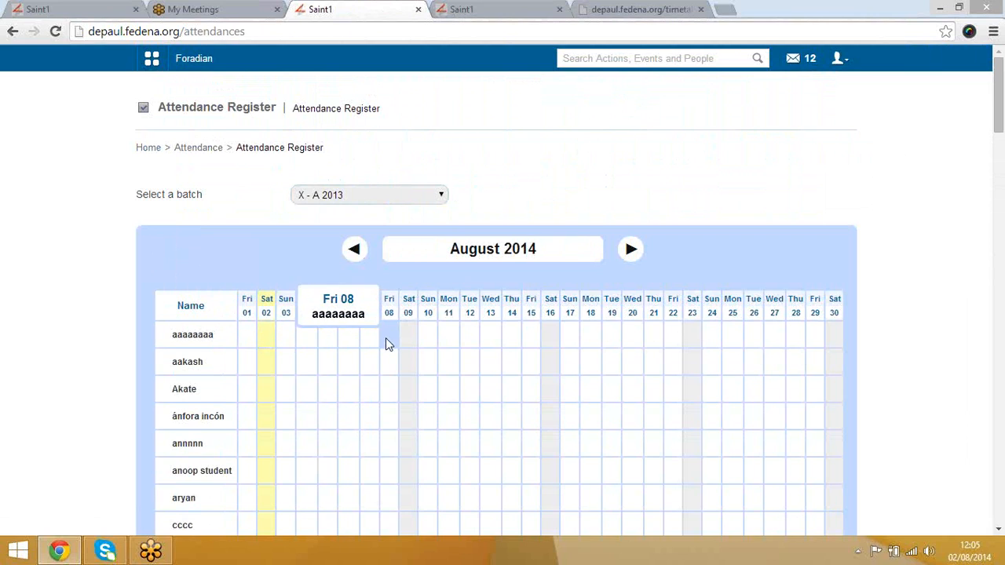
click(247, 337)
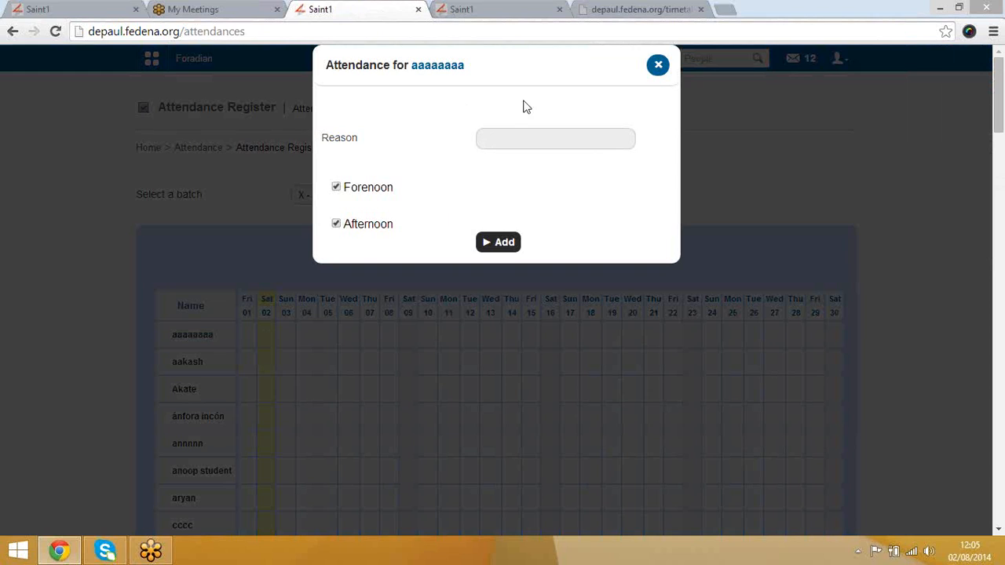
click(533, 138)
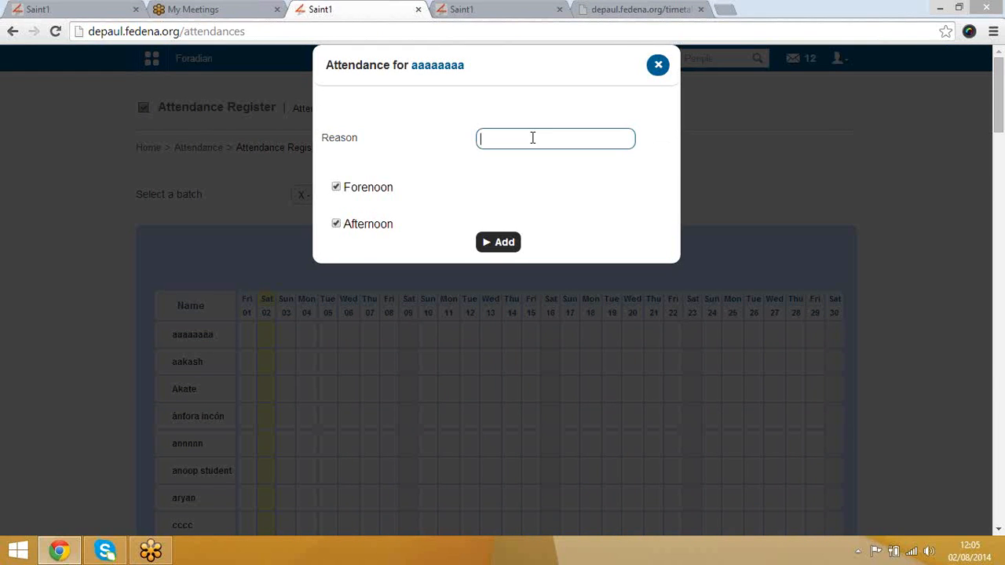
text(fever)
click(500, 245)
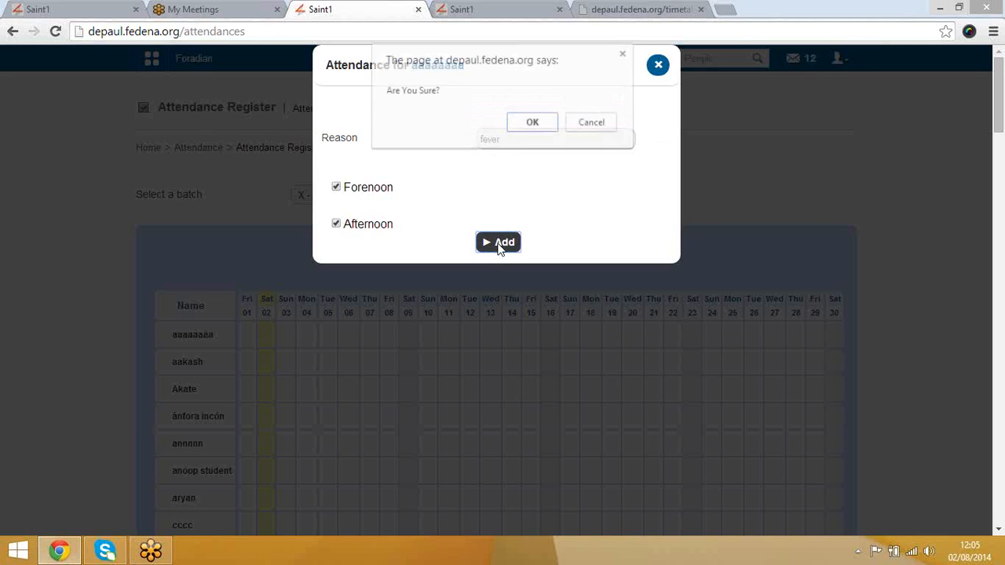
click(549, 129)
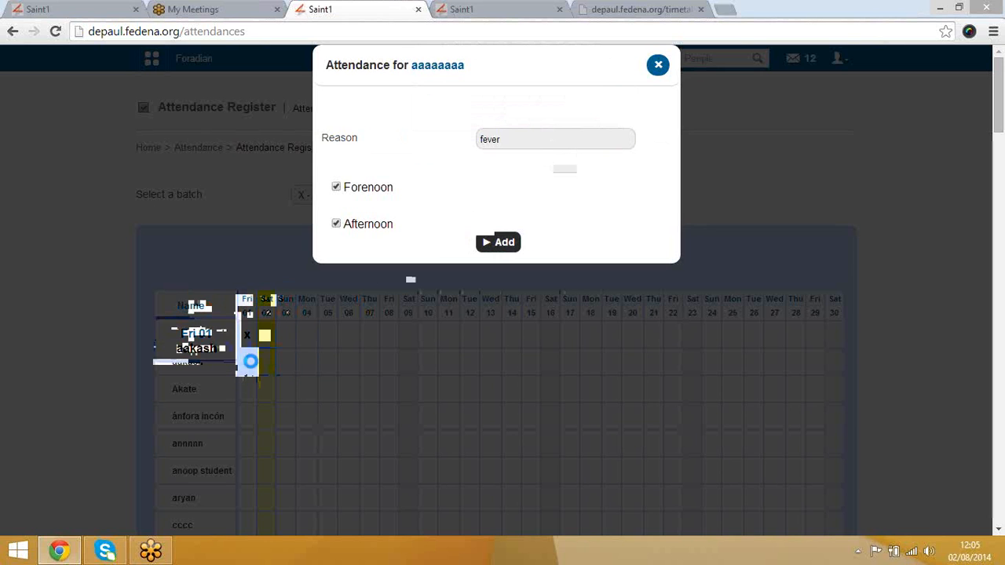
Step: Close the second student's entry unsaved and open the student attendance report
click(250, 361)
click(659, 66)
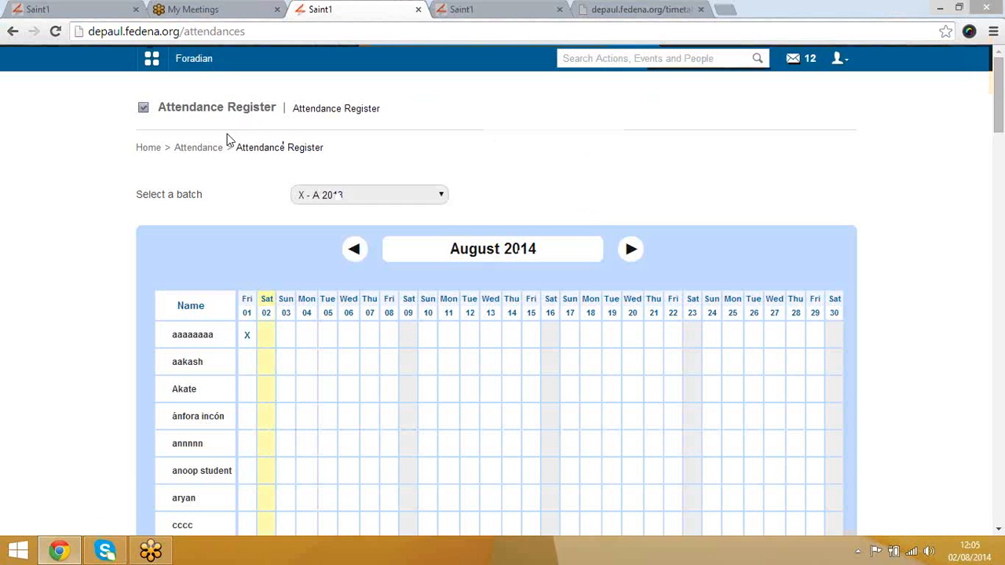
click(209, 154)
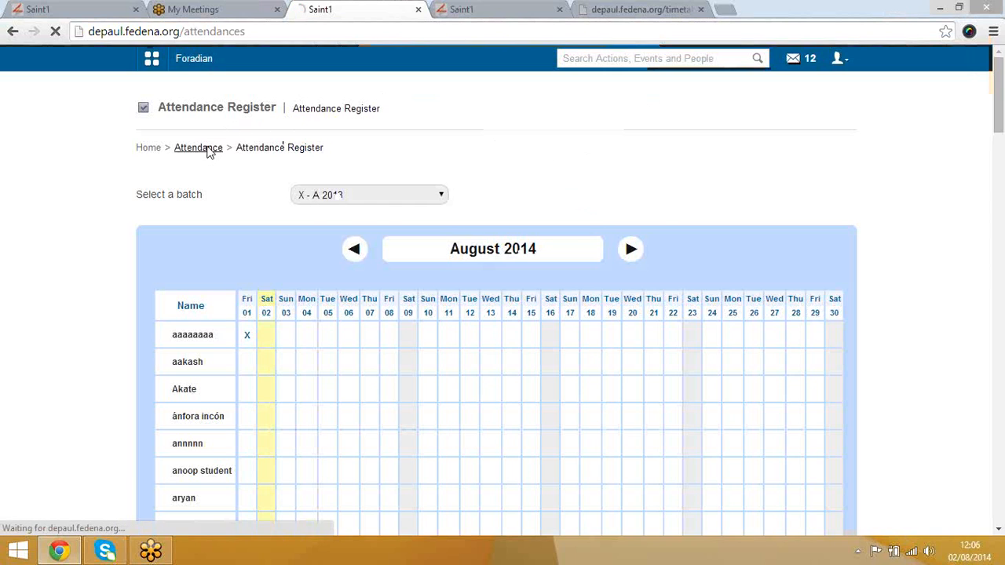
click(531, 190)
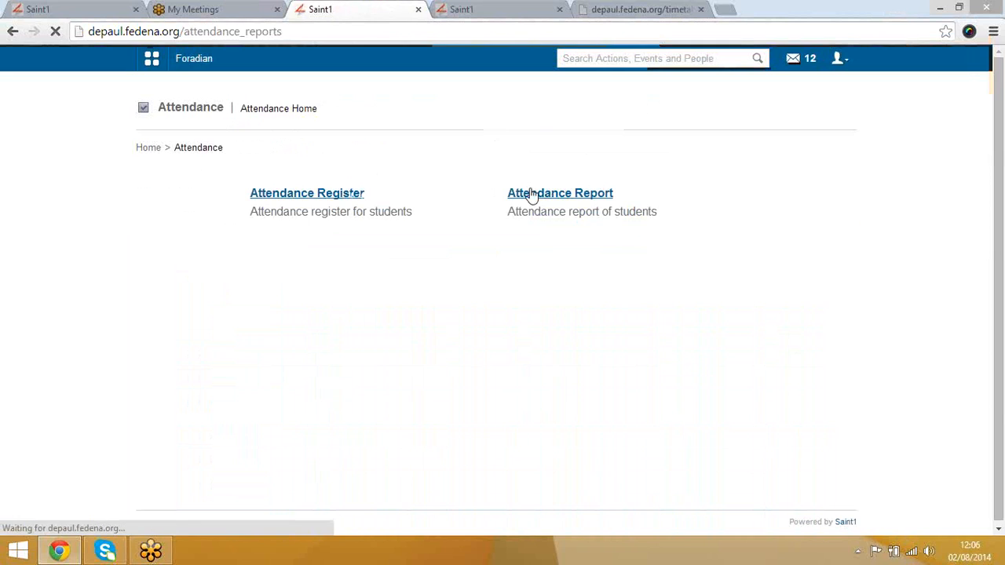
click(526, 196)
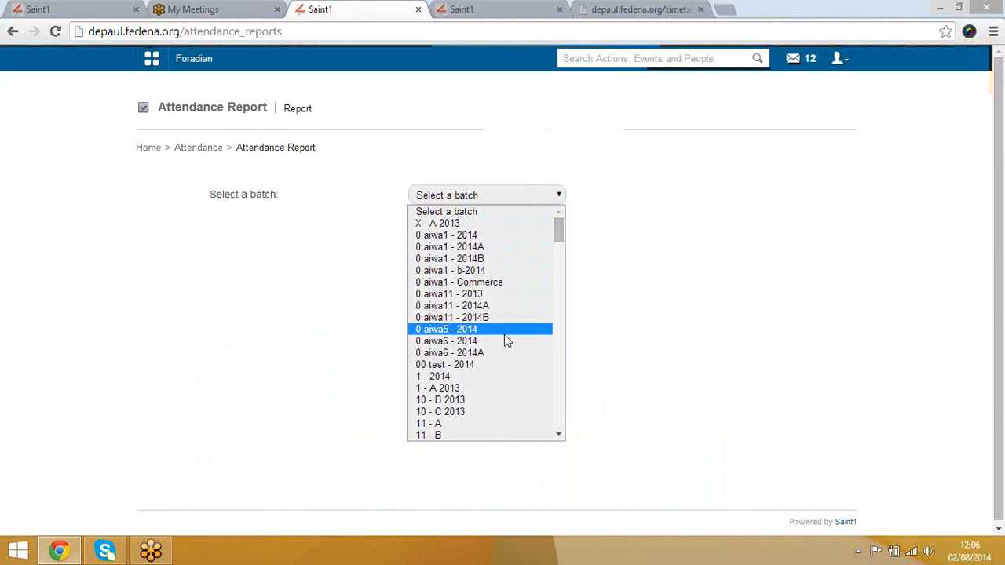
Step: Choose the UKG - B-2013 batch and the Overall mode for the attendance report
key(End)
key(Return)
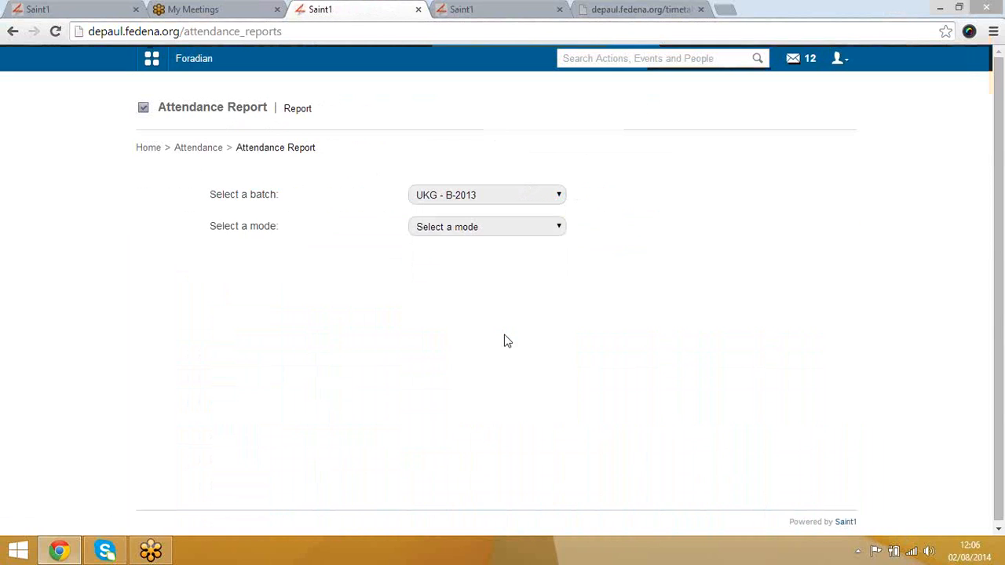
click(510, 233)
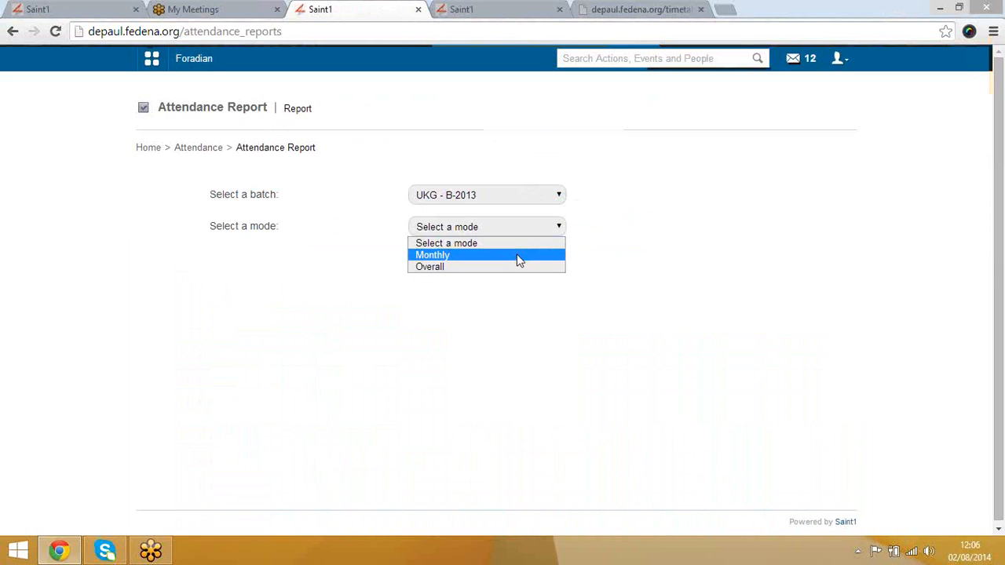
click(518, 269)
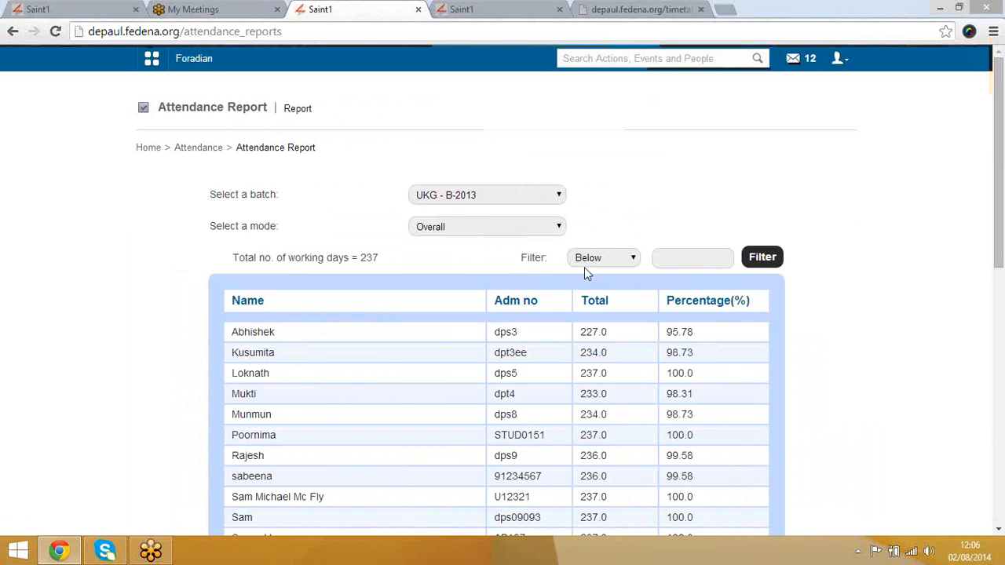
scroll(498, 373, down, 4)
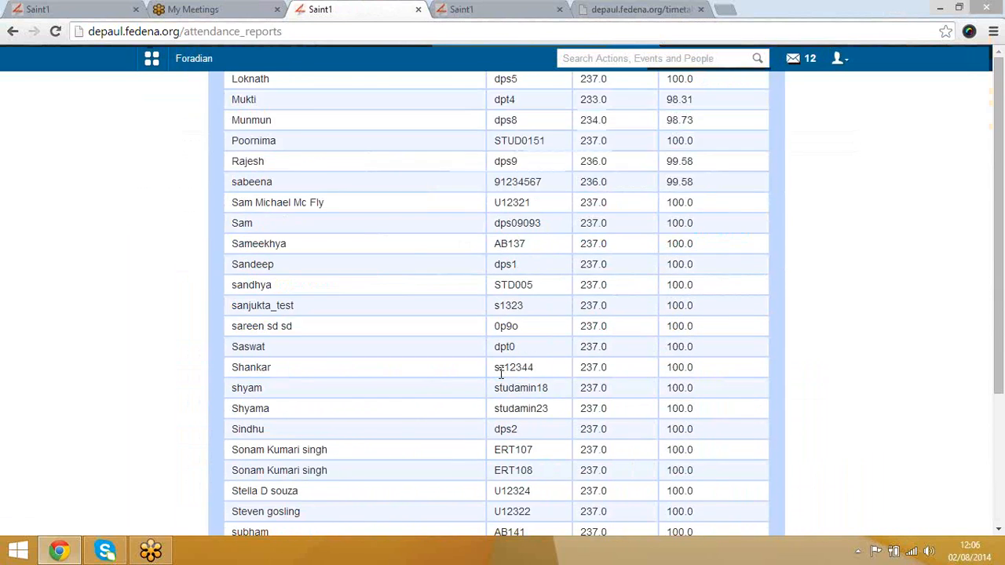
scroll(437, 364, up, 4)
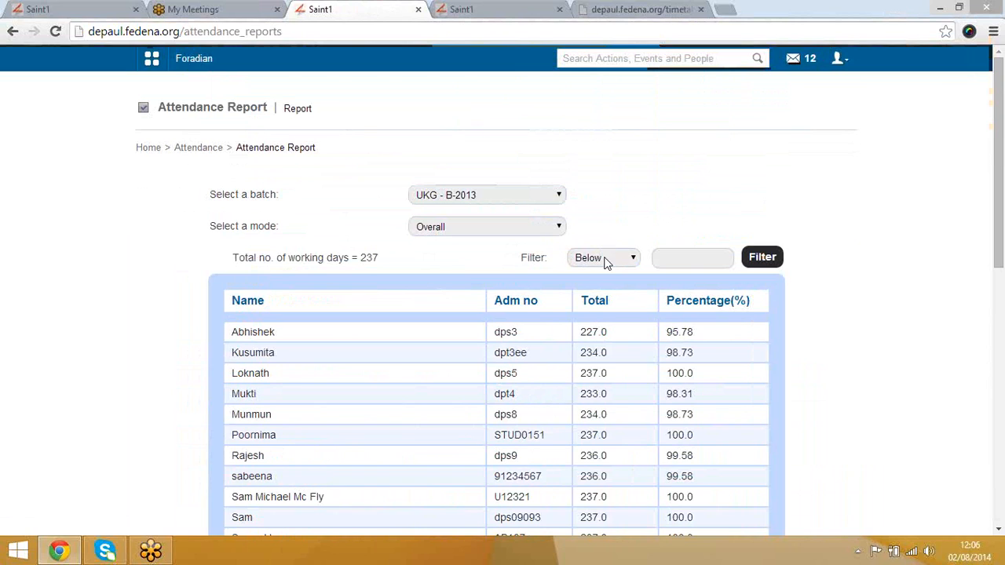
Step: Filter to students below 98% attendance, then return to the blank Attendance Report page
click(693, 256)
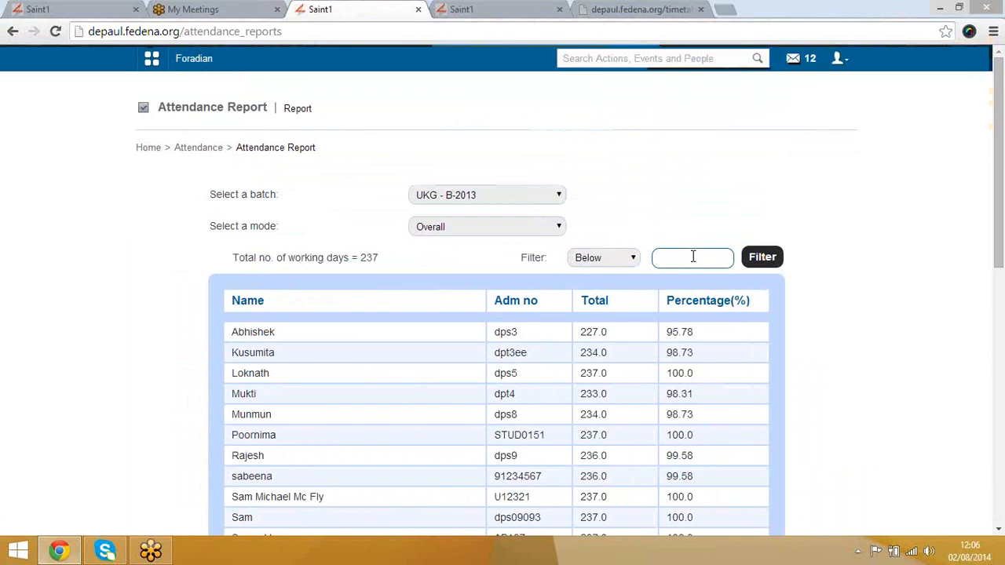
text(98)
click(760, 257)
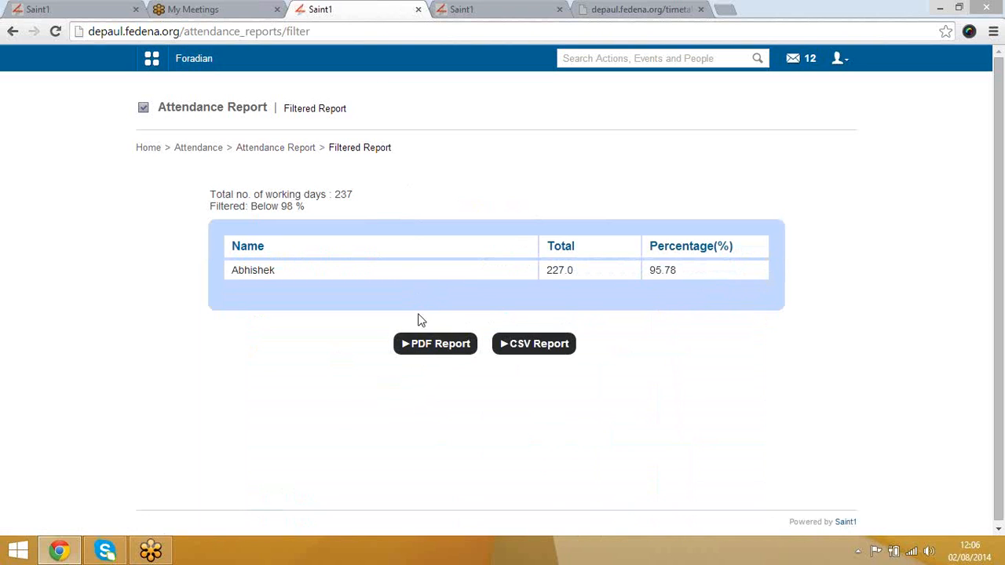
click(283, 154)
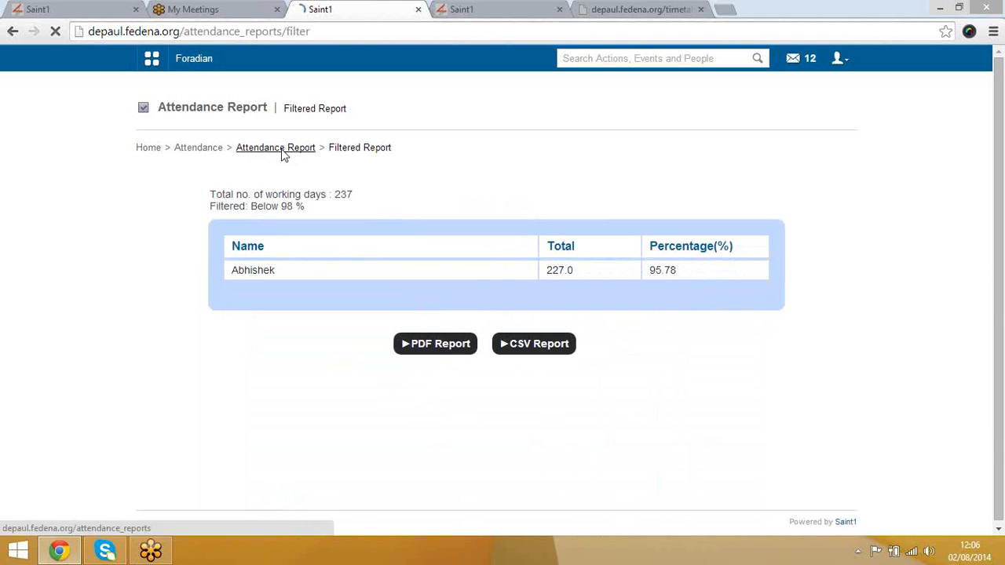
Step: Go from Attendance through Academics > Examination > Settings to the grading levels list
click(190, 149)
click(150, 154)
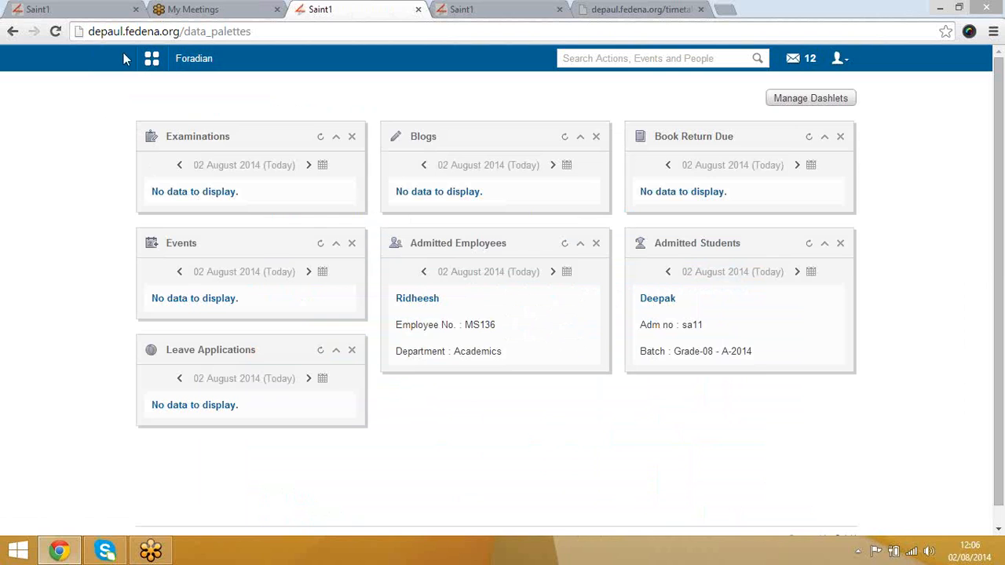
click(150, 61)
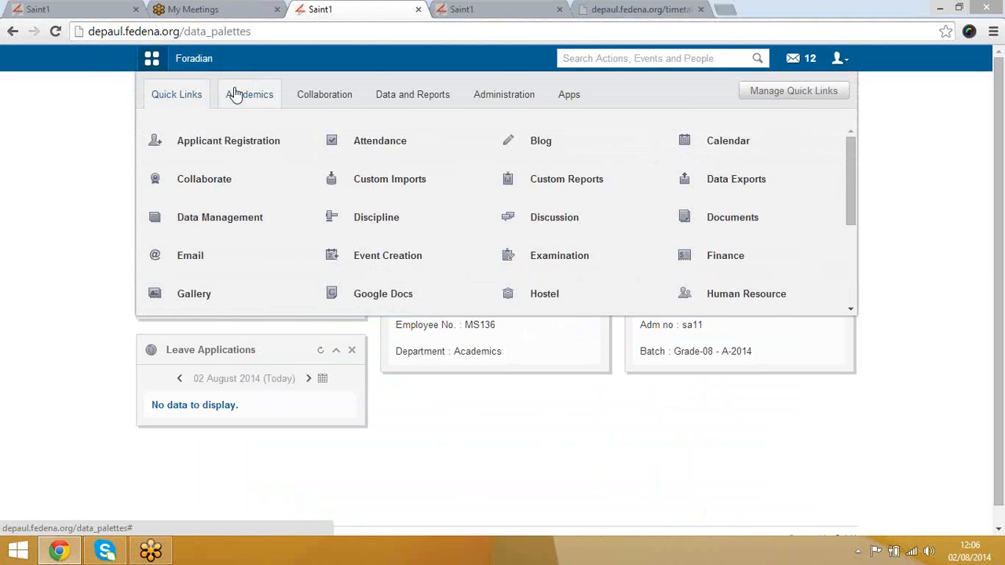
click(239, 94)
click(224, 180)
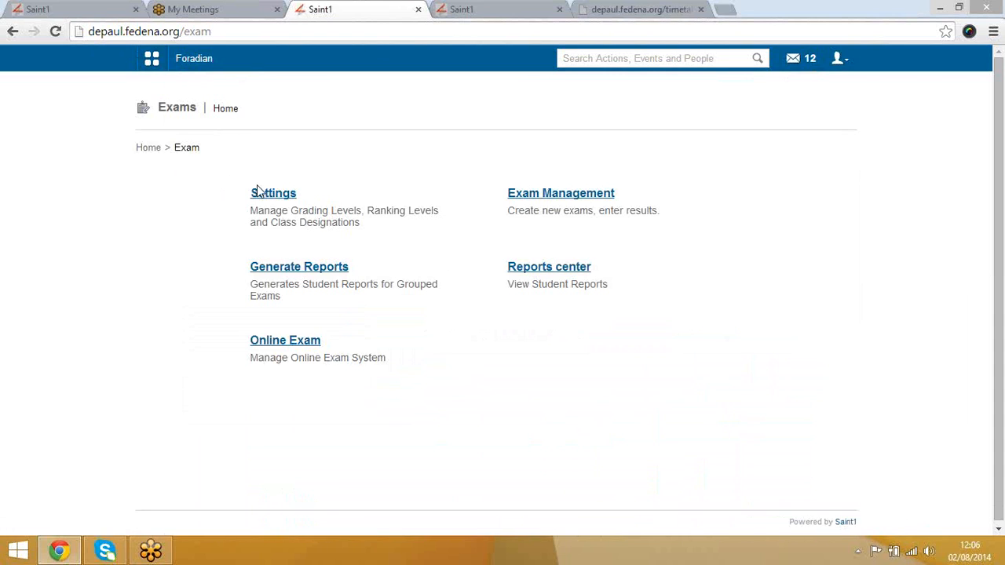
click(274, 196)
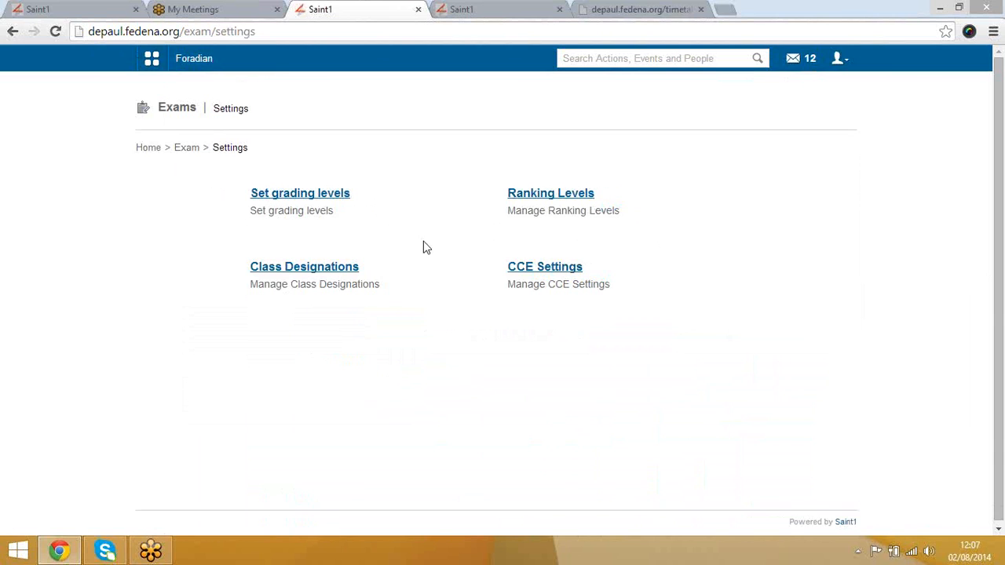
click(315, 193)
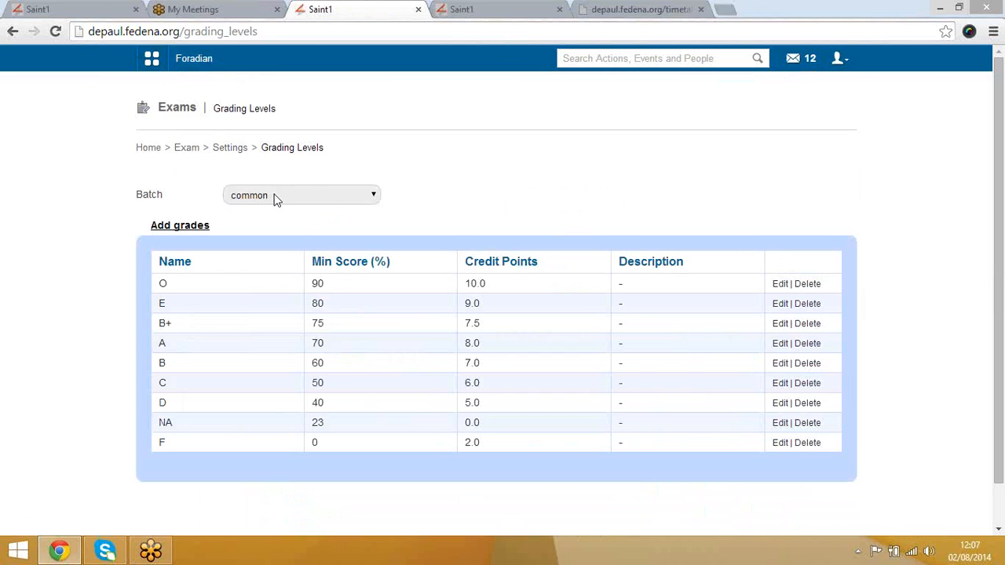
Step: Open the Add grades form, close it unsaved, and go back to exam settings
click(188, 227)
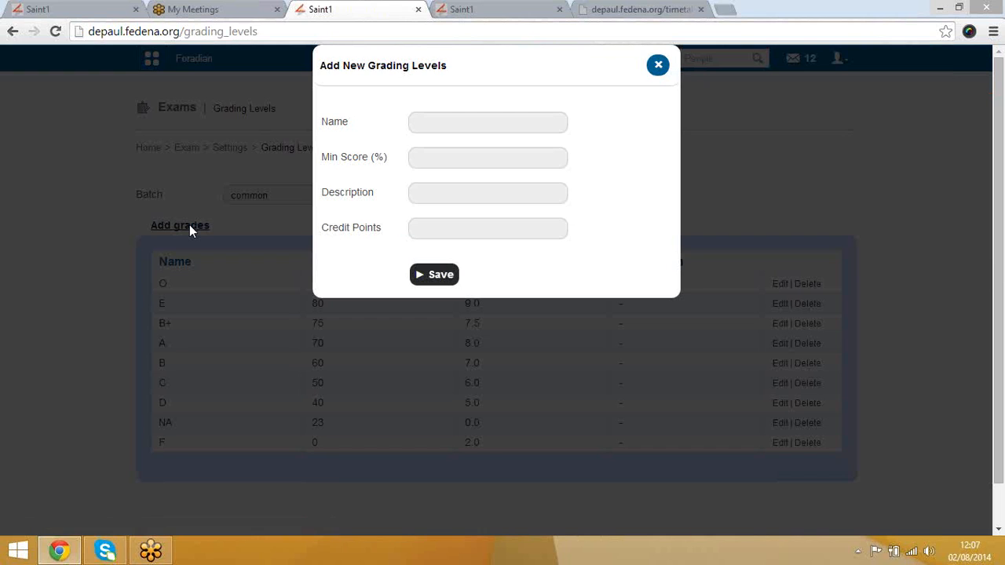
click(659, 64)
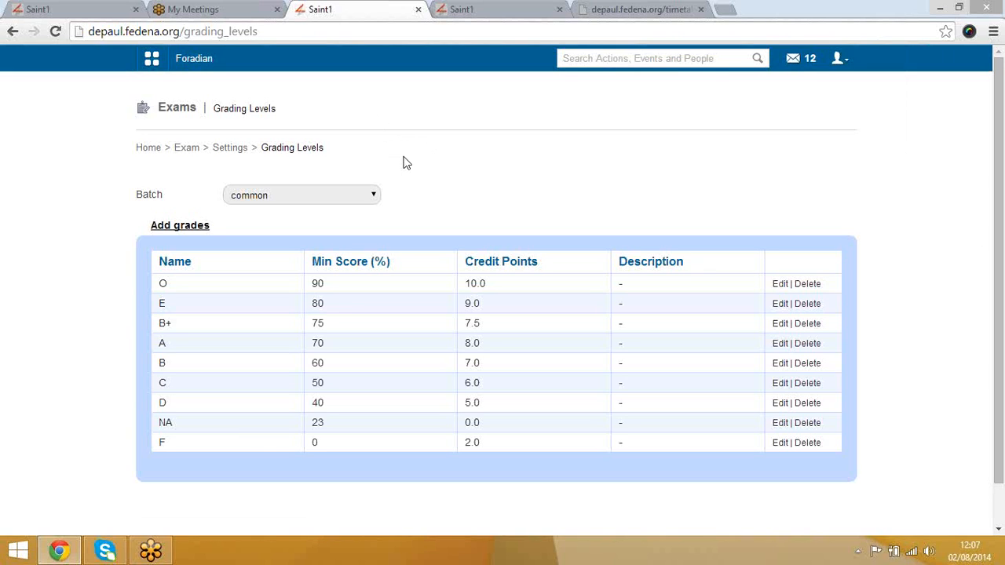
click(228, 150)
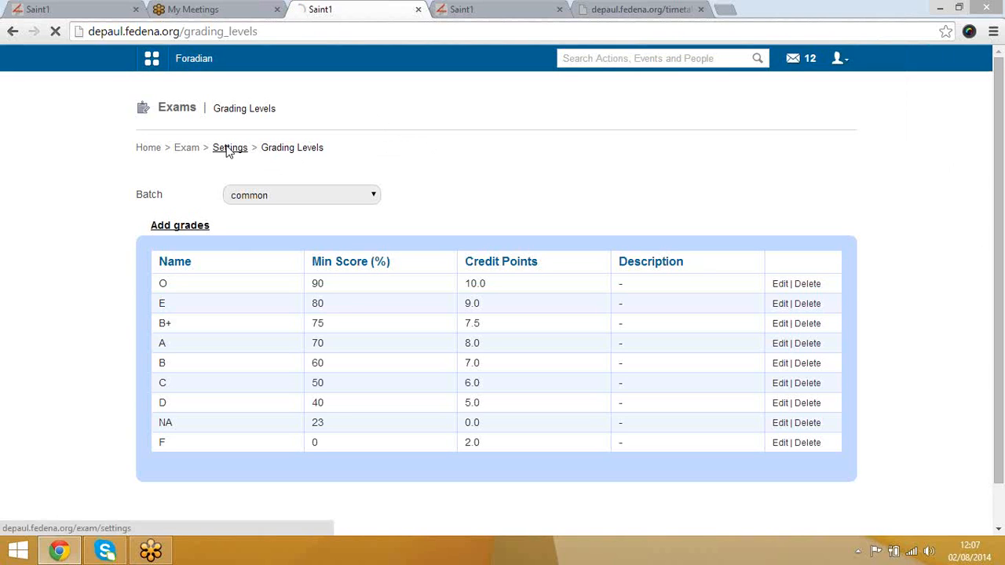
Step: Open Ranking Levels and select the UKG course
click(556, 199)
click(554, 197)
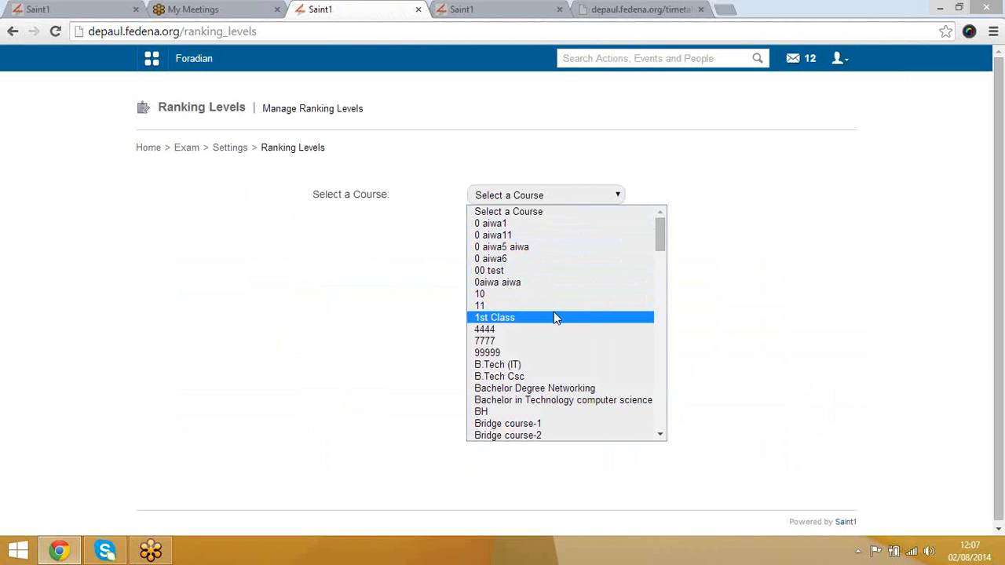
key(u)
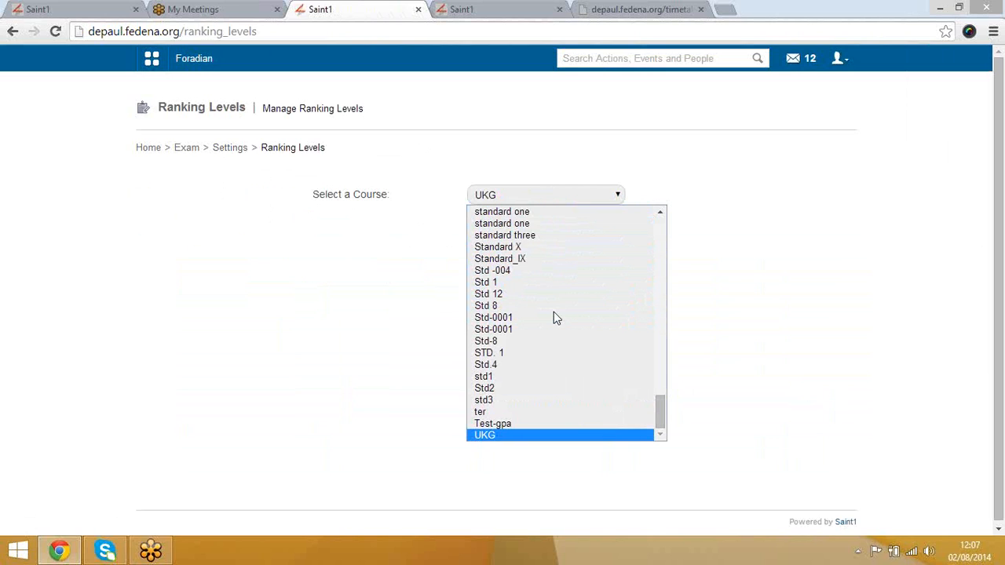
key(Return)
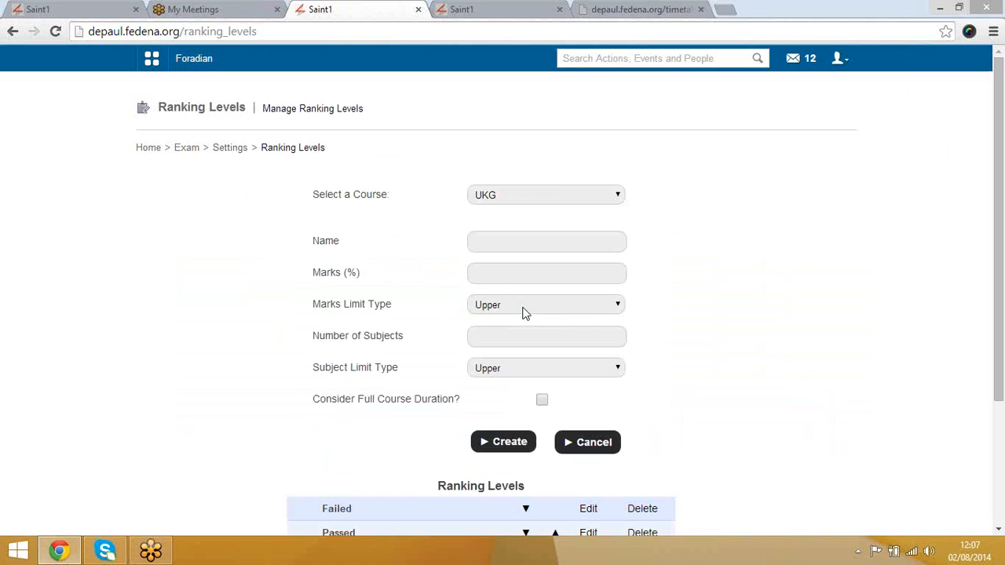
scroll(688, 307, down, 3)
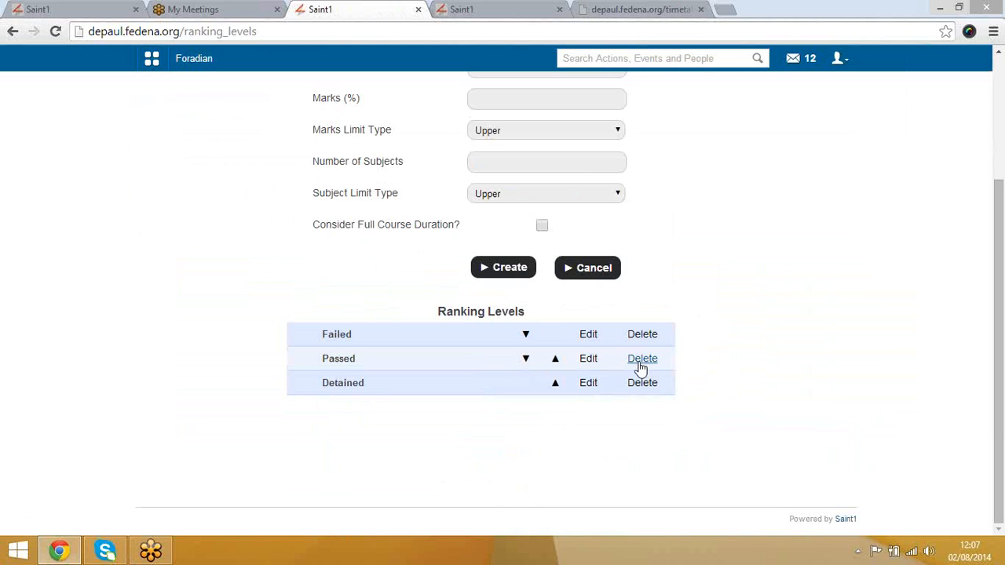
Step: Load the Passed ranking level and review its fields, keeping both limit types as Lower
click(590, 359)
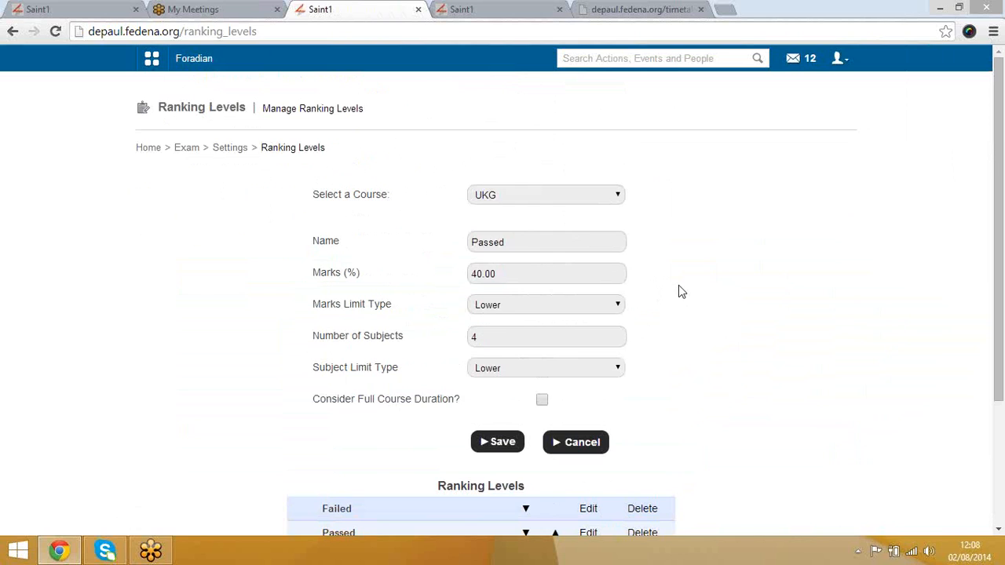
click(542, 242)
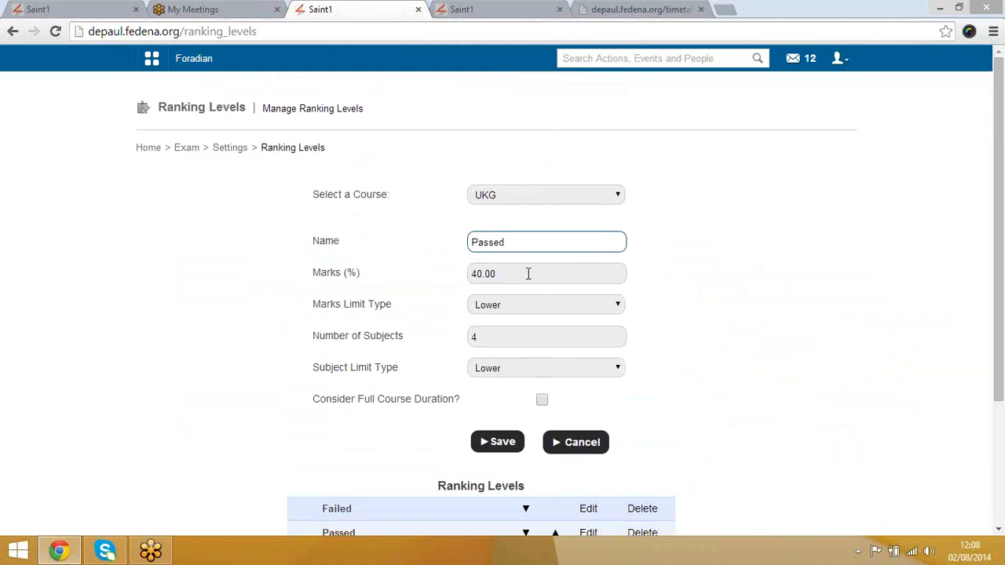
click(530, 275)
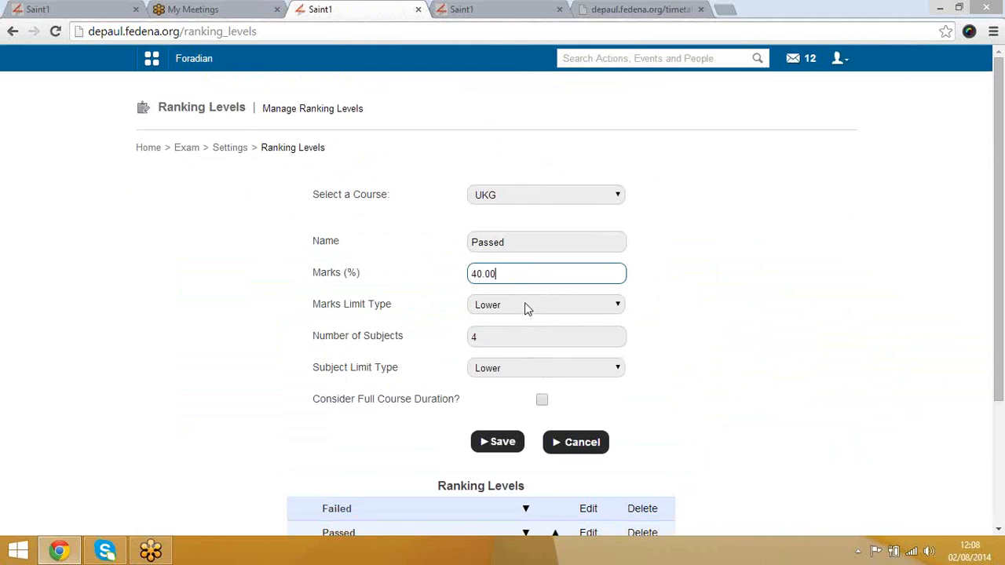
click(524, 306)
click(525, 306)
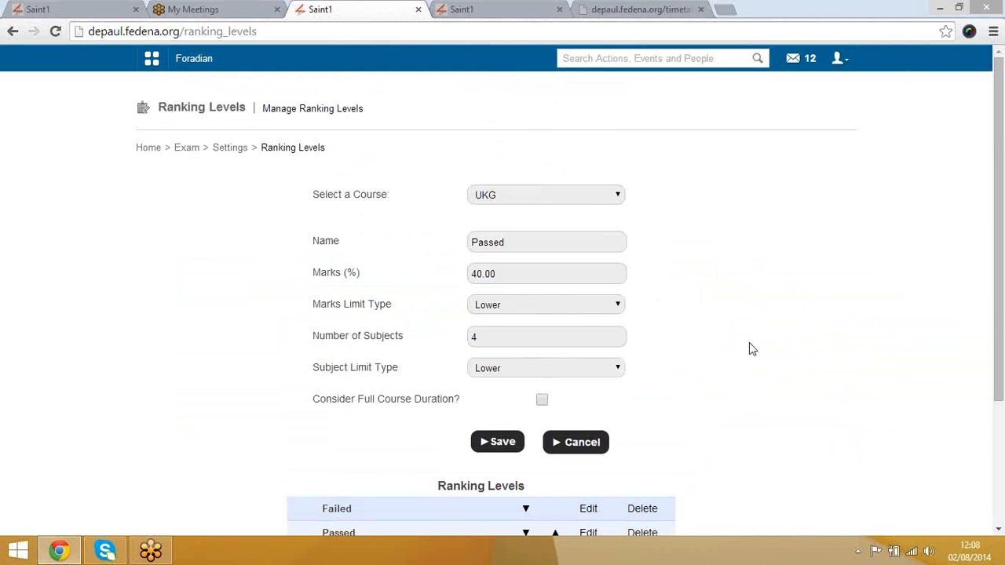
click(593, 336)
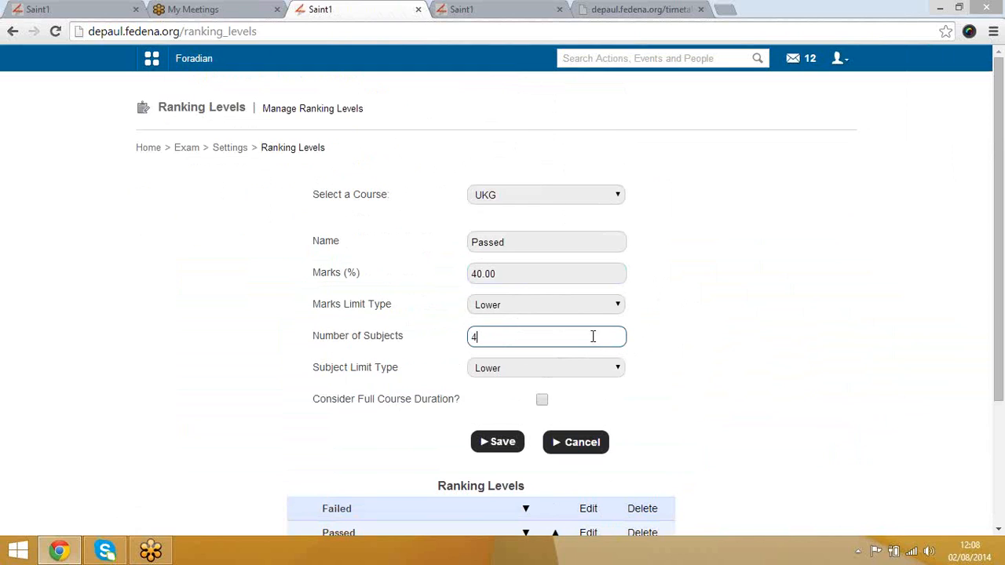
click(573, 369)
click(573, 368)
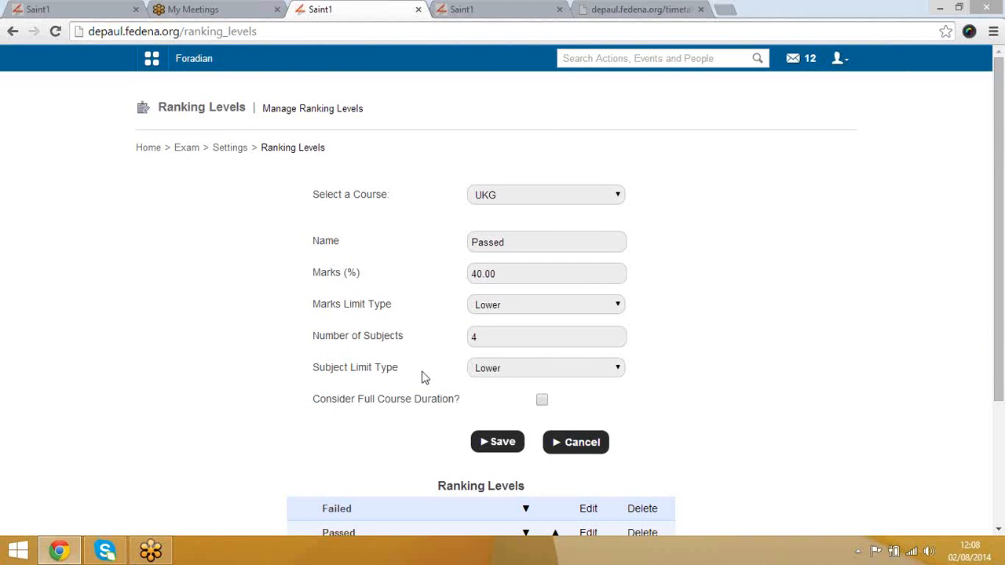
Step: Load the Failed ranking level, then return to the Exam Settings page
scroll(423, 444, down, 2)
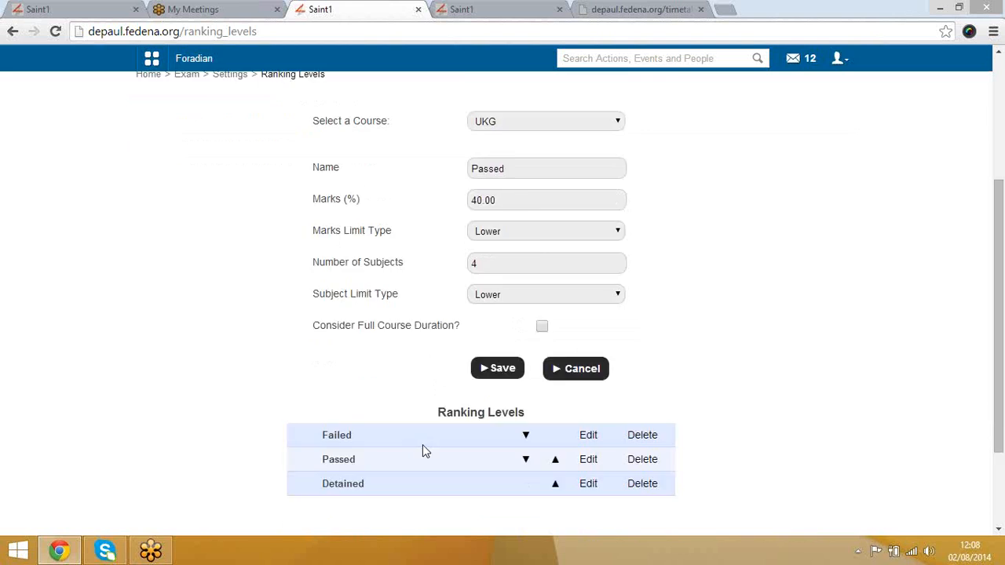
click(589, 336)
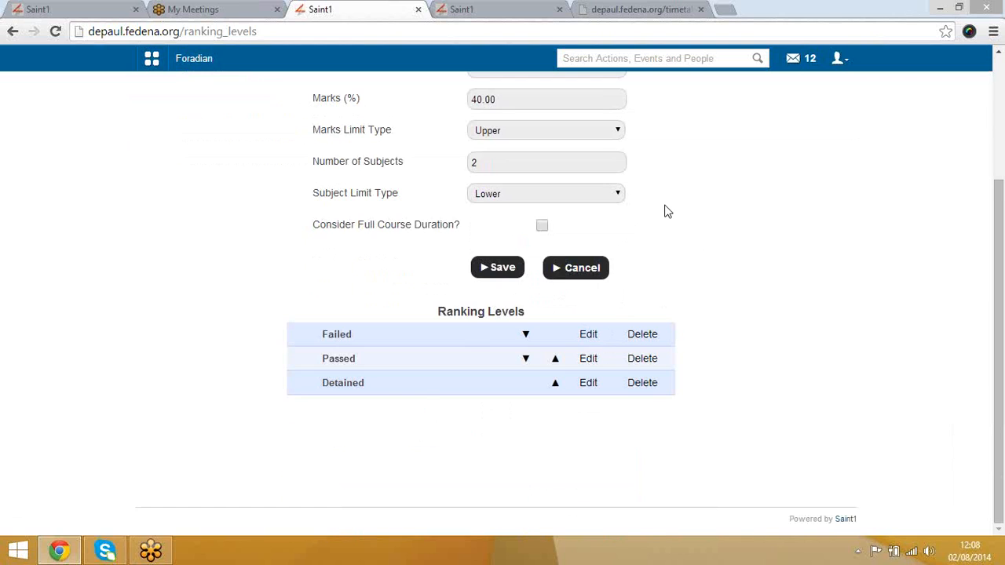
scroll(664, 211, up, 2)
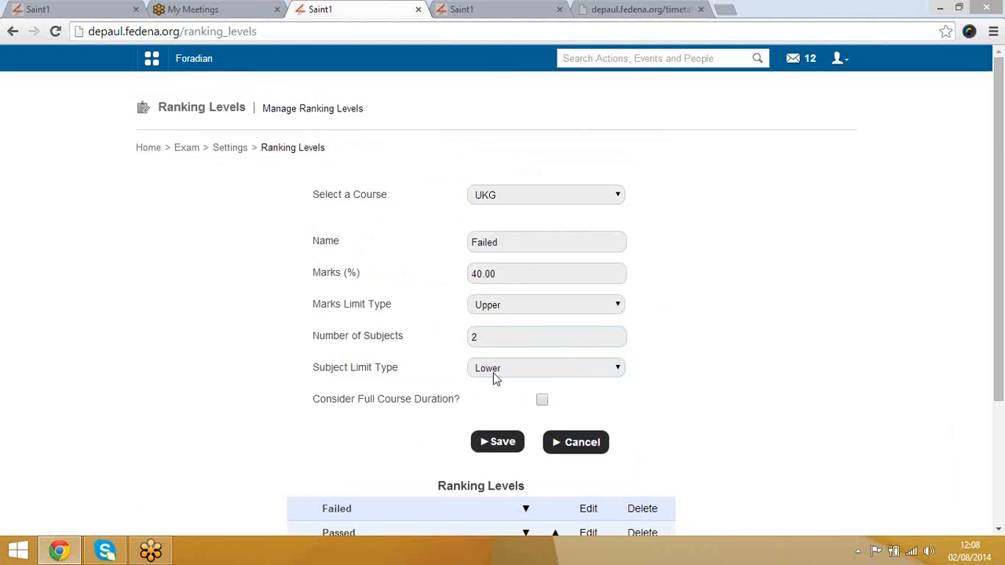
click(240, 152)
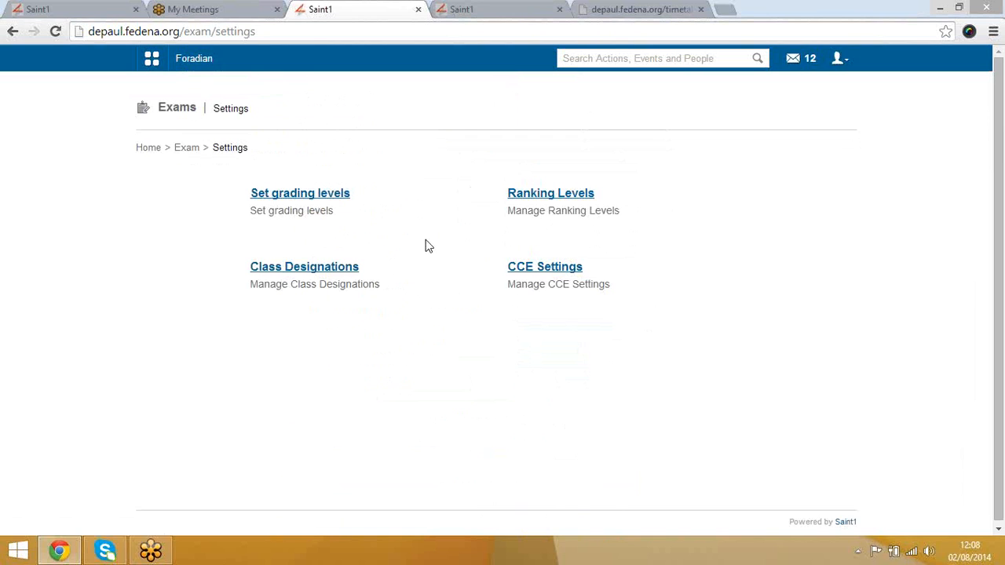
click(346, 269)
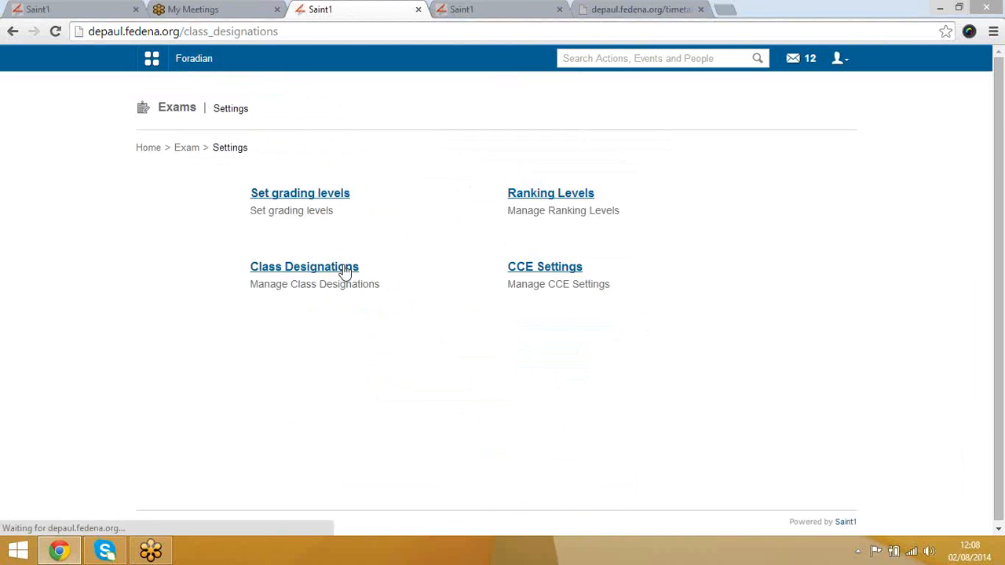
click(544, 195)
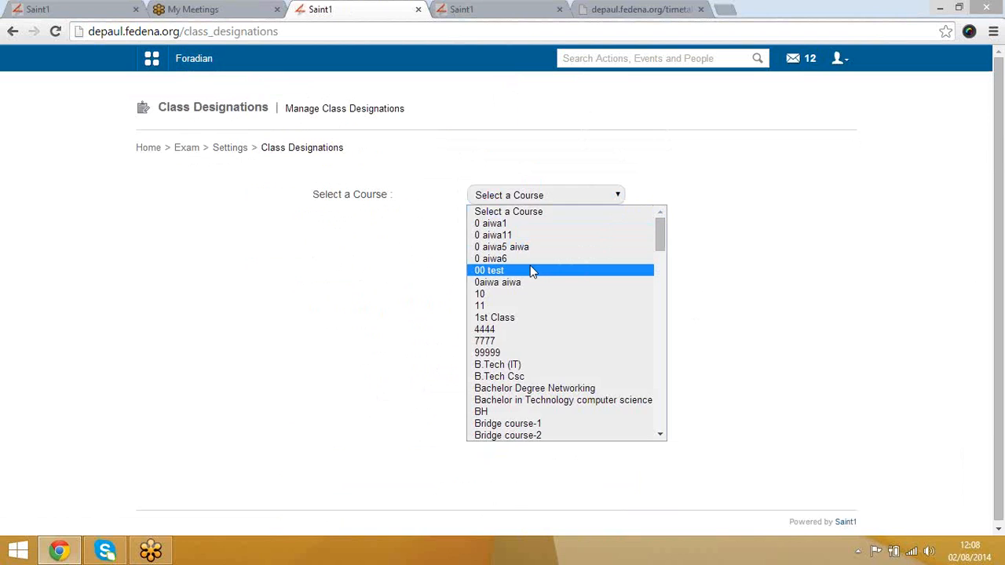
key(u)
key(Return)
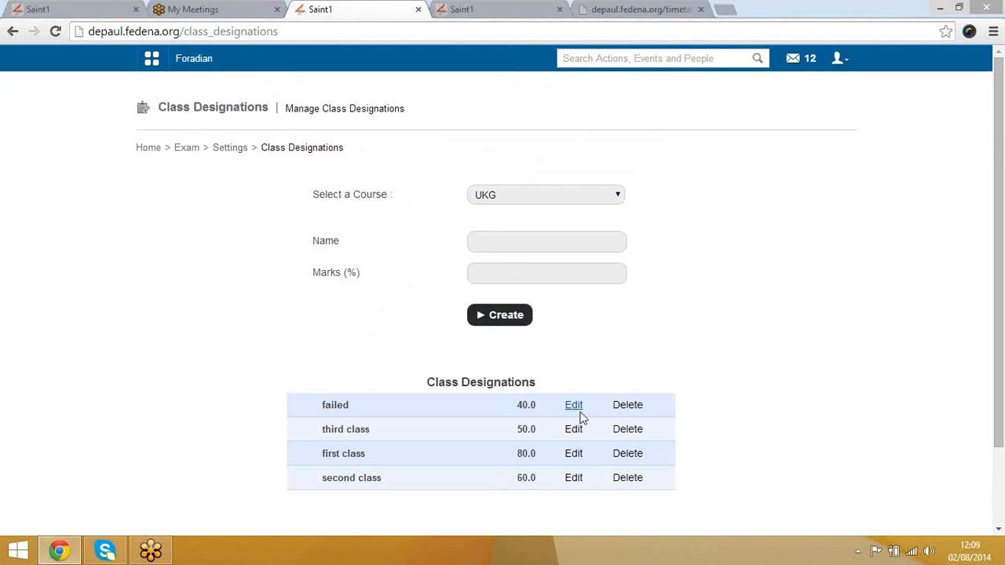
click(480, 238)
click(240, 147)
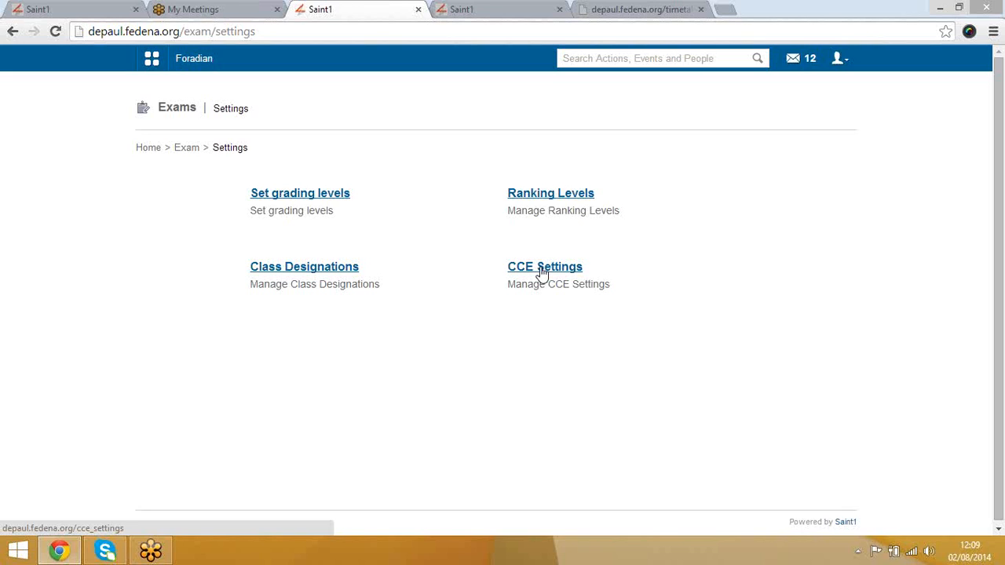
Step: View the basic CCE settings, then go back through Exam Settings to the Exams home page
click(541, 271)
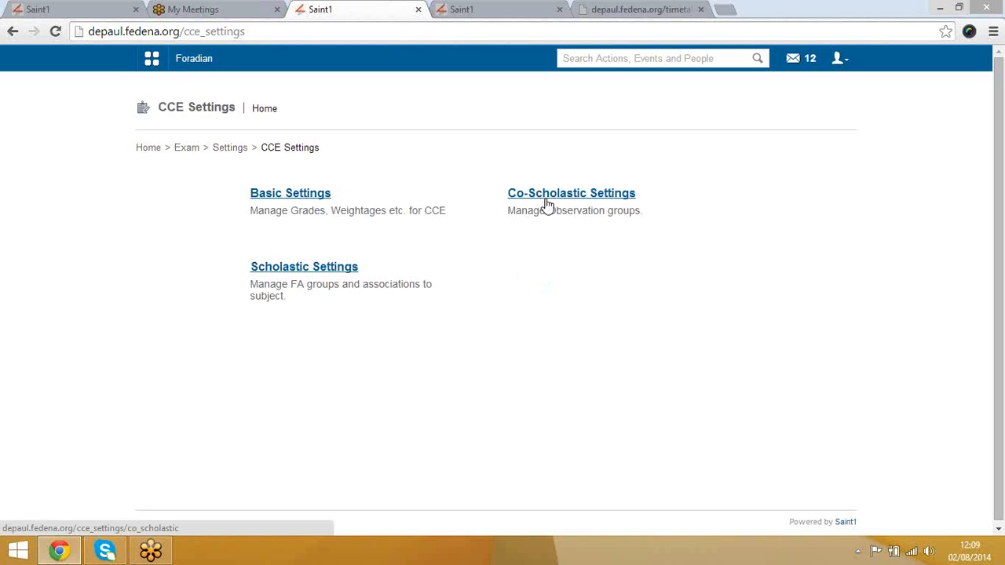
click(319, 201)
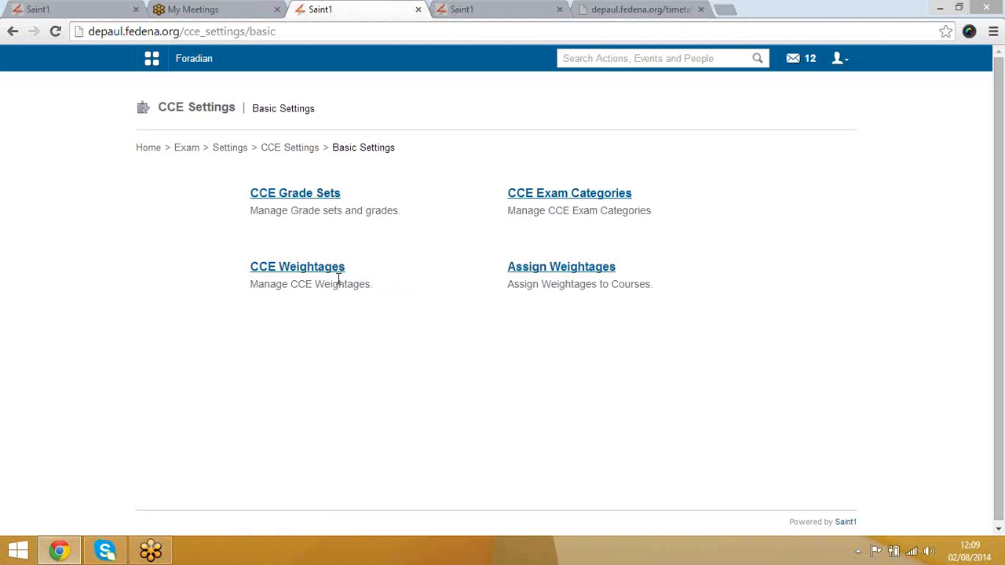
click(296, 149)
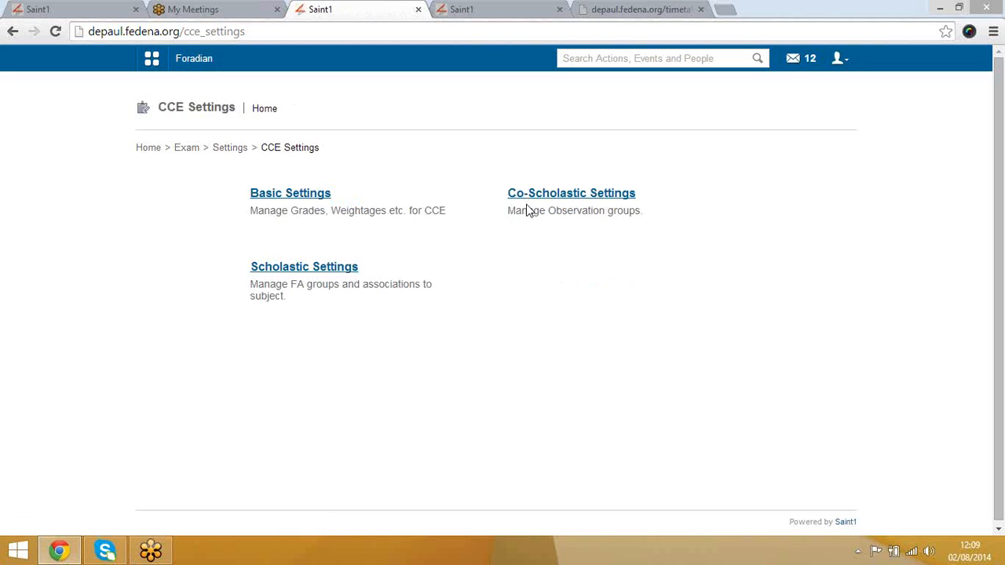
click(231, 149)
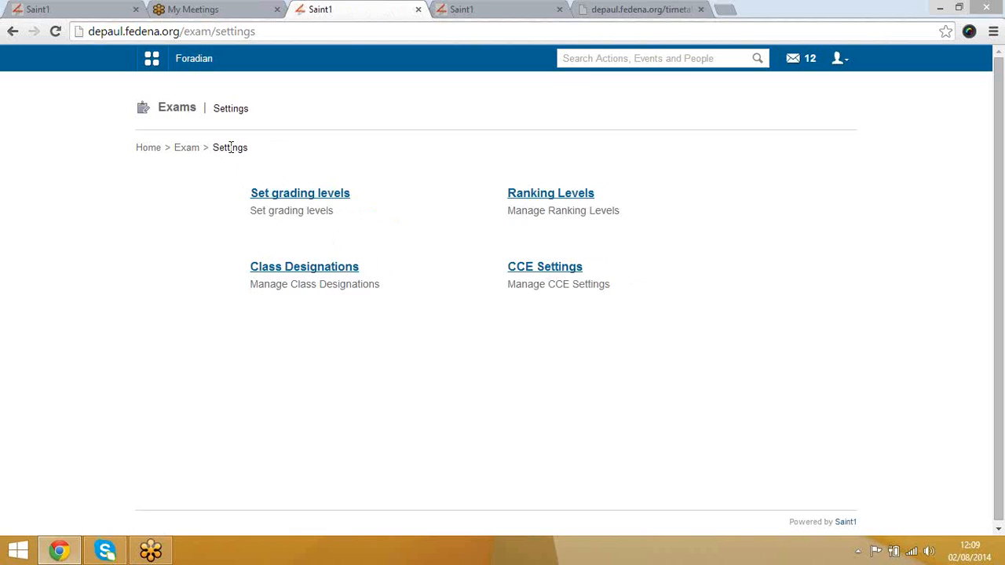
click(185, 157)
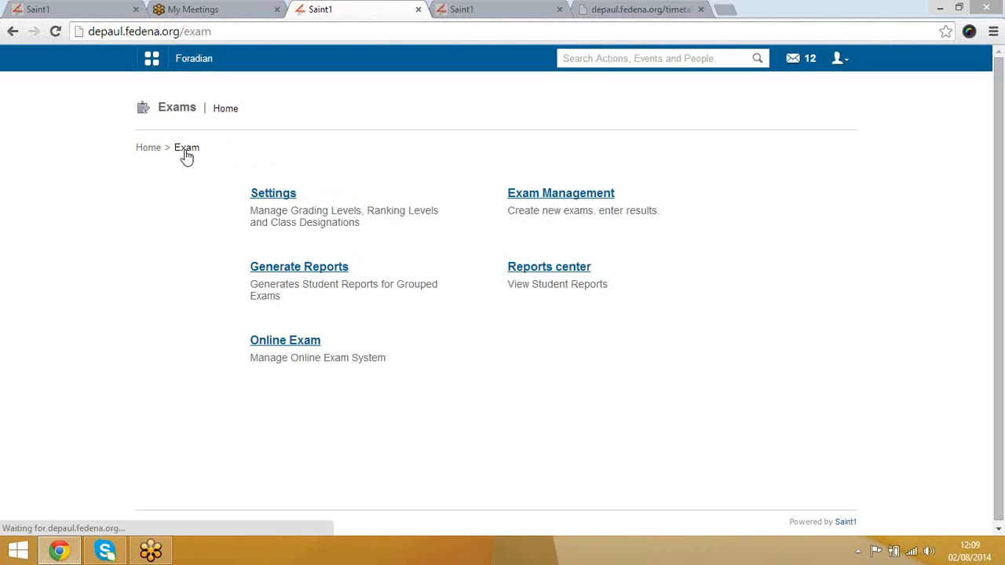
Step: In Exam Management, select the Grade-08 course and open its A-2014 batch
click(547, 196)
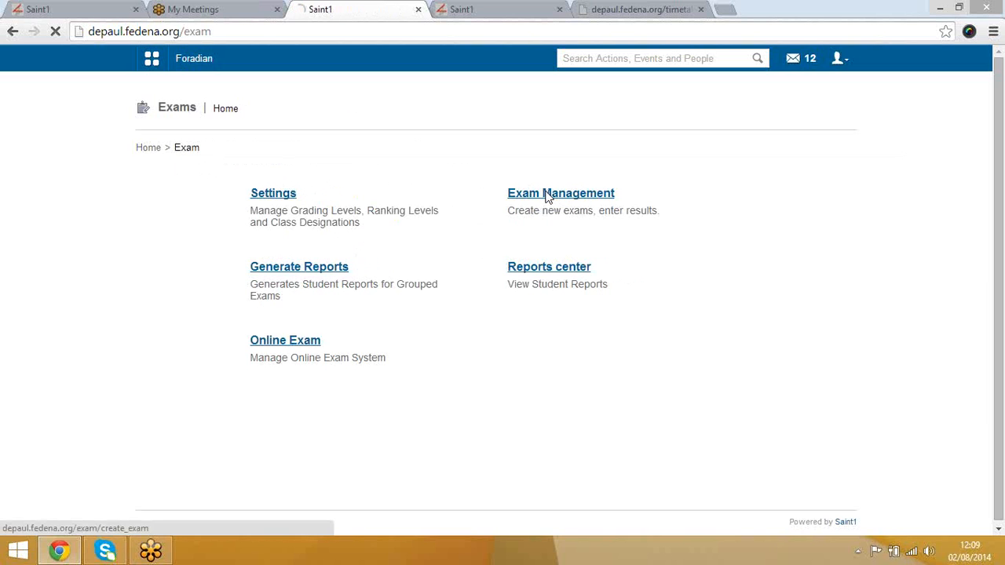
click(290, 197)
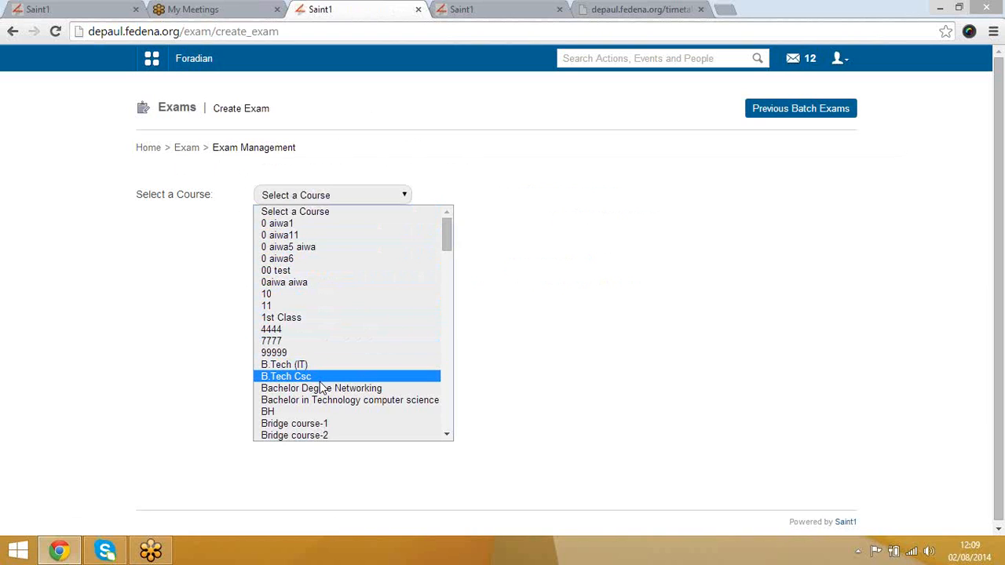
scroll(321, 389, down, 20)
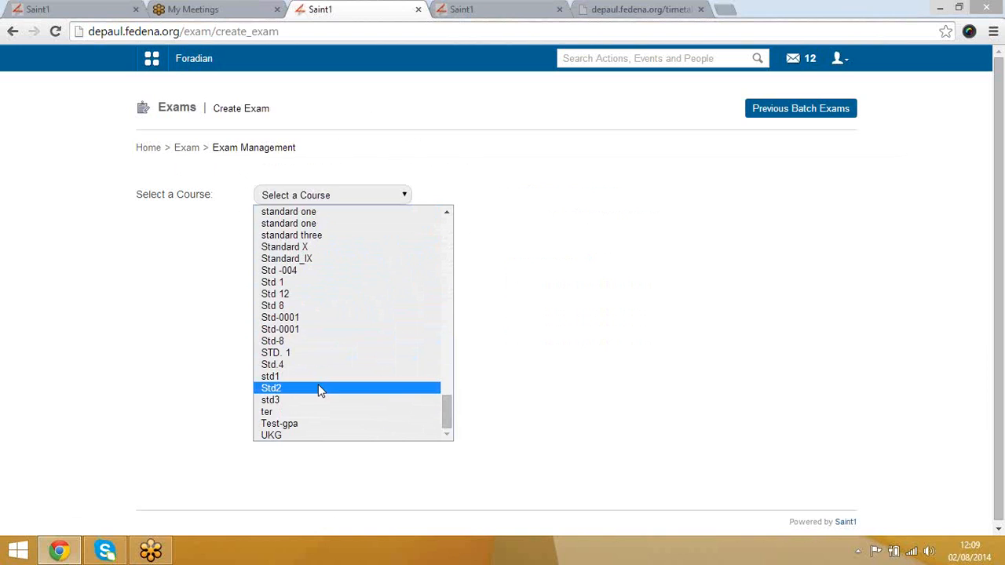
key(g)
key(g)
key(g)
key(g)
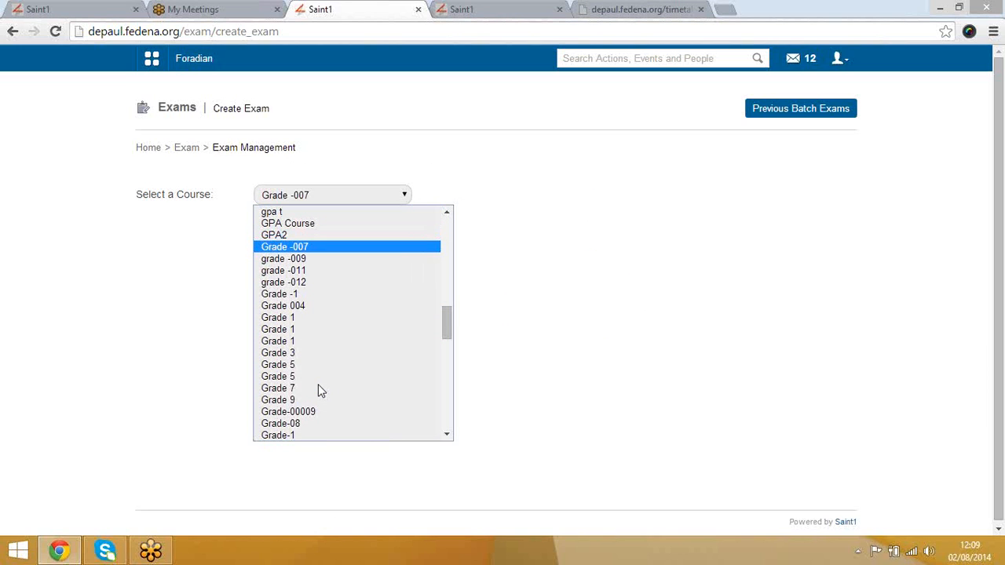
key(g)
key(g)
key(g)
key(g)
key(g)
key(g)
key(g)
key(g)
key(g)
key(g)
key(g)
key(g)
key(g)
key(g)
key(g)
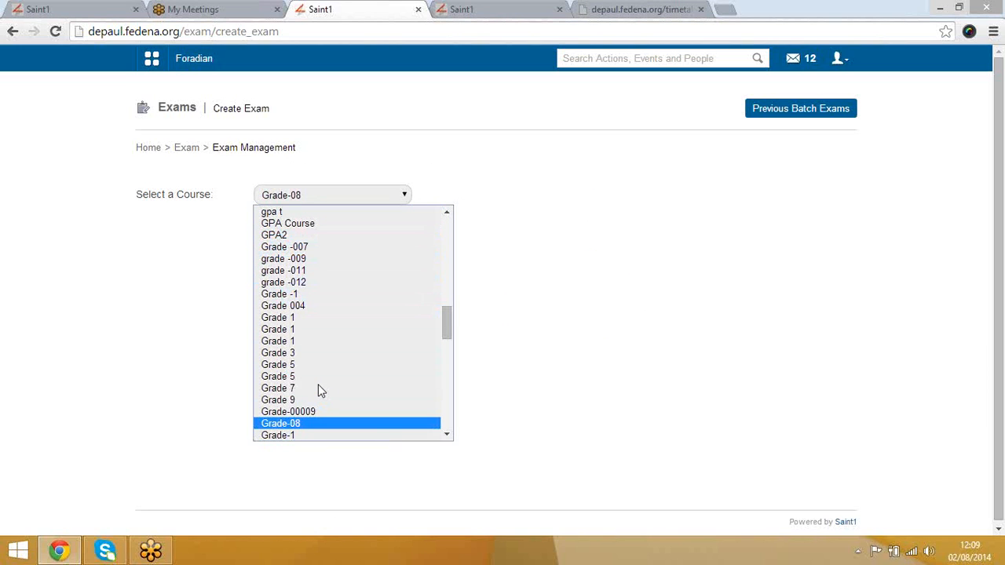
key(g)
key(Up)
key(Return)
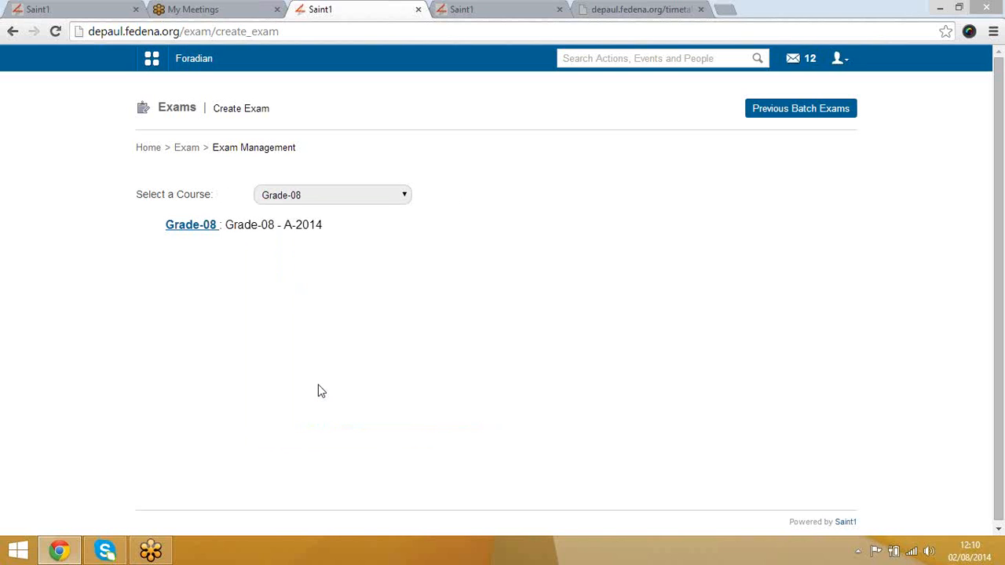
click(200, 226)
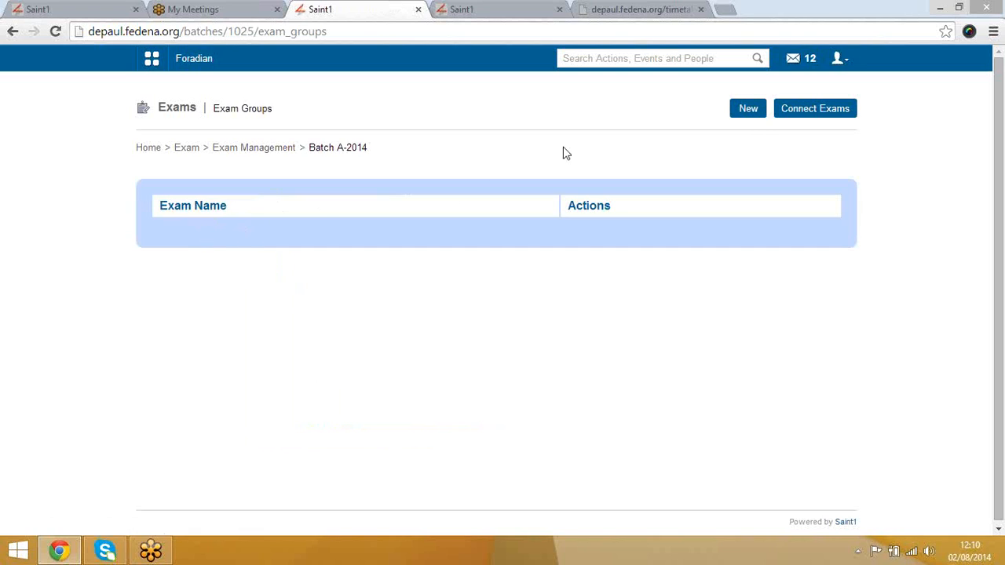
Step: Create a new exam named Exam-1 of type Marks and Grades and save it
click(746, 115)
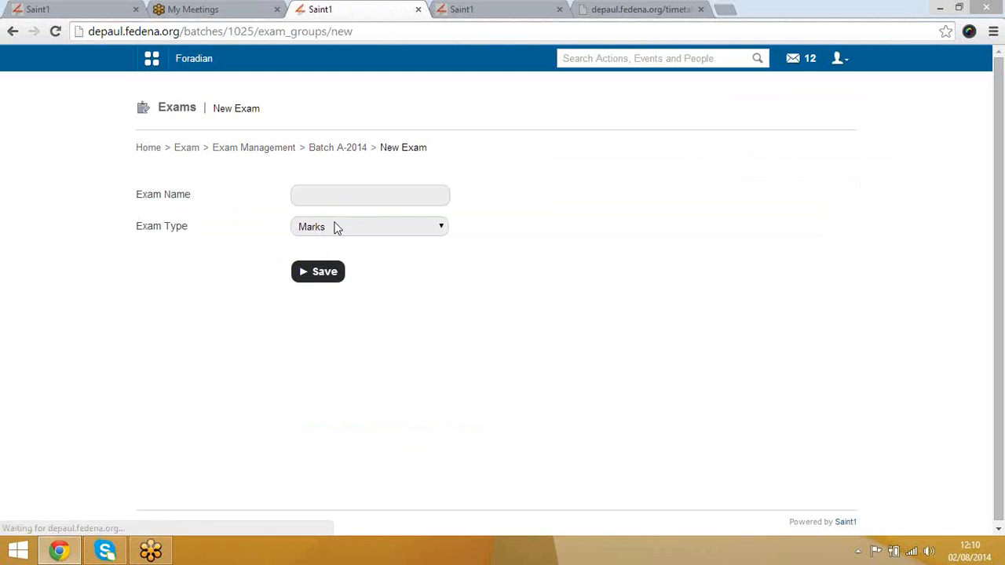
click(354, 196)
text(Exam-1)
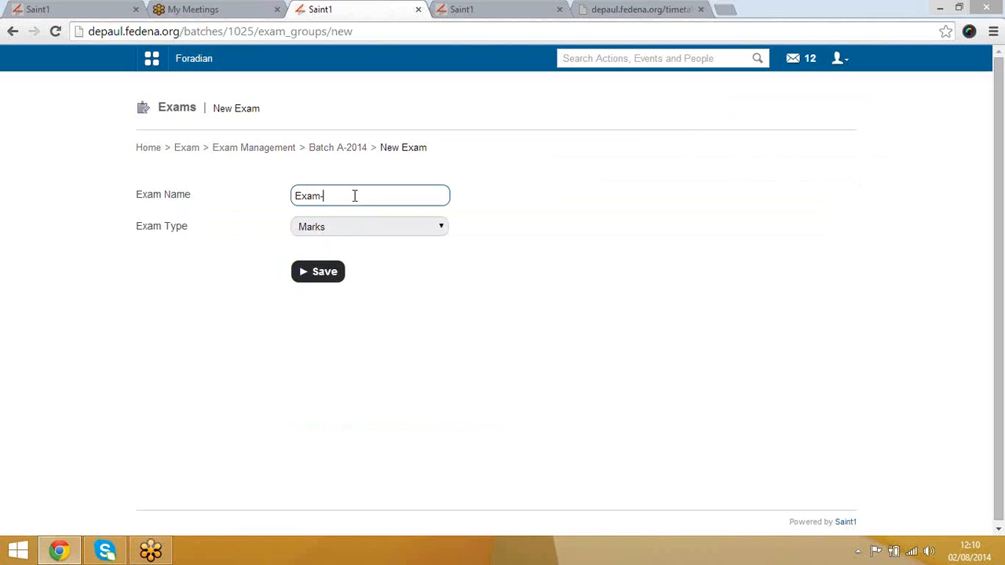
click(348, 227)
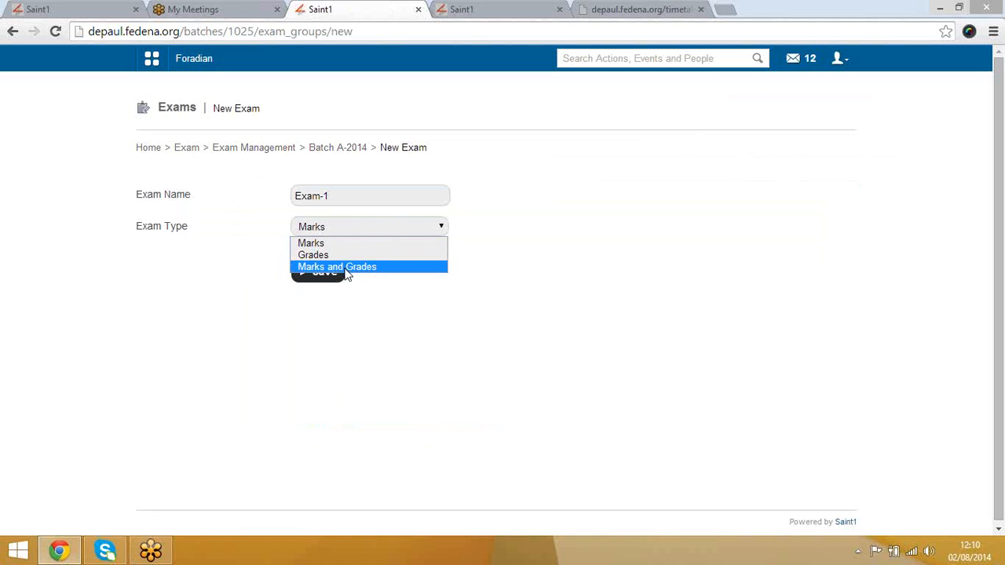
click(348, 267)
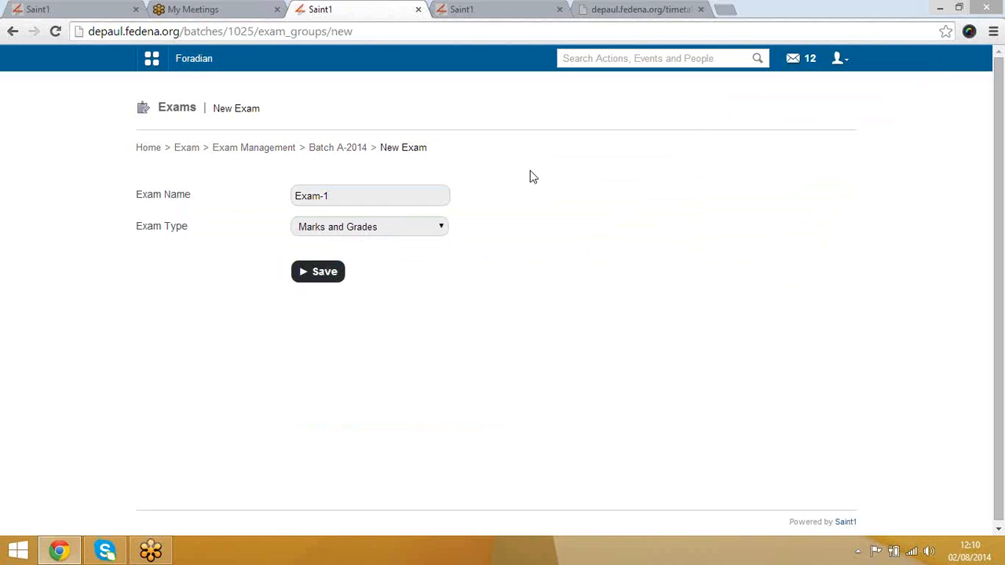
click(325, 275)
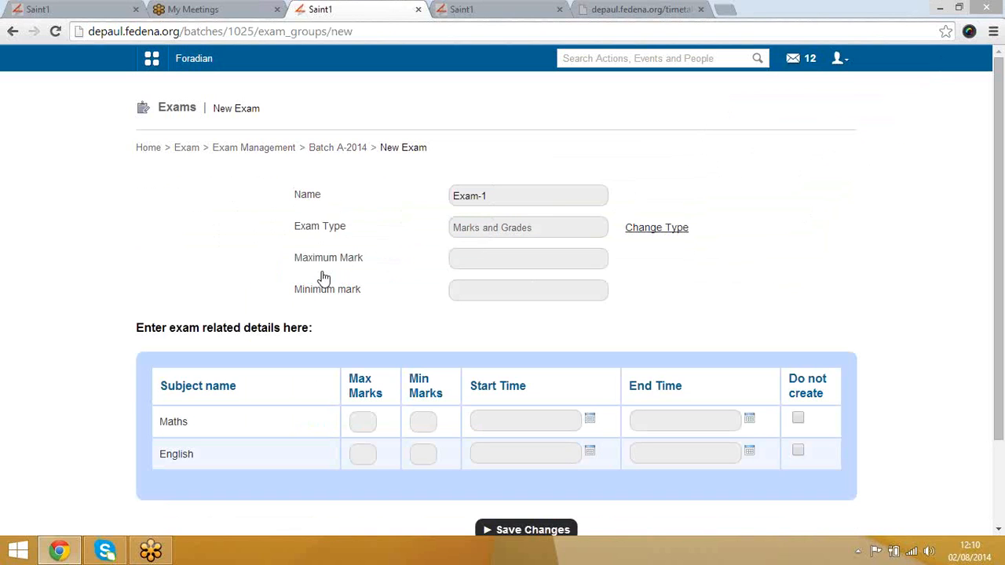
Step: Enter maximum marks 100 and minimum marks 0
click(510, 257)
text(100)
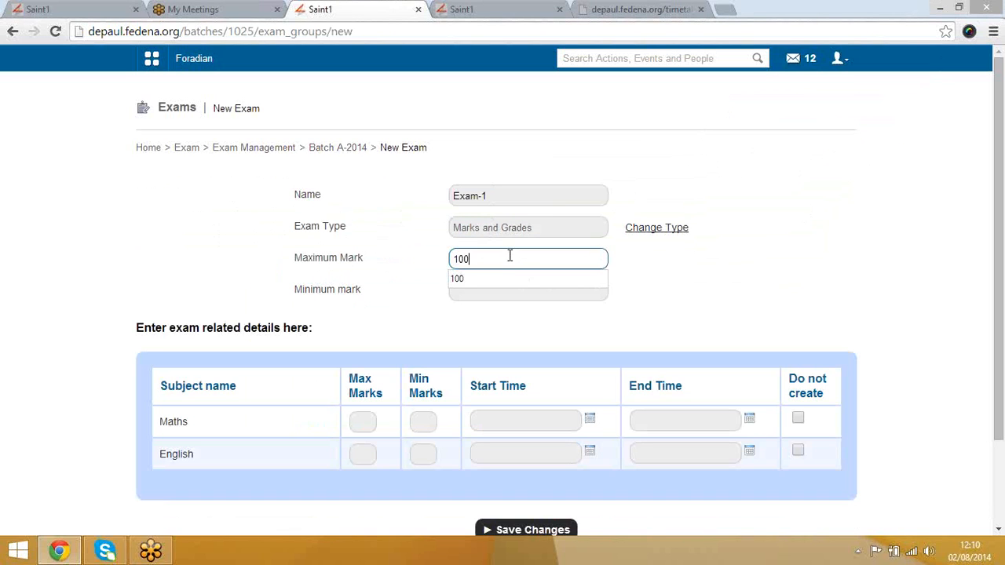
key(Tab)
text(0)
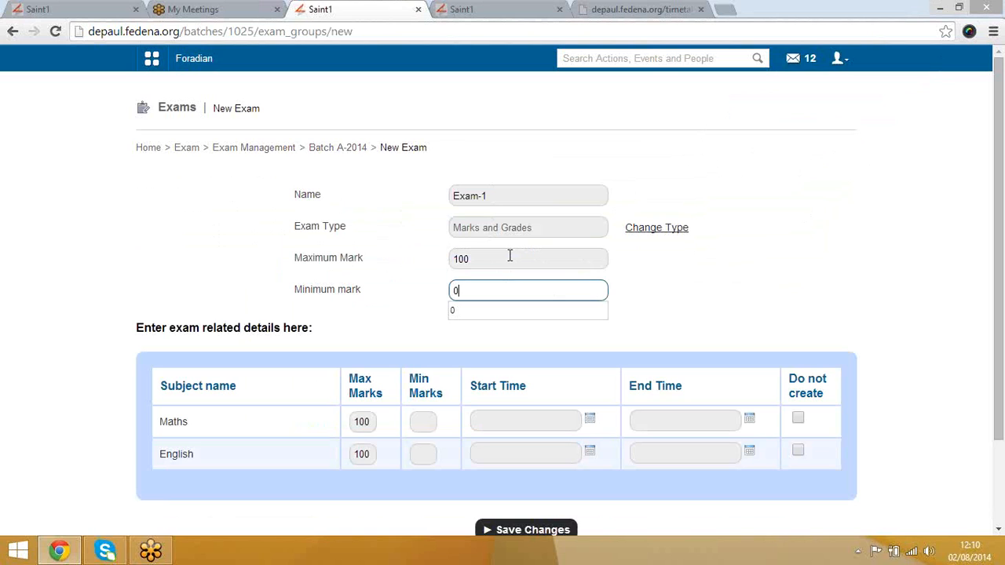
Step: Set Maths and English start and end times to now, and save the schedule
click(589, 418)
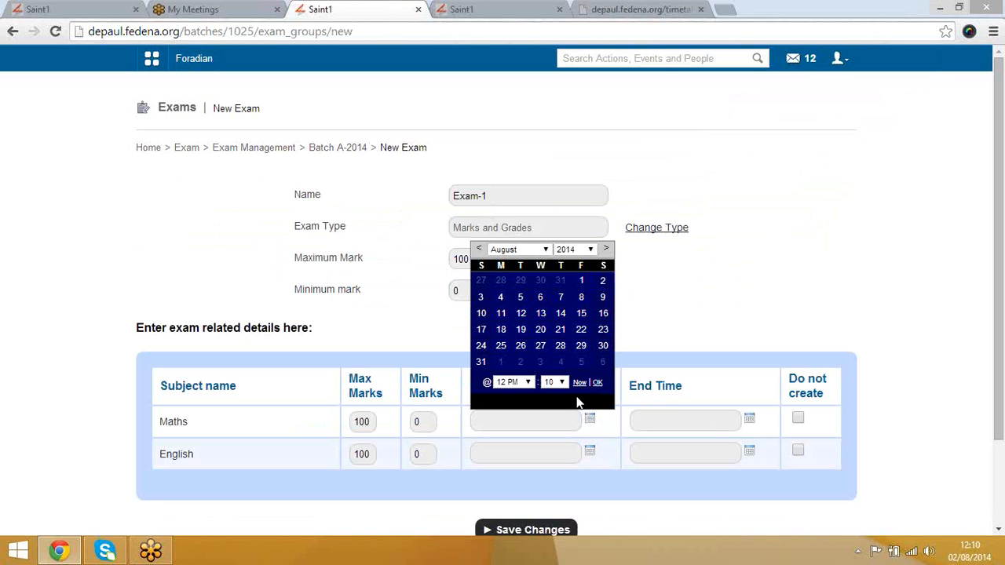
click(579, 382)
click(749, 419)
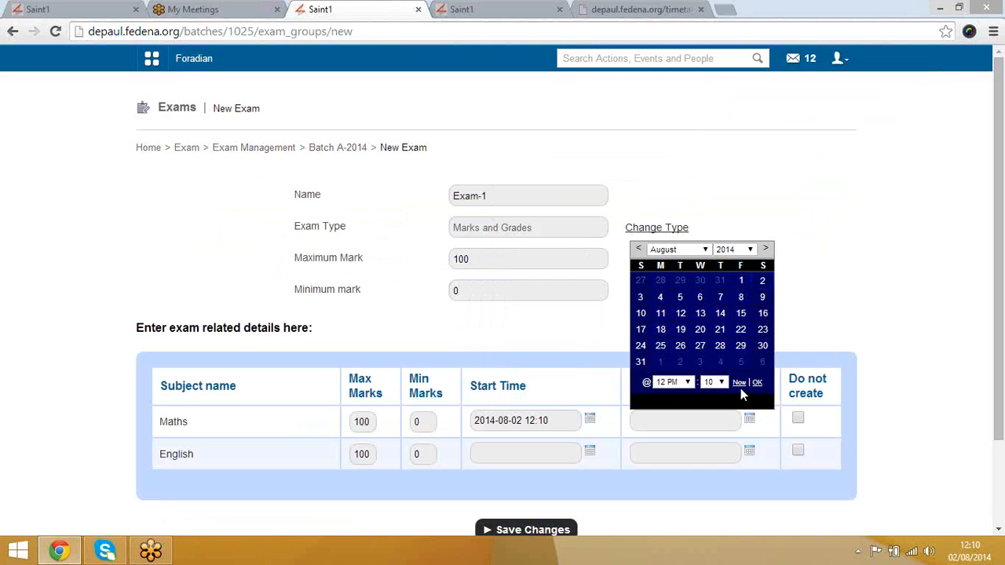
click(739, 382)
click(589, 451)
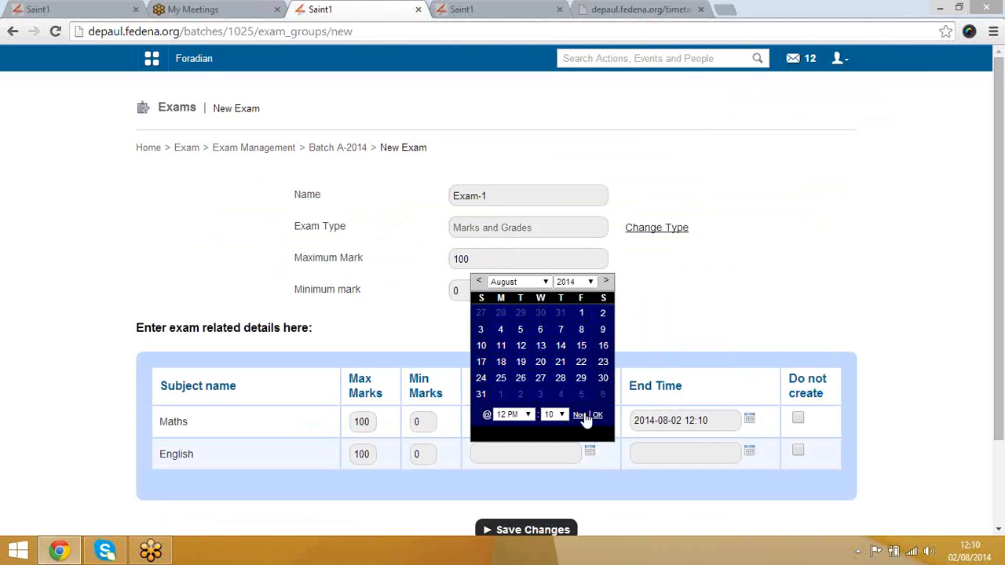
click(583, 414)
click(750, 452)
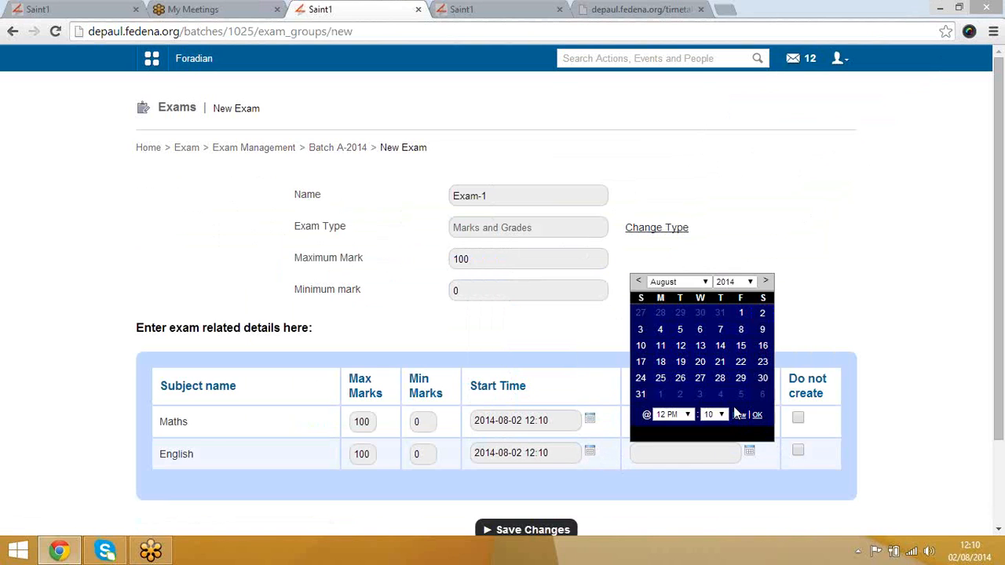
click(739, 415)
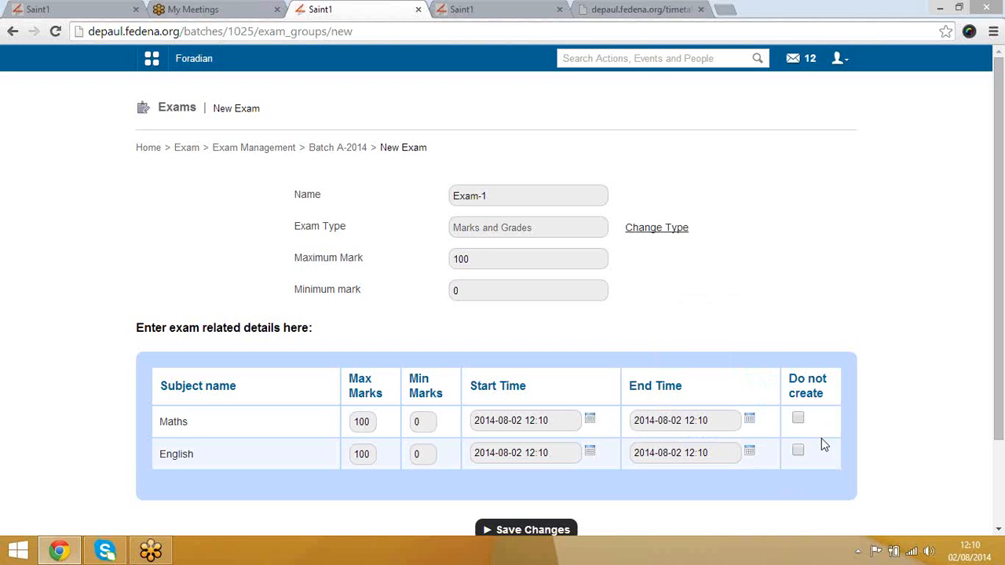
scroll(821, 438, down, 3)
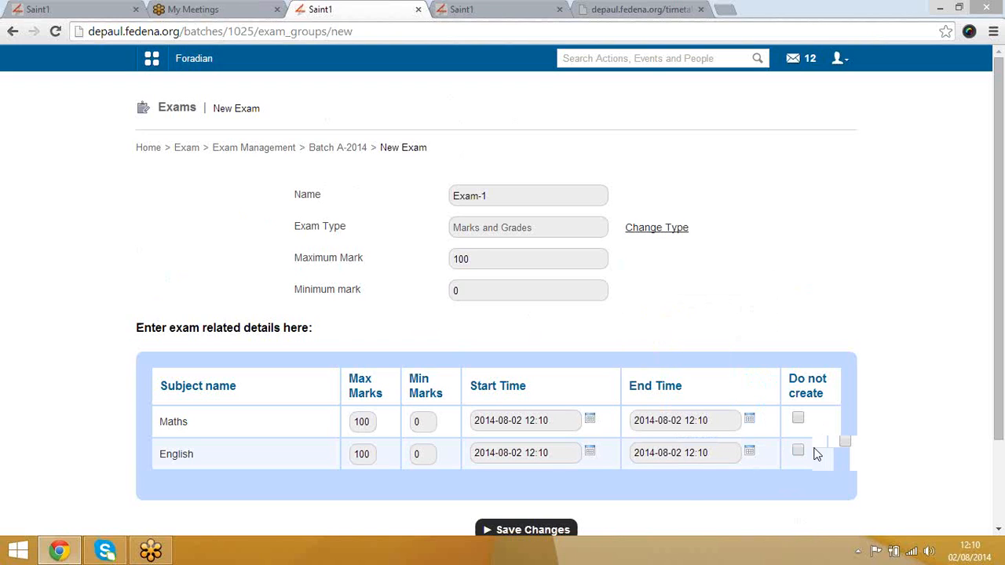
click(559, 428)
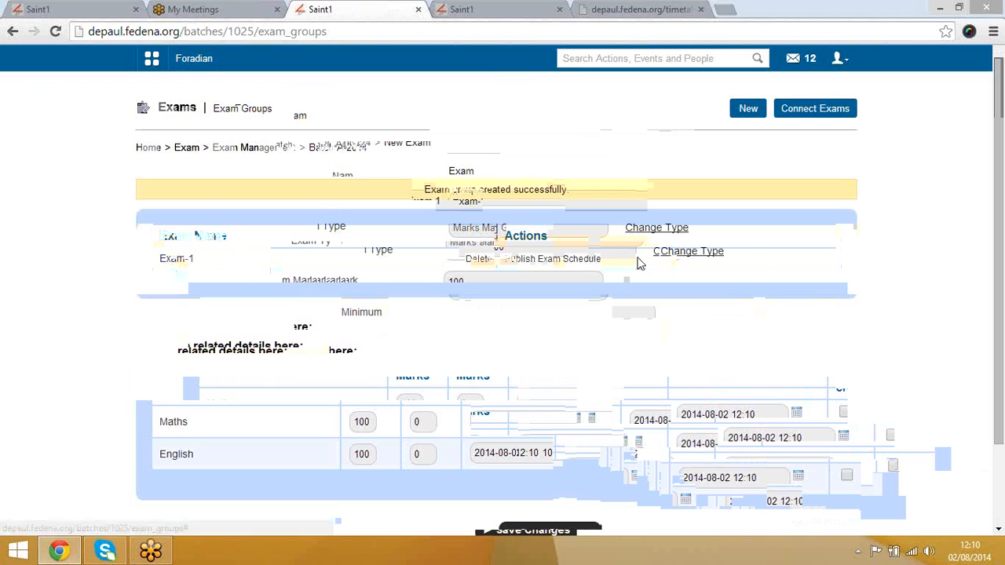
Step: Publish the Exam-1 schedule and save a Maths mark of 10 for the student
click(567, 260)
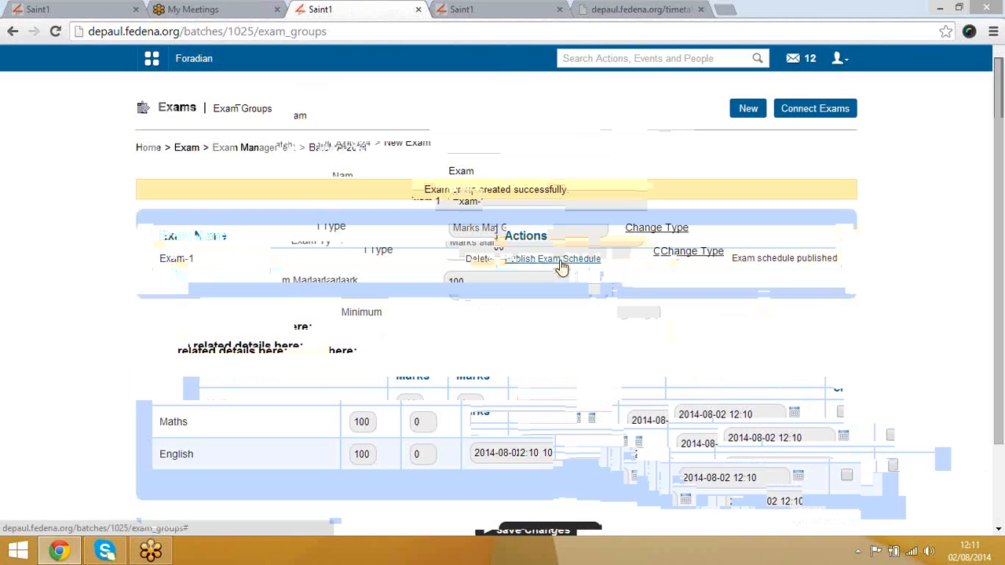
click(168, 263)
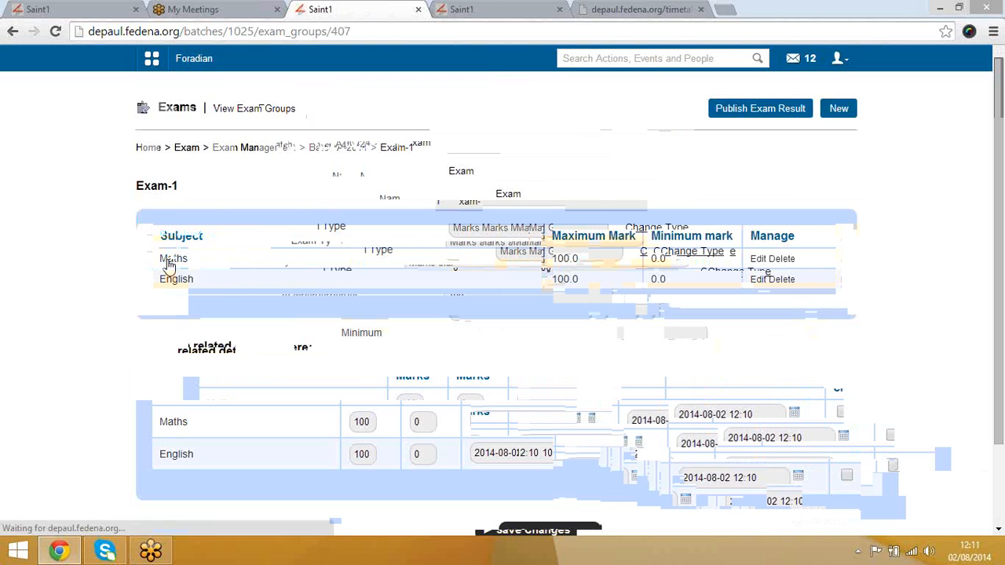
click(168, 263)
click(429, 236)
text(10)
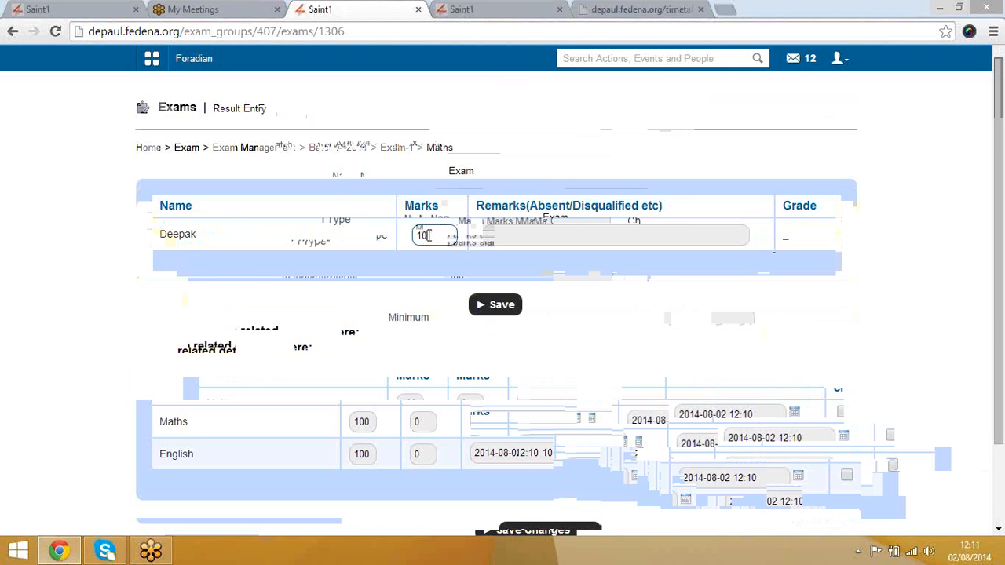
click(503, 305)
Step: Save an English mark of 78 for the student
click(396, 150)
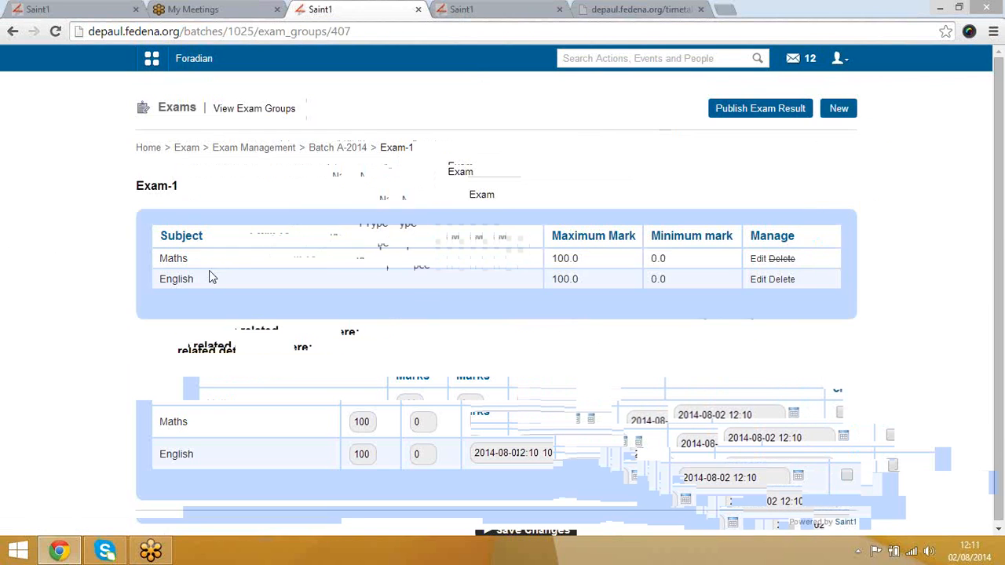
click(188, 279)
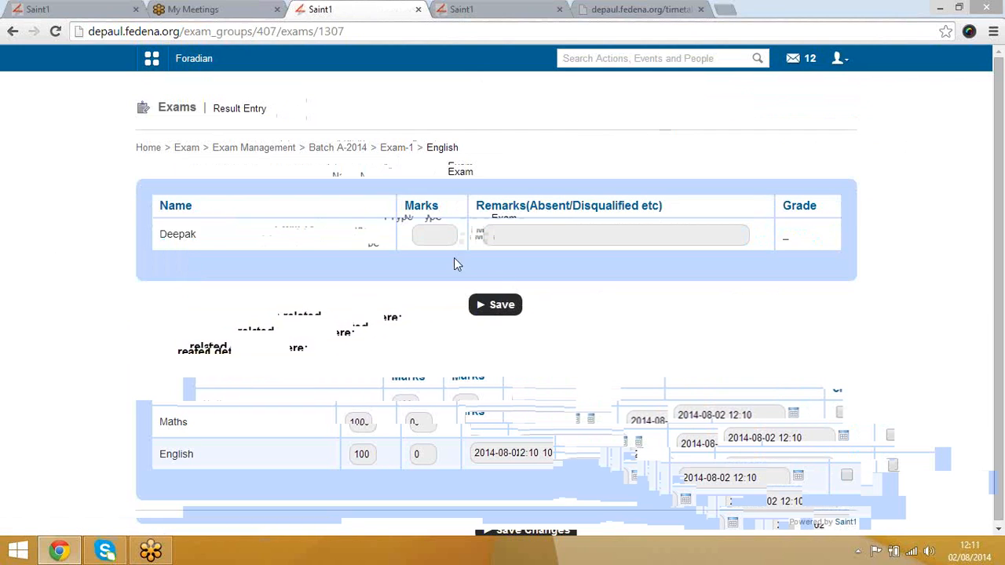
click(436, 234)
text(78)
click(502, 305)
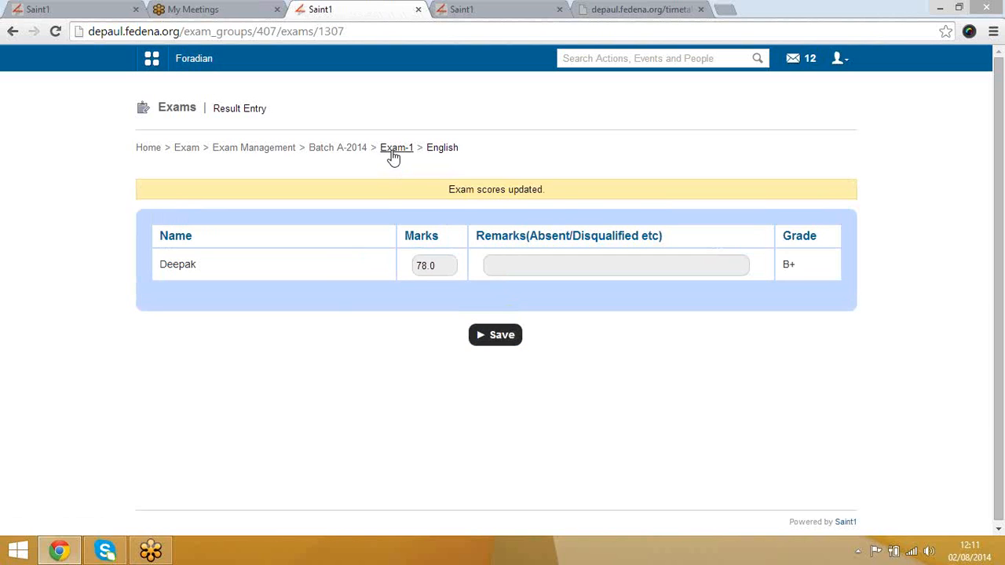
Step: Publish the Exam-1 results, then go back to the Exam Management course selection
click(394, 153)
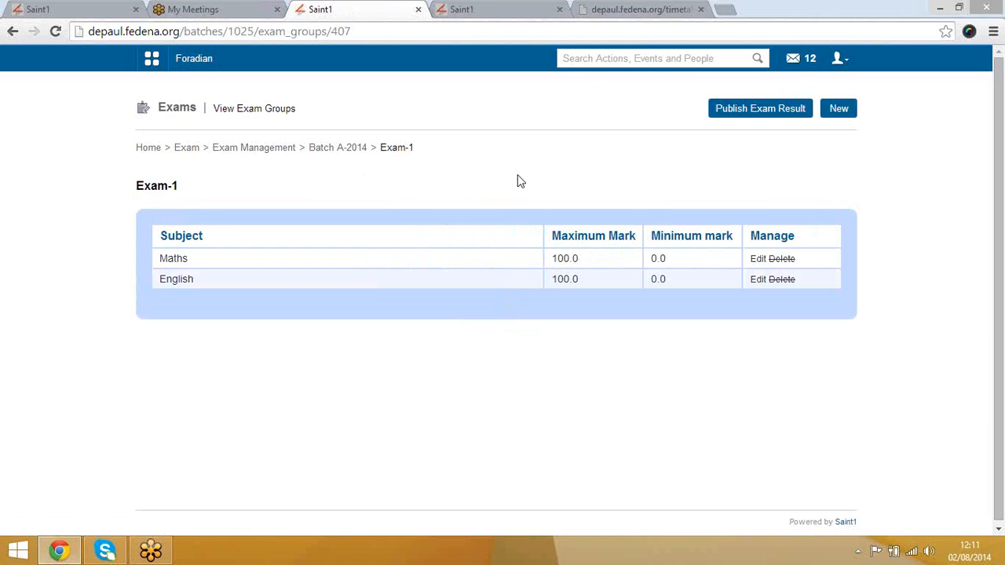
click(774, 113)
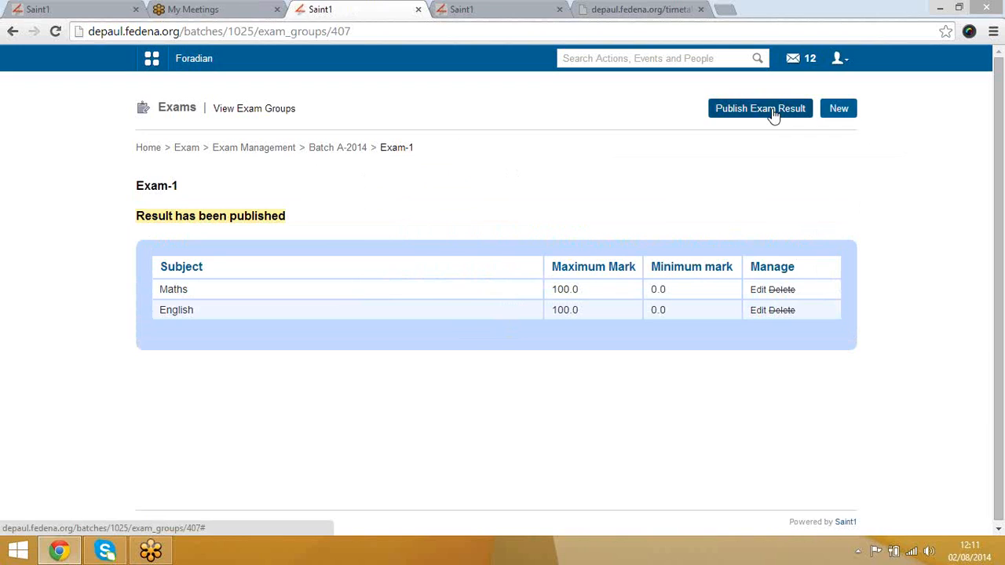
click(338, 148)
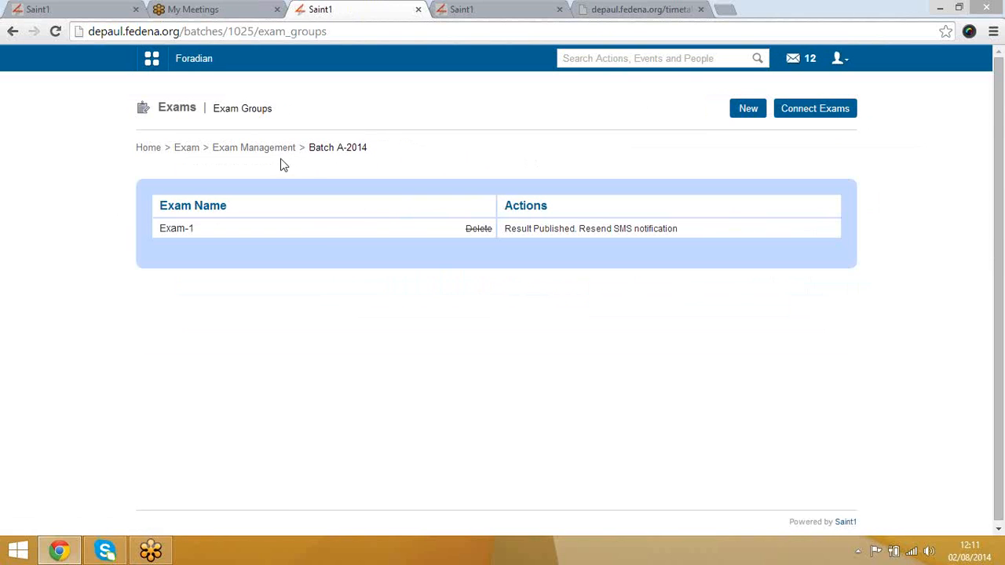
click(271, 151)
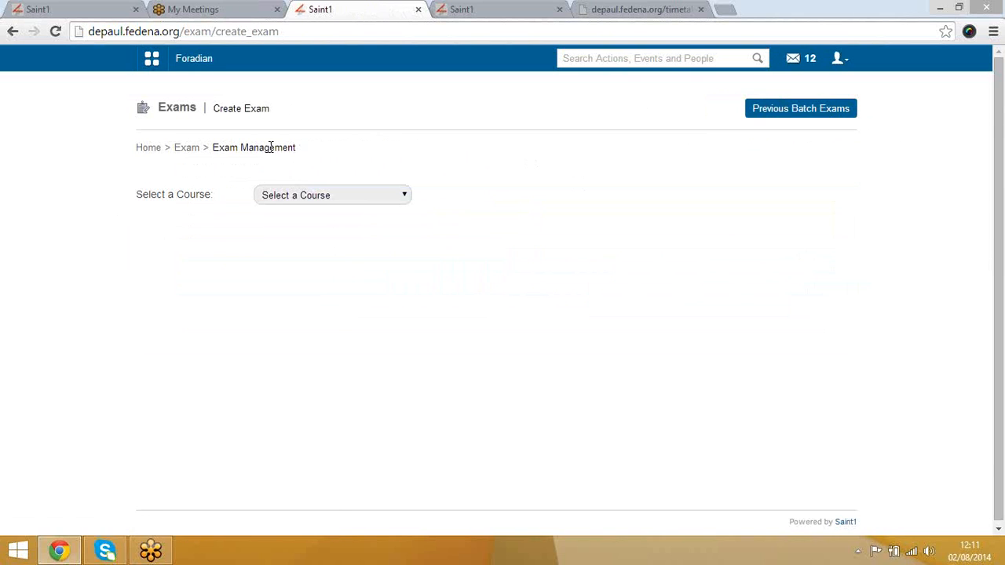
Step: Generate reports for the Grade-08 course and open the scheduled job link in a new tab
click(189, 152)
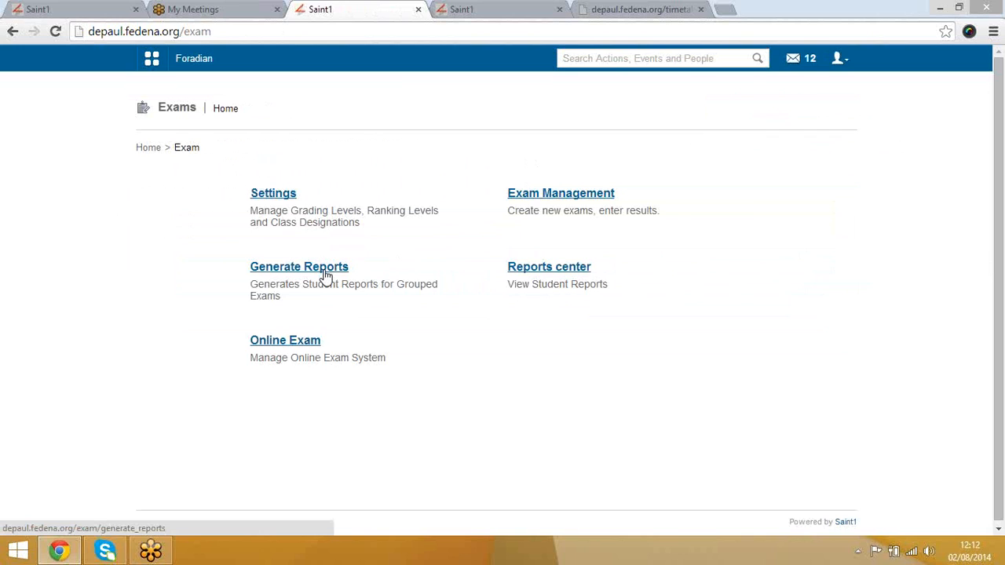
click(326, 275)
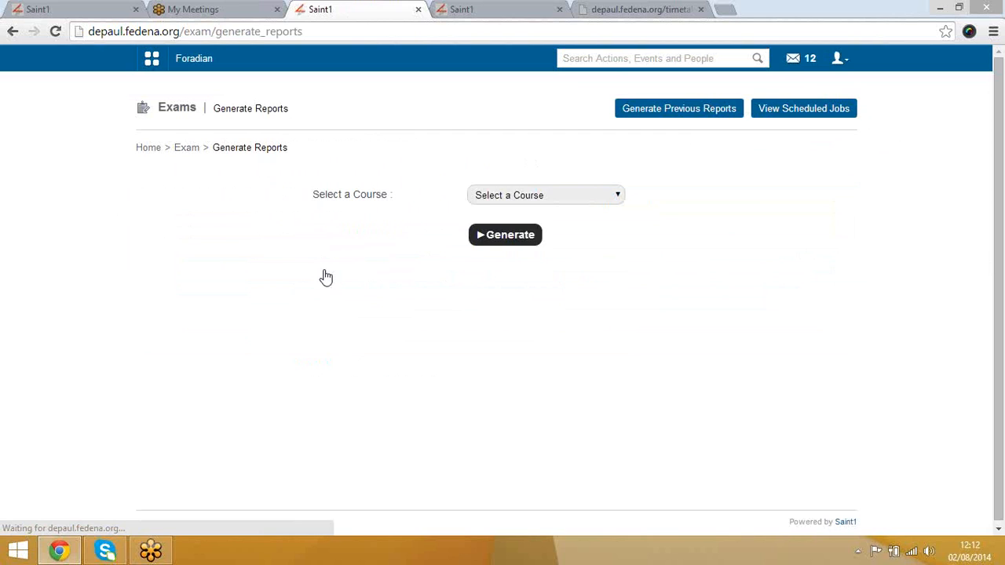
click(572, 198)
key(Down)
key(Down)
key(Down)
key(Down)
key(Down)
key(Down)
key(Down)
key(Down)
key(Down)
key(Down)
key(Down)
key(Down)
key(Down)
key(Down)
key(Down)
key(Down)
key(Down)
key(Down)
key(Down)
key(Down)
key(Down)
key(Down)
key(Down)
key(Down)
key(Down)
key(Down)
key(Down)
key(Down)
key(Down)
key(Down)
key(Down)
key(Down)
key(Down)
key(Down)
key(Down)
key(Down)
key(Down)
key(Down)
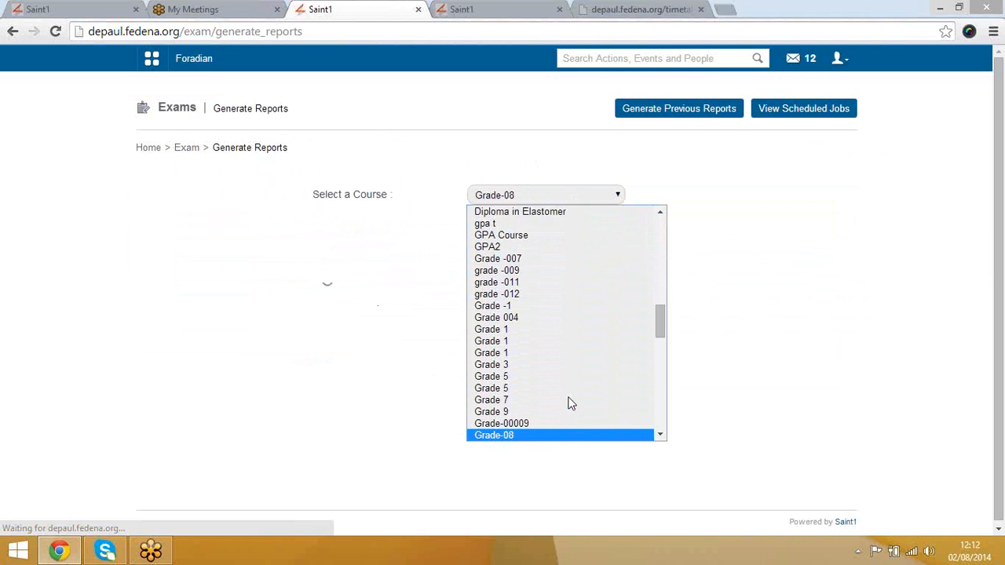
key(Down)
key(Up)
key(Return)
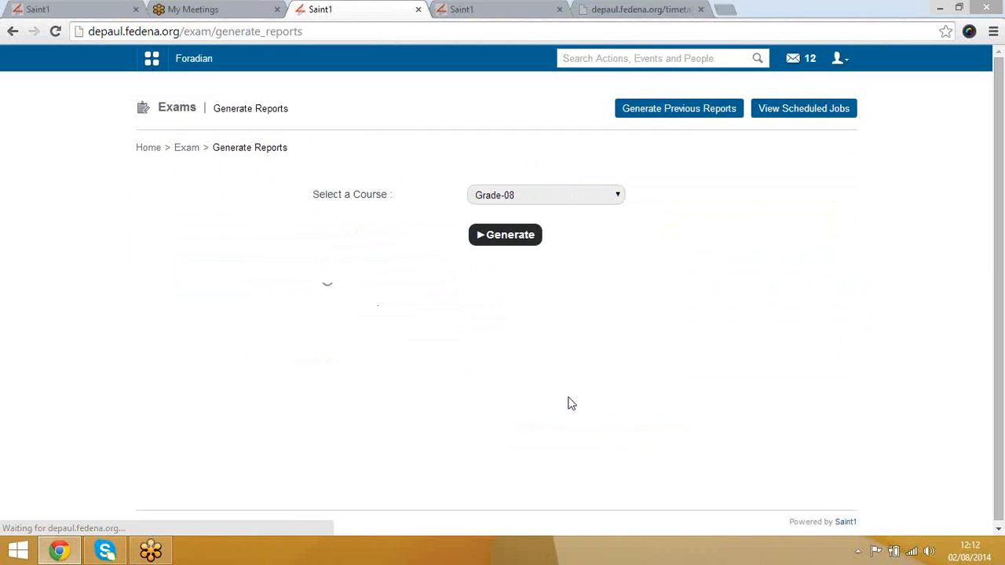
click(512, 245)
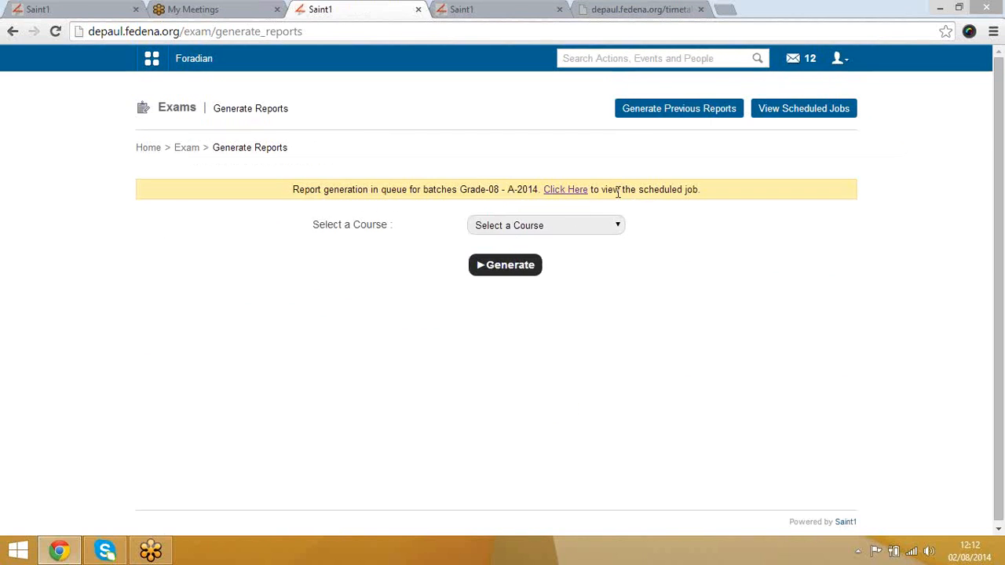
middle_click(571, 192)
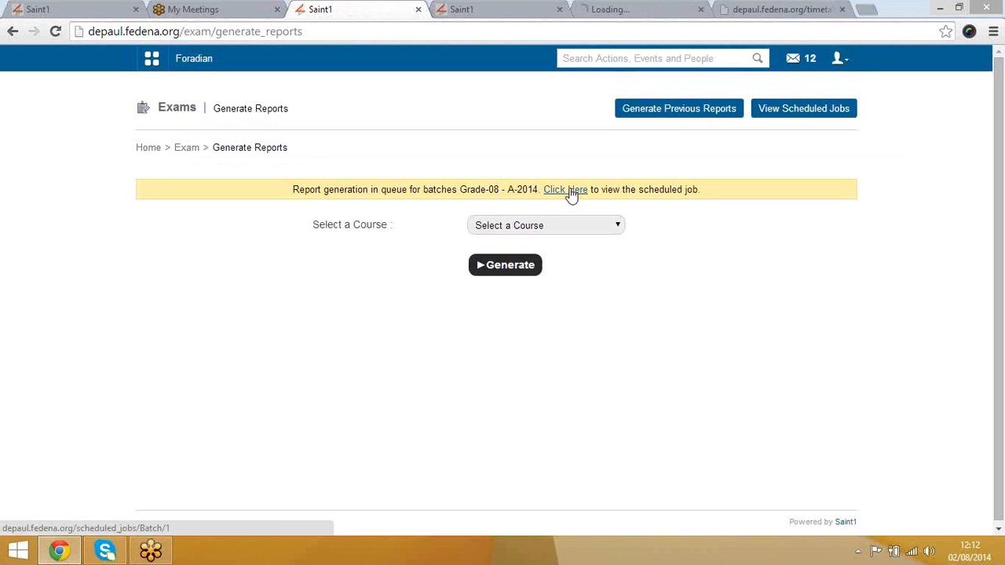
Step: Reload the scheduled jobs list repeatedly until the queued report jobs appear
click(605, 9)
click(590, 30)
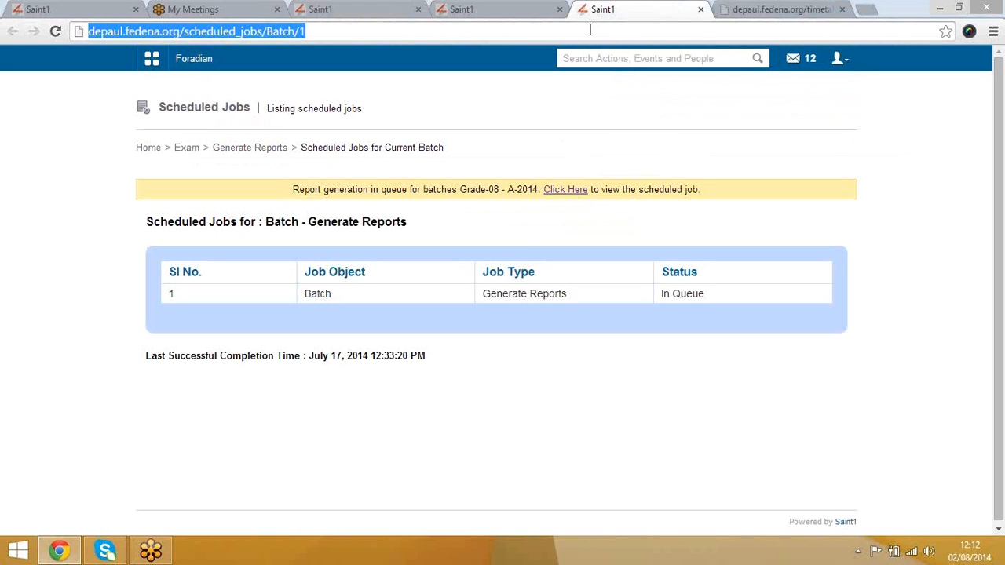
key(Return)
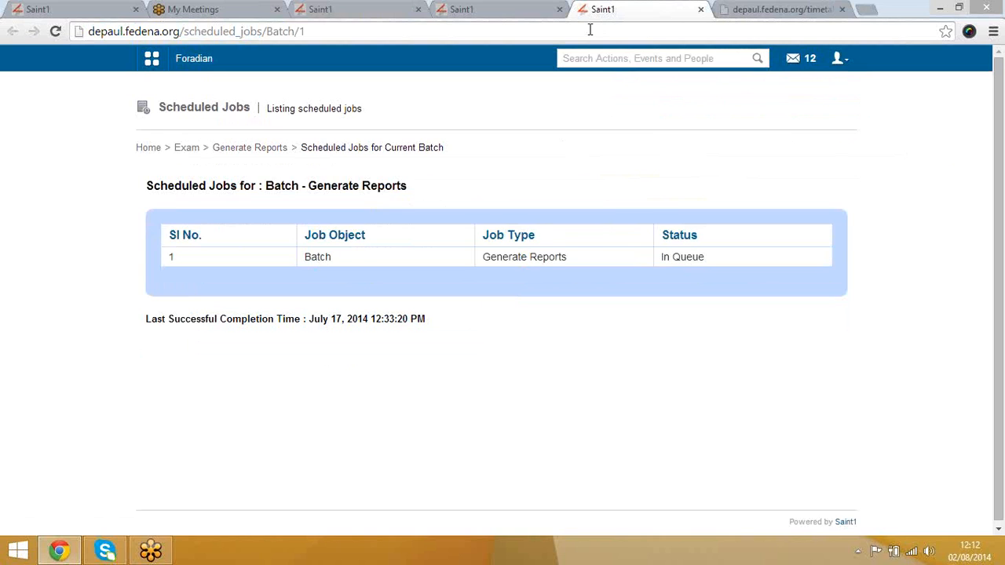
key(F5)
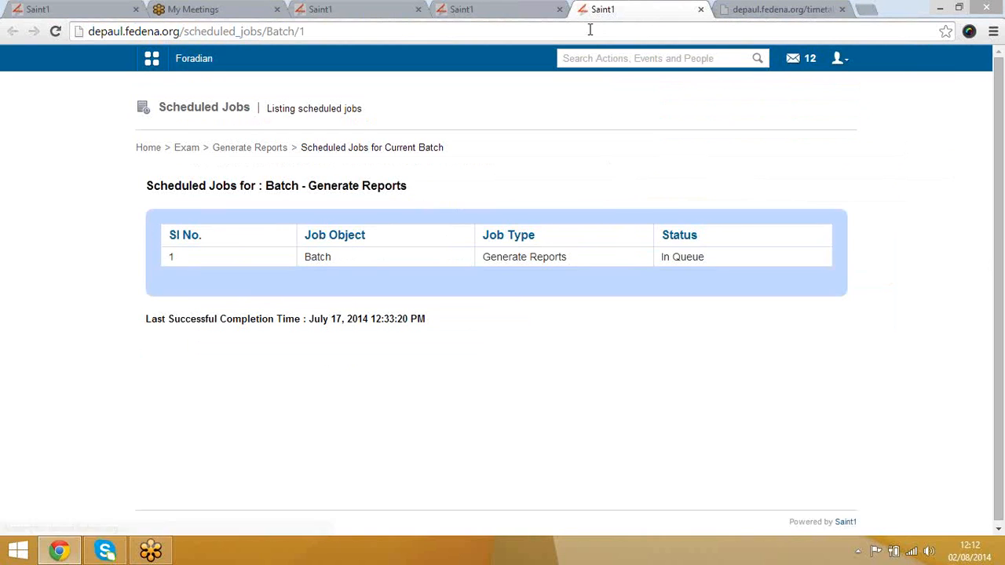
key(F5)
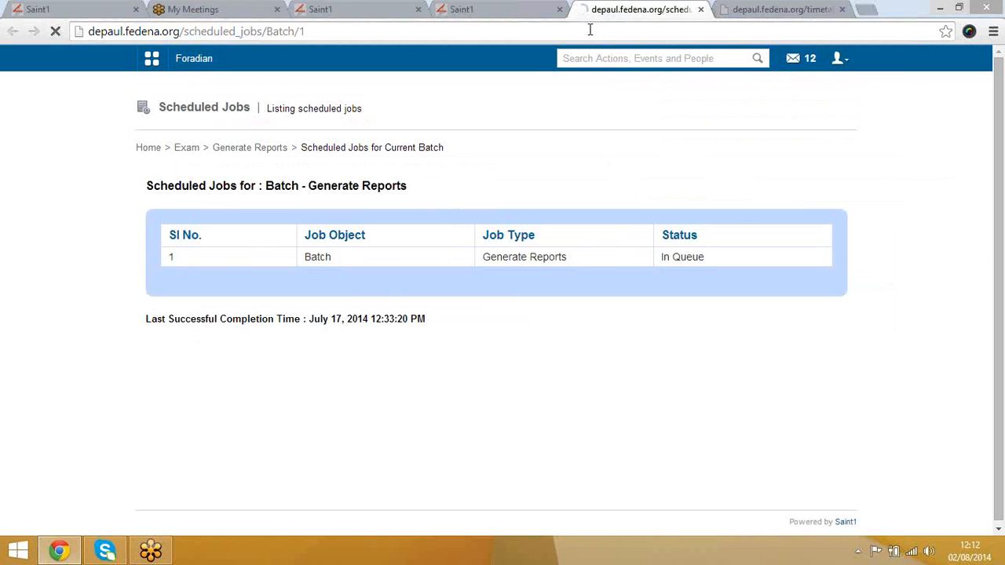
key(F5)
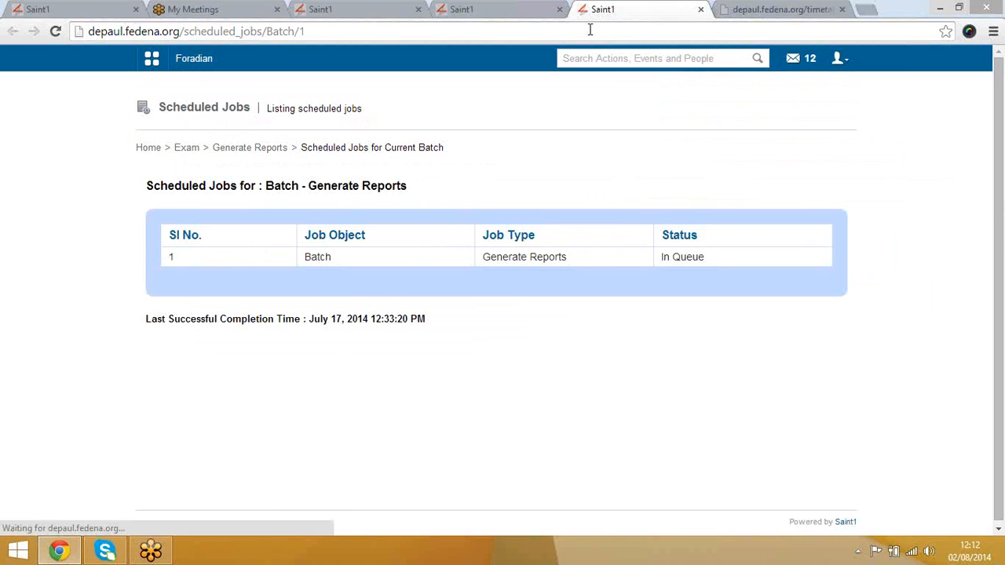
key(F5)
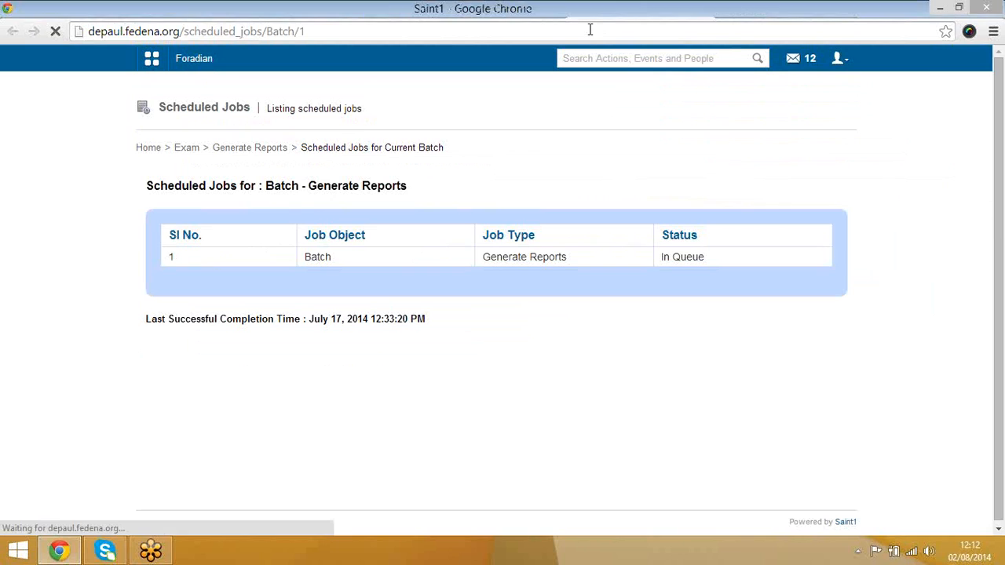
key(F5)
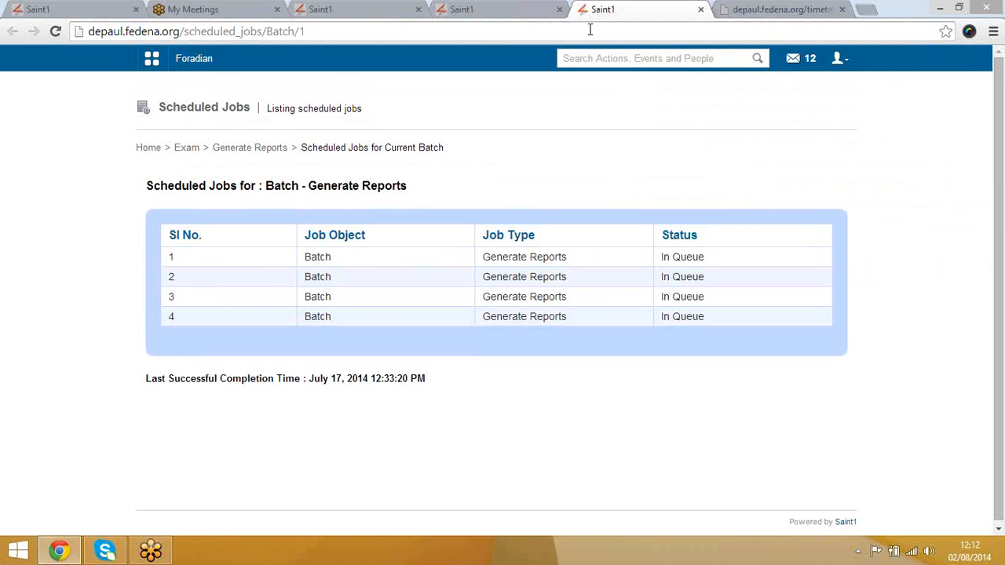
key(F5)
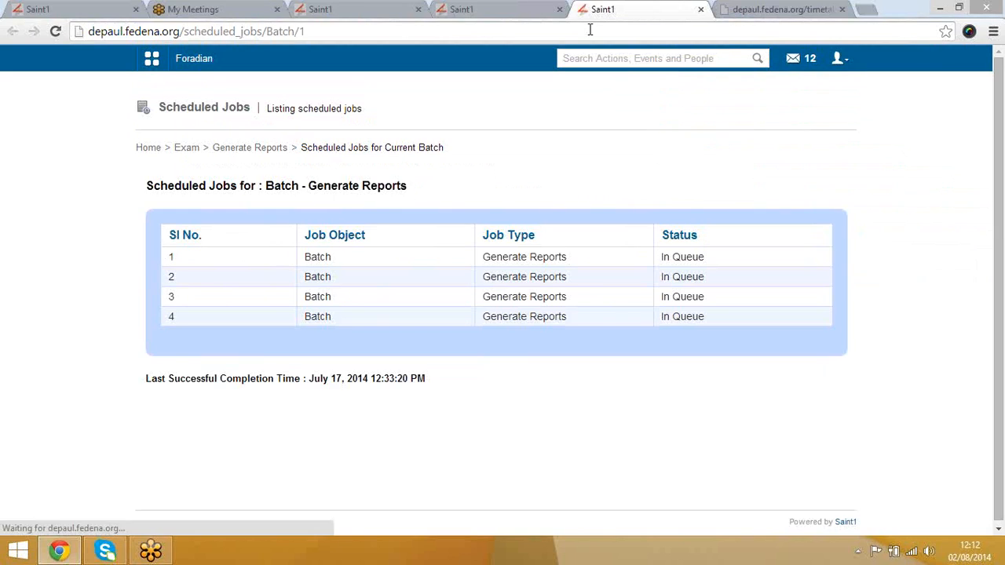
key(F5)
key(F5)
Step: Return to the Exams home page, recheck the job list, and open the Reports center
click(522, 7)
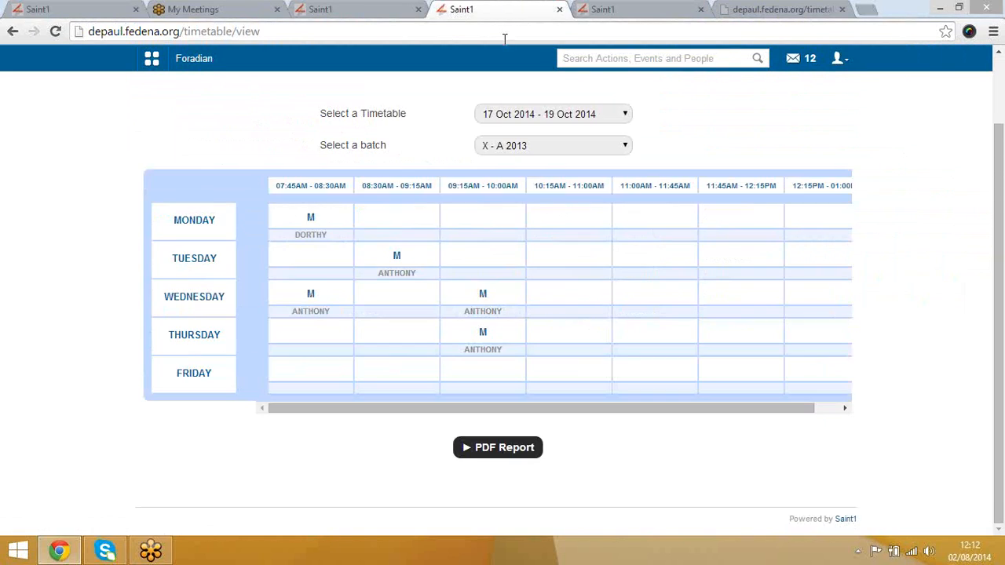
click(401, 7)
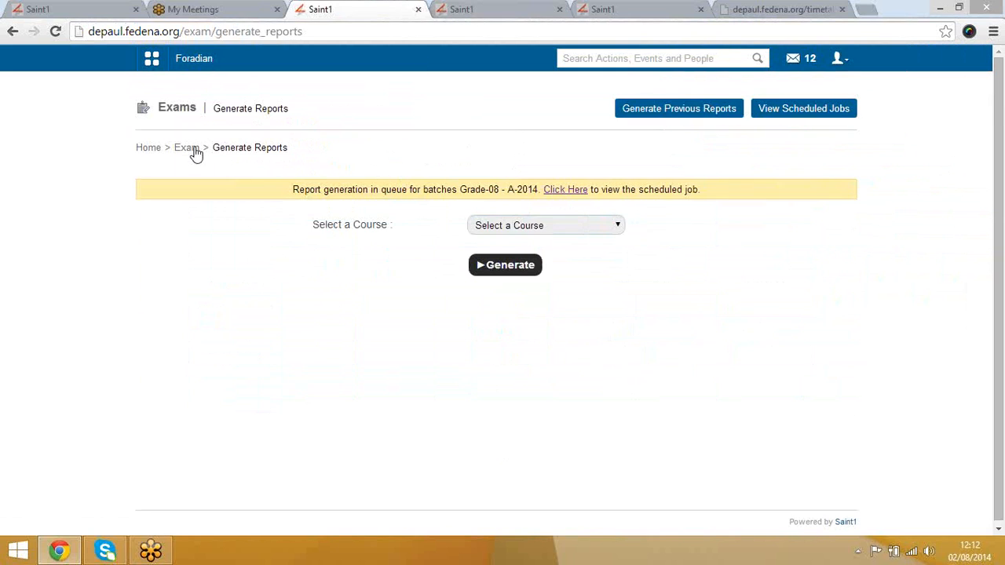
click(189, 150)
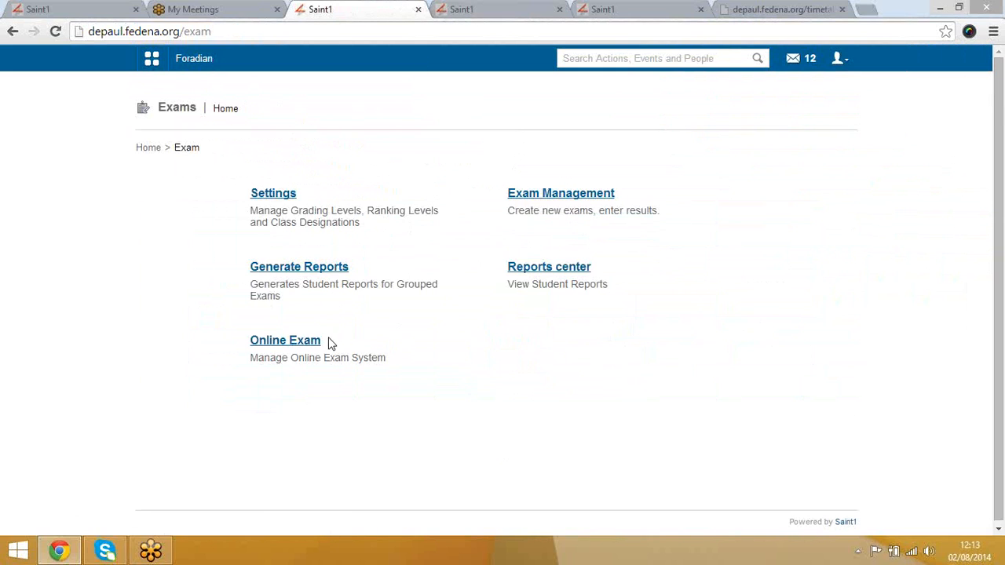
click(630, 8)
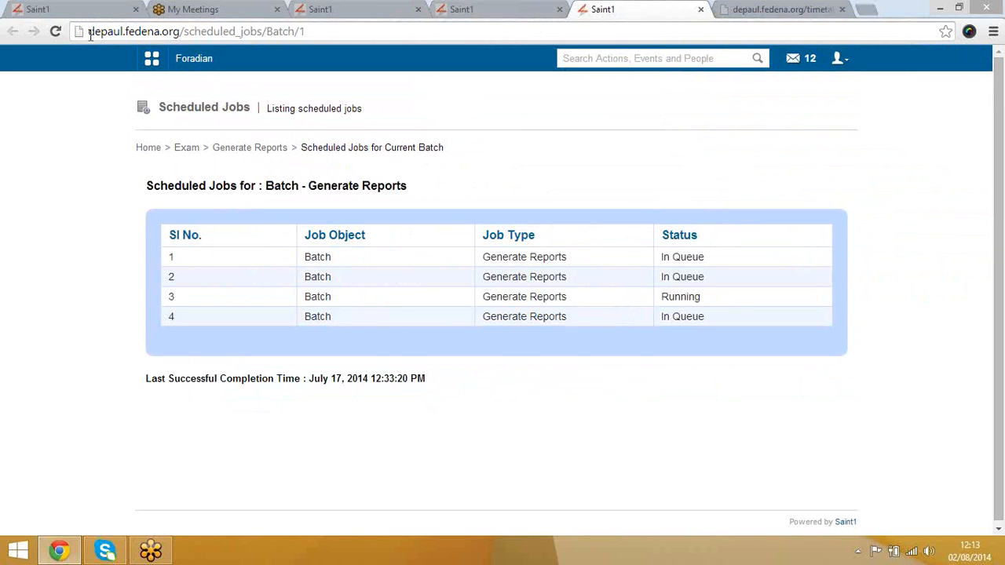
click(52, 32)
click(52, 36)
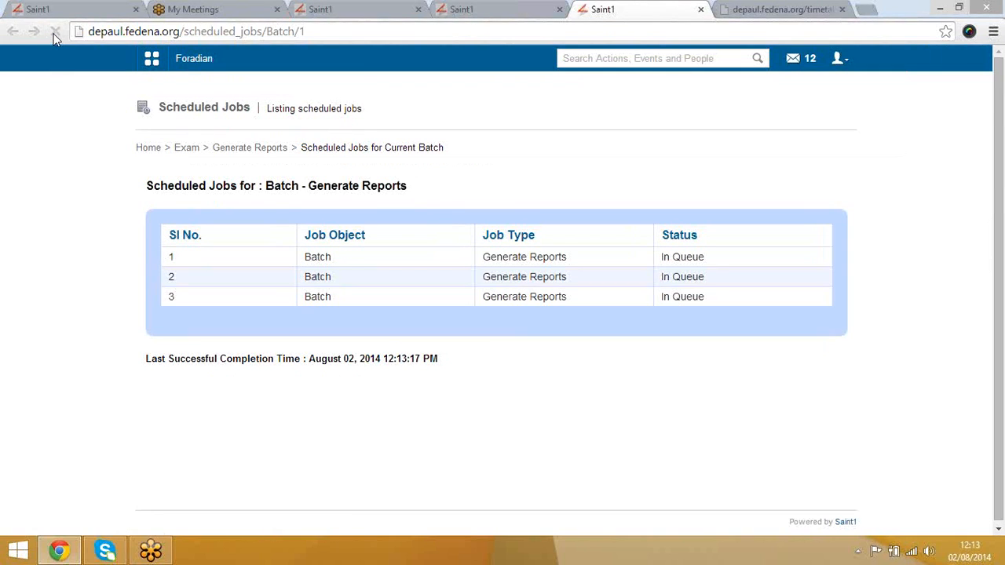
click(318, 10)
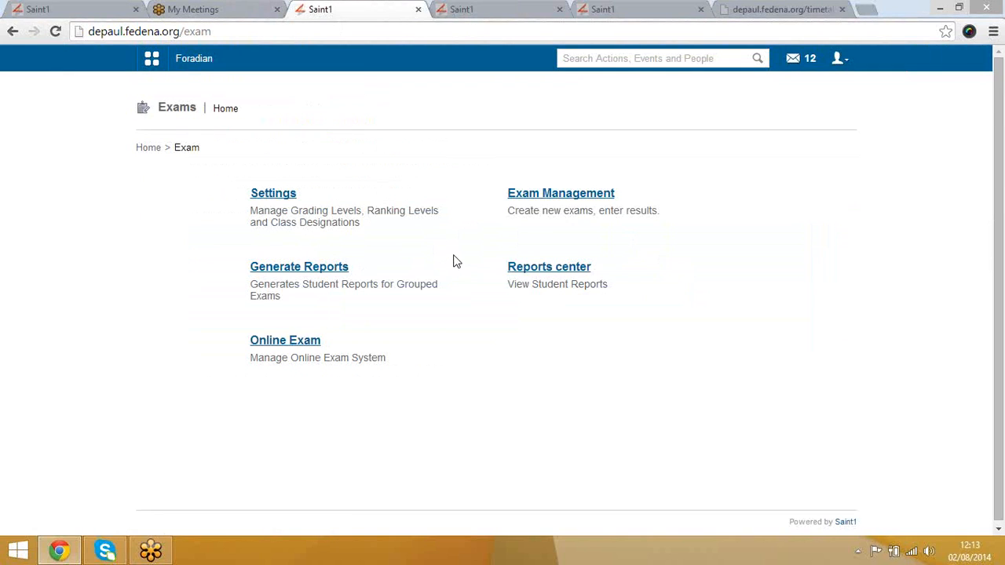
click(549, 271)
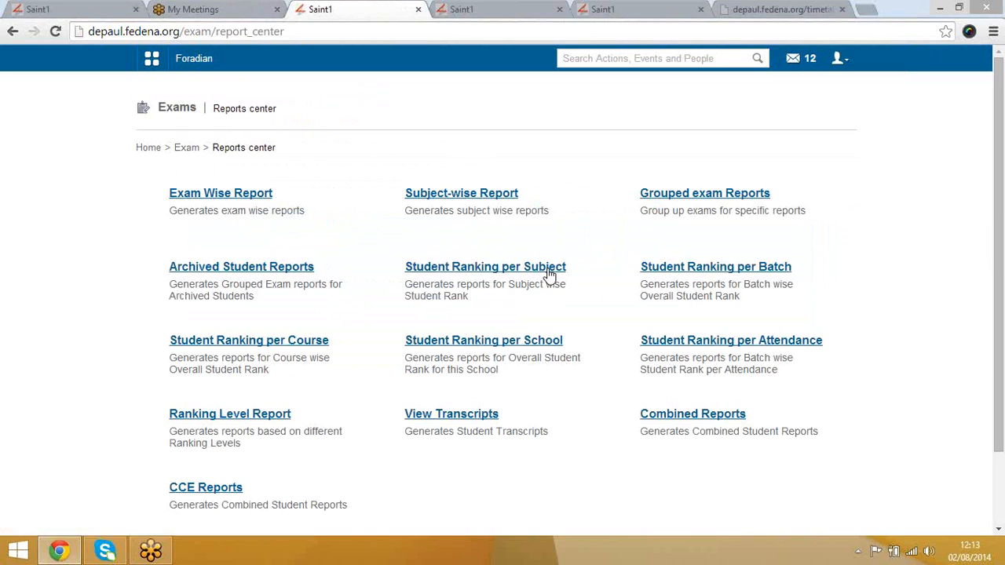
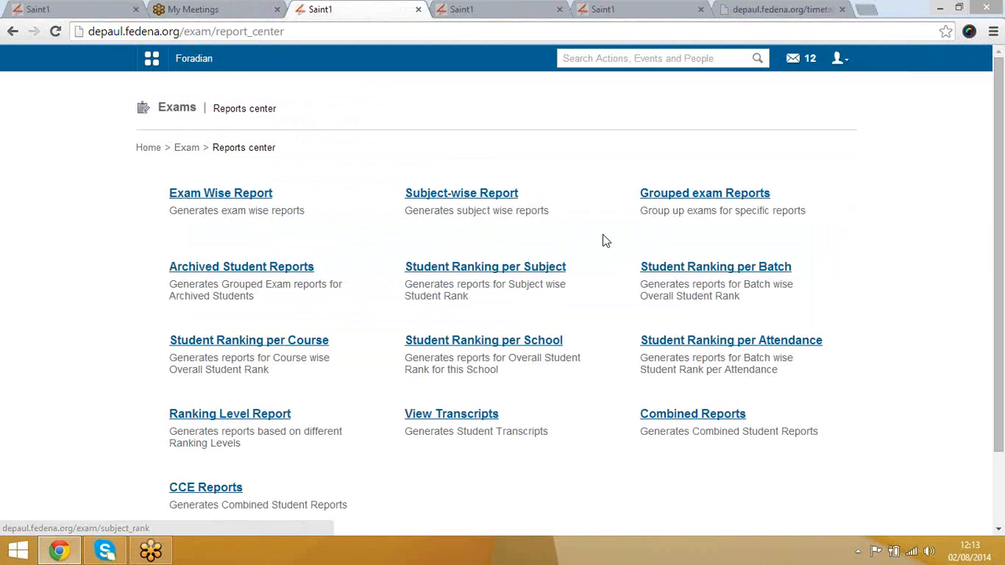
Step: Recheck the scheduled jobs, then view the exam-wise report for batch X - A 2013, exam group A
click(628, 11)
click(55, 31)
click(348, 10)
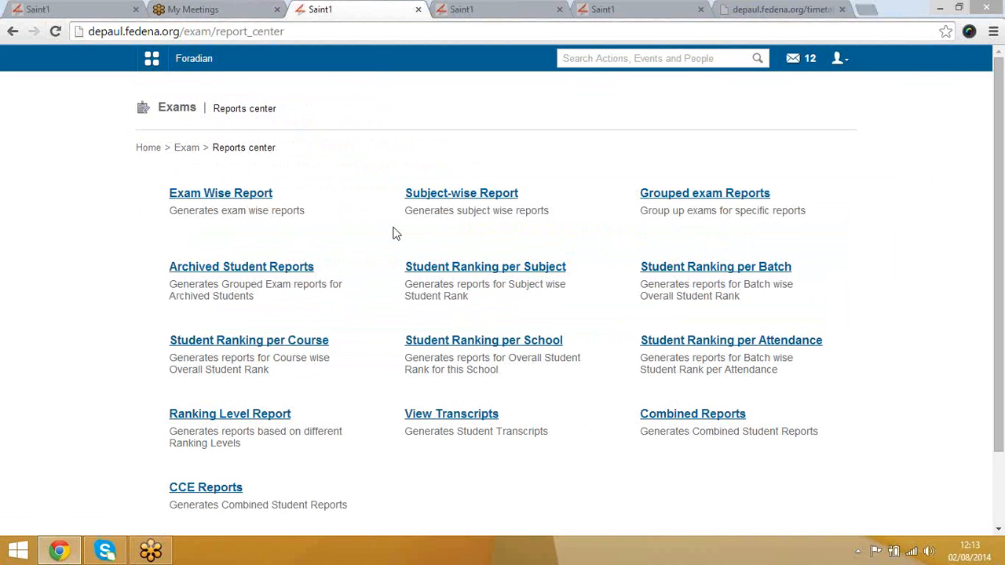
click(241, 193)
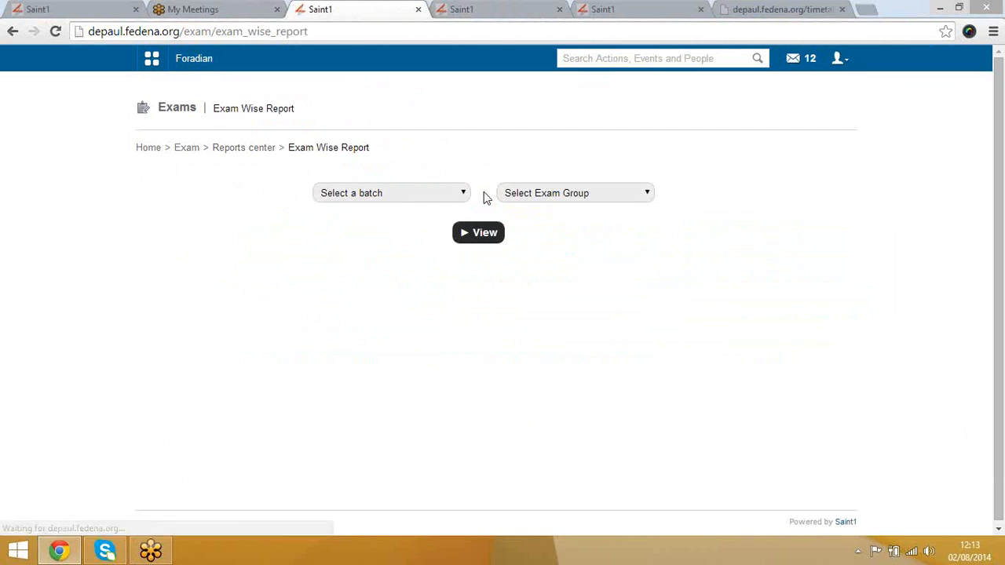
click(419, 194)
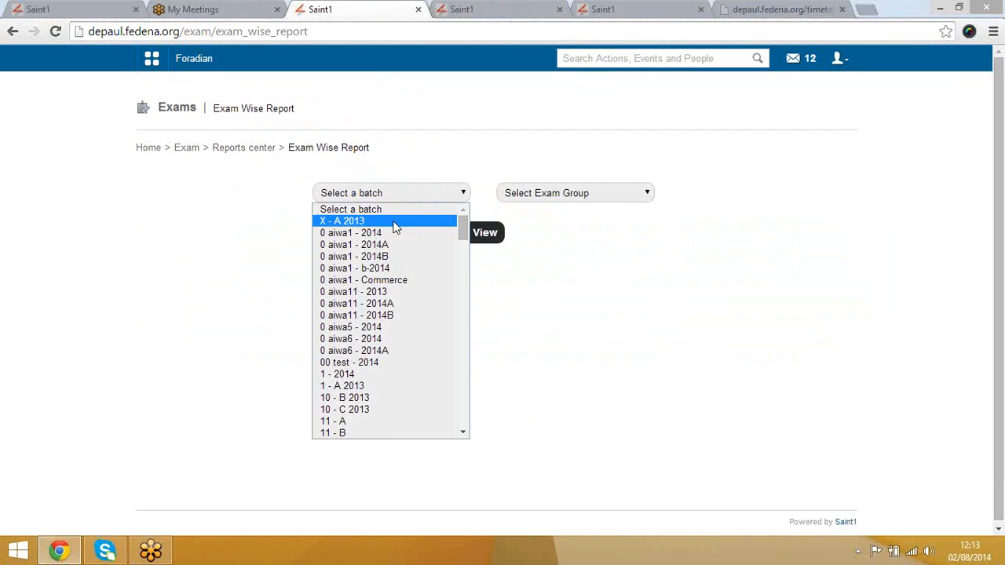
click(396, 226)
click(584, 197)
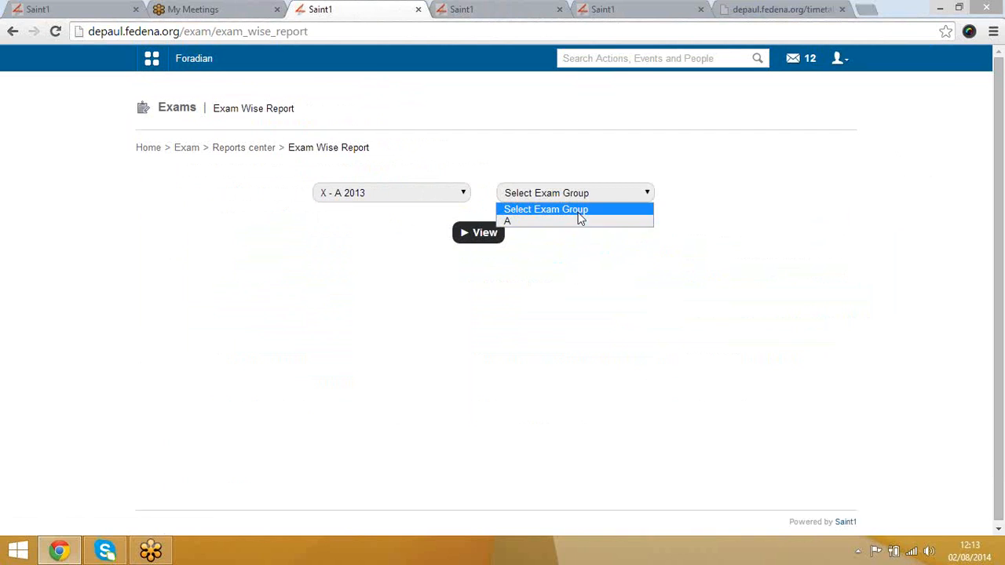
click(579, 223)
click(481, 235)
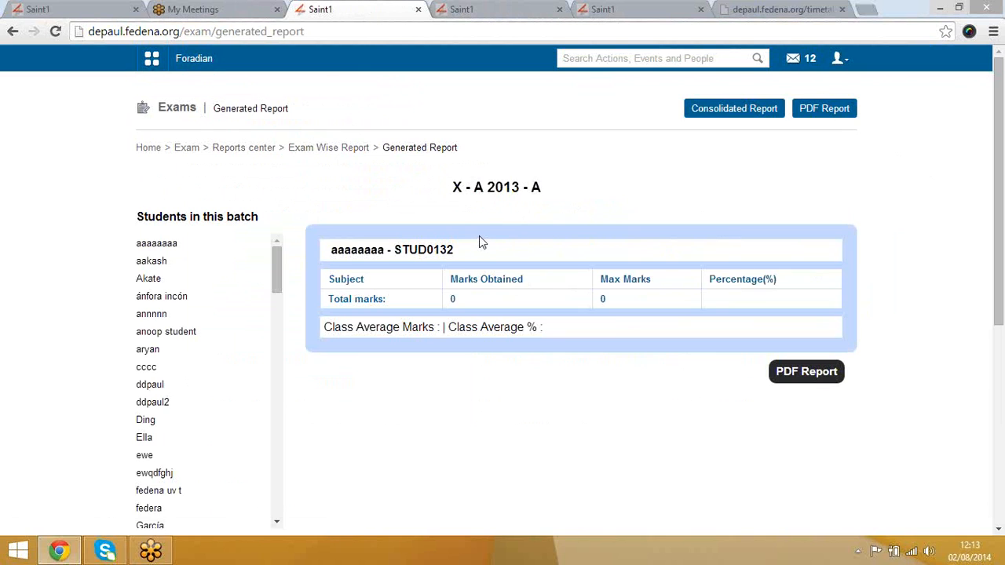
click(351, 152)
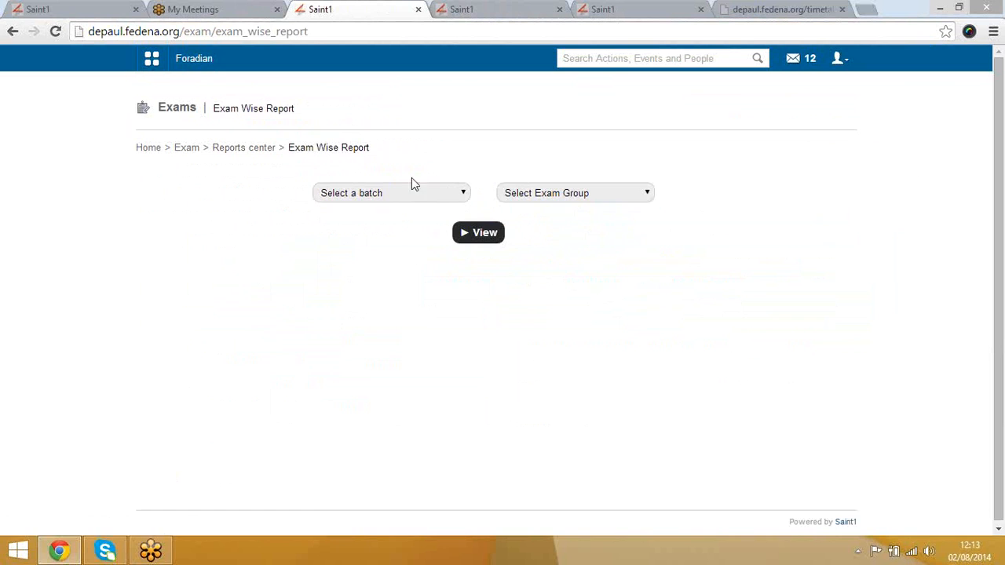
Step: Generate the exam-wise report for Grade-08 - A-2014 Exam-1 and return to the form
click(402, 194)
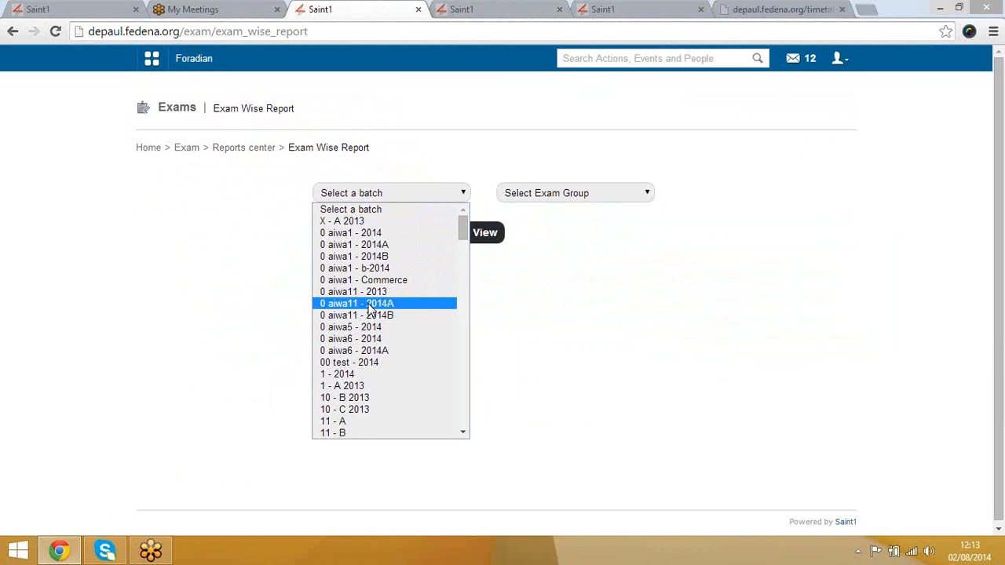
key(g)
key(Down)
key(Down)
key(Down)
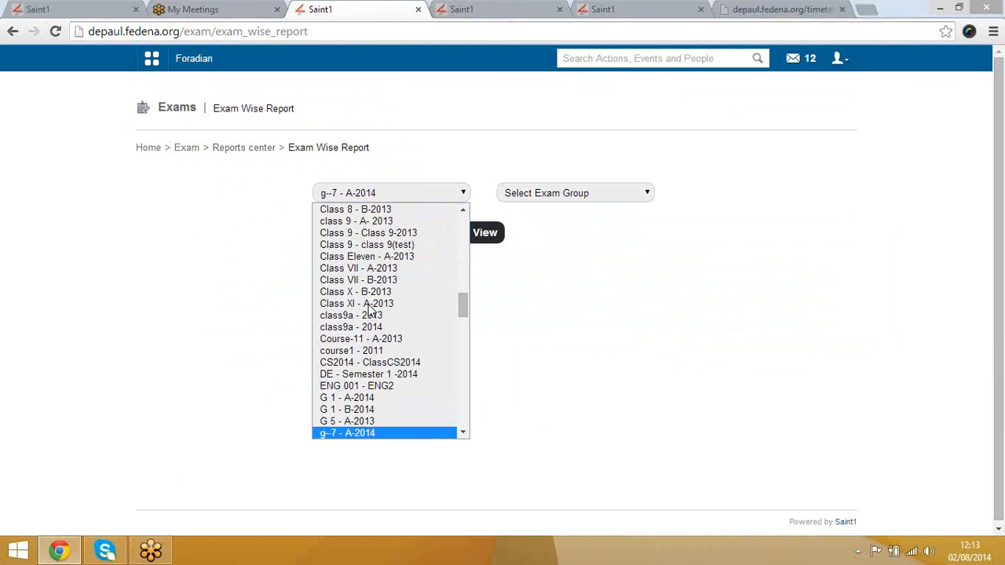
key(Down)
key(Down)
key(Down)
key(Down)
key(Down)
key(Down)
key(Down)
key(Down)
key(Down)
key(Down)
key(Down)
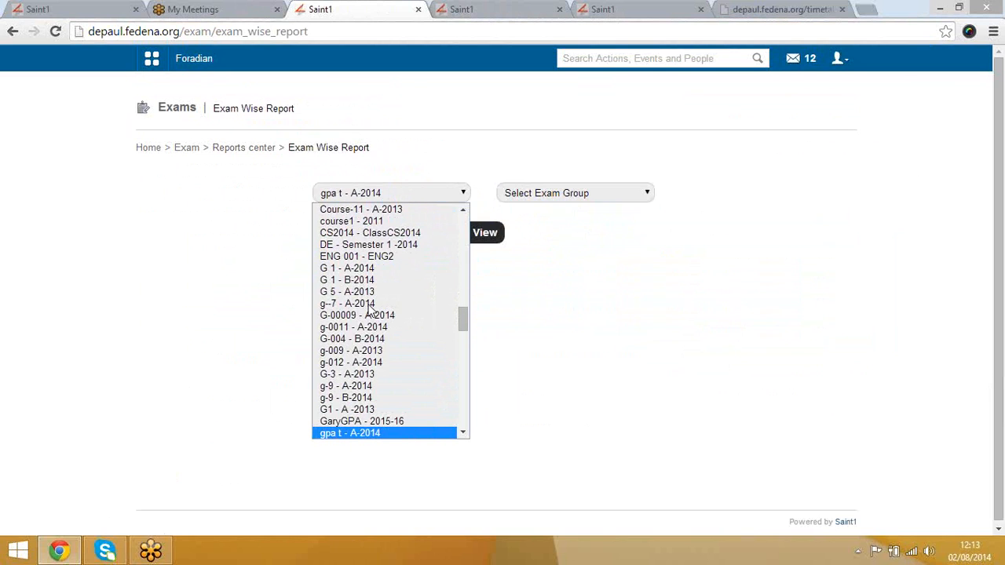
key(Down)
key(Down)
key(Down)
key(Down)
key(Down)
key(Down)
key(Down)
key(Down)
key(Down)
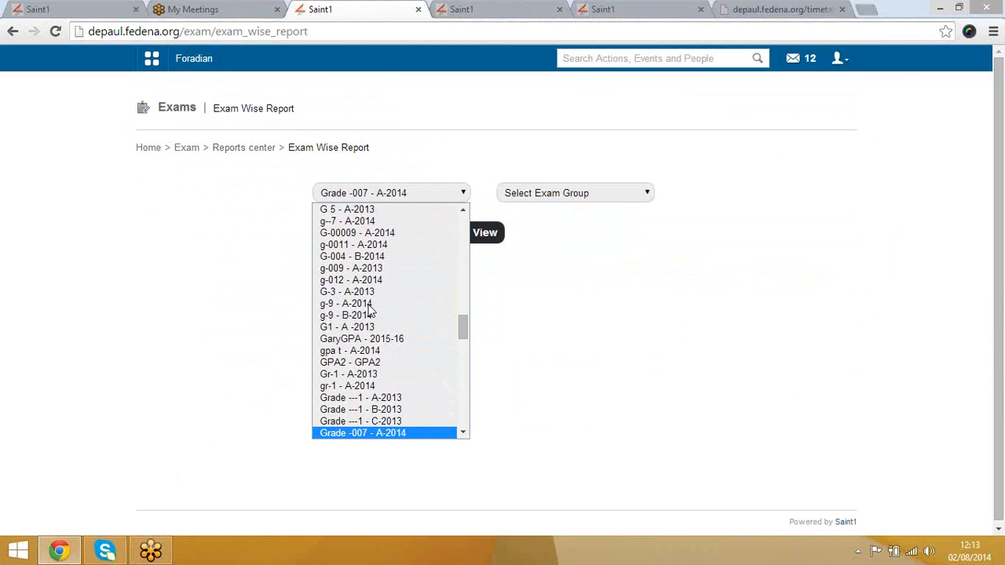
key(Down)
key(Down)
key(Down)
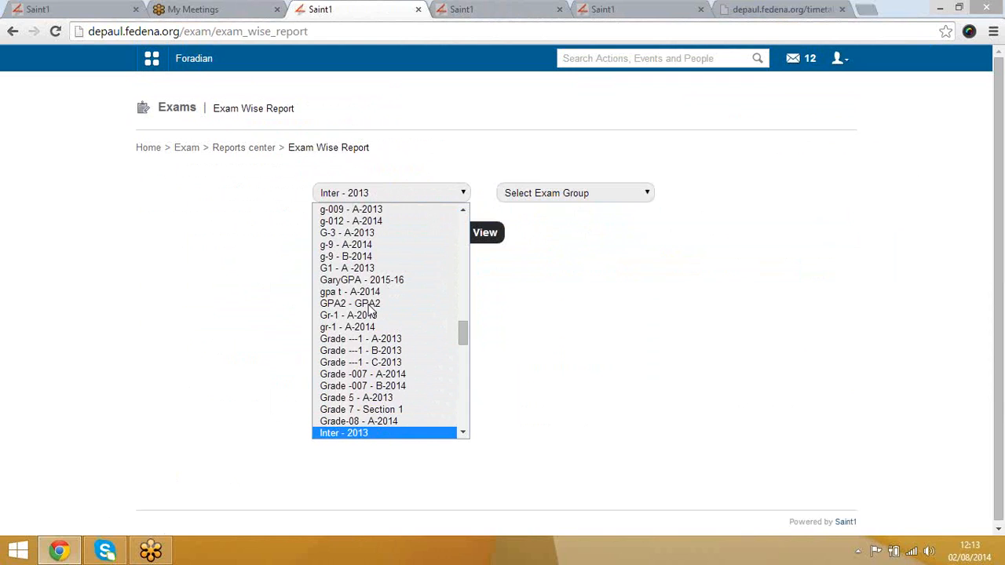
key(Up)
key(Return)
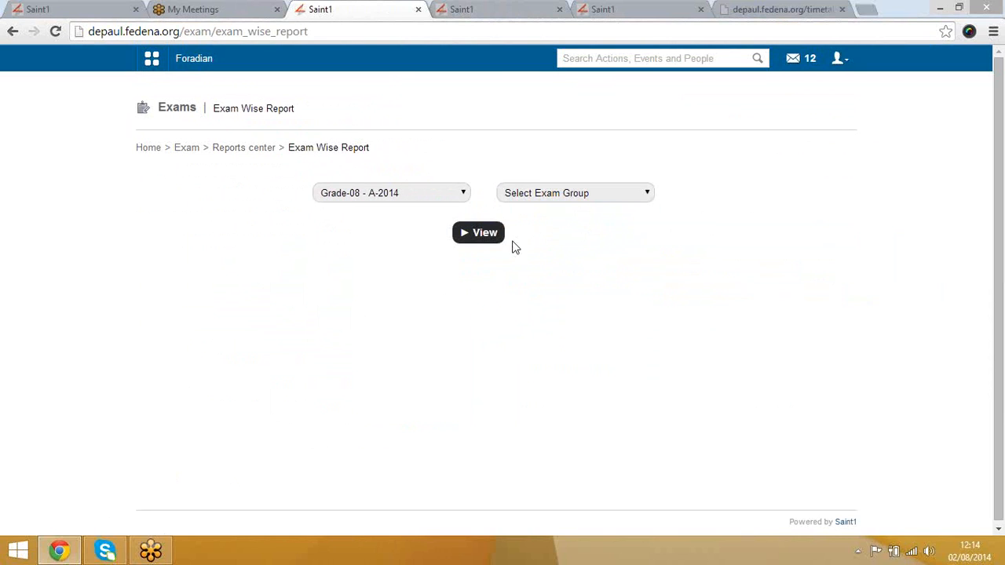
click(541, 192)
click(537, 221)
click(477, 233)
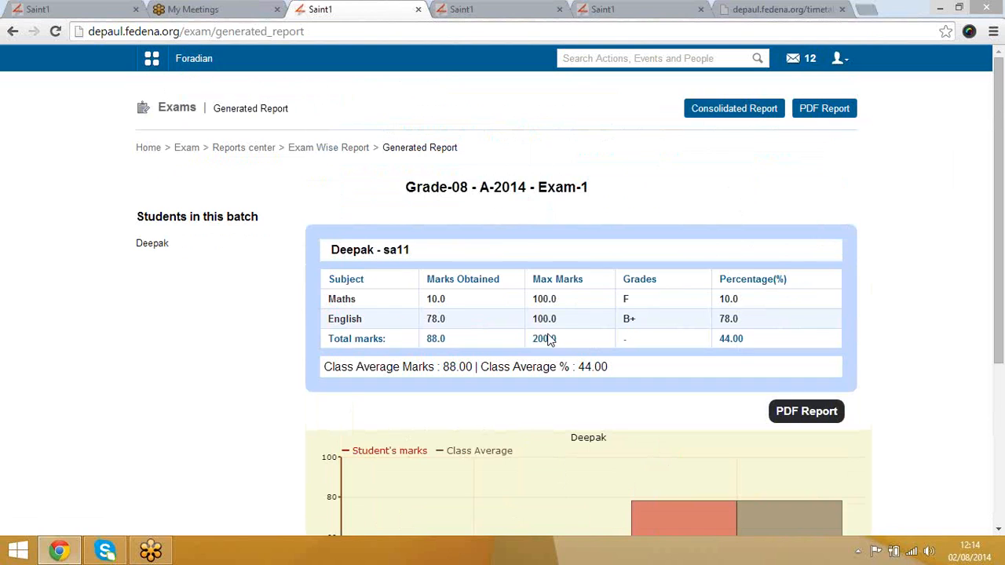
click(350, 151)
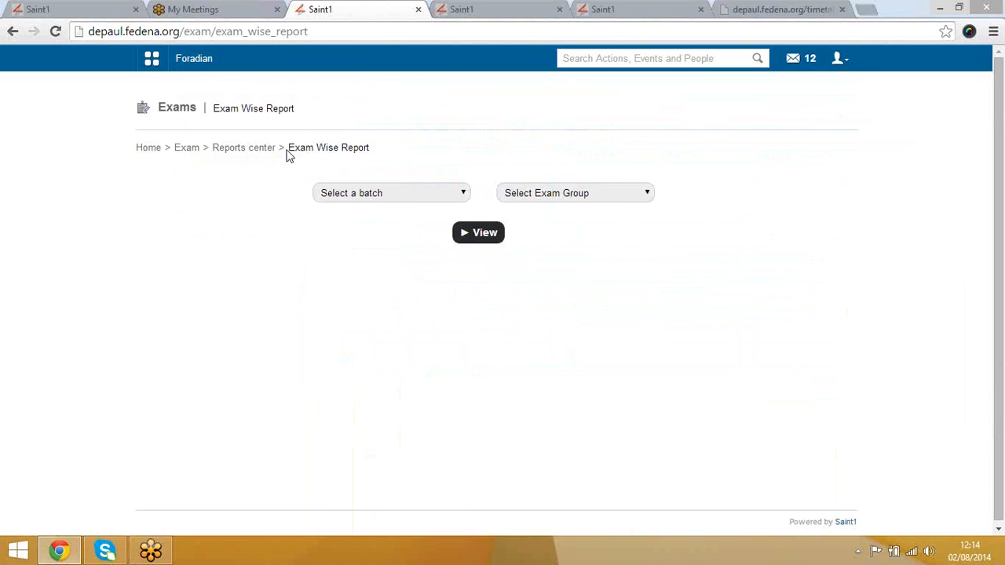
Step: Open the Subject-wise Report and select batch Grade-08 - A-2014
click(249, 157)
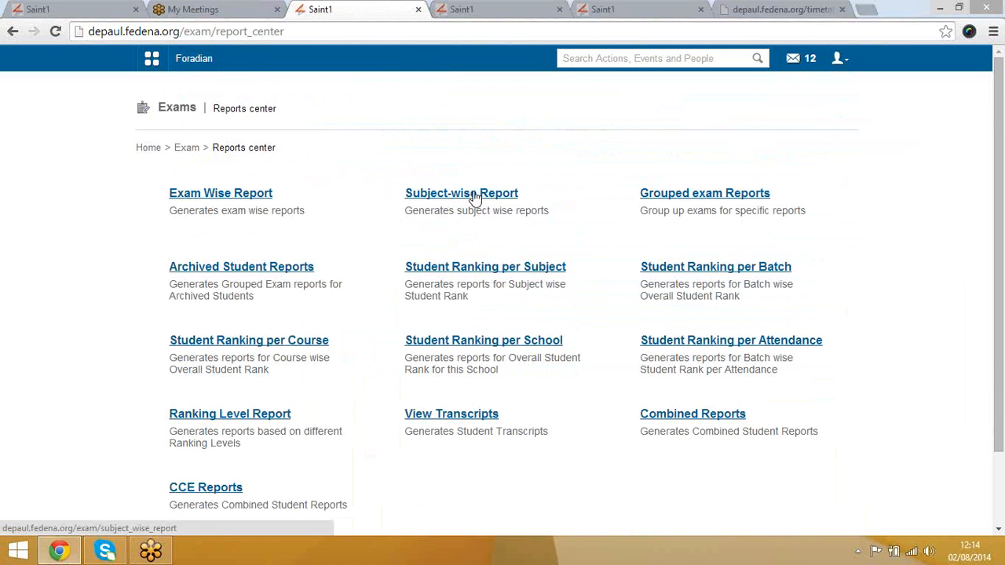
click(474, 197)
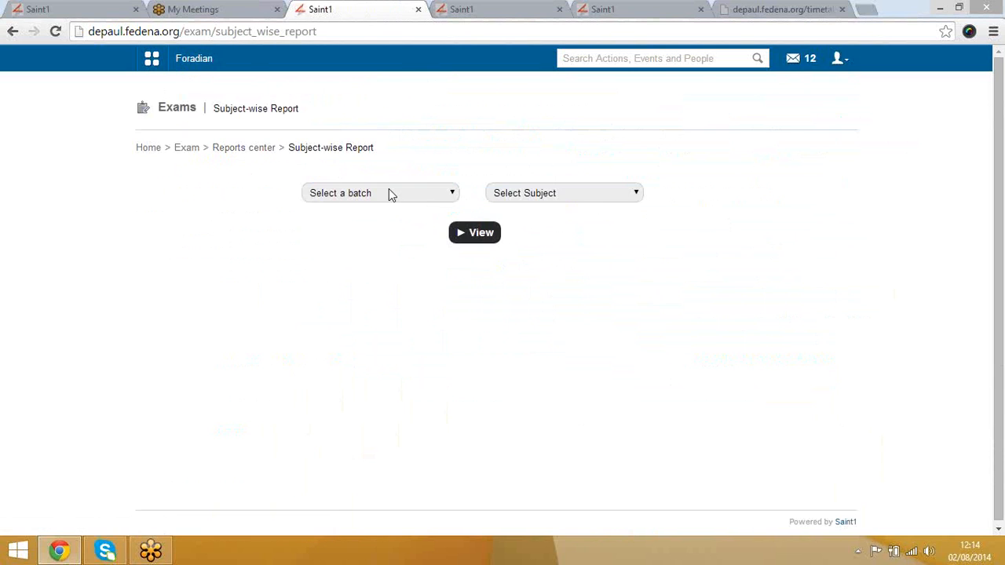
click(388, 192)
key(g)
key(Down)
key(Down)
key(Down)
key(Down)
key(Down)
key(Down)
key(Down)
key(Down)
key(Down)
key(Down)
key(Down)
key(Down)
key(Down)
key(Down)
key(Down)
key(Down)
key(Down)
key(Down)
key(Down)
key(Down)
key(Down)
key(Down)
key(Down)
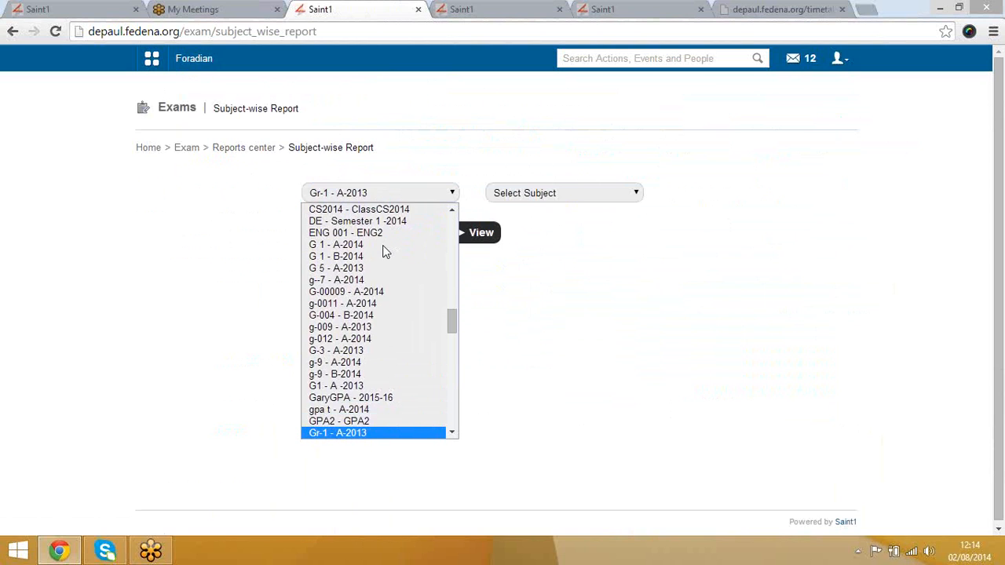
key(Down)
key(Down)
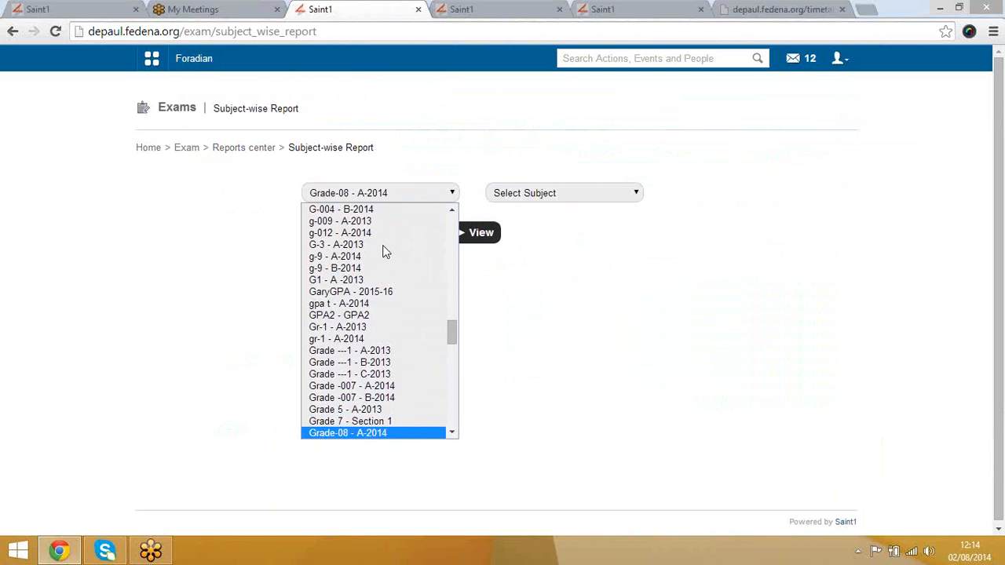
key(g)
key(Up)
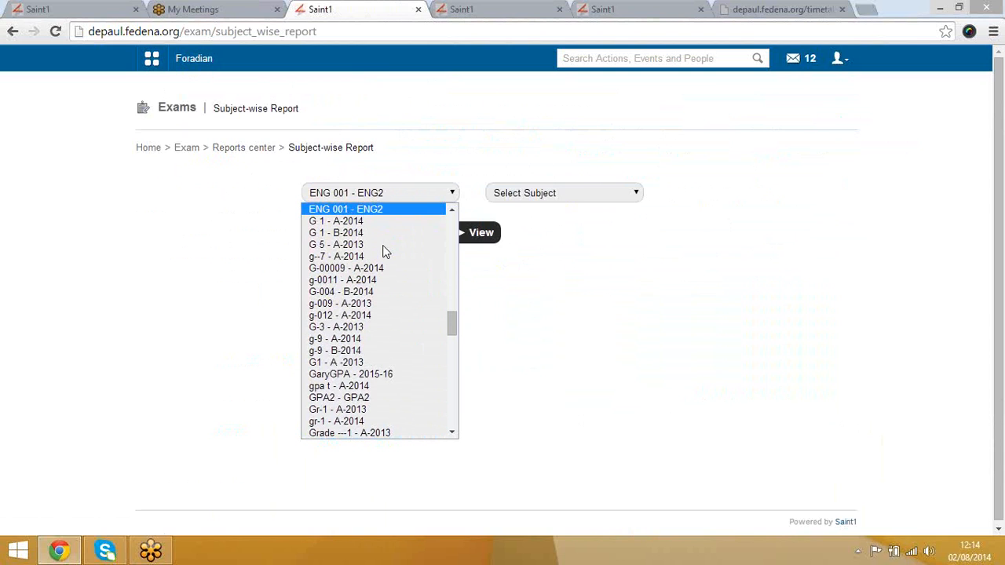
key(Down)
key(Down)
key(Down)
key(Down)
key(Down)
key(Down)
key(Down)
key(Down)
key(Down)
key(Down)
key(Down)
key(Down)
key(Down)
key(Down)
key(Down)
key(Down)
key(Down)
key(Down)
key(Down)
key(Down)
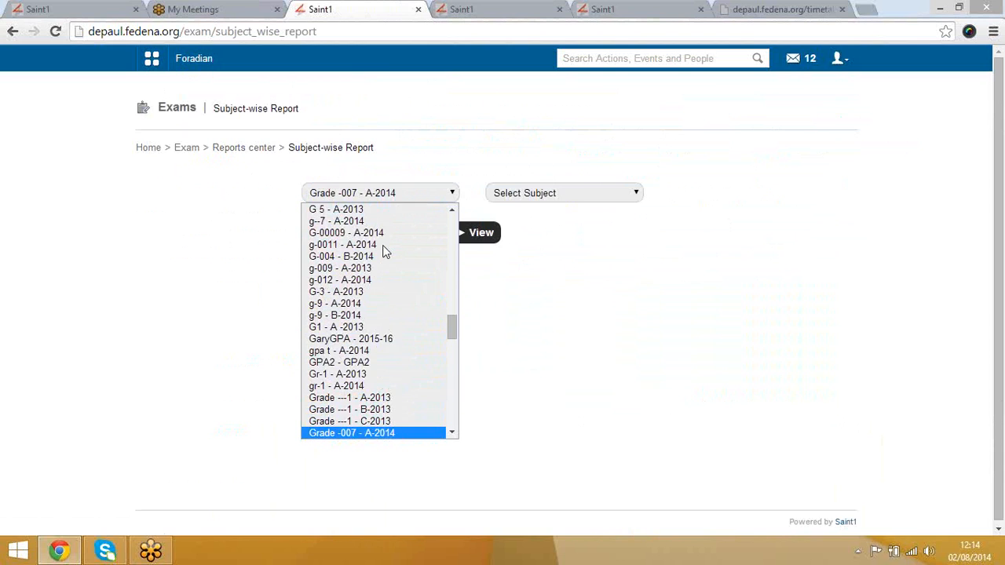
key(Down)
key(Down)
key(Down)
key(Up)
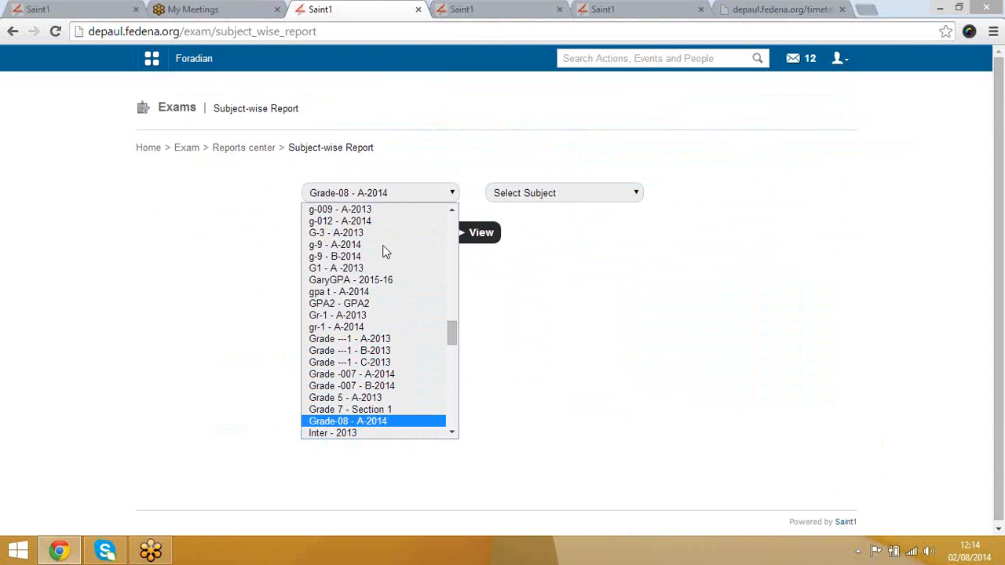
key(Return)
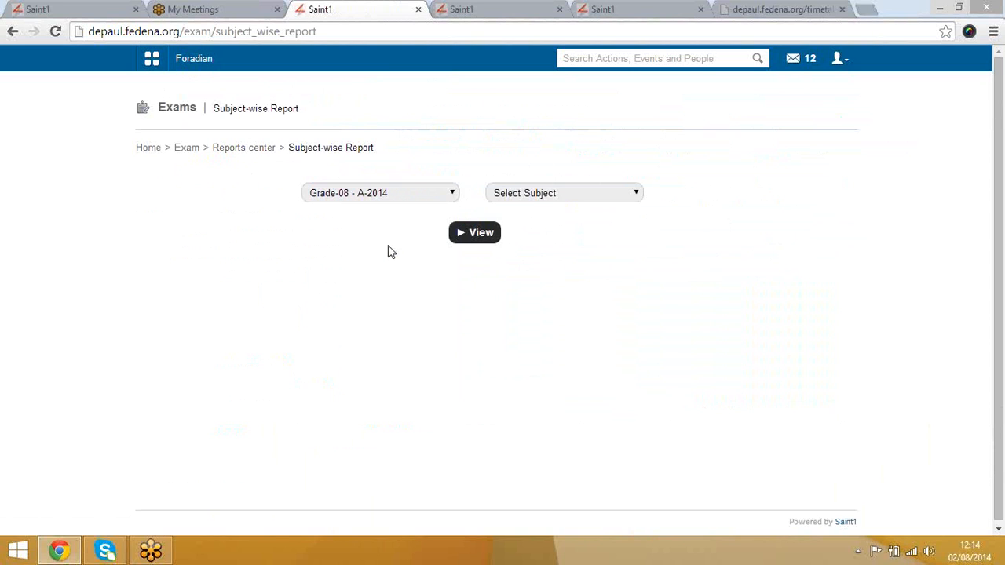
Step: View the Maths subject-wise report, then go back to the Reports center
click(570, 193)
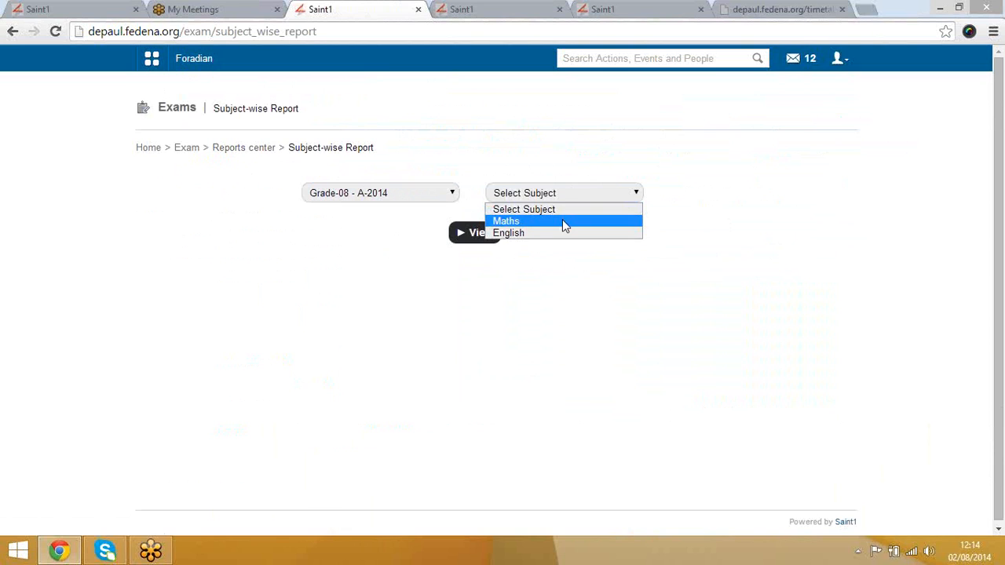
click(562, 223)
click(489, 232)
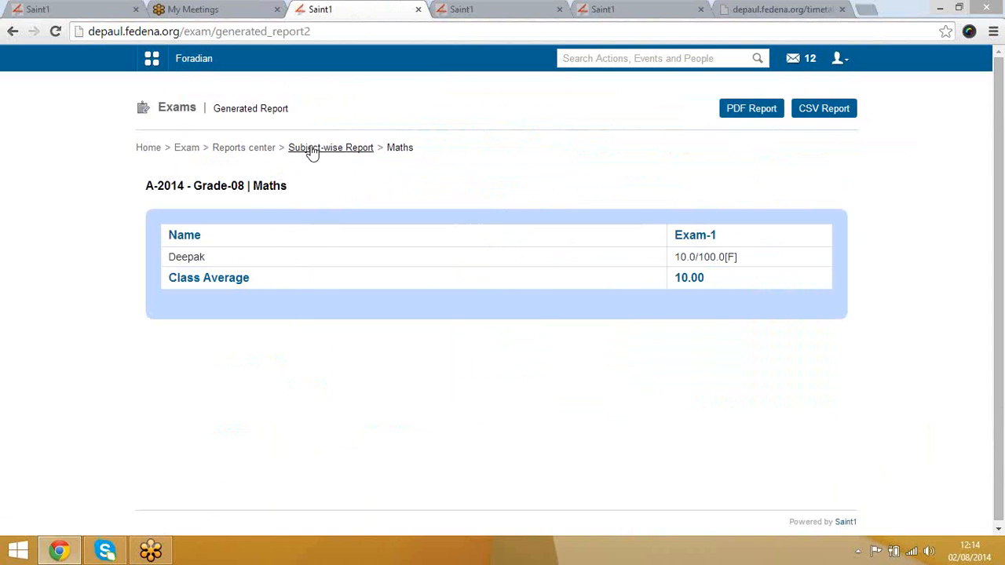
click(259, 150)
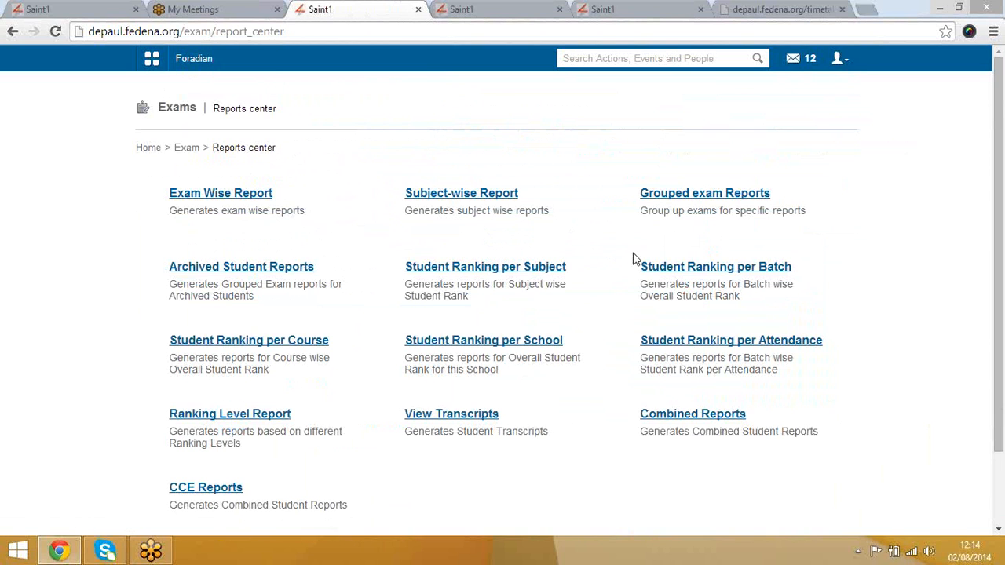
click(693, 196)
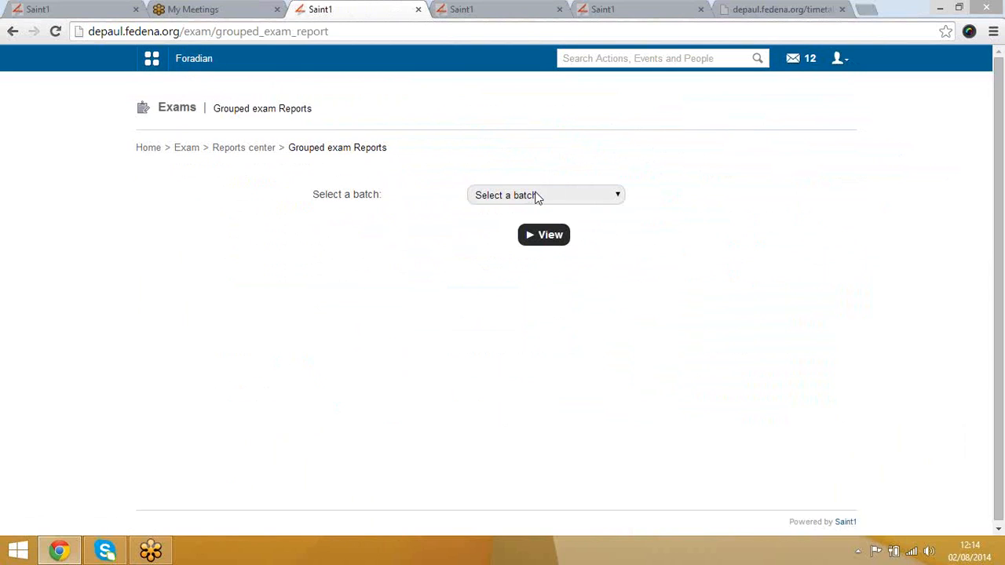
click(609, 189)
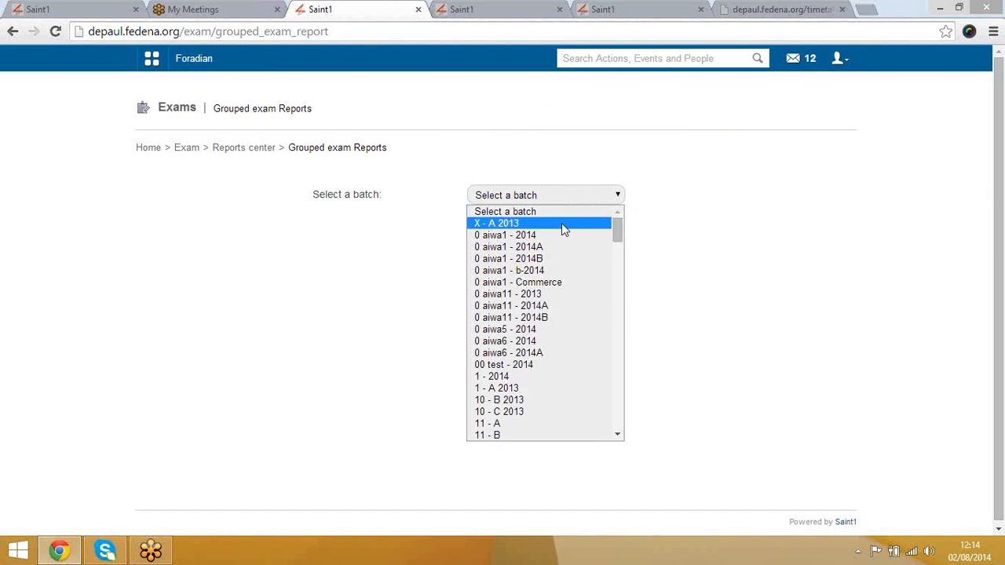
scroll(564, 310, down, 15)
scroll(564, 324, up, 15)
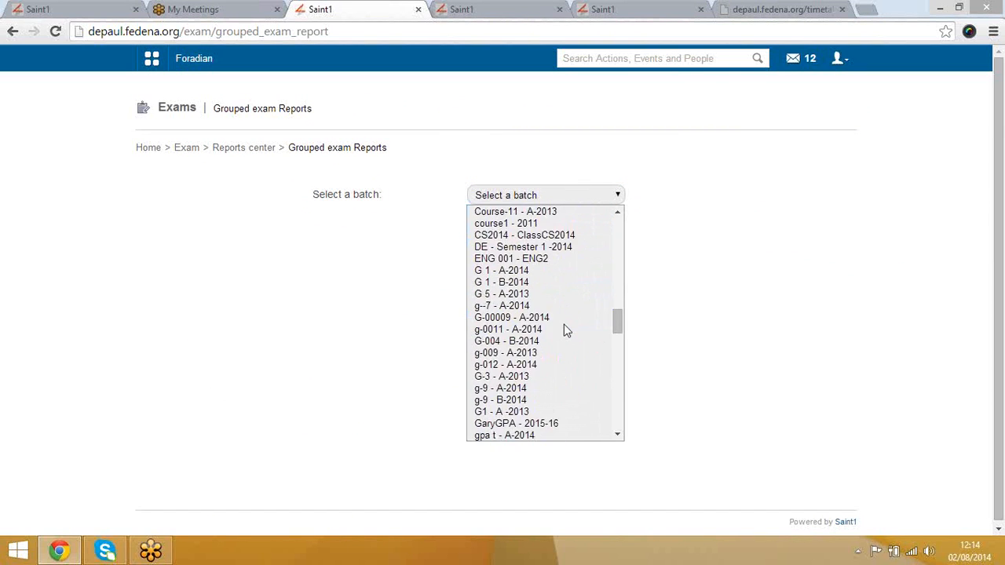
click(247, 151)
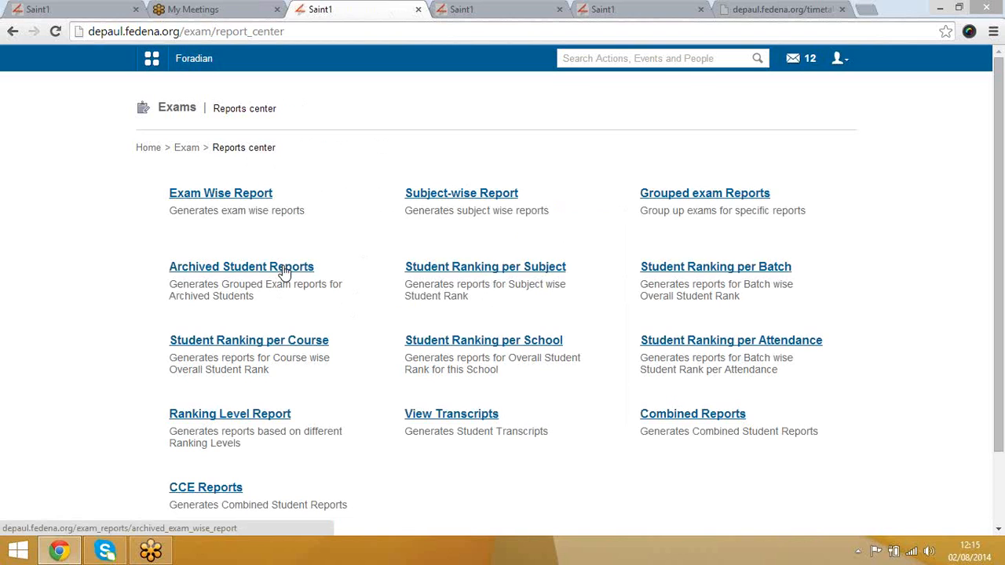
click(284, 272)
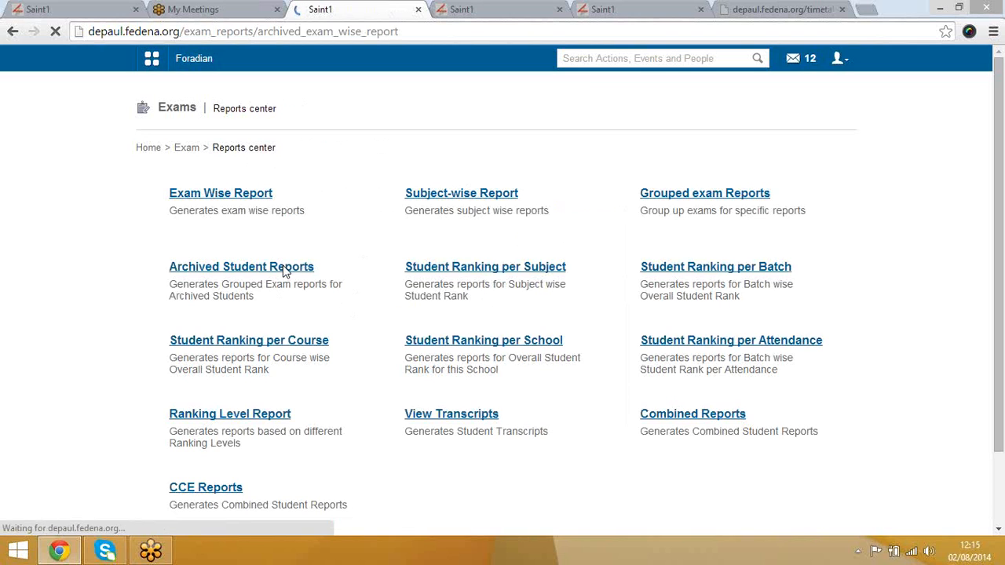
click(500, 196)
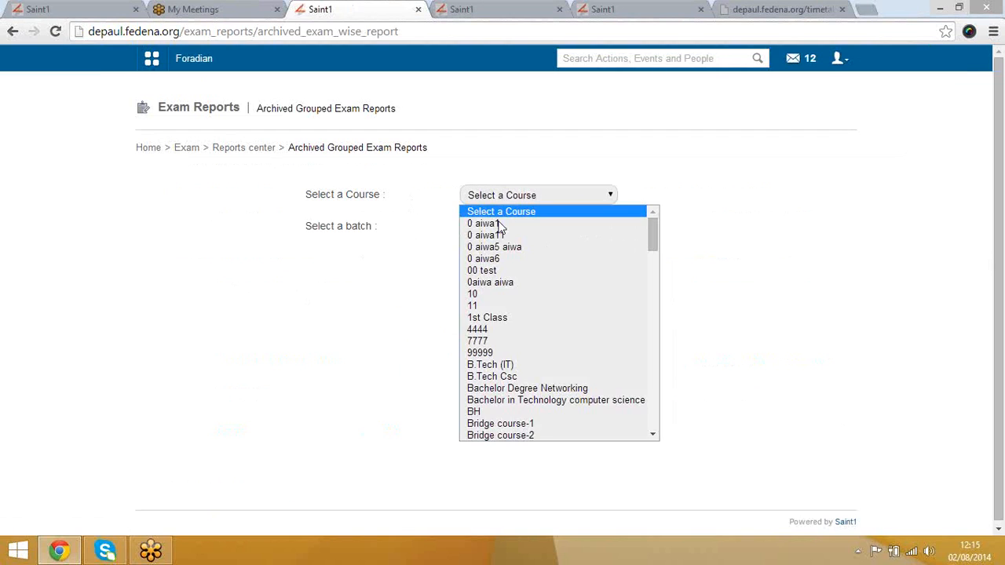
click(395, 312)
click(261, 151)
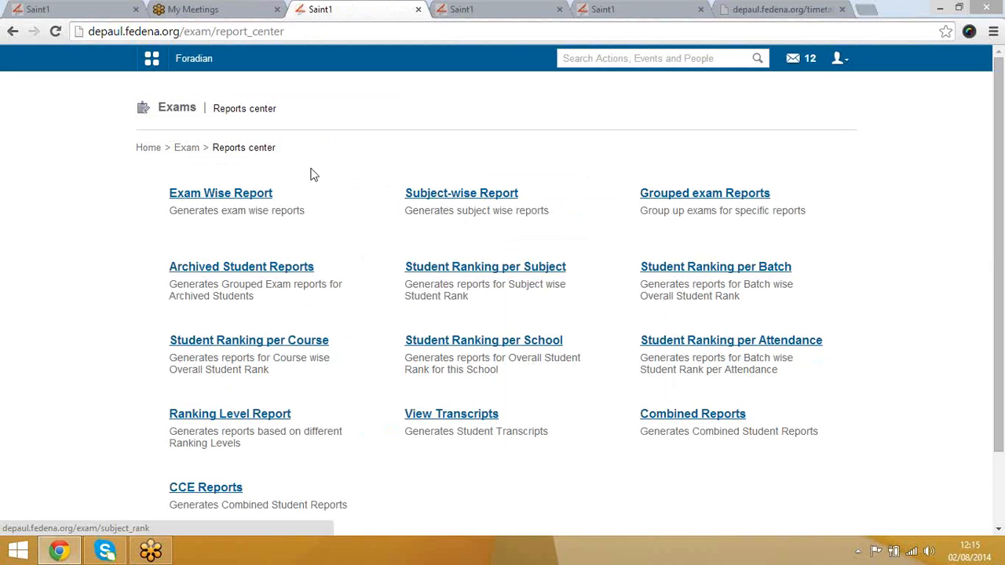
Step: Go from Exams to the Fees management page under Administration > Finance
click(187, 149)
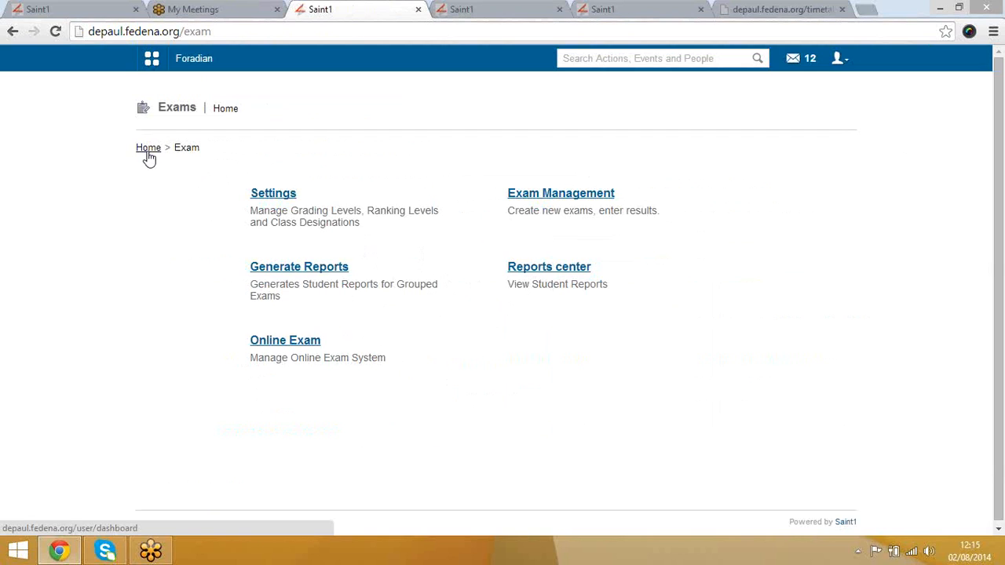
click(151, 61)
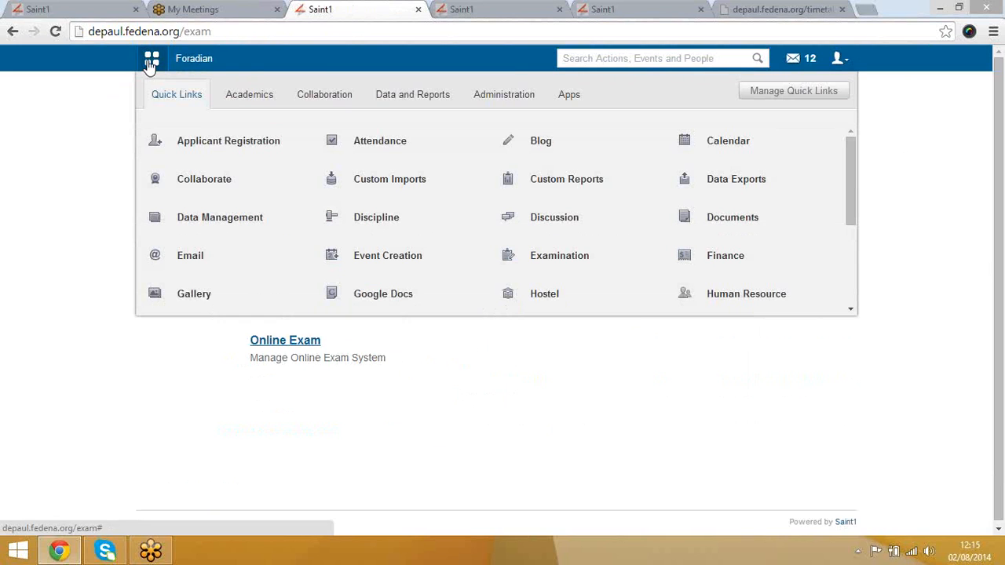
click(506, 105)
click(240, 138)
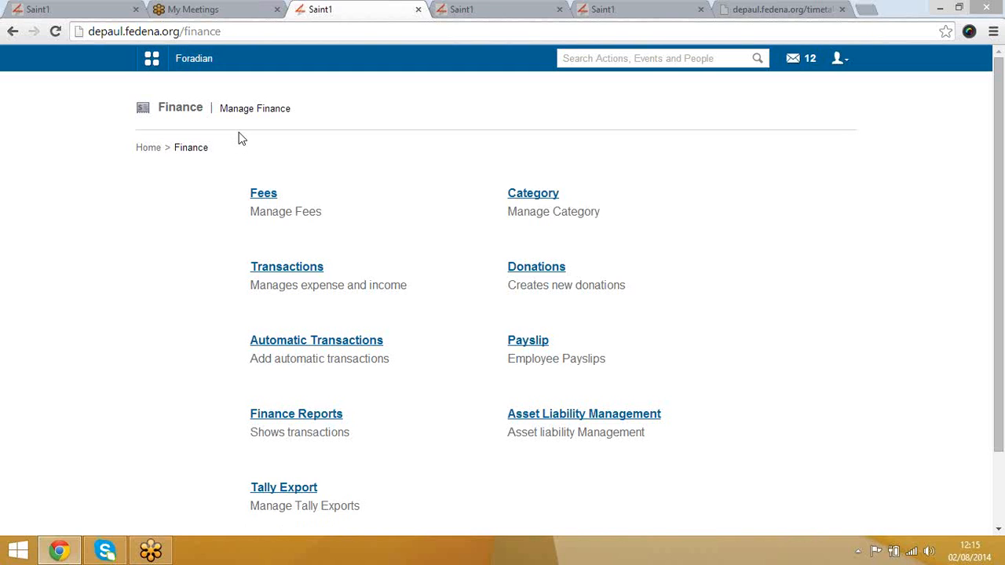
click(267, 198)
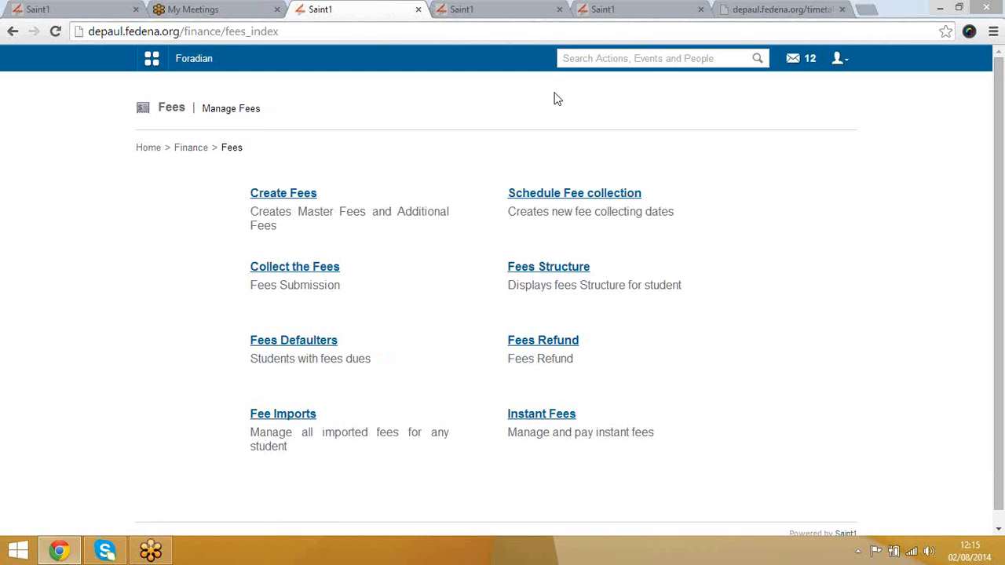
Step: Close the two extra Saint1 tabs and the timetable tab
click(559, 9)
click(560, 10)
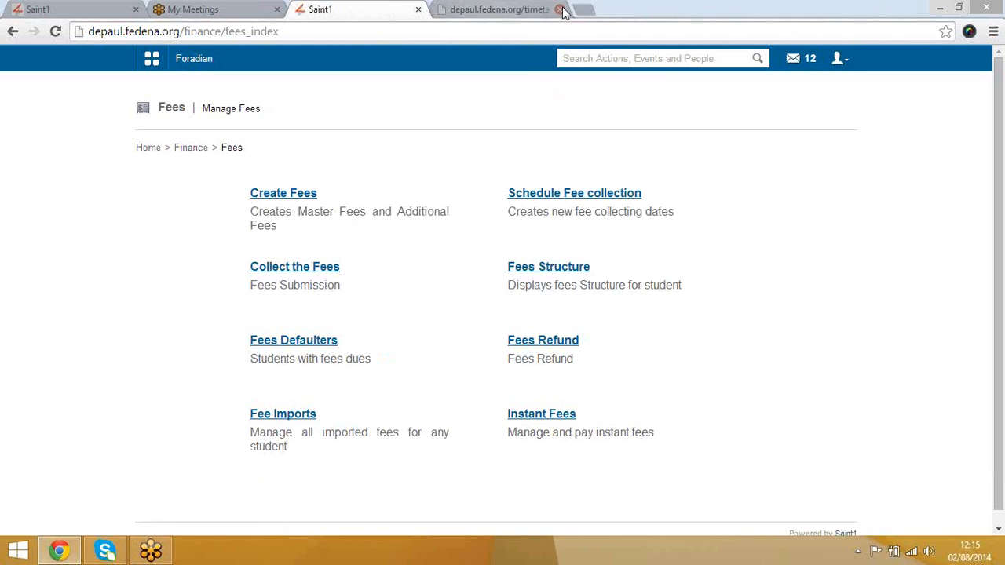
click(559, 10)
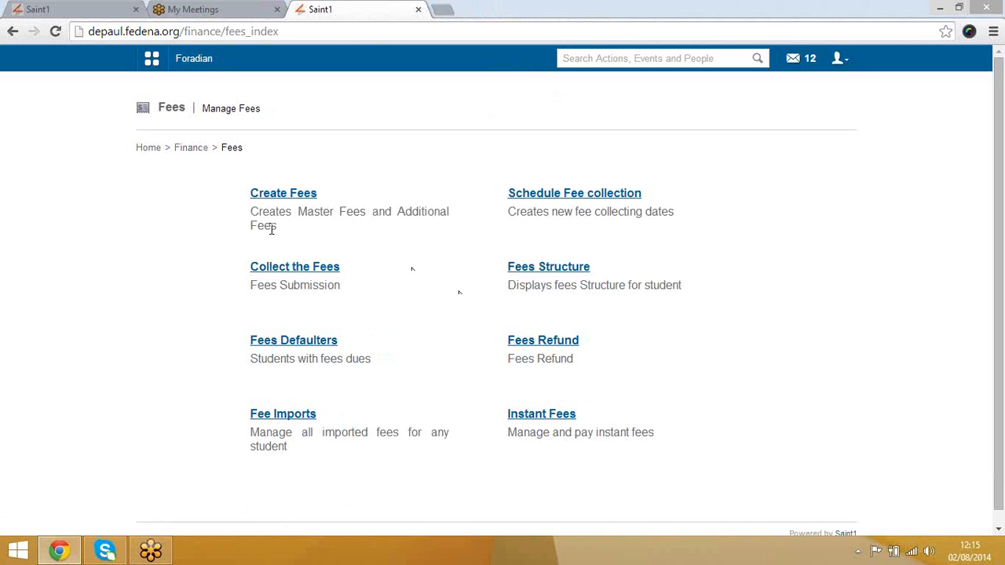
Step: Create the master fee category 'Master -cat-01' applied to all batches and save it
click(279, 196)
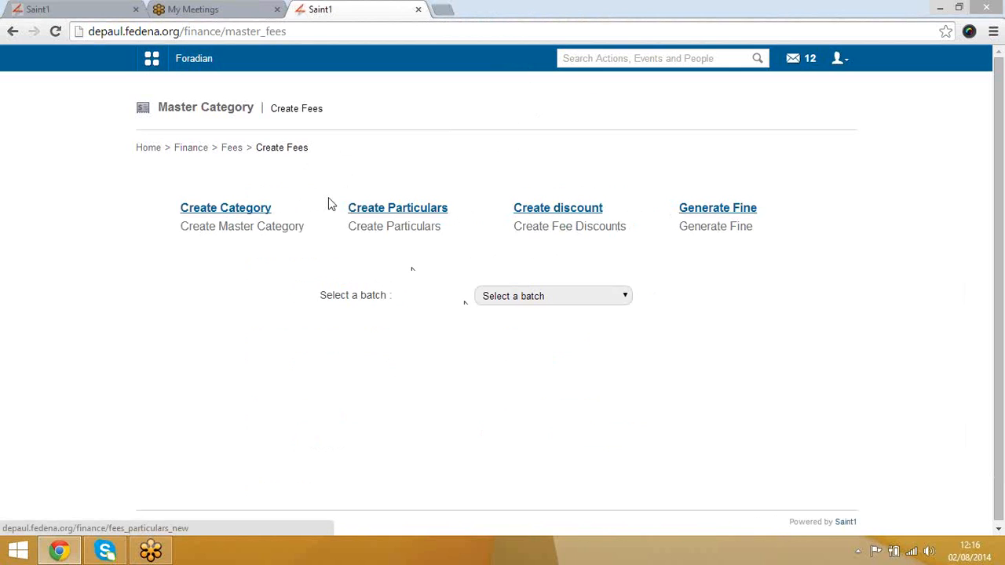
click(235, 210)
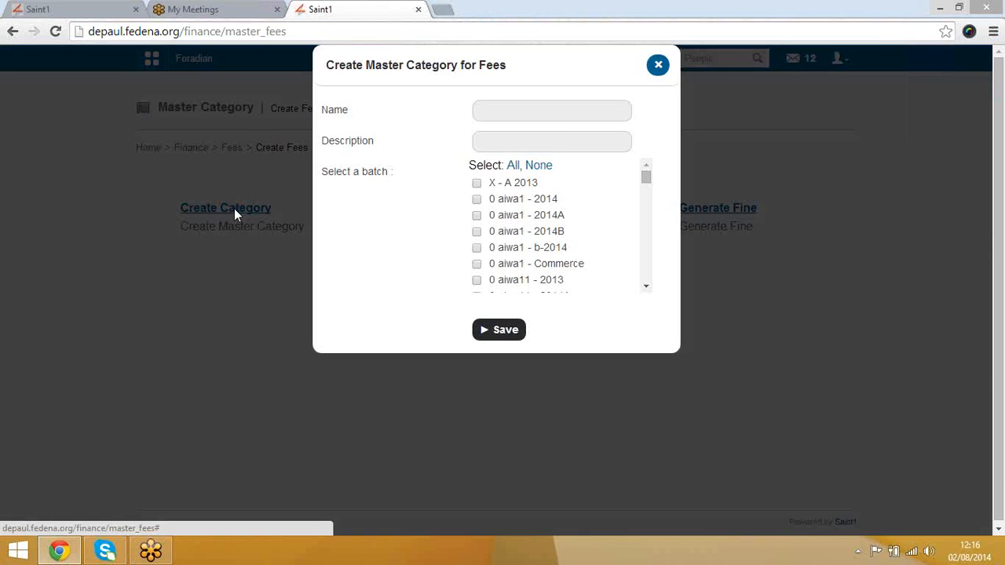
click(531, 114)
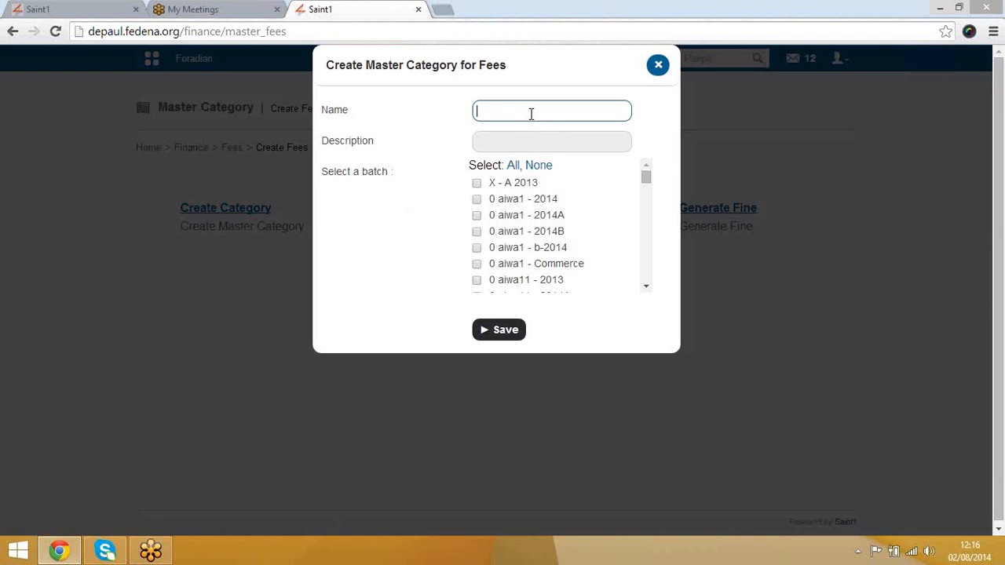
text(Master -cat-01)
key(Tab)
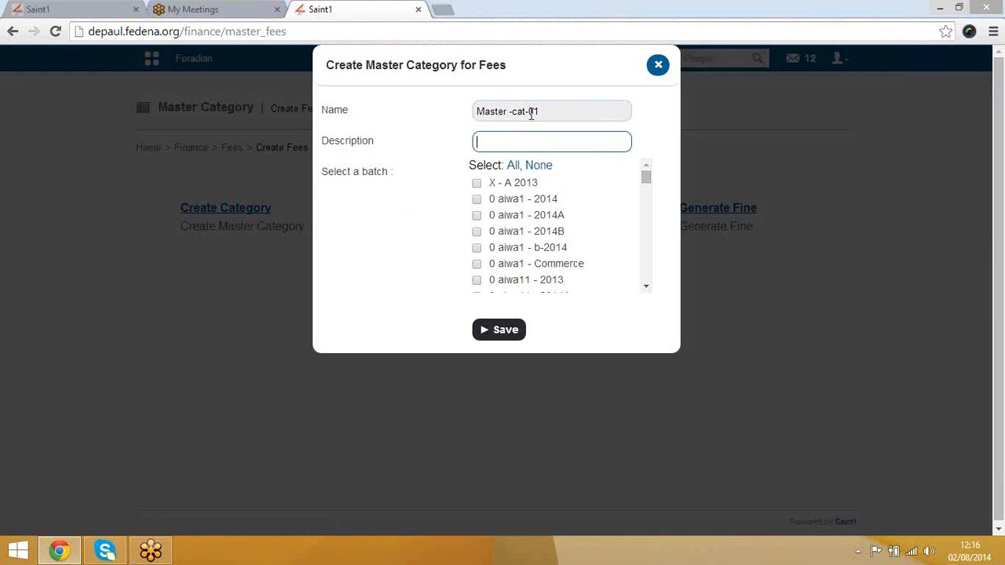
click(513, 166)
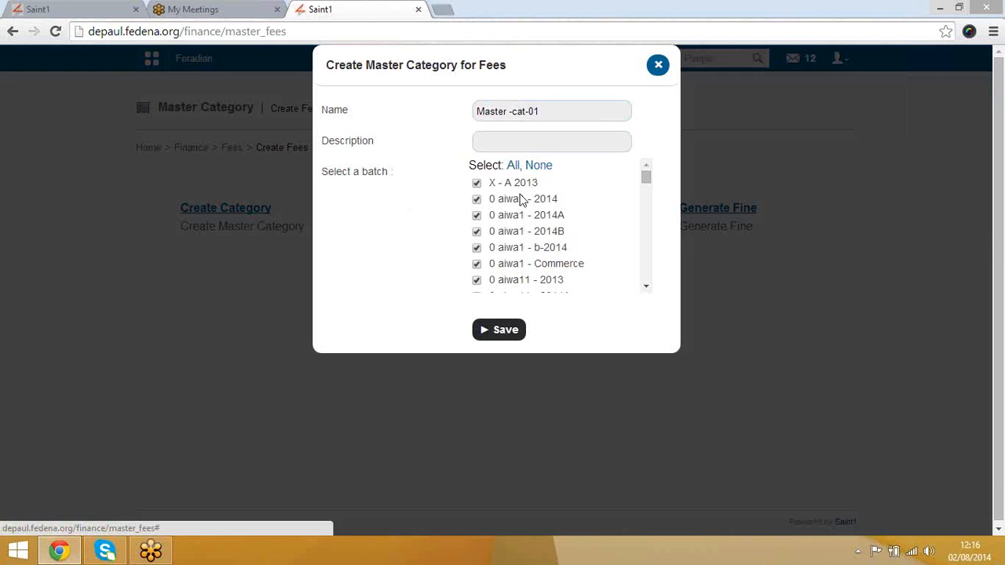
click(509, 334)
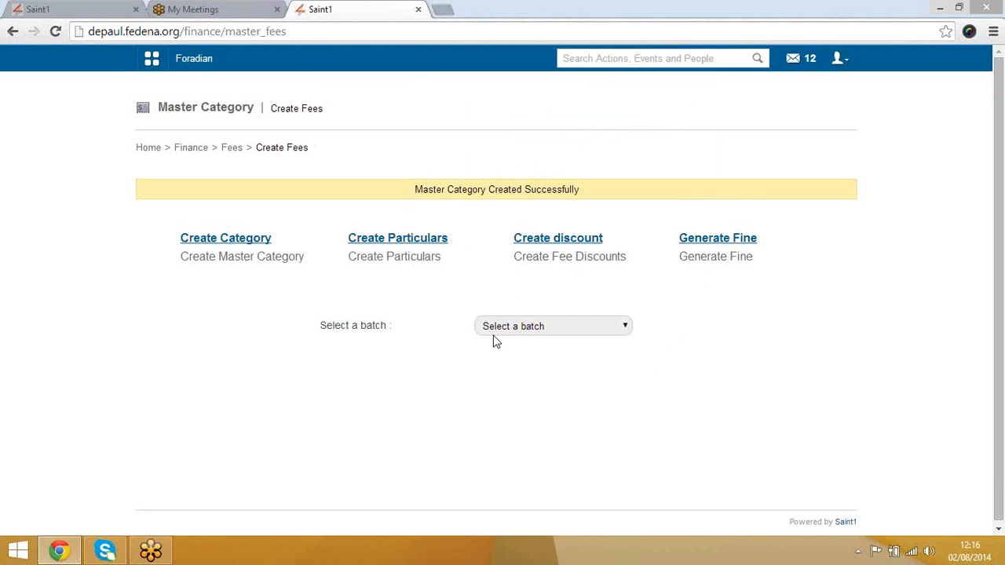
click(420, 240)
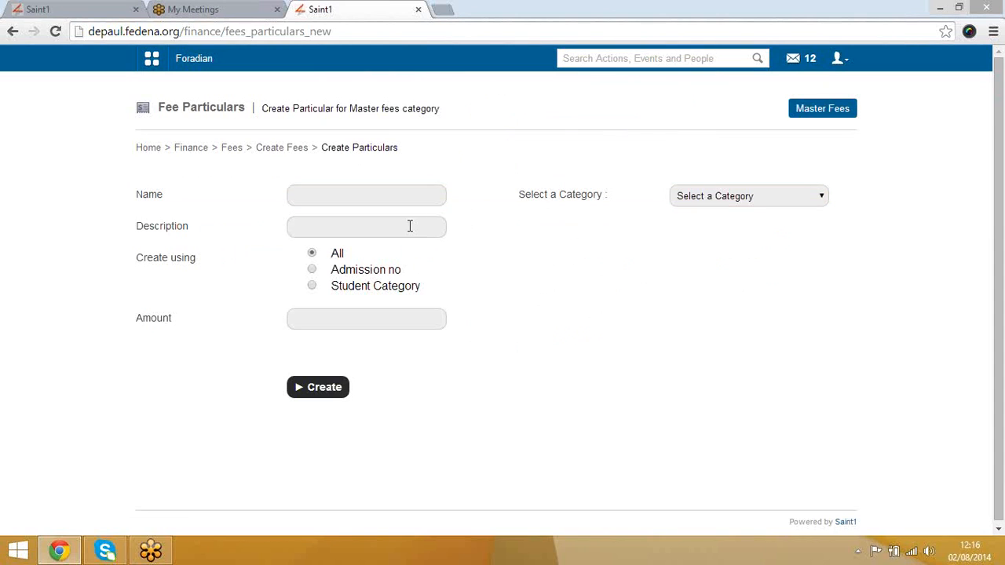
Step: Enter 'Tuition fees' as the particular name and 'tuition fees' as its description
click(412, 227)
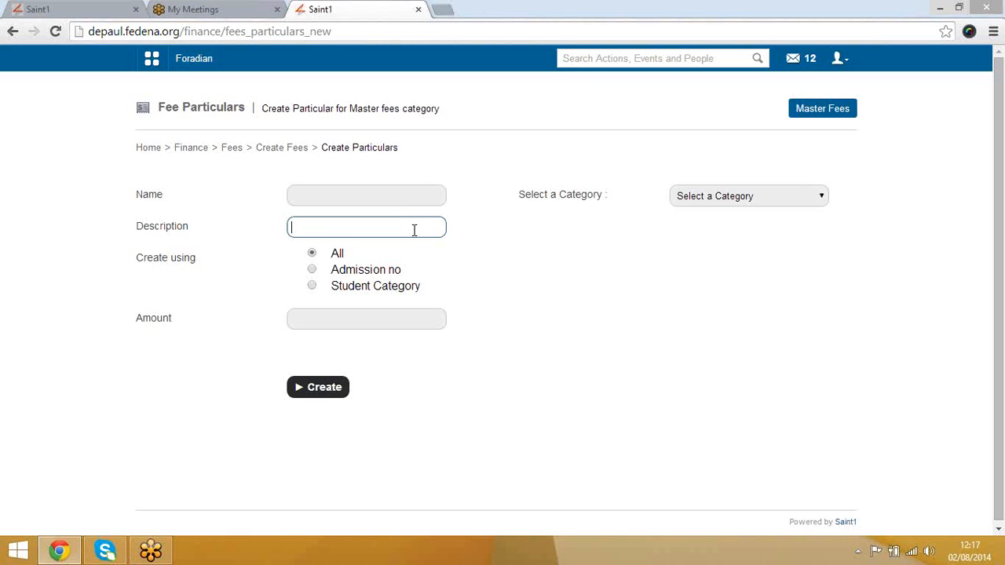
click(405, 194)
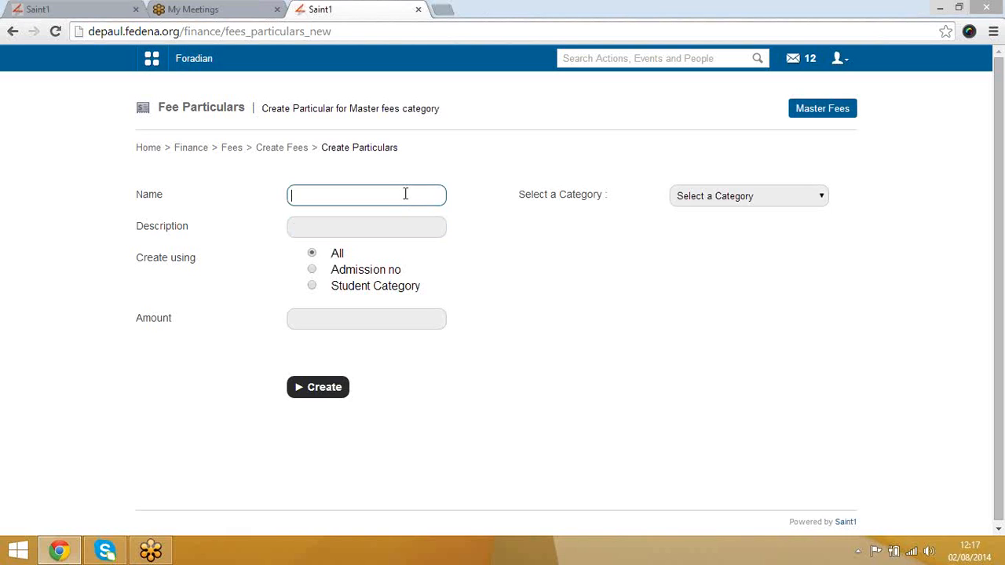
text(Tuit)
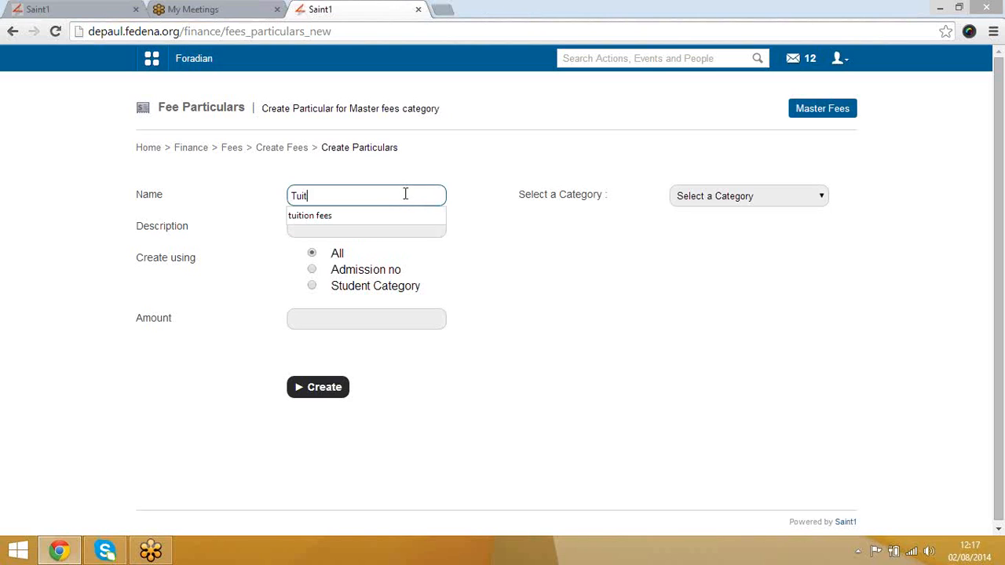
text(ion fees)
click(504, 258)
click(427, 224)
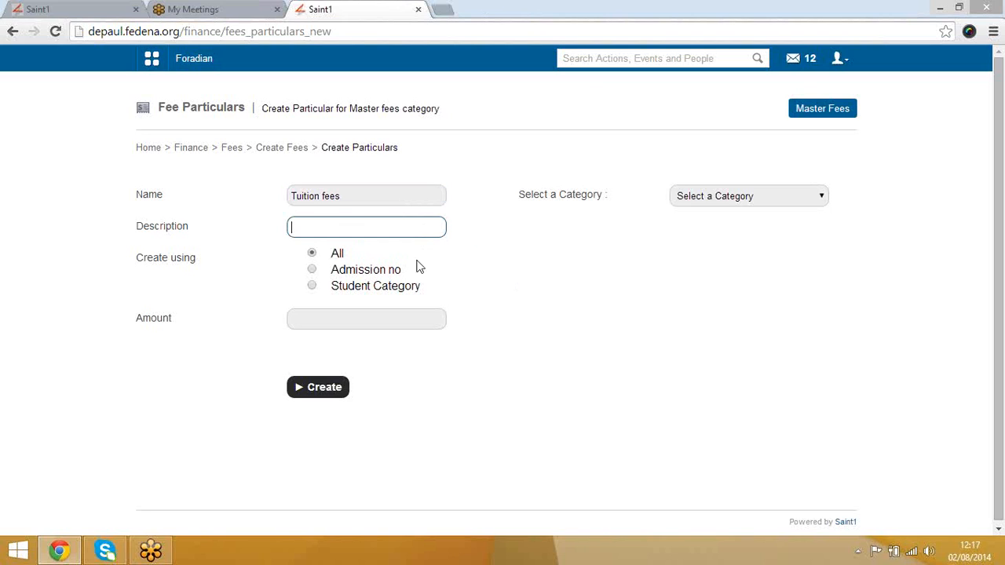
text(tuition fees)
click(713, 200)
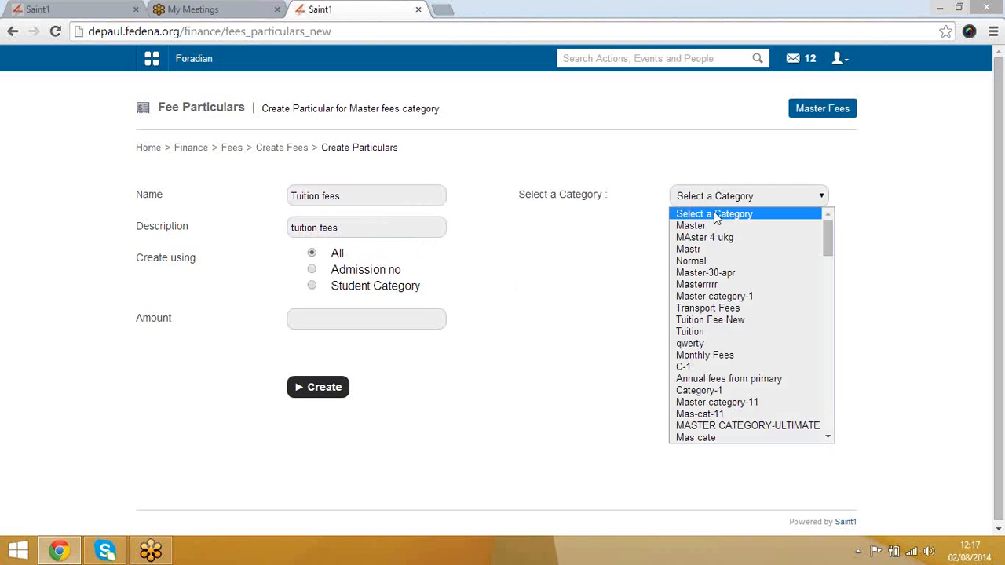
Step: Set the particular's category to Master category-1, all batches, amount 1000
click(717, 296)
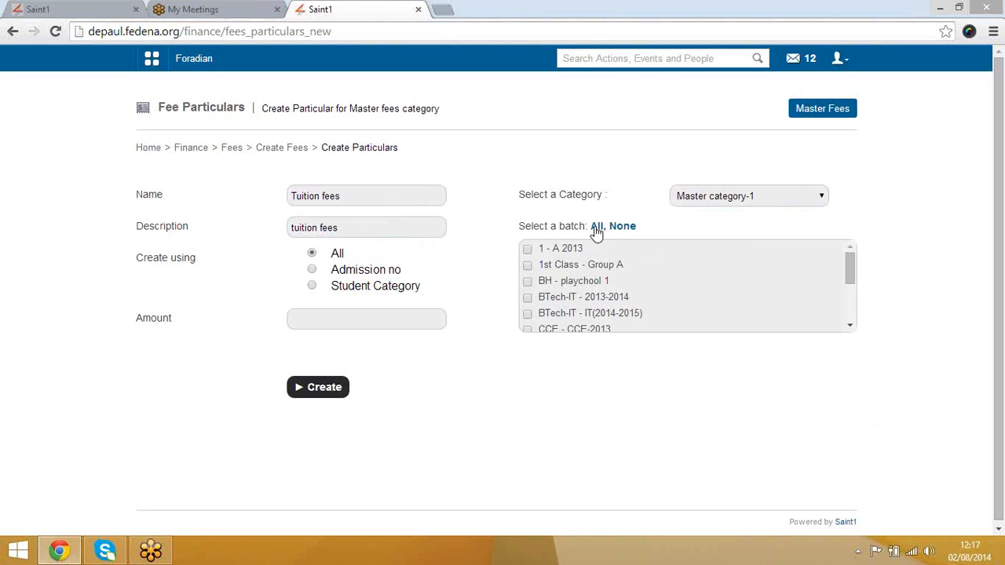
click(597, 226)
click(397, 314)
text(1000)
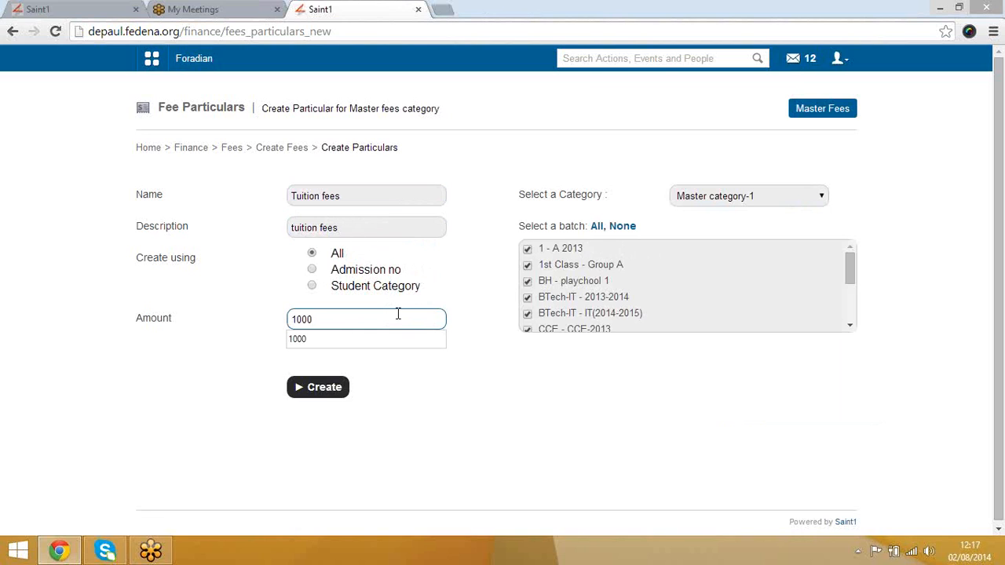
click(459, 395)
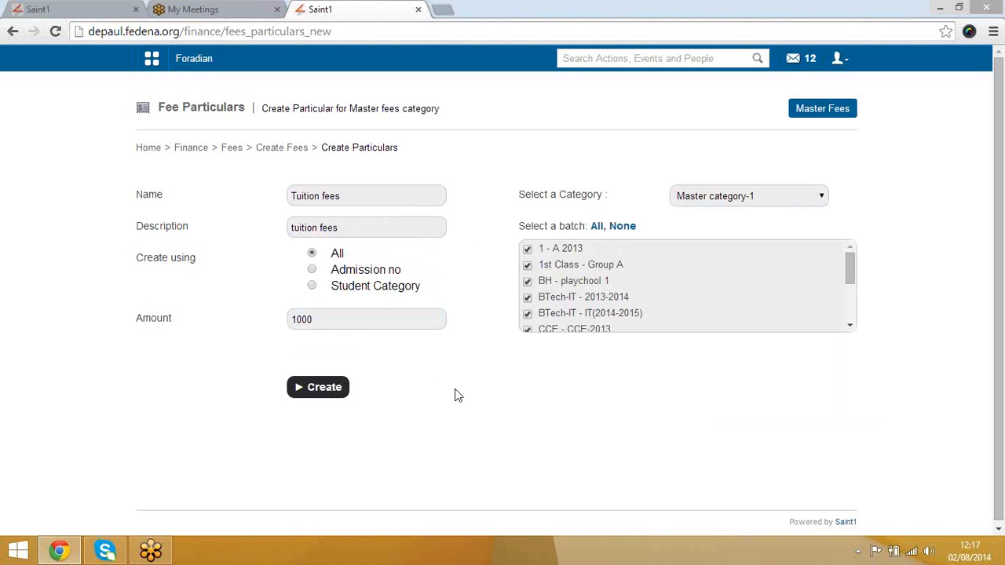
Step: Try the admission number and student category options, then create it for all students
click(312, 270)
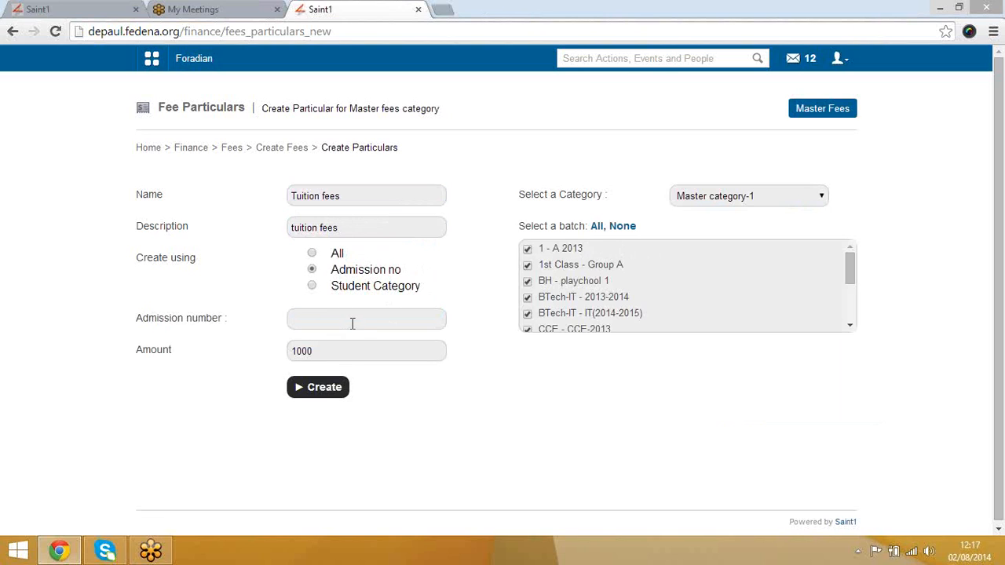
click(399, 322)
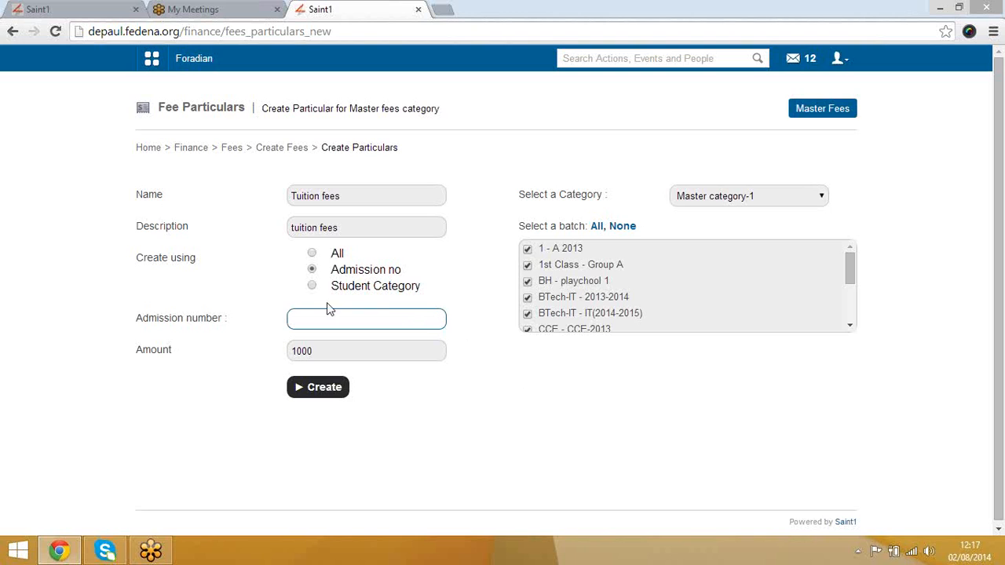
click(313, 286)
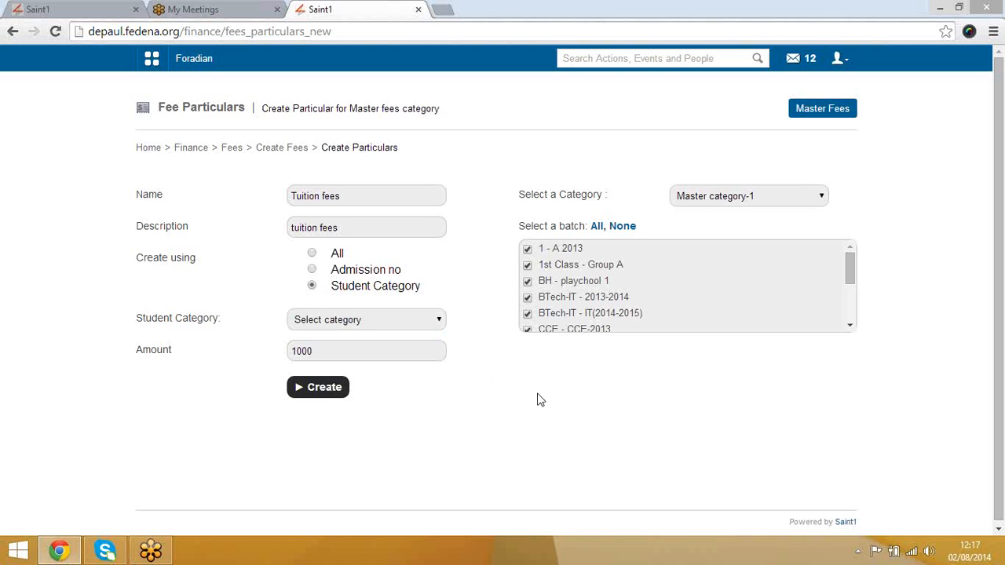
click(414, 323)
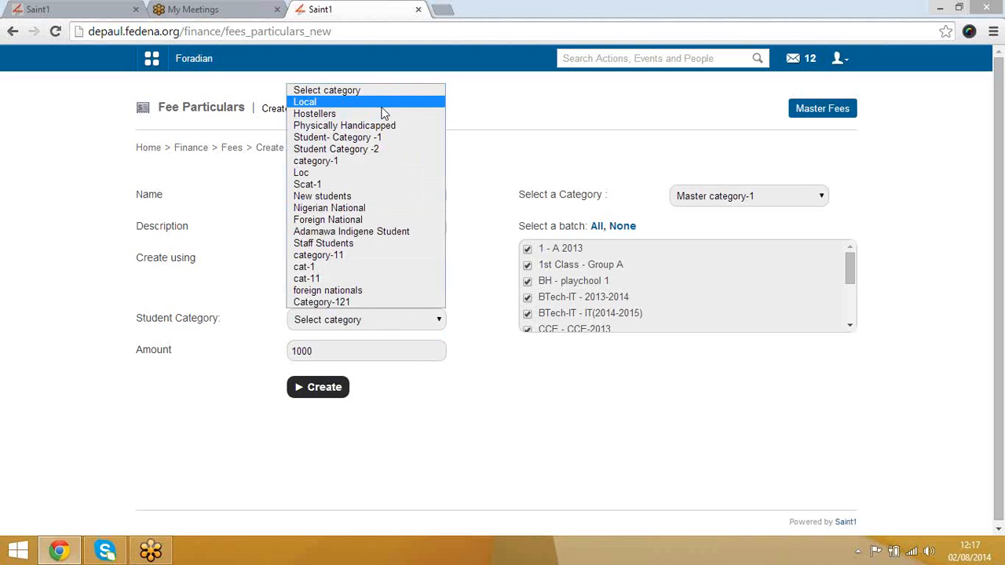
click(606, 437)
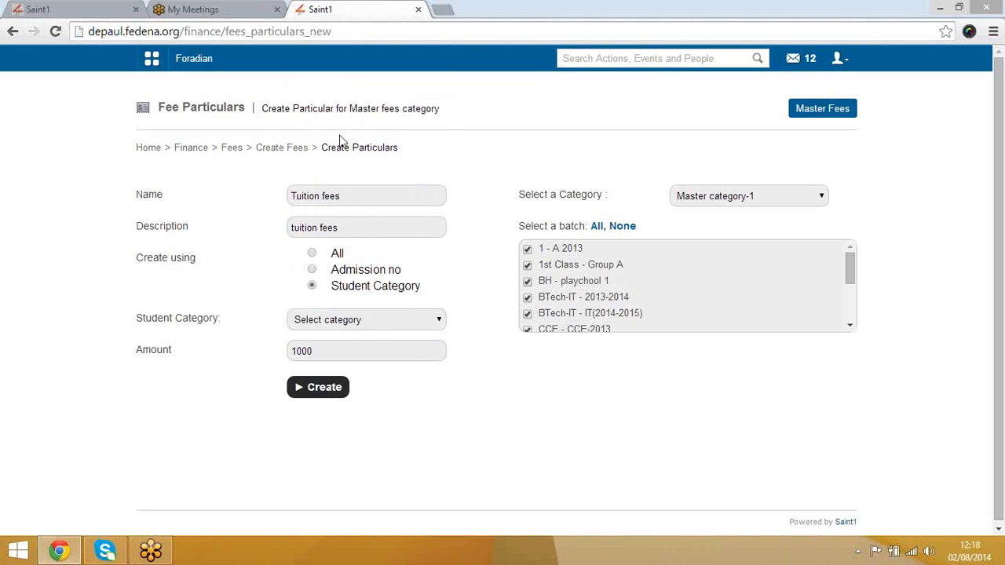
click(326, 389)
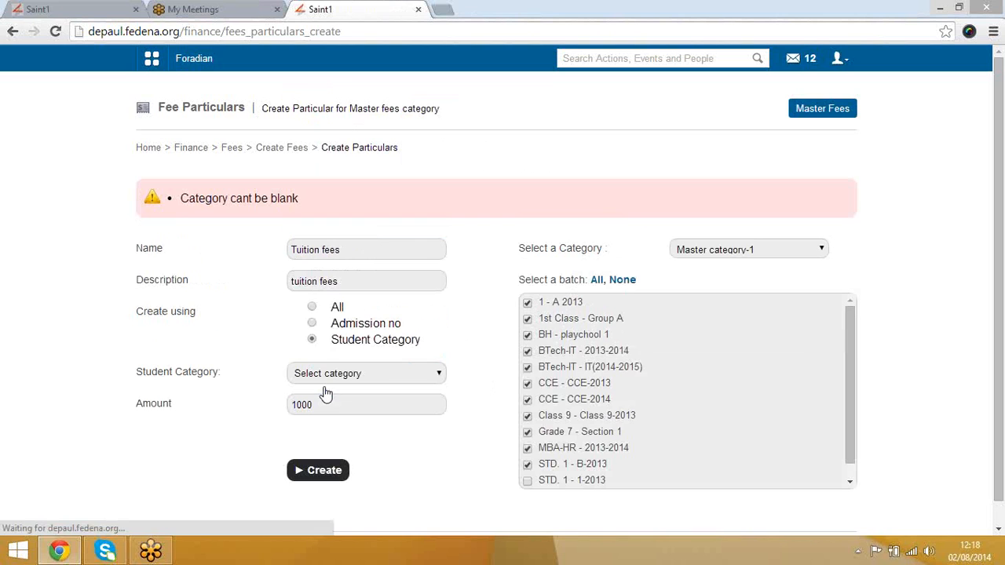
click(312, 307)
click(316, 470)
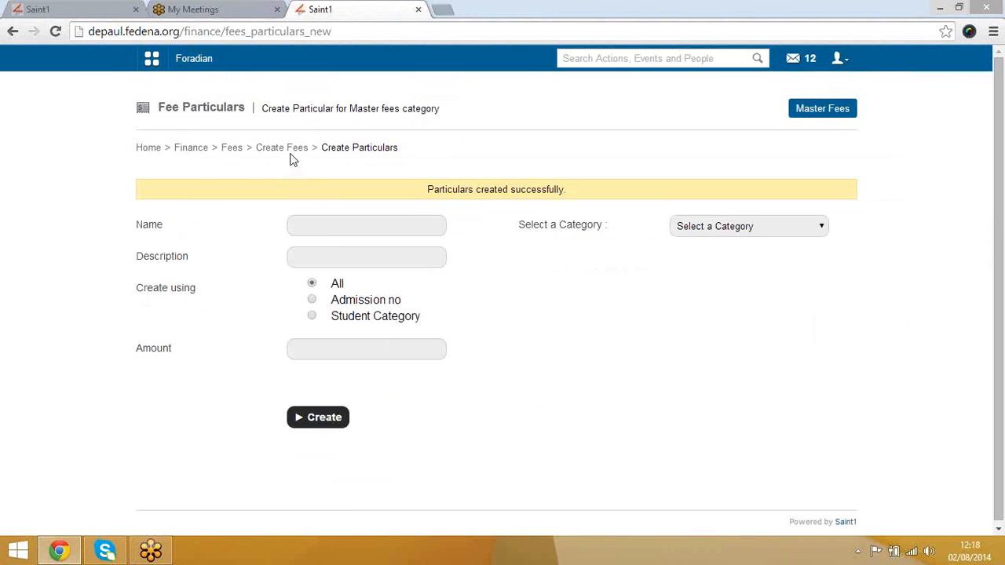
click(290, 157)
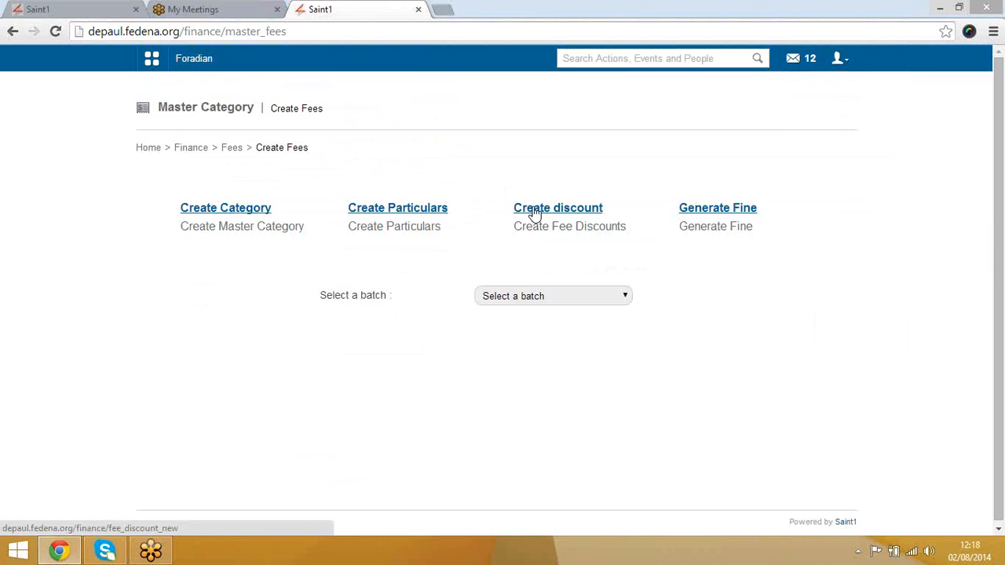
Step: In Create Discount, try the Batch, Student Category and Student types and Amount/Percentage modes
click(533, 212)
click(534, 210)
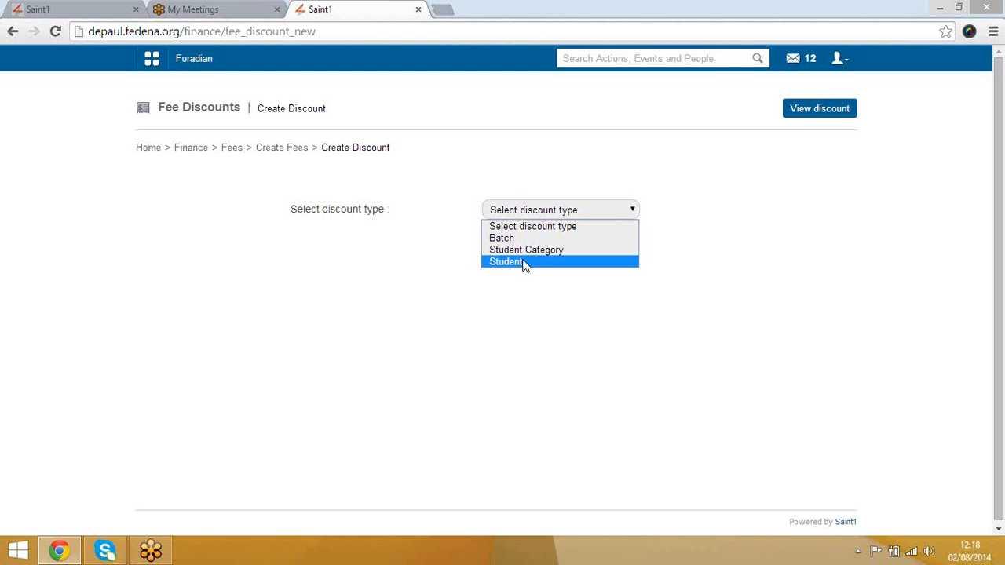
key(Up)
key(Up)
key(Return)
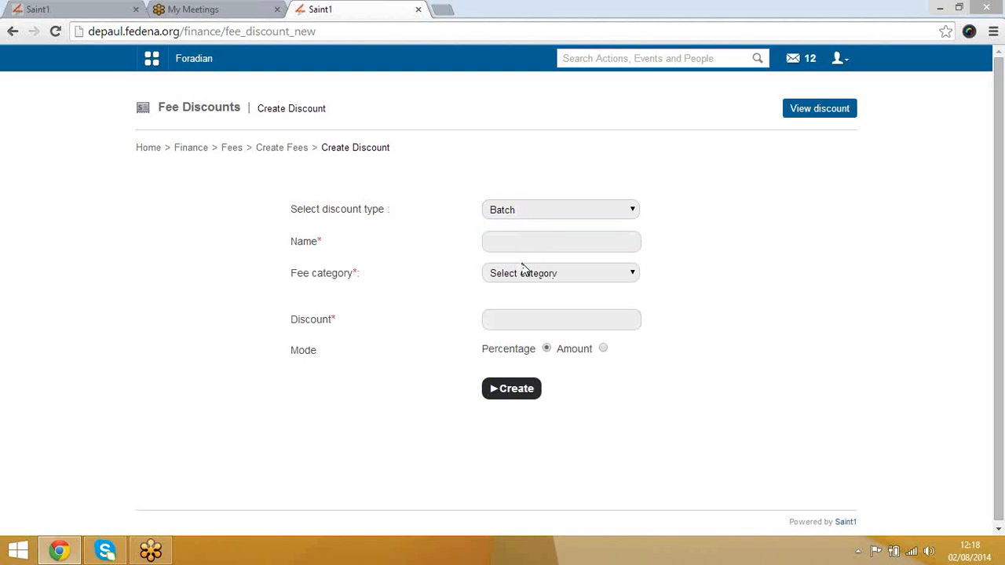
click(546, 210)
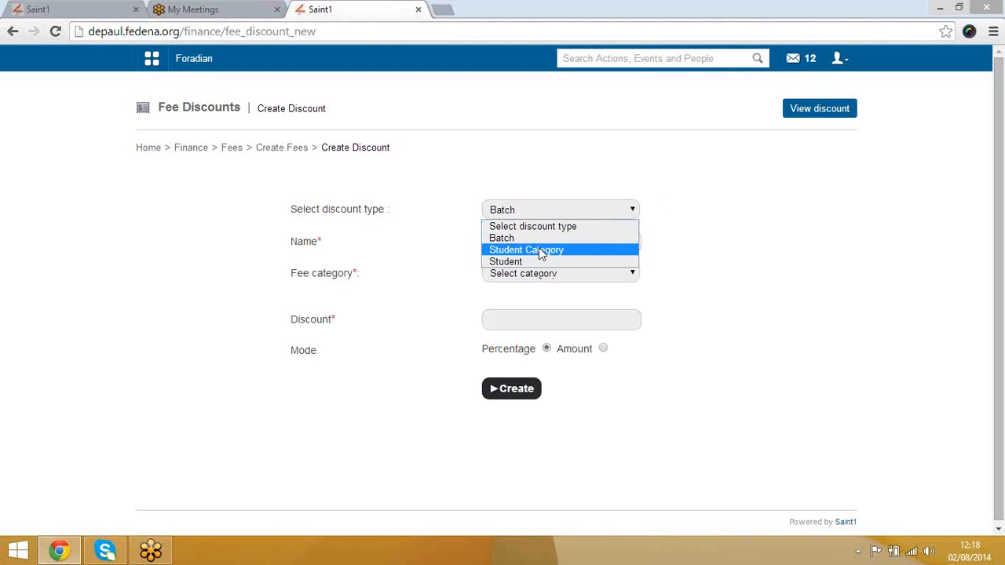
click(540, 249)
click(552, 220)
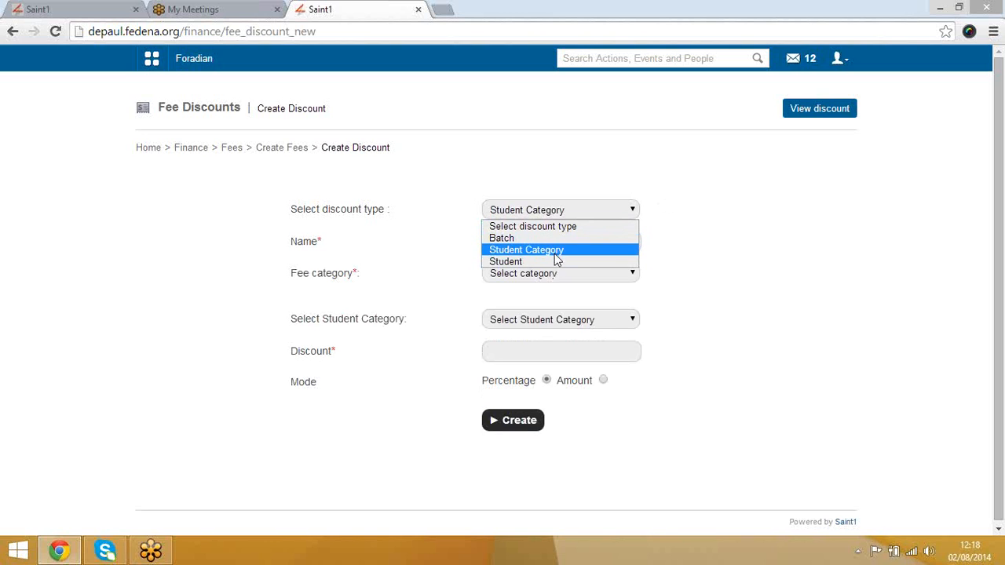
click(554, 261)
click(528, 241)
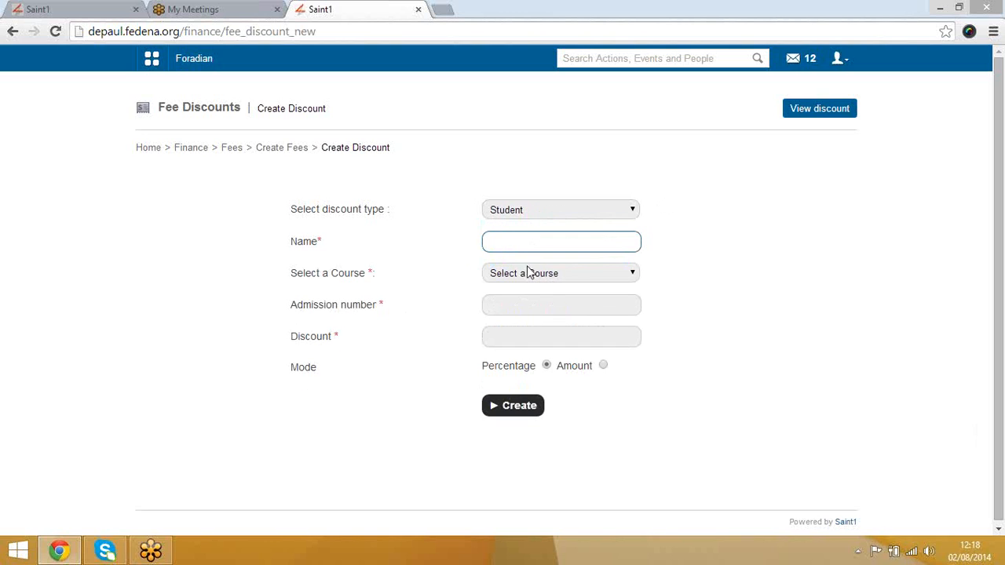
click(530, 300)
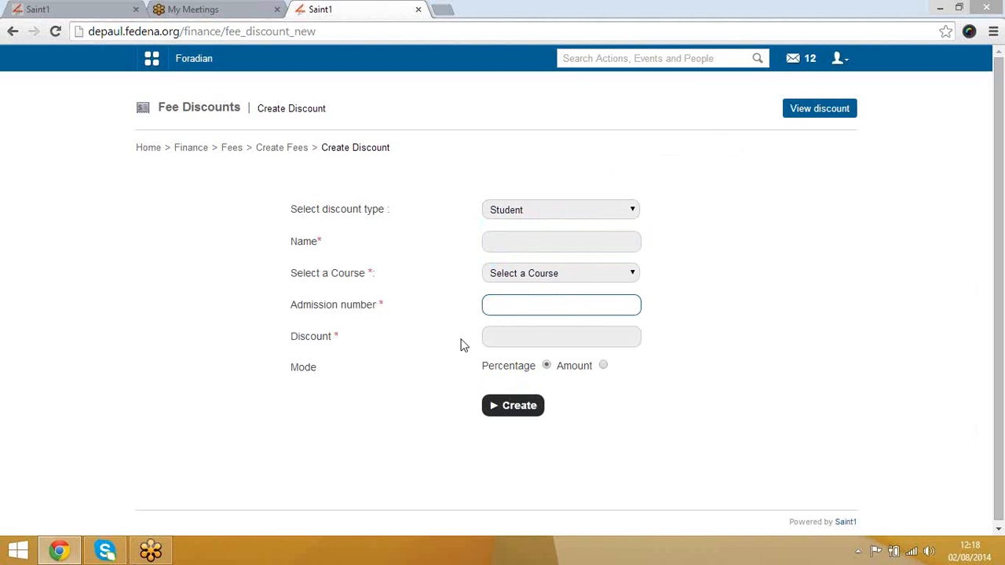
click(506, 339)
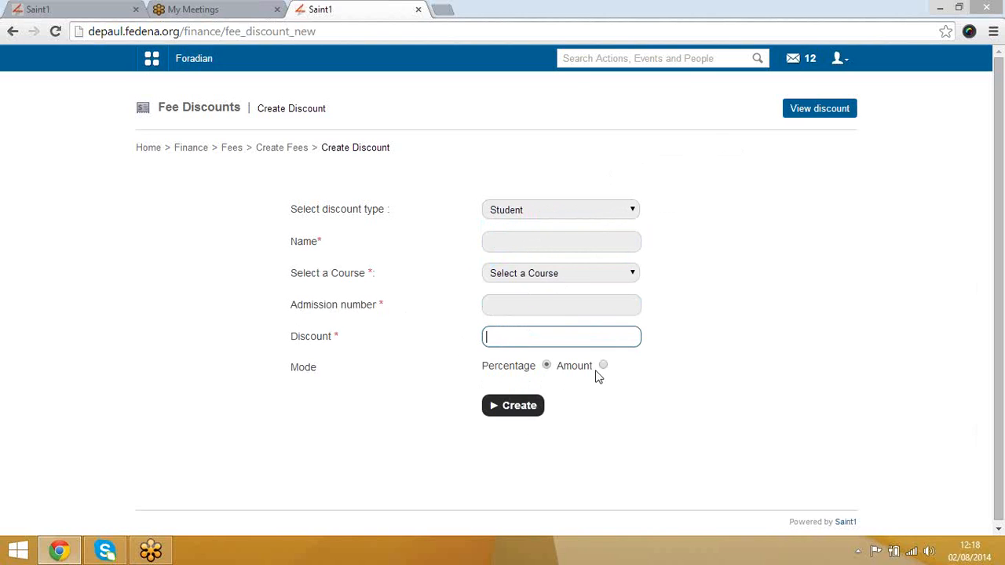
click(602, 366)
click(548, 365)
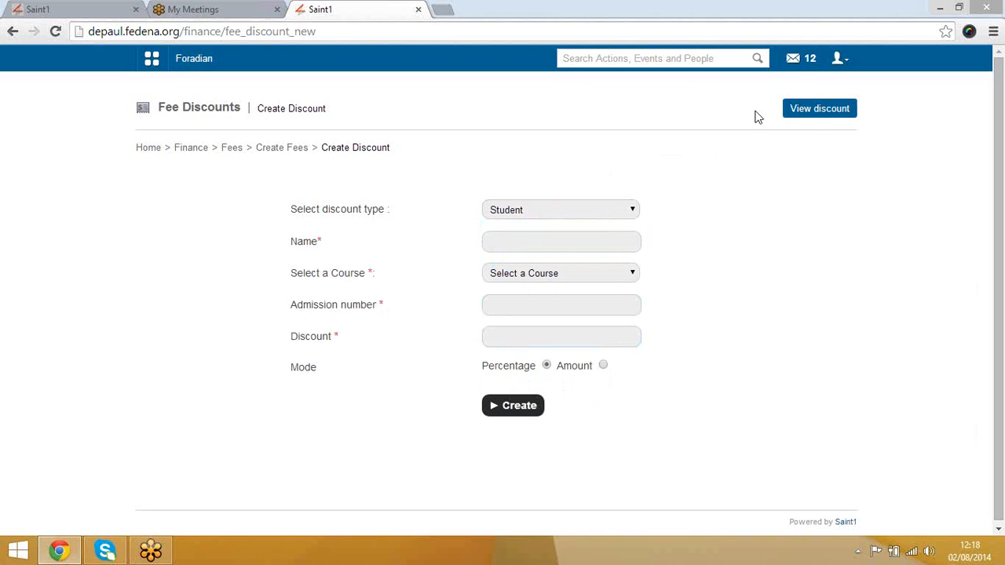
Step: View the fee discounts for batch X - A 2013, then return to Create Fees
click(811, 114)
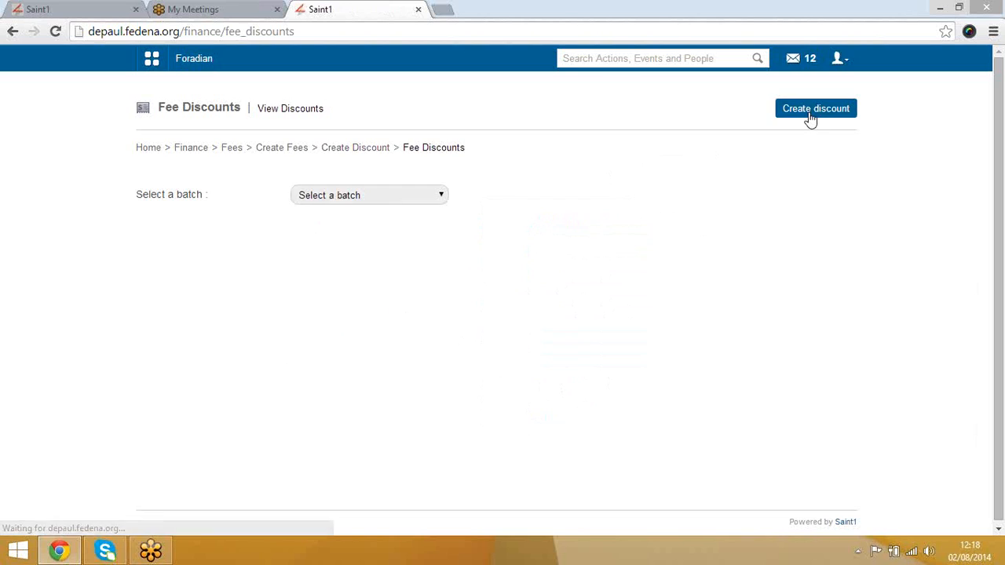
click(351, 197)
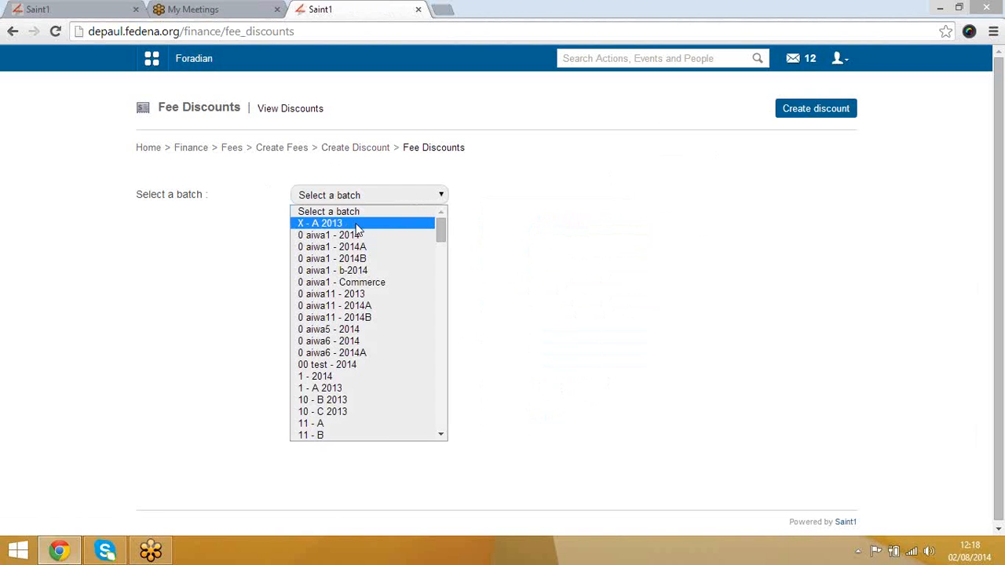
click(358, 223)
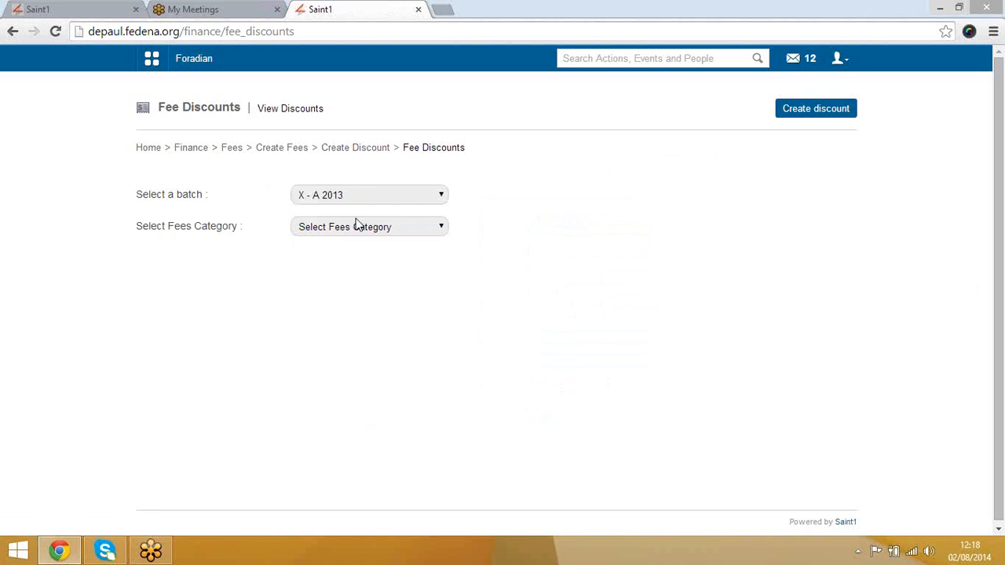
click(372, 155)
click(294, 153)
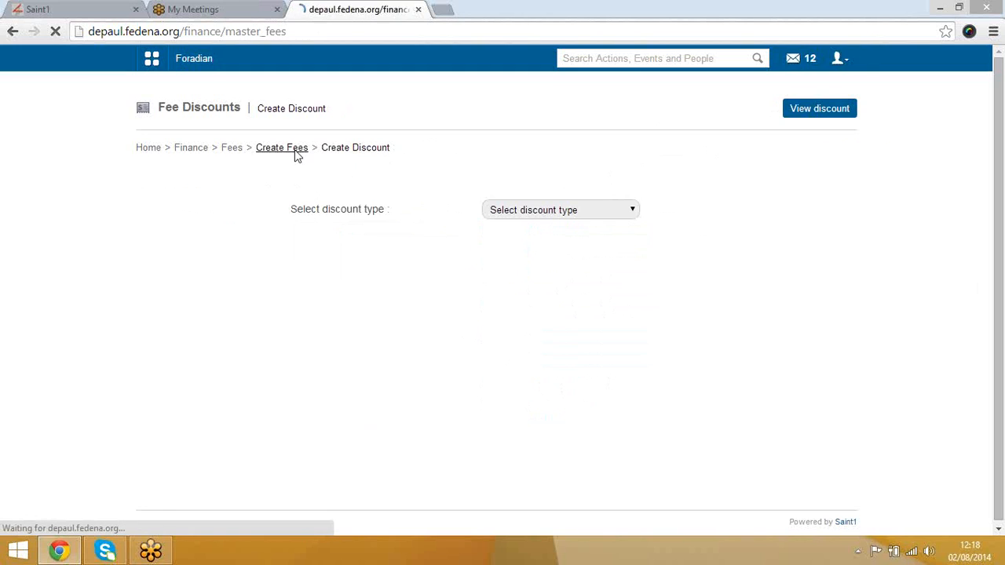
Step: On Generate Fine, load fines -111 and Fine_rule_1, then Surgur with its 1/2/3-day slabs
click(698, 214)
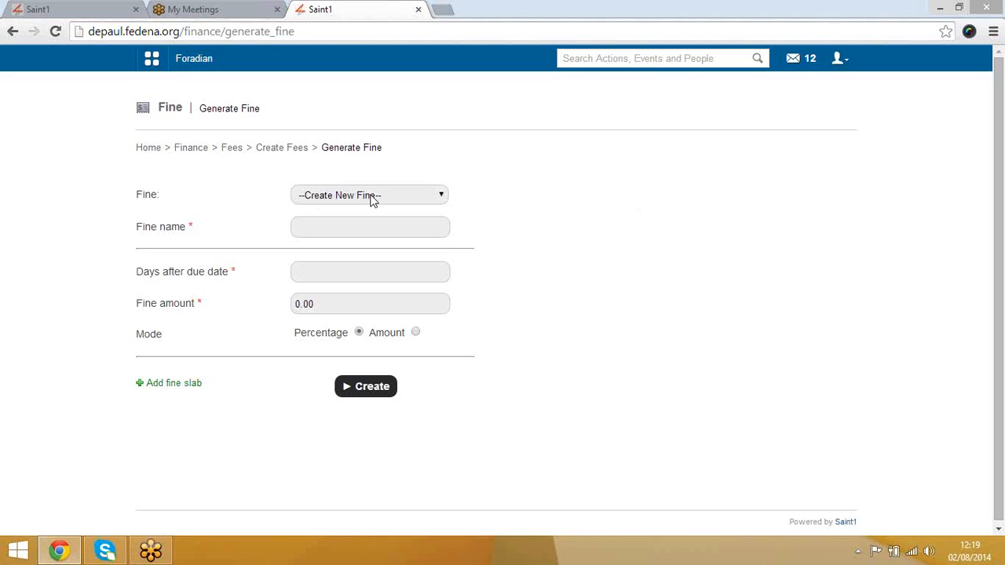
click(391, 202)
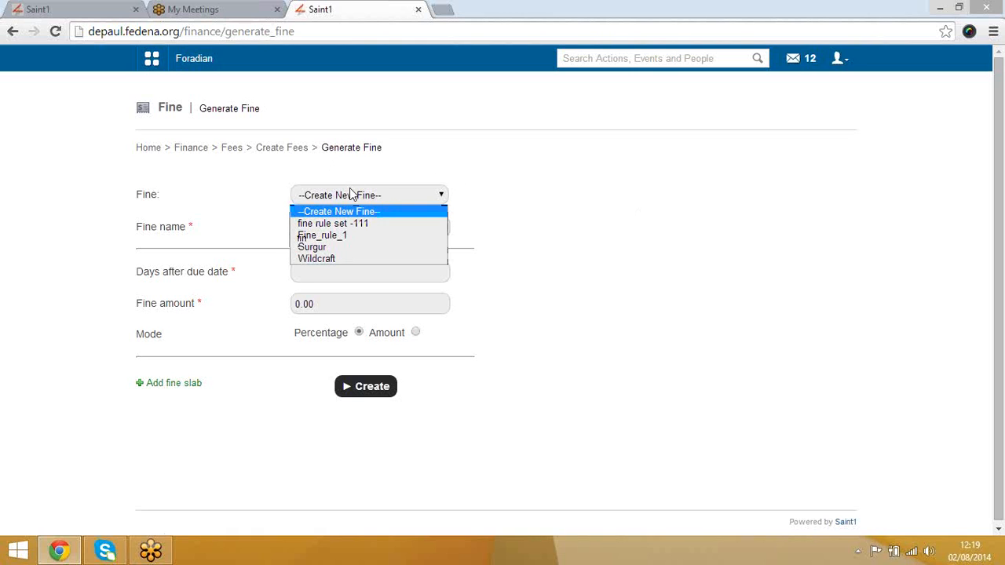
click(355, 224)
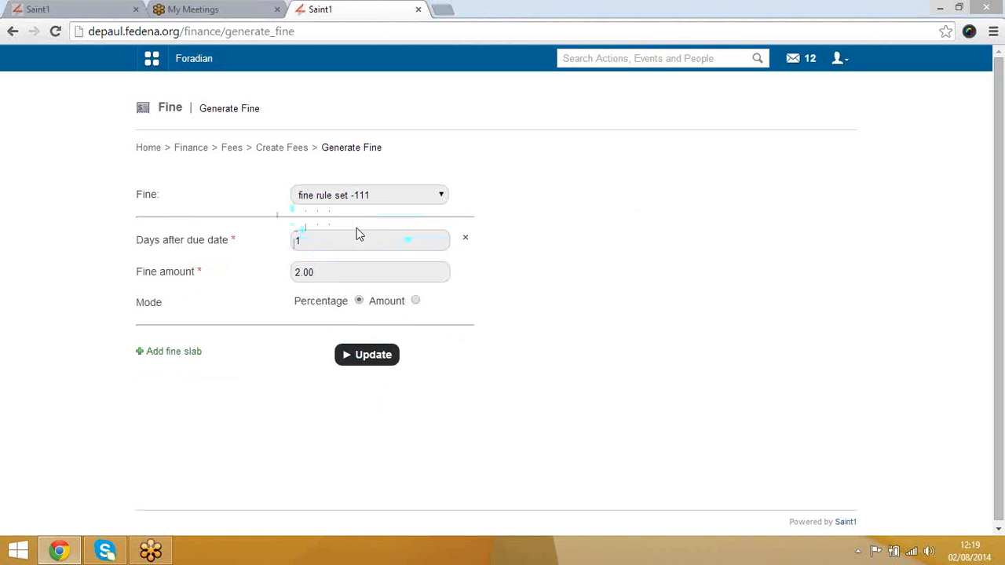
click(374, 195)
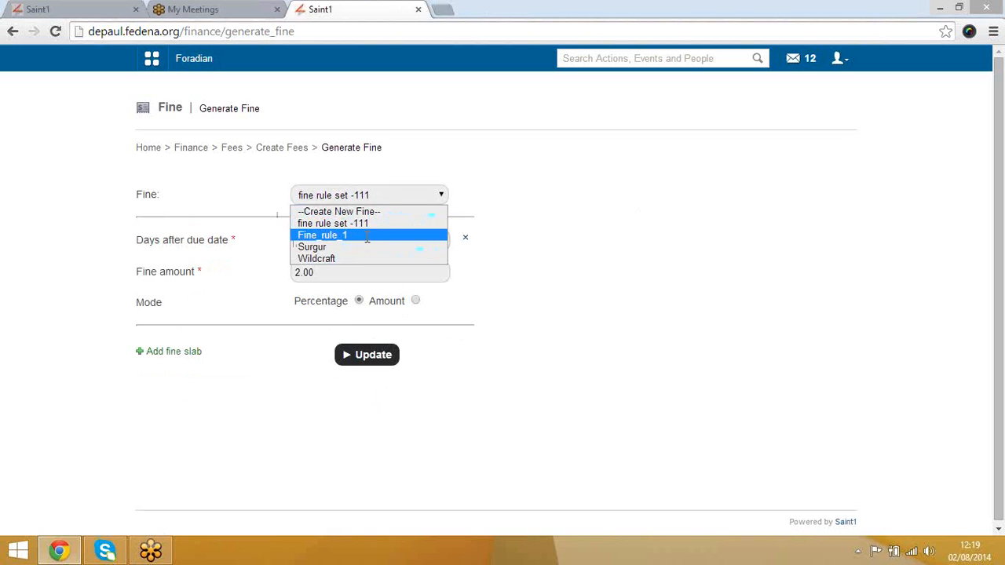
click(366, 235)
click(382, 196)
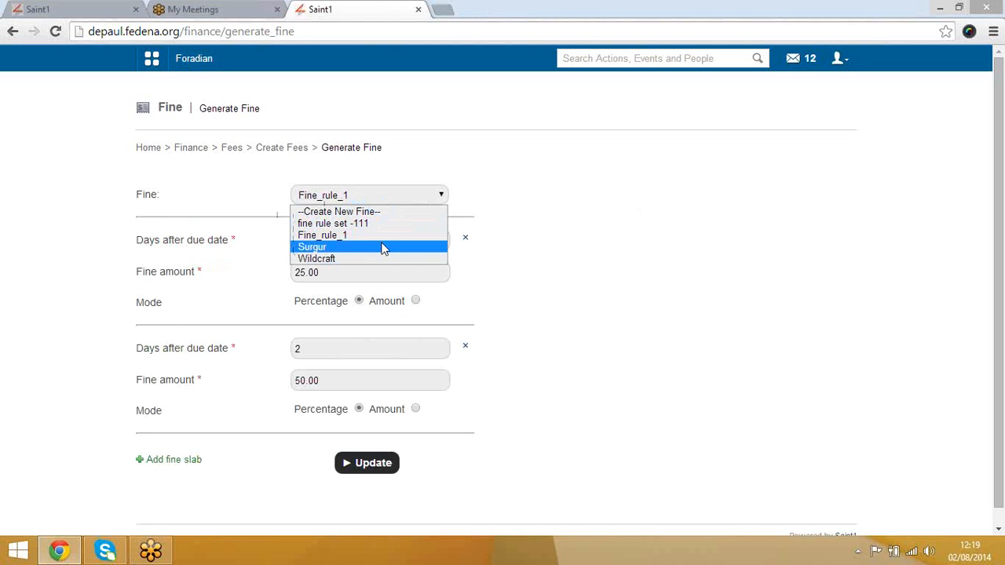
click(385, 246)
Step: Inspect the first Surgur slab's days and 2.00 fine amount without editing
scroll(575, 263, down, 3)
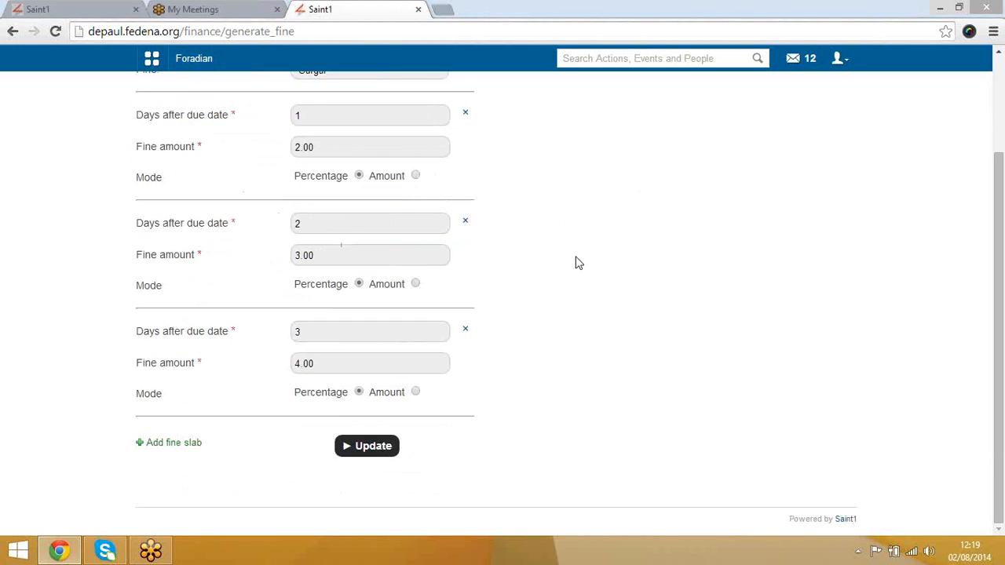
scroll(572, 259, up, 3)
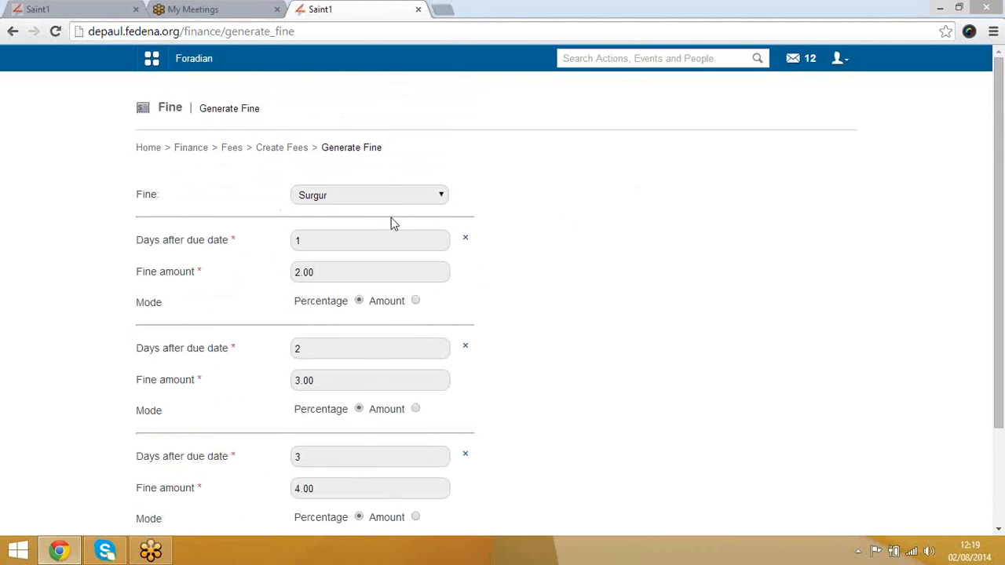
click(334, 243)
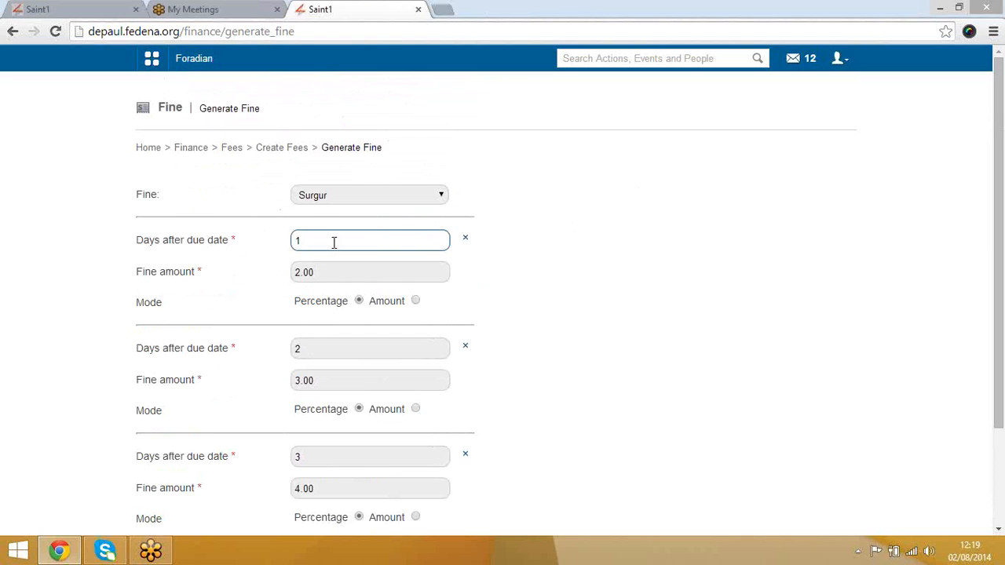
click(329, 271)
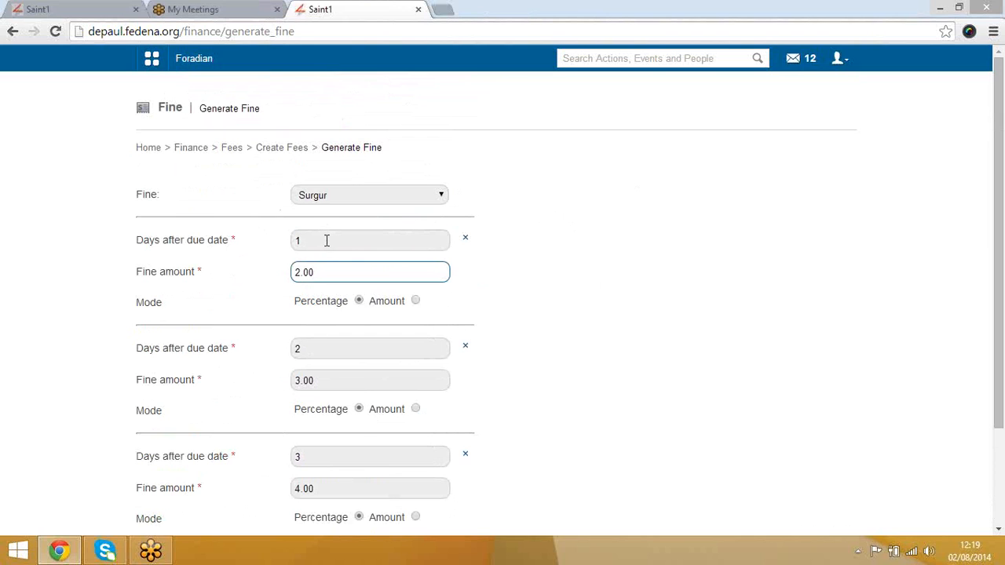
scroll(354, 279, down, 3)
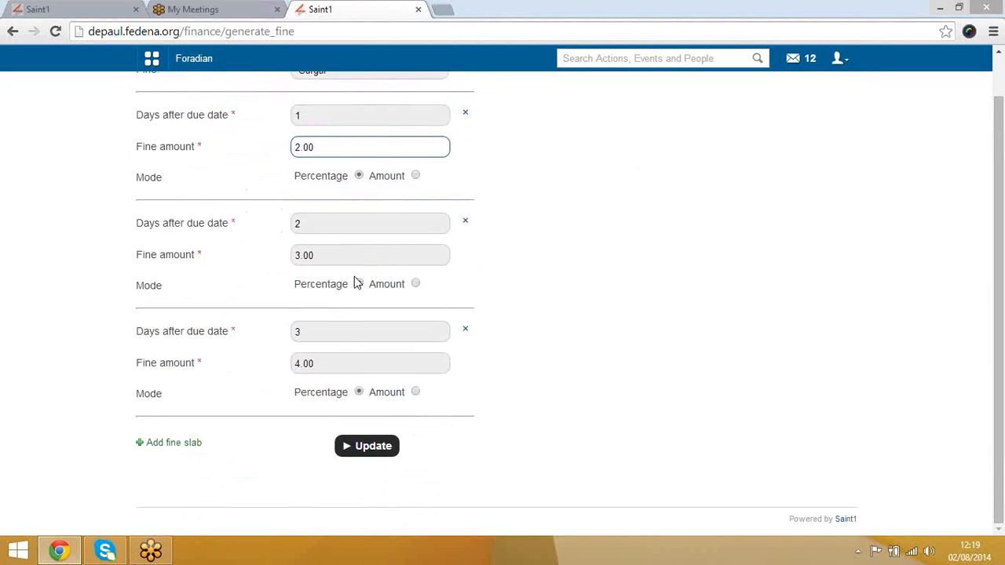
scroll(354, 283, up, 3)
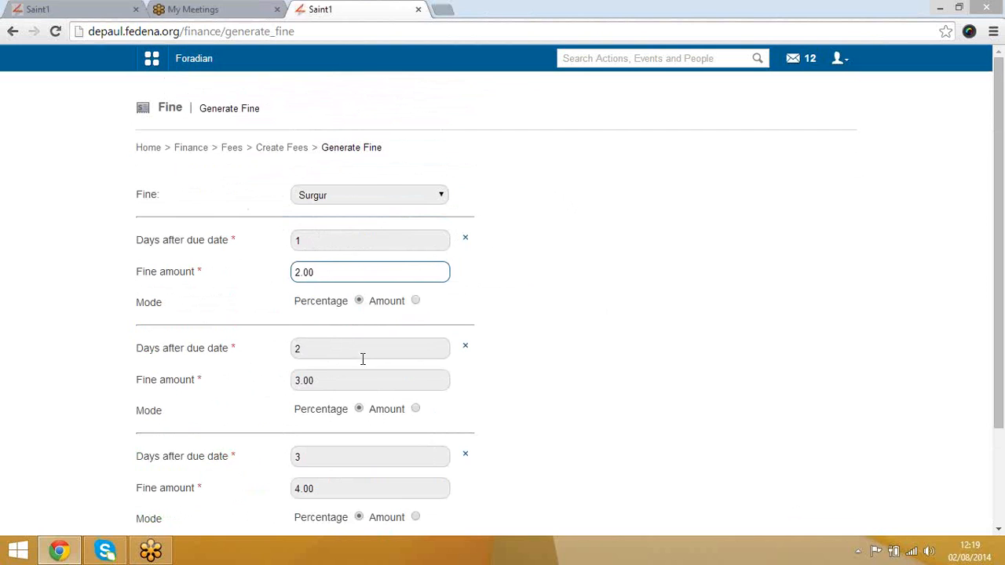
scroll(361, 345, down, 2)
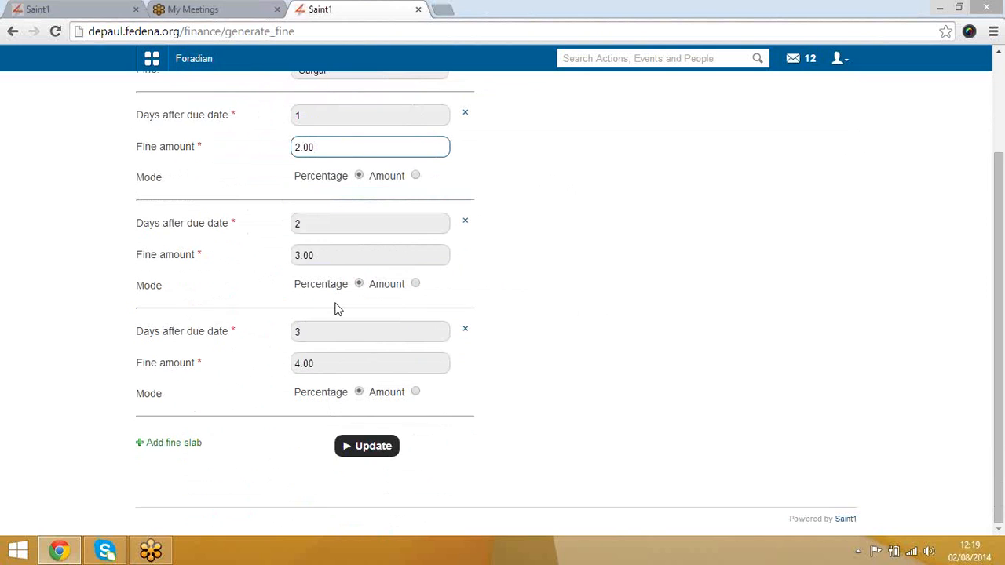
Step: Check the second slab's 3.00 amount and third slab's 3 days, then return to Manage Fees
click(328, 257)
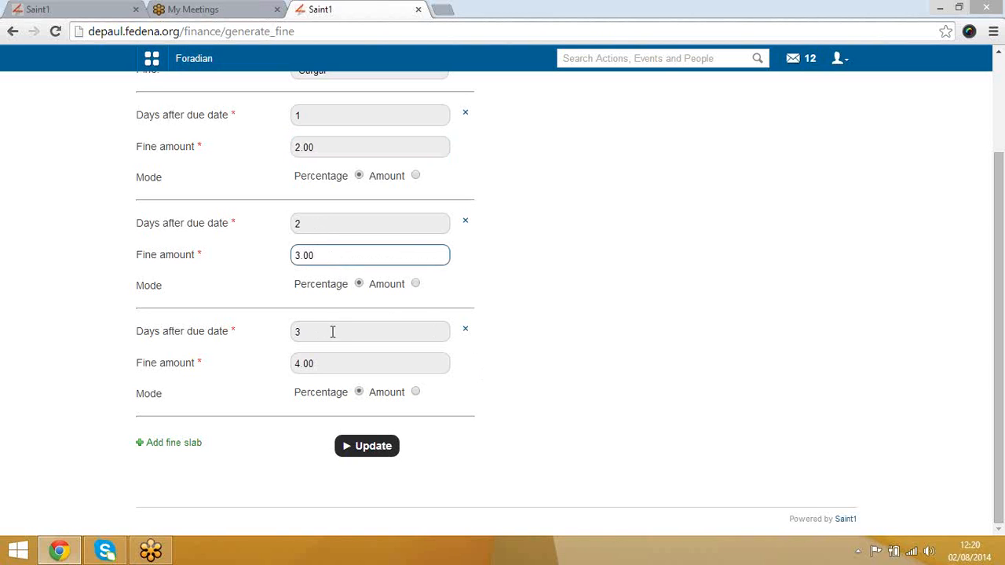
scroll(330, 338, up, 1)
scroll(306, 339, down, 1)
click(298, 332)
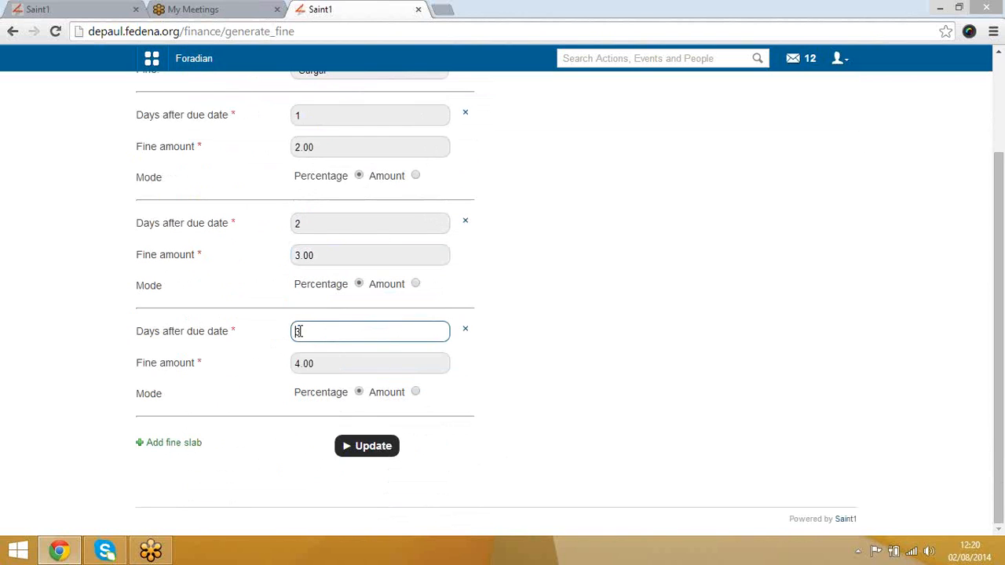
click(266, 366)
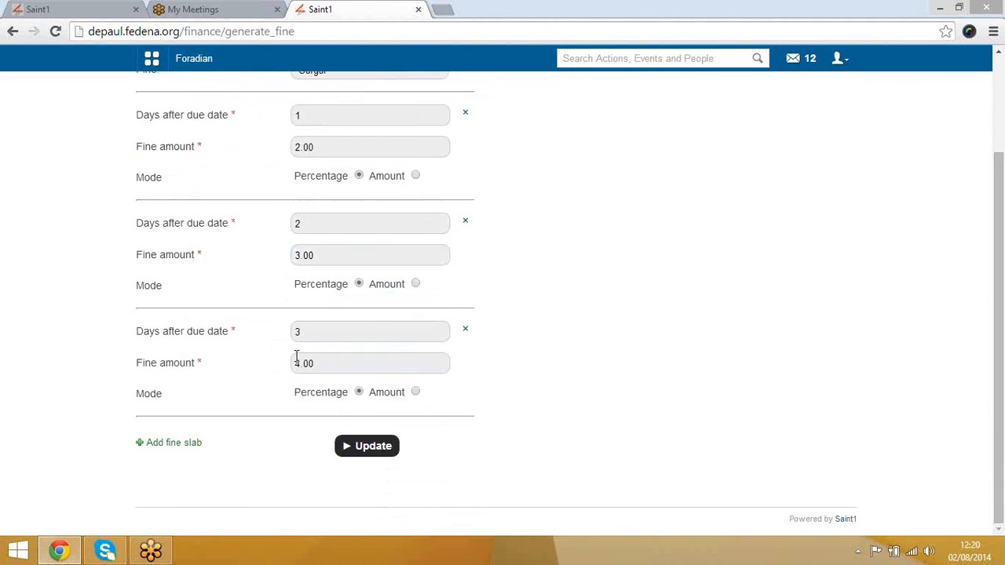
scroll(319, 408, up, 2)
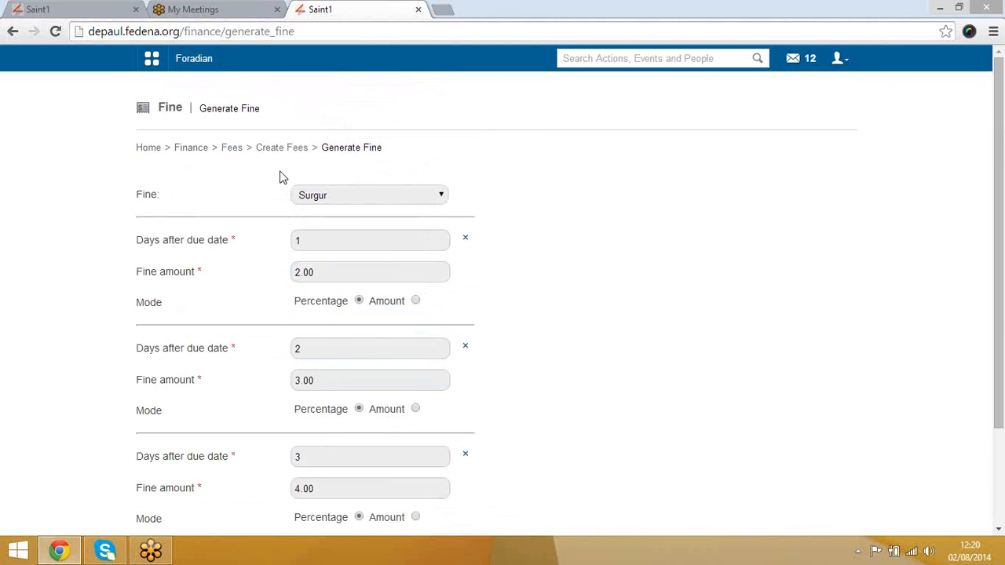
click(233, 151)
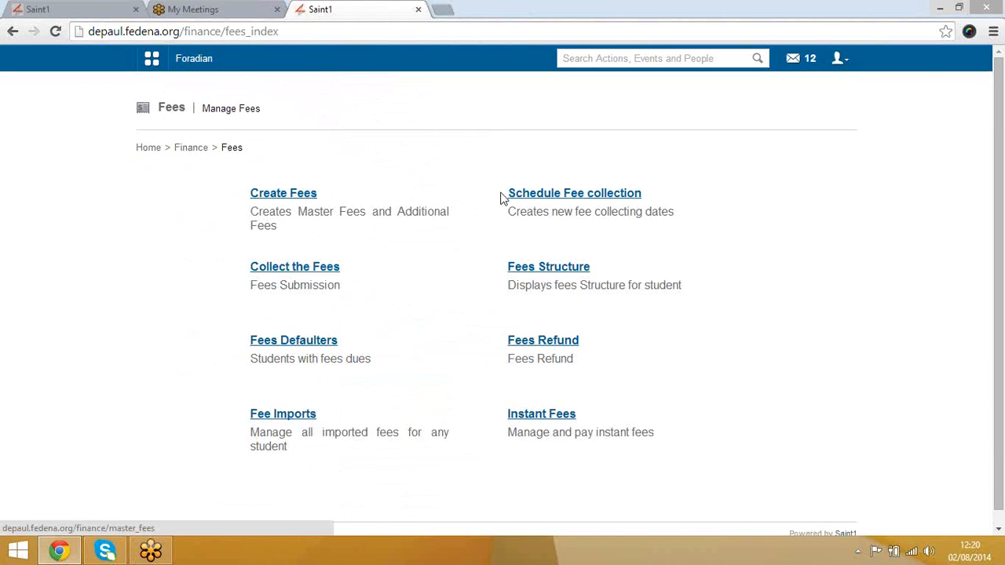
Step: Create a fee collection with fee category Master Category -1, replacing admission fee test
click(569, 195)
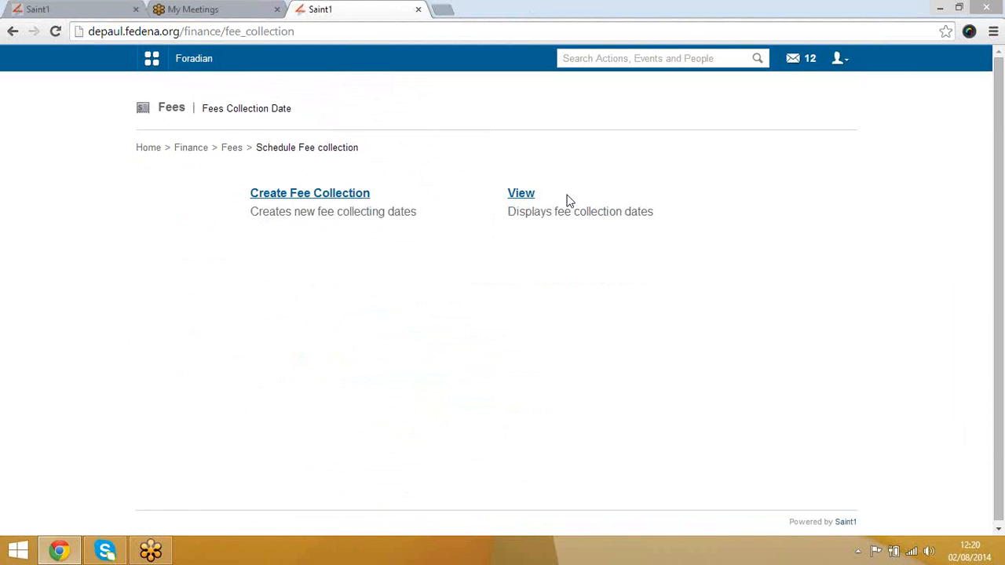
click(344, 197)
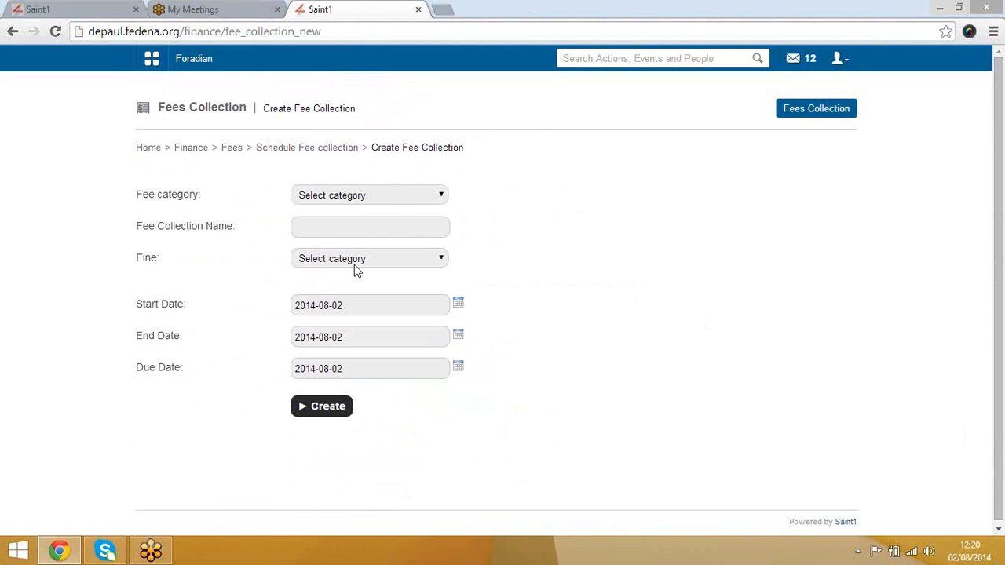
click(372, 201)
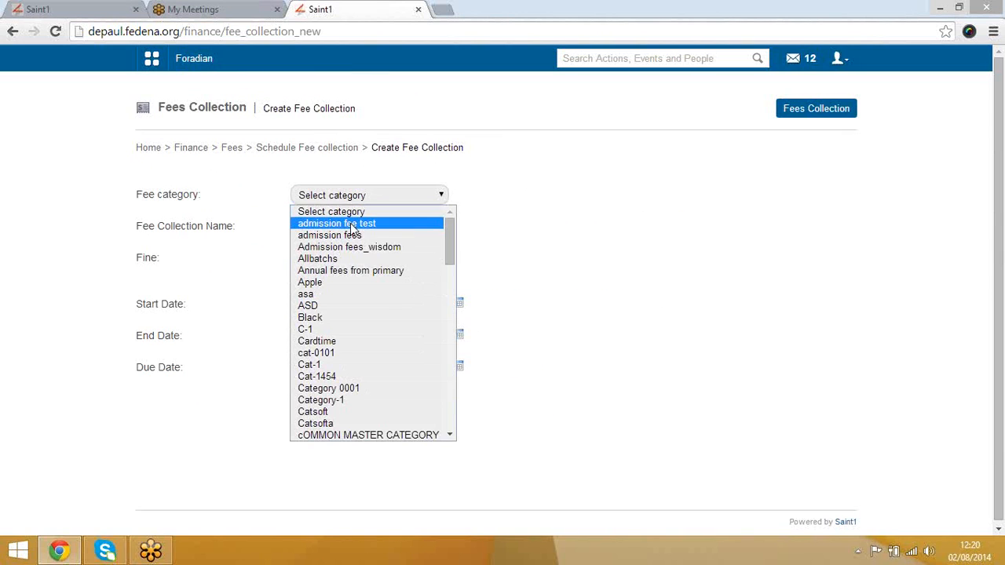
click(353, 224)
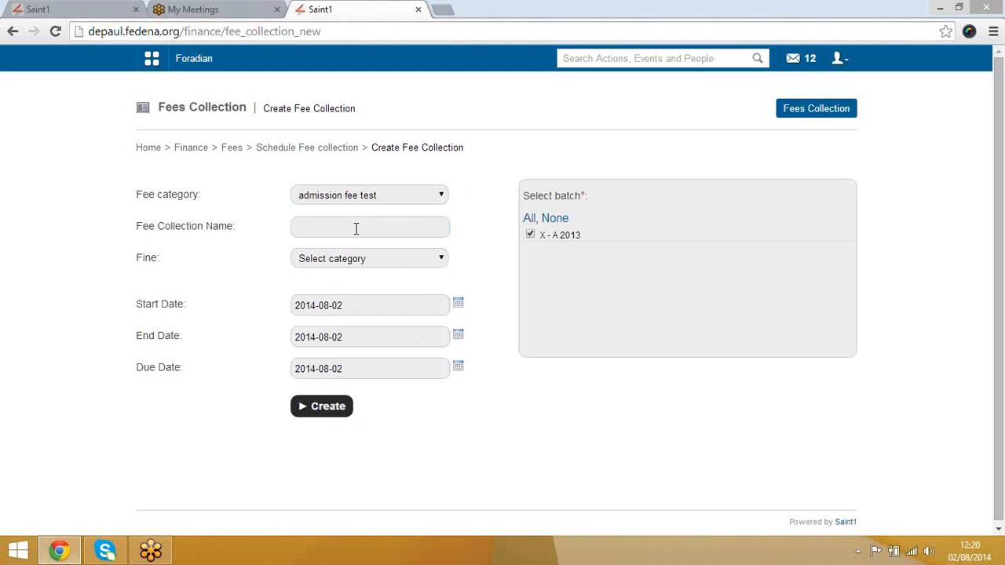
click(356, 228)
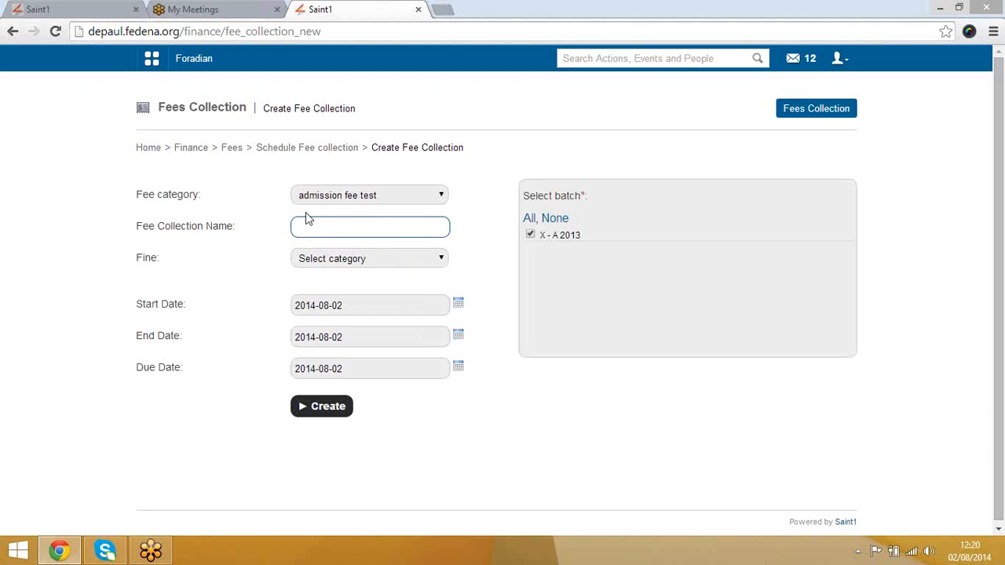
click(398, 198)
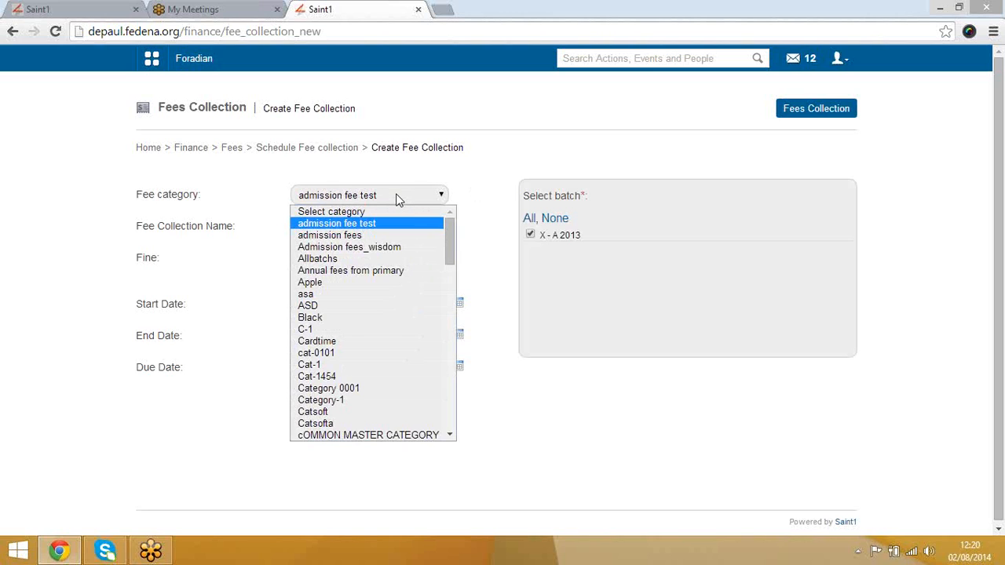
text(mas)
key(Down)
key(Down)
key(Down)
key(Down)
key(Down)
key(Down)
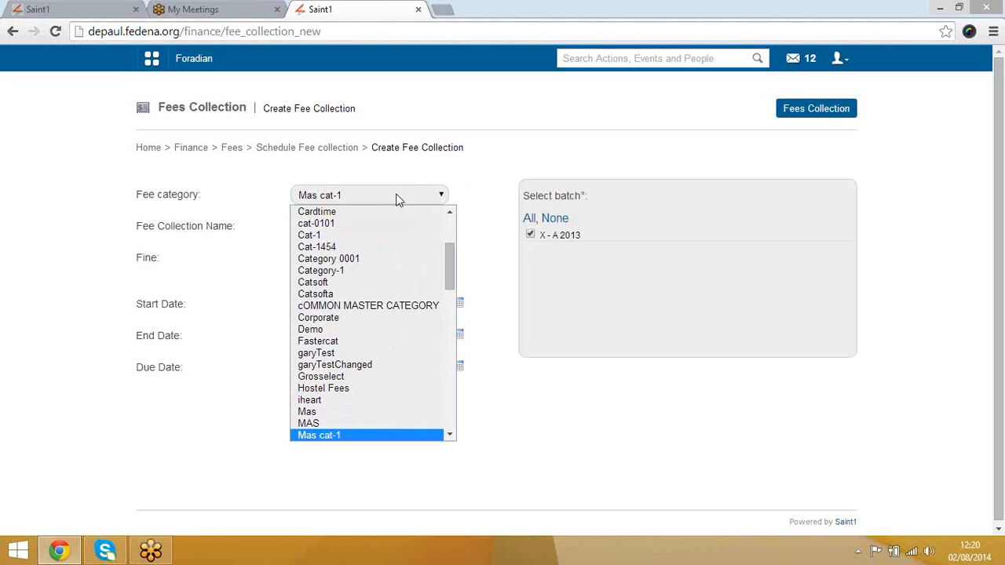
key(Down)
key(Down)
key(Down)
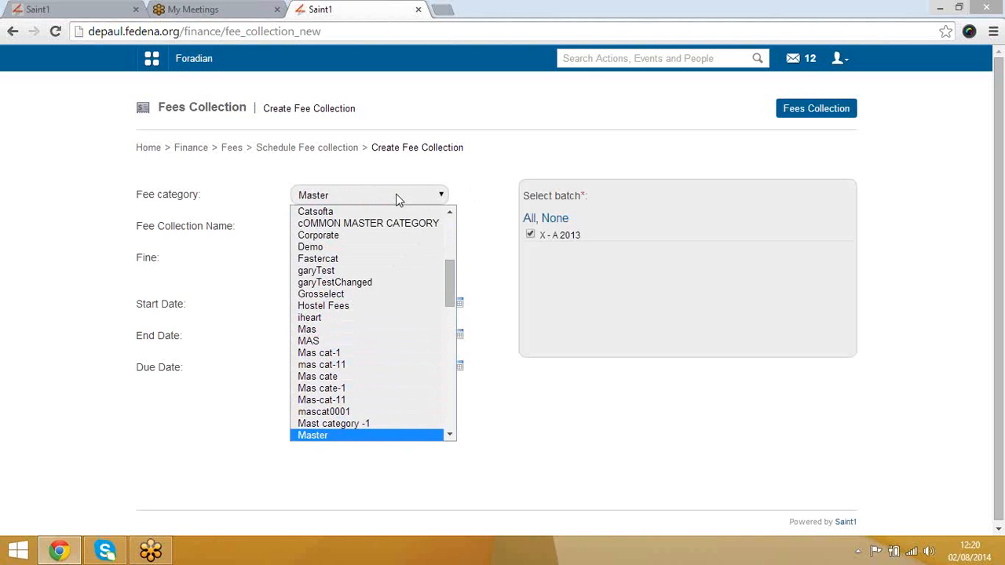
key(Down)
key(Down)
key(Down)
key(Down)
key(Down)
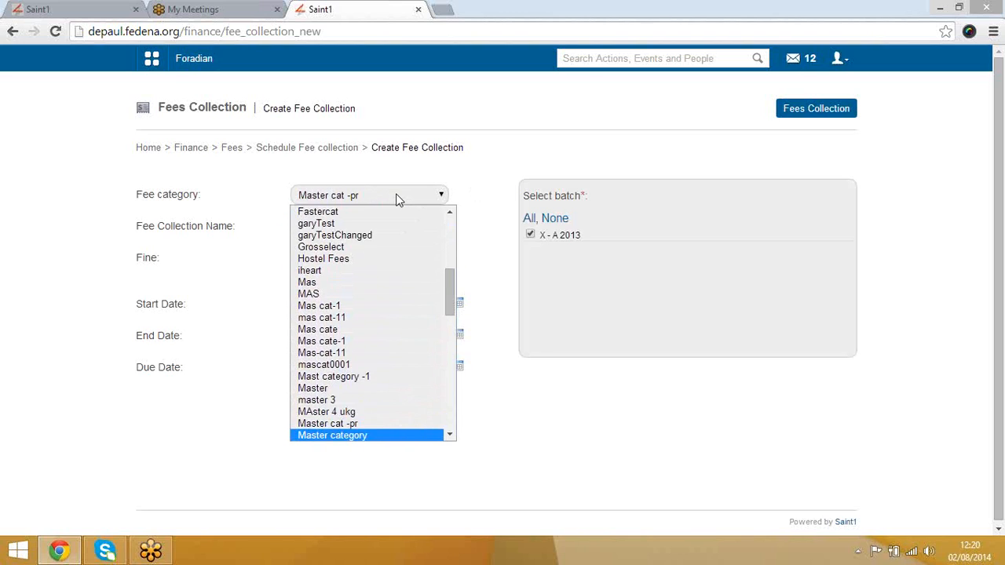
key(Return)
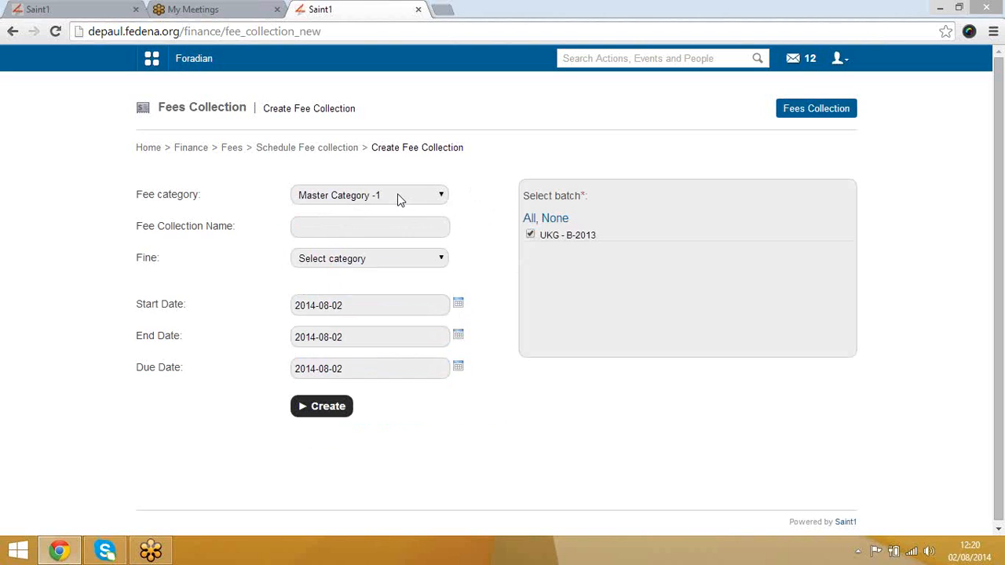
Step: Name the fee collection 'August collection', apply fine rule set -111, then leave the unfinished form
click(377, 230)
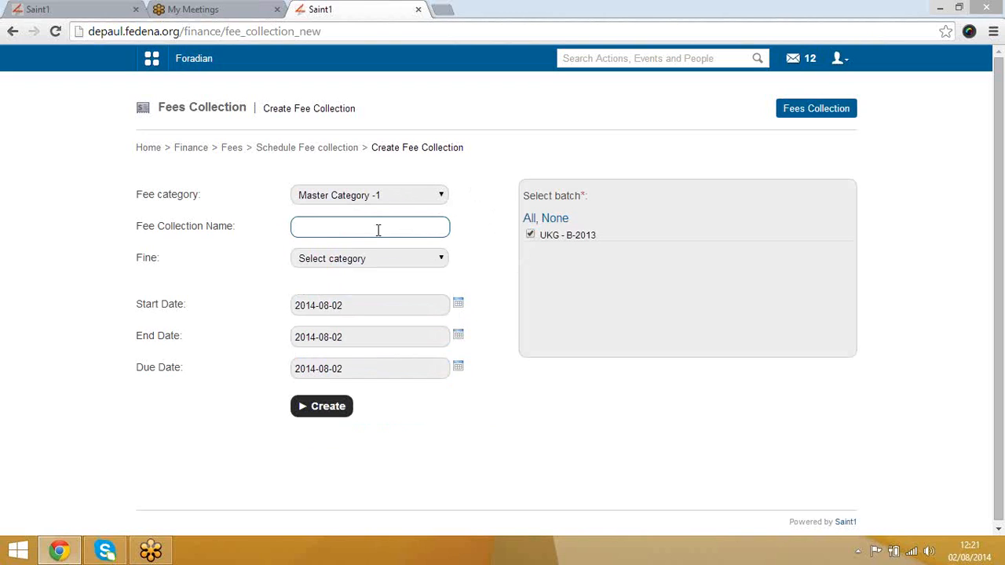
text(August collectio)
click(388, 264)
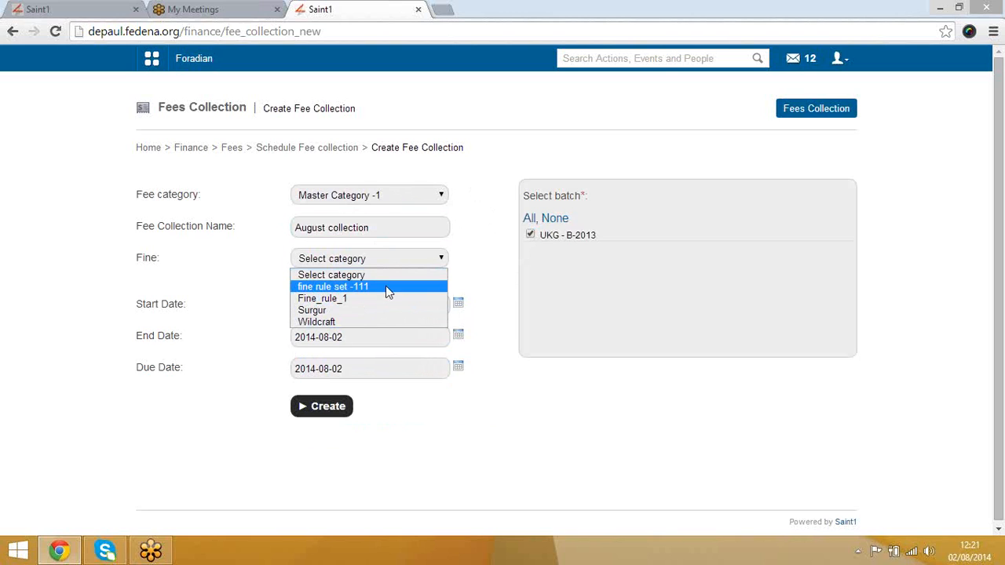
click(386, 286)
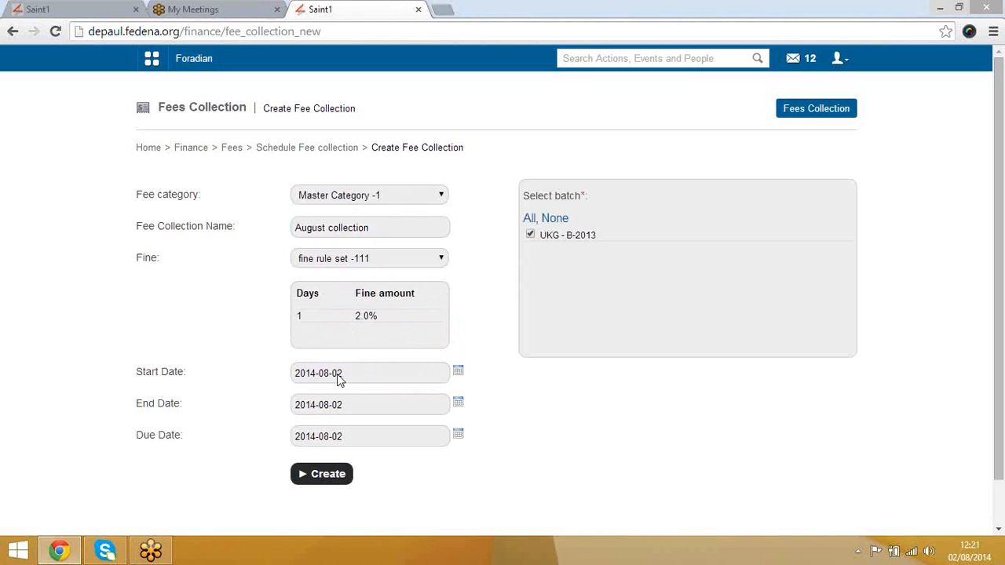
click(364, 437)
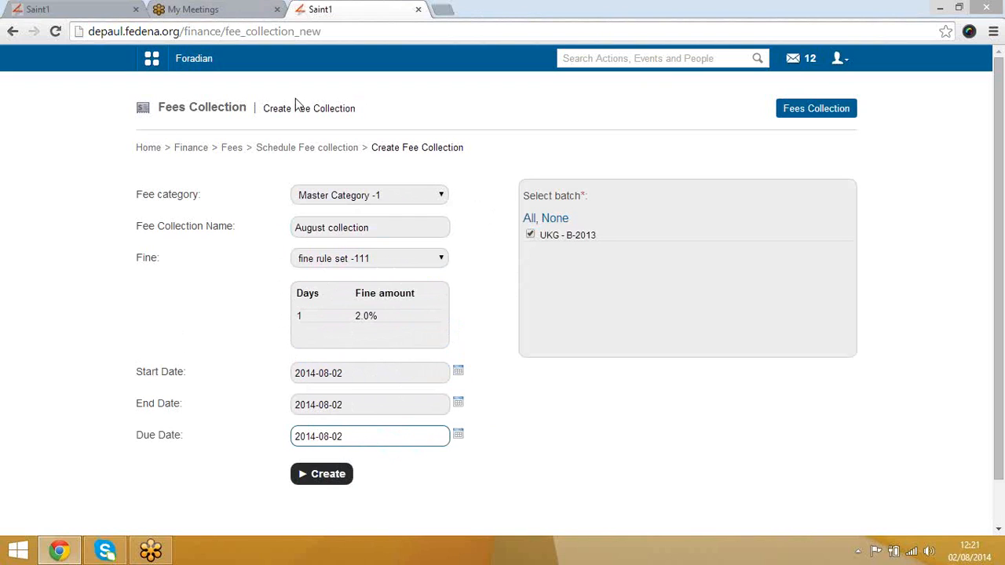
click(331, 154)
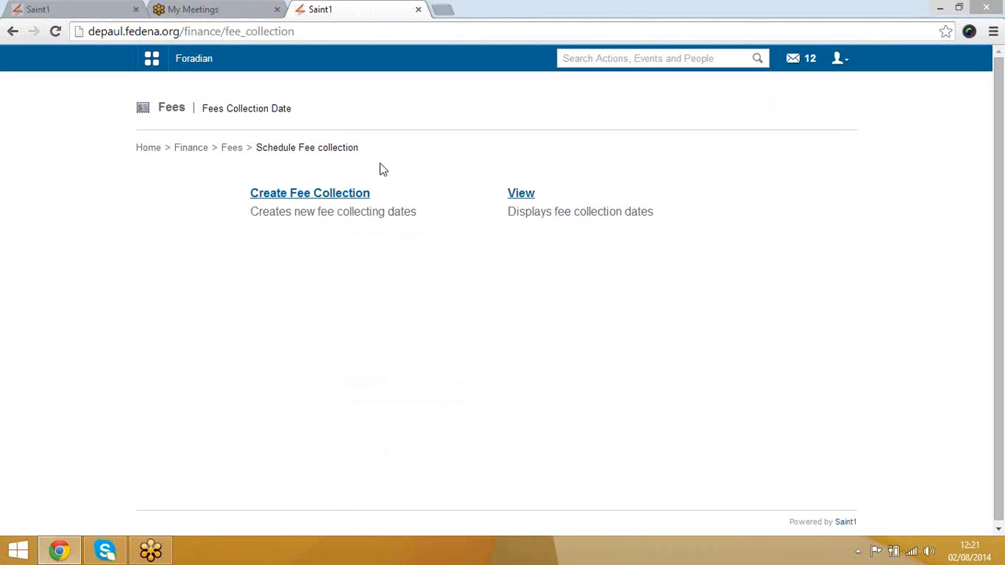
Step: View the existing fee collection dates, then go back up through Fees to Collect the Fees
click(529, 196)
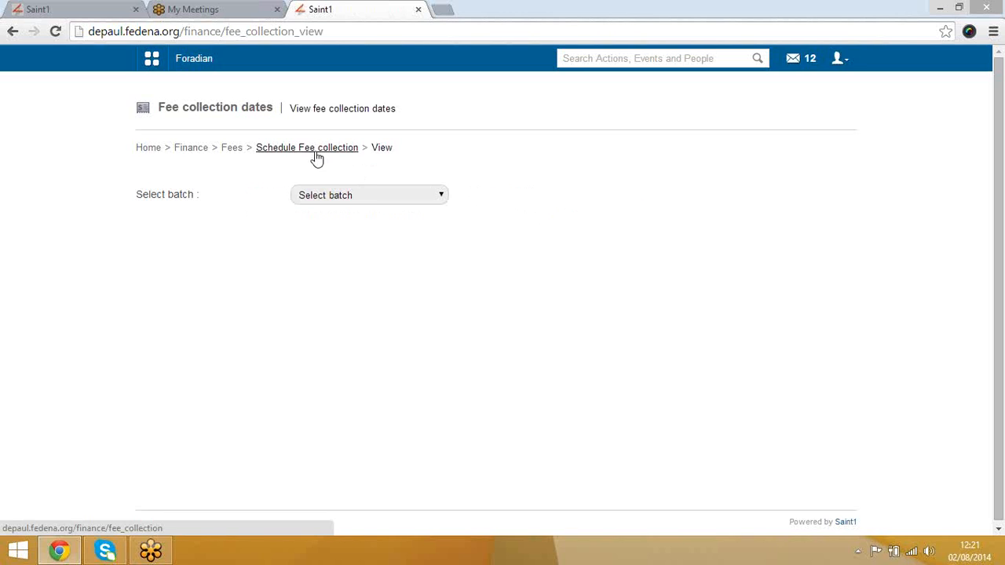
click(315, 157)
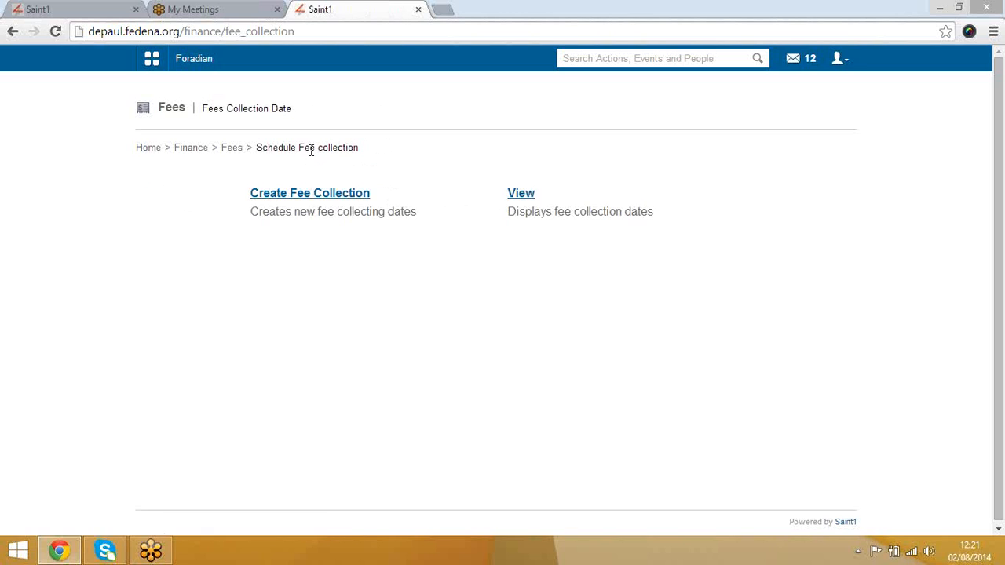
click(235, 151)
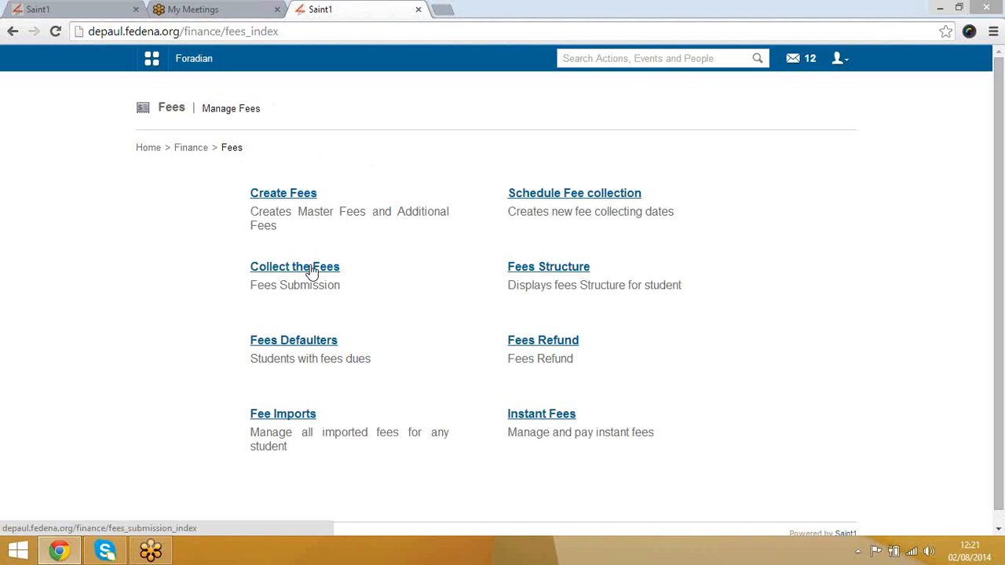
click(312, 268)
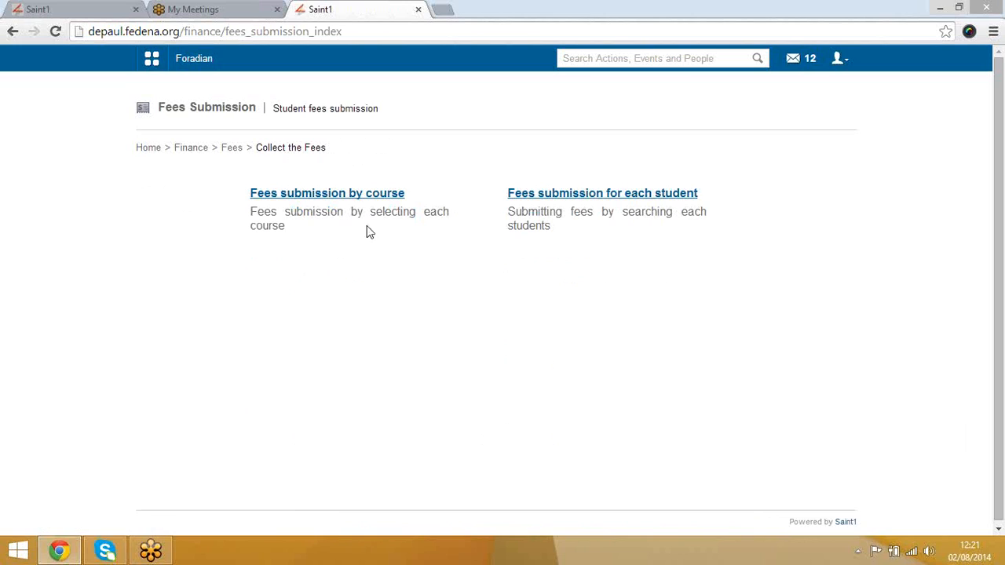
Step: Open fee submission by course for batch X - A 2013 and select the 2014-02-18 collection
click(343, 194)
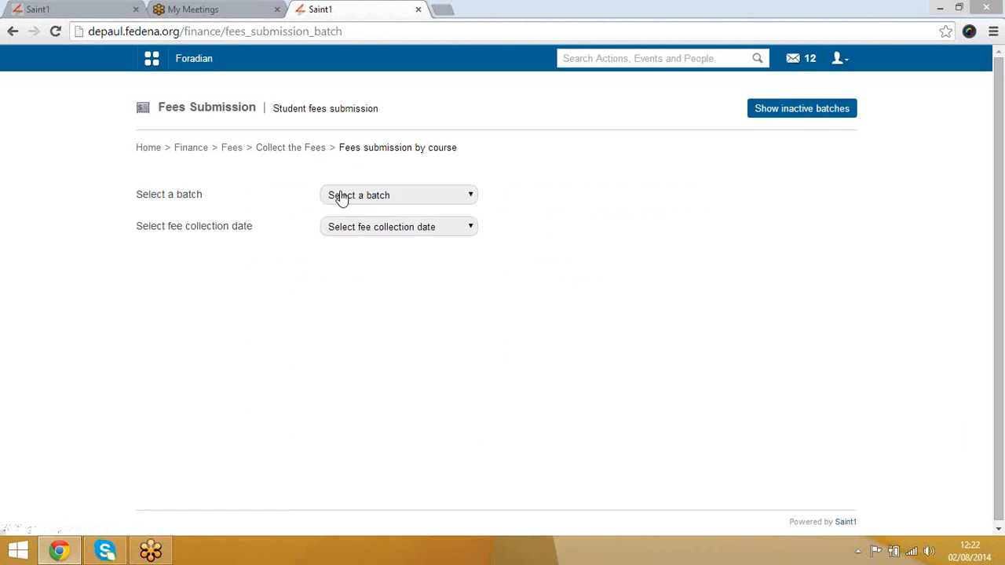
click(341, 196)
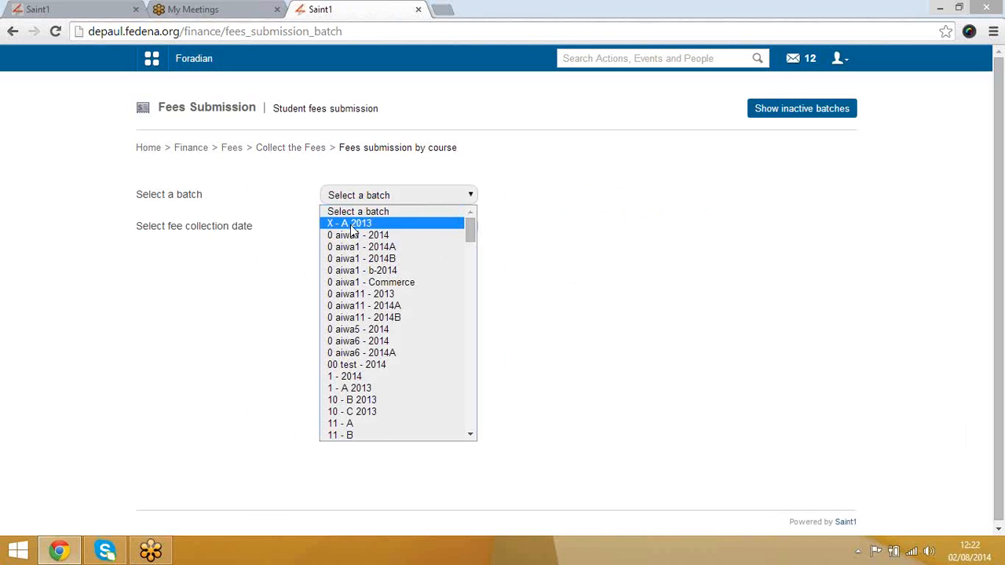
click(353, 224)
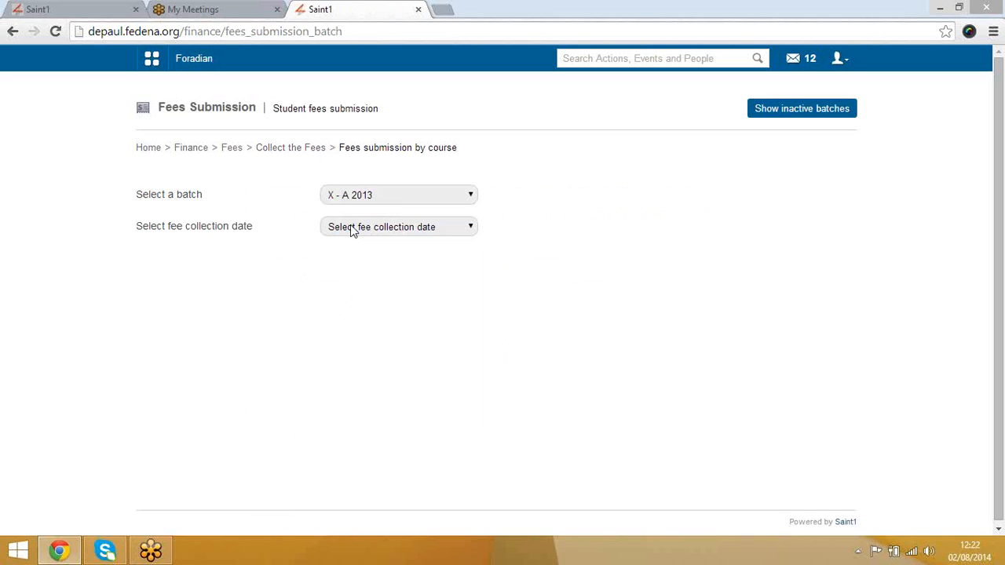
click(353, 228)
click(359, 255)
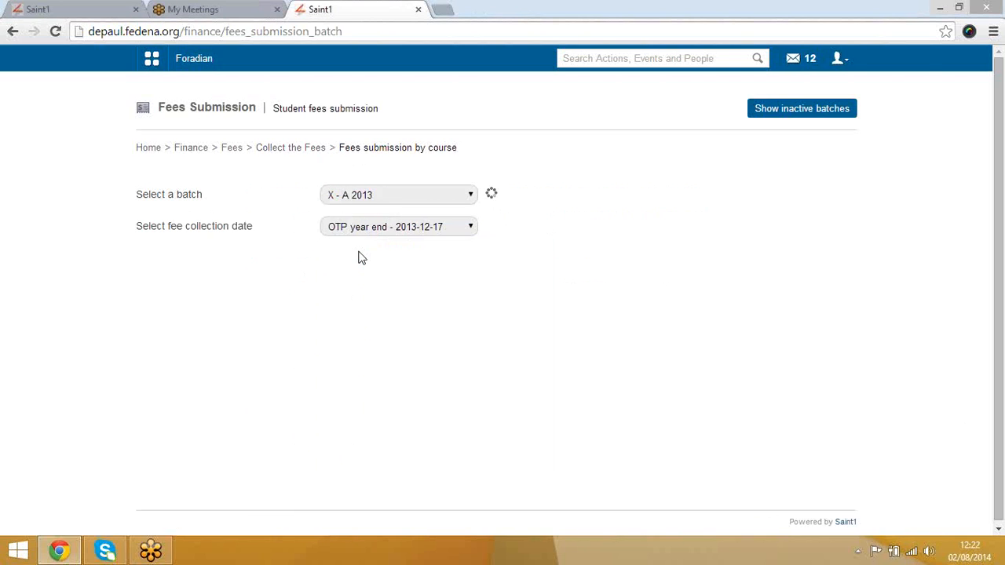
scroll(542, 298, down, 5)
scroll(424, 192, up, 4)
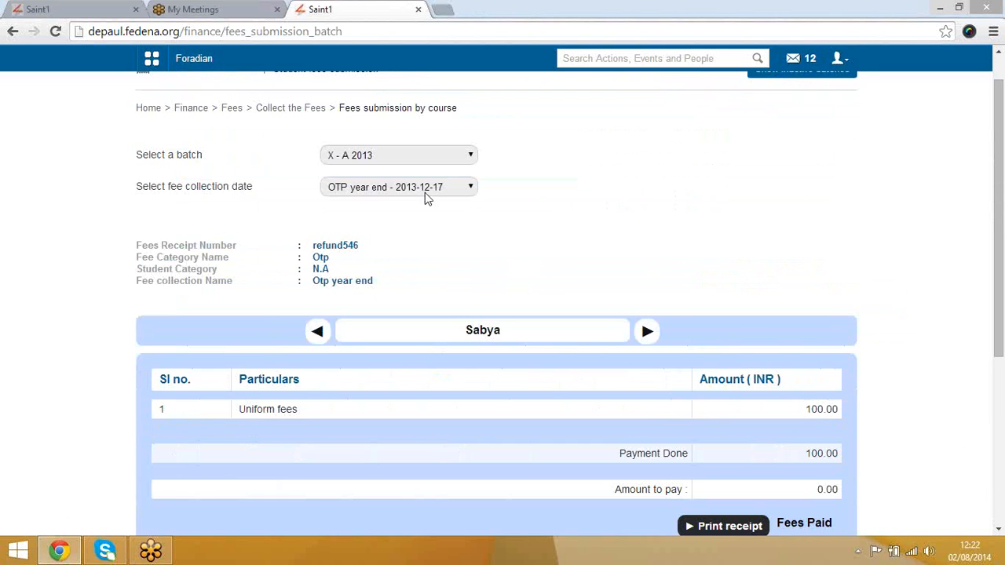
click(410, 191)
click(408, 297)
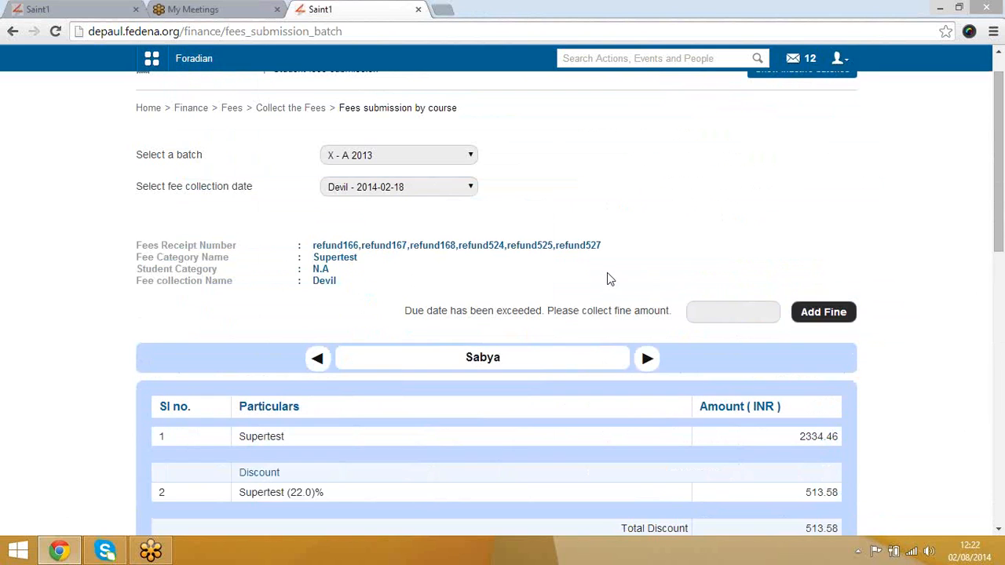
Step: Attempt the batch fee payment, which is rejected as zero amount, and return to submission by course
scroll(541, 301, down, 5)
scroll(541, 296, up, 5)
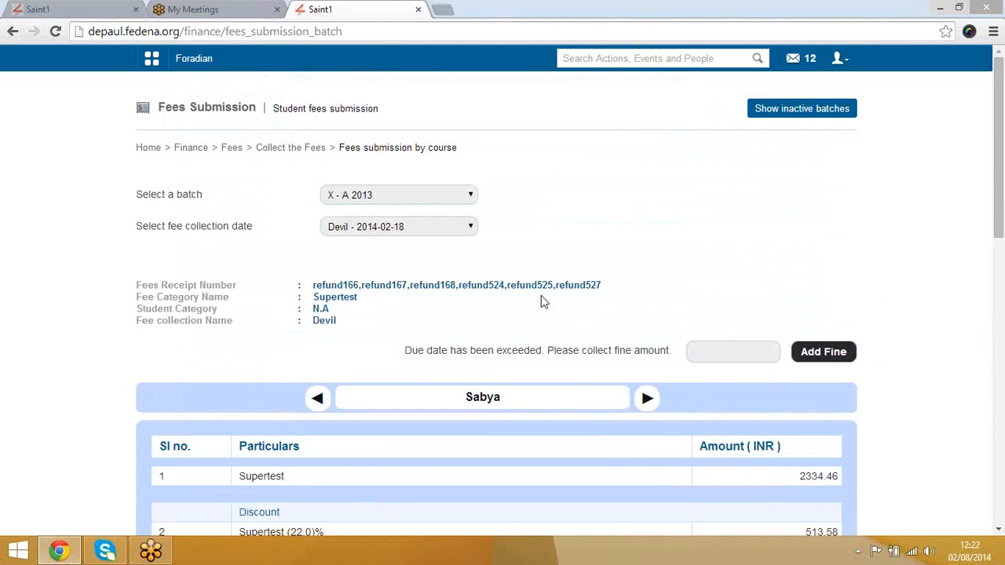
scroll(540, 296, down, 4)
scroll(325, 291, up, 3)
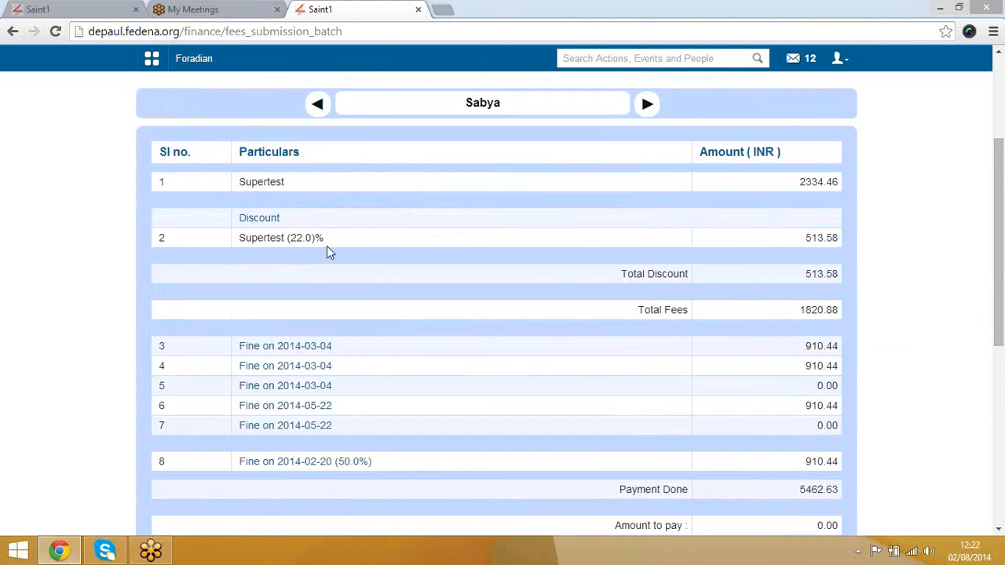
scroll(432, 323, up, 2)
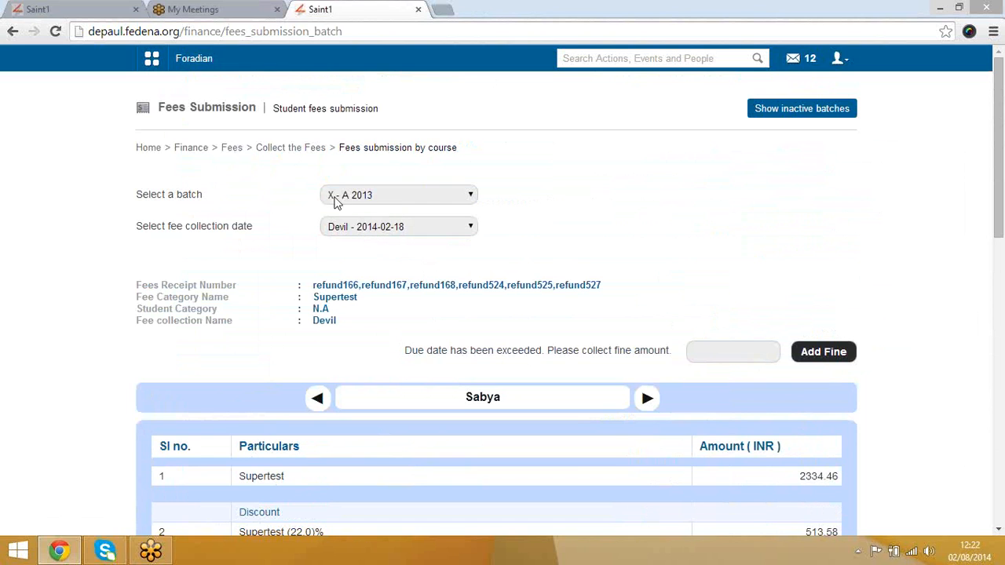
scroll(694, 417, down, 11)
scroll(819, 411, up, 3)
scroll(469, 344, up, 2)
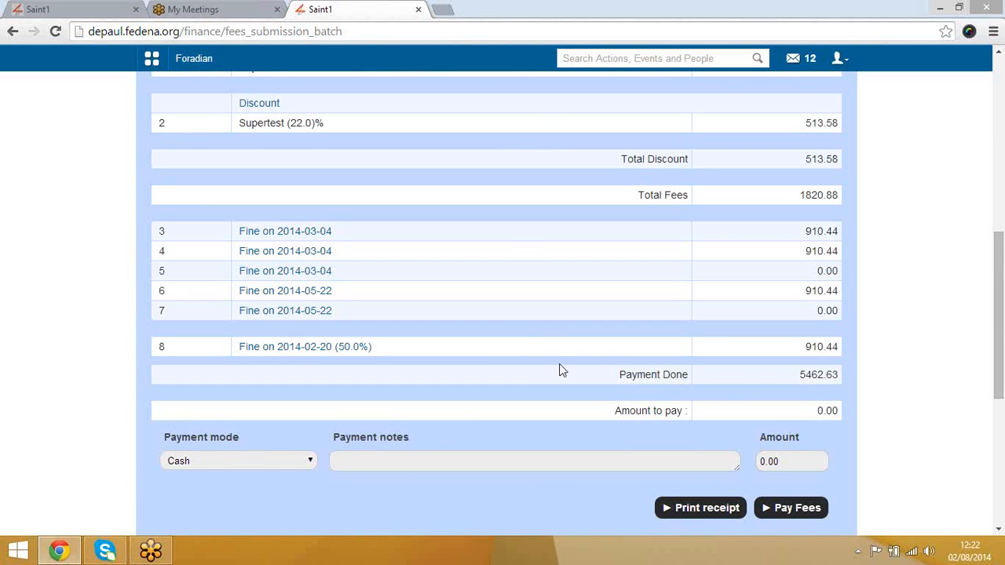
click(793, 510)
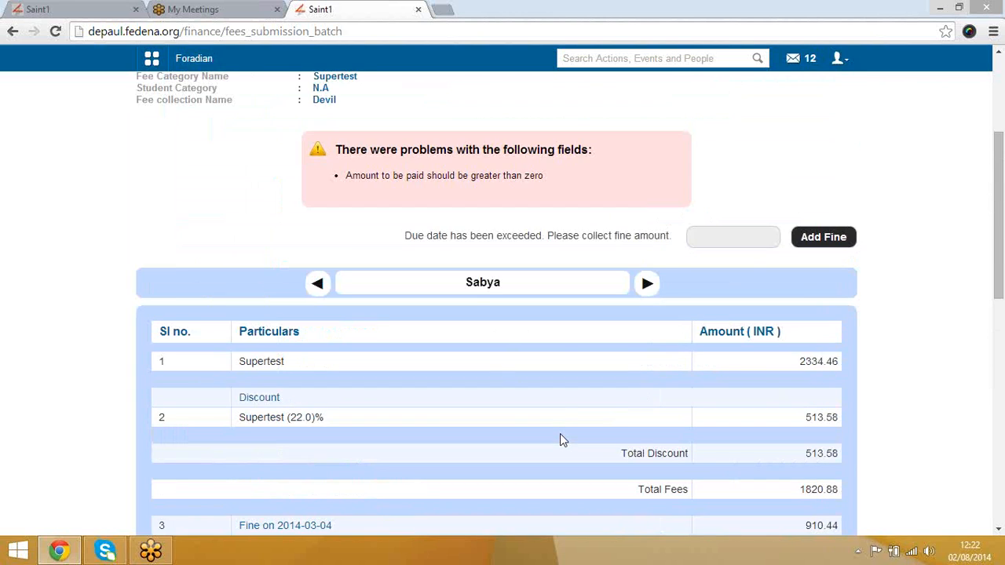
scroll(560, 440, down, 5)
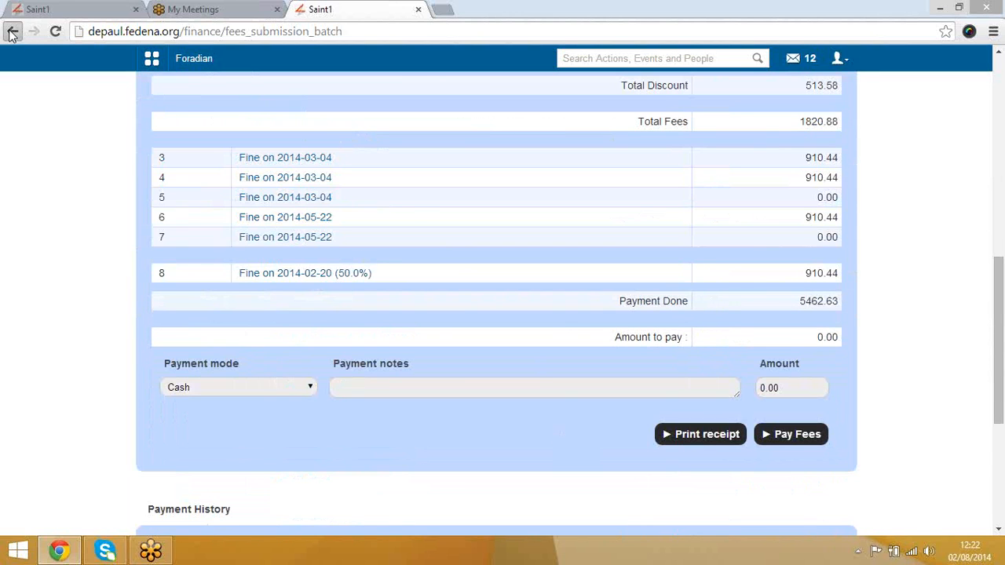
click(12, 32)
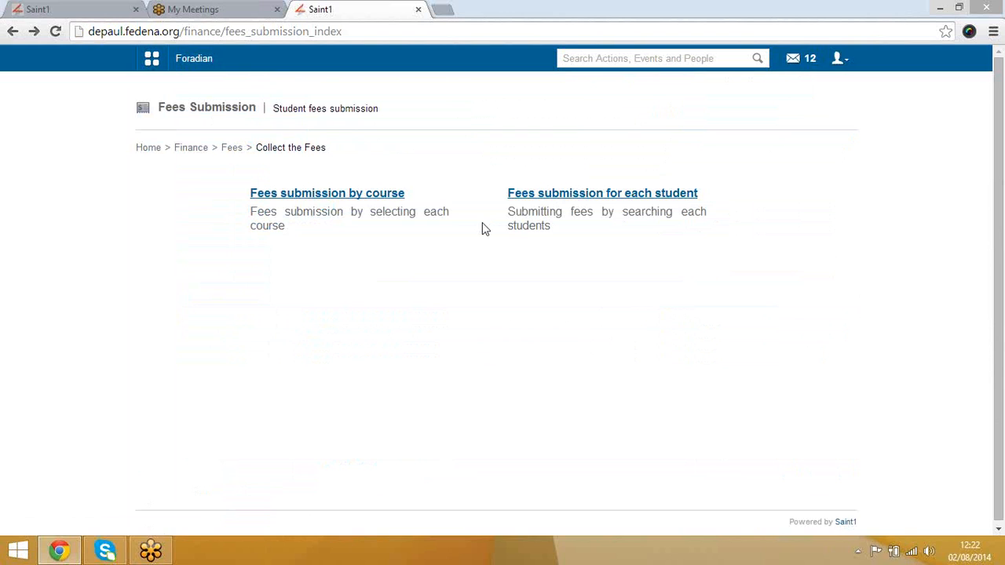
click(366, 195)
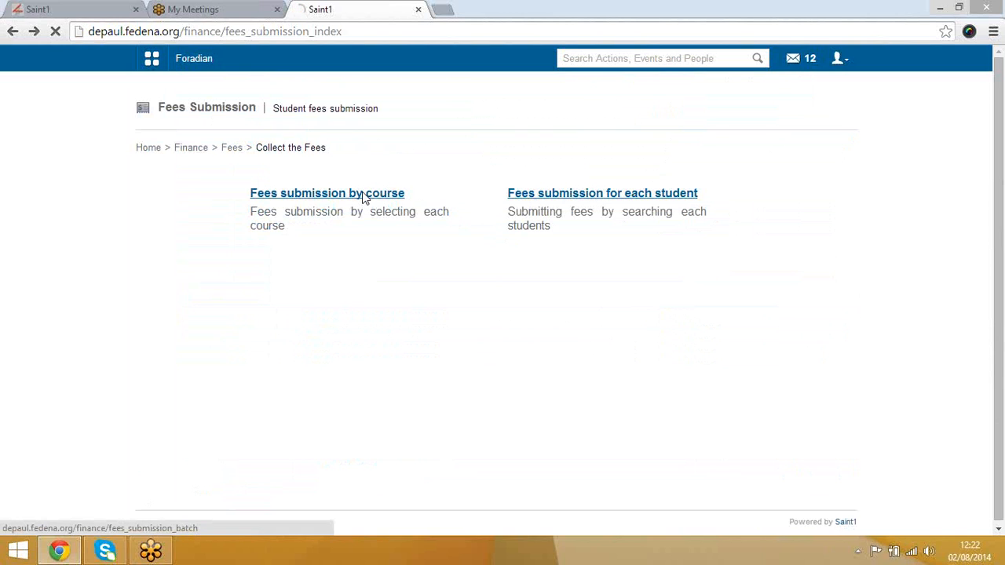
Step: Search for the student under fee submission for each student and open their fee page
click(14, 29)
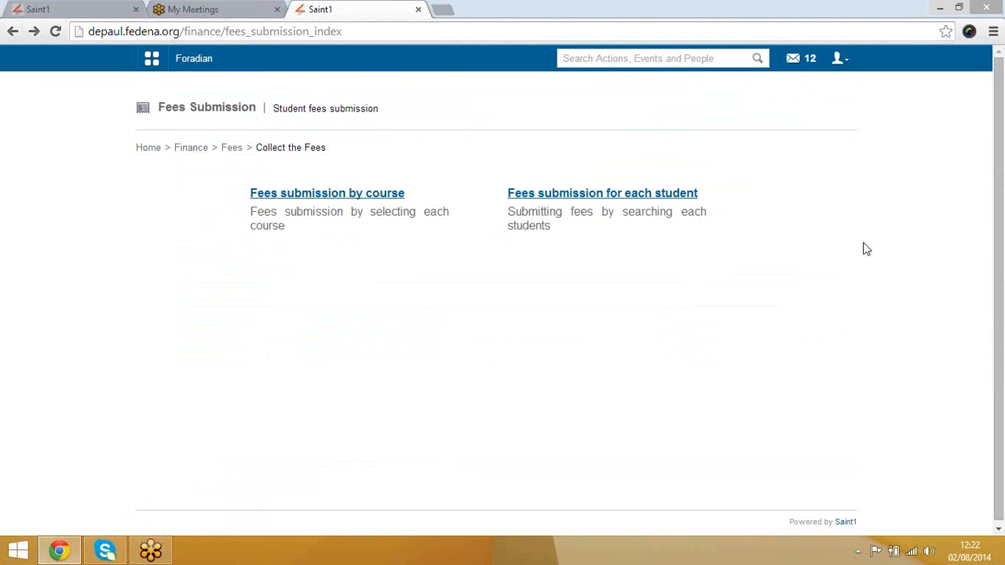
click(640, 198)
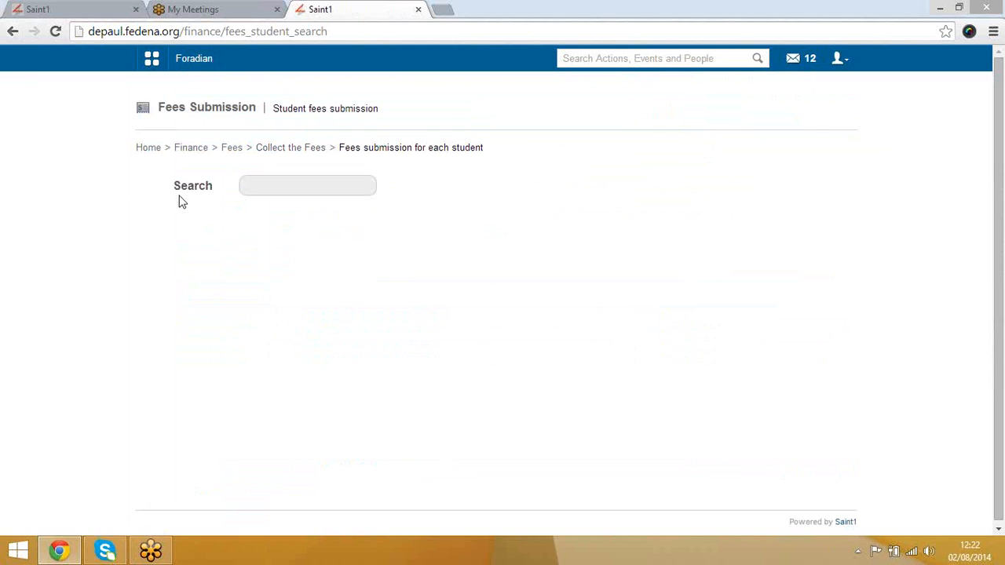
click(258, 189)
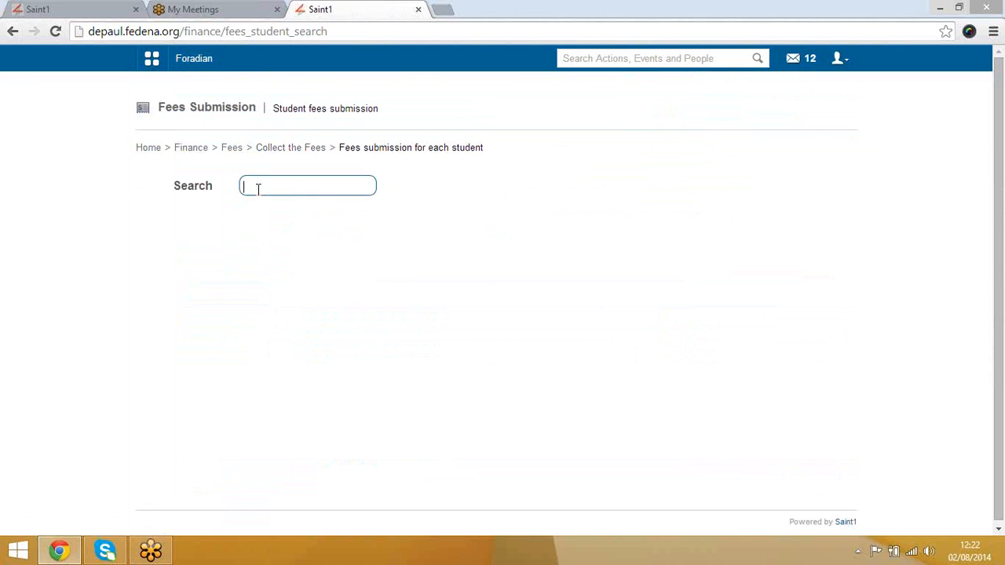
text(sand)
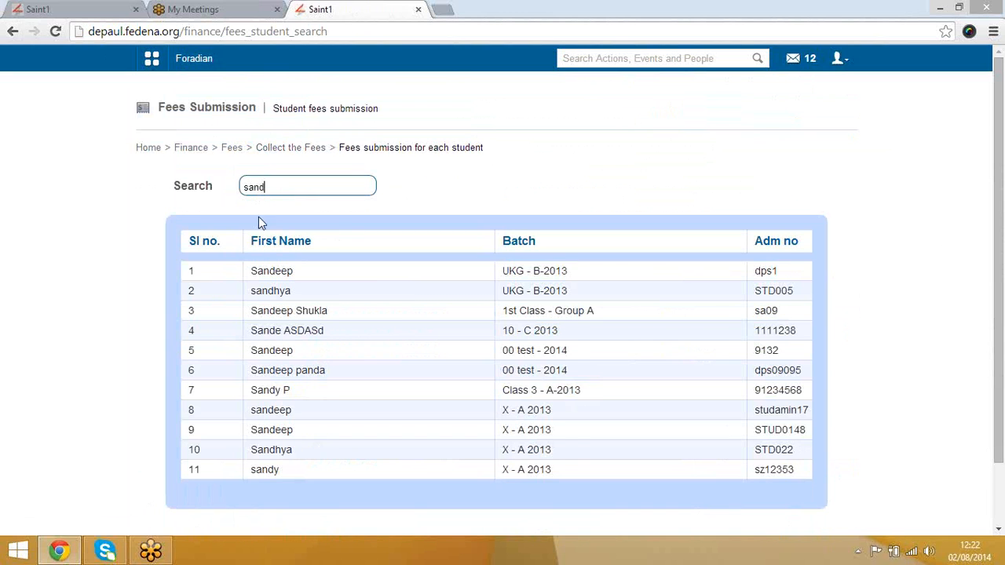
click(272, 274)
Step: Browse the student's Year end, OTP year end and March collction fee details
click(354, 198)
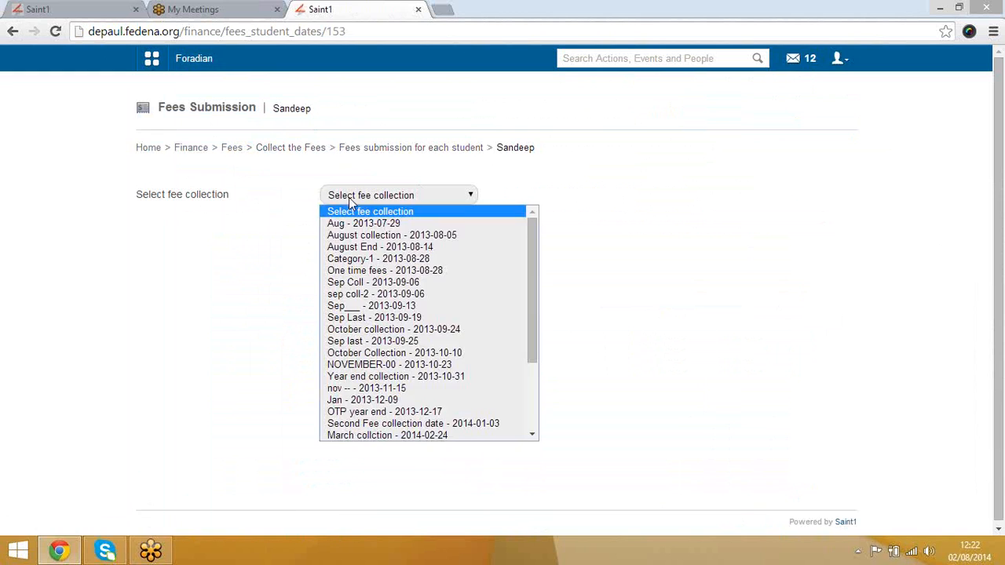
click(361, 259)
scroll(620, 374, down, 5)
scroll(620, 374, up, 5)
click(436, 199)
click(447, 375)
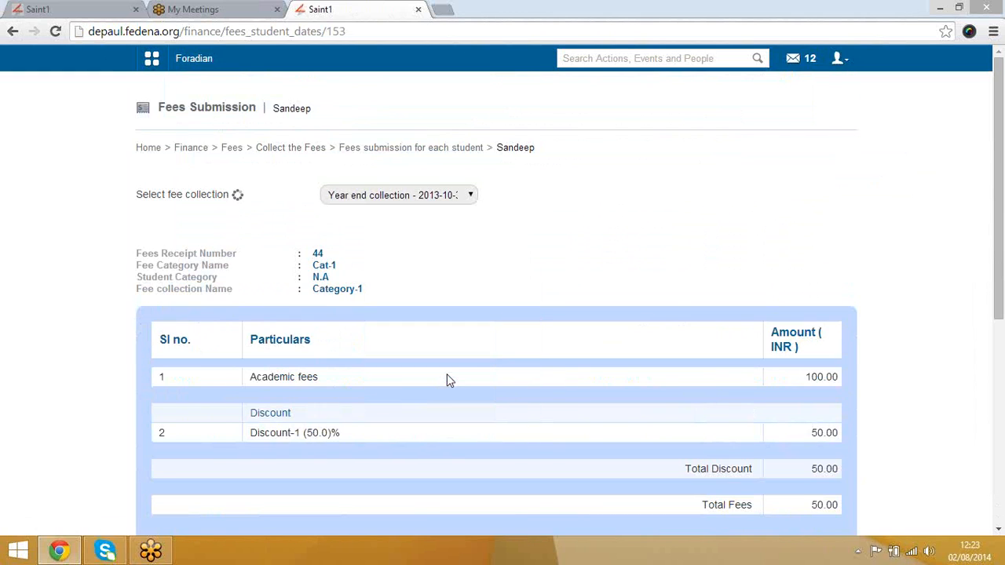
scroll(459, 276, down, 5)
scroll(303, 231, up, 5)
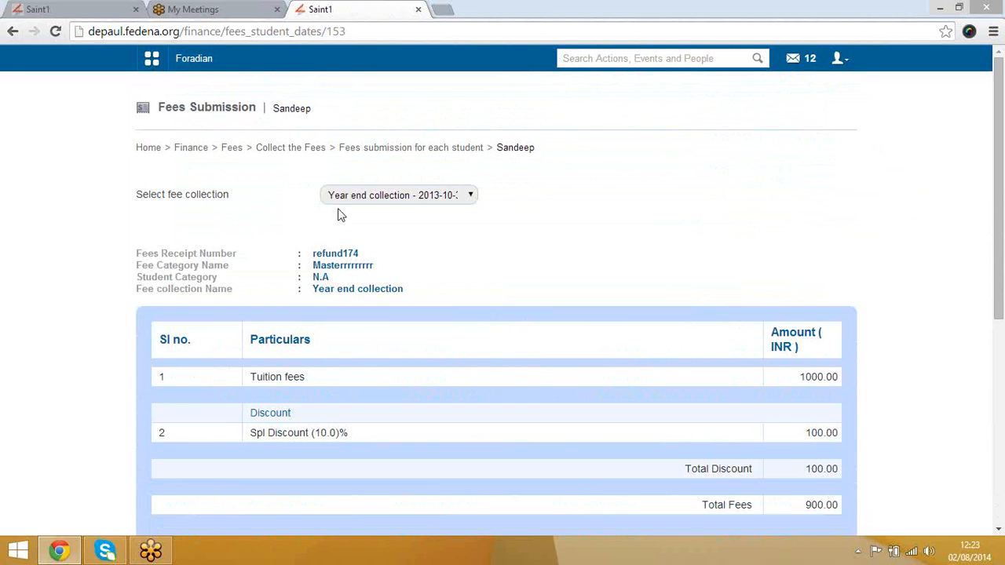
click(343, 200)
click(363, 414)
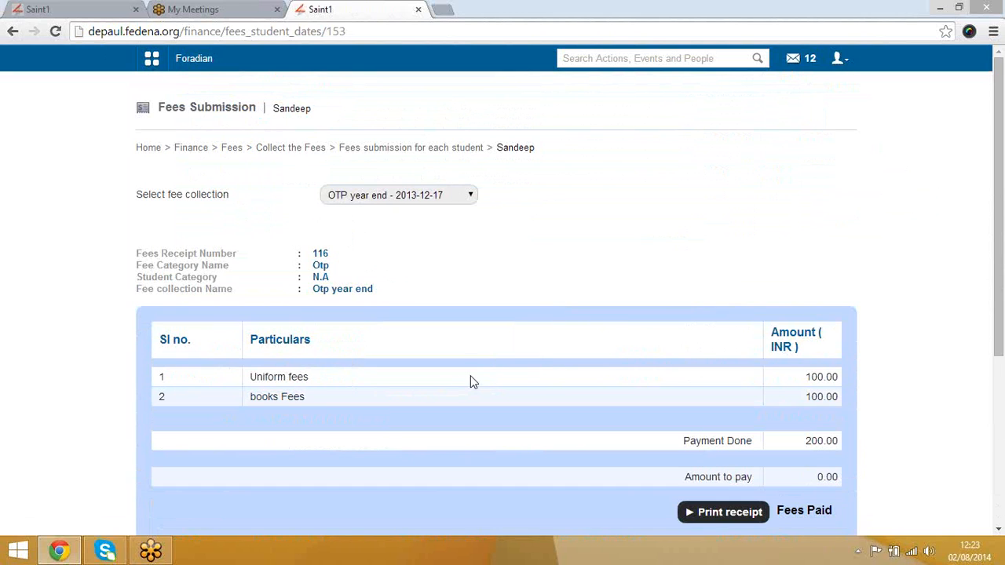
click(374, 198)
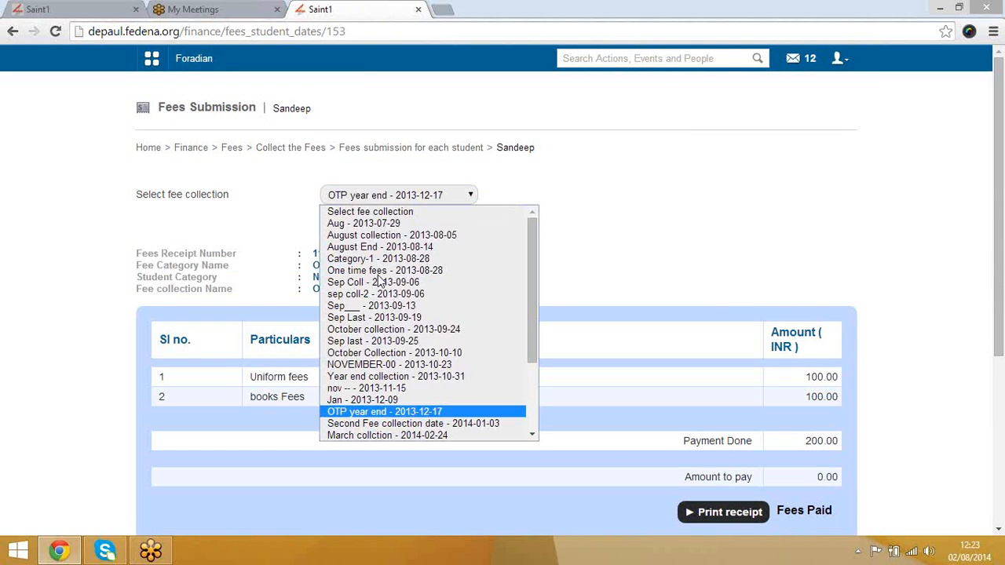
click(386, 432)
scroll(504, 400, down, 5)
scroll(332, 261, up, 5)
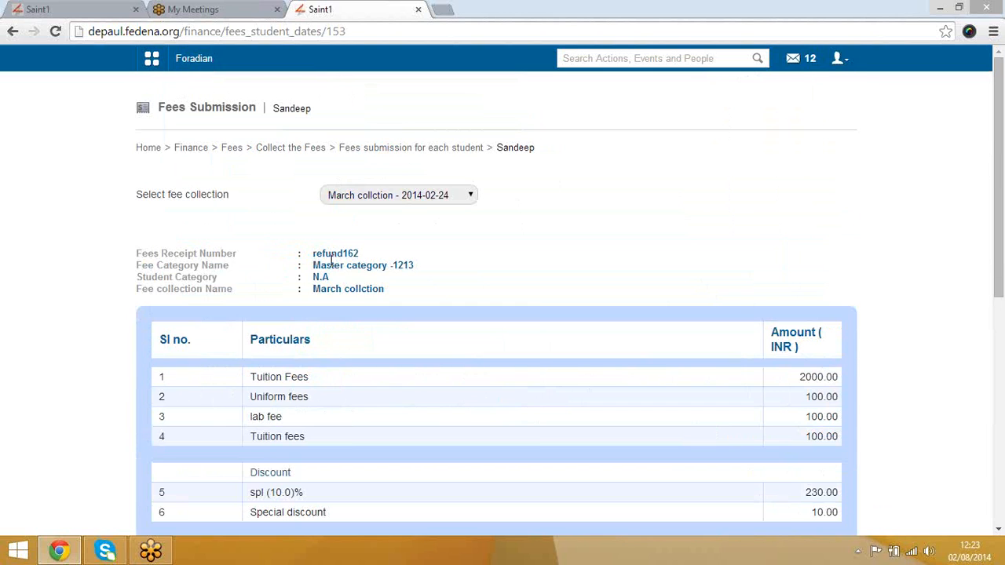
click(351, 198)
scroll(377, 353, down, 5)
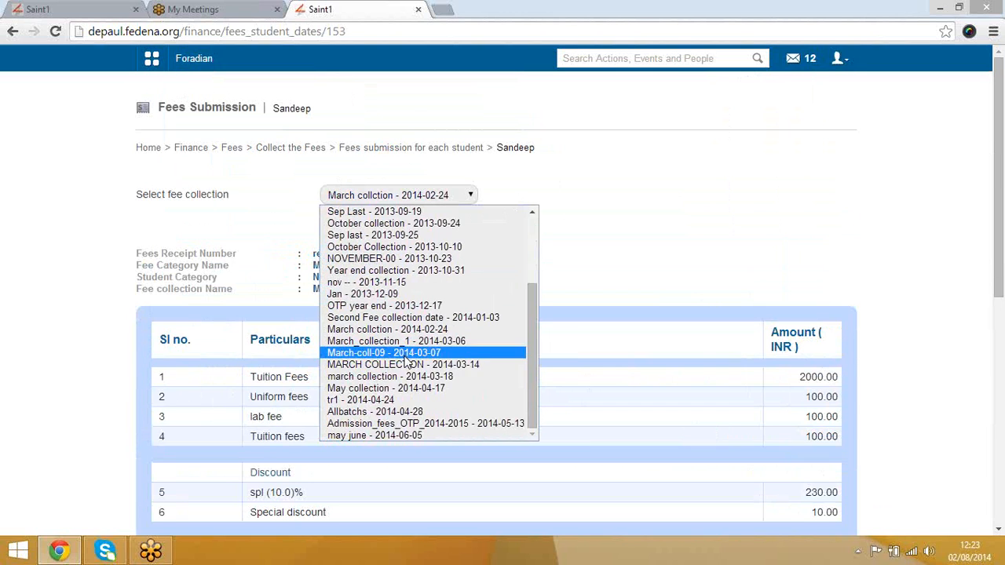
Step: Pay the 1000.00 tuition fees for the may june - 2014-06-05 collection in cash
click(419, 437)
scroll(467, 406, down, 3)
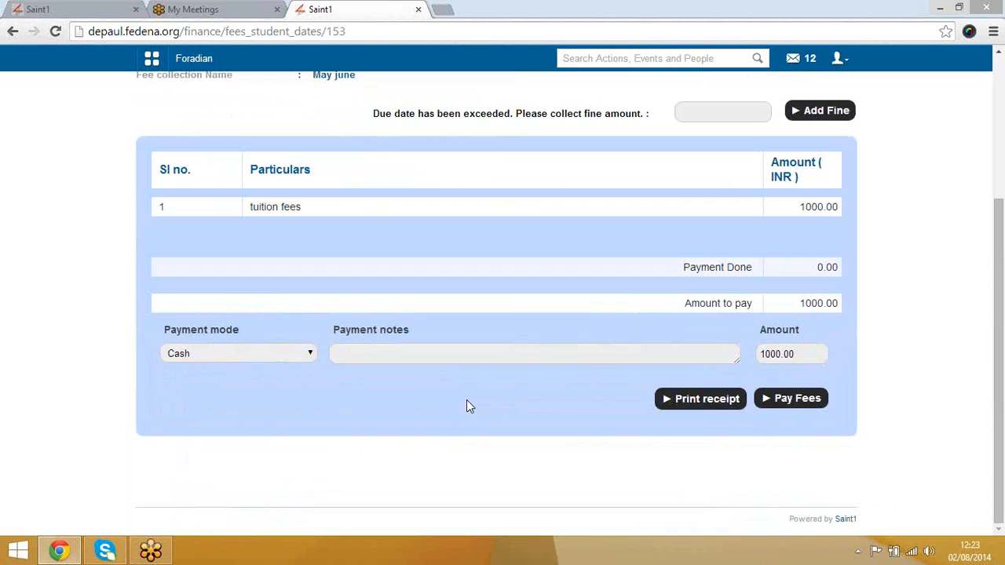
click(783, 401)
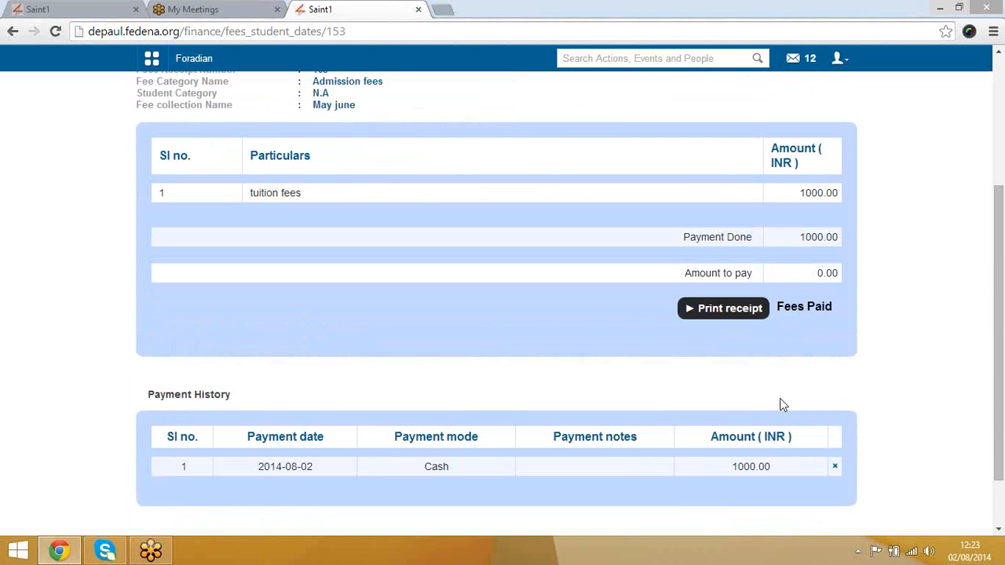
scroll(491, 402, up, 3)
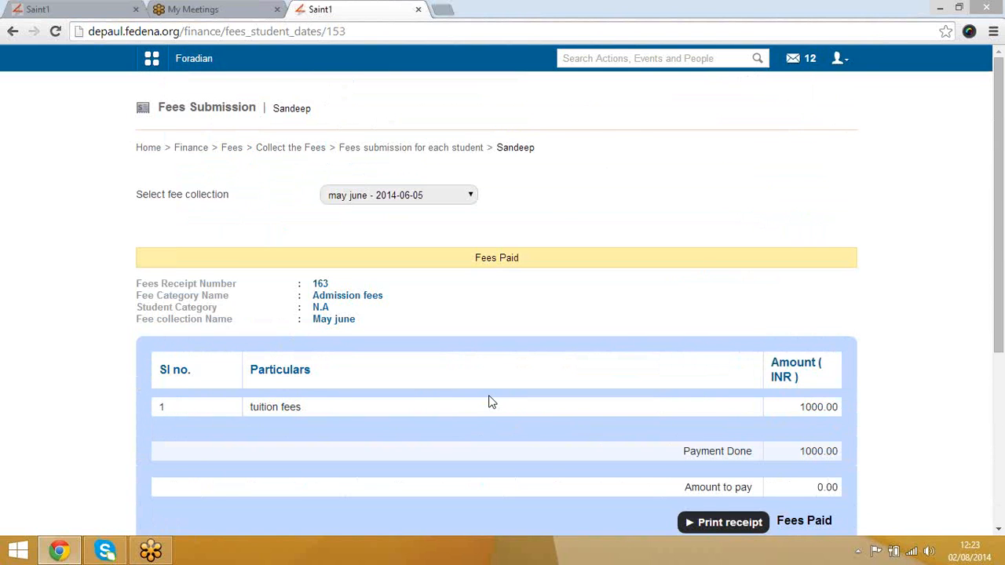
scroll(488, 403, down, 3)
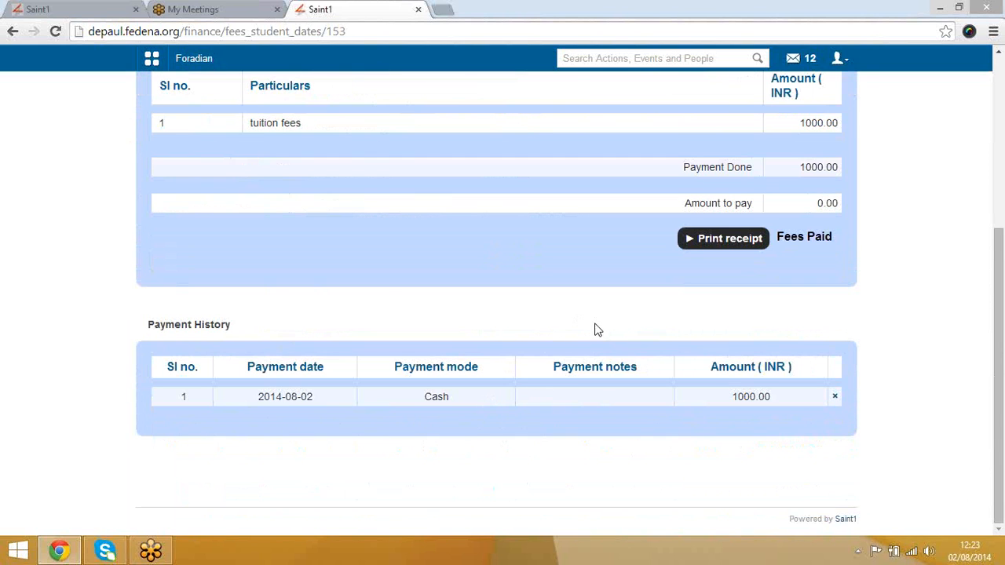
scroll(594, 336, up, 3)
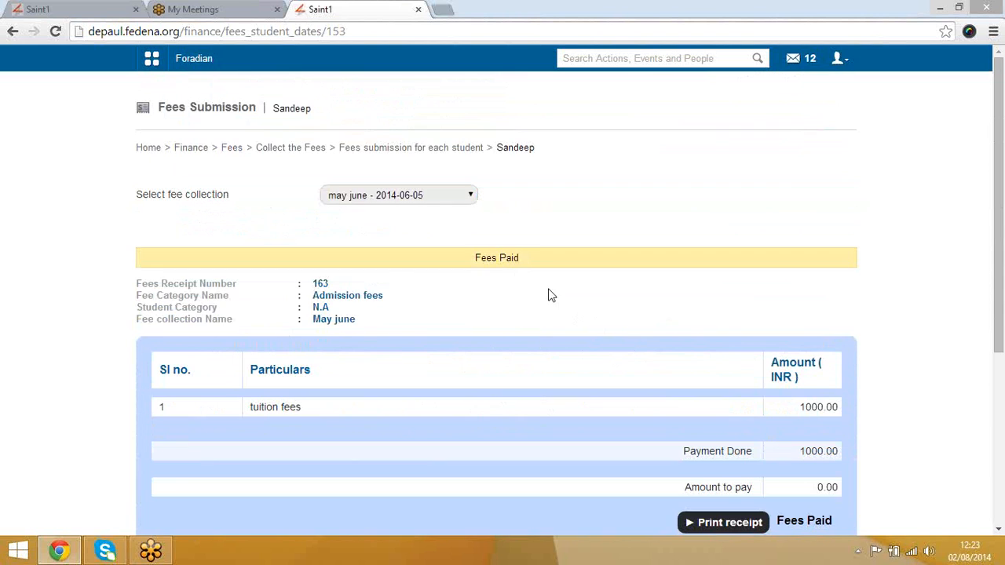
click(413, 200)
Step: Pay the 8000.00 Admission_fees_otp_2014-2015 fees as two 4000 cash instalments
click(393, 424)
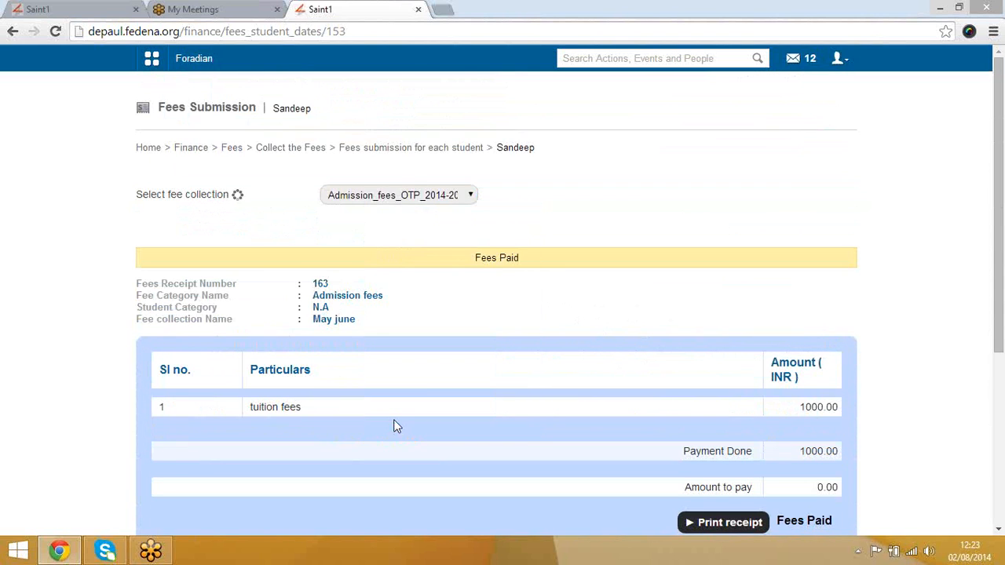
scroll(529, 355, down, 3)
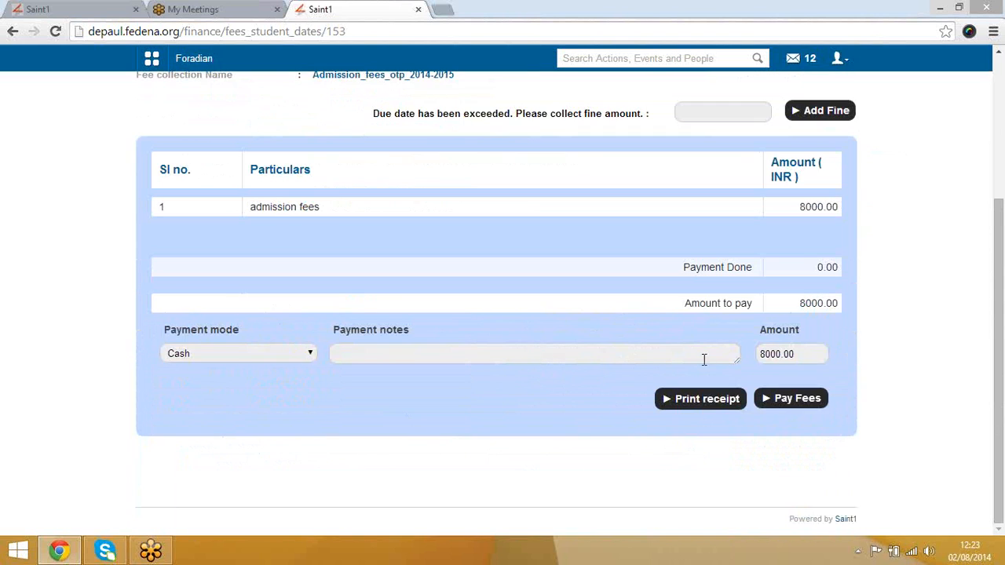
click(812, 358)
key(BackSpace)
key(BackSpace)
key(BackSpace)
key(BackSpace)
key(BackSpace)
key(BackSpace)
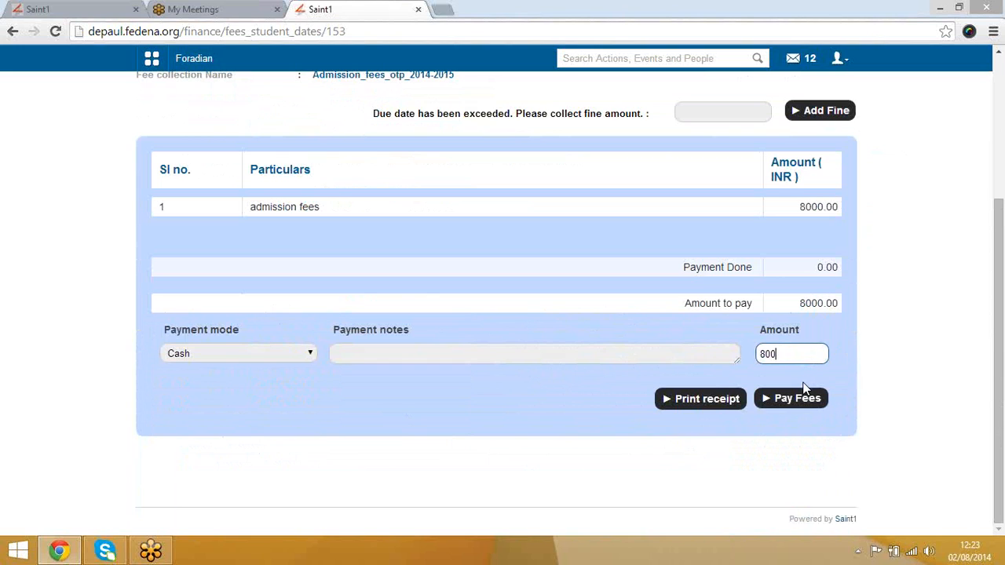
text(4000)
click(793, 409)
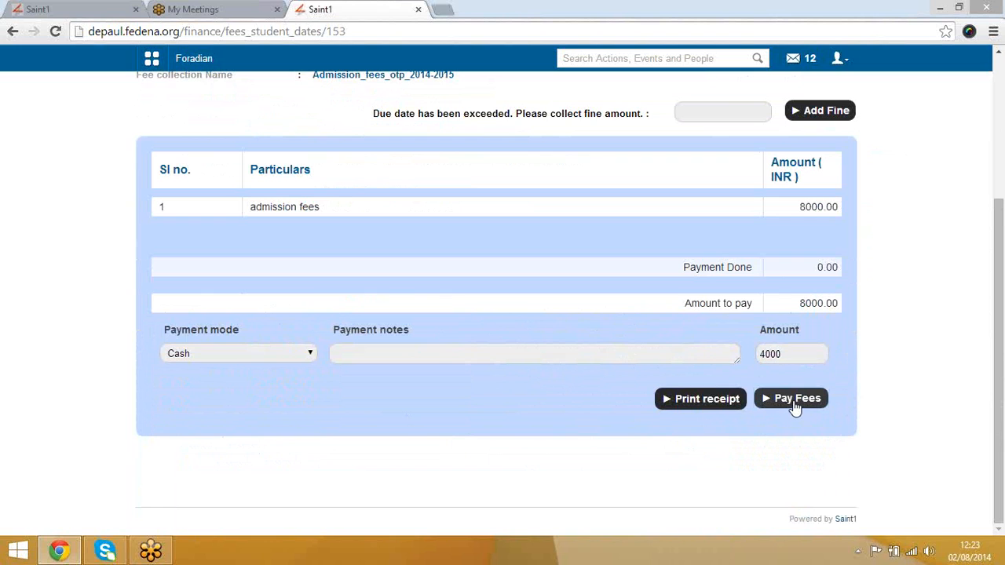
scroll(564, 410, down, 1)
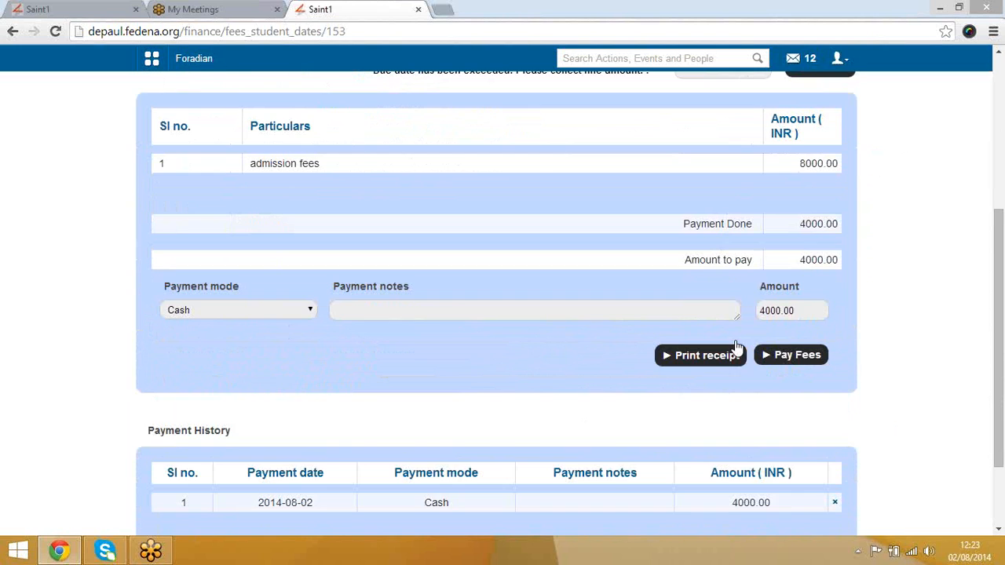
click(796, 360)
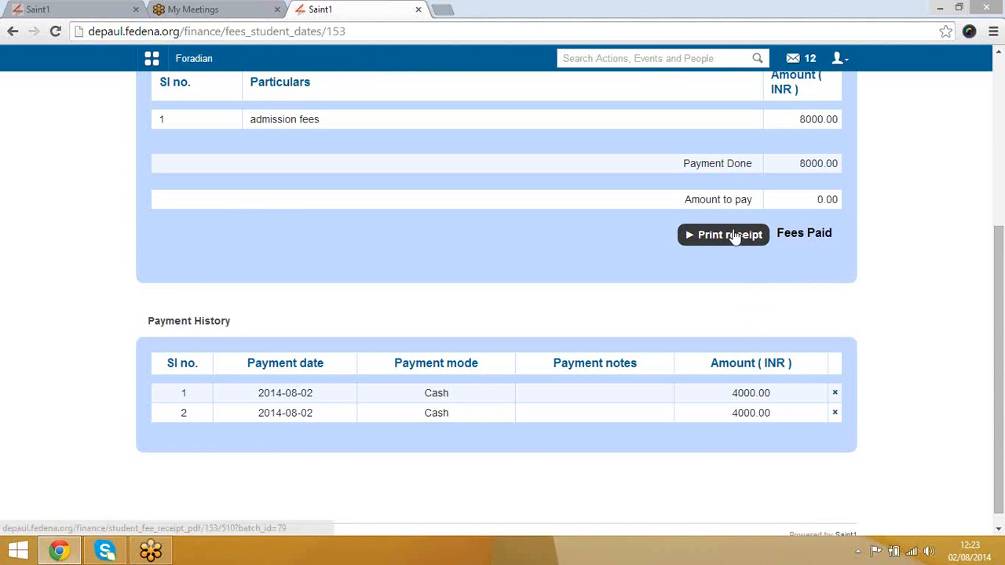
scroll(733, 240, up, 1)
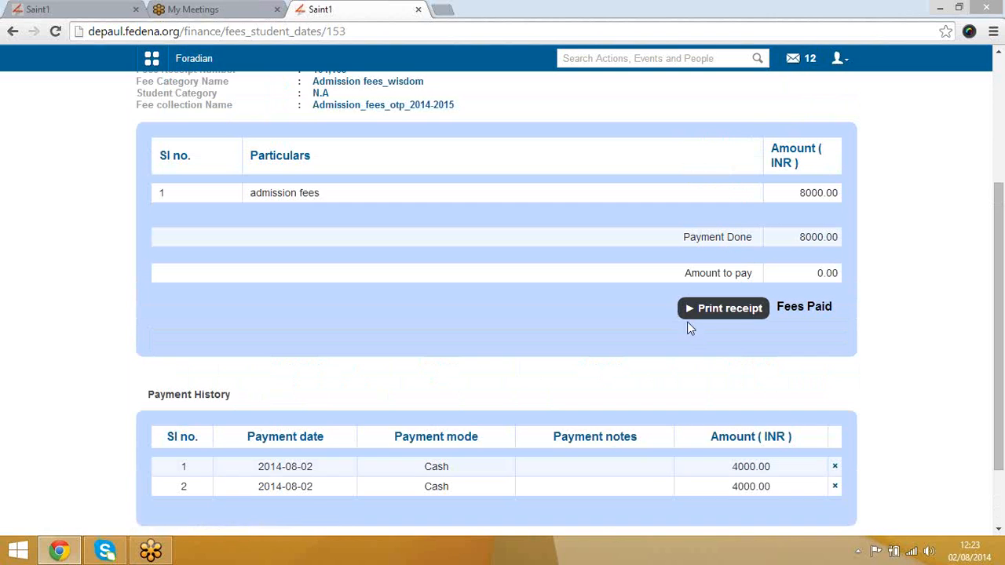
Step: Open and review the printable PDF receipt for the admission fees
click(719, 316)
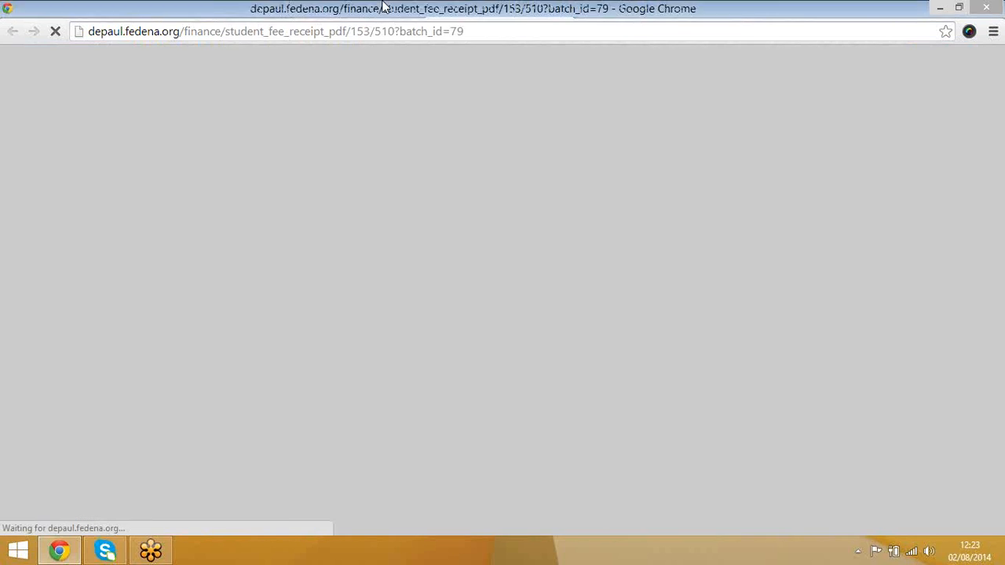
scroll(627, 371, down, 4)
scroll(626, 371, up, 4)
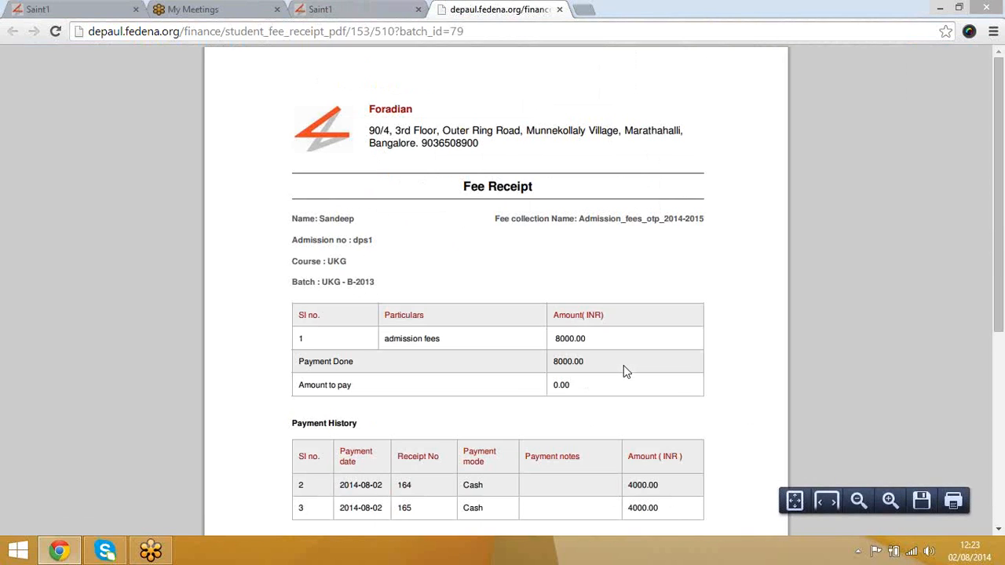
scroll(349, 357, down, 2)
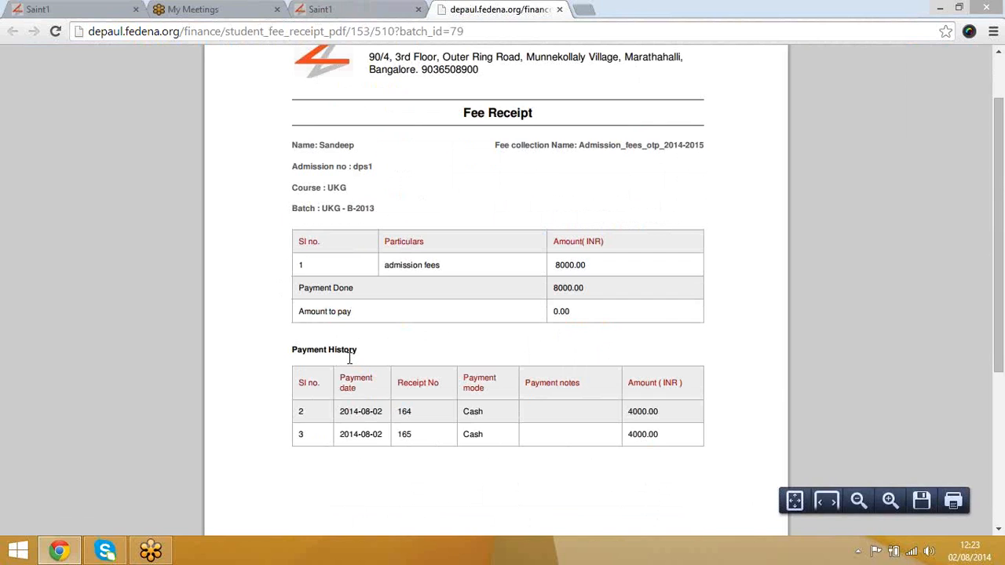
drag(308, 382, 646, 467)
click(646, 469)
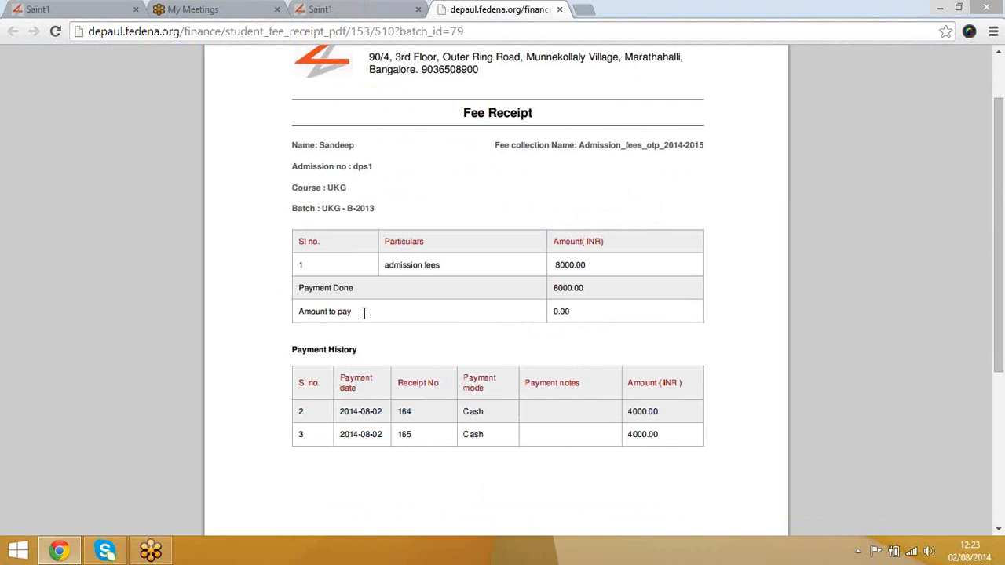
drag(306, 312, 374, 306)
Step: Return through the breadcrumbs to the main Fees page and close the PDF receipt
click(320, 9)
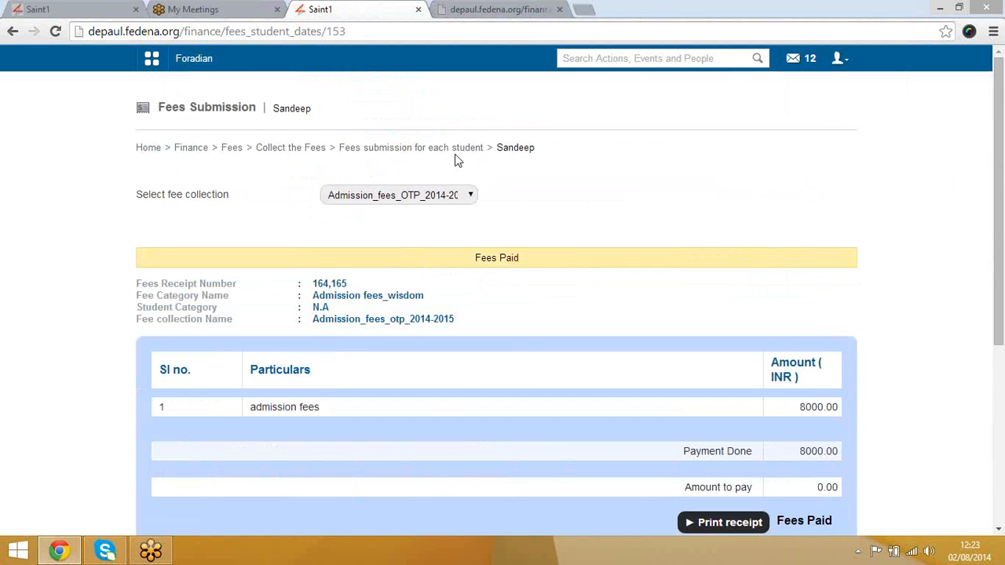
click(407, 155)
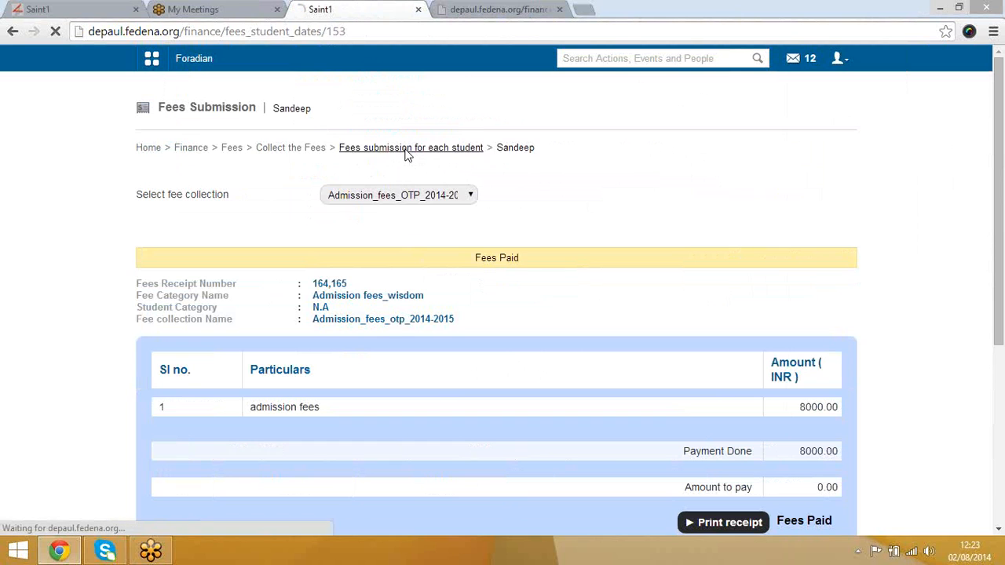
click(313, 155)
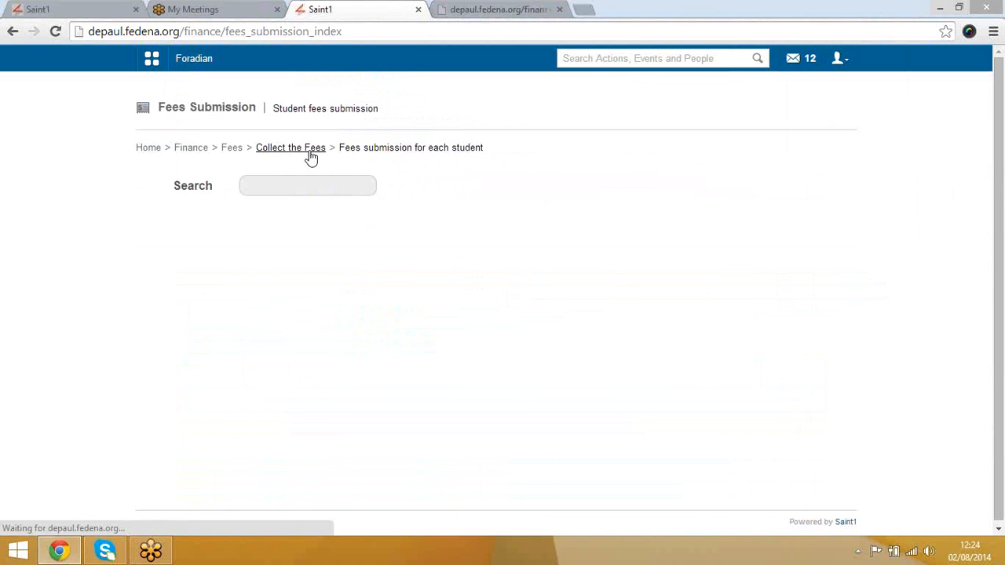
click(232, 152)
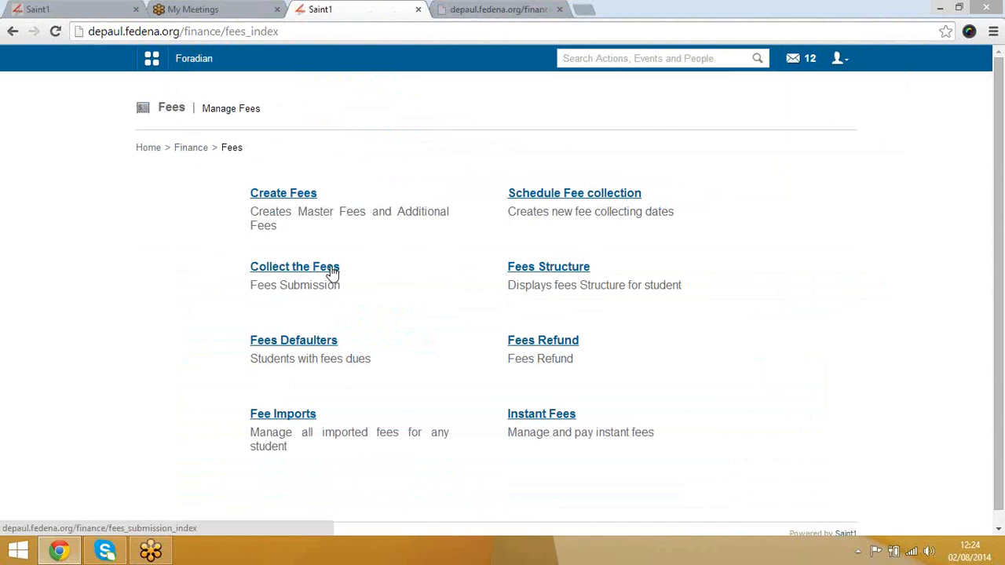
click(559, 9)
Step: Open Fees Structure in a new tab, search for the student and open their fee structure
right_click(555, 269)
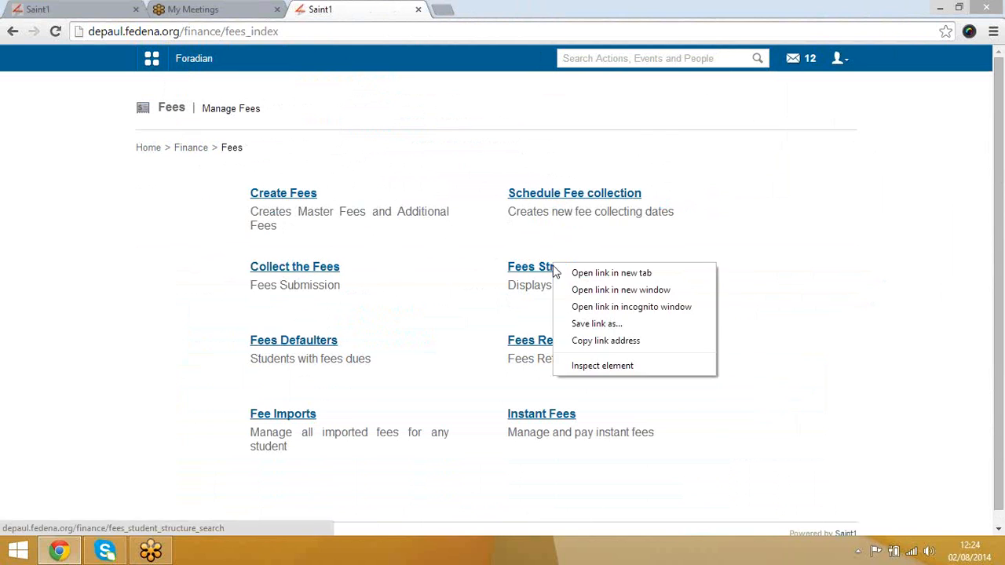
click(597, 272)
click(477, 9)
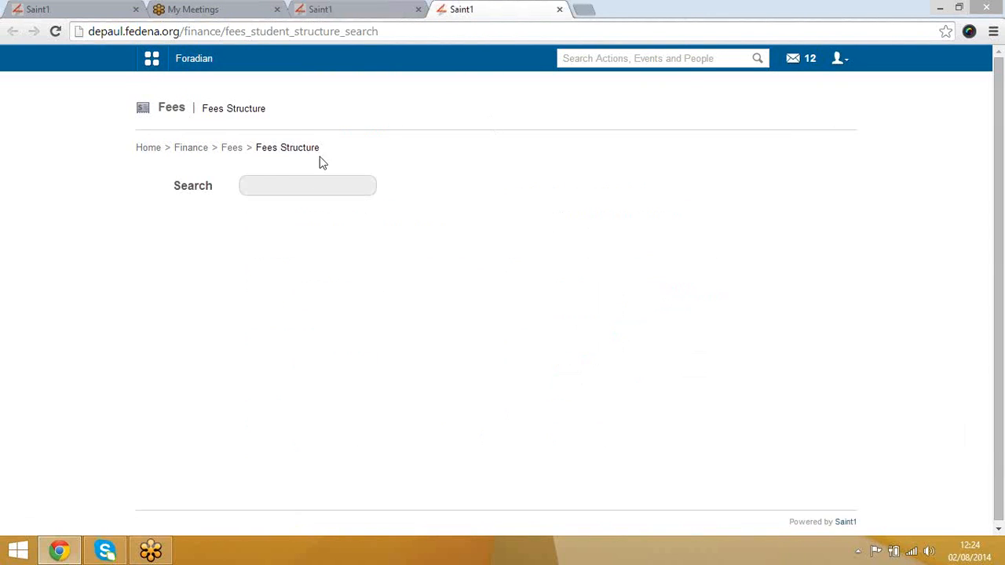
click(291, 187)
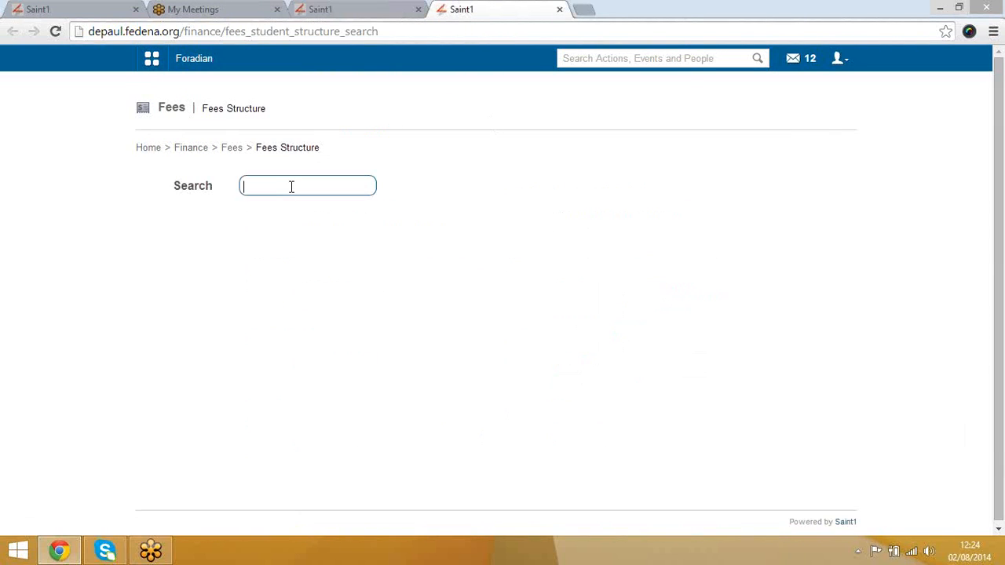
text(asa)
key(BackSpace)
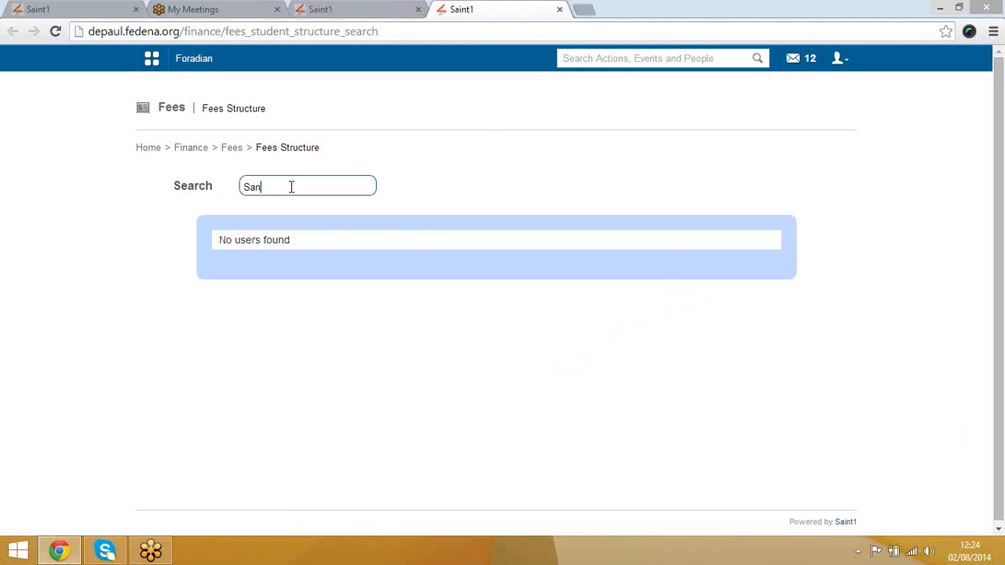
text(d)
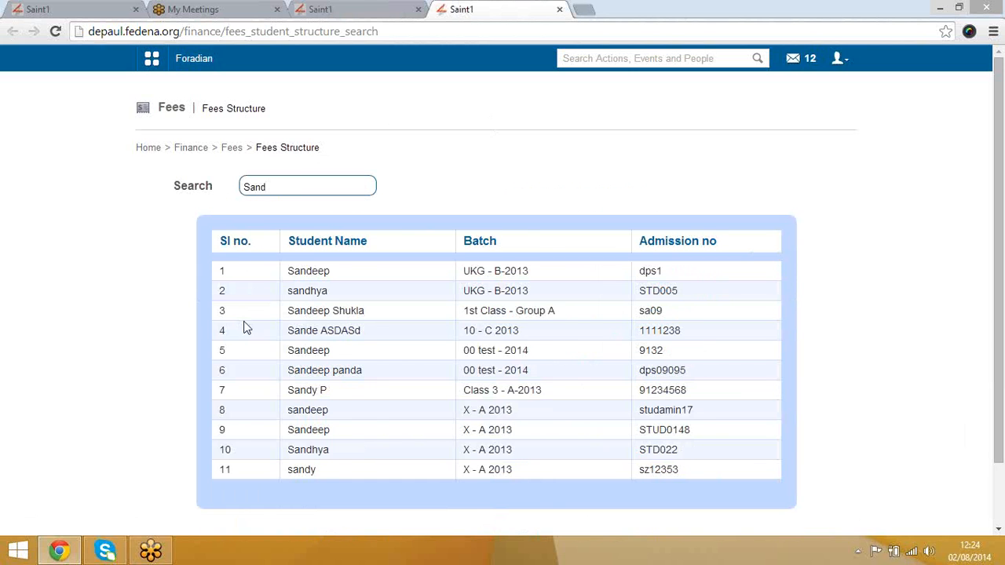
click(313, 272)
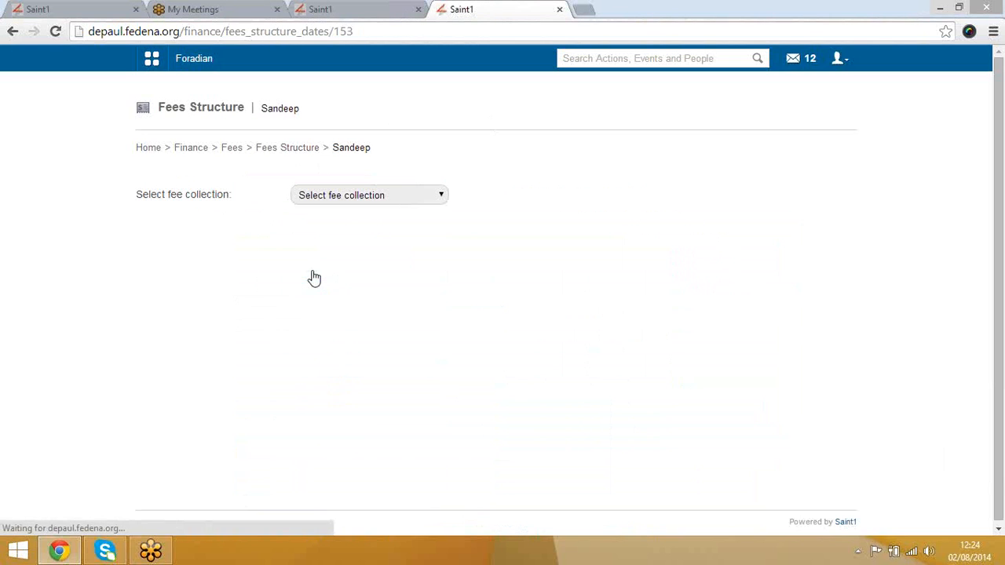
Step: Review the Sep Last - 2013-09-19 structure (2000.00 tuition, 200.00 discount, 1800.00 total) and return to Fees
click(374, 198)
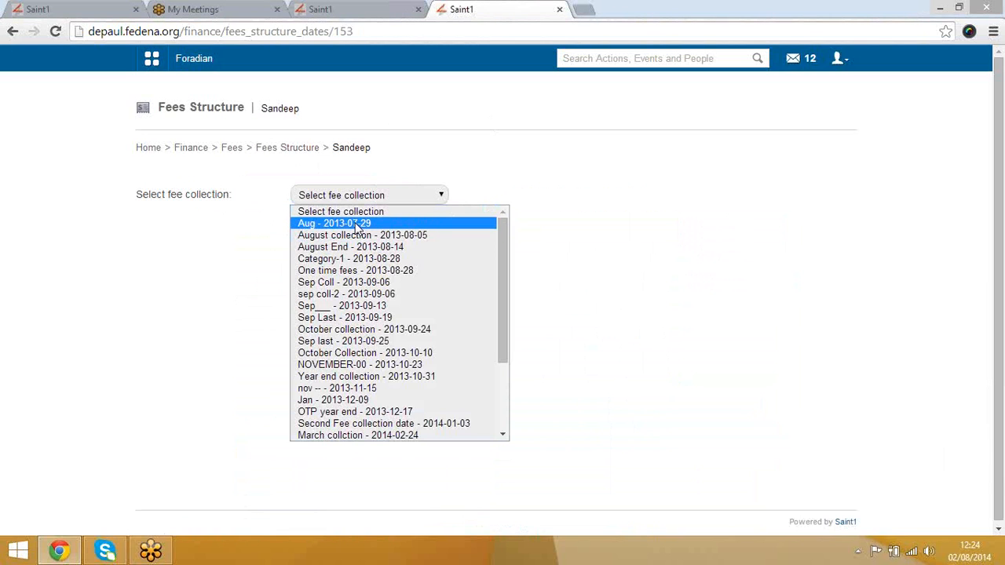
click(377, 317)
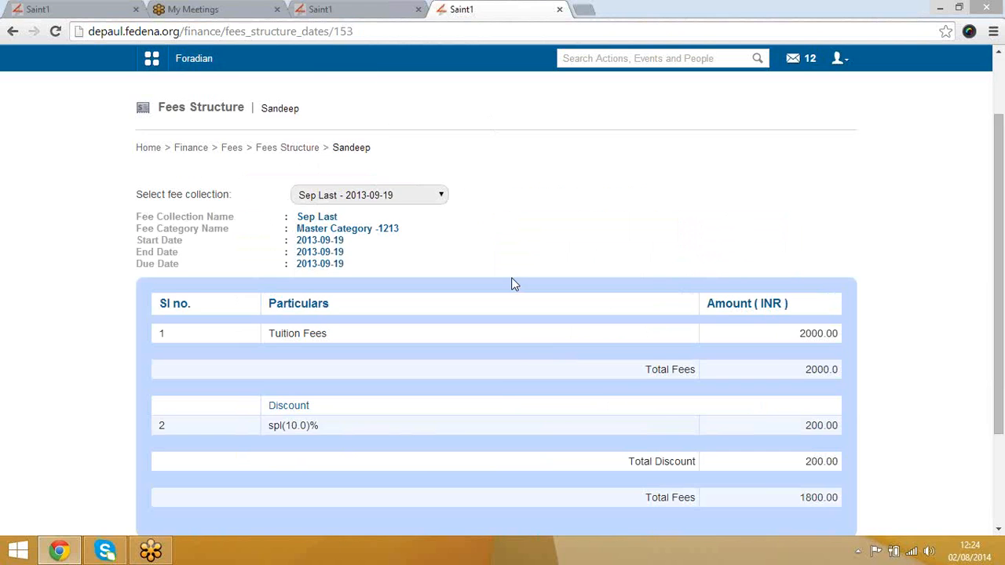
scroll(511, 282, down, 3)
scroll(683, 374, up, 3)
scroll(689, 376, down, 3)
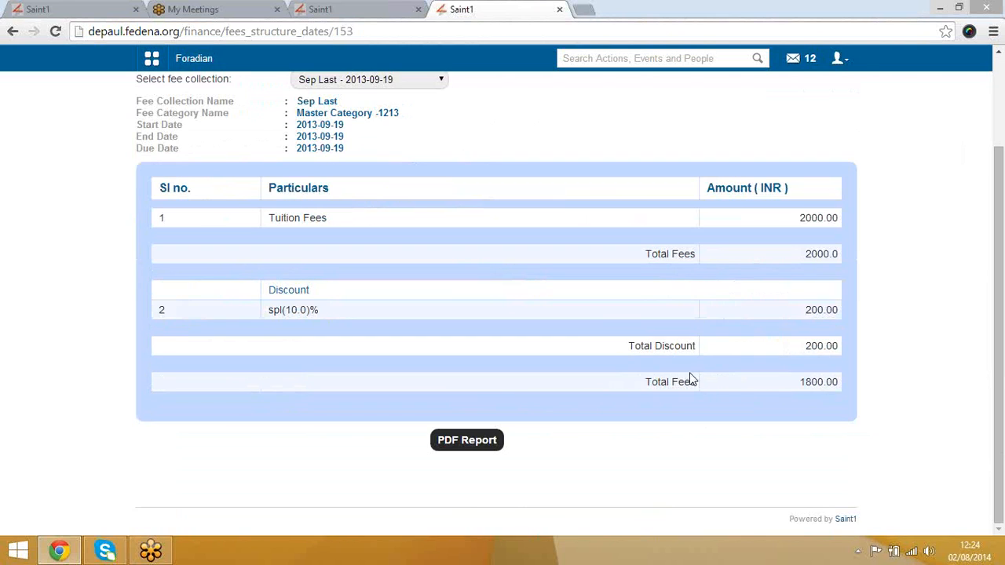
scroll(682, 378, up, 3)
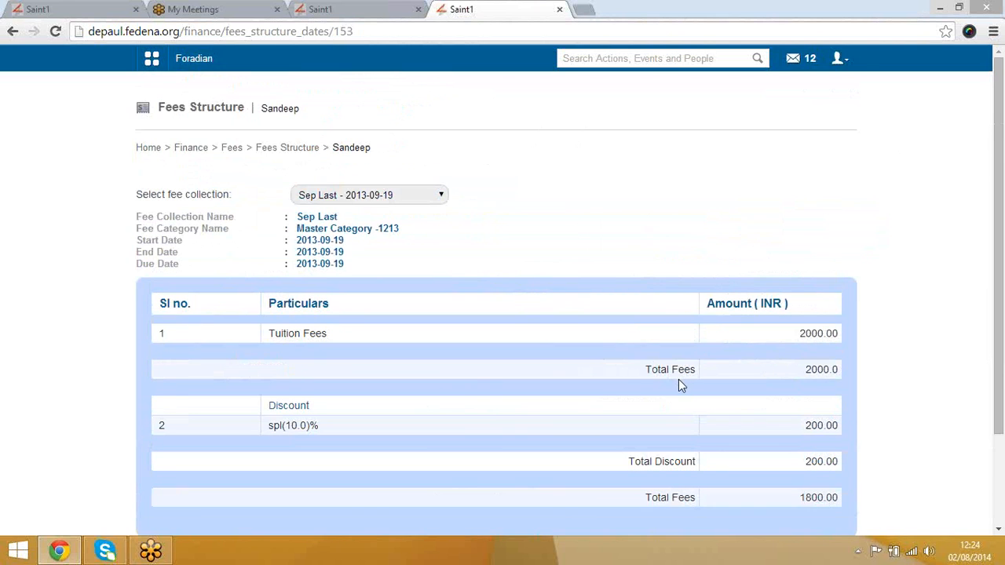
scroll(679, 381, down, 3)
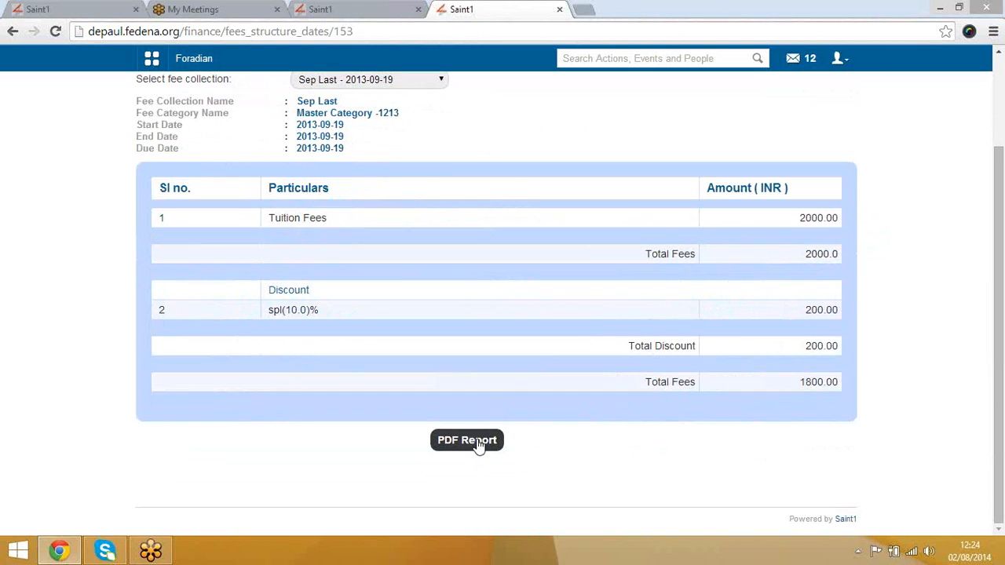
scroll(479, 377, up, 3)
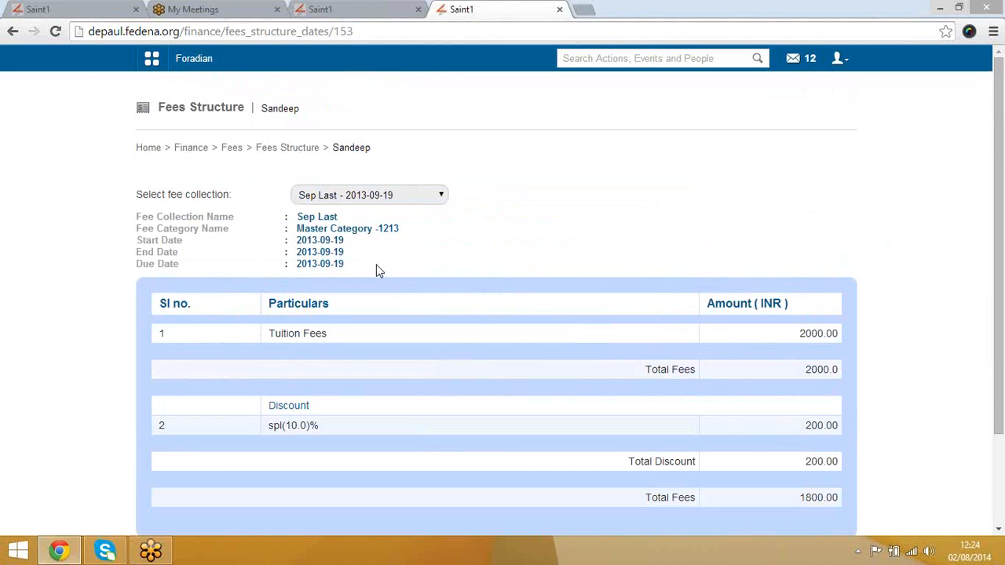
click(232, 149)
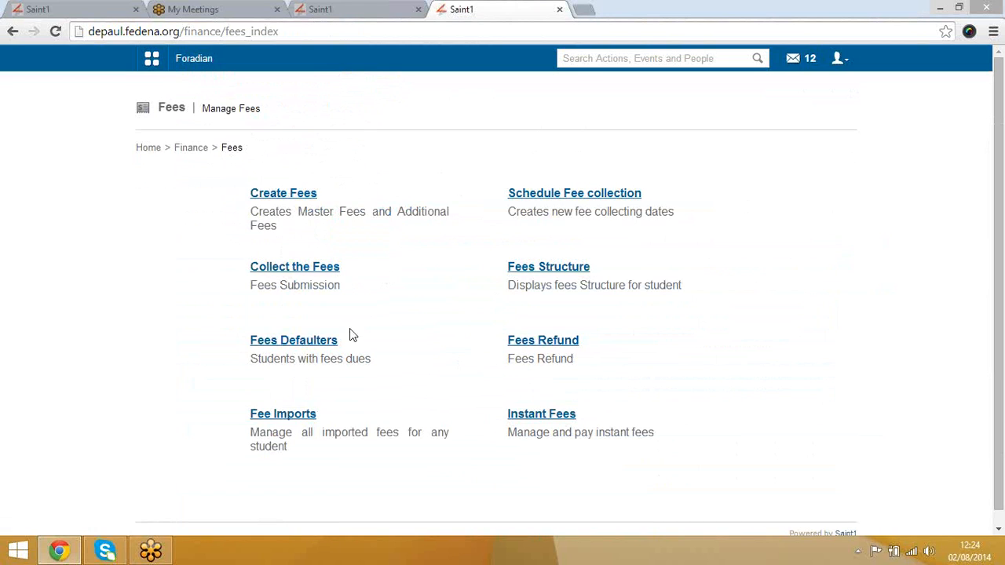
Step: List Fees Defaulters for course UKG, batch UKG - B-2013, collection One time fees - 2013-08-28
click(319, 340)
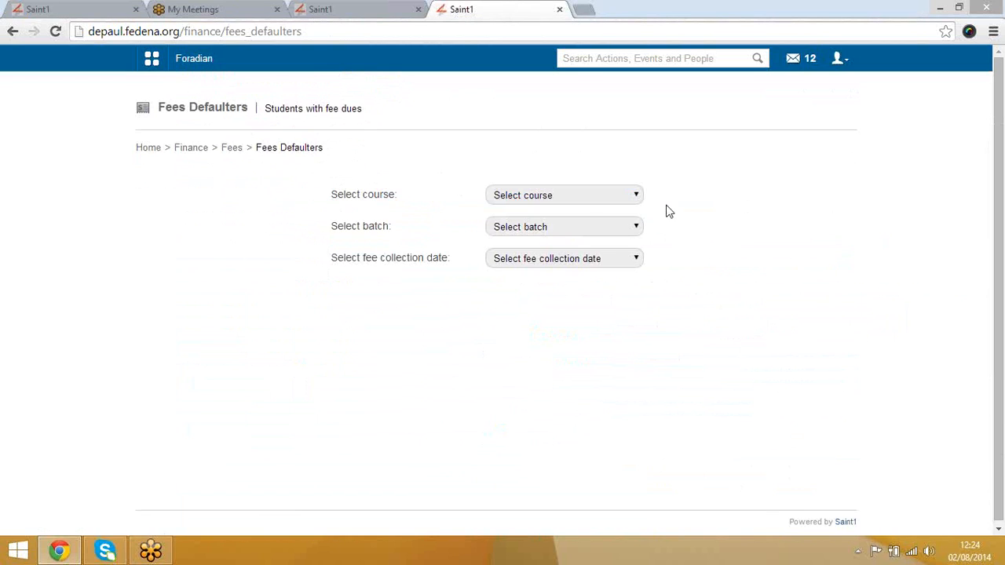
click(569, 197)
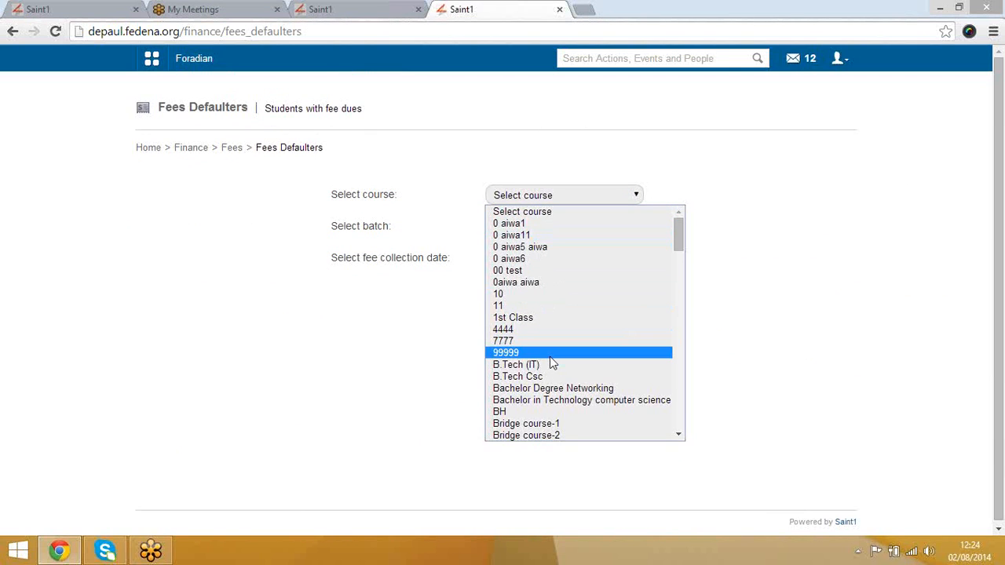
key(u)
key(Return)
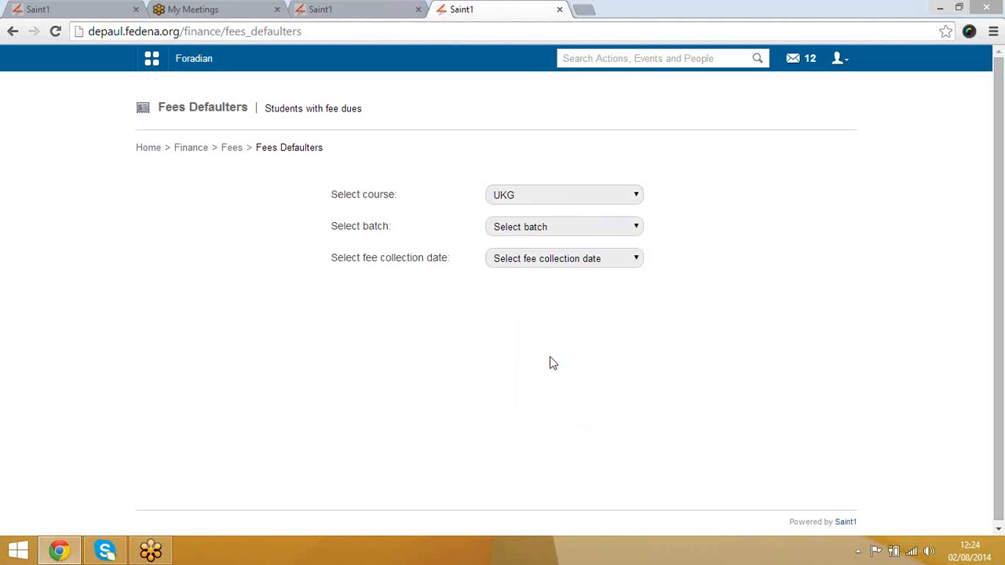
click(556, 227)
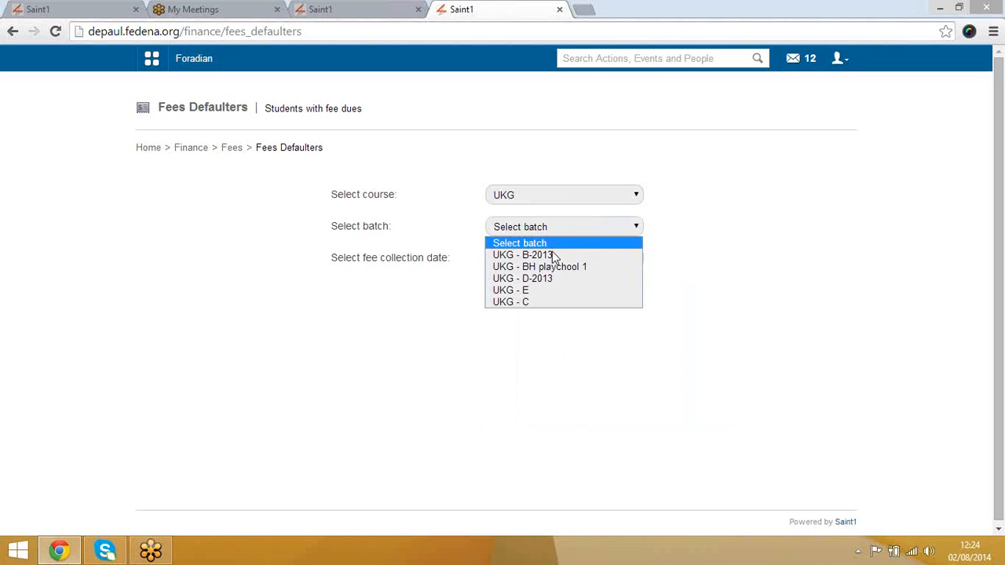
click(550, 254)
click(548, 259)
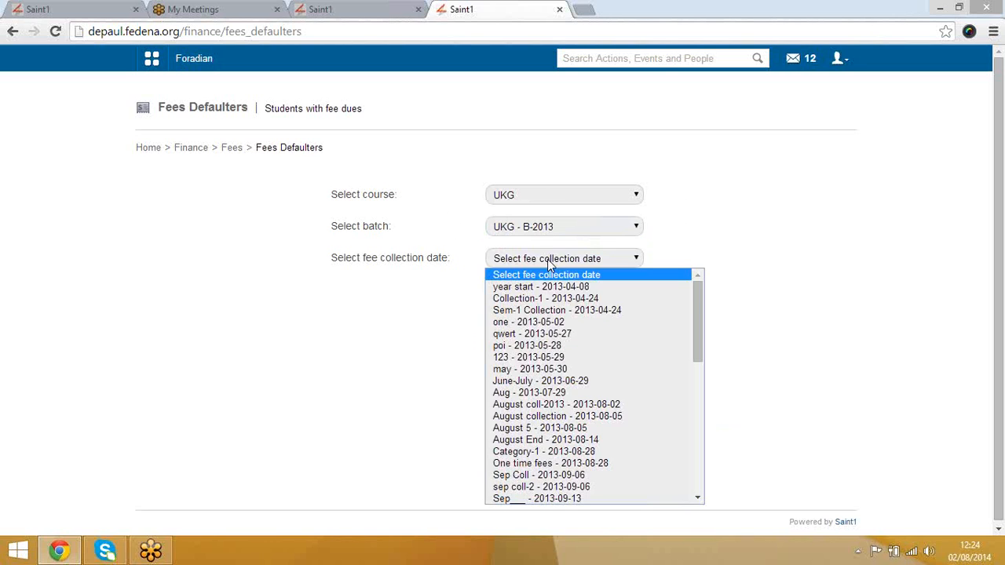
click(563, 463)
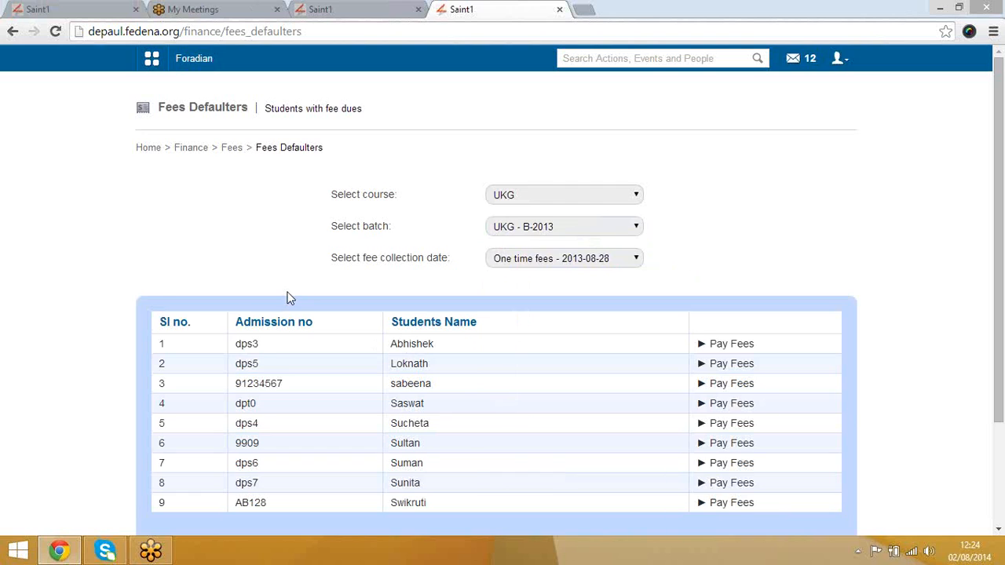
scroll(287, 294, down, 2)
scroll(288, 297, up, 2)
Step: Glance at the first defaulter's fee payment, then close the extra tabs and return to Manage Fees
middle_click(729, 350)
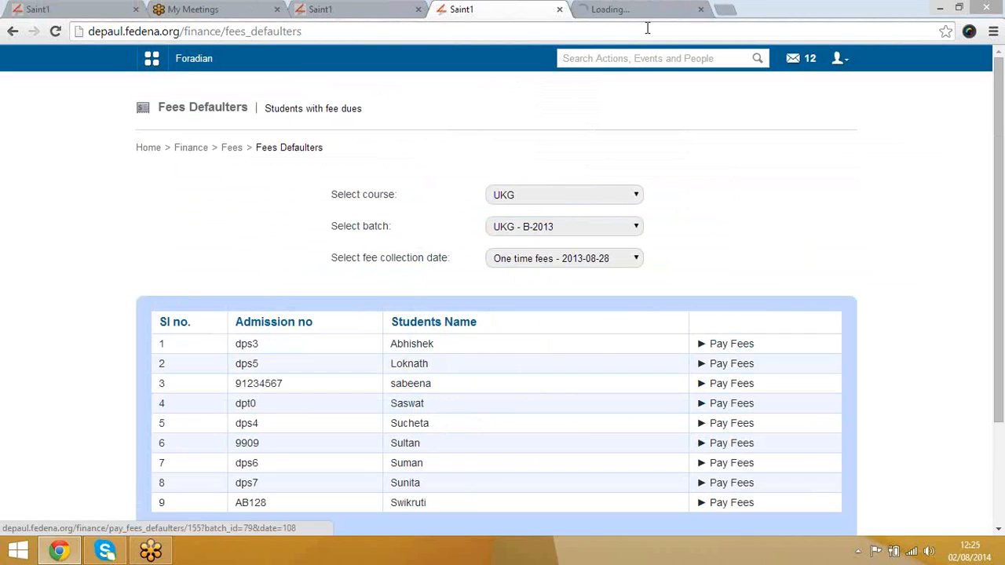
click(640, 8)
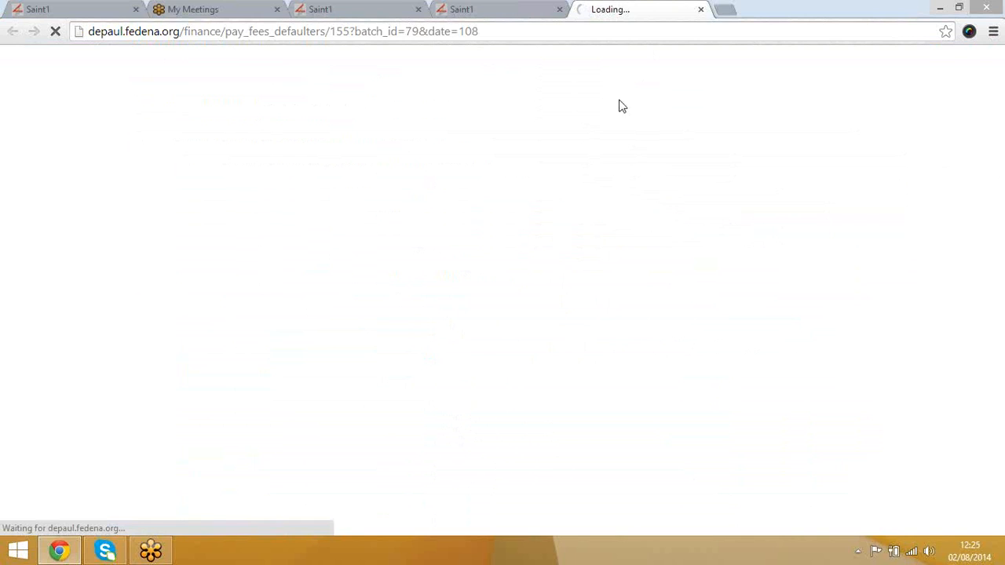
click(518, 8)
click(191, 148)
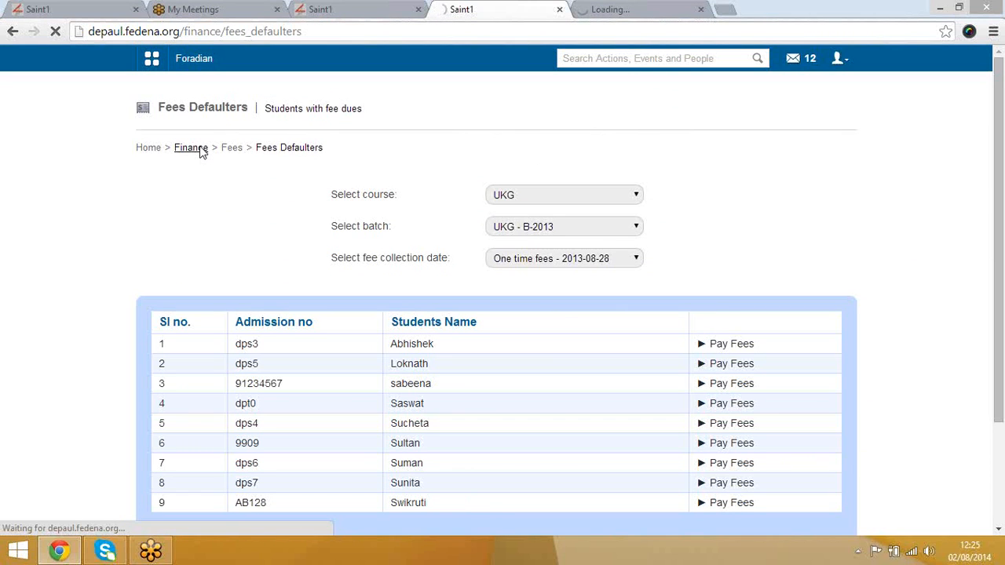
click(331, 9)
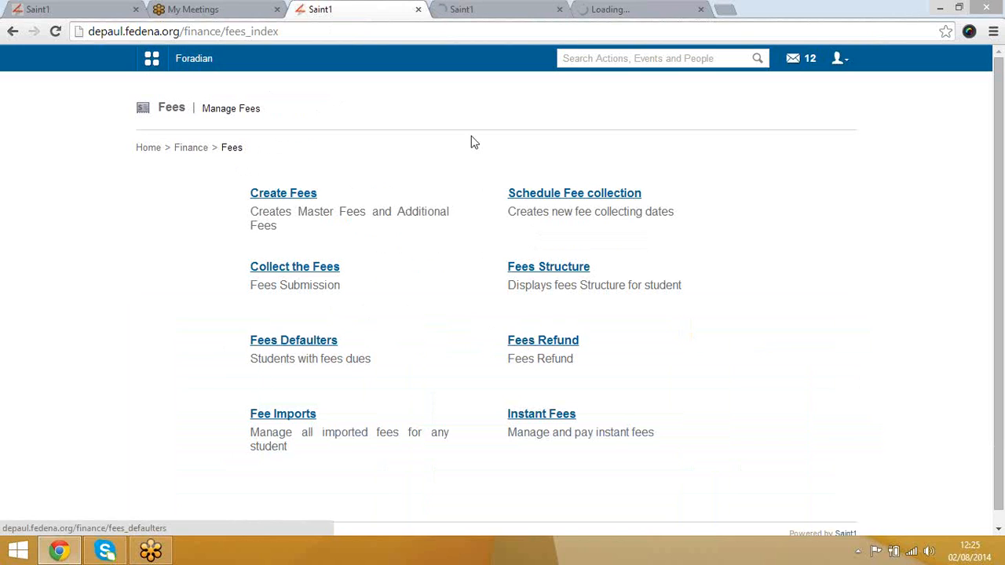
click(559, 10)
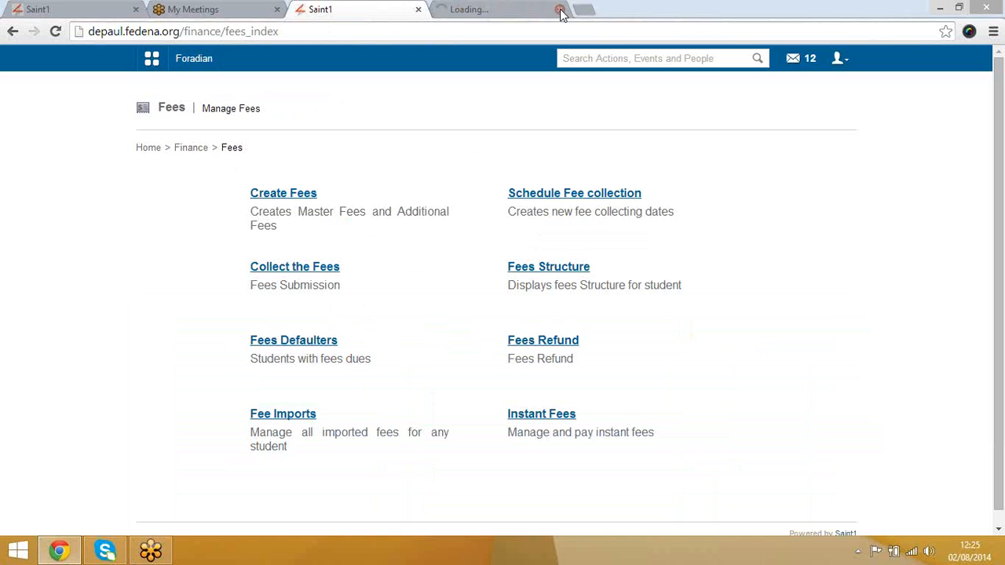
click(560, 11)
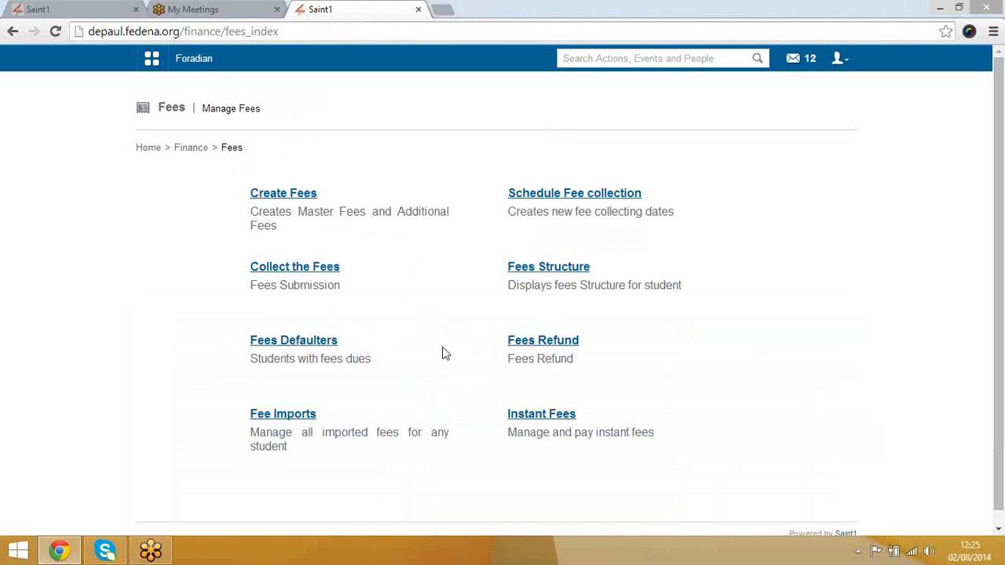
right_click(542, 344)
Step: Create the 'Urgent refund' rule for May collection refunding 12 percent, valid to 2014-08-02
click(581, 351)
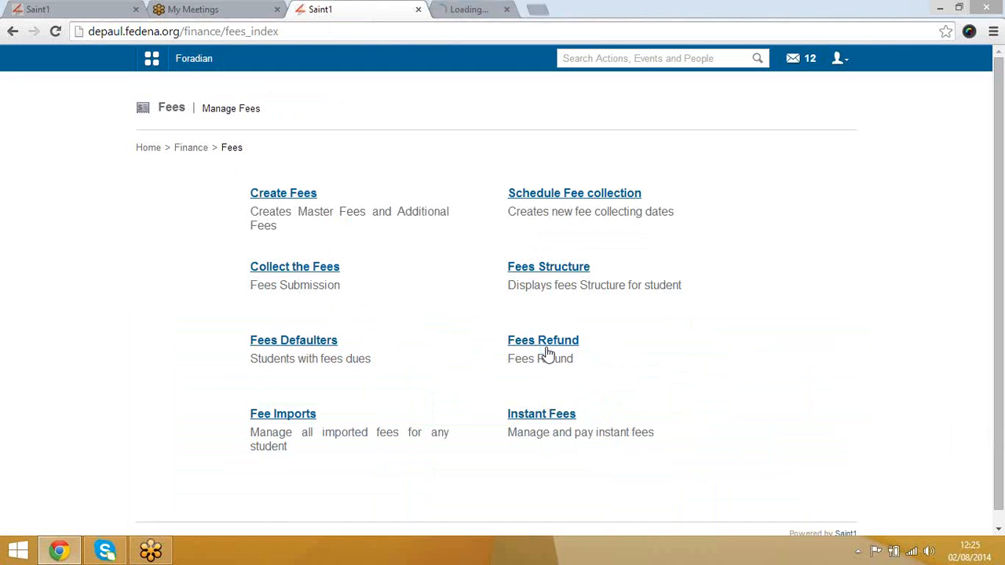
click(471, 8)
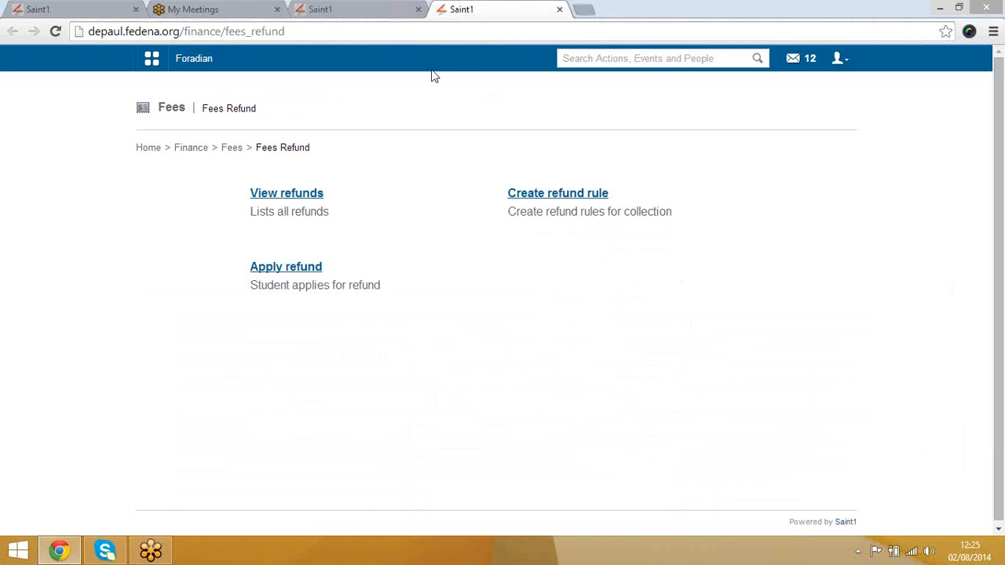
click(558, 196)
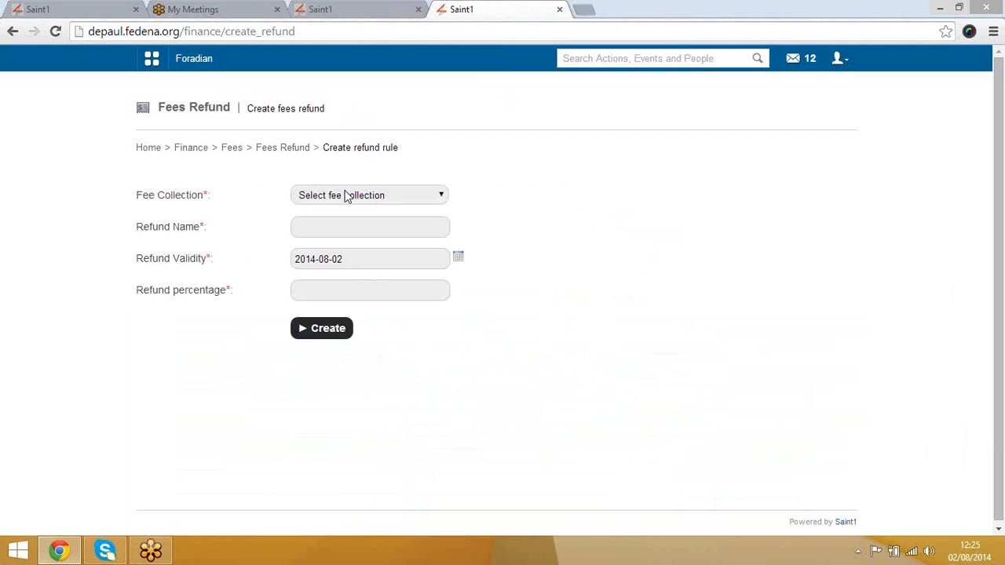
click(346, 195)
scroll(361, 373, down, 5)
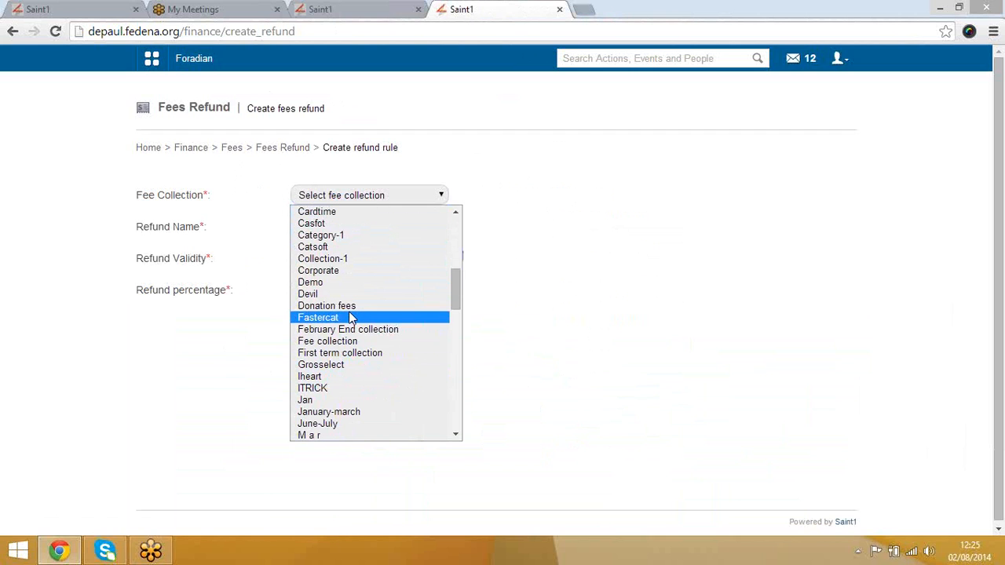
scroll(349, 317, down, 18)
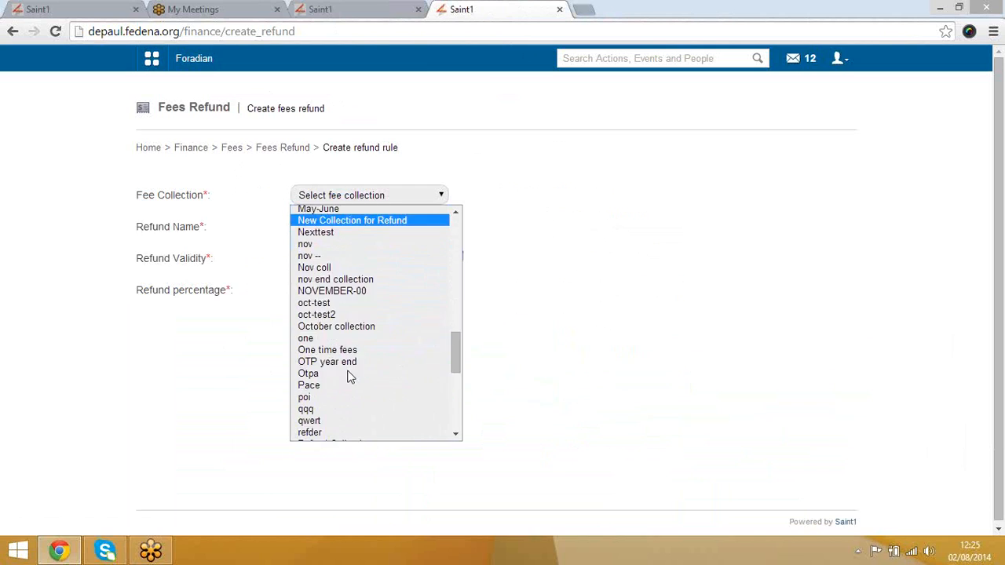
scroll(339, 349, up, 10)
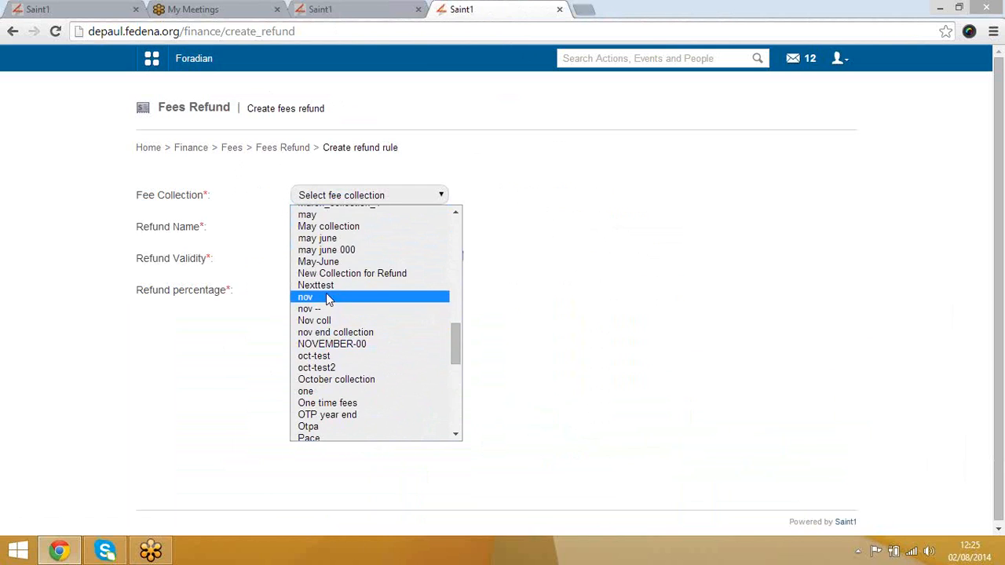
click(320, 227)
click(345, 227)
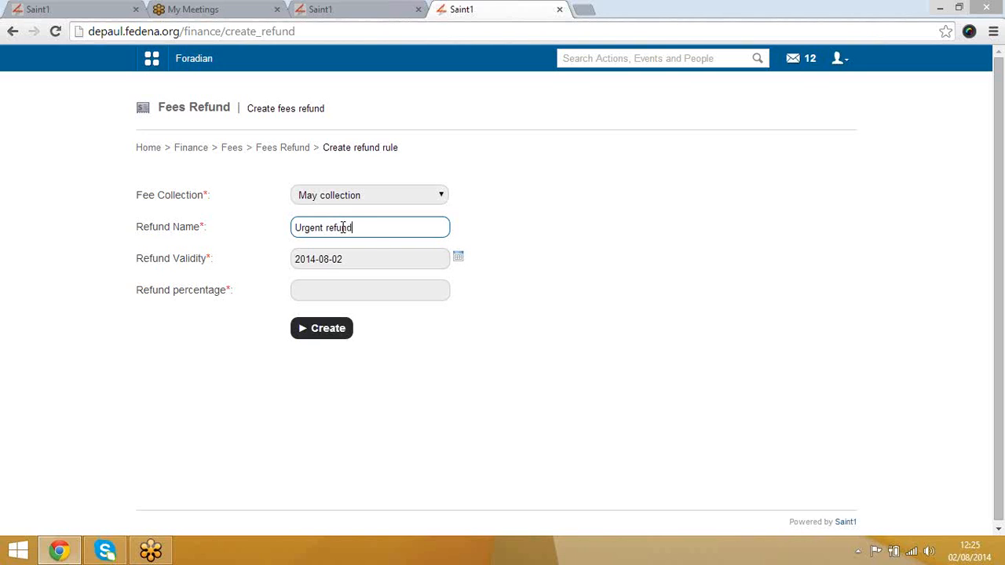
click(370, 290)
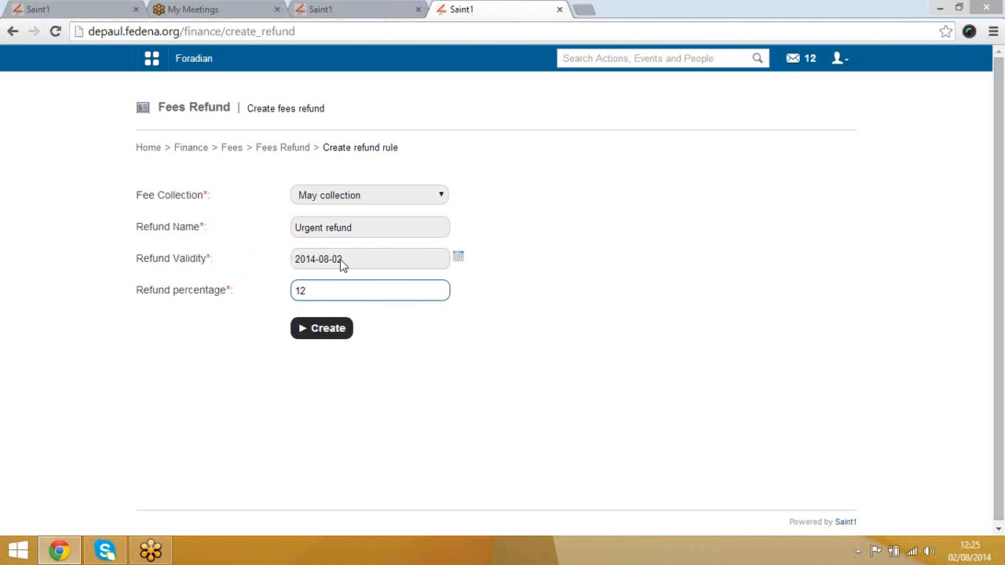
click(328, 329)
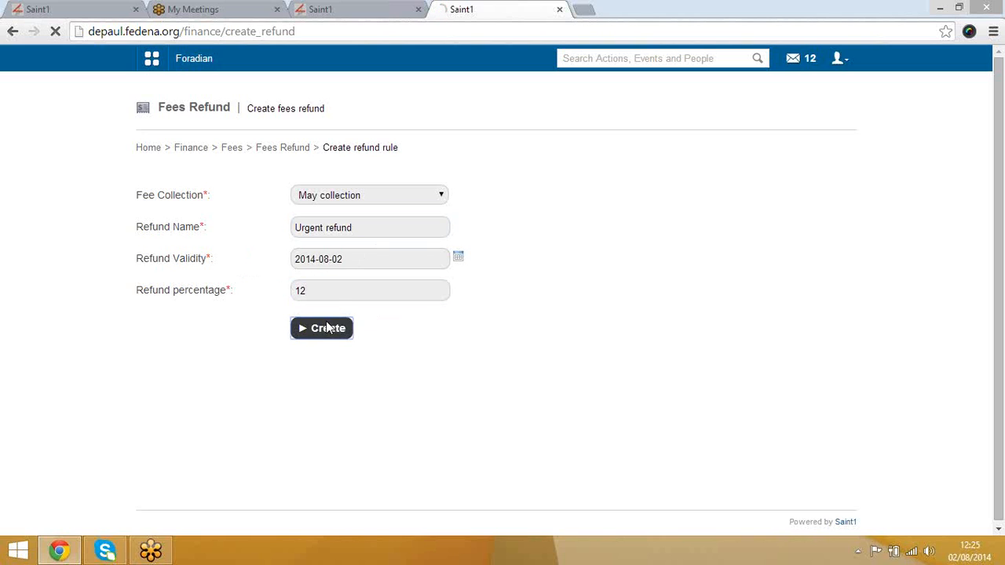
Step: Go back to confirm the refund rule was created, ending on the Fees Refund page
click(288, 149)
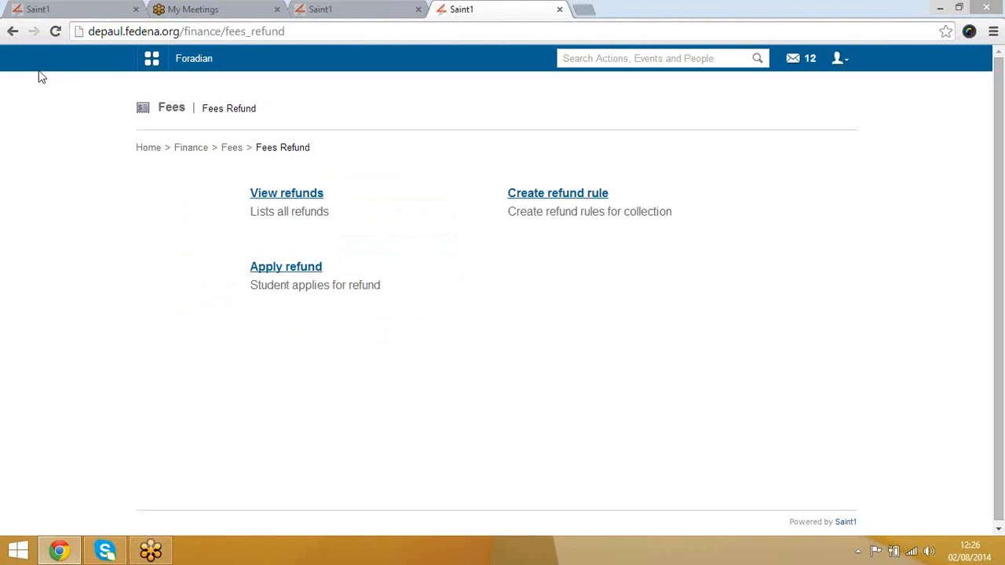
click(12, 32)
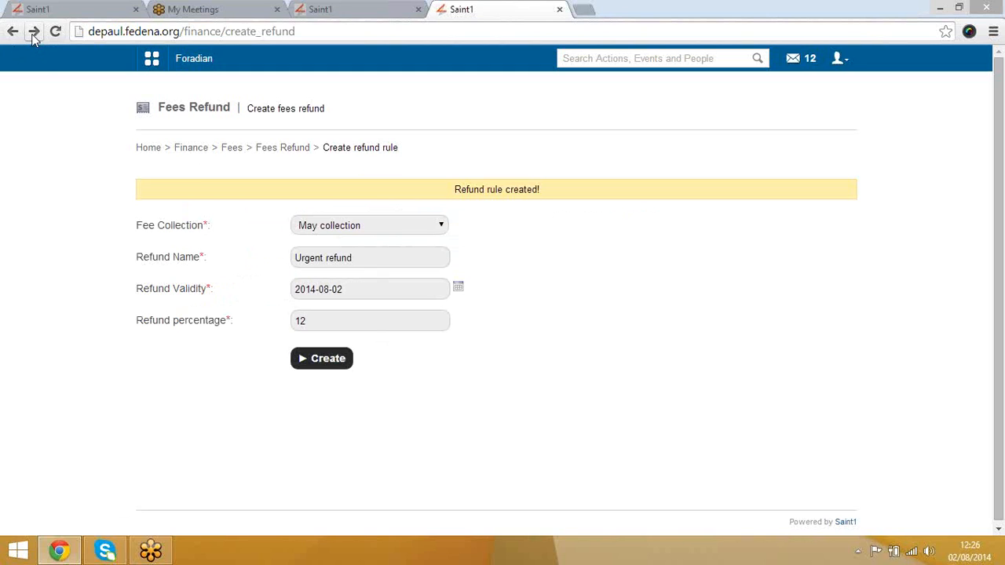
click(33, 31)
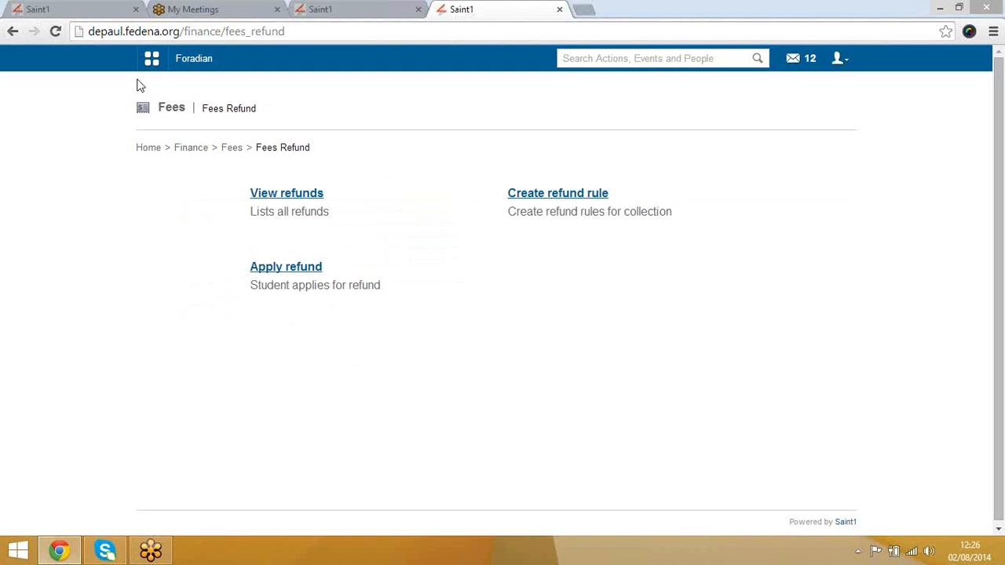
Step: Leave the refunds area and open Fees submission by course, with per-student submission in a new tab
click(289, 196)
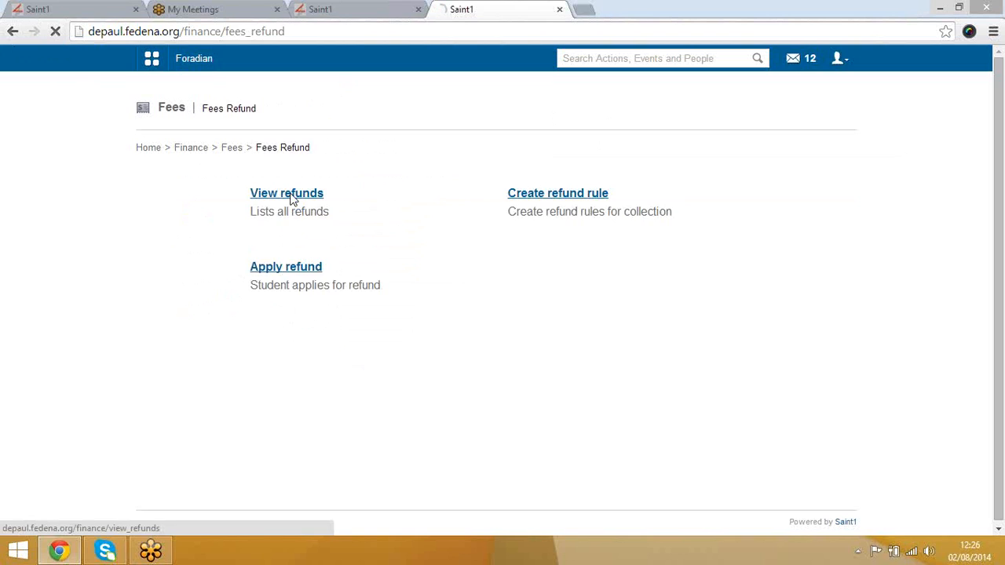
click(14, 33)
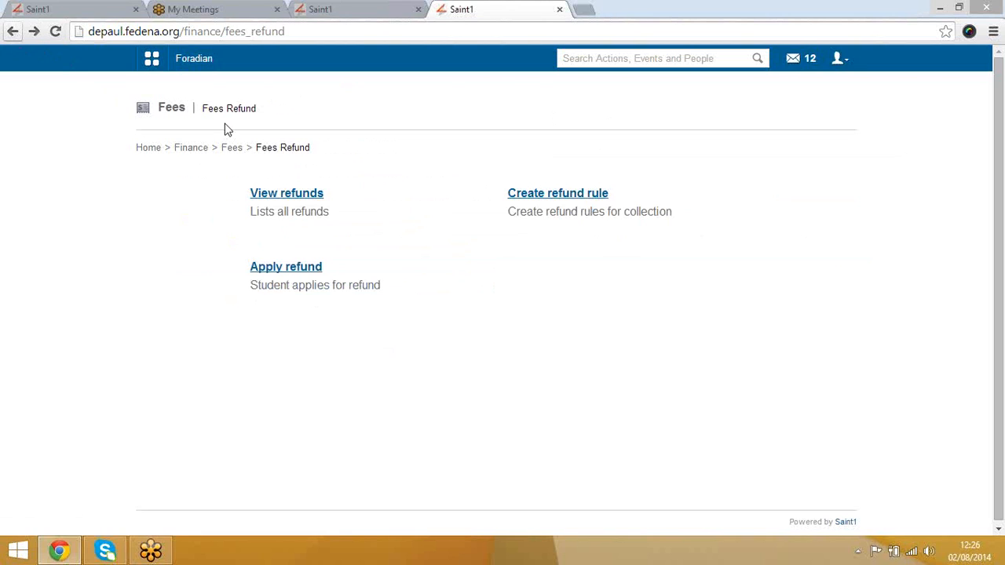
click(235, 149)
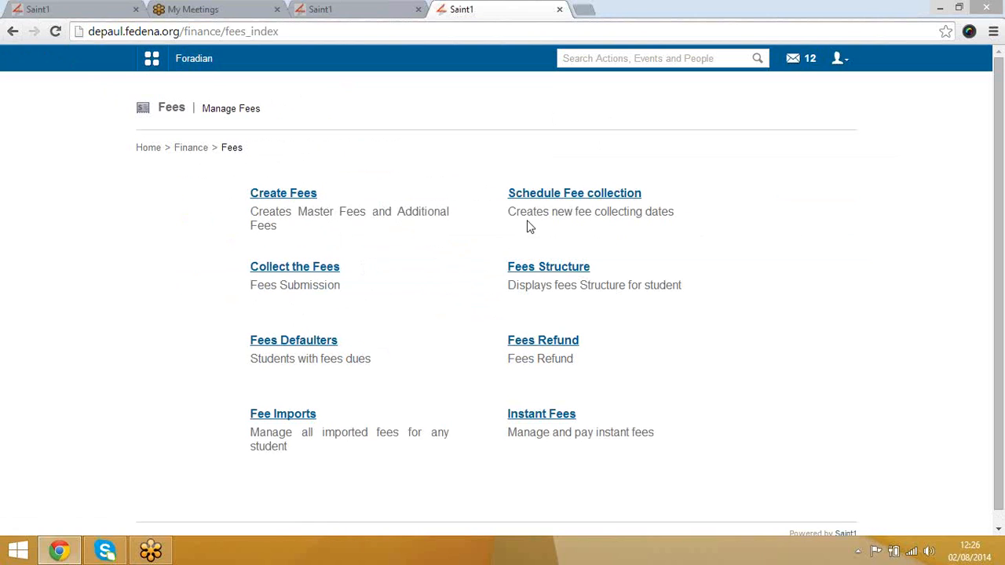
click(305, 268)
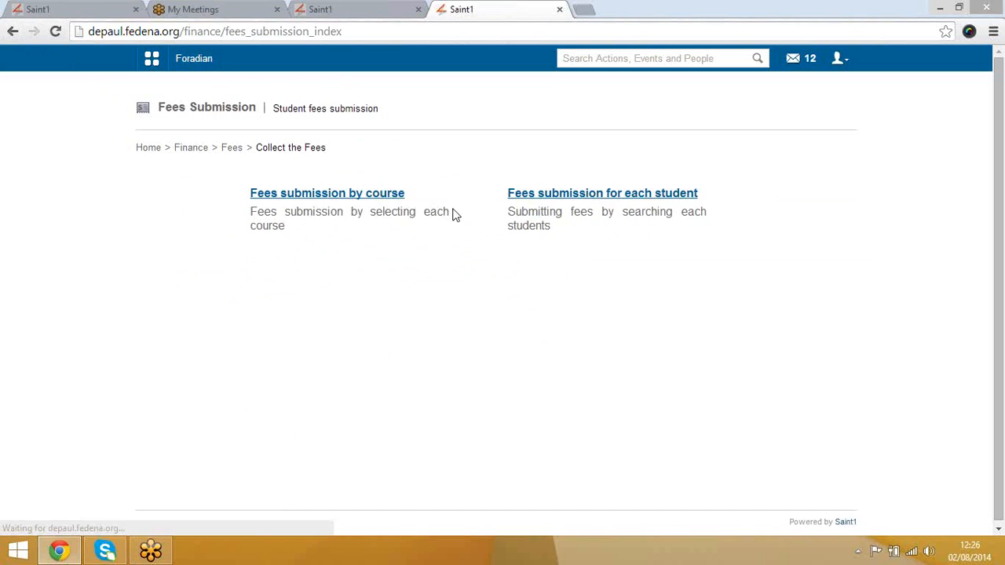
click(391, 196)
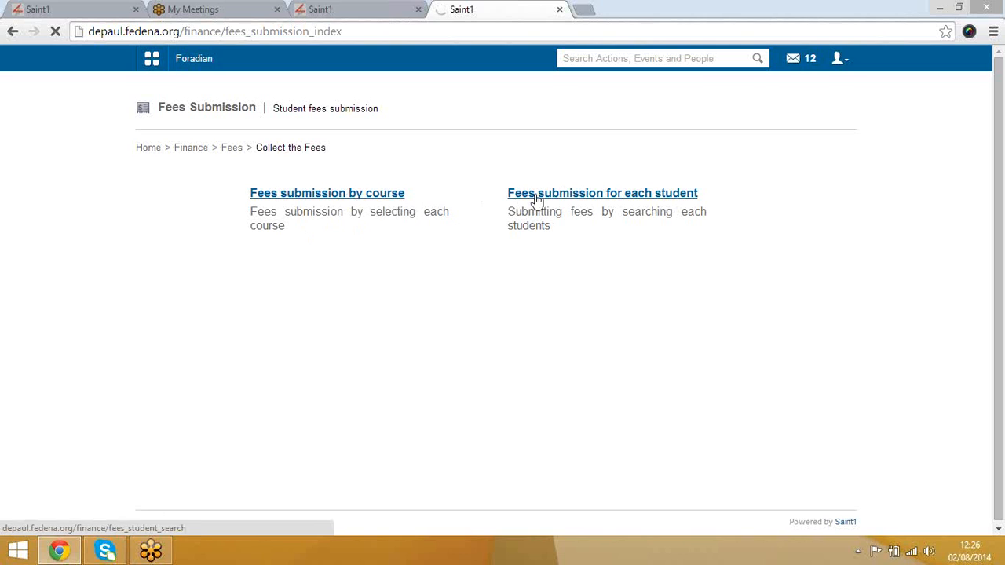
right_click(563, 197)
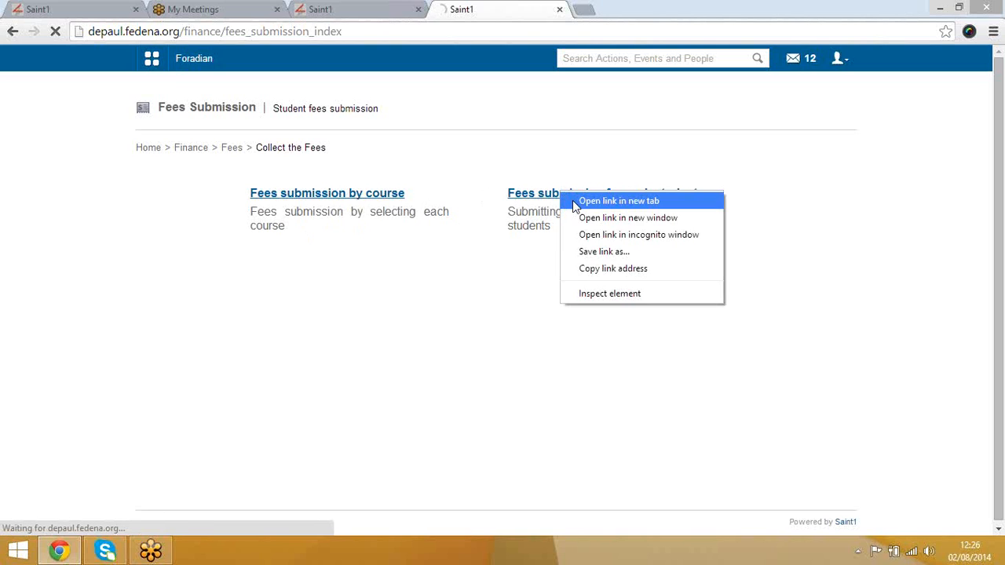
click(573, 200)
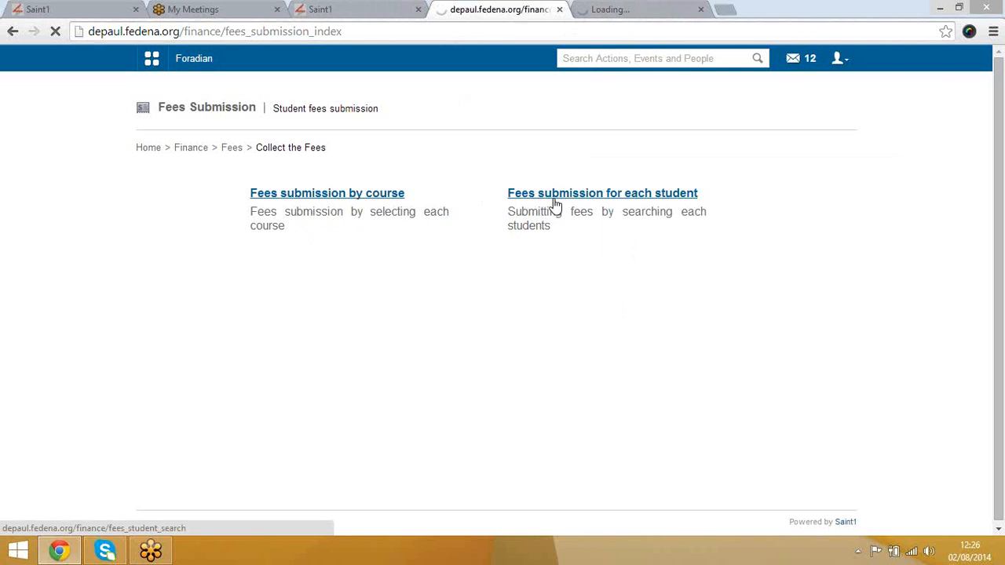
Step: Pay the 1000.00 fee for batch X - A 2013's May collection - 2014-04-30 in cash
click(417, 198)
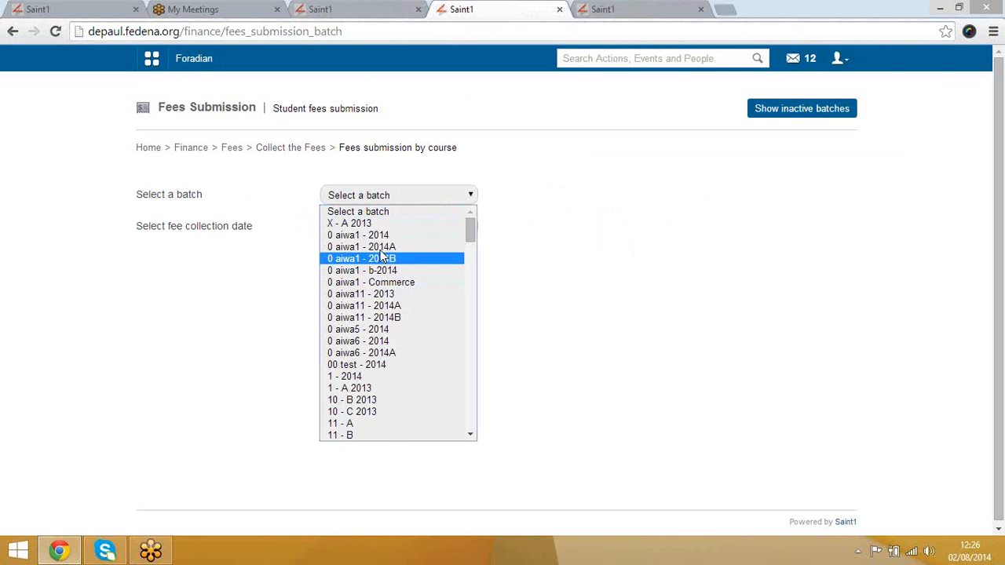
click(377, 224)
click(375, 227)
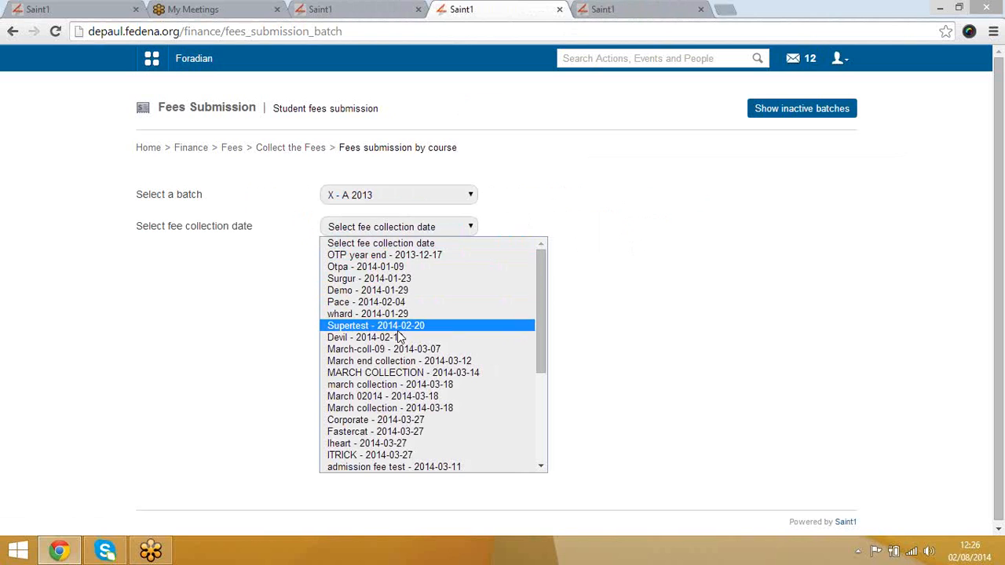
key(Down)
key(Down)
key(Down)
key(Down)
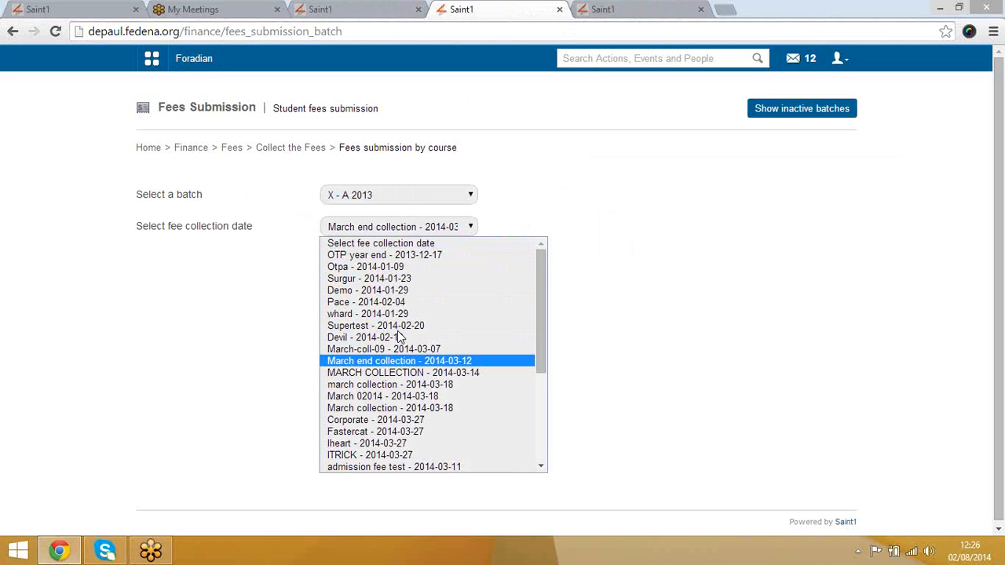
key(Down)
key(Down)
key(Down)
key(Down)
key(Down)
key(Down)
key(Down)
key(Down)
key(Down)
key(Down)
key(Down)
key(Down)
key(Down)
key(Down)
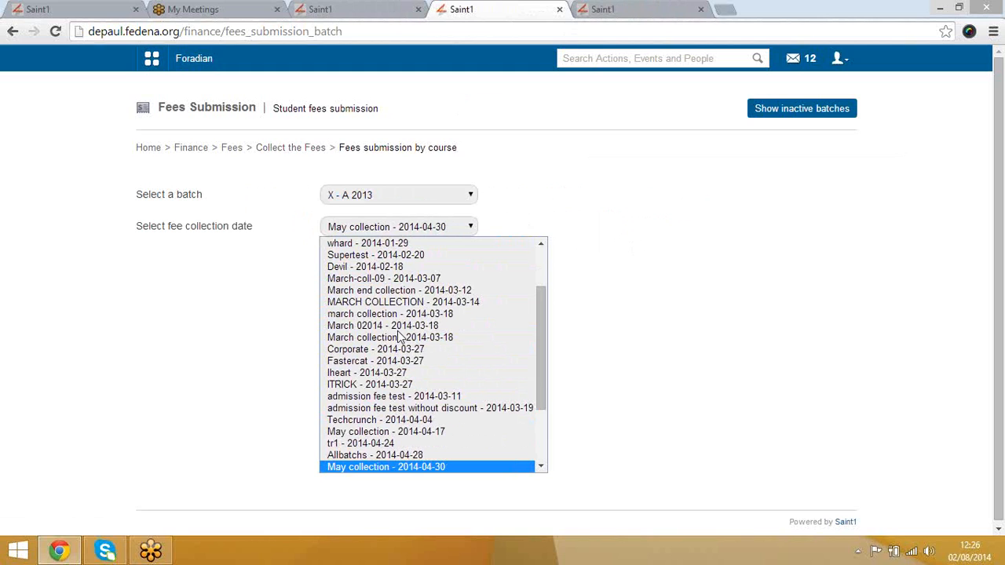
key(Return)
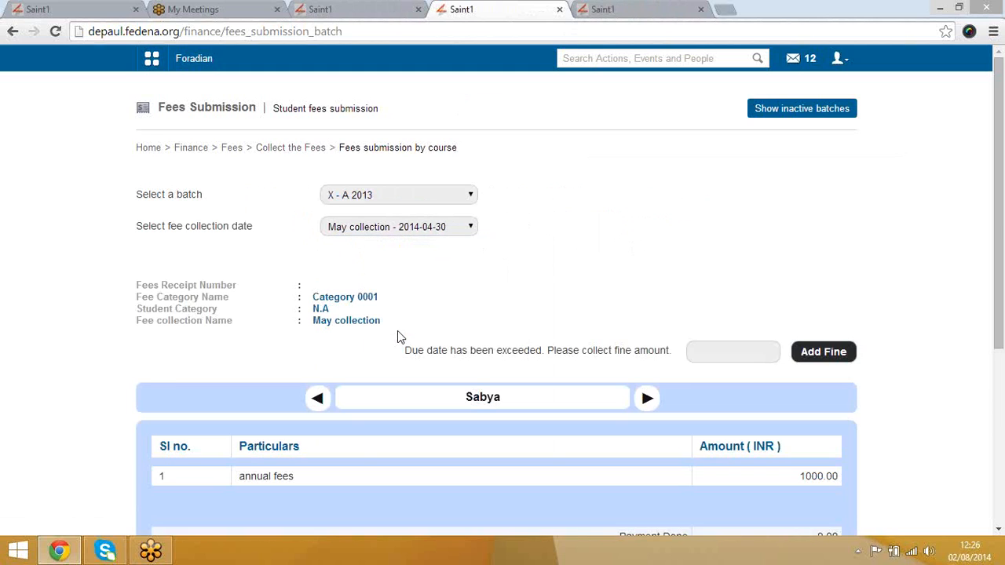
scroll(692, 331, down, 4)
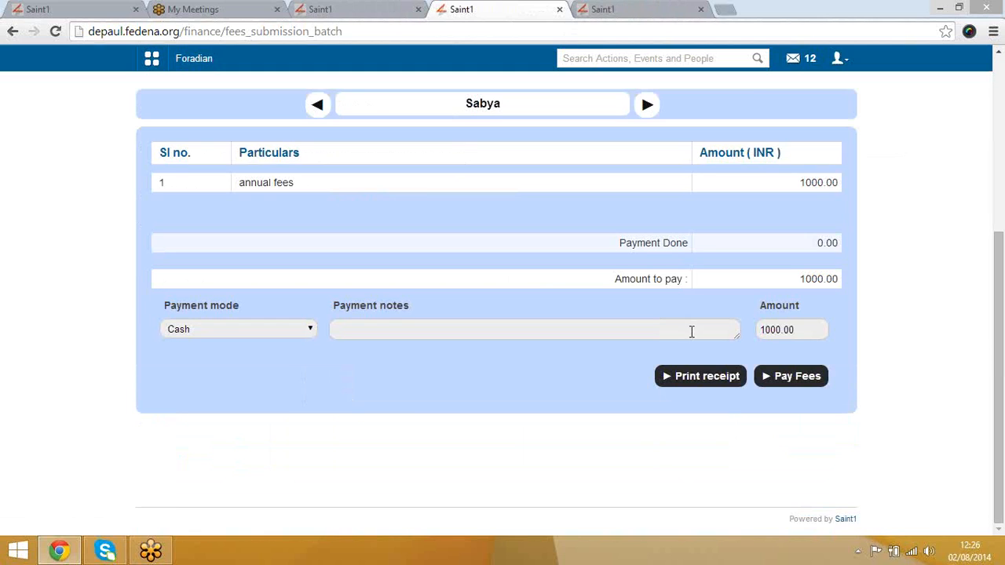
click(798, 377)
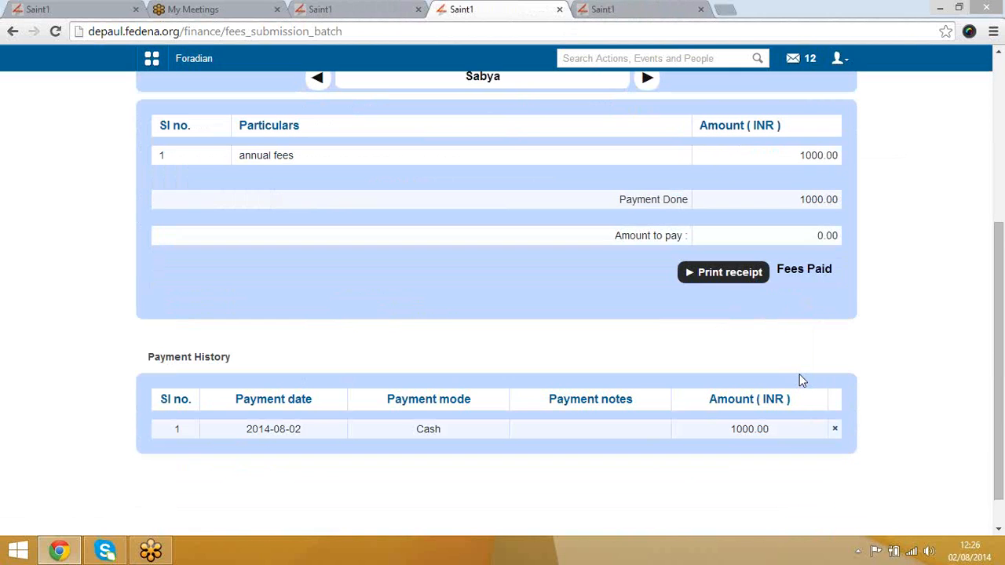
scroll(510, 249, up, 5)
click(338, 8)
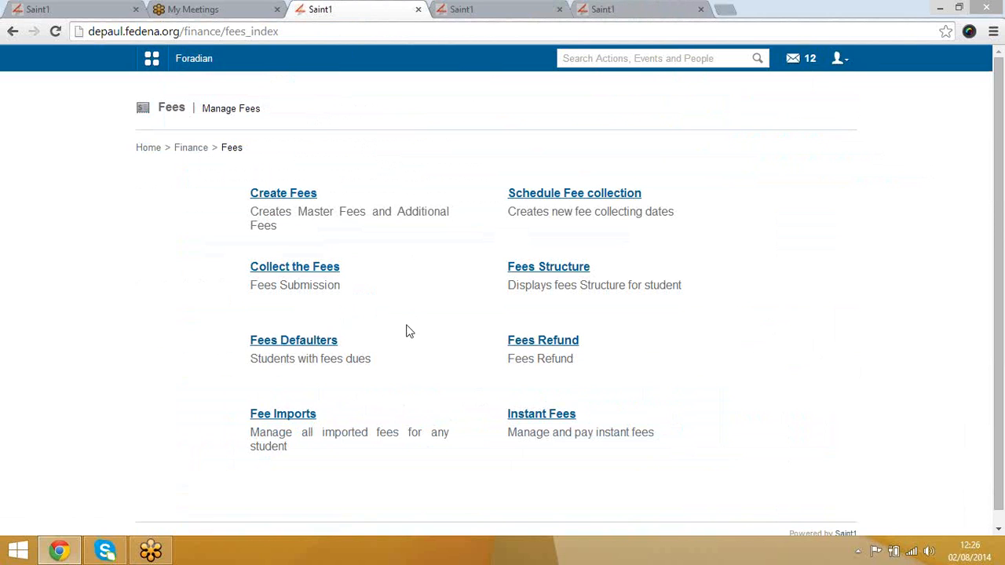
Step: Search for the student in Apply Refund and open their refund page
click(541, 341)
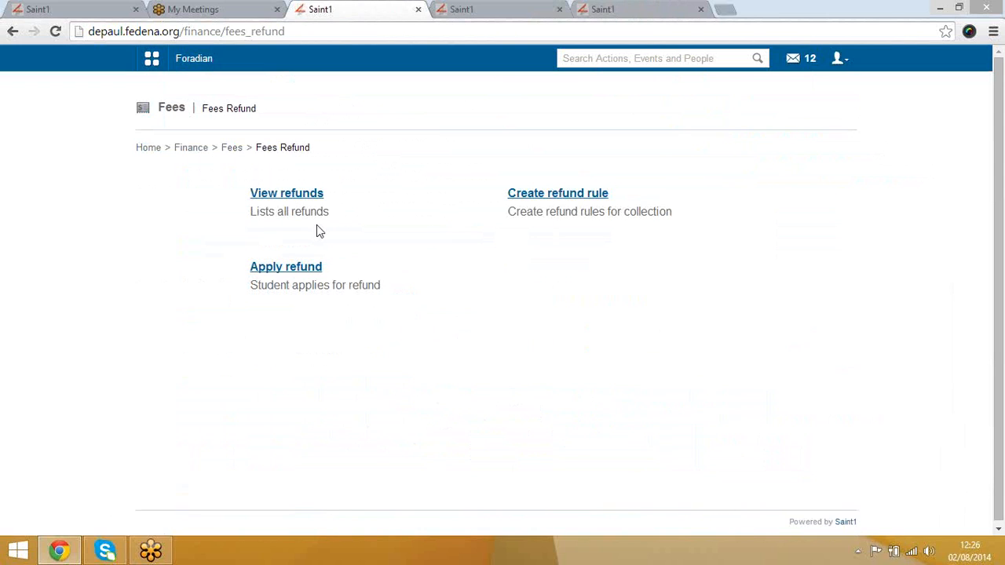
click(305, 267)
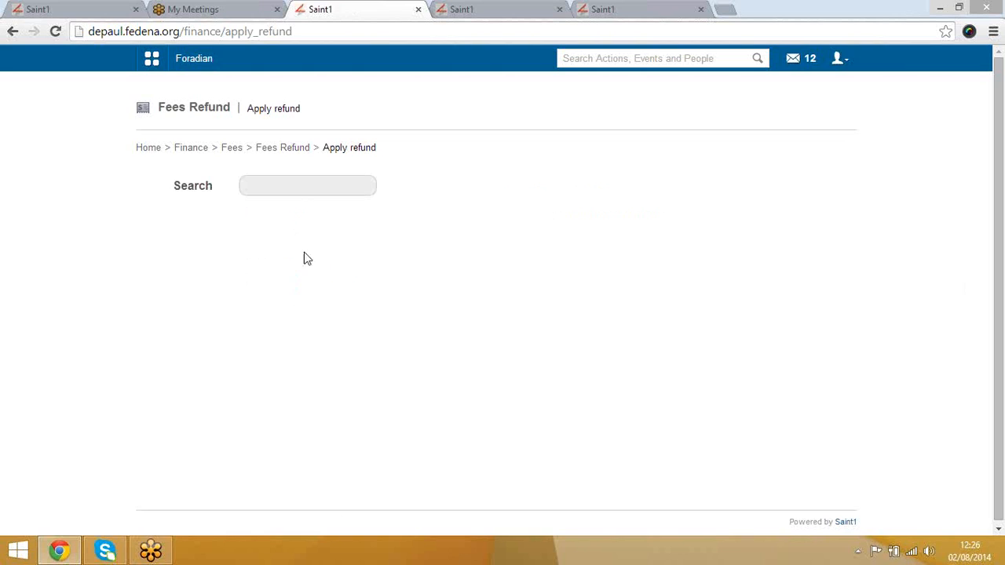
click(307, 188)
text(s)
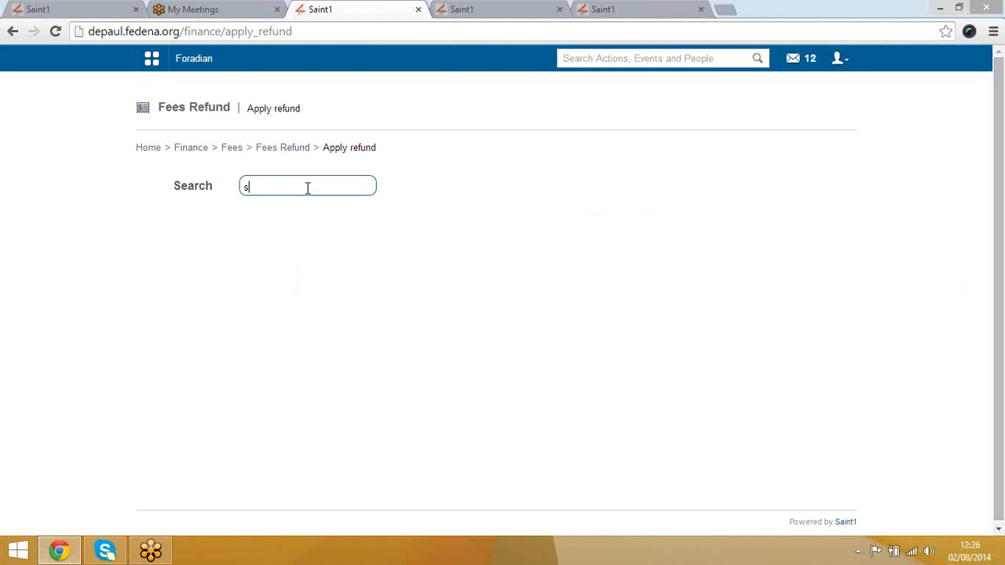
text(abya)
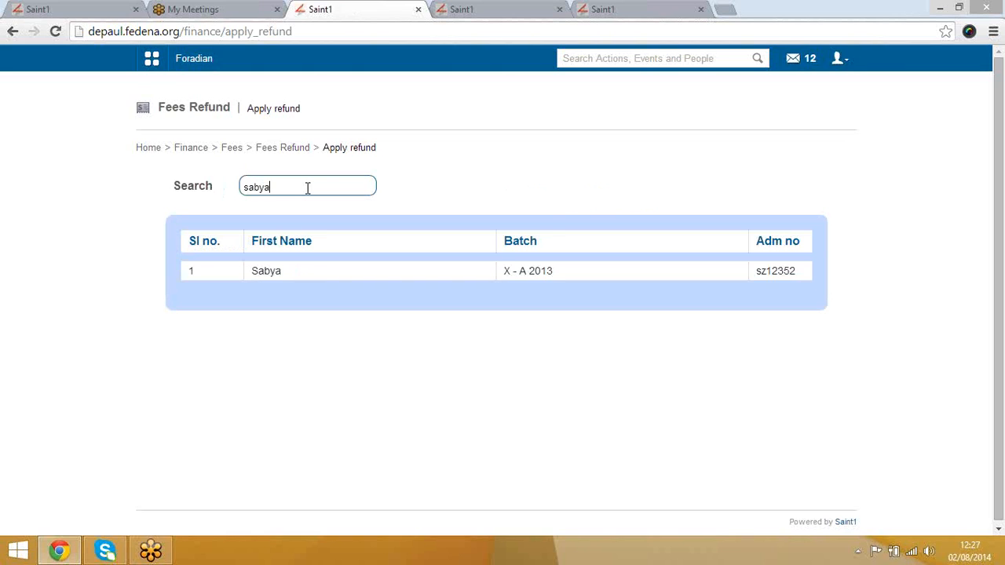
click(269, 271)
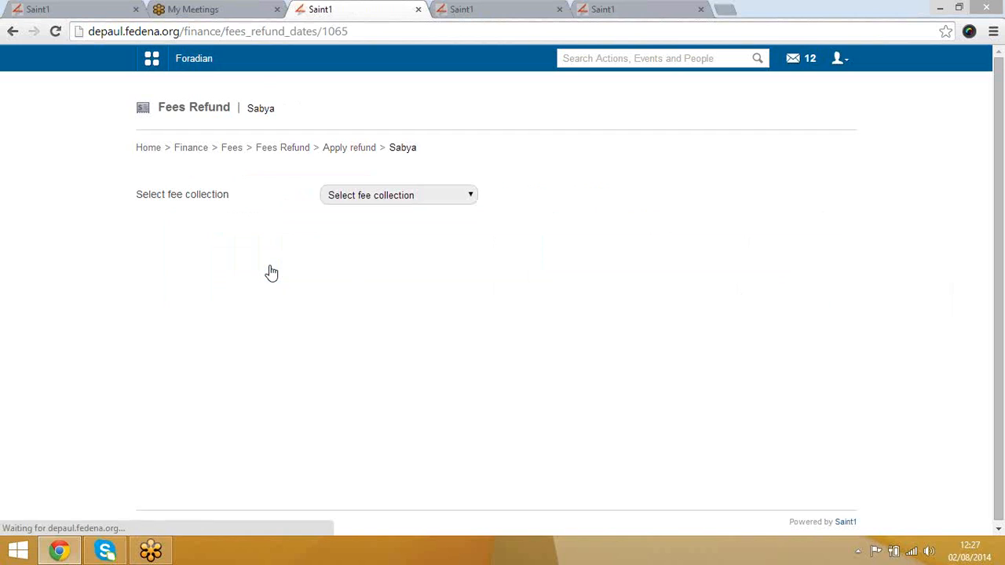
Step: Refund 120.00 (12%) of the May collection - 2014-04-30 annual fees under receipt 167
click(397, 196)
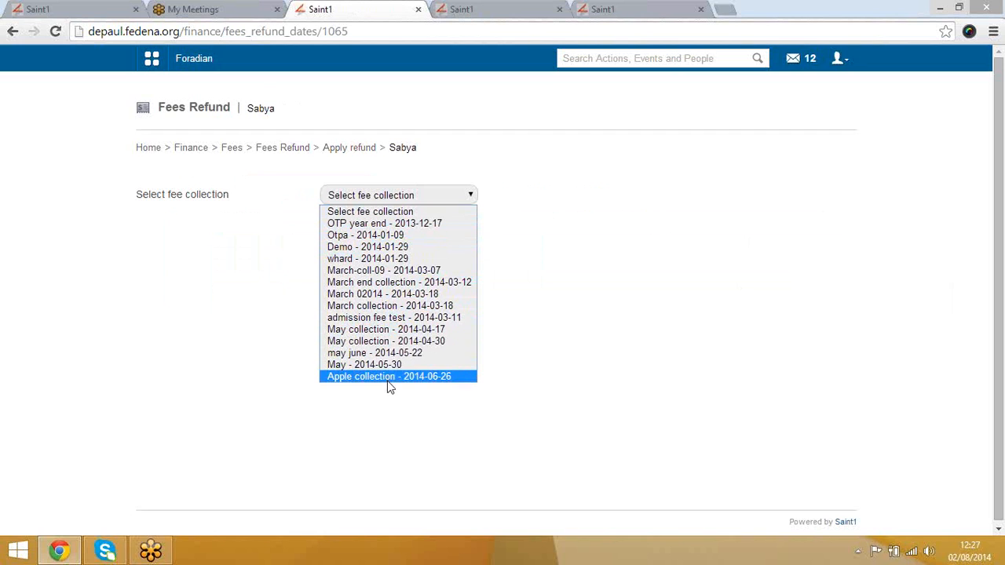
click(373, 339)
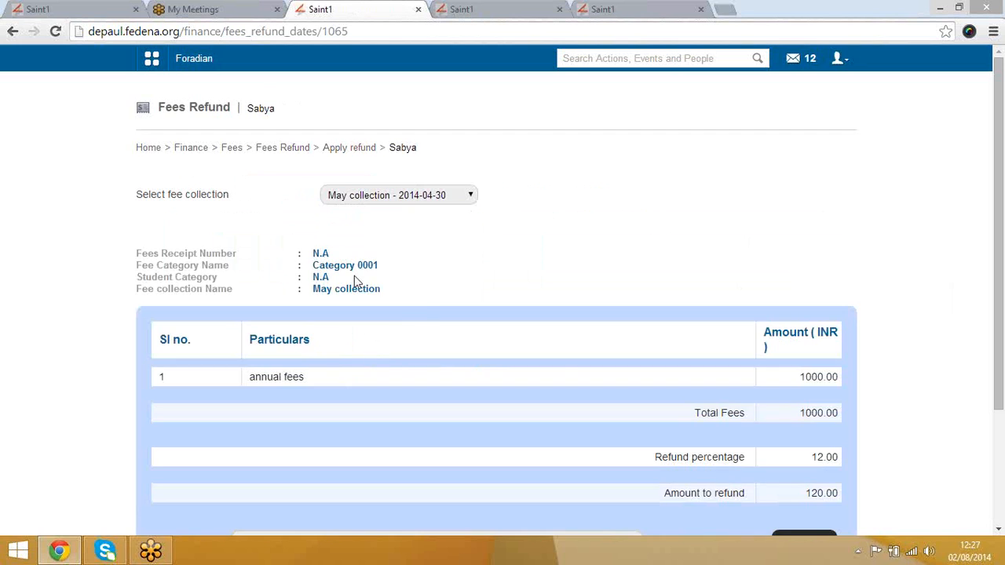
scroll(527, 336, down, 1)
scroll(526, 336, down, 1)
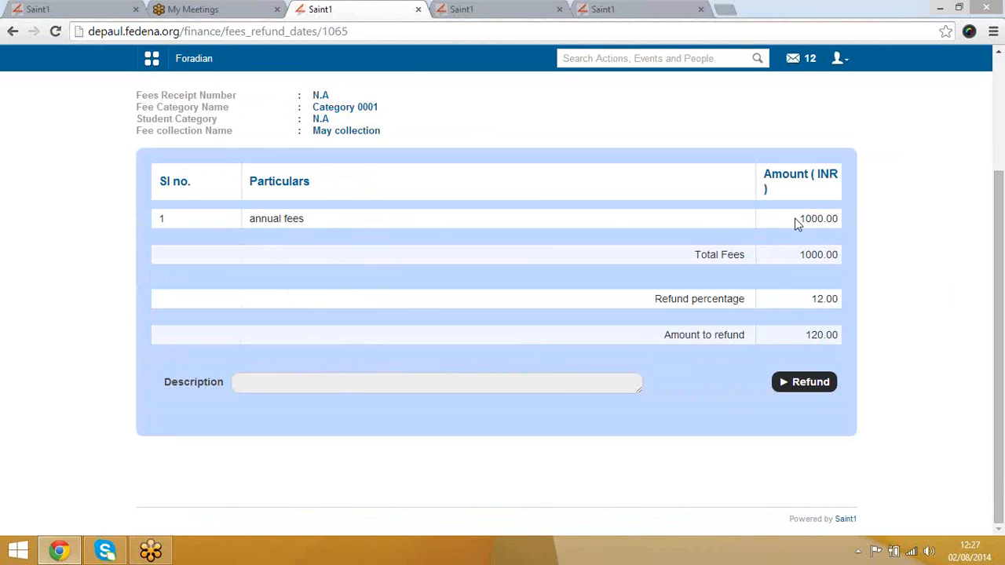
click(807, 383)
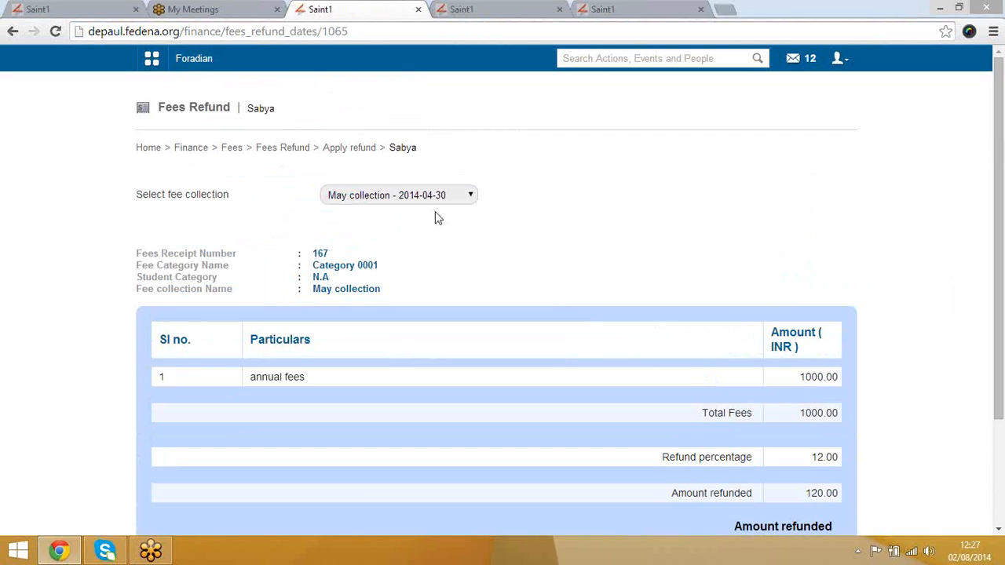
click(292, 155)
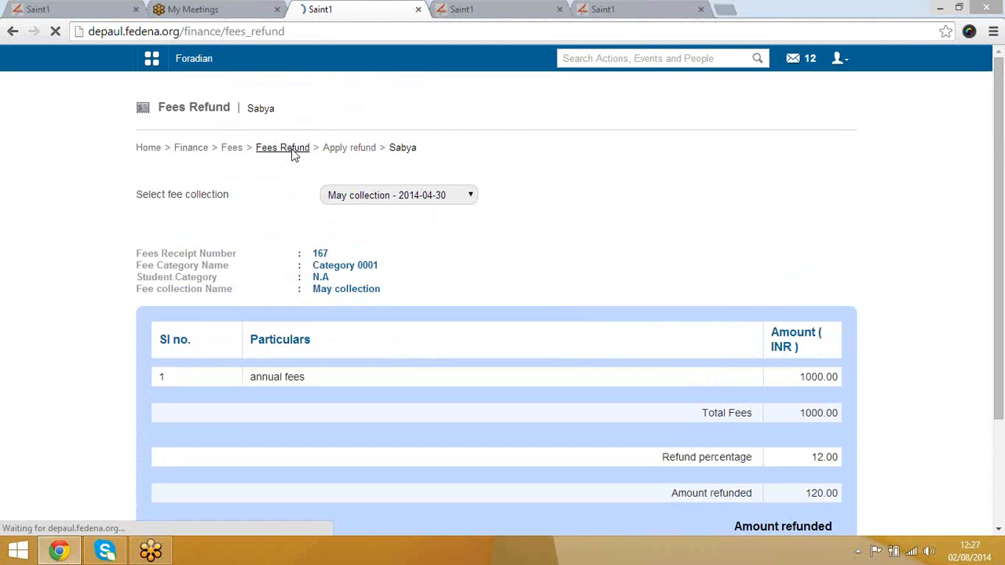
Step: Review the 120.0 May collection refund by Admin in View refunds, then return to Fees
click(289, 197)
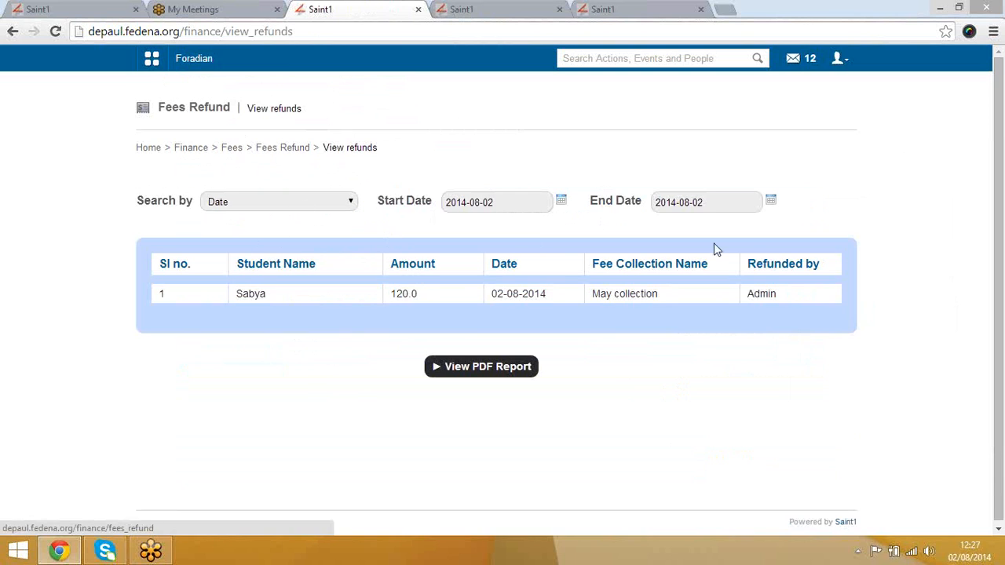
drag(752, 265, 780, 301)
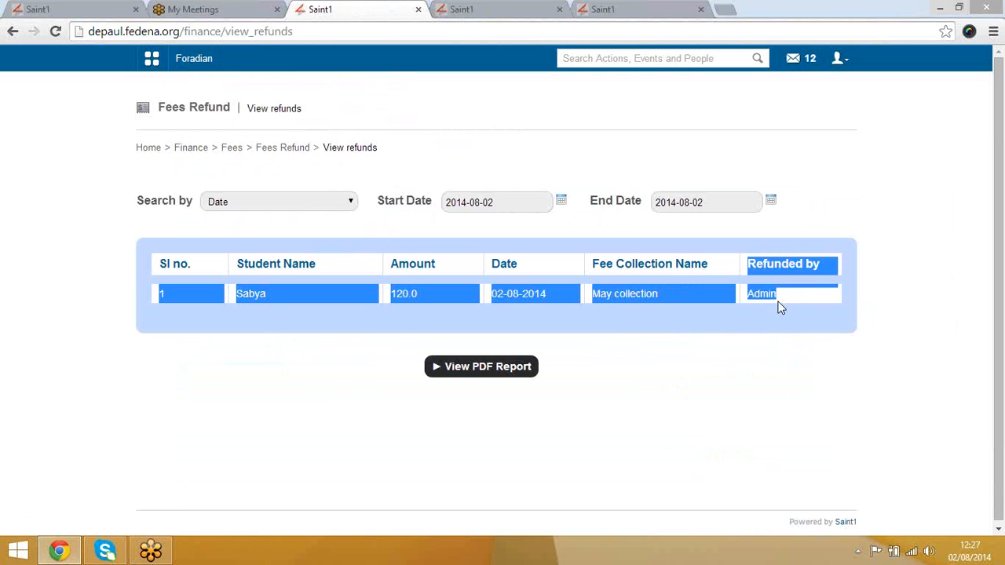
click(519, 265)
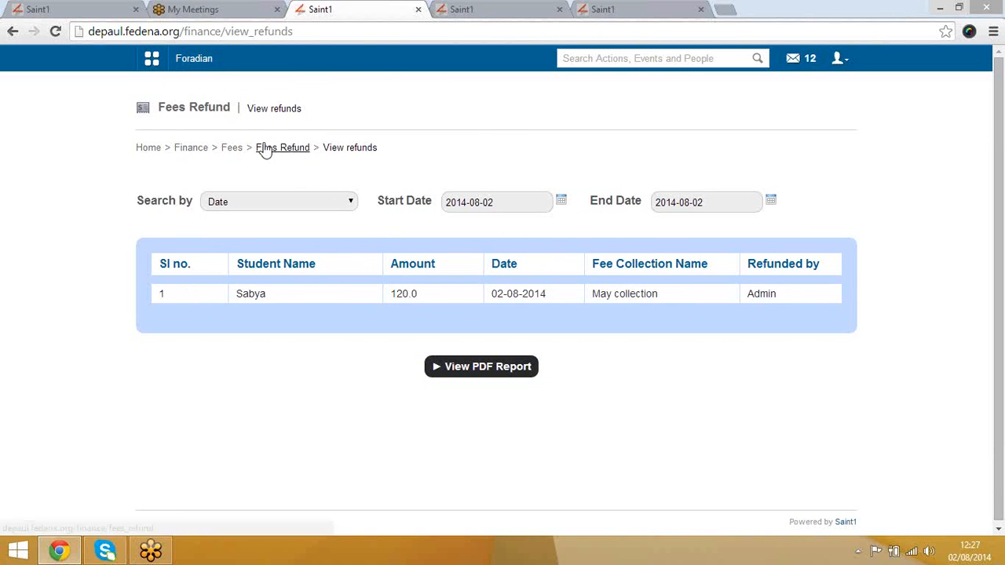
click(232, 149)
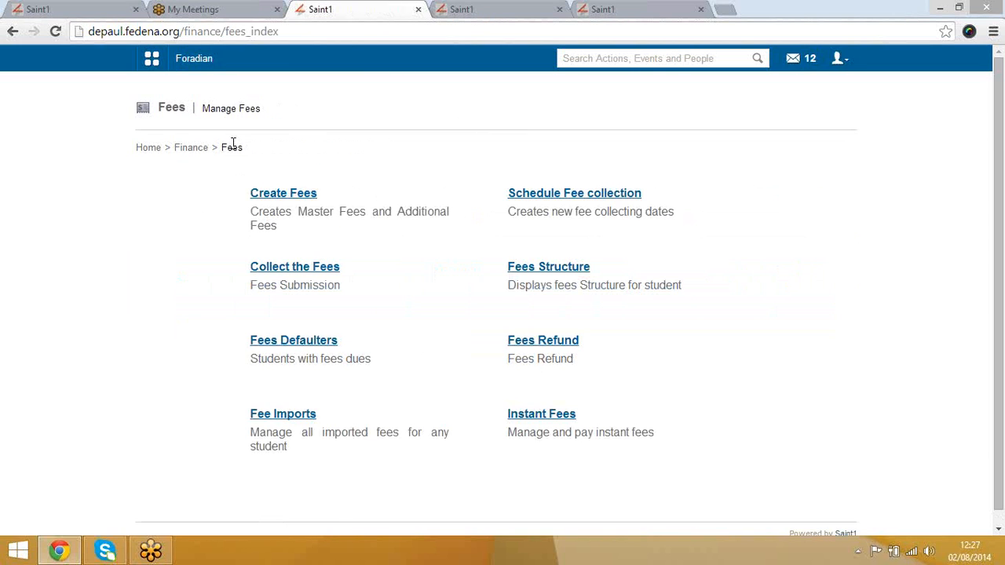
Step: Return to the main Finance page and close the two spare duplicate tabs
click(193, 150)
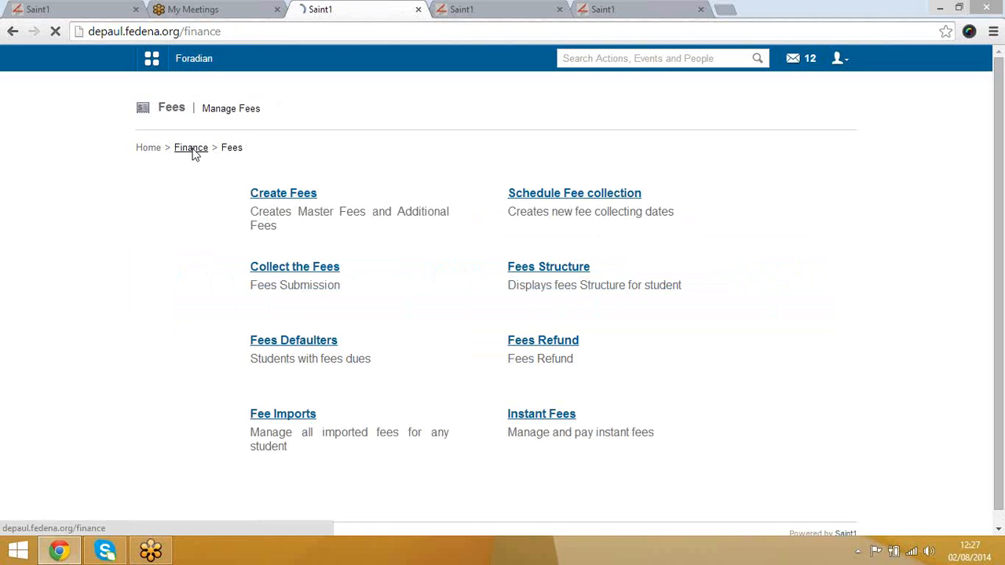
click(560, 8)
click(559, 8)
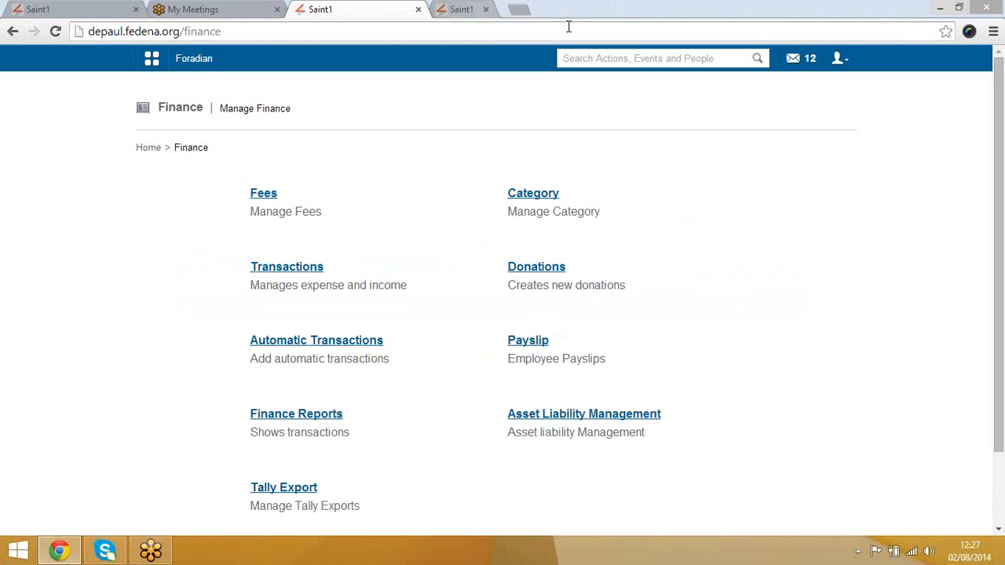
Step: Open Category in a new tab, open and dismiss Create Finance Category, then return to Finance
right_click(533, 196)
click(585, 200)
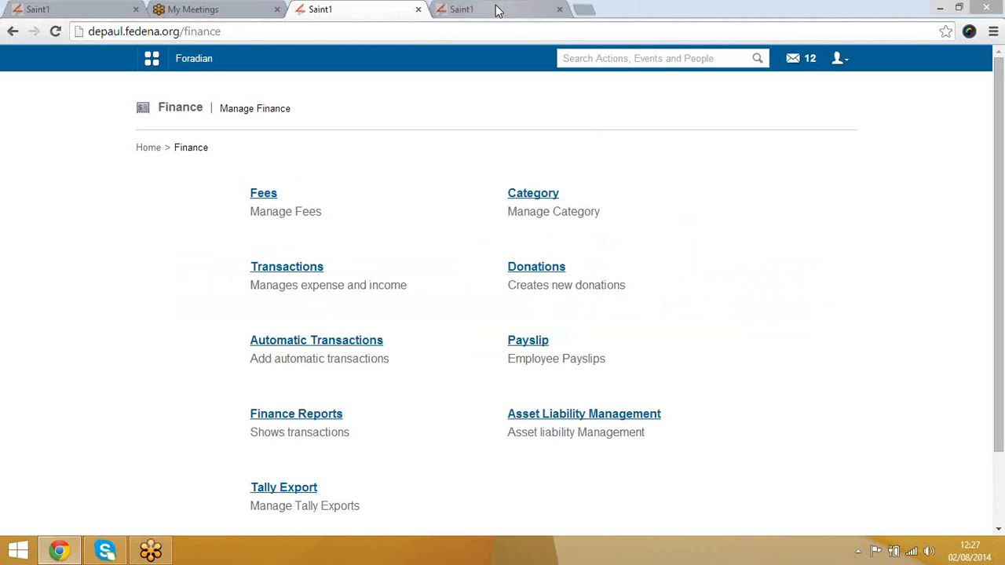
click(496, 11)
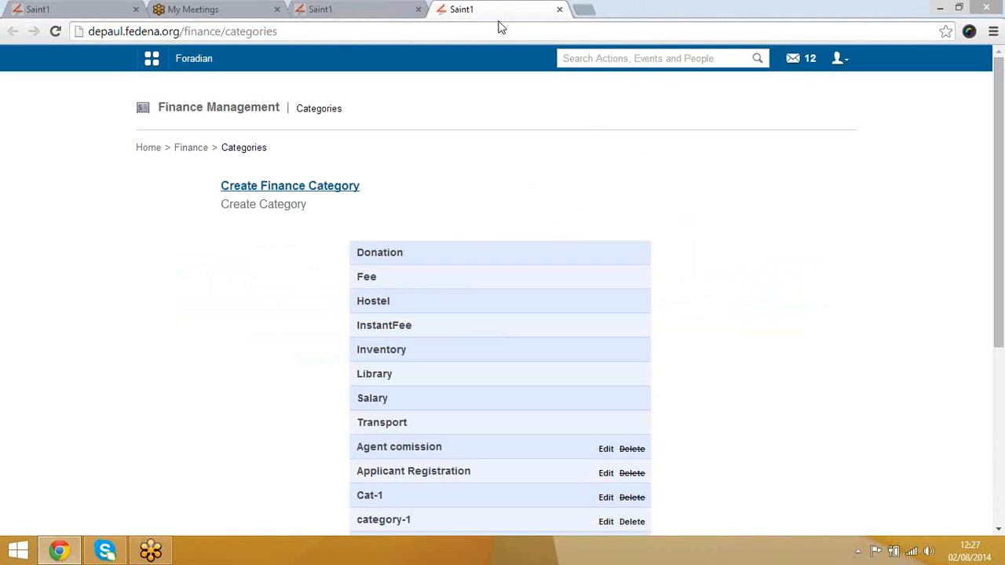
click(280, 188)
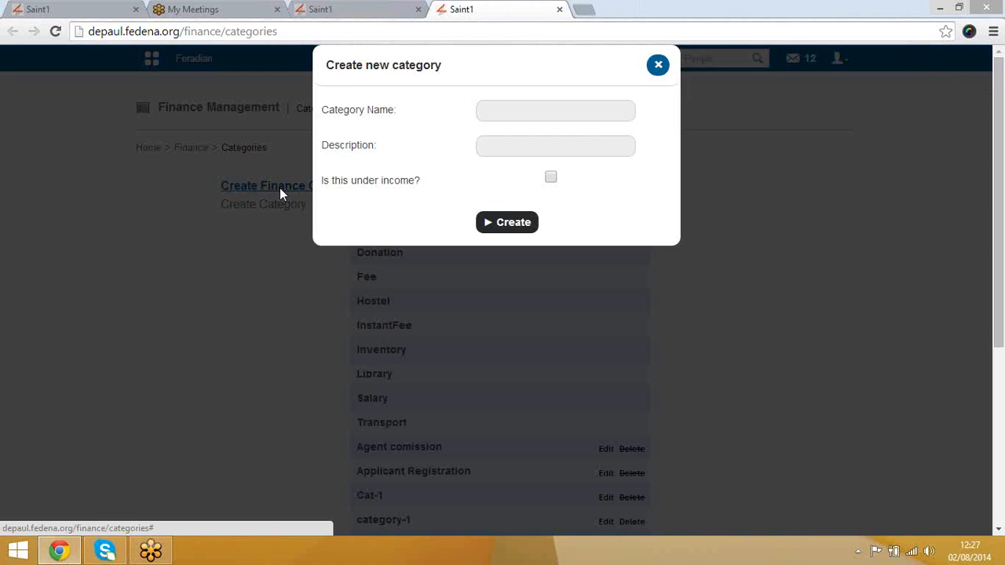
click(522, 113)
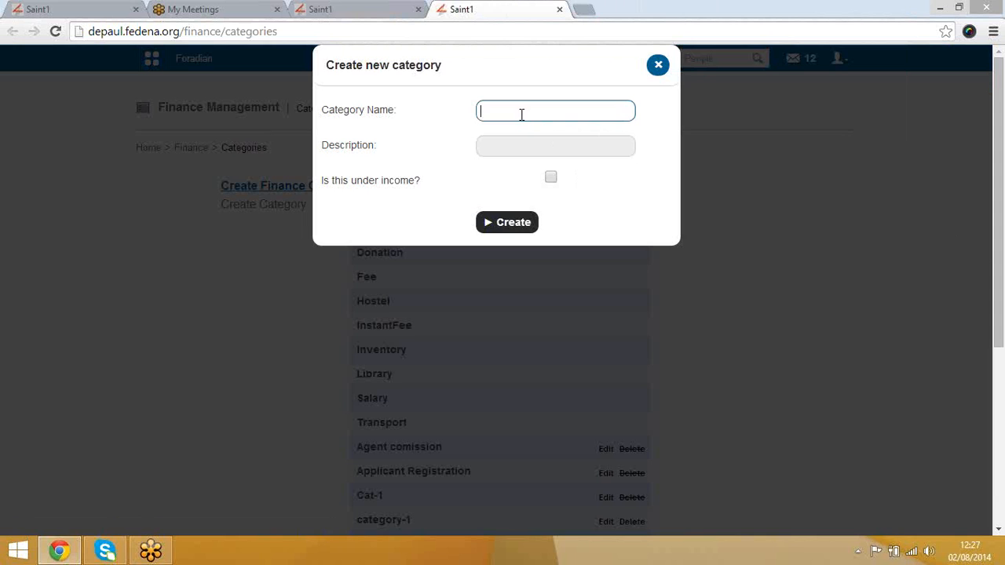
click(658, 66)
click(189, 151)
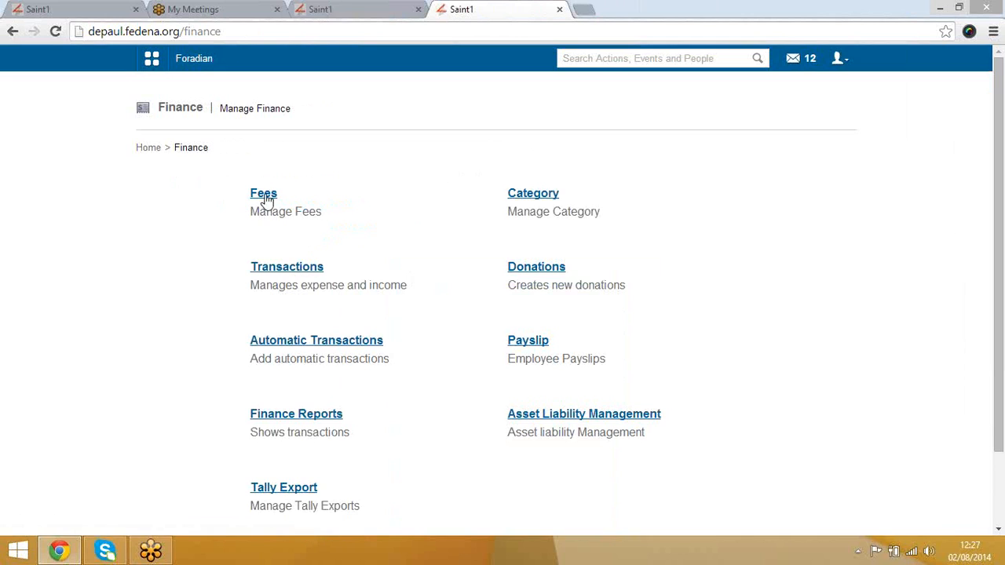
Step: Open the Add expense form under Finance Transactions
click(312, 269)
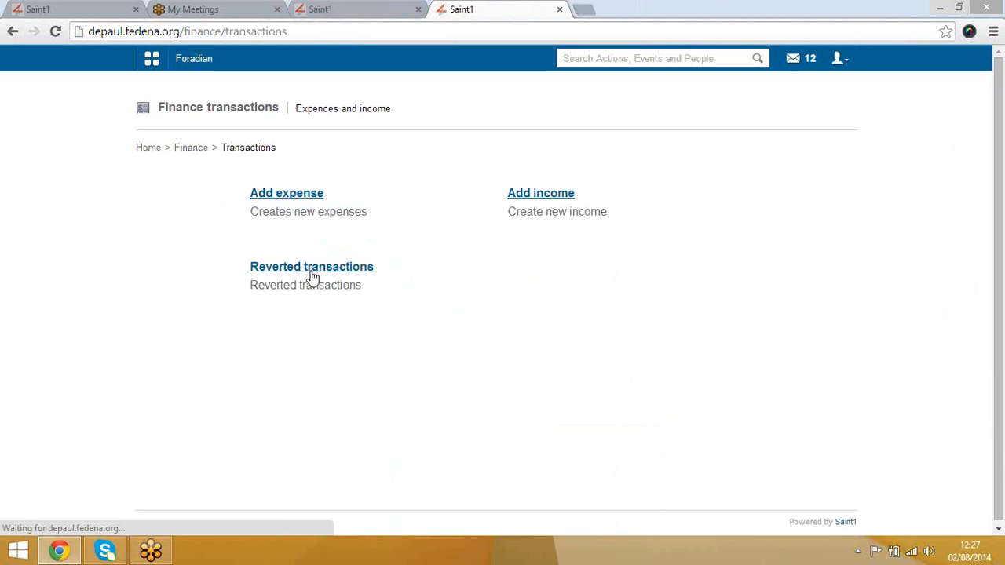
click(300, 197)
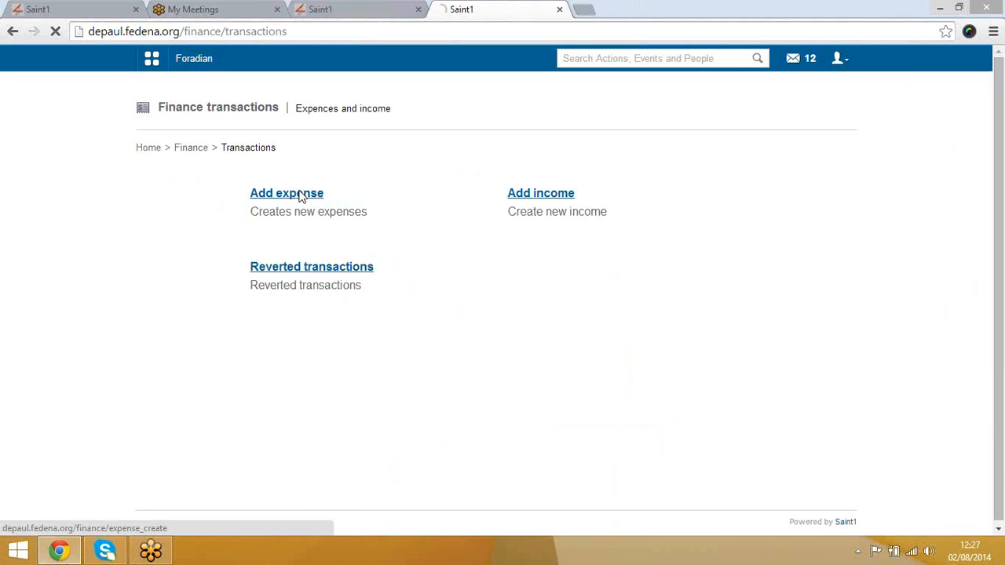
click(441, 195)
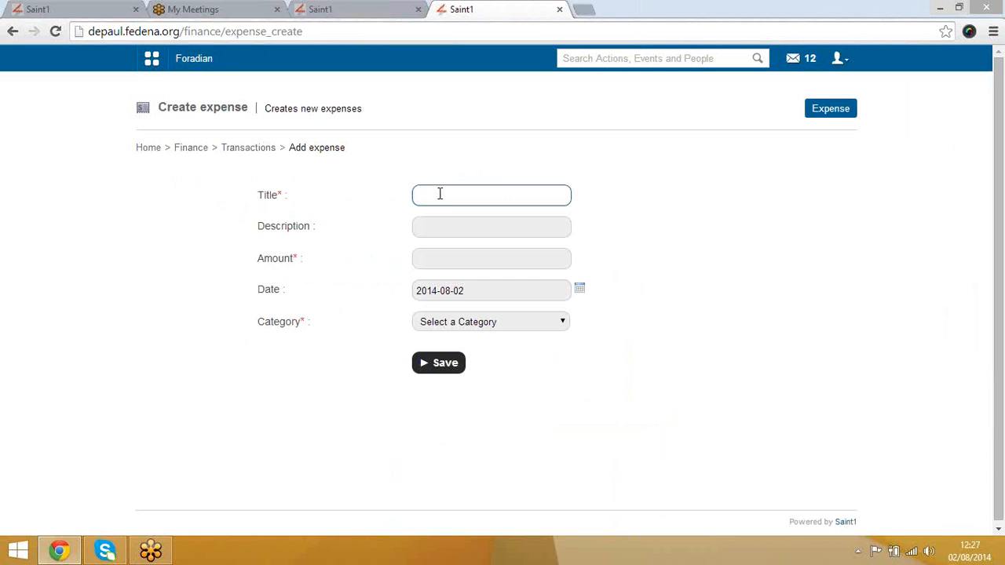
click(437, 226)
click(445, 263)
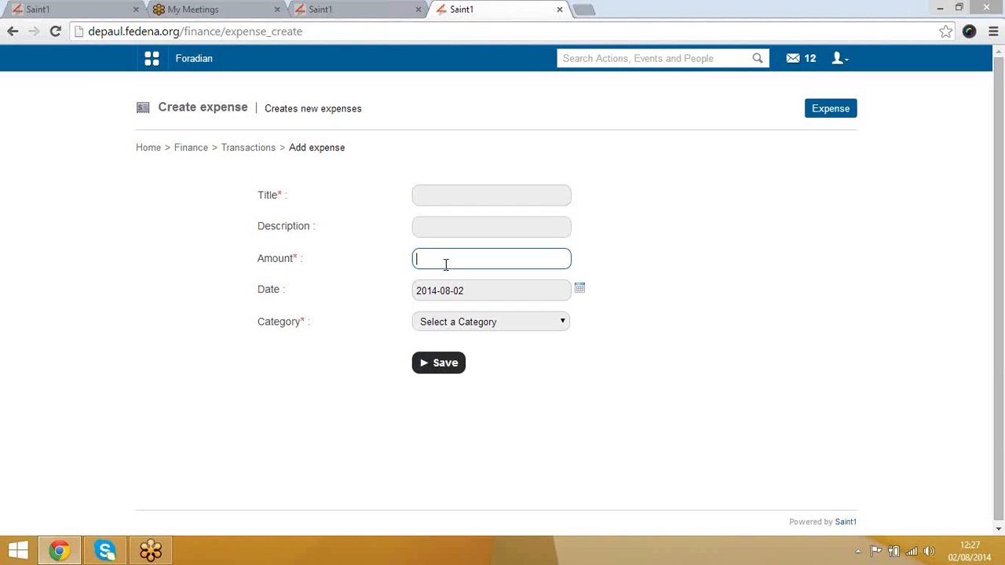
click(461, 201)
Step: Save expense Exp-1 with description 12335, amount 12000, in the Expenses category
text(Exp-1)
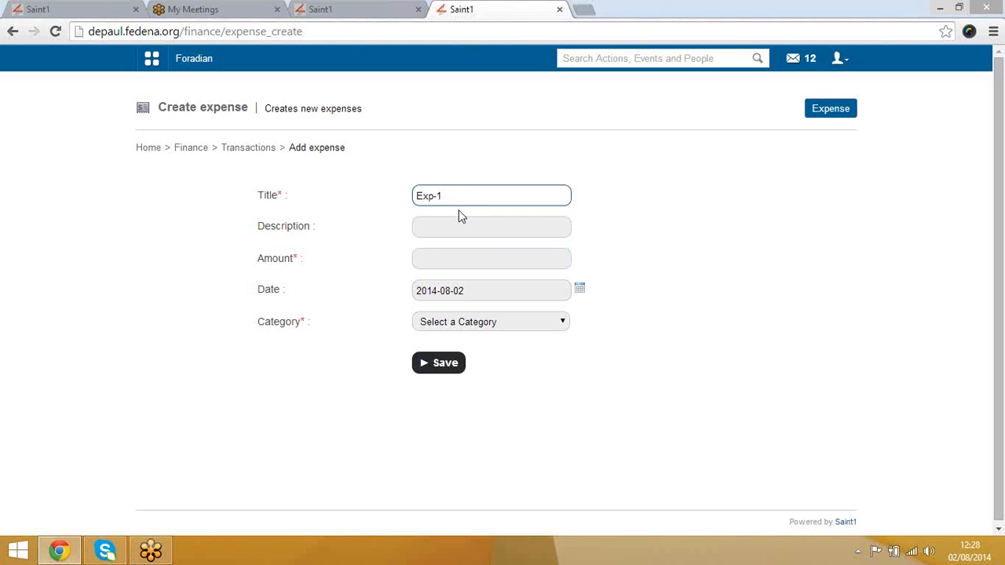
key(Tab)
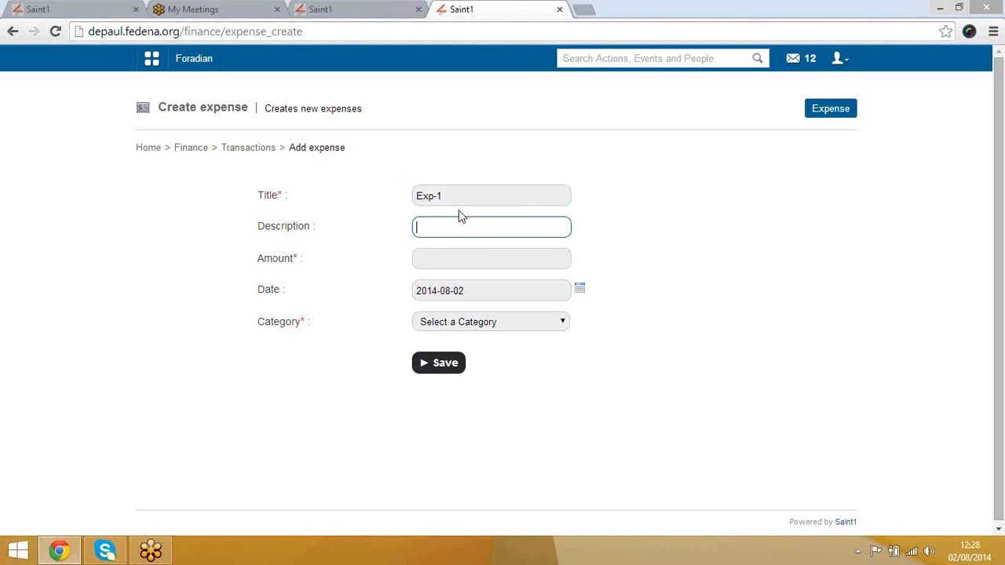
text(12335)
key(Tab)
text(12000)
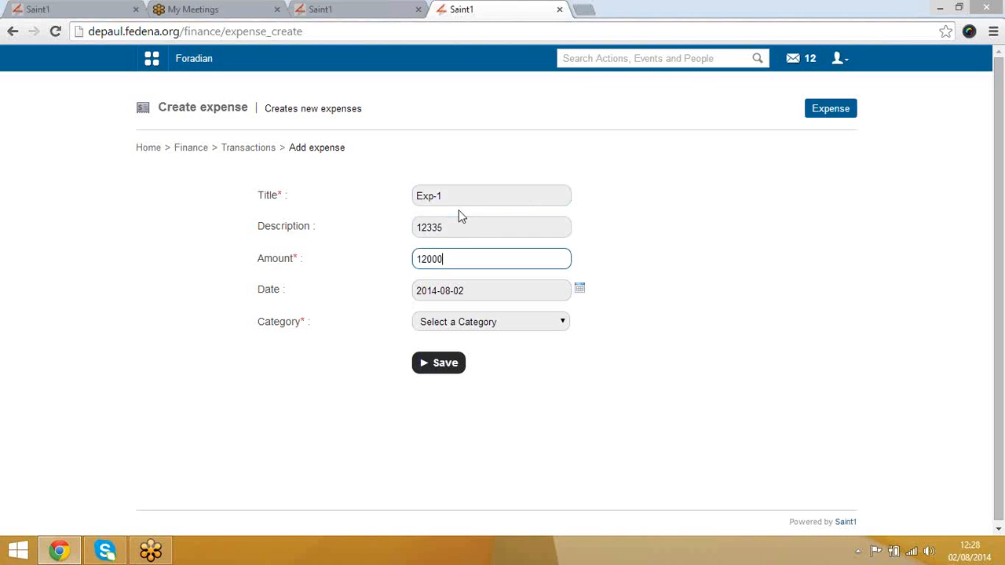
click(463, 321)
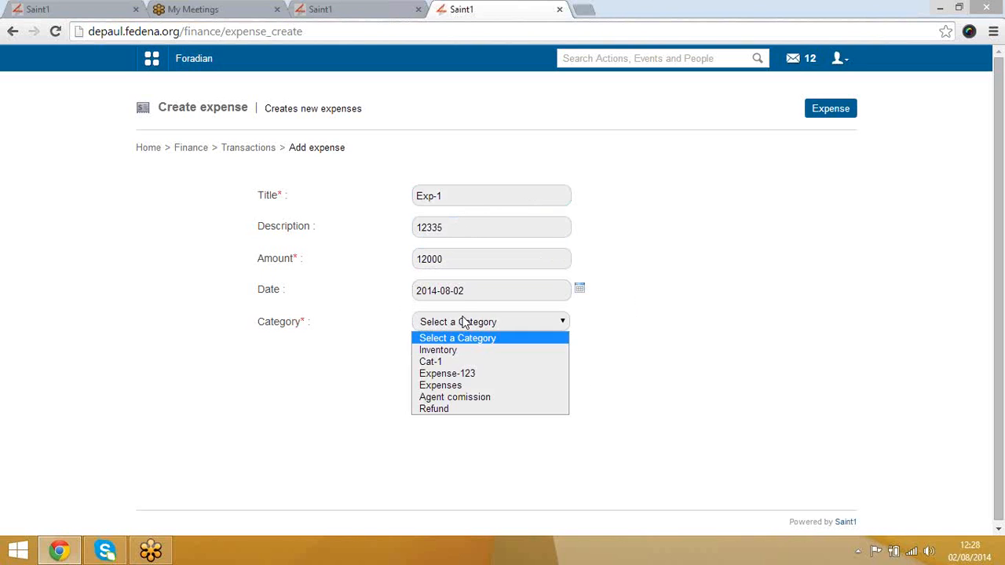
click(470, 385)
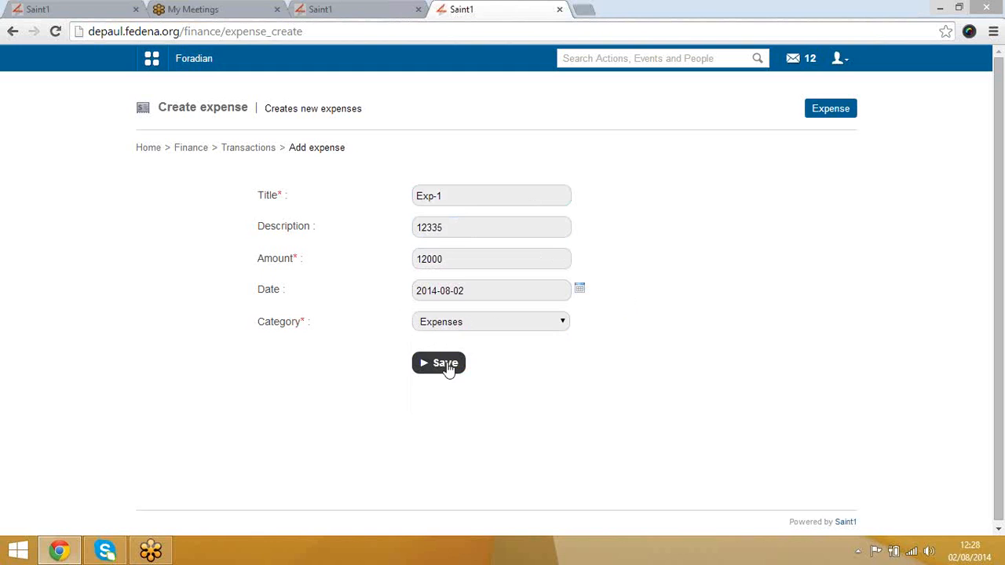
click(445, 365)
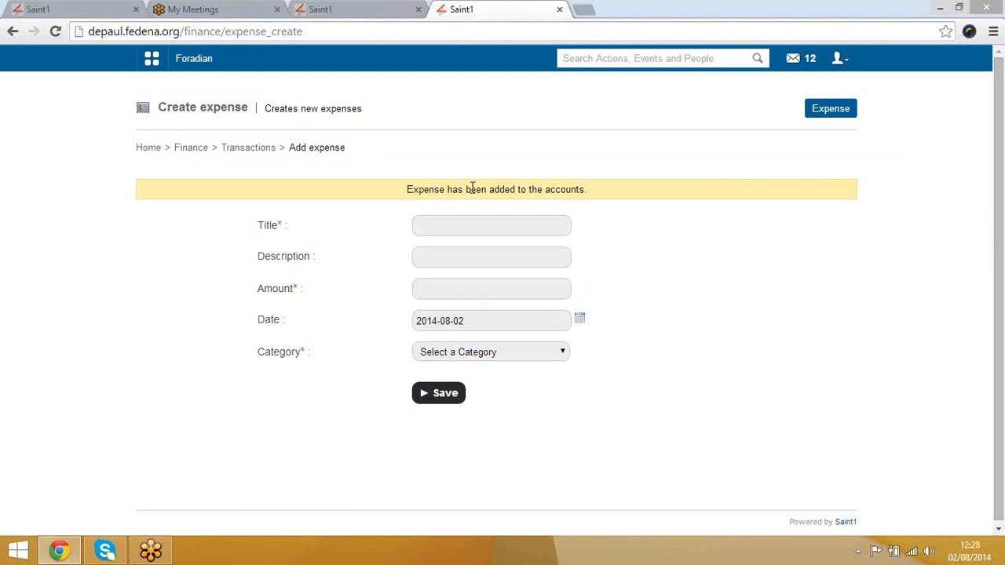
Step: List the expenses for 2014-08-02, then go back to the Transactions page
click(819, 110)
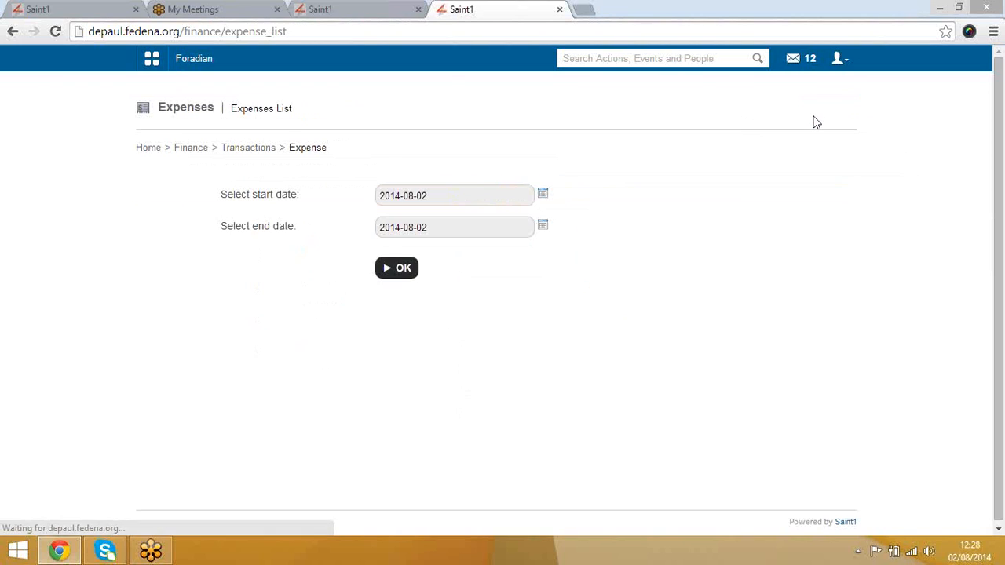
click(400, 268)
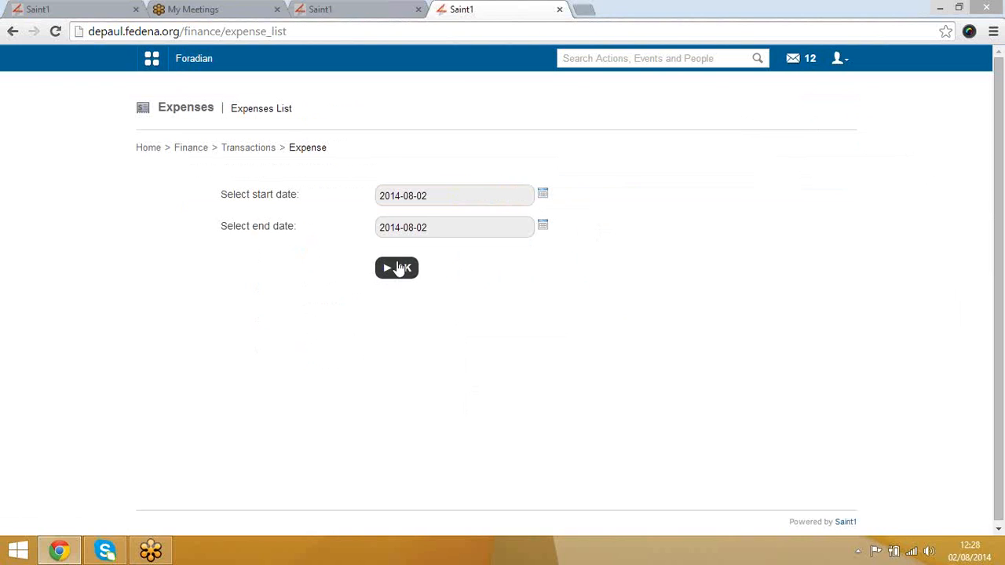
click(407, 268)
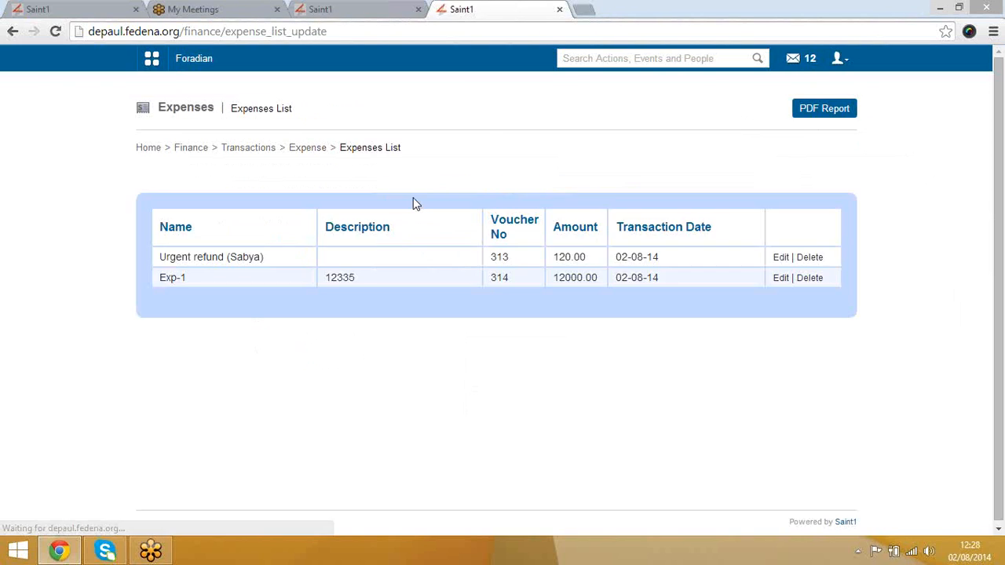
click(301, 149)
click(259, 152)
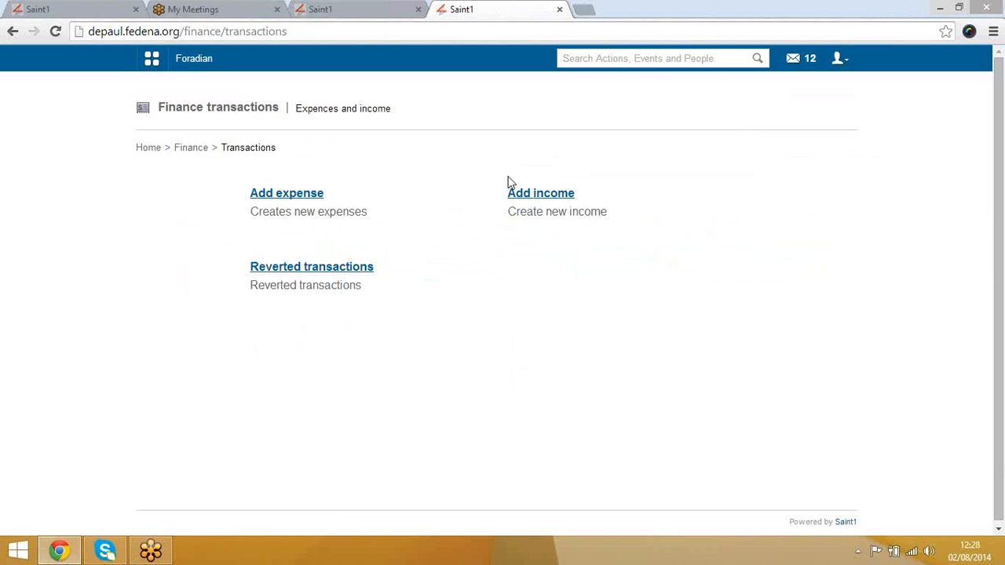
Step: Save income 'Incomes' of 12000 under Playground Rent and go back to Transactions
click(529, 198)
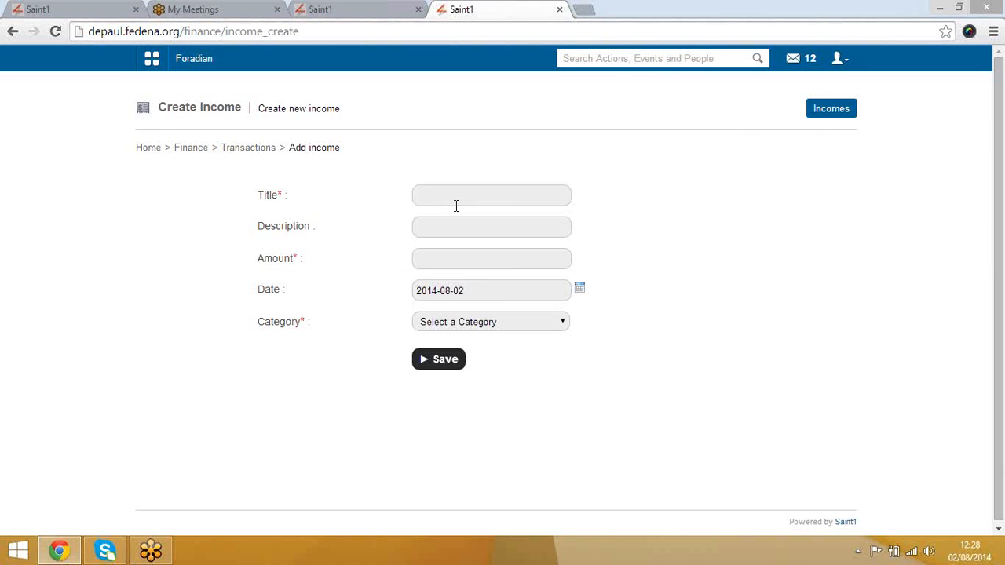
click(456, 205)
text(Incomes)
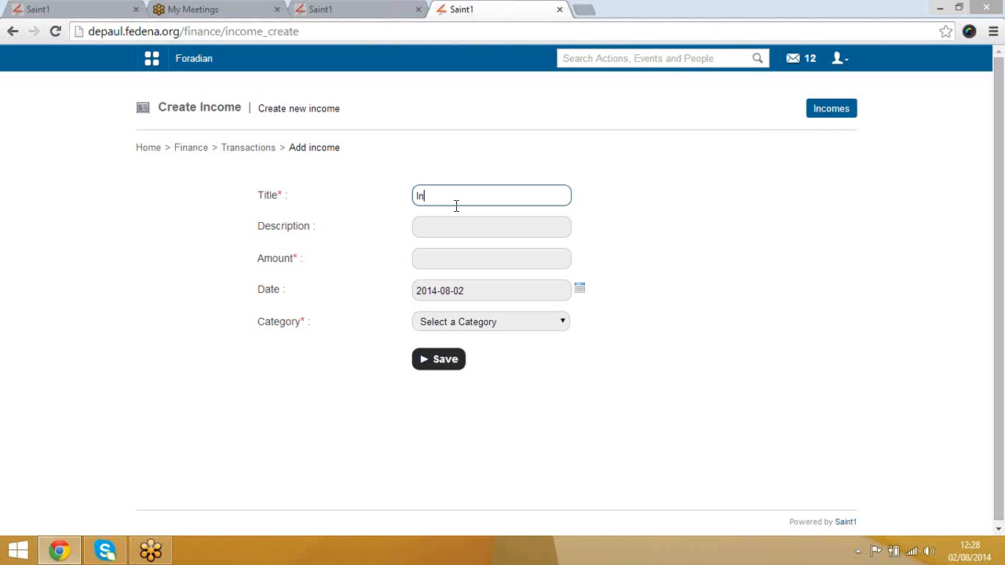
key(Tab)
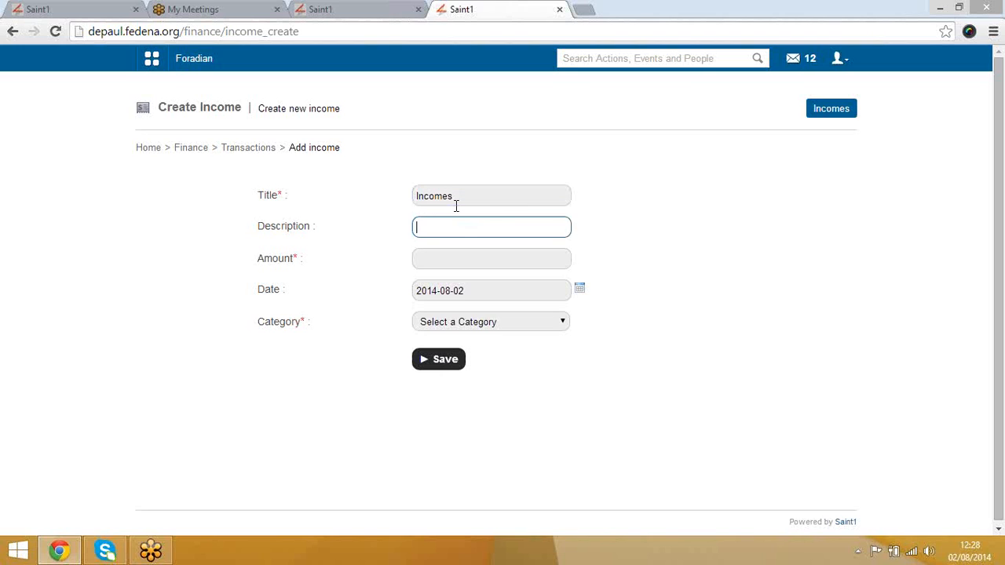
key(Tab)
text(12000)
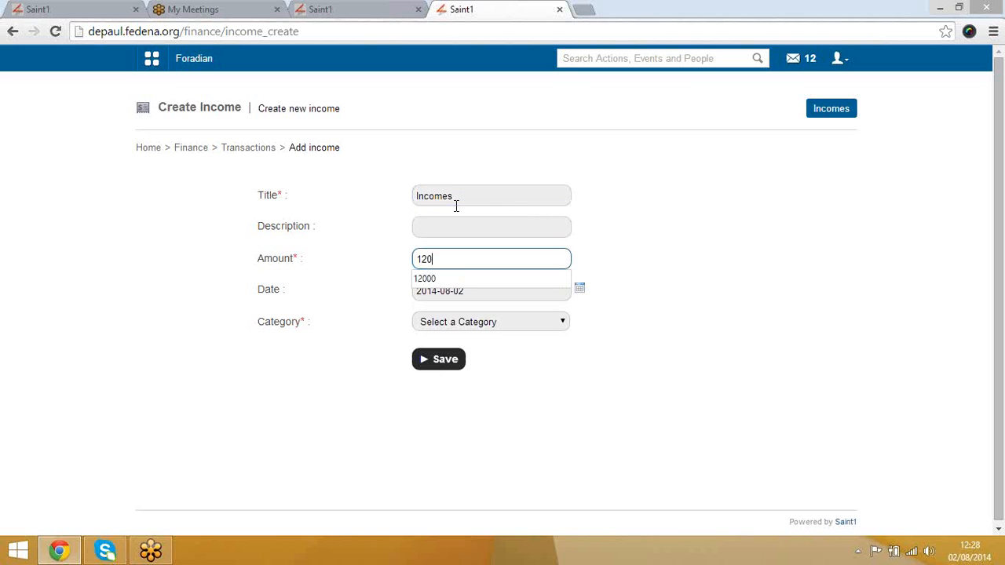
click(736, 269)
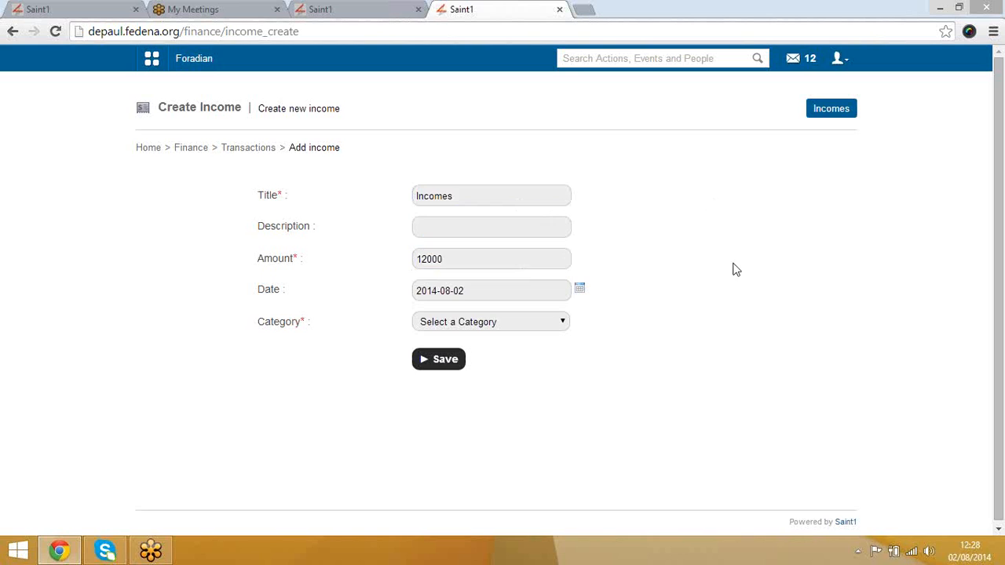
click(482, 322)
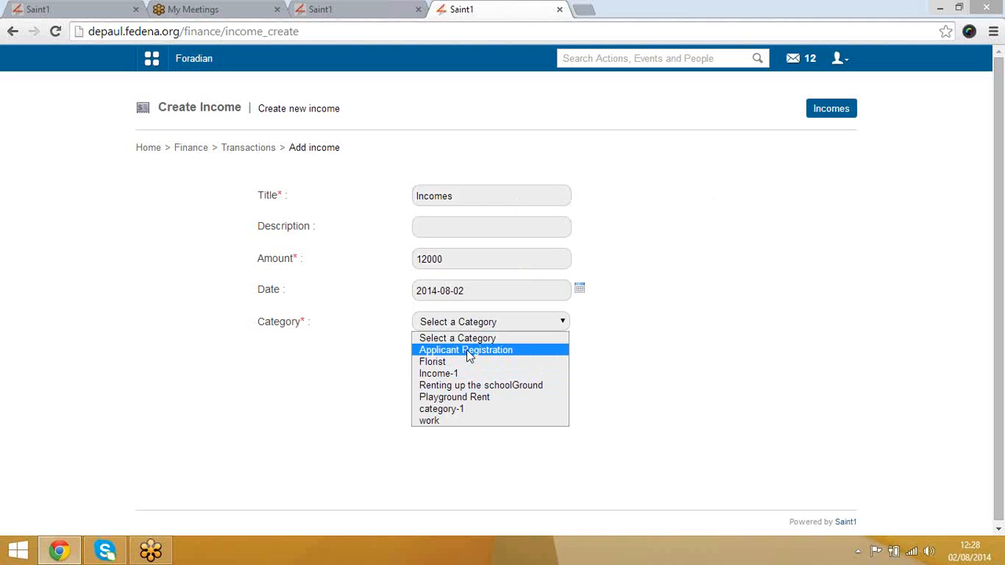
click(482, 399)
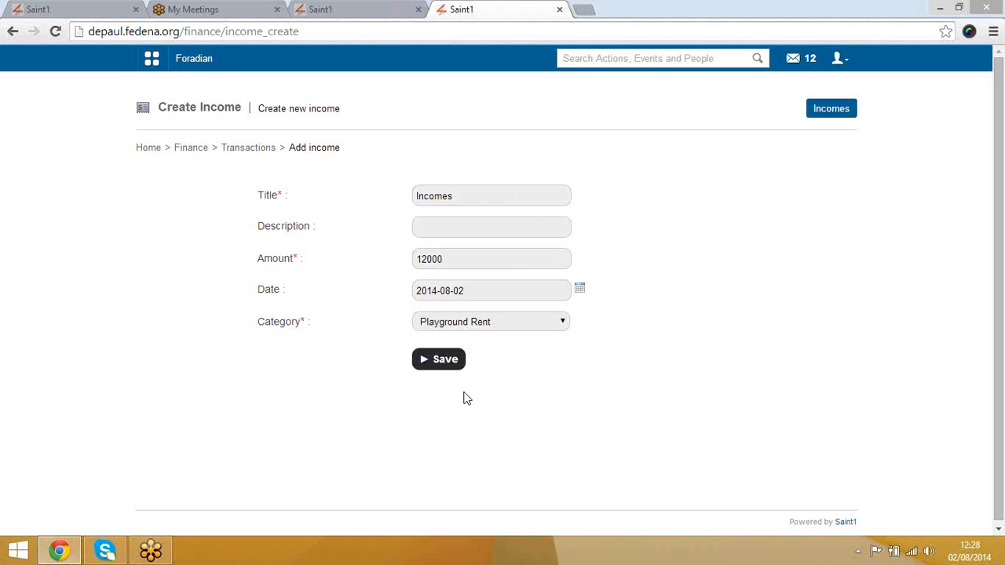
click(437, 363)
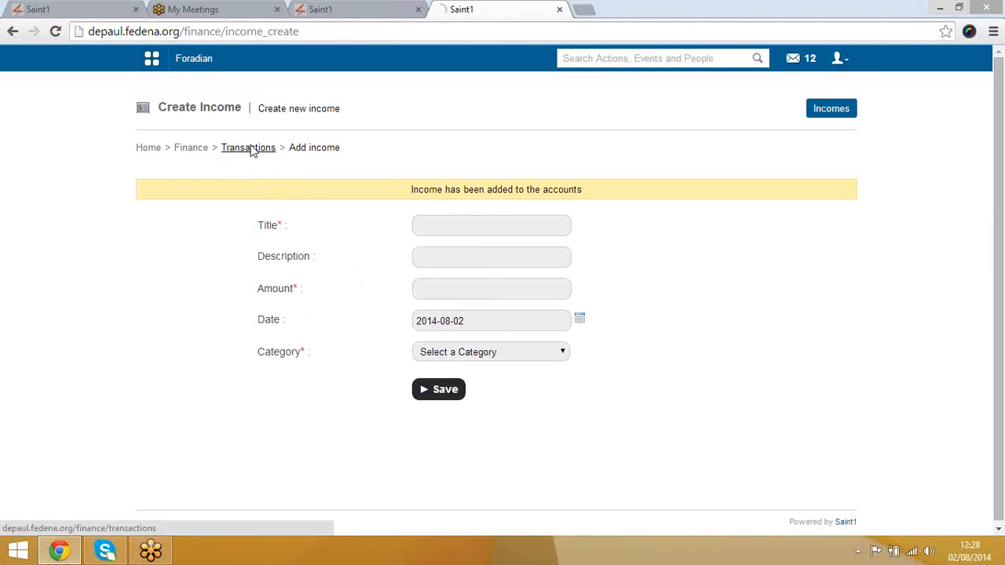
click(250, 149)
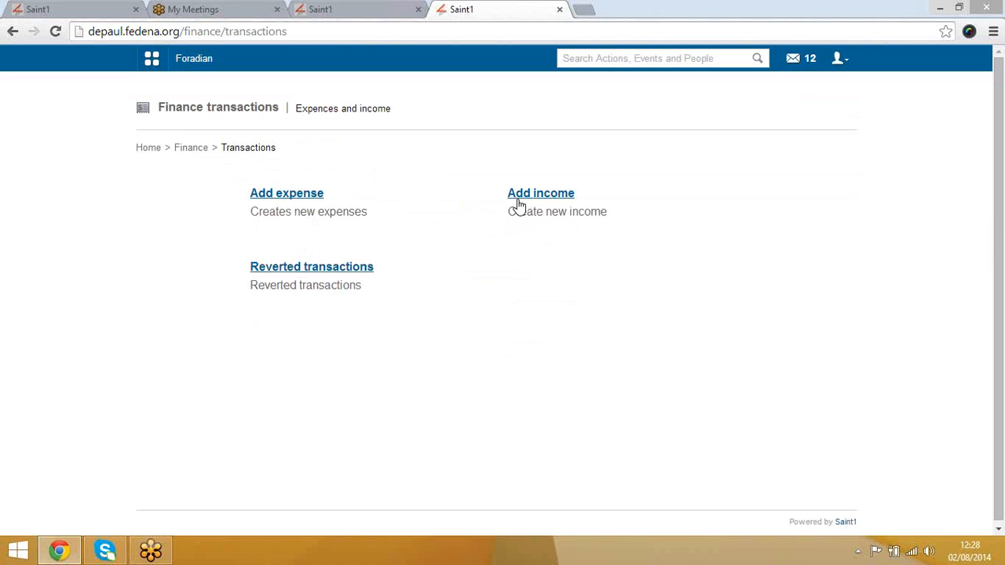
Step: Confirm the Reverted transactions list is empty, then go back up to Finance
click(338, 271)
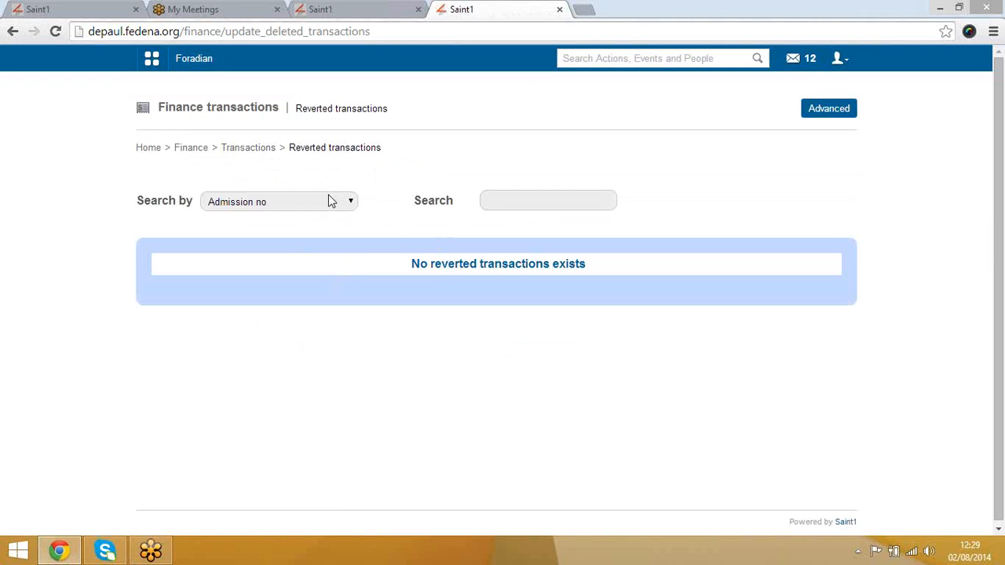
click(262, 154)
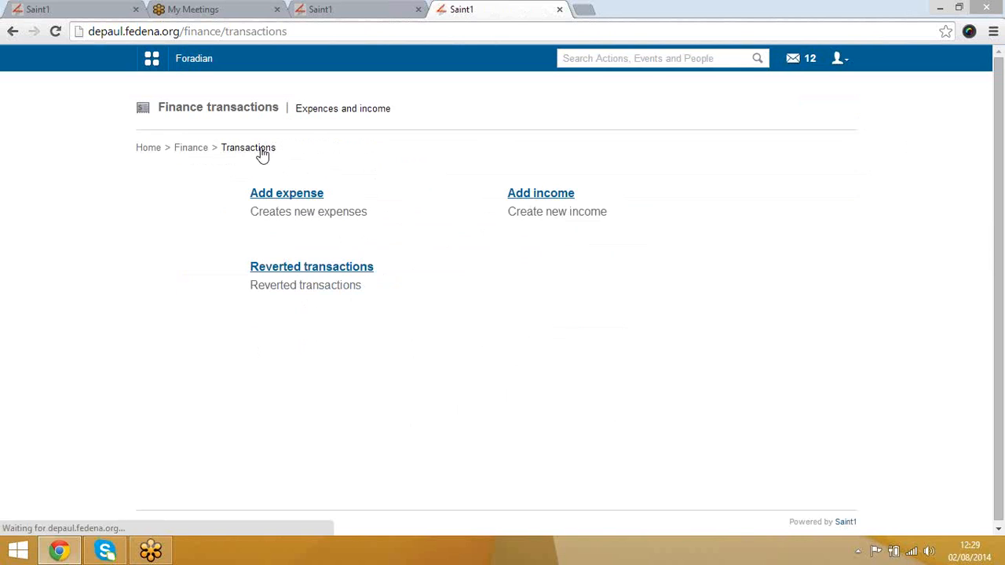
click(204, 154)
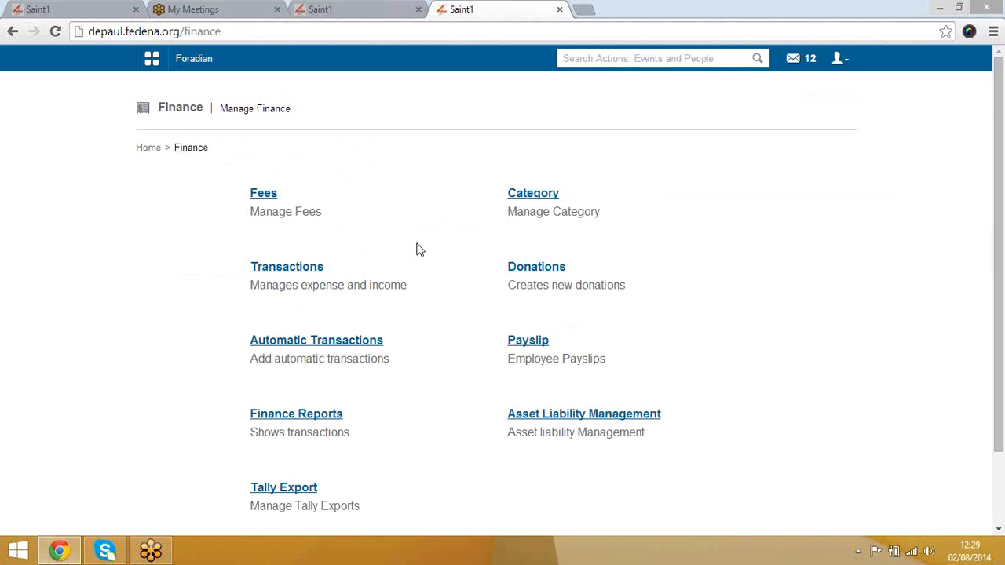
scroll(417, 258, down, 2)
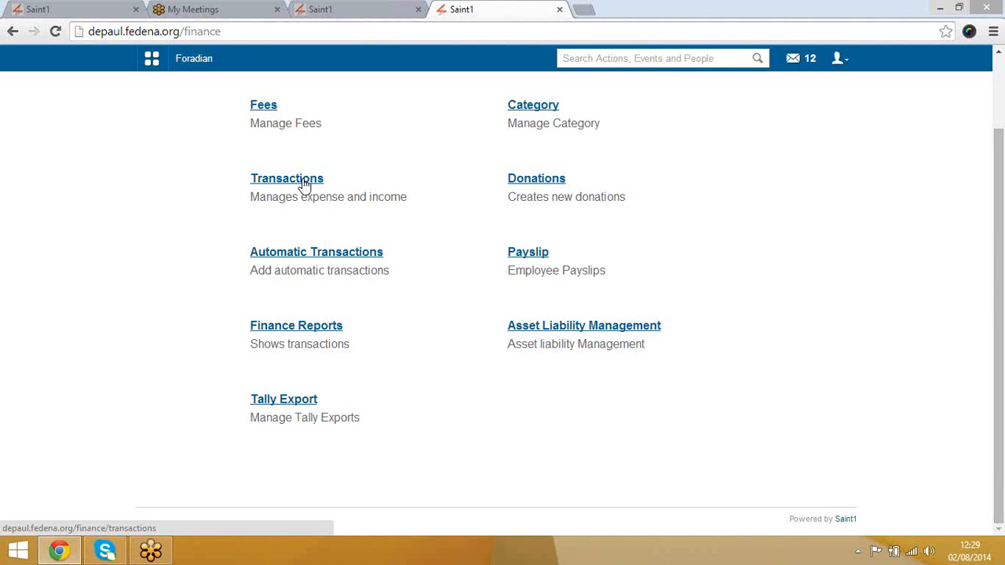
Step: Add a 120000 donation with the donor's name and description 'desc'
click(534, 181)
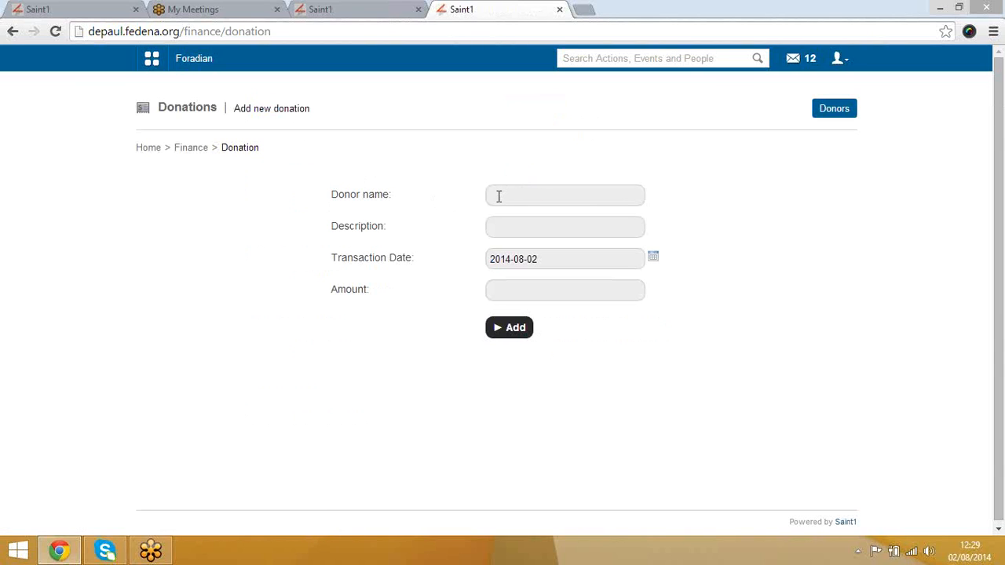
click(499, 197)
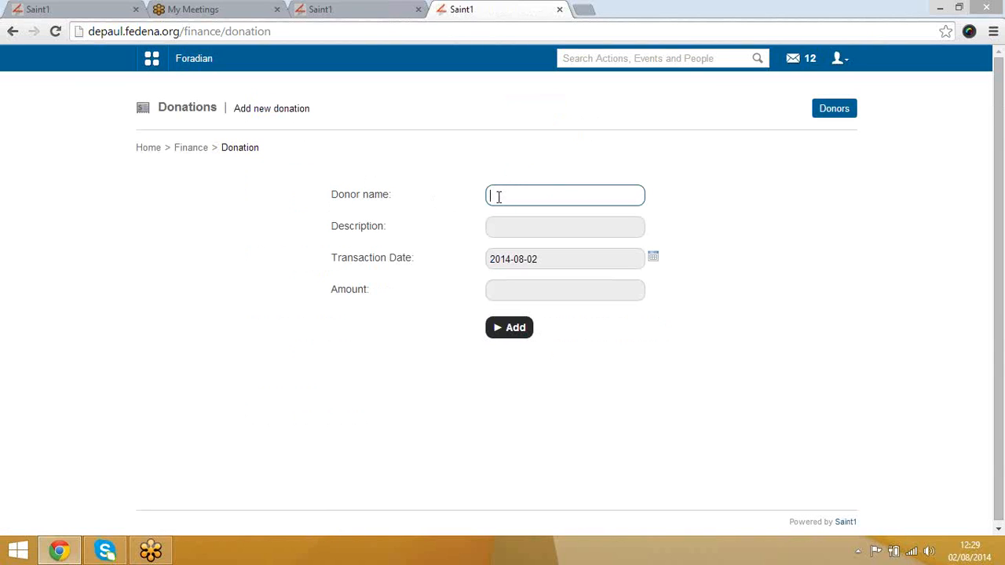
click(523, 231)
click(530, 289)
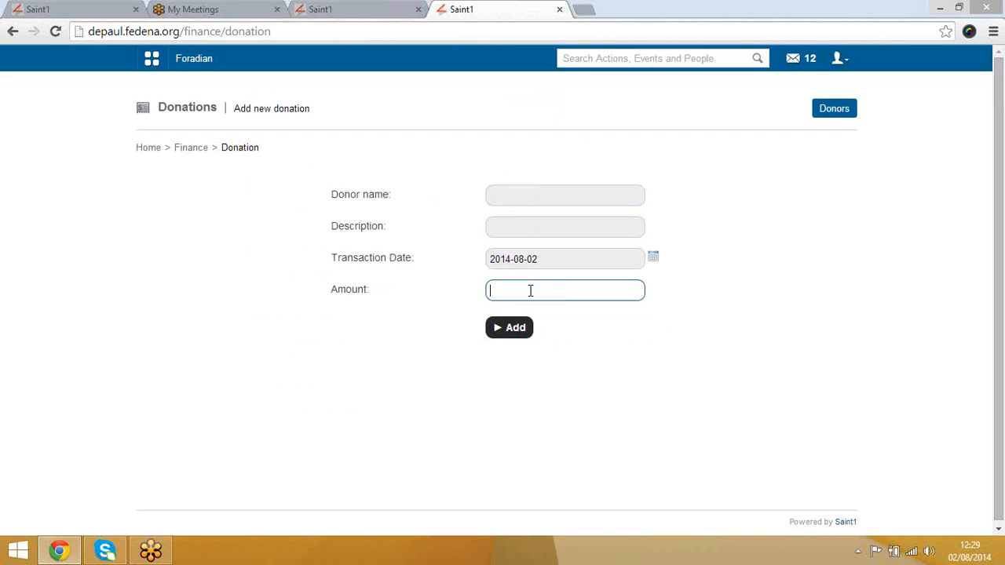
click(512, 197)
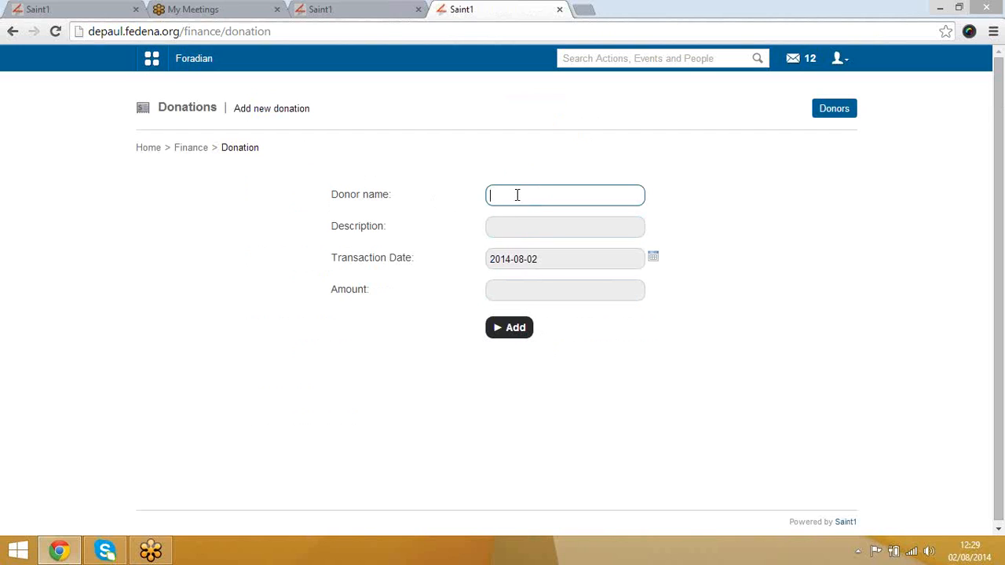
text(Dipak)
key(Tab)
text(d)
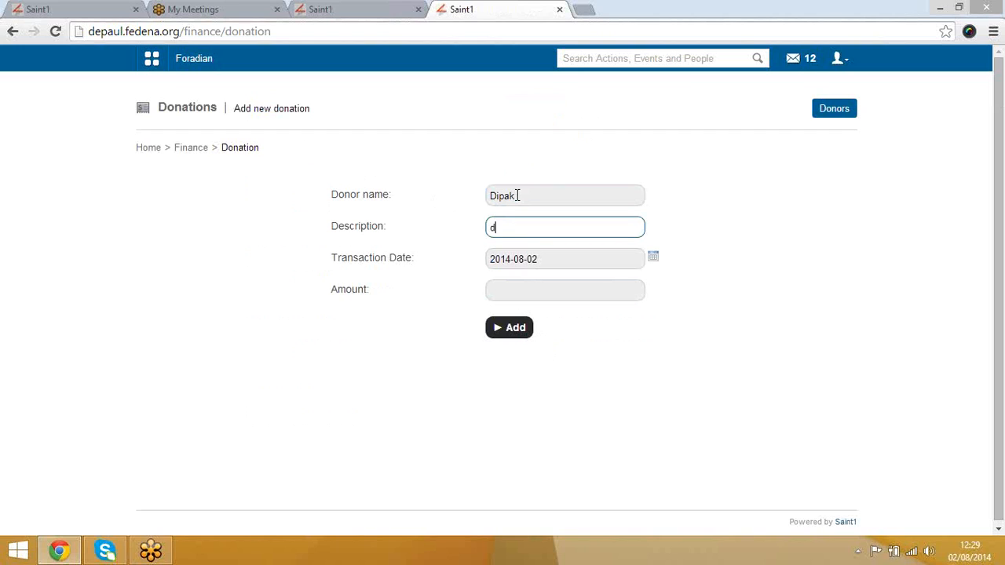
text(esc)
key(Tab)
key(Tab)
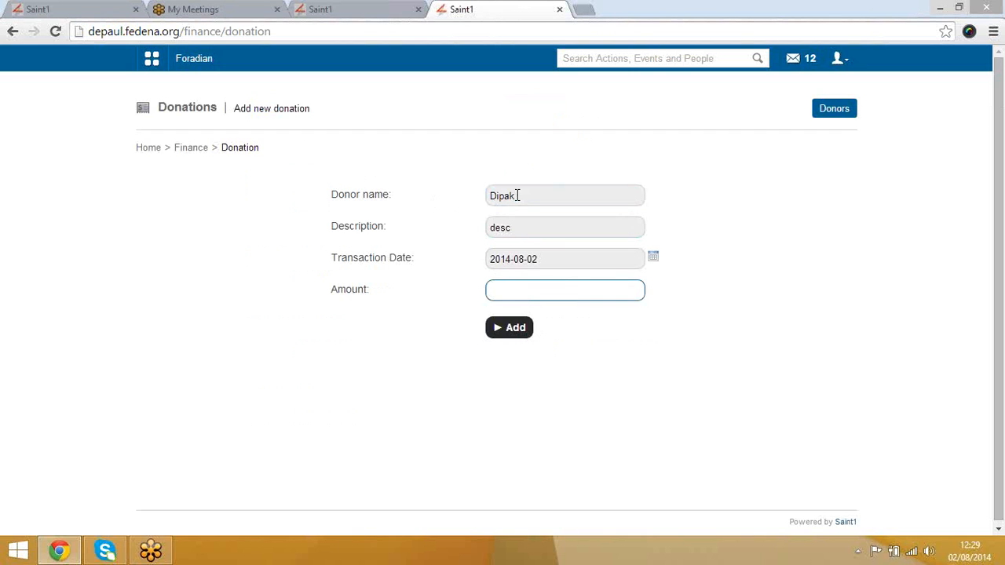
text(120000)
click(505, 328)
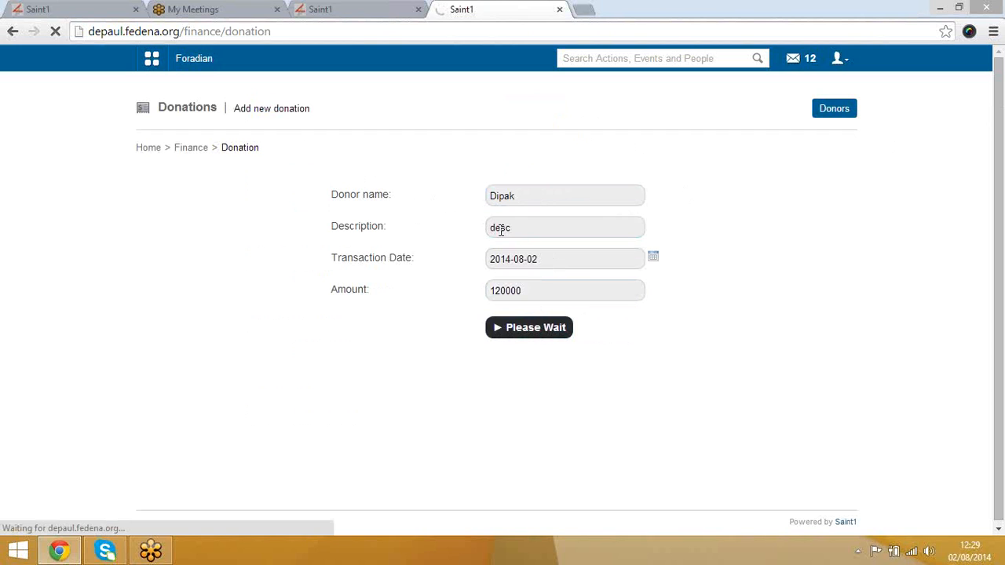
Step: Check the new donation heads the Donors list, then return to the Finance page
right_click(823, 112)
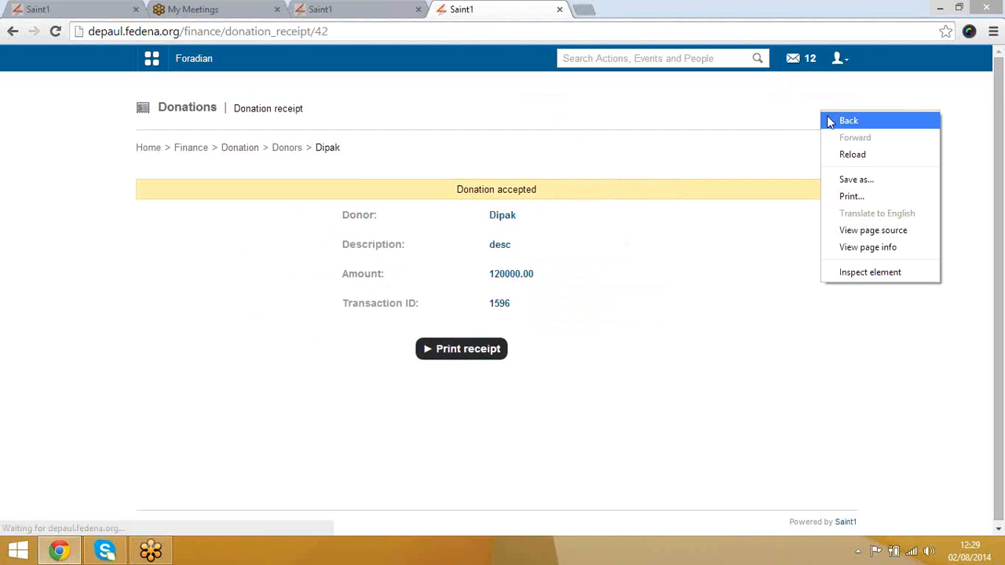
click(677, 143)
click(287, 148)
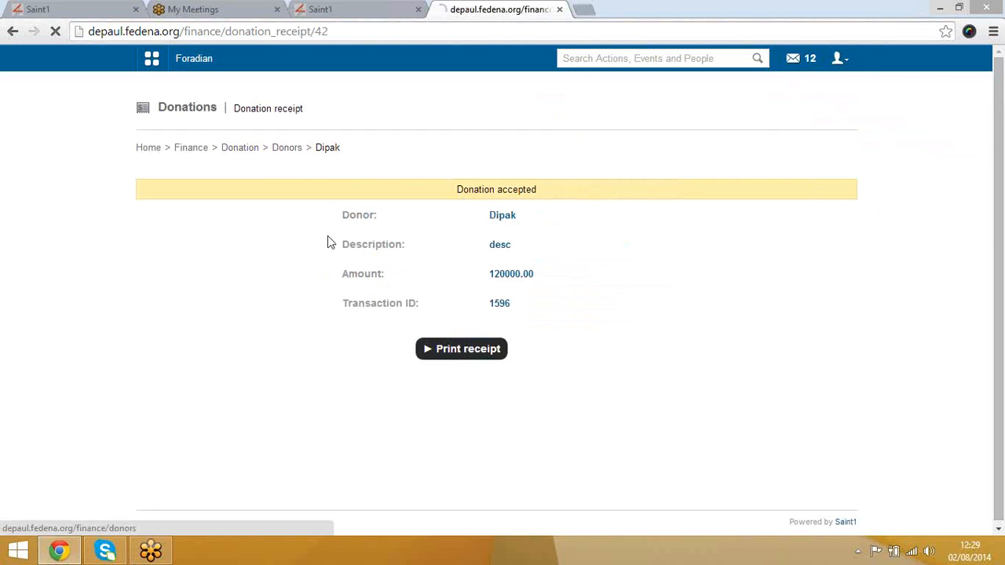
scroll(377, 276, down, 3)
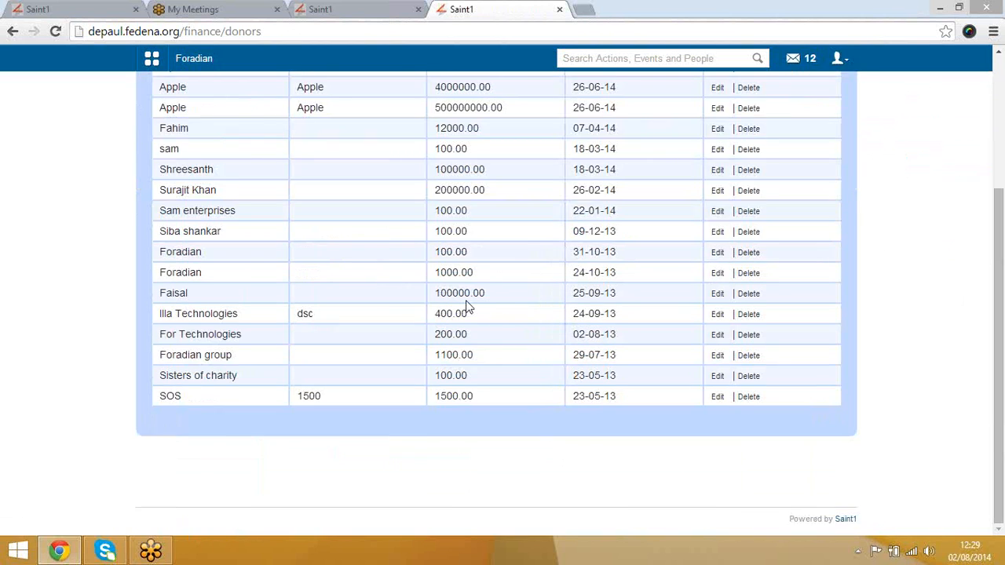
scroll(467, 308, up, 3)
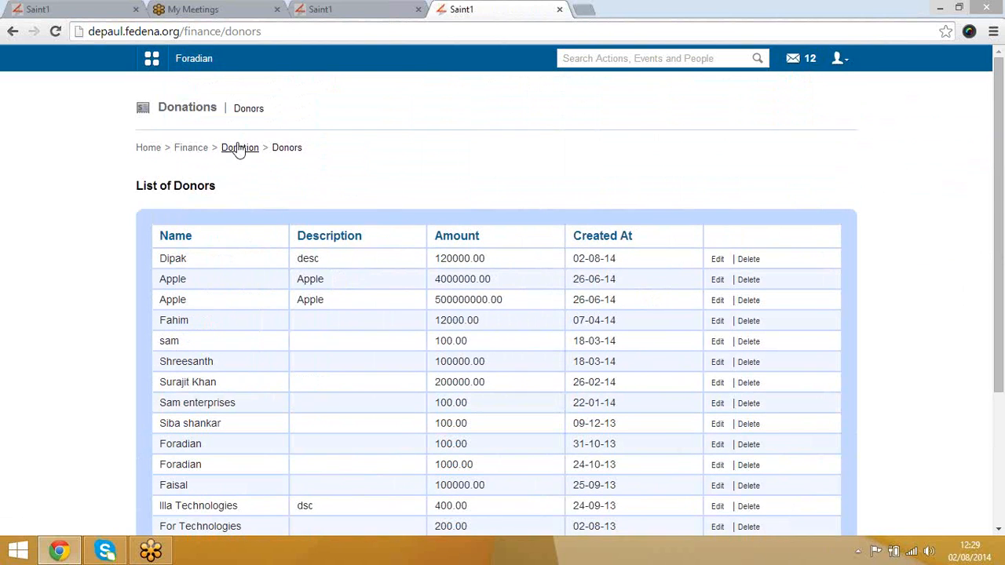
click(240, 148)
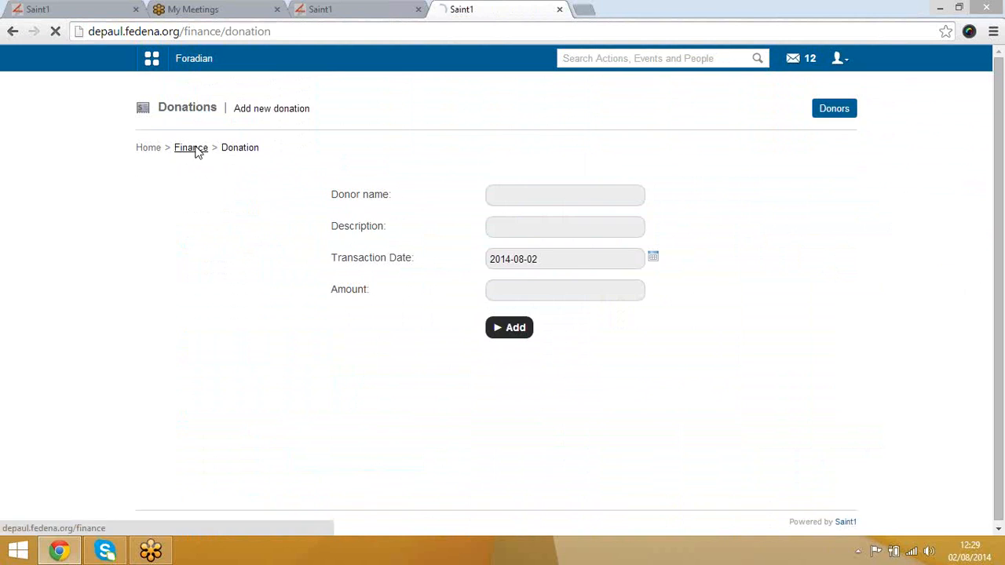
click(193, 150)
Step: Open Automatic Transactions in a new tab and start a new automatic transaction with Create
right_click(333, 344)
click(391, 349)
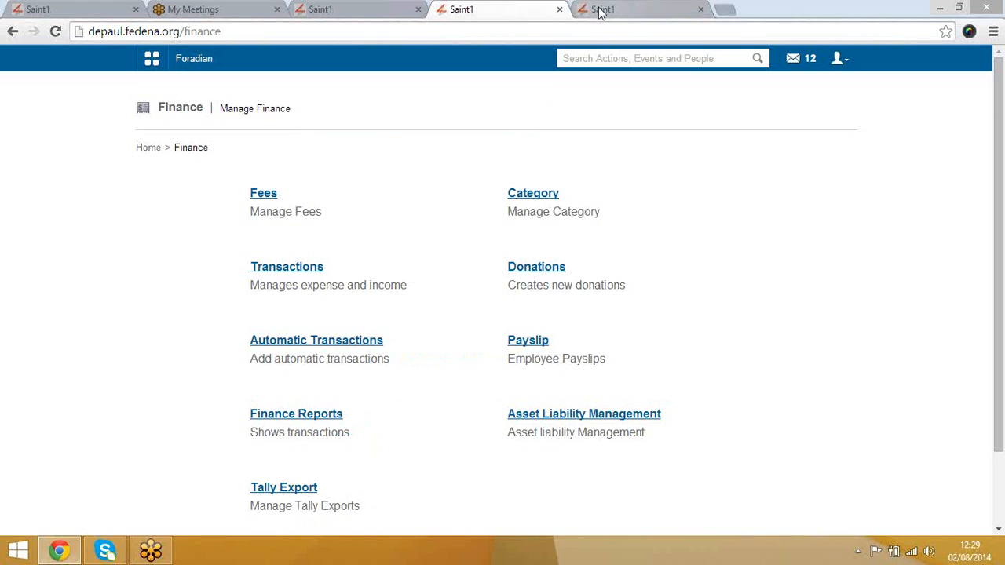
click(601, 11)
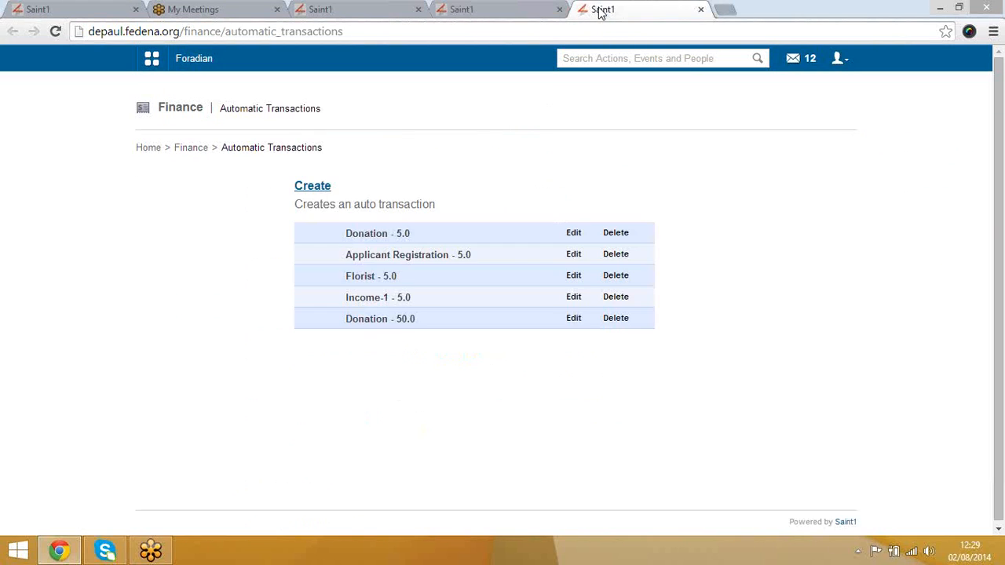
click(318, 188)
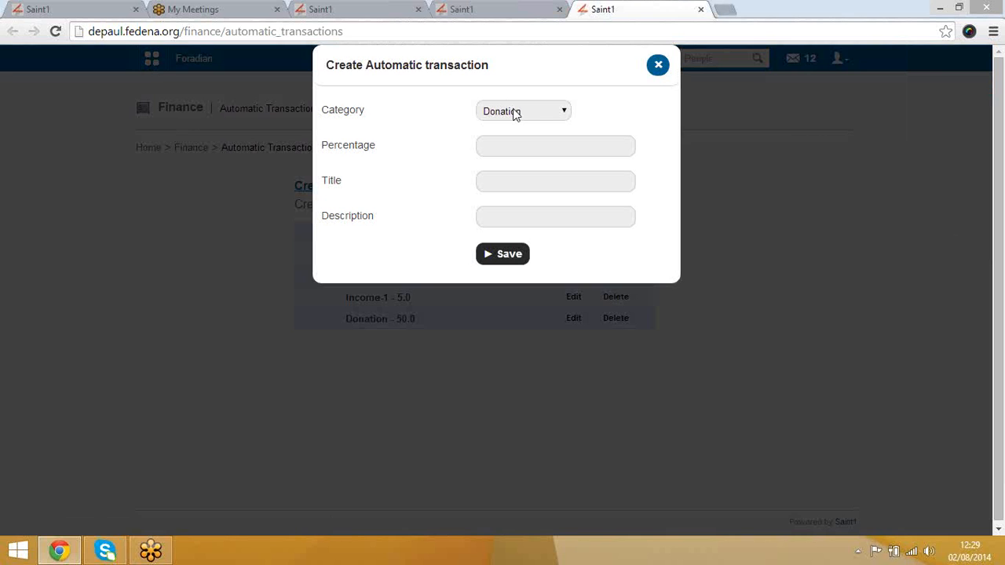
Step: Dismiss the new automatic transaction form and the first Donation's edit form unsaved, then go back to Finance
click(657, 65)
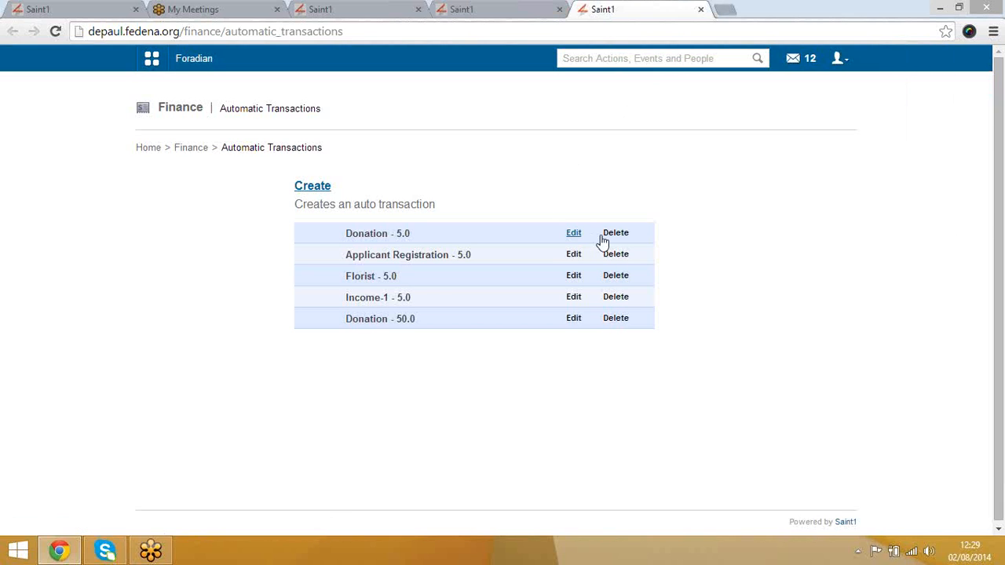
click(574, 235)
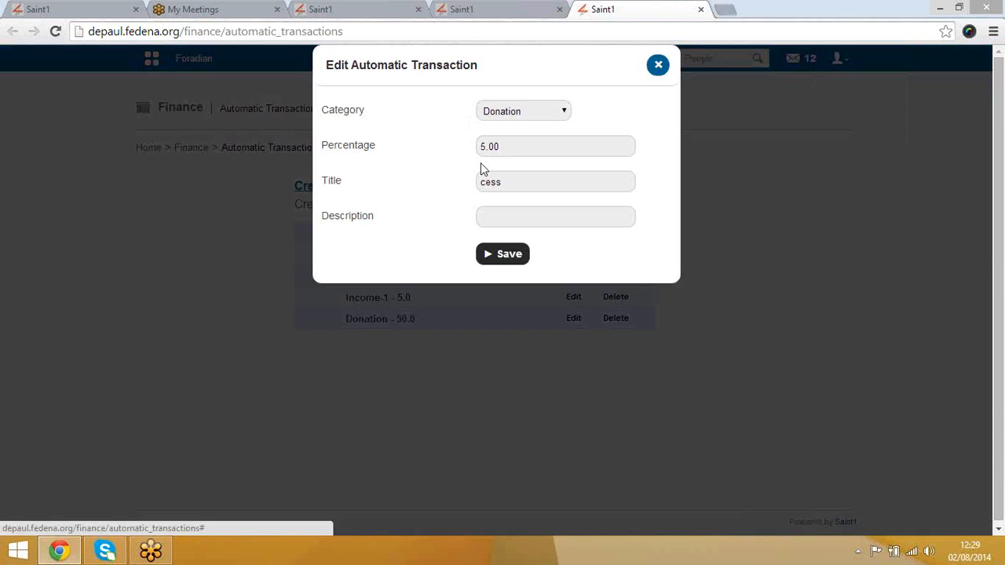
click(511, 222)
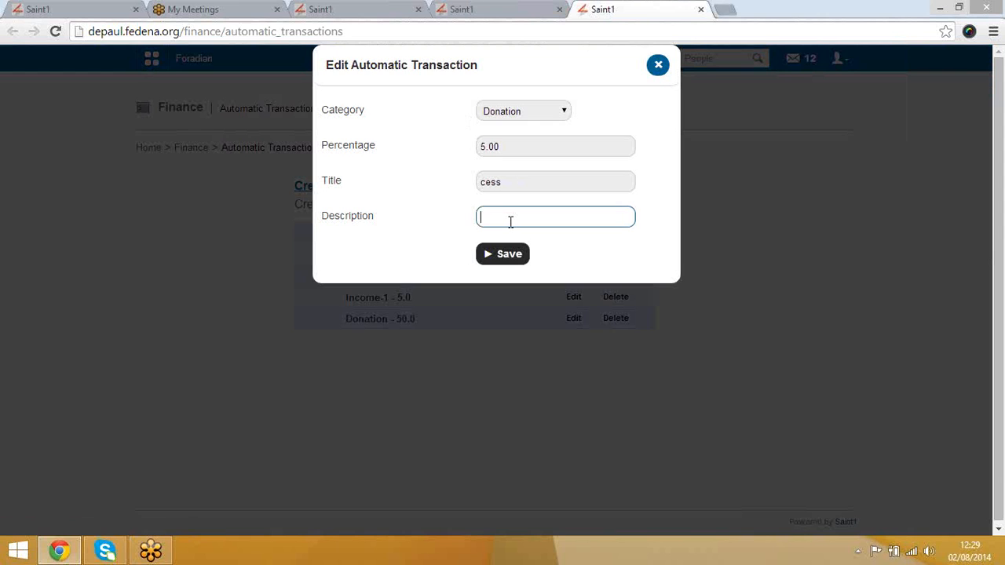
click(659, 66)
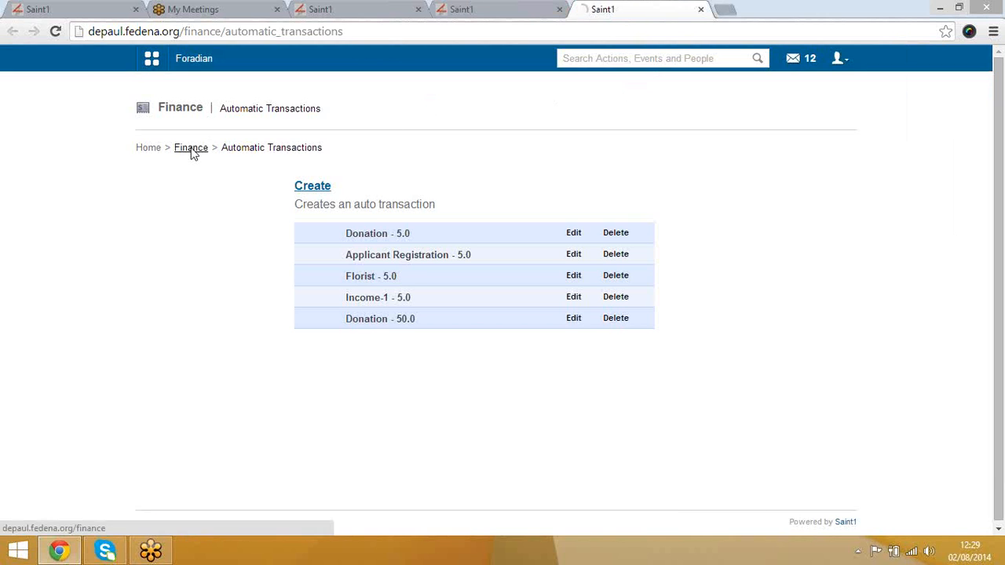
click(191, 153)
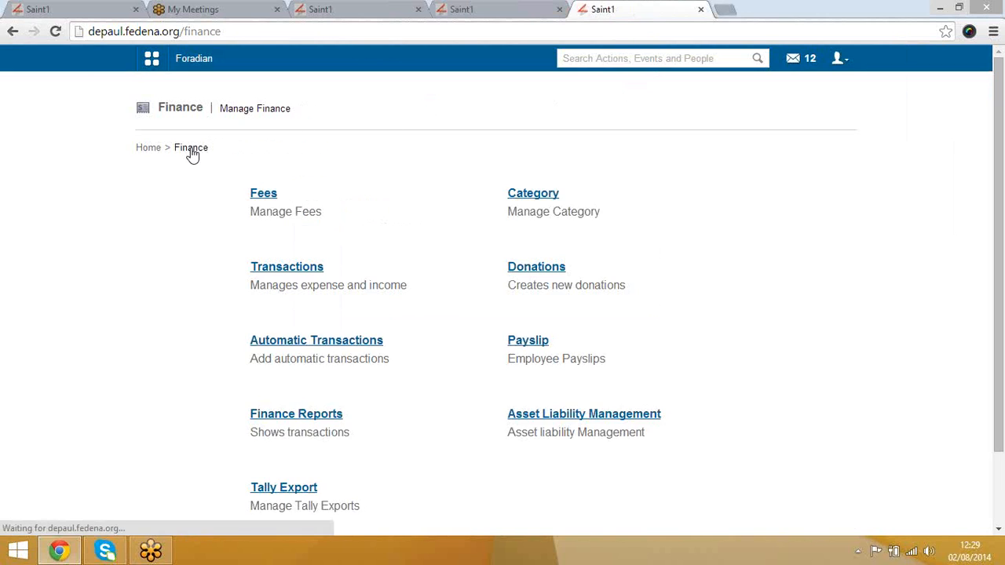
Step: Under Payslip > View Payslip, show the Academics department's payslips for August 2014
click(534, 344)
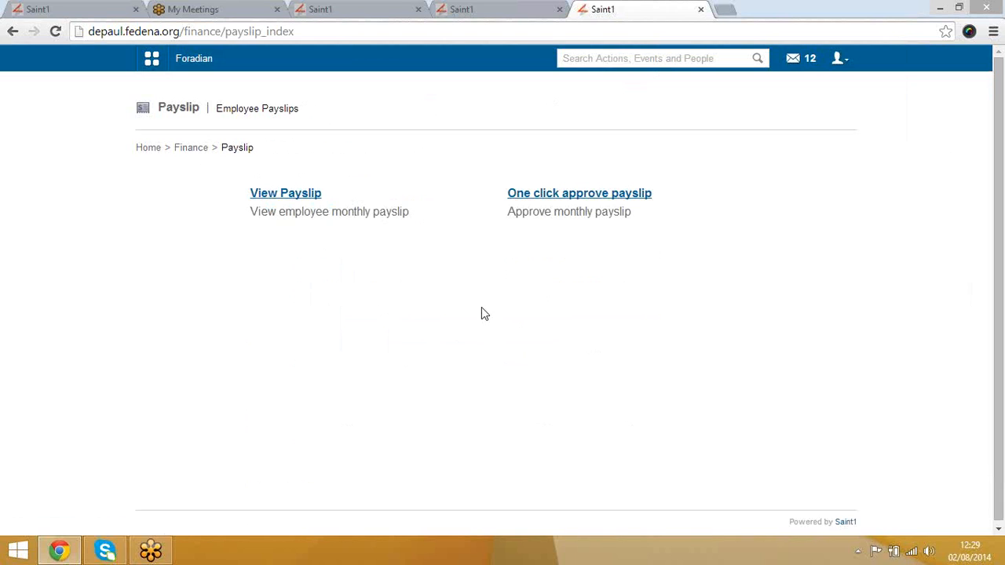
click(297, 196)
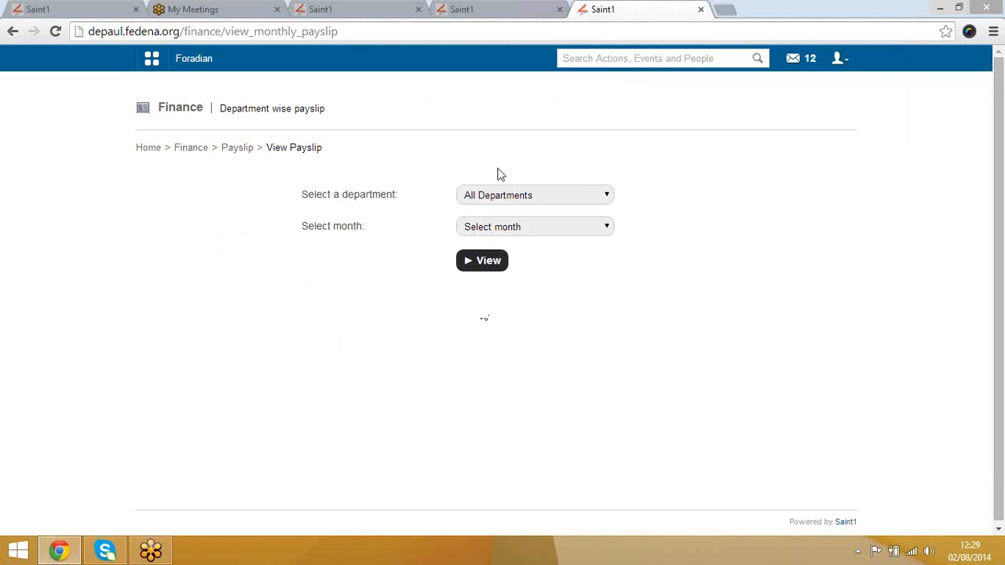
click(514, 197)
click(519, 223)
click(522, 228)
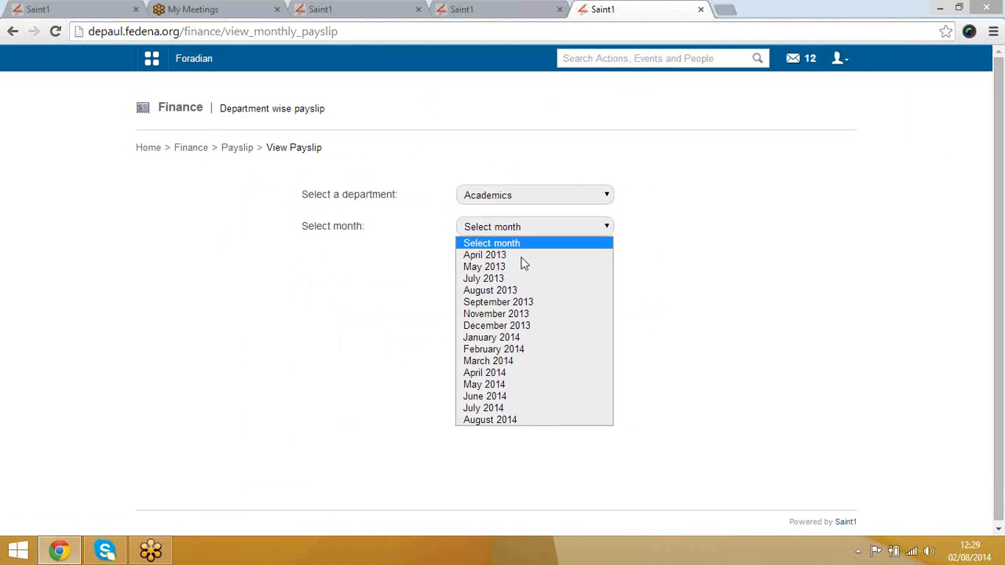
click(524, 423)
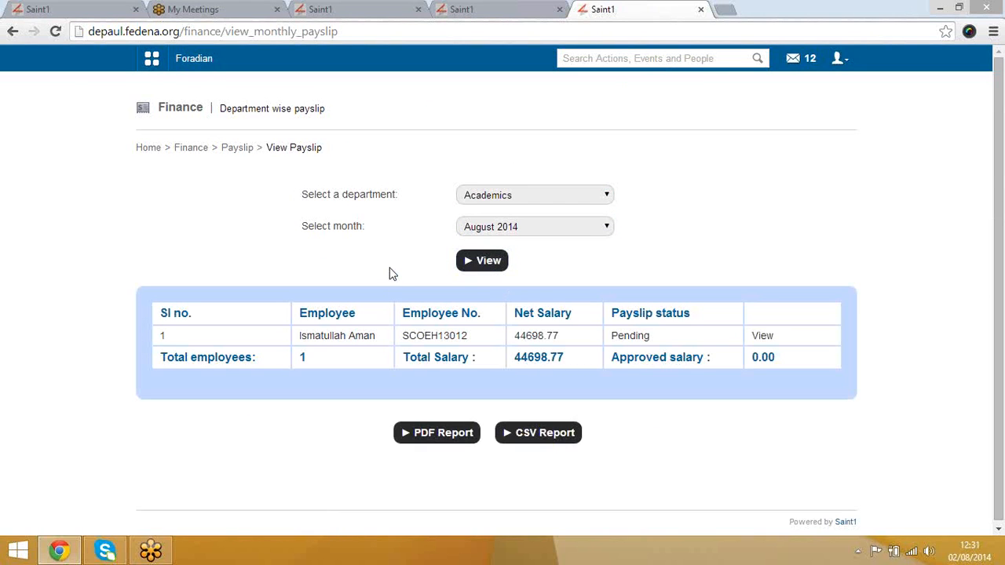
Step: Open the listed employee's detailed August 2014 payslip and review it
click(764, 337)
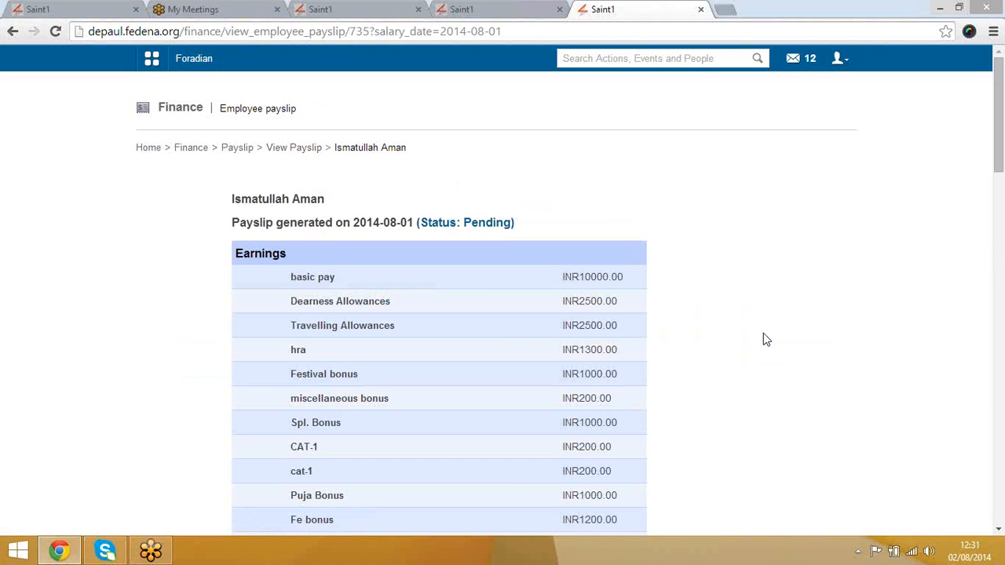
scroll(763, 334, down, 14)
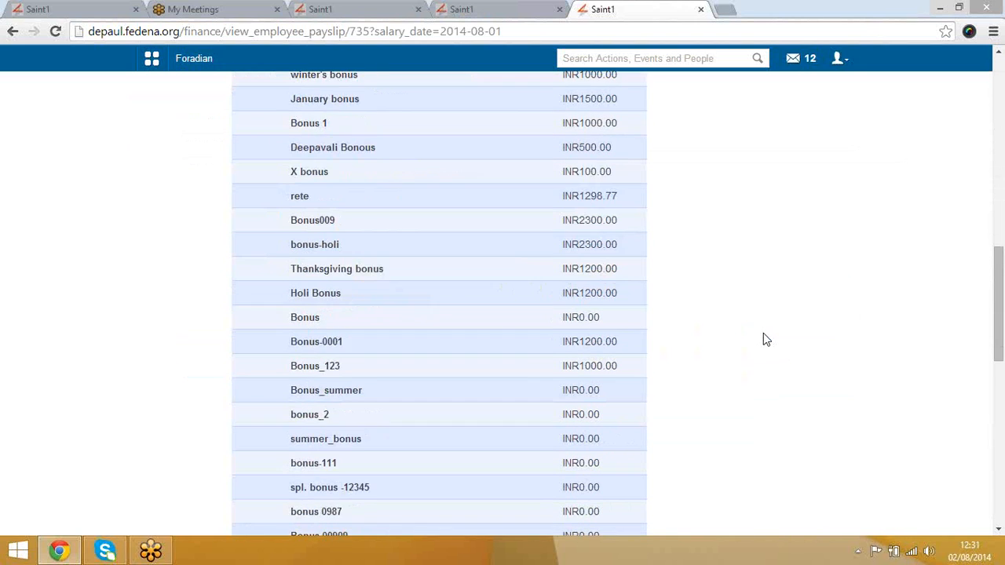
scroll(764, 334, up, 14)
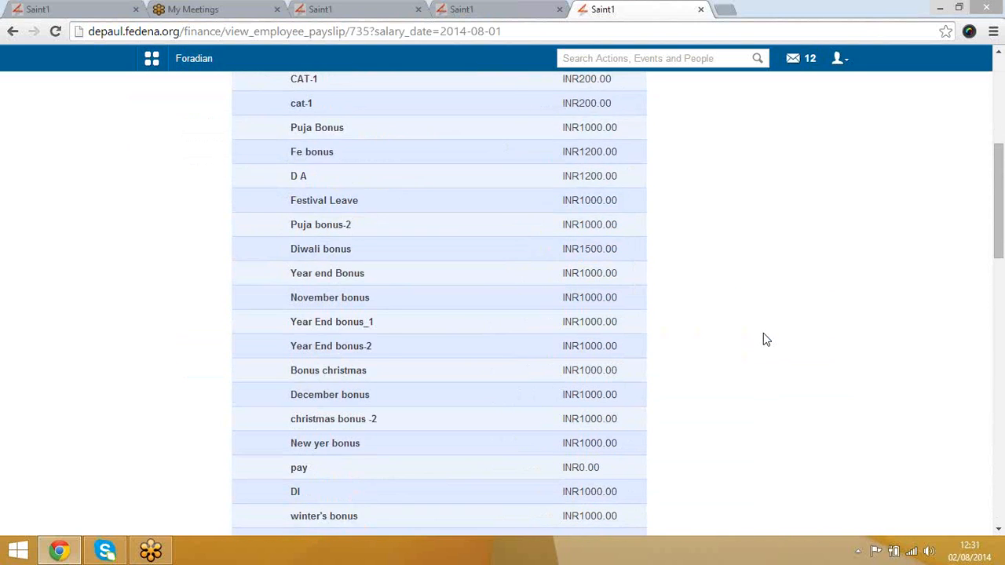
scroll(763, 340, down, 15)
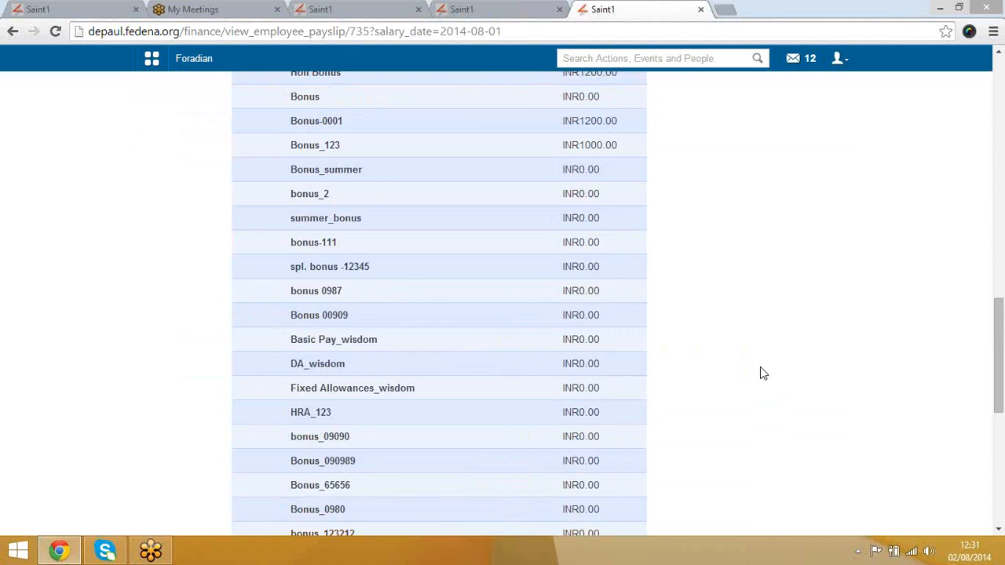
scroll(530, 473, up, 1)
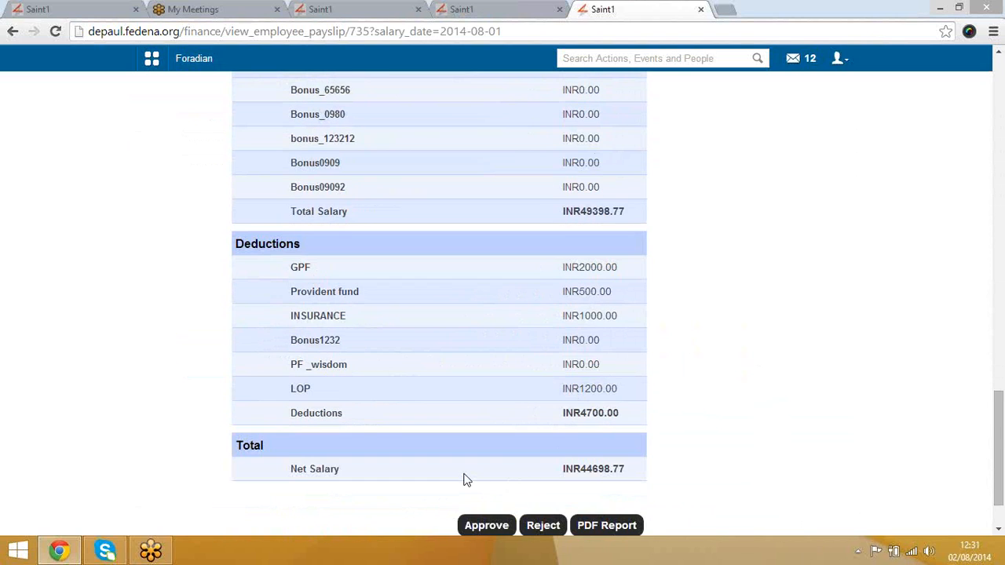
scroll(464, 481, down, 1)
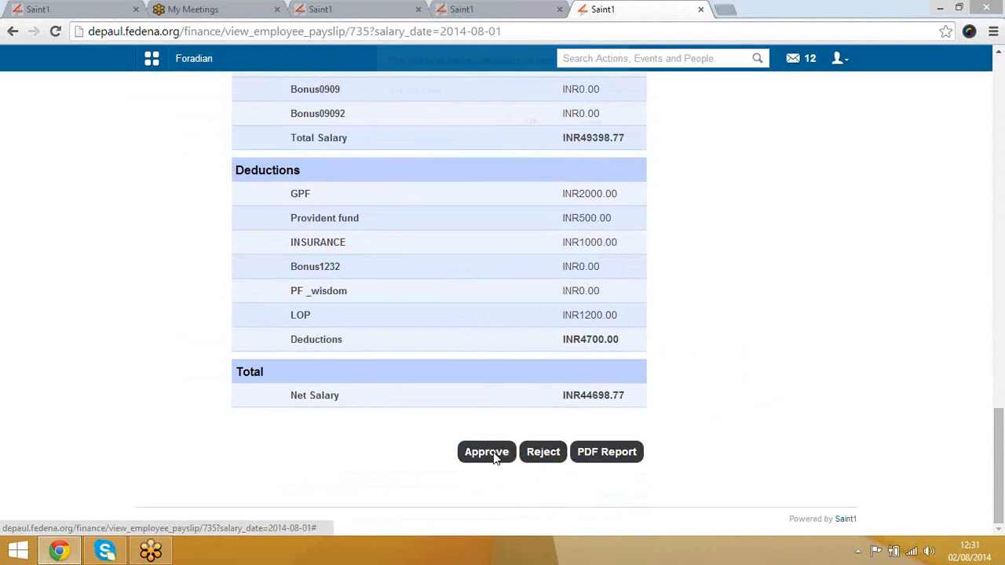
Step: Approve the payslip with a remark, then go back via the View Payslip breadcrumb
click(495, 455)
click(548, 130)
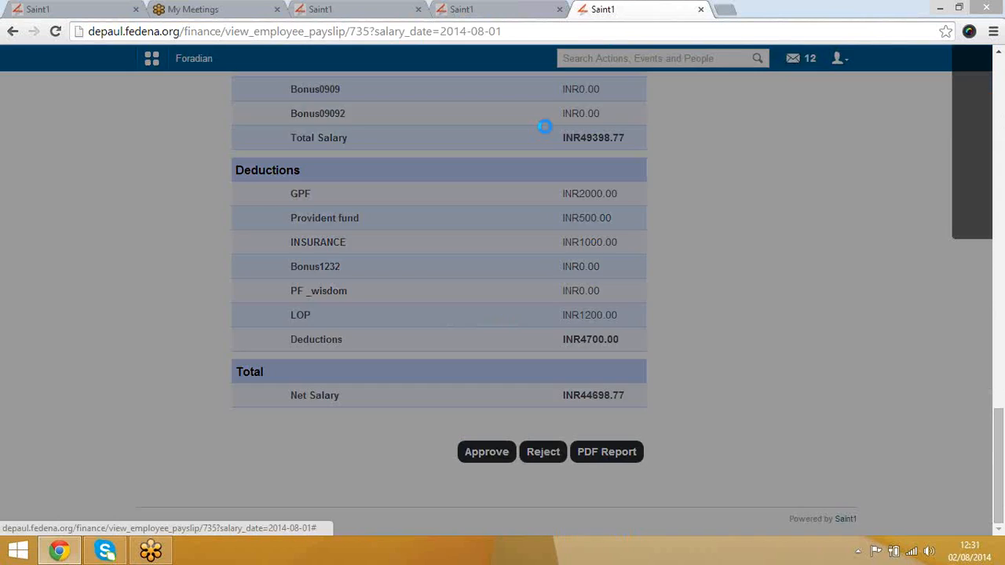
click(552, 119)
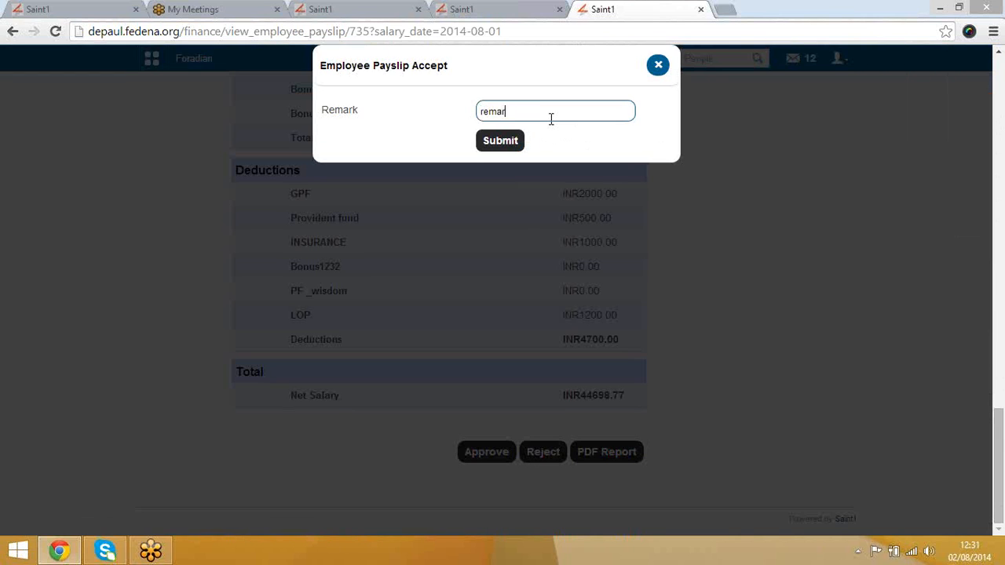
click(512, 144)
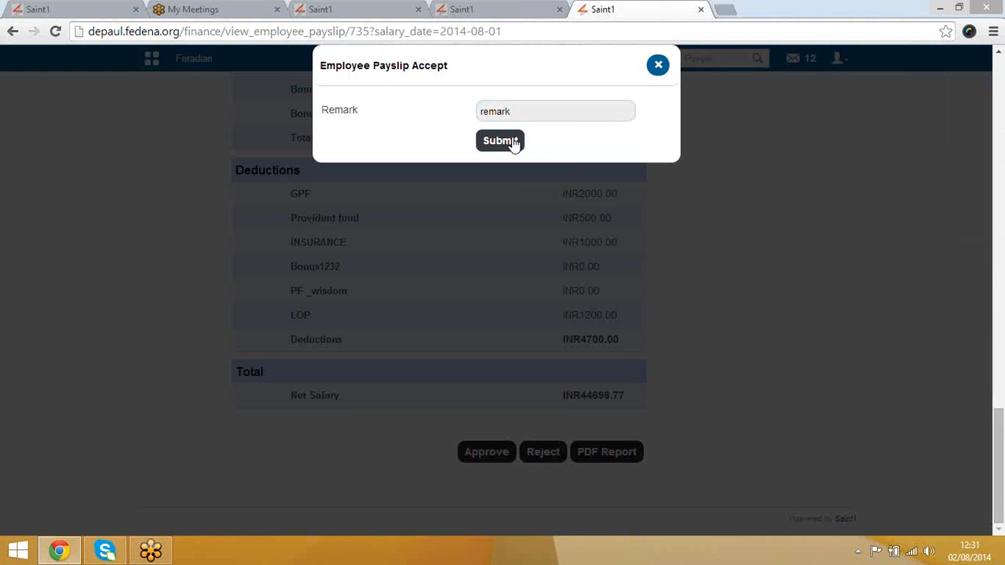
click(505, 142)
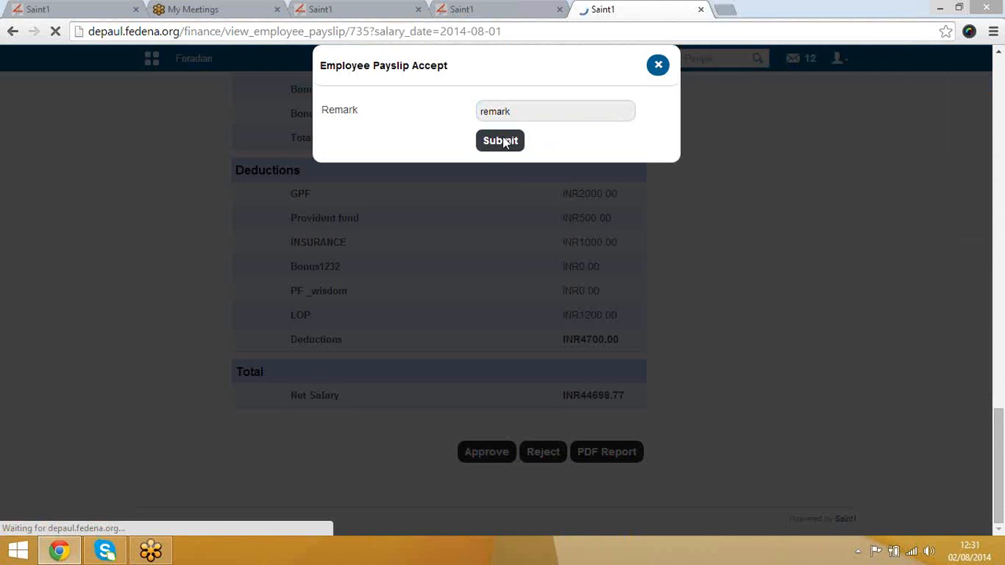
scroll(410, 208, up, 10)
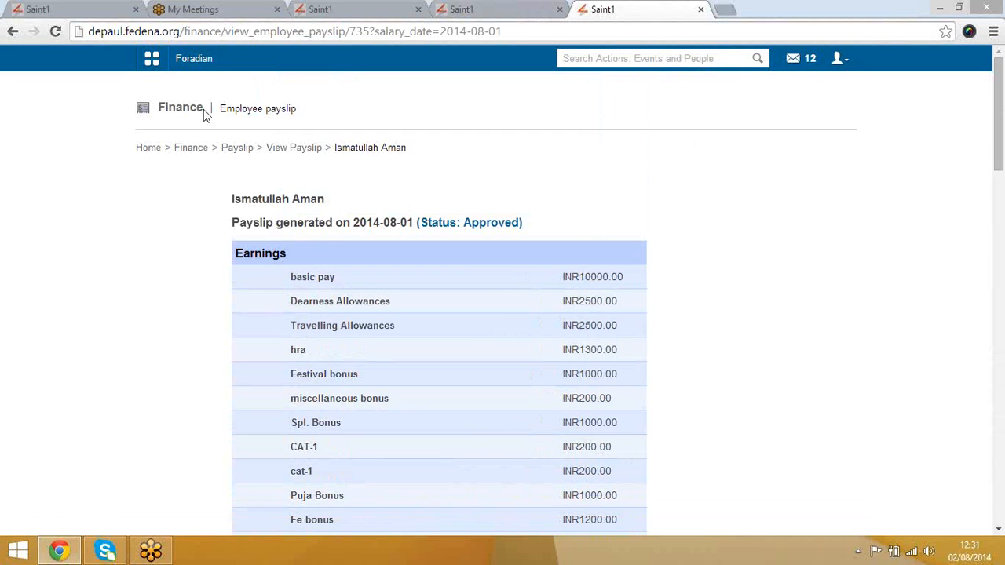
click(279, 149)
Step: Look at the One click approve payslip page and return to the payslip options
click(241, 150)
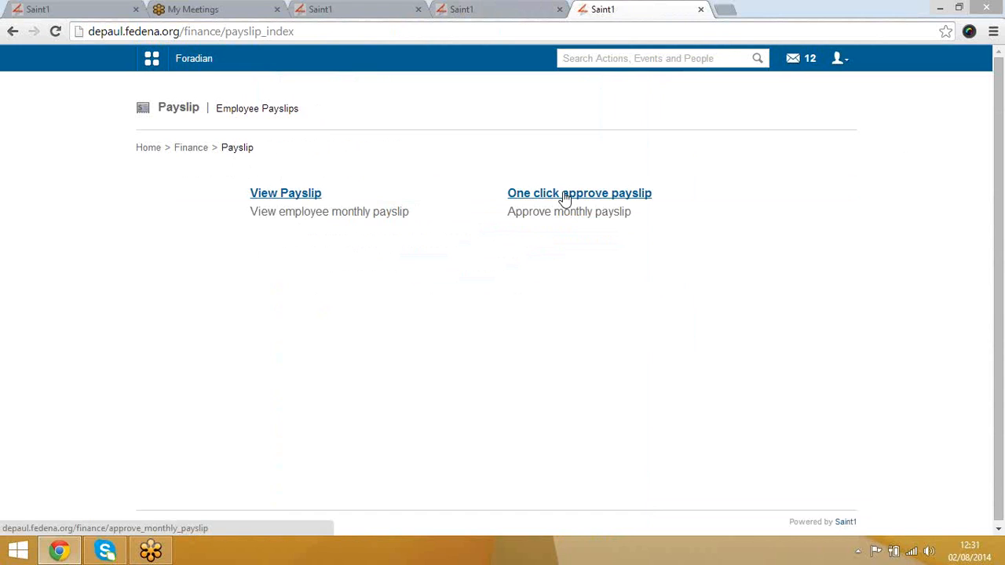
click(565, 196)
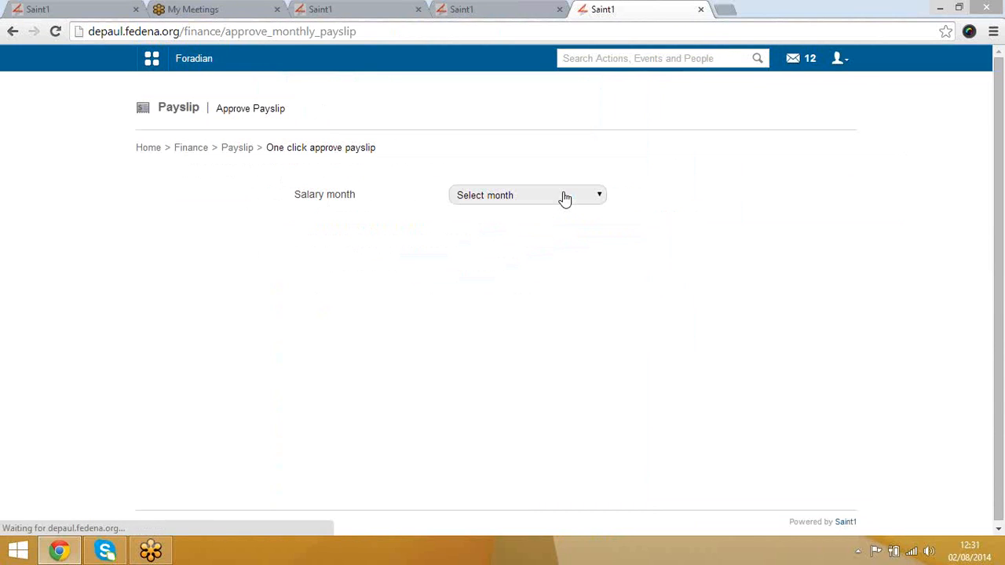
click(237, 149)
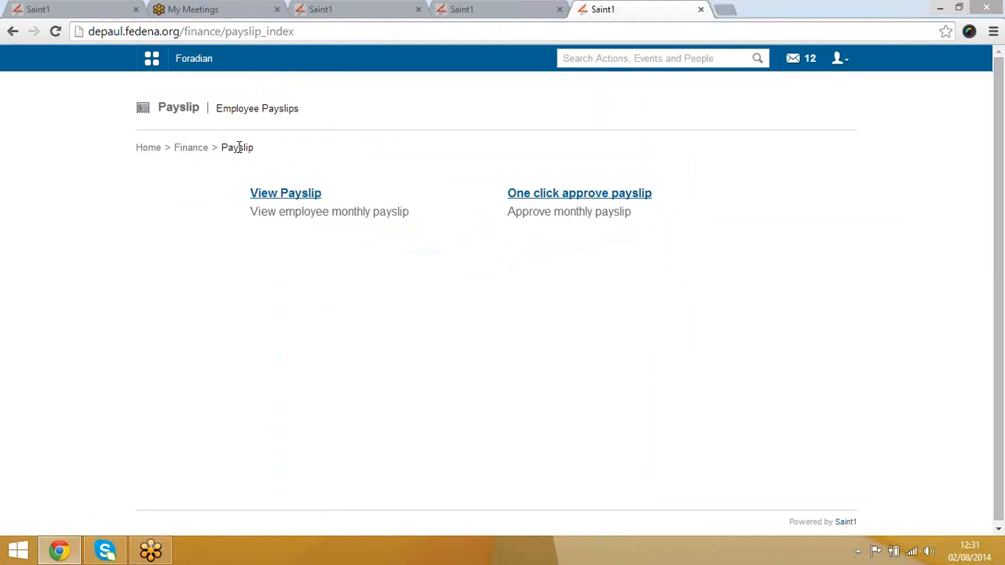
Step: Return to the main Finance menu and open Finance Reports
click(190, 150)
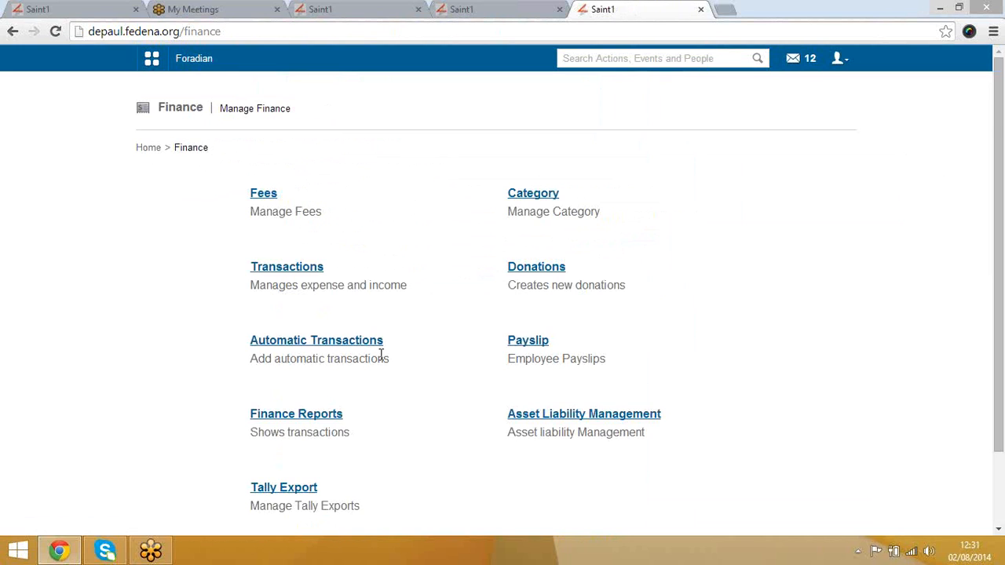
scroll(392, 357, down, 2)
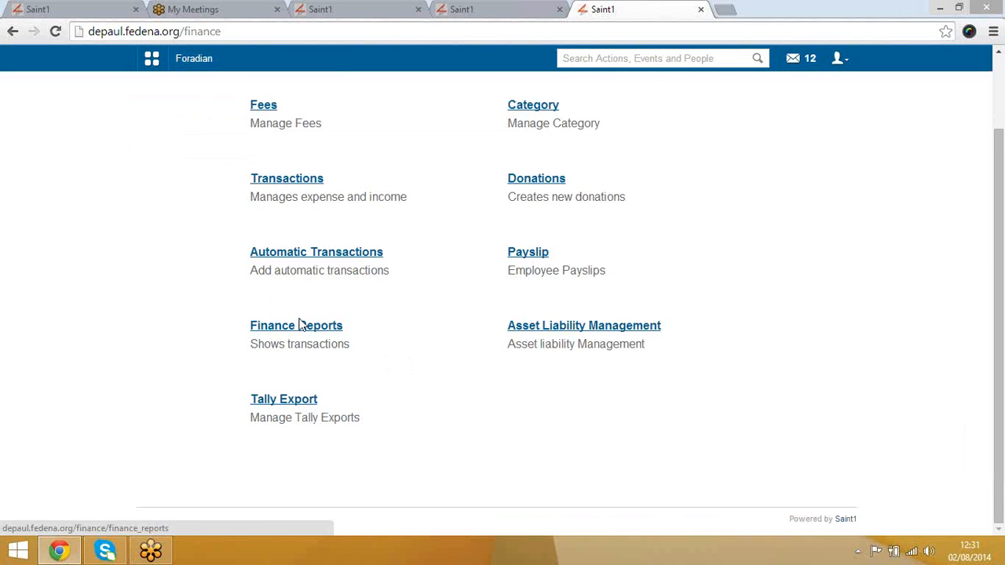
right_click(299, 319)
click(497, 366)
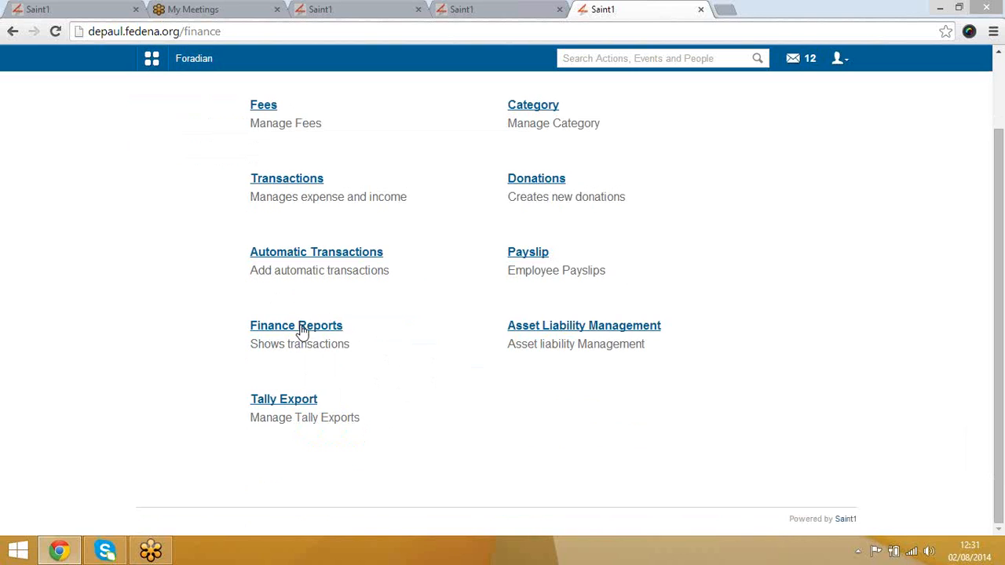
click(305, 333)
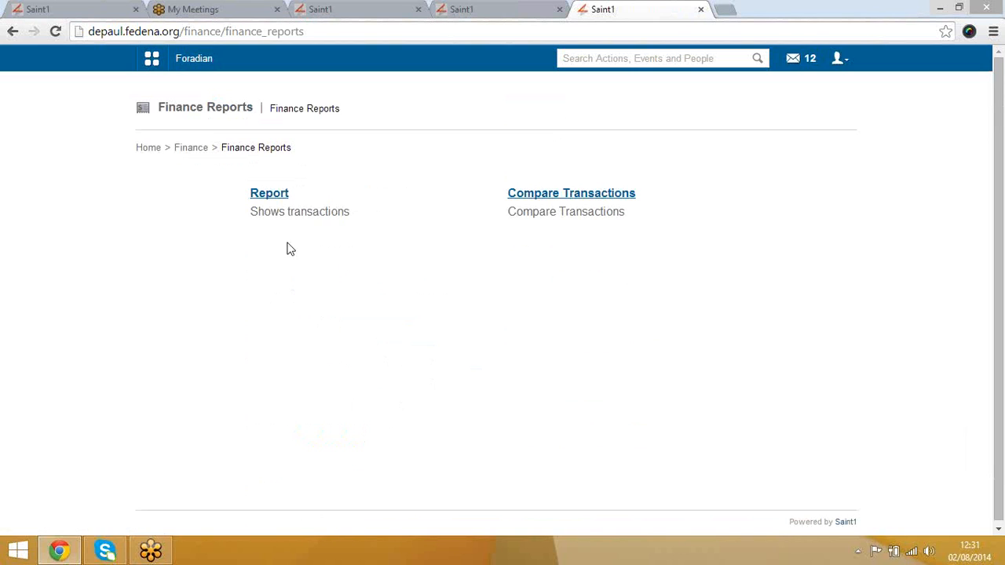
Step: Display the 2014-08-02 transactions report (grand total 19181.23) and scroll through its chart
click(275, 195)
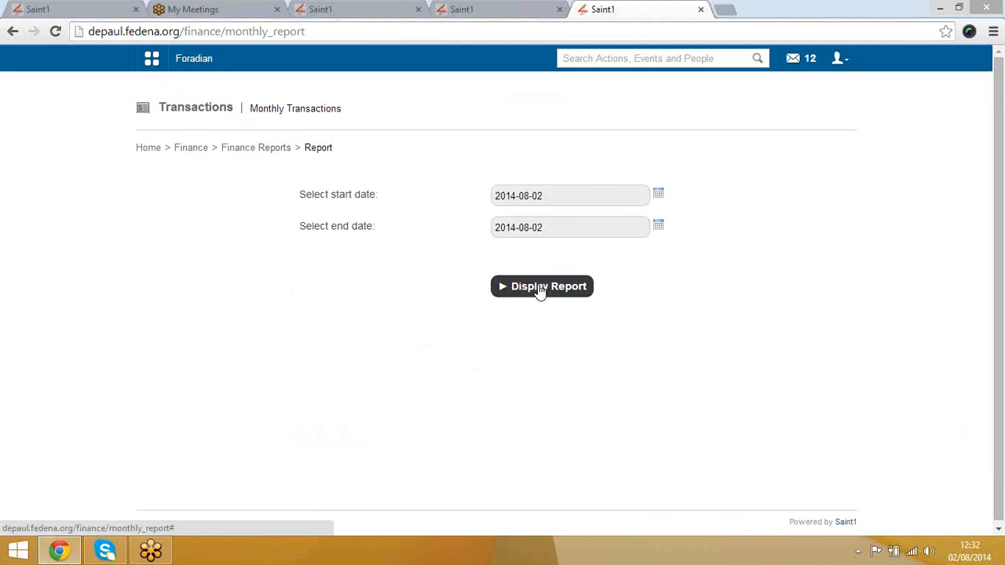
click(538, 286)
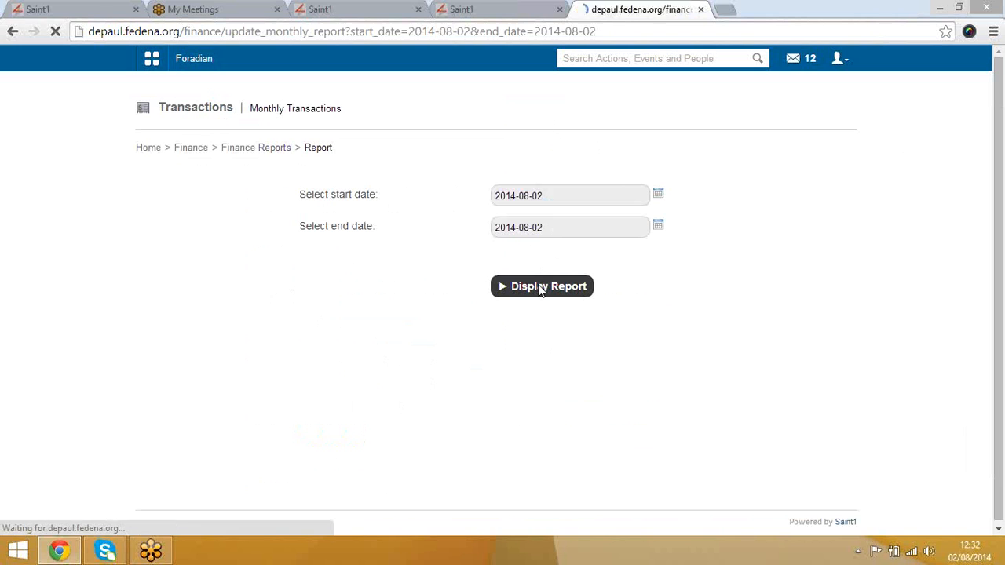
scroll(538, 291, down, 5)
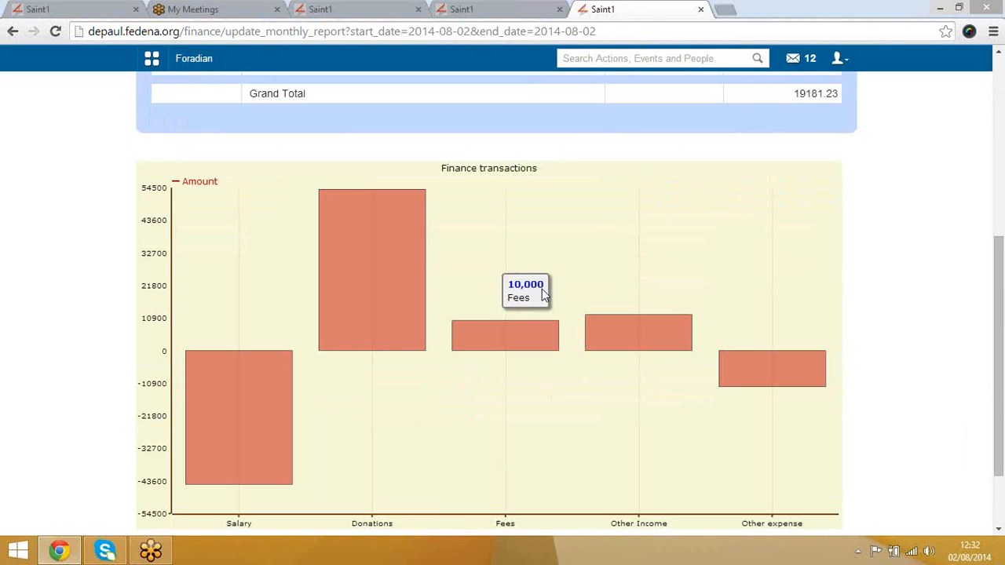
scroll(741, 378, down, 2)
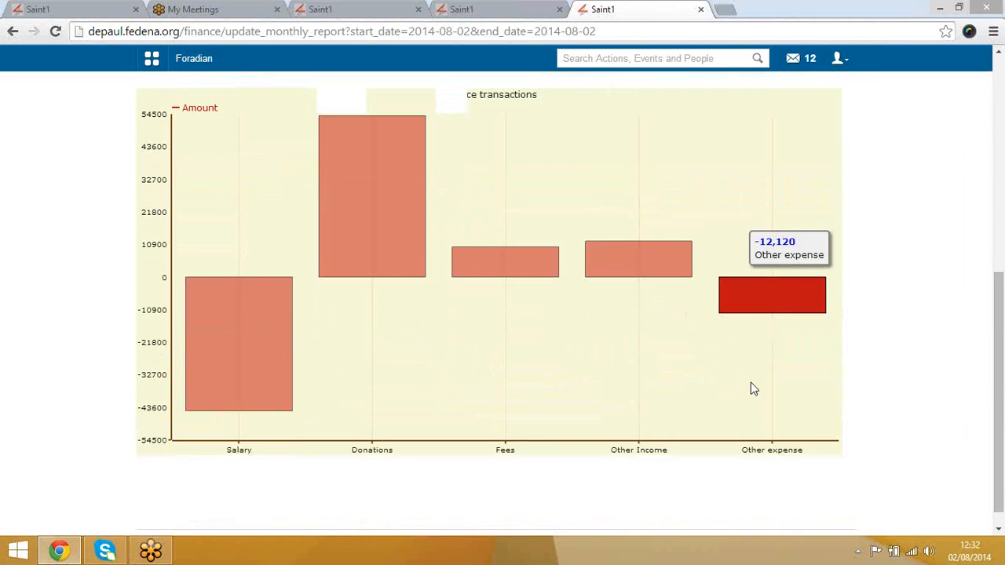
scroll(410, 307, up, 4)
scroll(352, 369, down, 4)
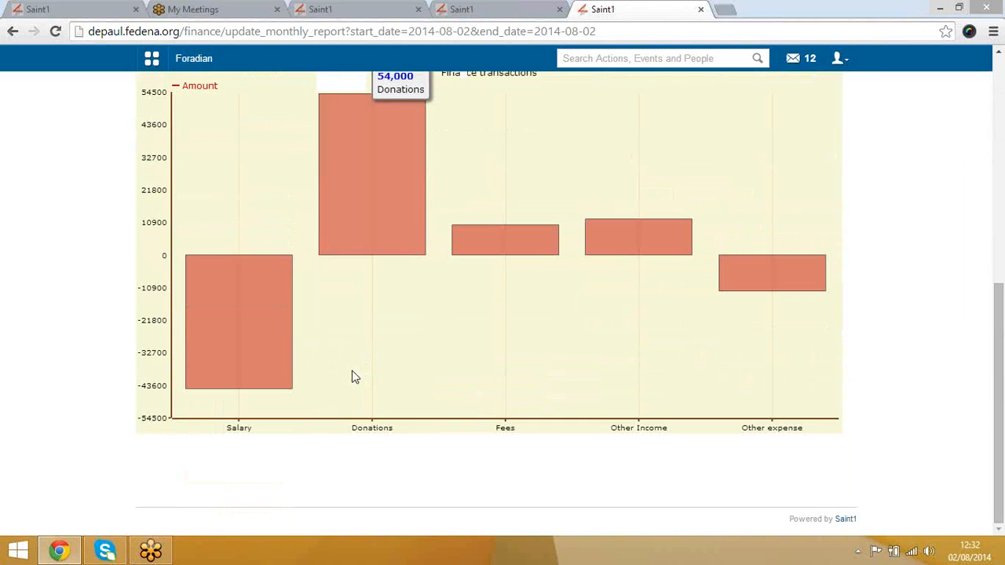
scroll(343, 289, up, 3)
scroll(338, 348, up, 3)
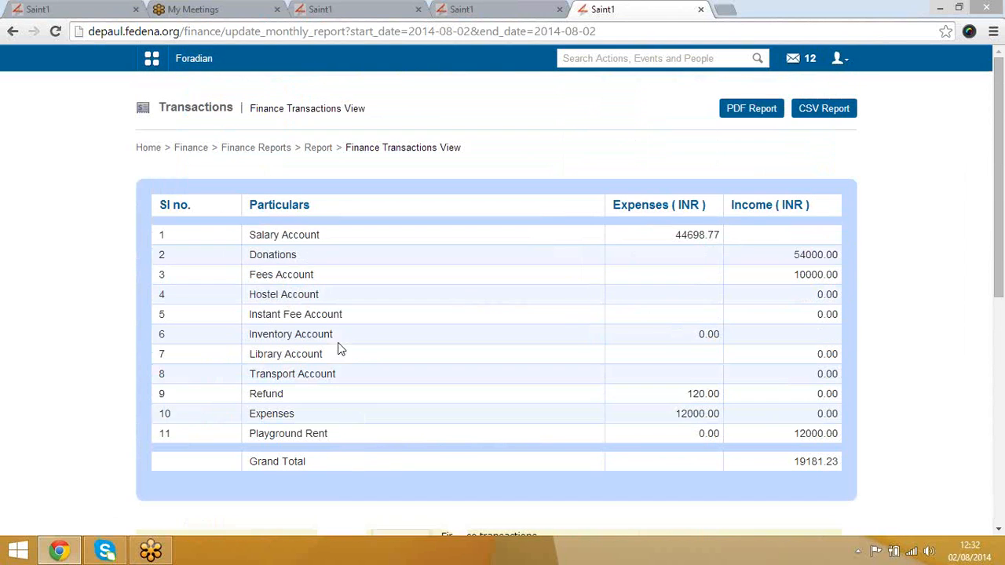
Step: Drill the Salary Account expense down to Academics, then return to the Finance page tab
click(282, 235)
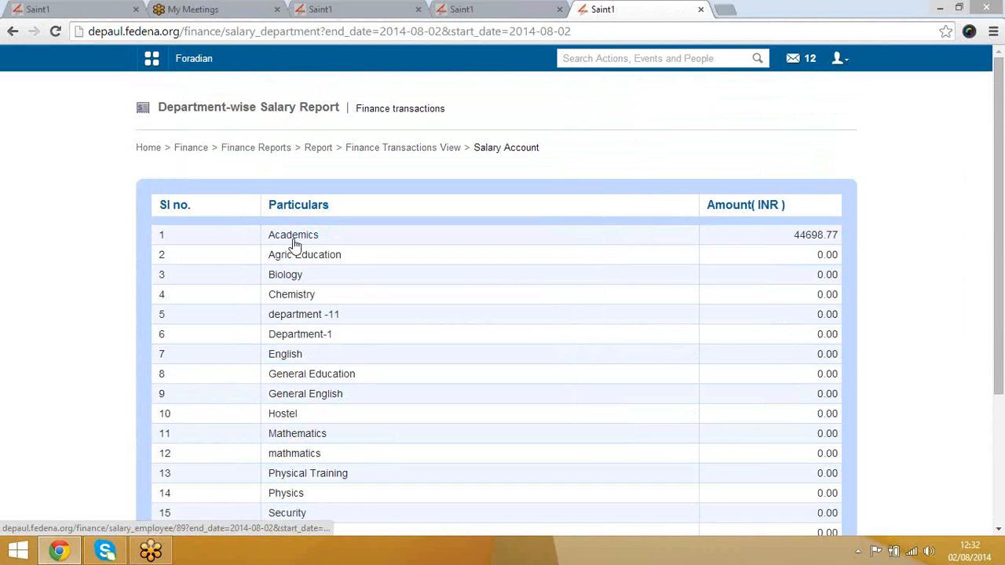
click(295, 237)
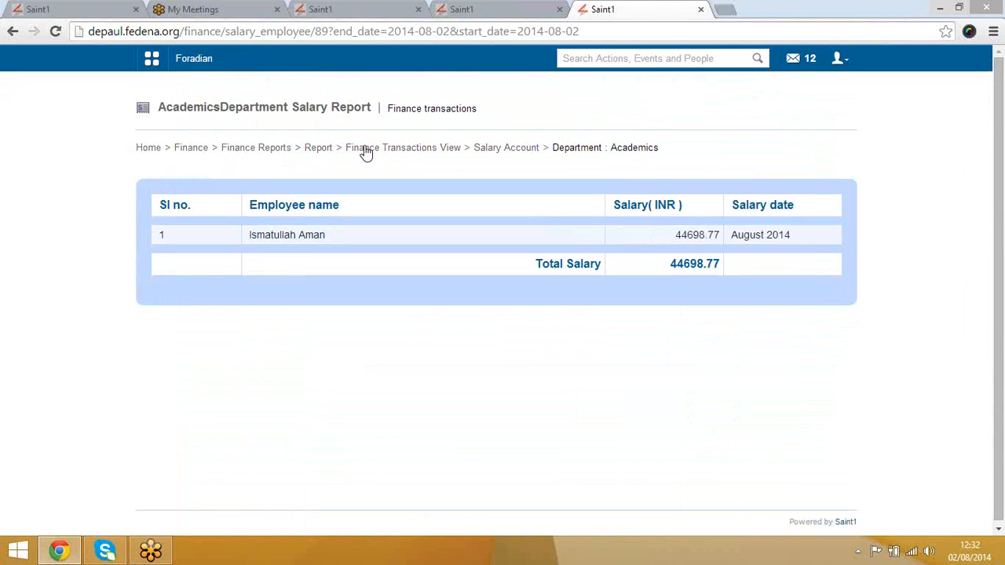
click(198, 154)
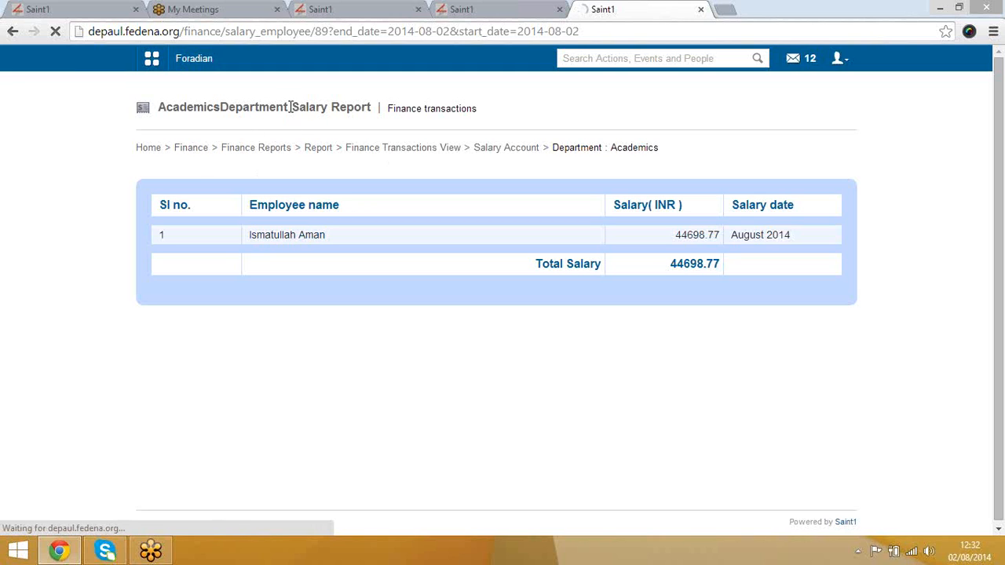
click(342, 7)
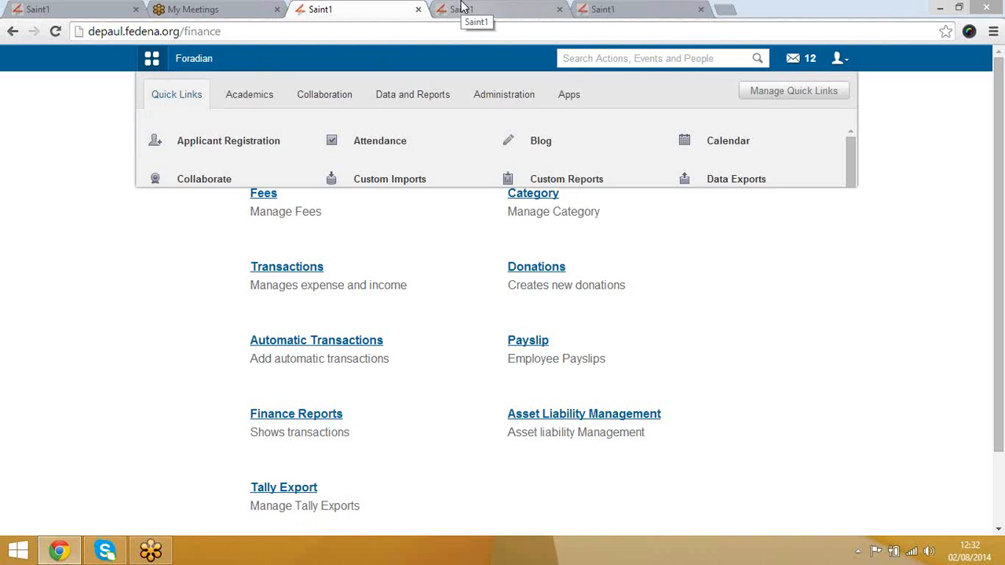
Step: Open the Reports center from Data and Reports and glance at the all-courses report
click(406, 94)
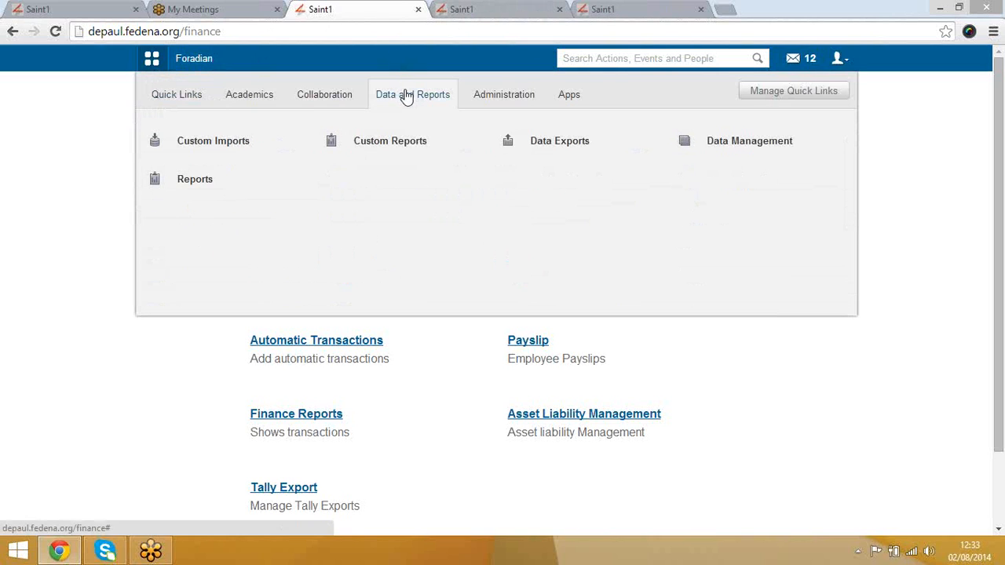
click(216, 179)
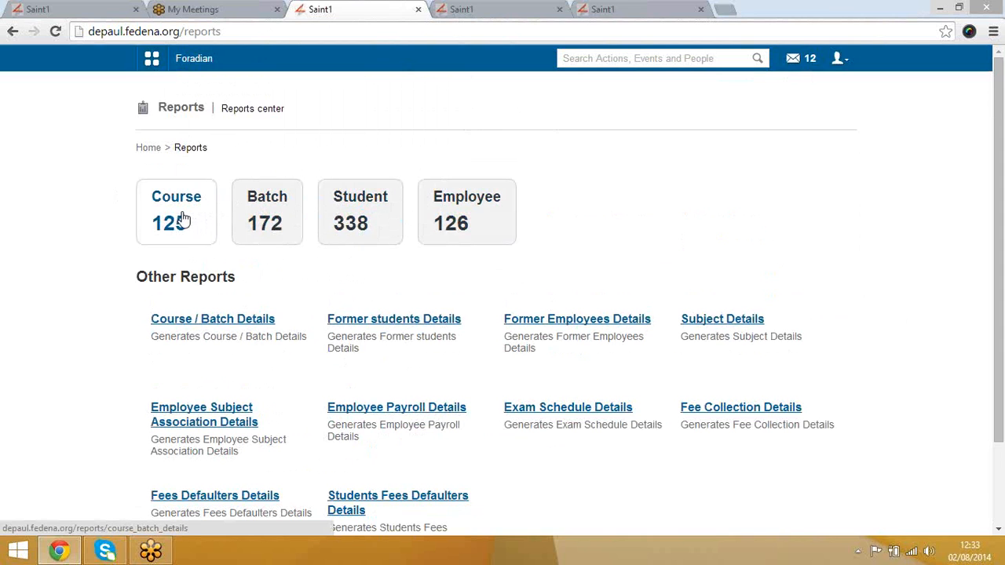
click(181, 219)
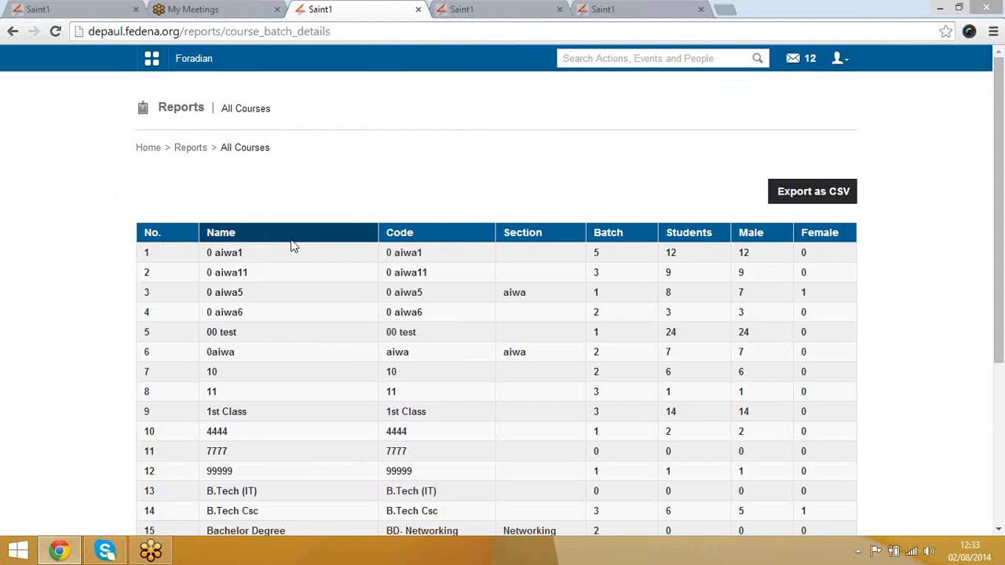
scroll(305, 248, down, 1)
scroll(305, 247, down, 3)
scroll(305, 247, up, 4)
key(alt+Left)
click(190, 148)
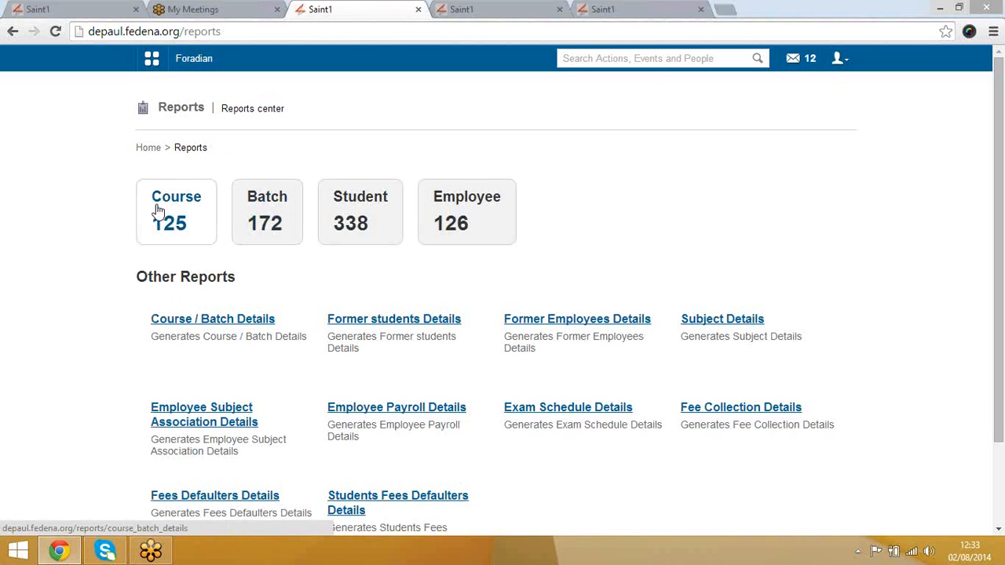
Step: Drill into course 0 aiwa1's 2014 batch students, then return to the Reports center
click(179, 223)
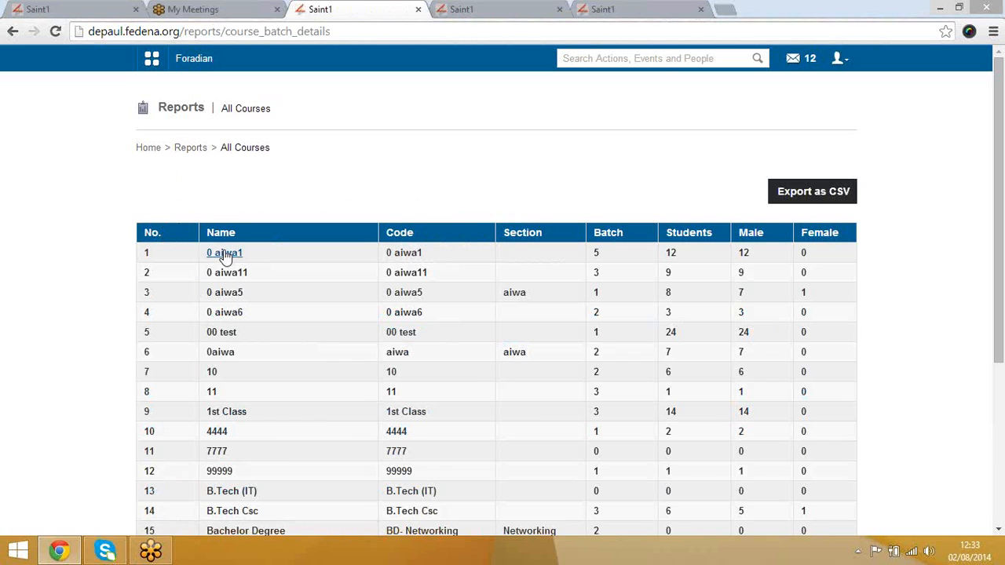
click(225, 255)
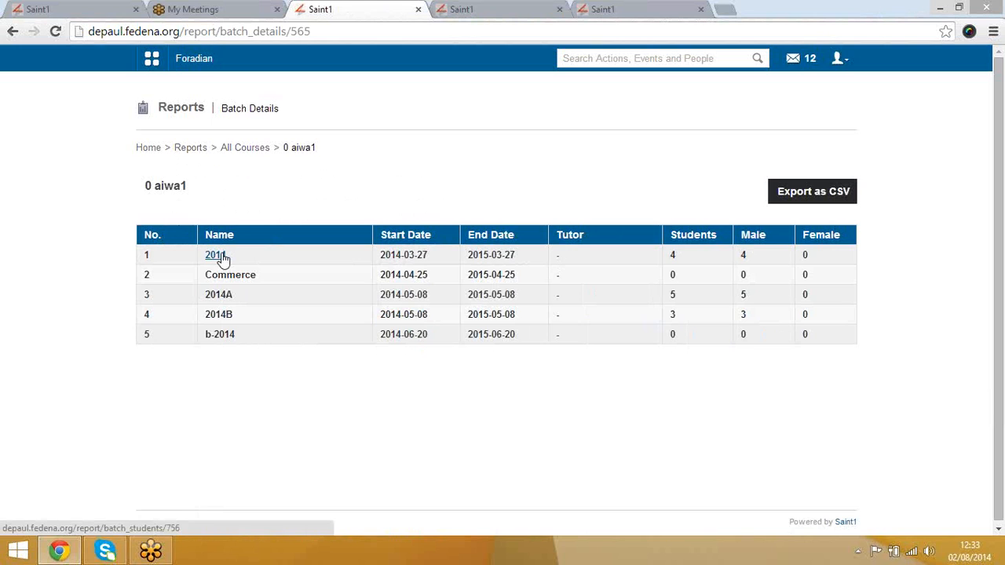
click(222, 256)
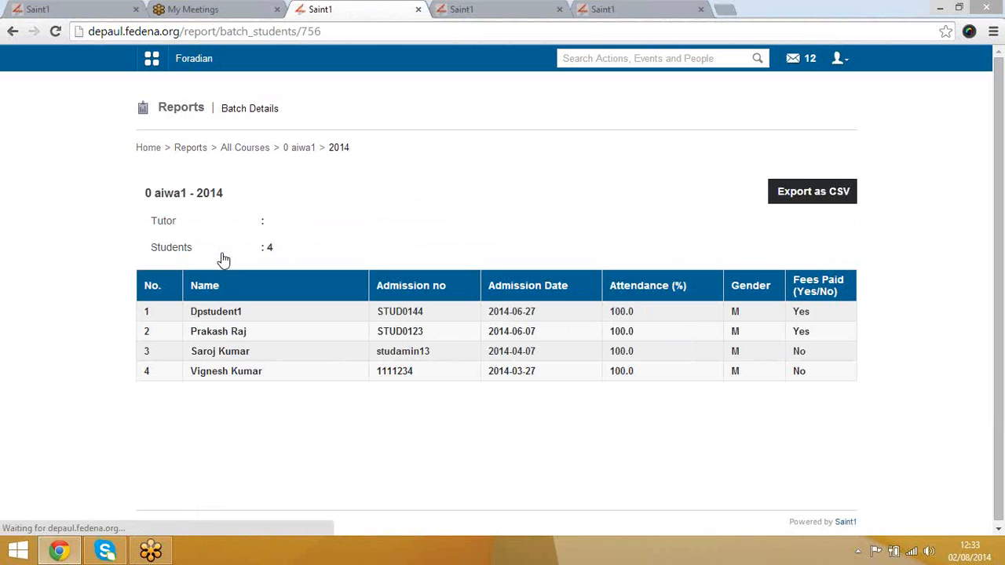
click(250, 154)
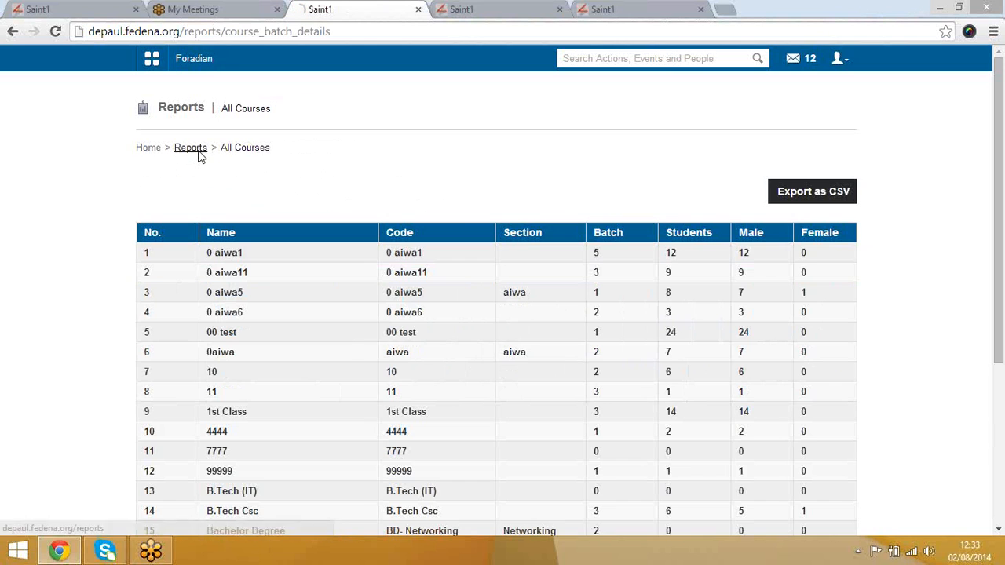
click(198, 154)
scroll(271, 294, down, 3)
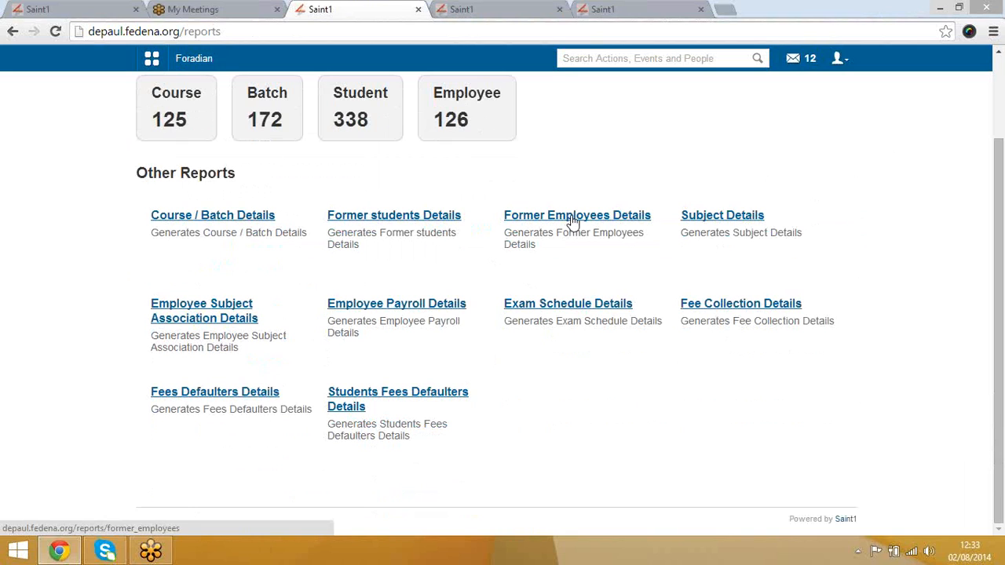
Step: Close the extra tabs and open Course / Batch Details in a new tab to view it
click(559, 9)
click(559, 10)
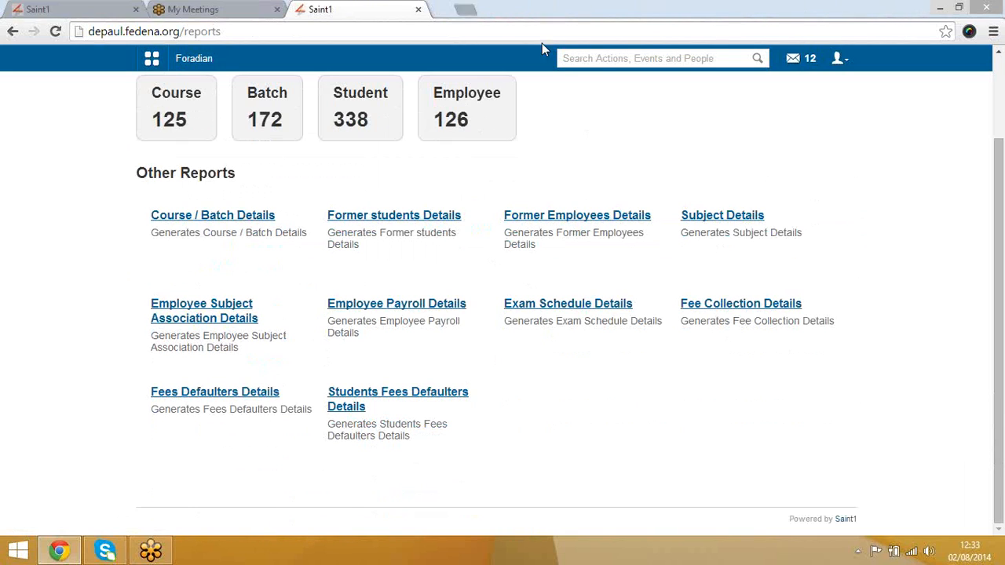
right_click(234, 219)
click(254, 223)
click(476, 8)
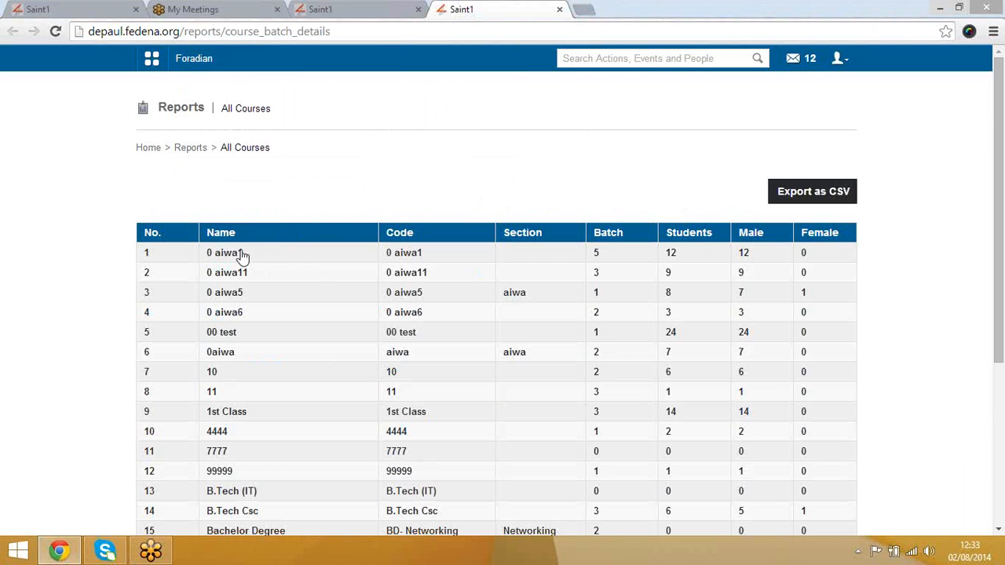
click(353, 9)
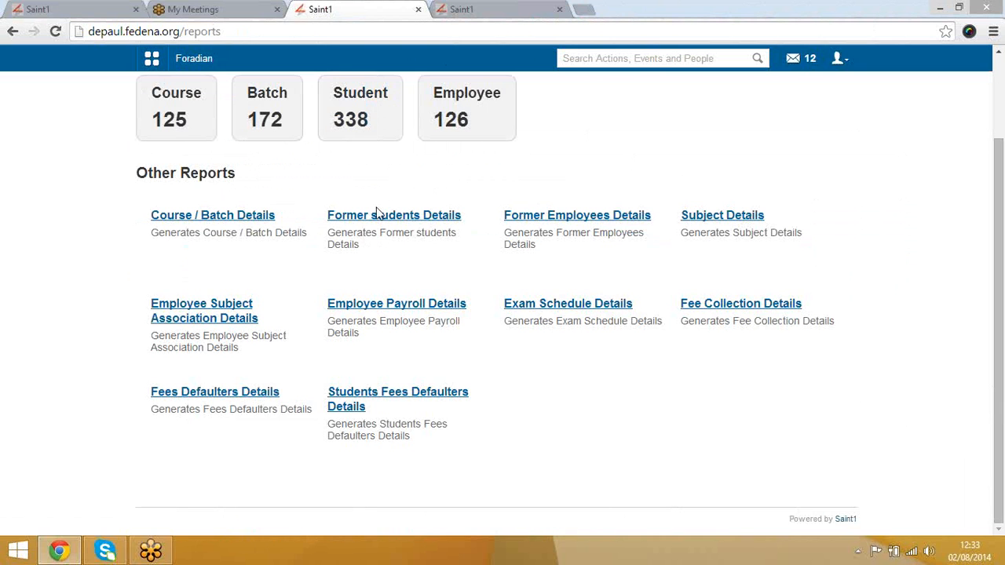
Step: Open Former students Details in a new tab and search from 1999-08-05
right_click(368, 223)
click(424, 228)
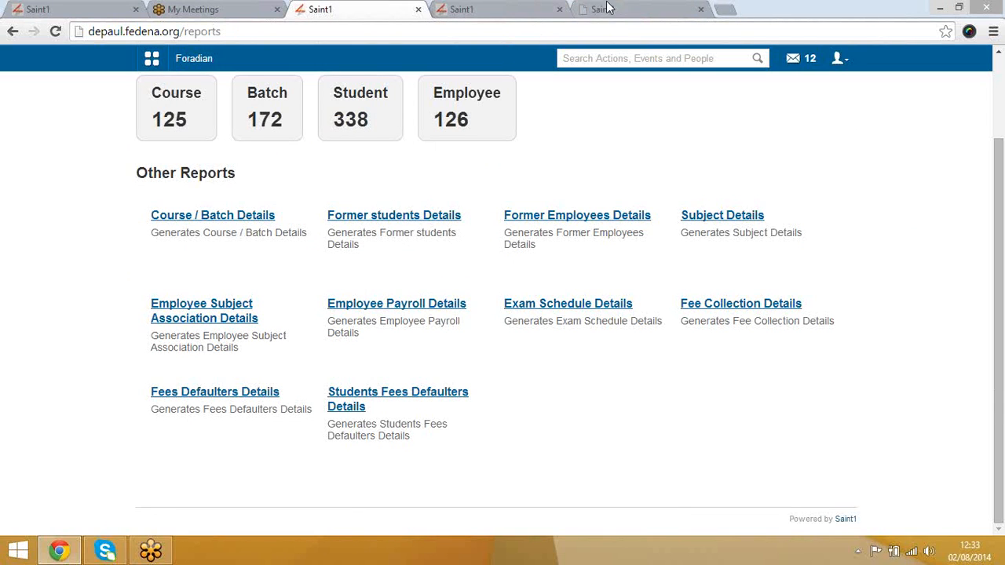
click(616, 9)
click(288, 196)
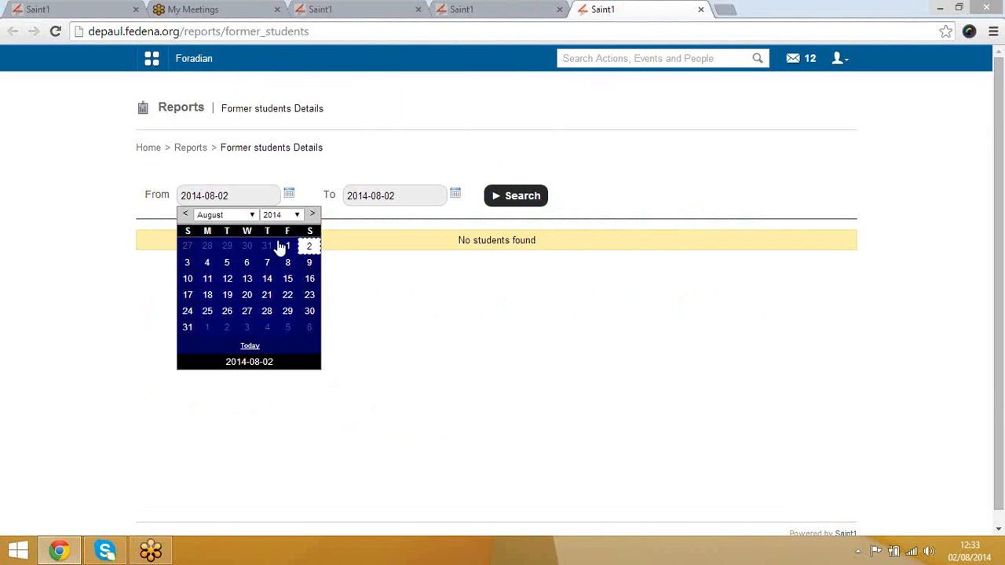
click(272, 214)
click(271, 231)
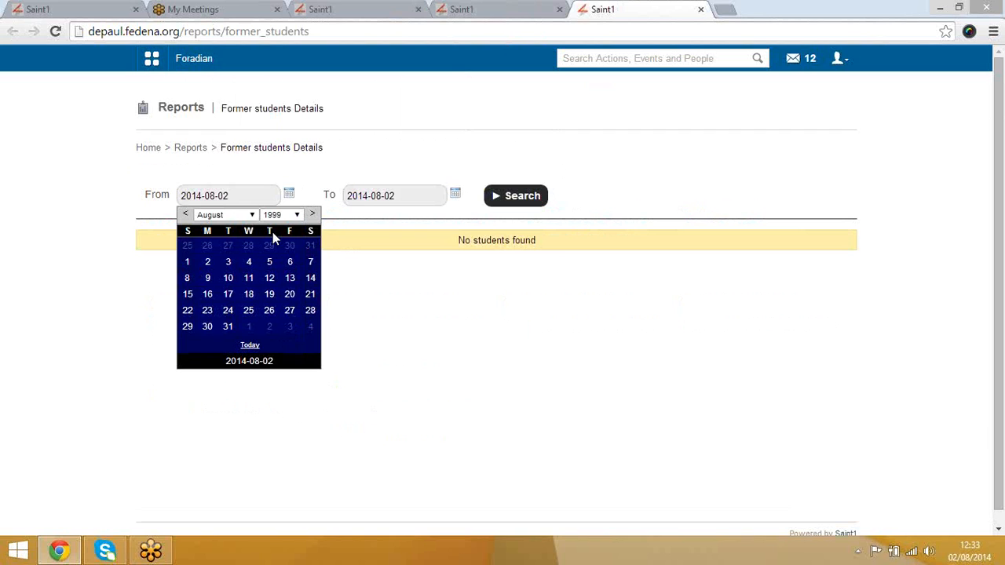
click(265, 267)
click(513, 196)
scroll(541, 259, down, 3)
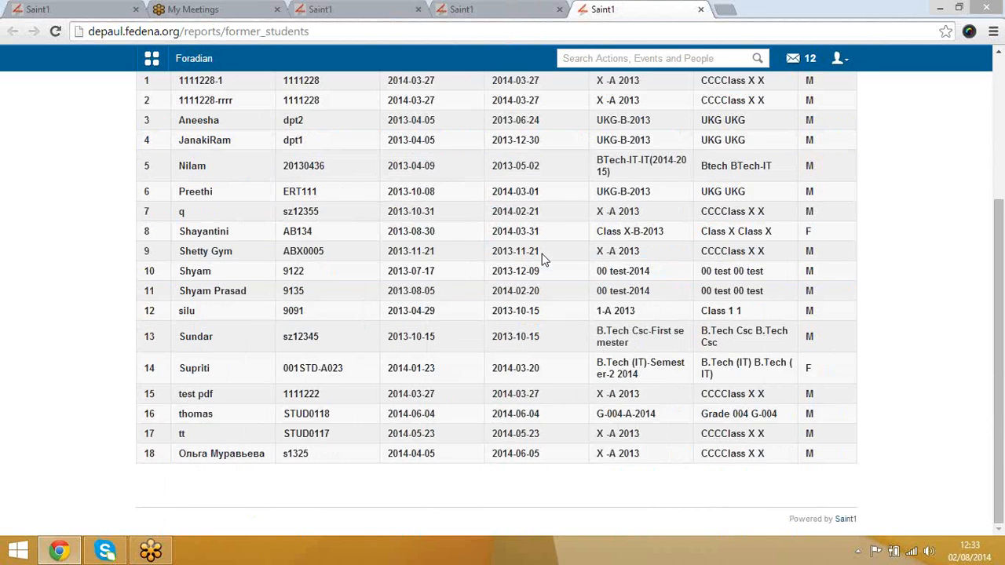
scroll(542, 259, up, 3)
Step: Back in the Reports center, open Employee Payroll Details in a new tab and scroll through it
click(464, 11)
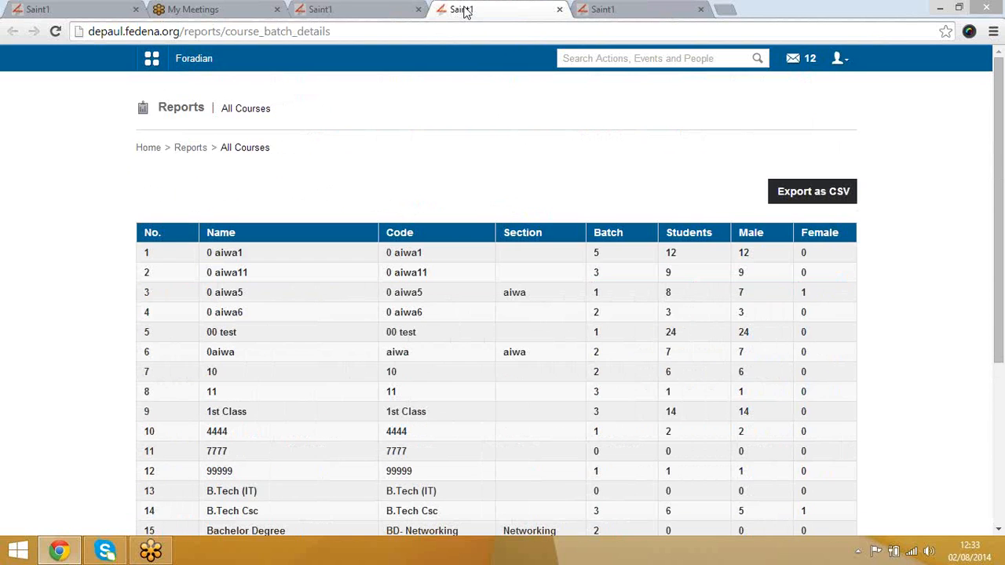
click(593, 14)
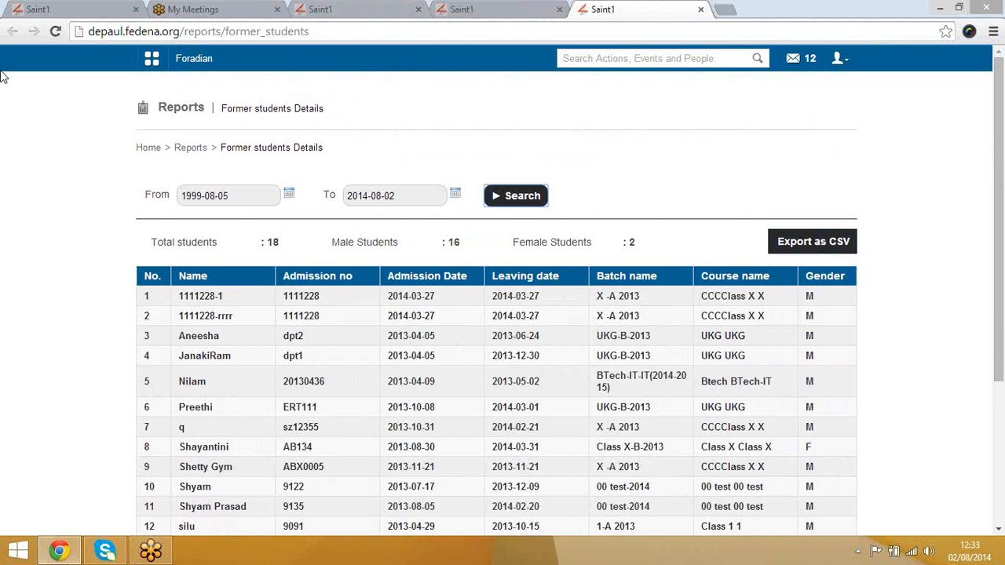
click(184, 152)
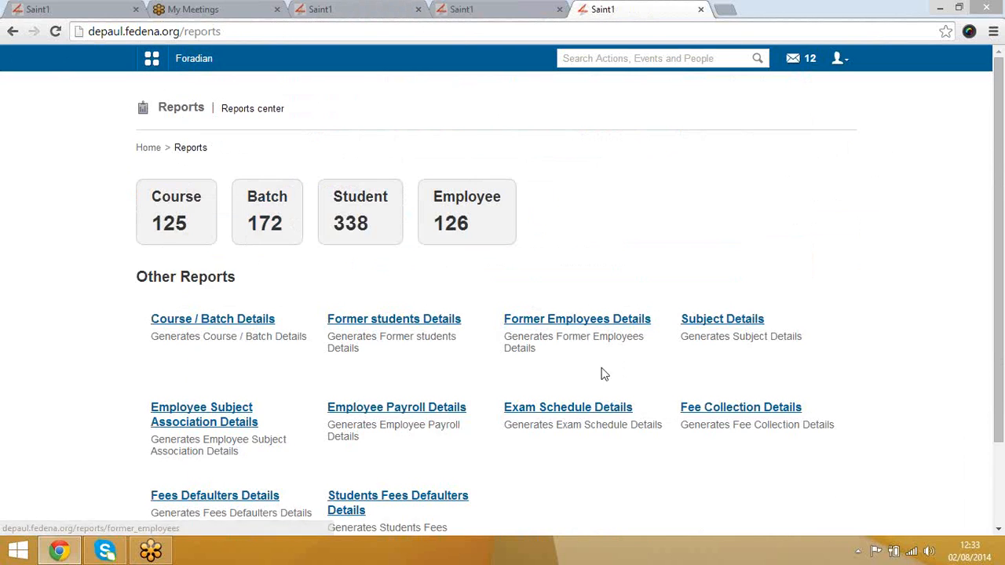
scroll(601, 375, down, 2)
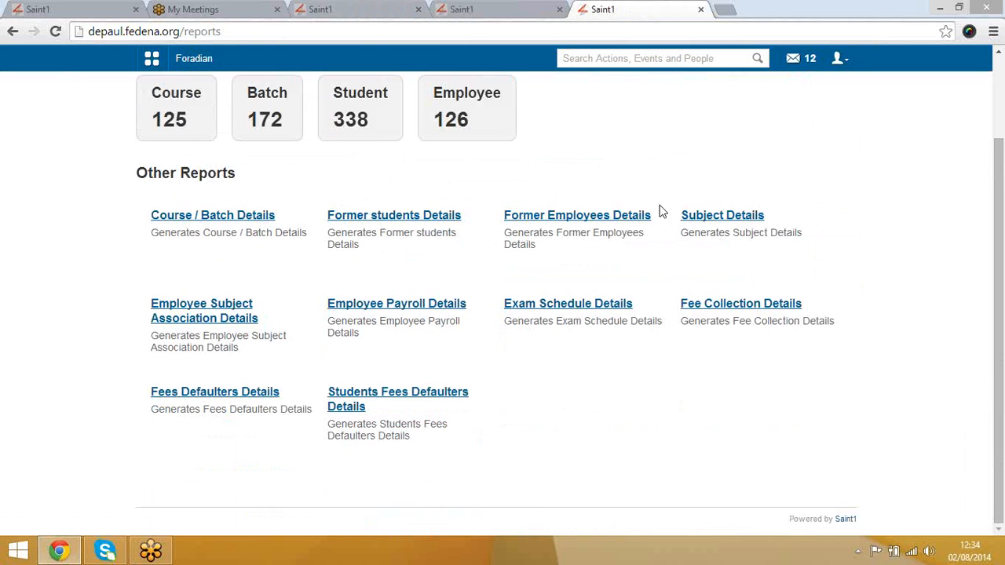
right_click(393, 311)
click(417, 318)
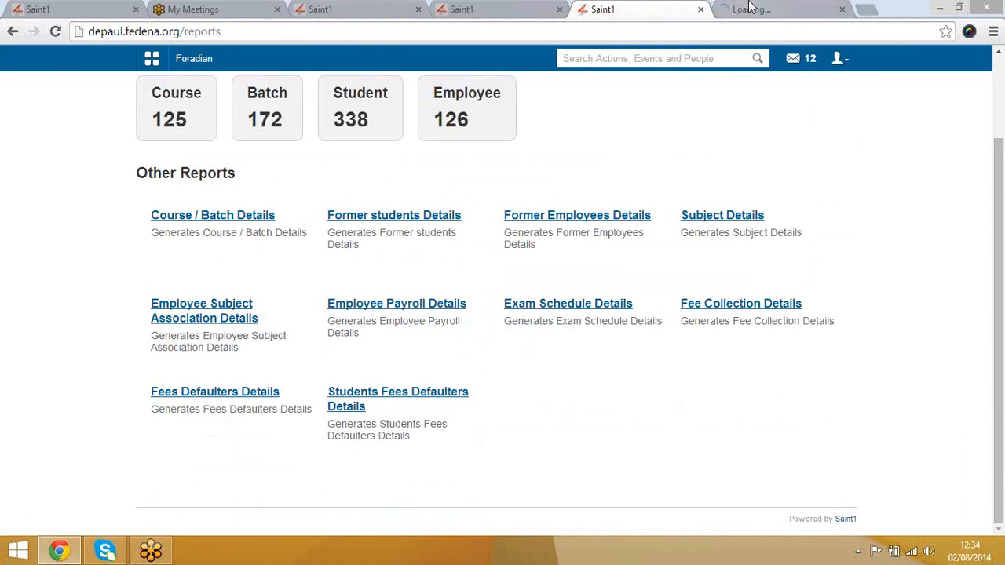
click(748, 6)
scroll(491, 283, down, 5)
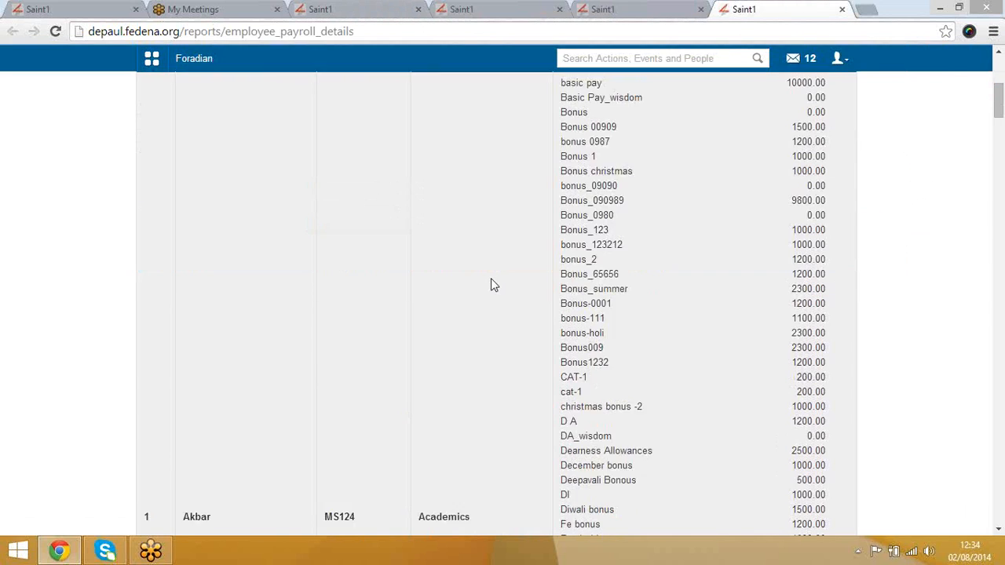
scroll(491, 281, down, 4)
scroll(491, 284, down, 9)
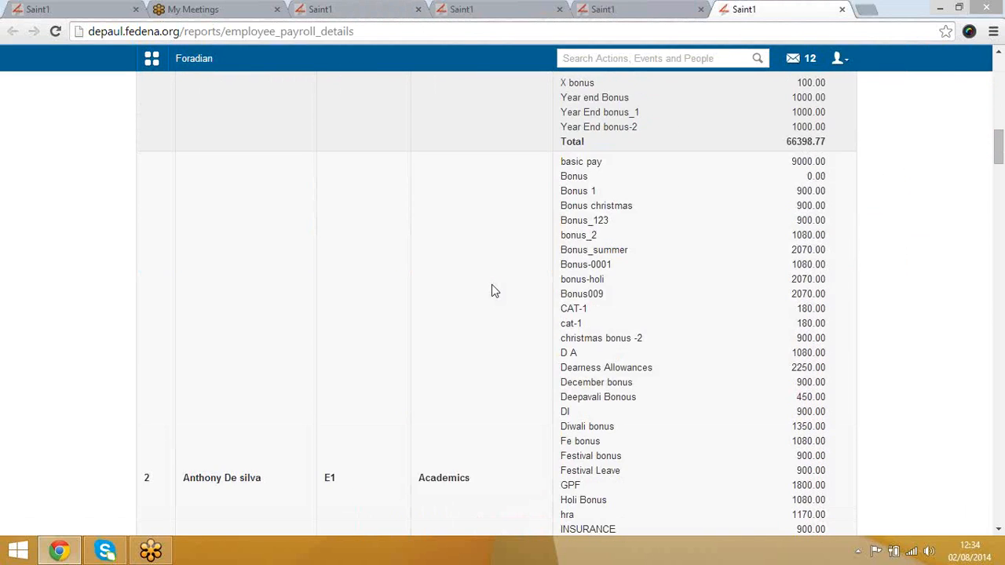
scroll(492, 290, down, 8)
scroll(490, 308, up, 15)
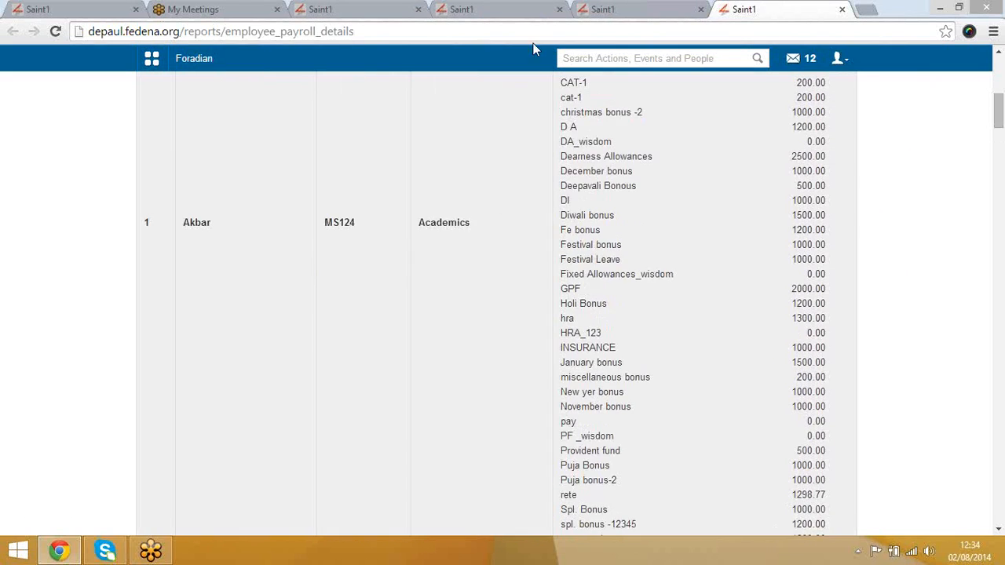
Step: Browse the Subject Details report listing 260 subjects, then go back to the Reports center
click(624, 10)
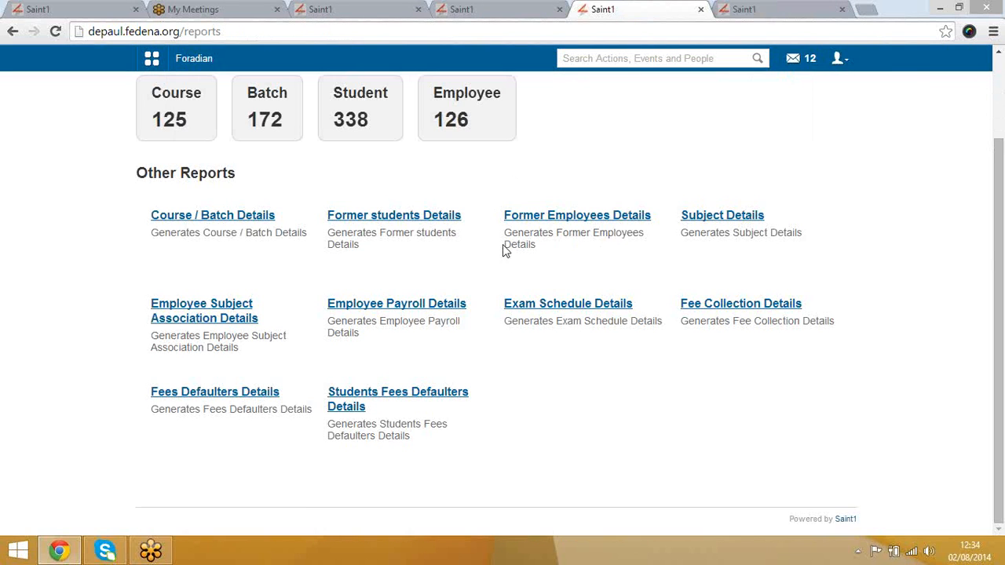
click(718, 219)
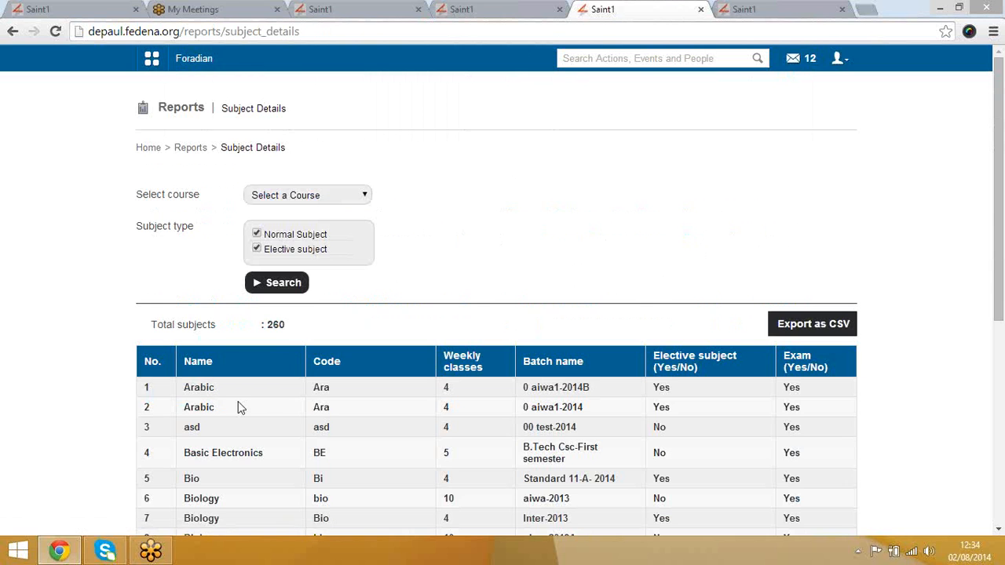
scroll(349, 416, down, 5)
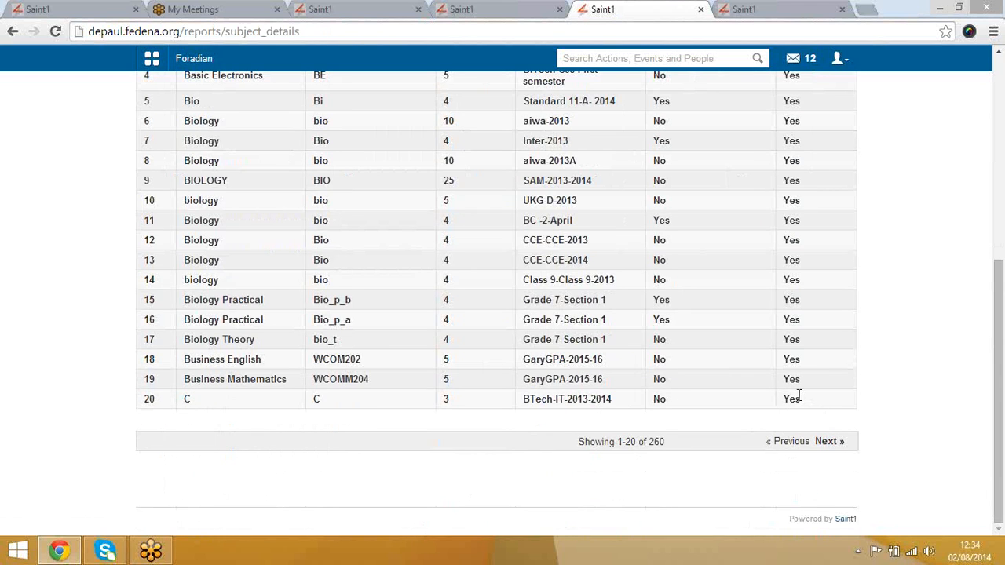
scroll(370, 352, up, 5)
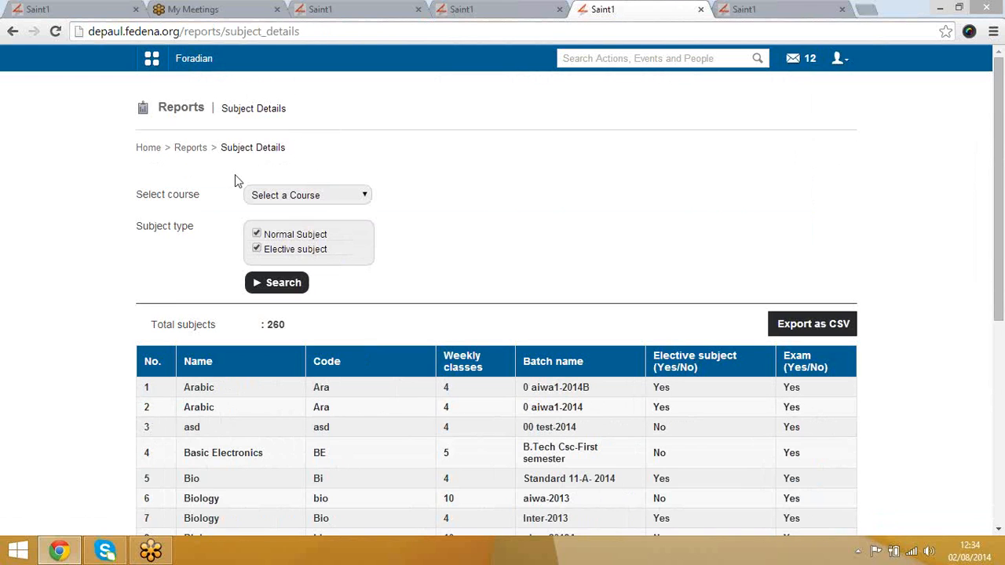
click(11, 31)
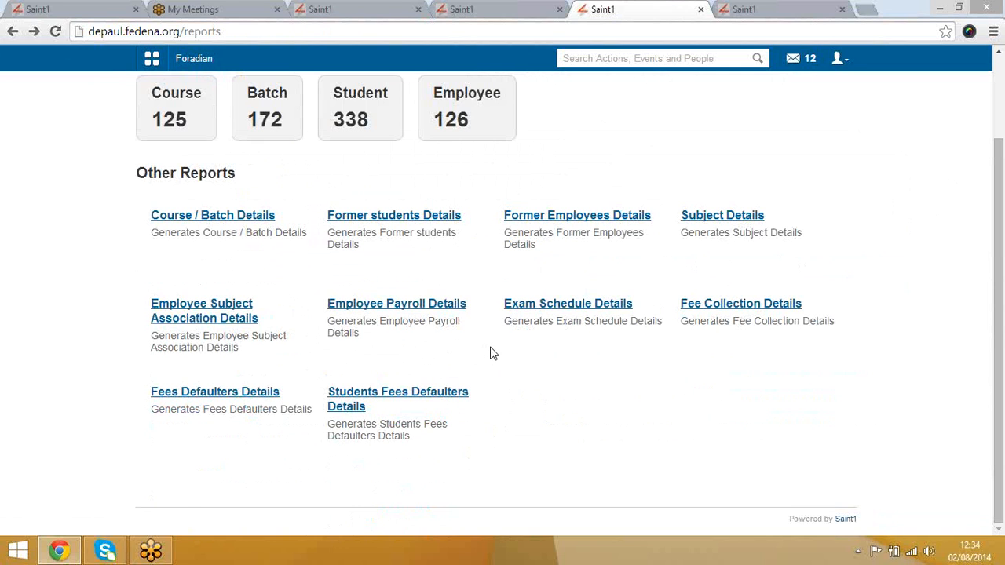
scroll(490, 353, up, 2)
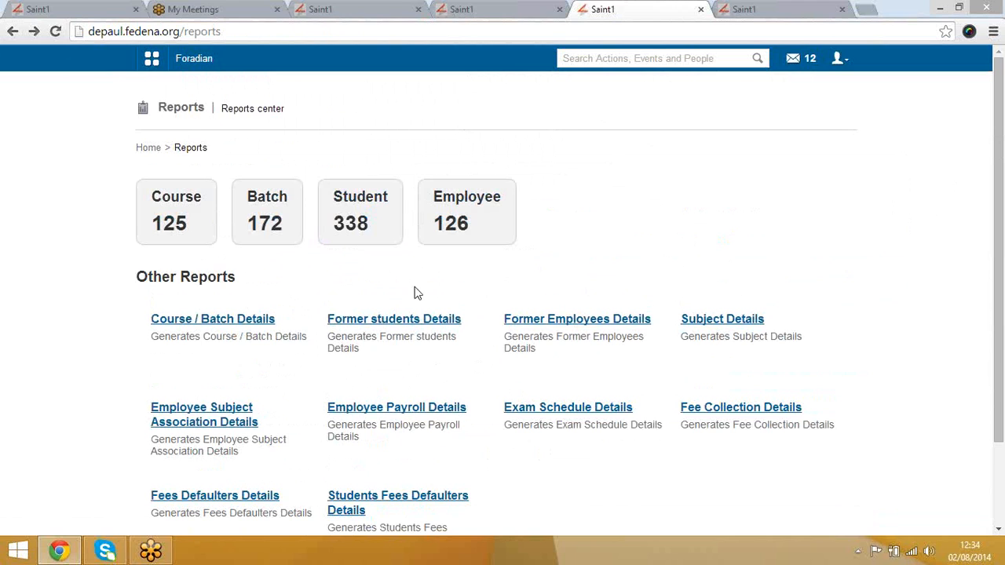
Step: From the Home dashboard, open the mail inbox and start a new message with Create
click(145, 152)
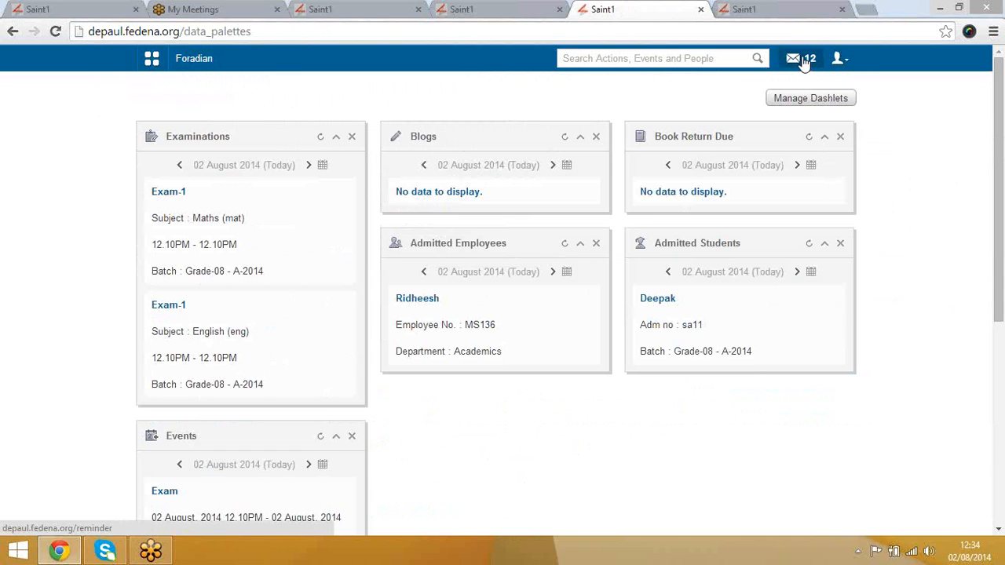
click(804, 63)
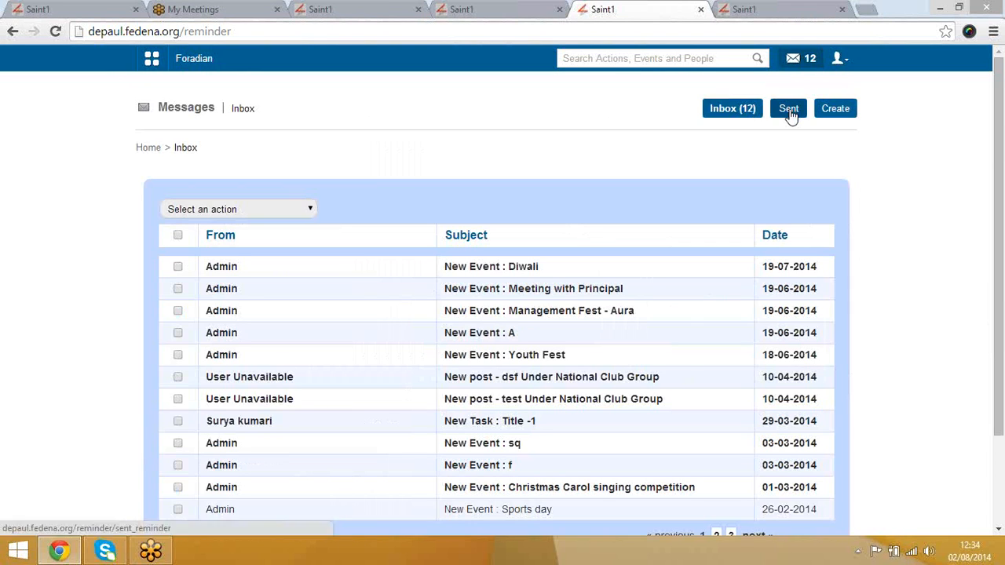
click(839, 112)
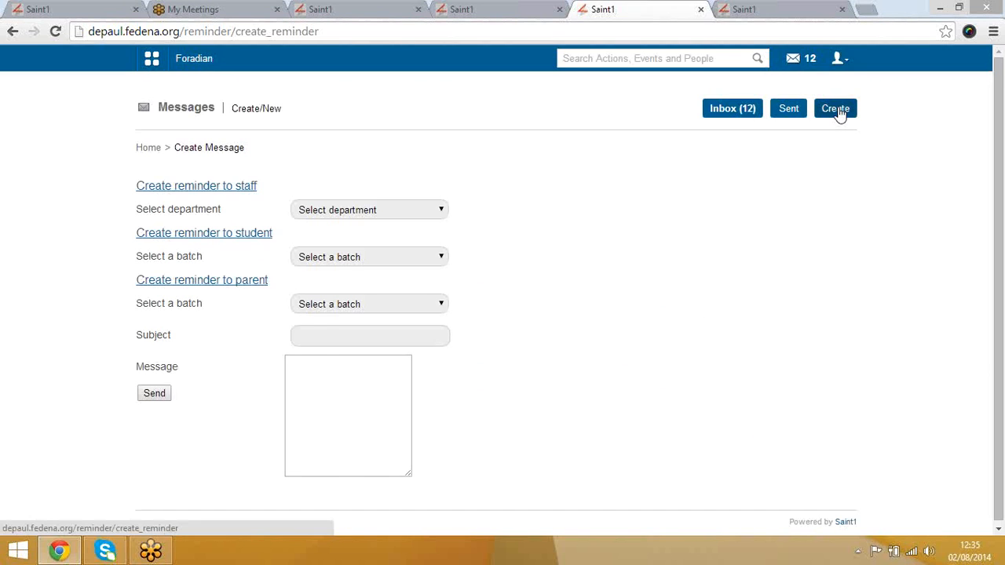
Step: Flip between the All Courses, payroll report and create-reminder tabs, ending on the reminder form
click(837, 110)
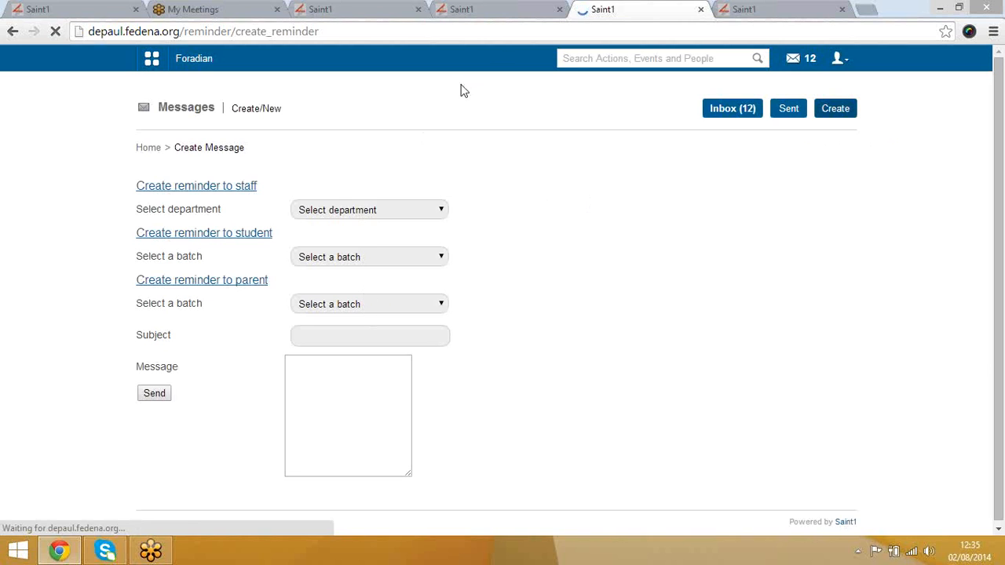
click(496, 12)
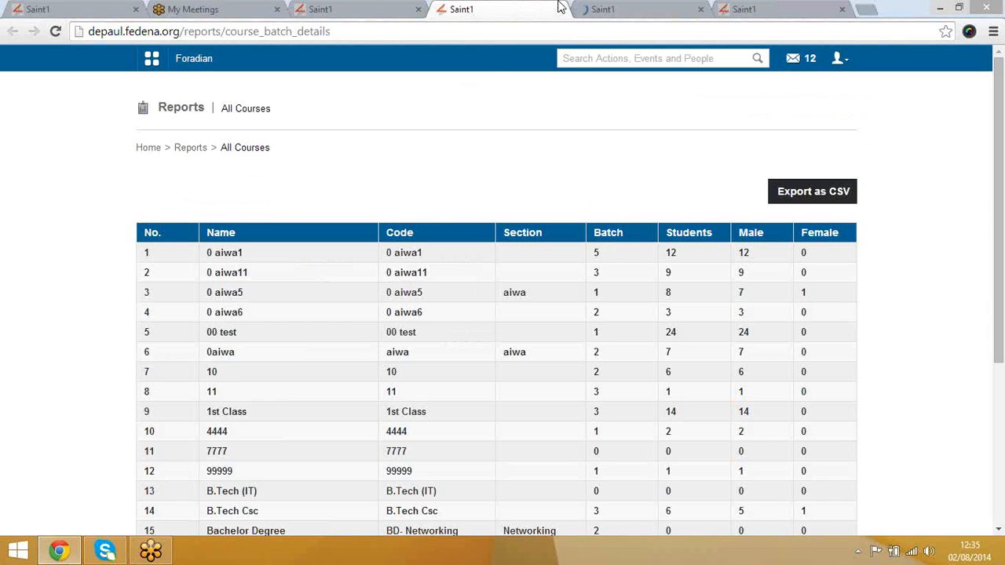
click(628, 9)
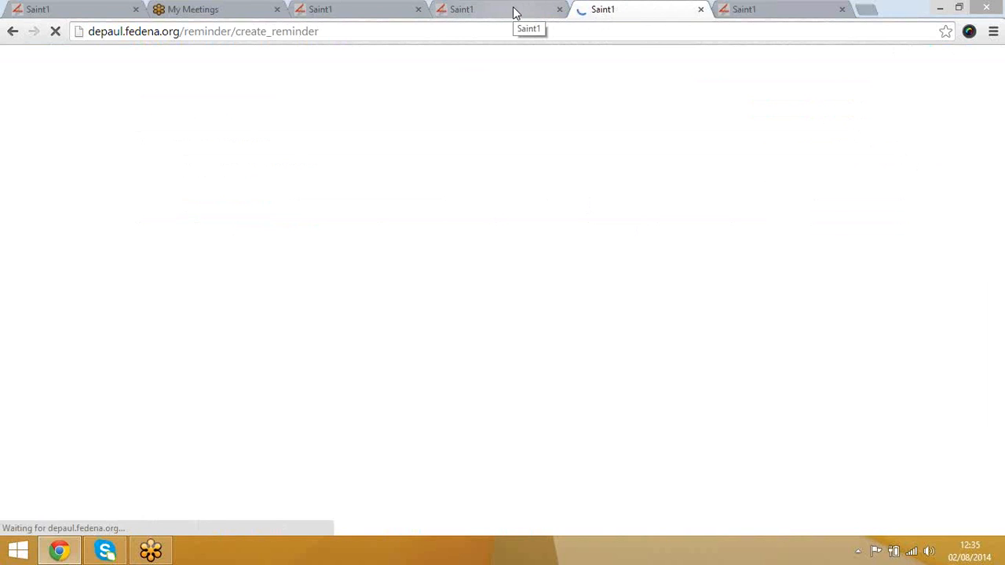
click(515, 11)
click(604, 11)
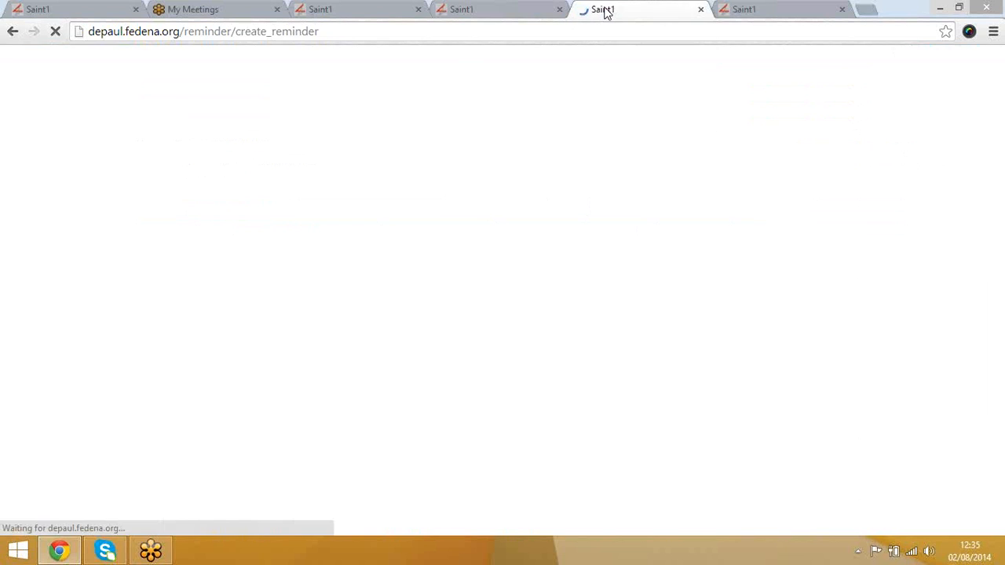
click(714, 9)
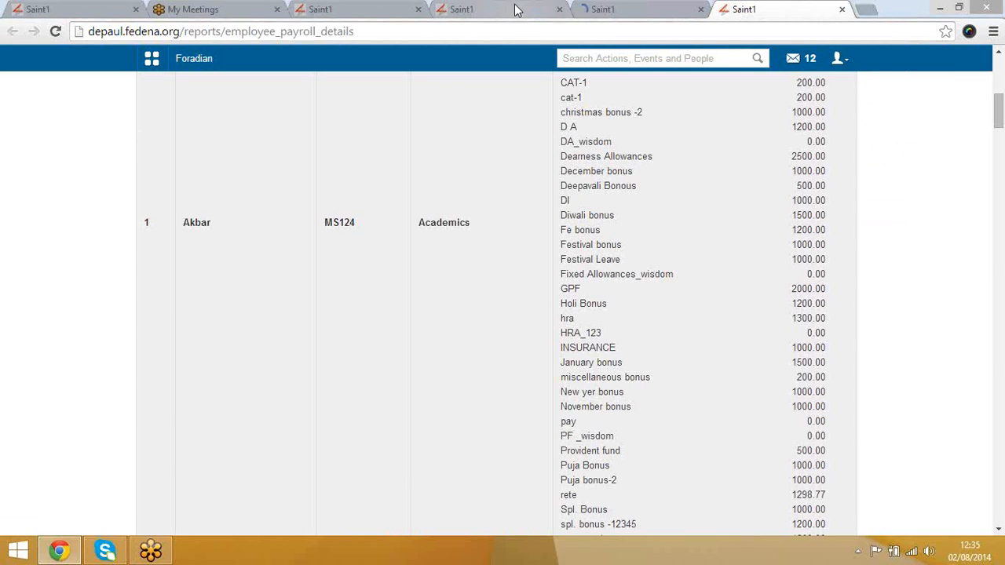
click(517, 11)
click(618, 11)
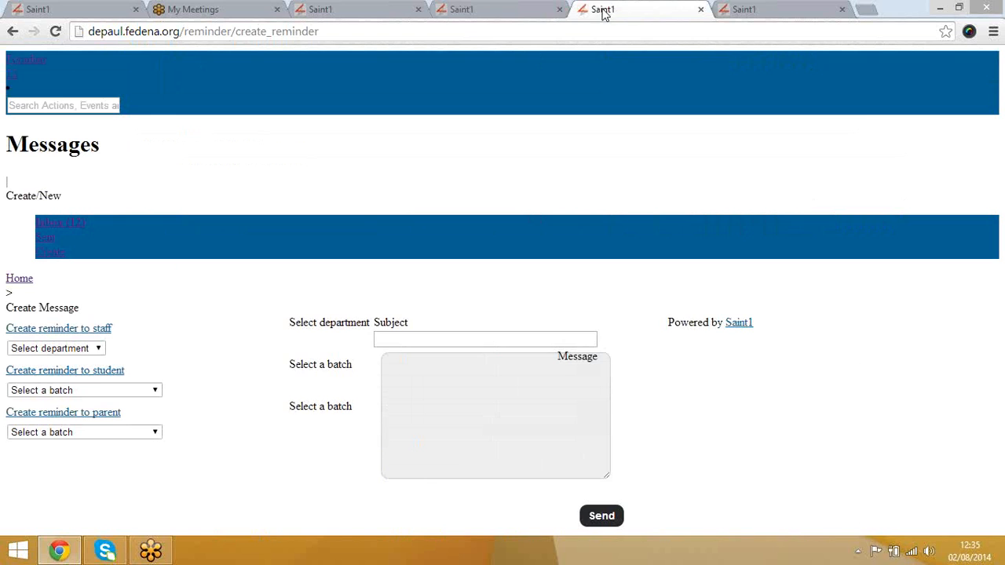
Step: Reload the create-reminder page with F5 and click into the Subject and Message fields
key(F5)
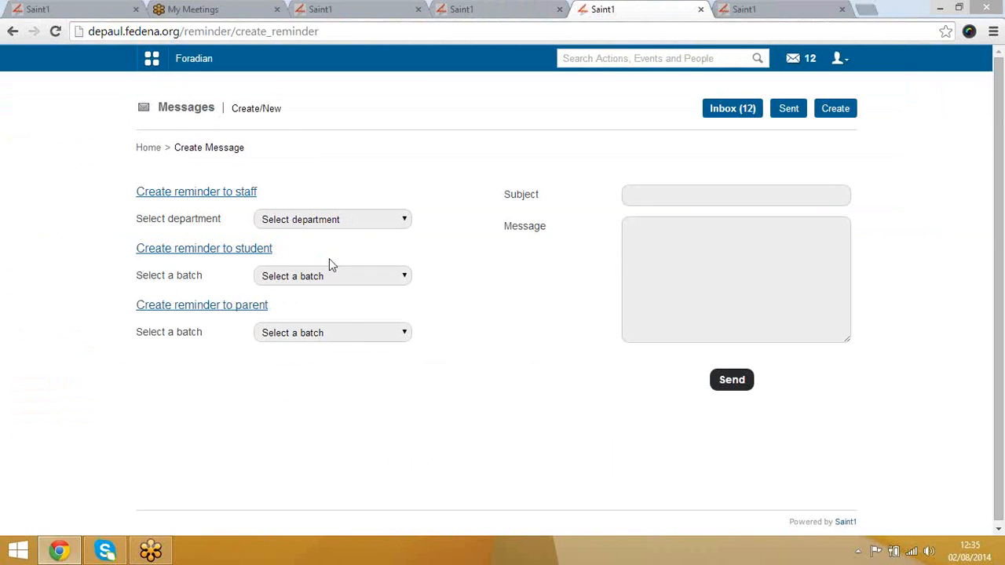
click(635, 198)
click(664, 240)
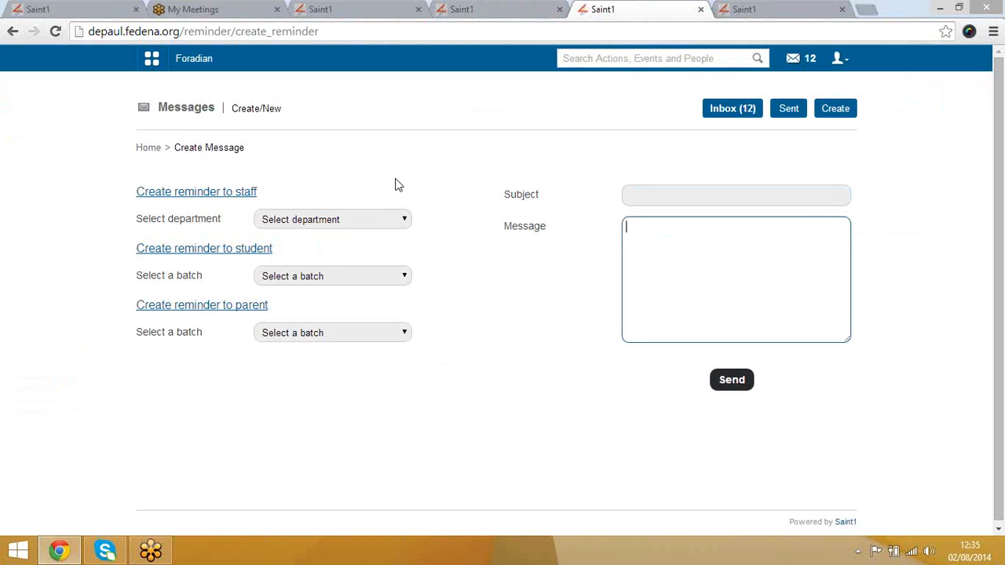
Step: Open the modules menu and switch to the Administration group listing Finance, Hostel, Human Resource, Transport and more
click(152, 61)
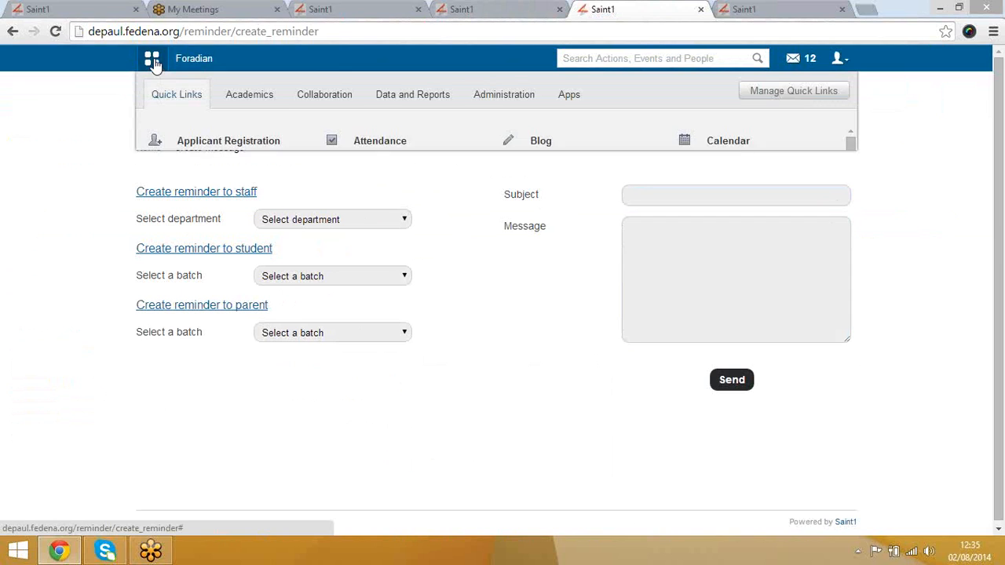
click(251, 96)
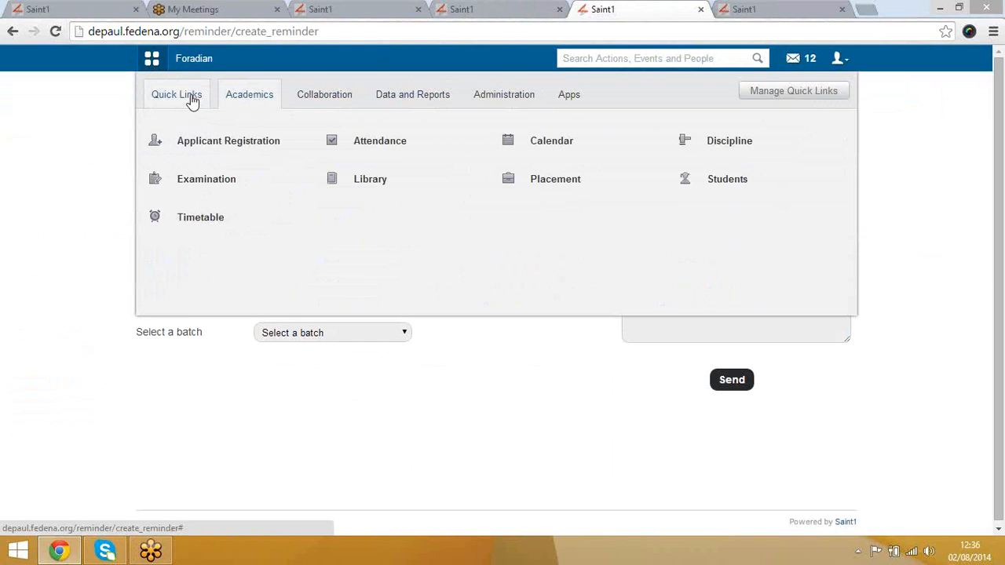
click(487, 99)
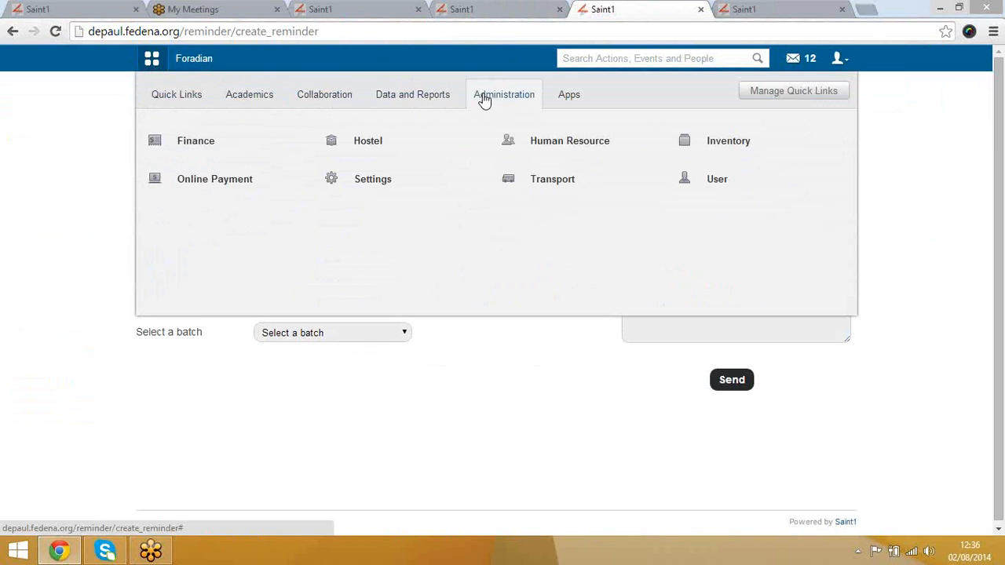